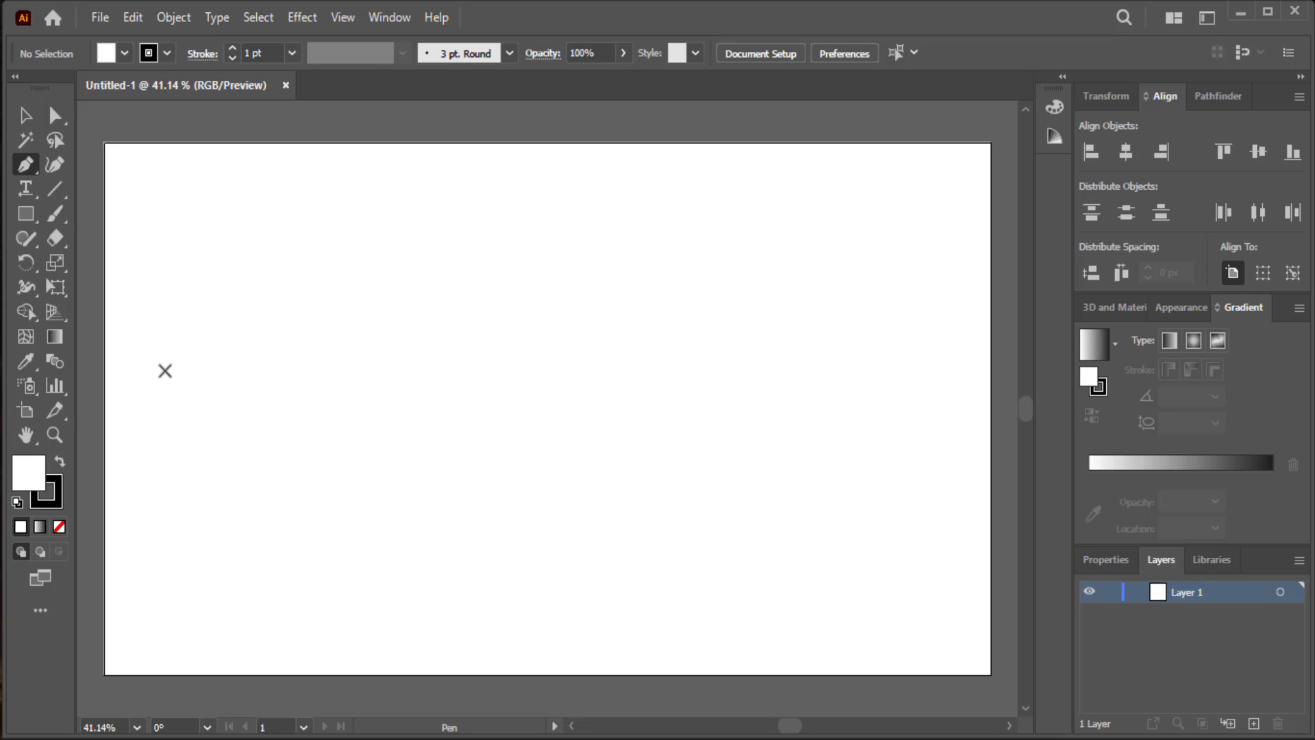
# - Set the stroke to None and draw the dune's wavy top edge from the artboard's left side
pyautogui.press('x')
pyautogui.press('/')
pyautogui.press('x')
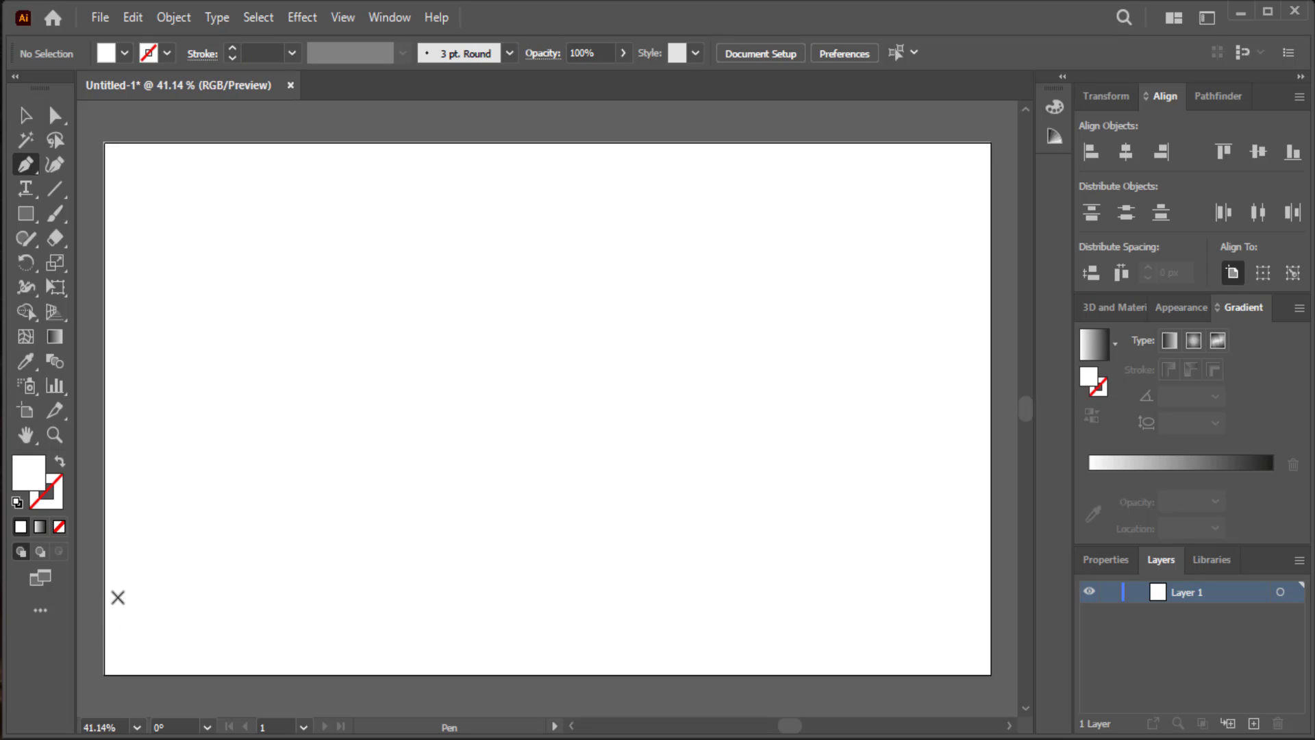
pyautogui.click(114, 622)
pyautogui.moveTo(362, 596); pyautogui.dragTo(438, 614)
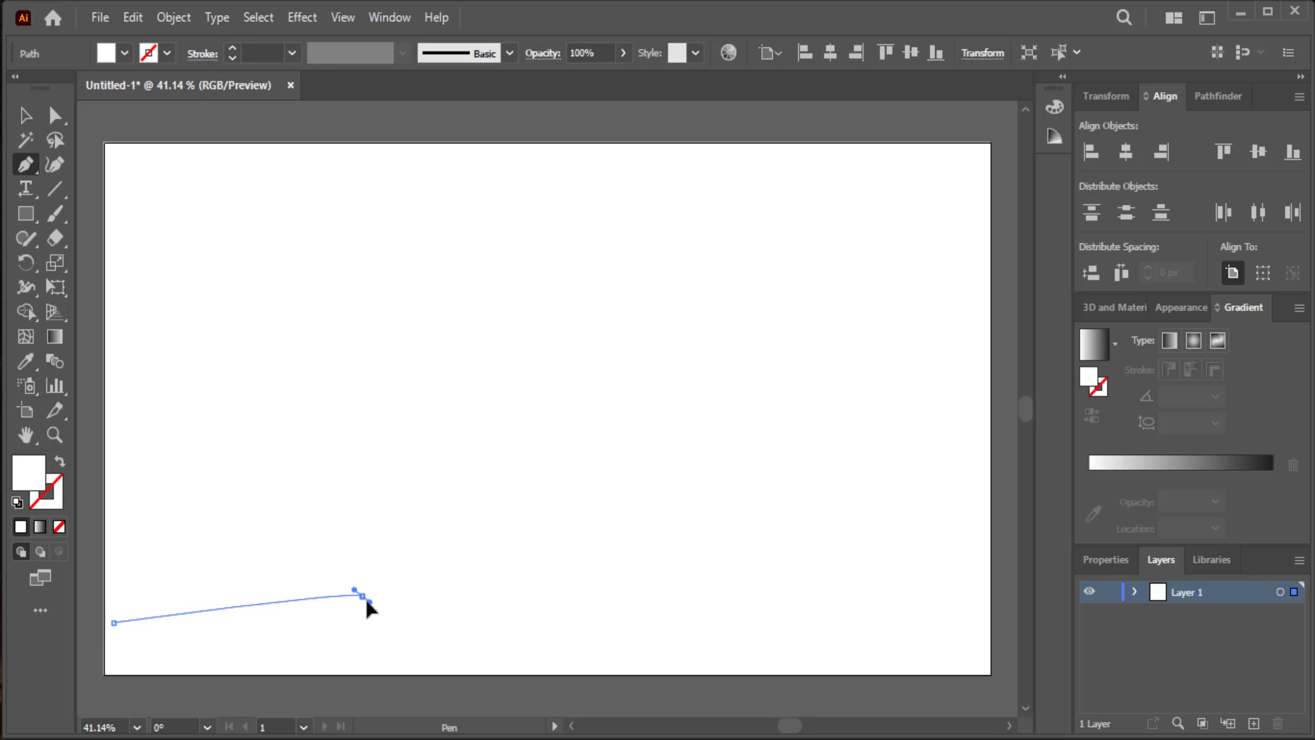
pyautogui.hotkey('ctrl', 'z')
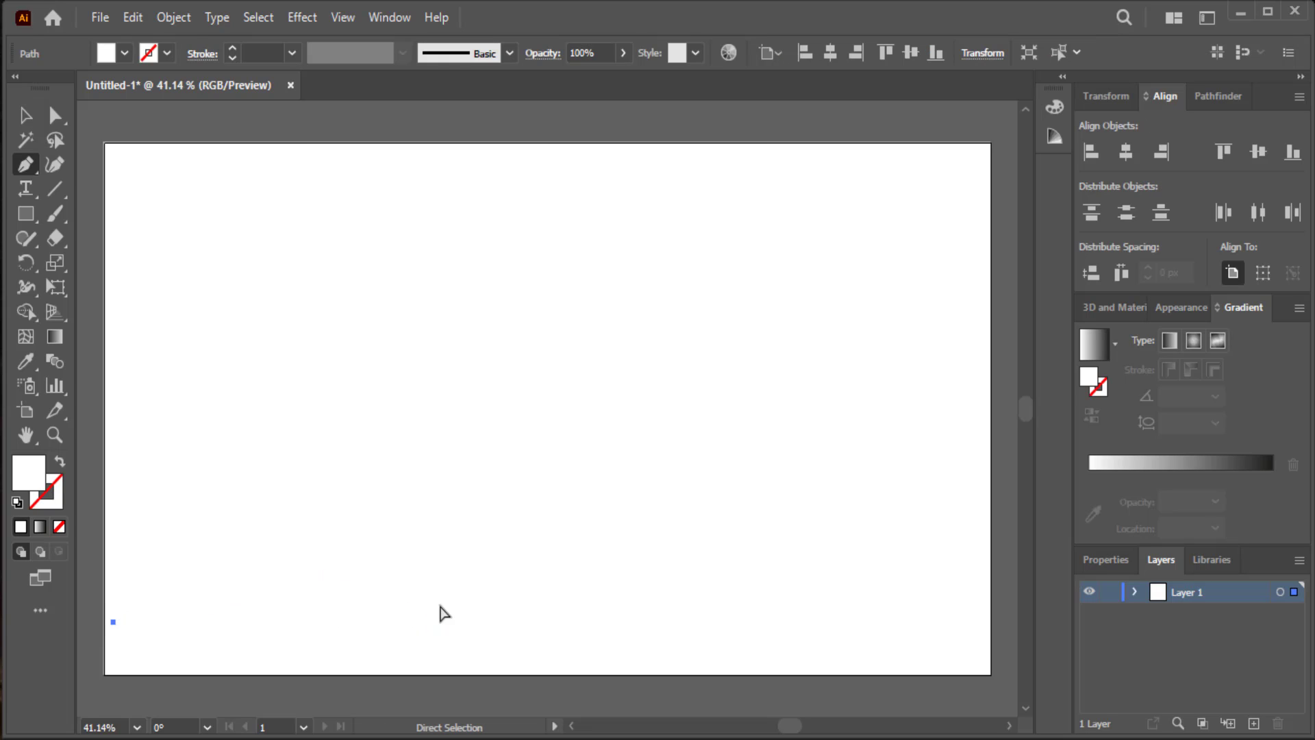
pyautogui.moveTo(504, 603)
pyautogui.mouseDown()
pyautogui.moveTo(556, 630)
pyautogui.moveTo(703, 655)
pyautogui.mouseUp()
pyautogui.hotkey('ctrl', 'z')
pyautogui.moveTo(543, 623); pyautogui.dragTo(709, 627)
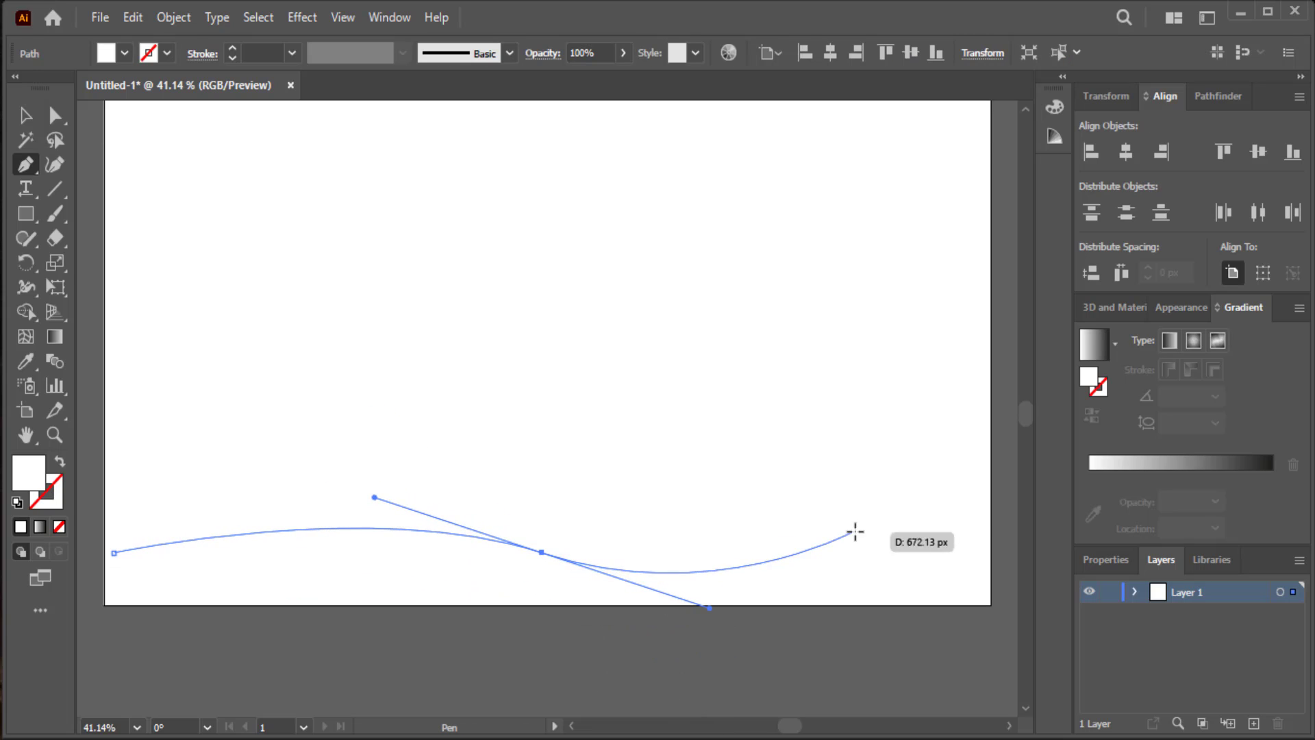
# - Add right-edge, bottom-right and bottom-left corners and close the dune outline at its start
pyautogui.click(990, 489)
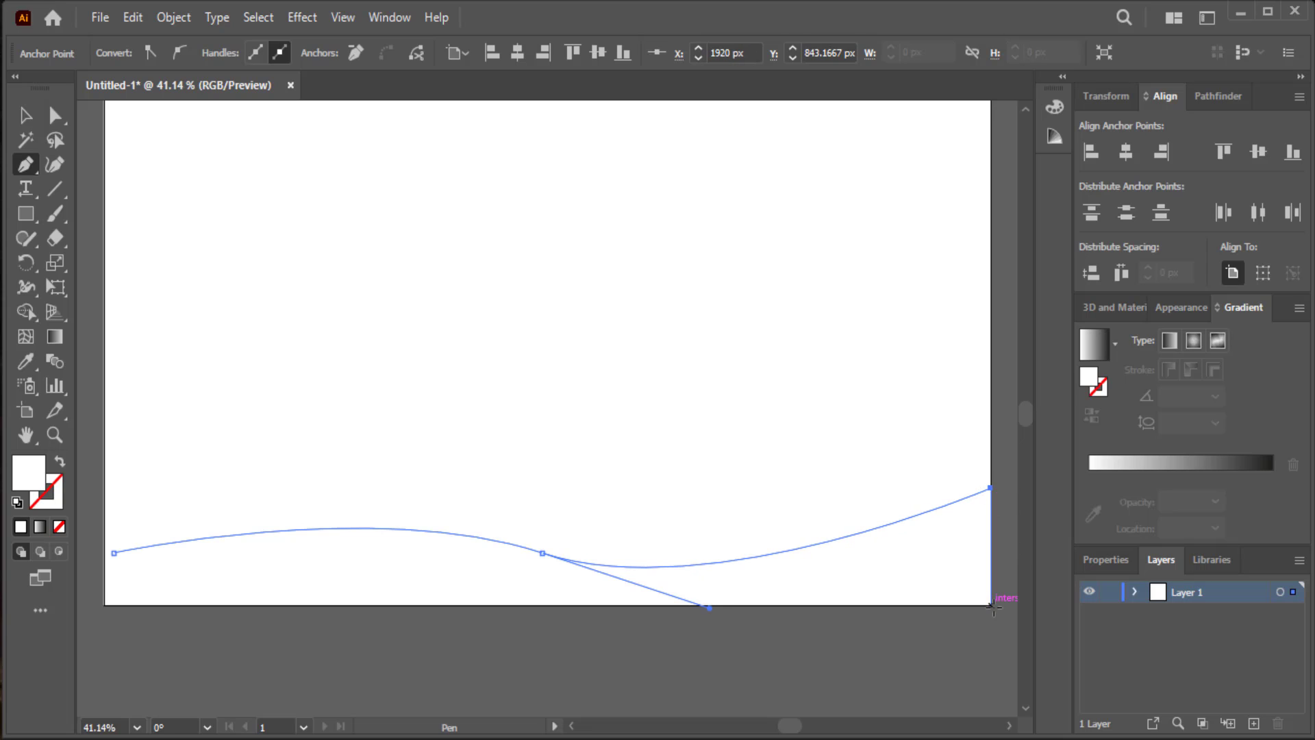
pyautogui.click(990, 606)
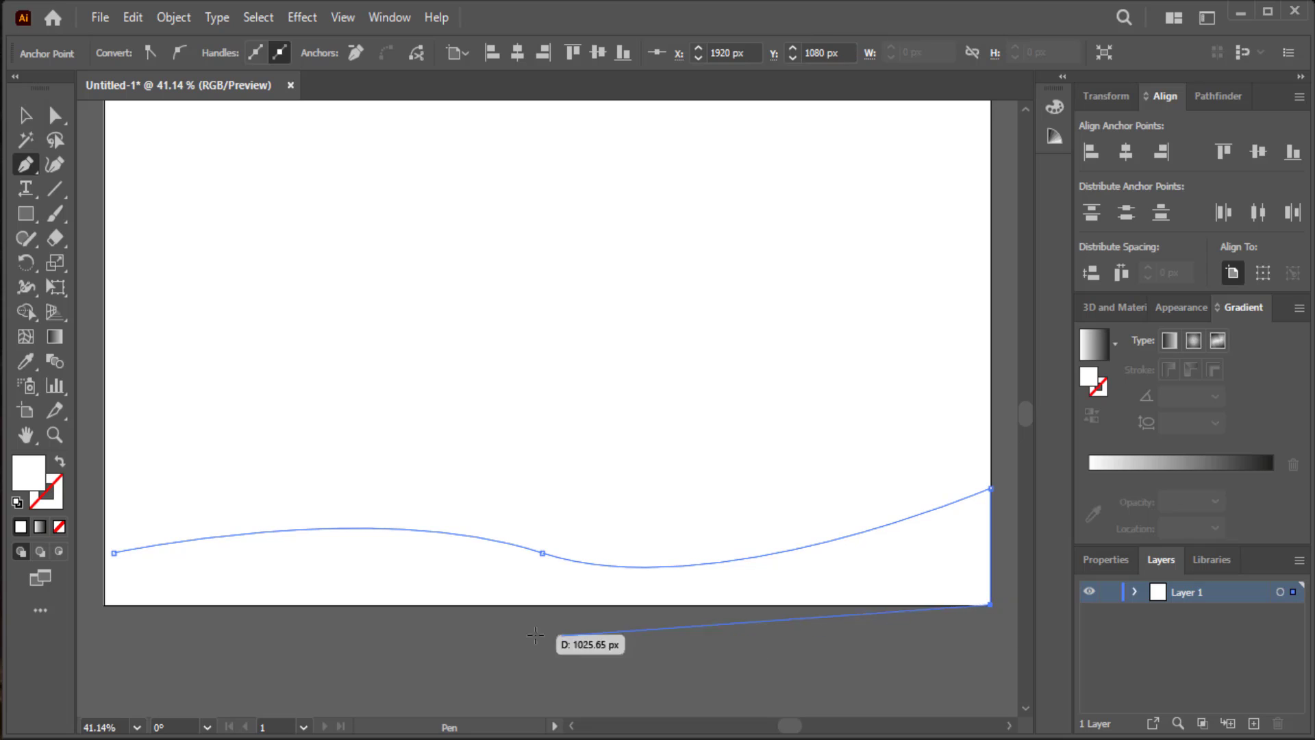
pyautogui.click(104, 605)
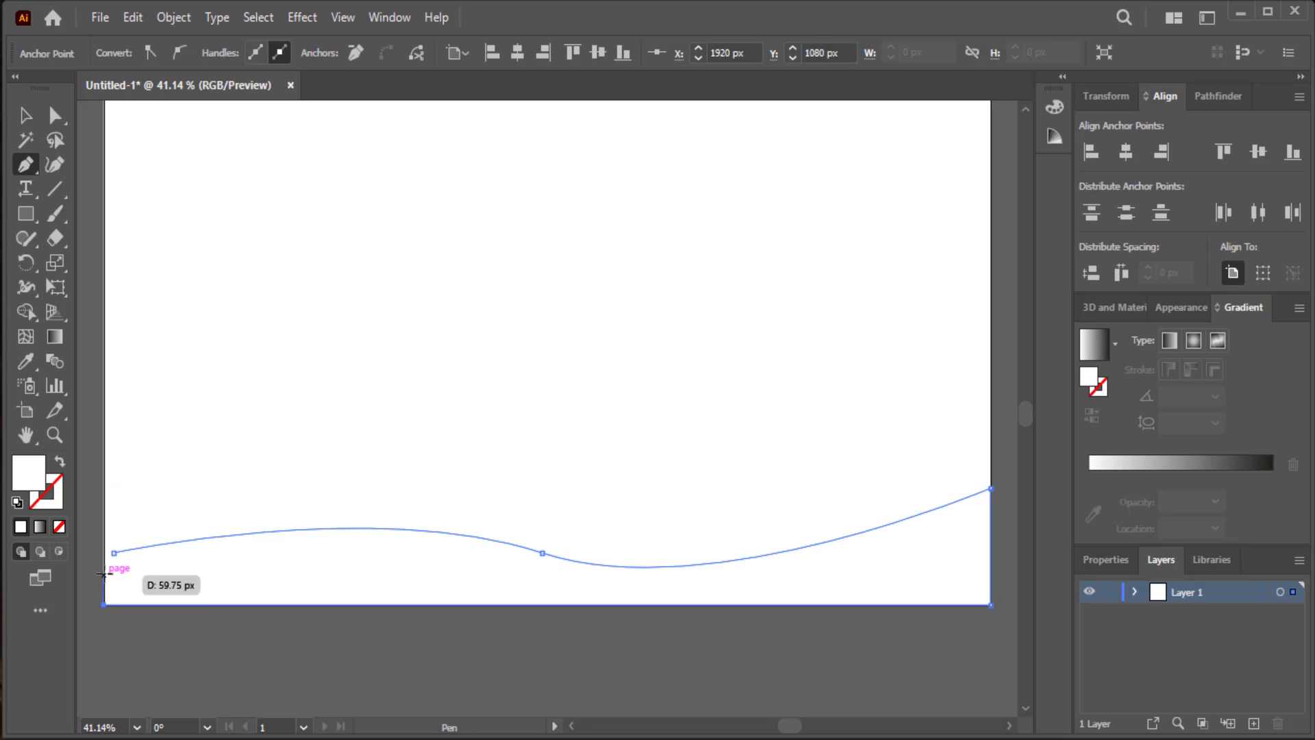
pyautogui.click(112, 552)
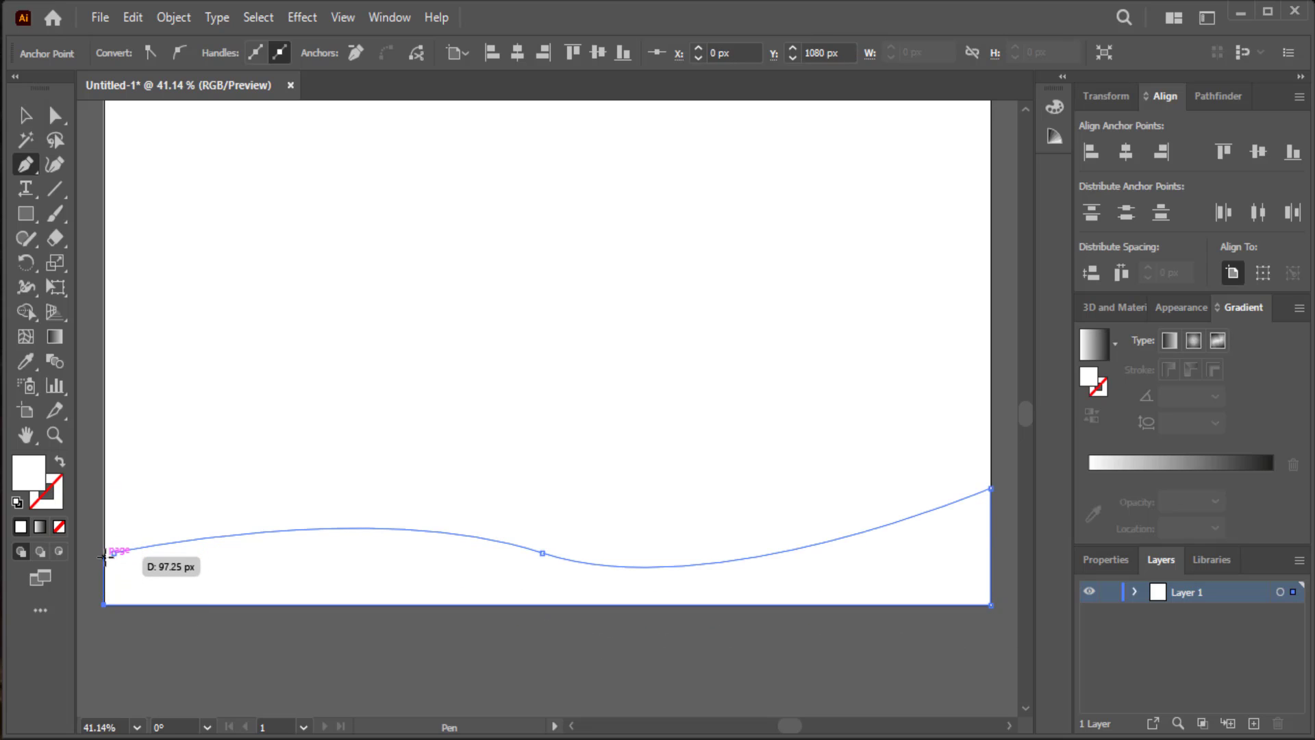
pyautogui.click(120, 550)
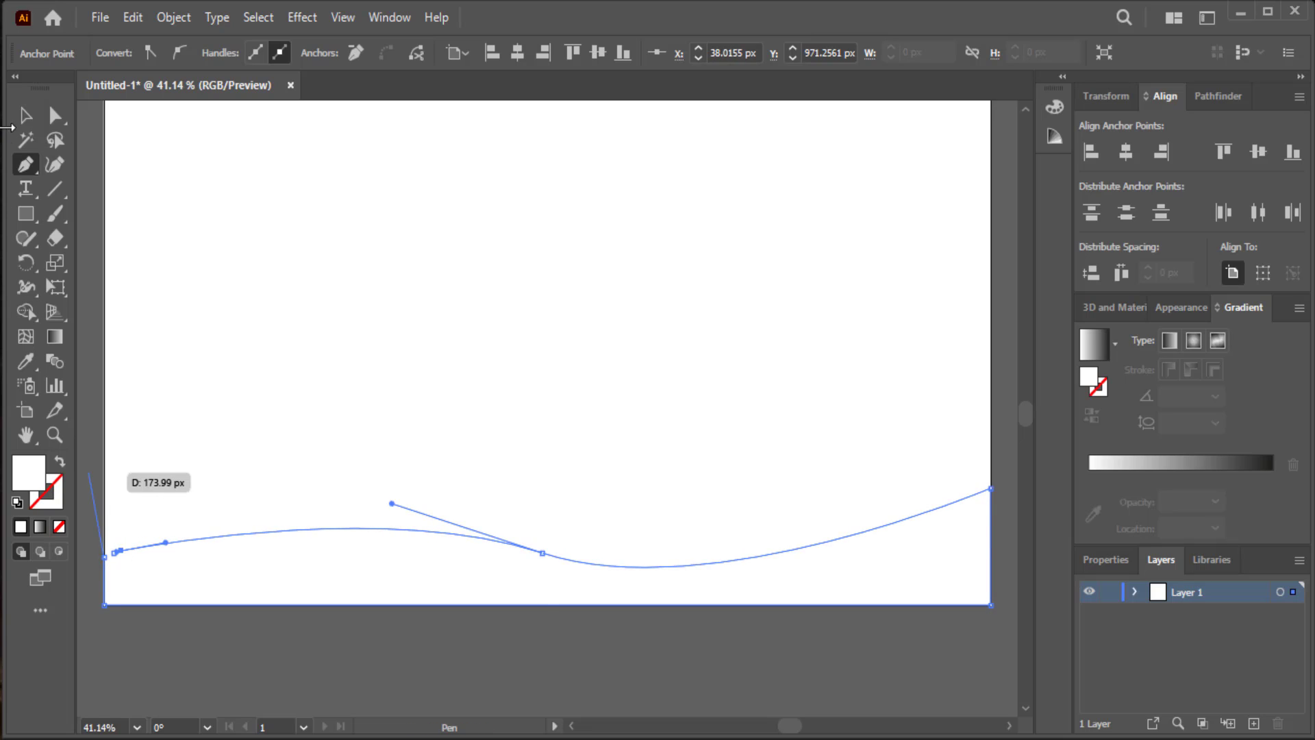
# - Select the finished dune and give it the default white-to-black gradient fill
pyautogui.click(19, 117)
pyautogui.click(429, 609)
pyautogui.click(431, 587)
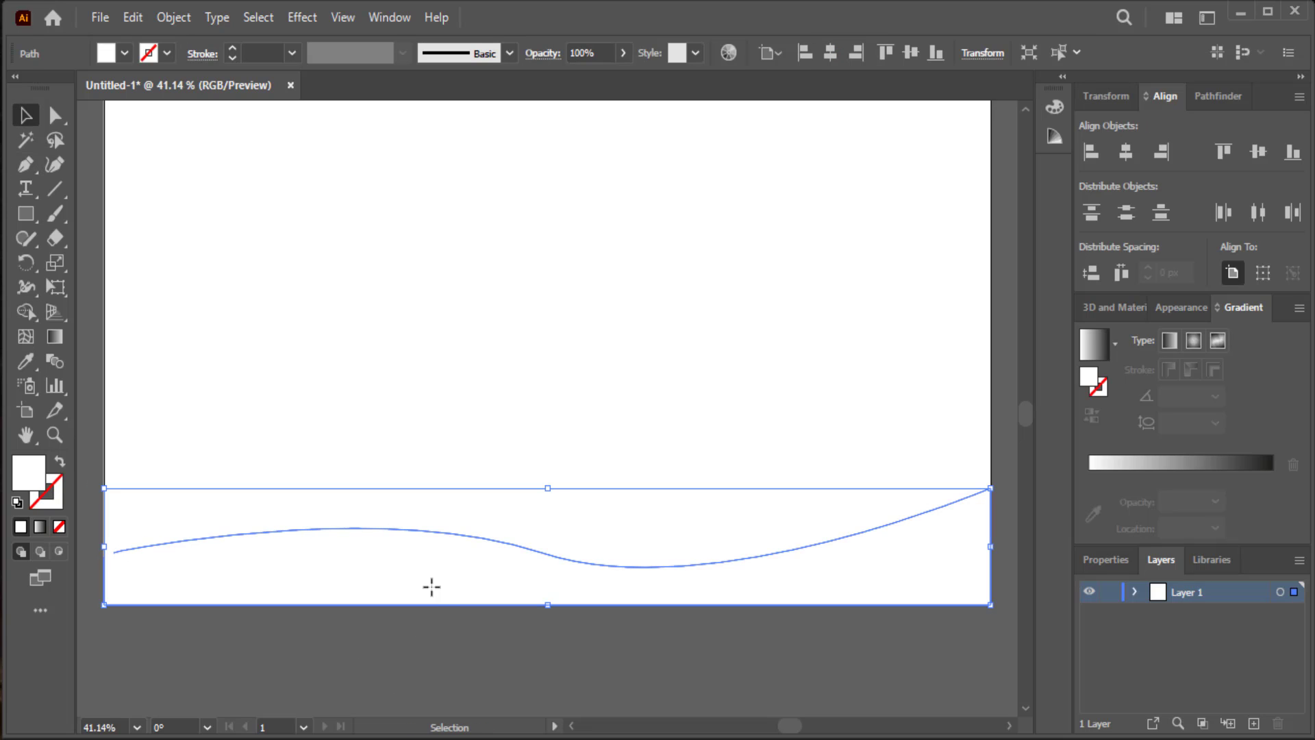
pyautogui.click(1090, 345)
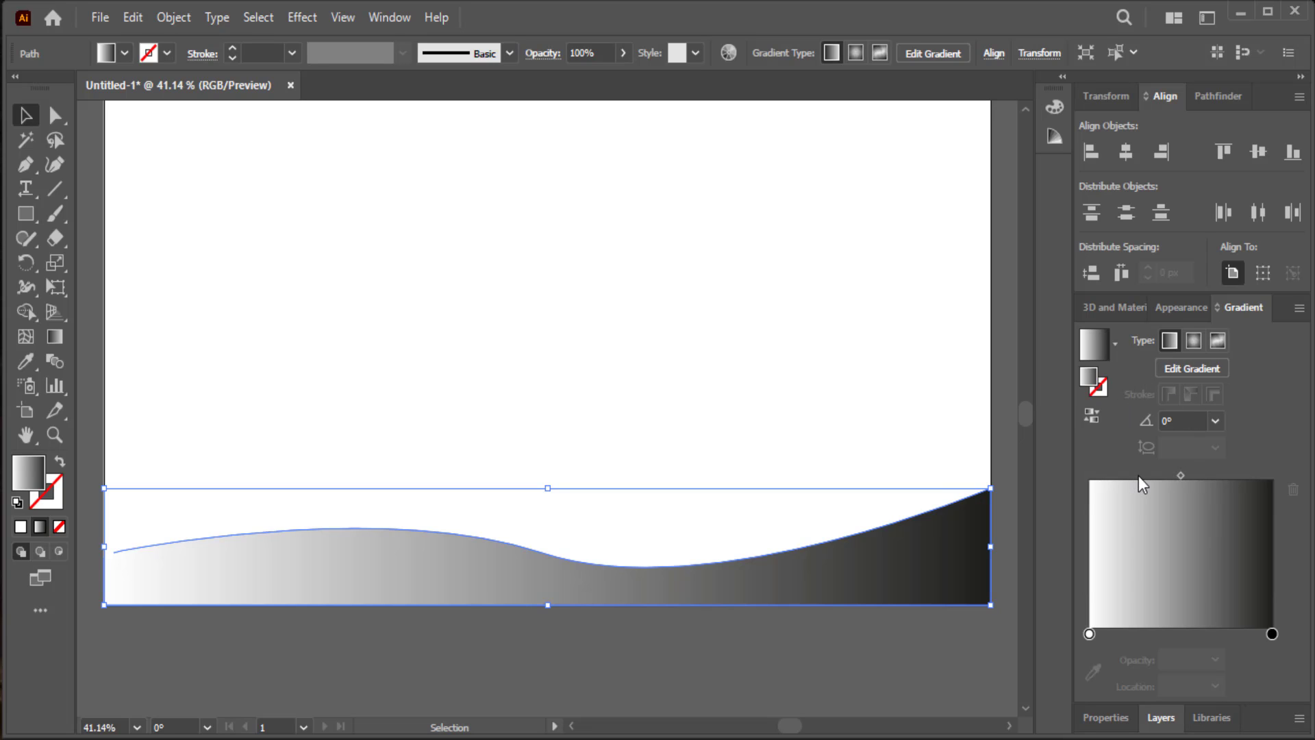
# - Set the dune gradient's left stop to a purple swatch
pyautogui.click(1089, 634)
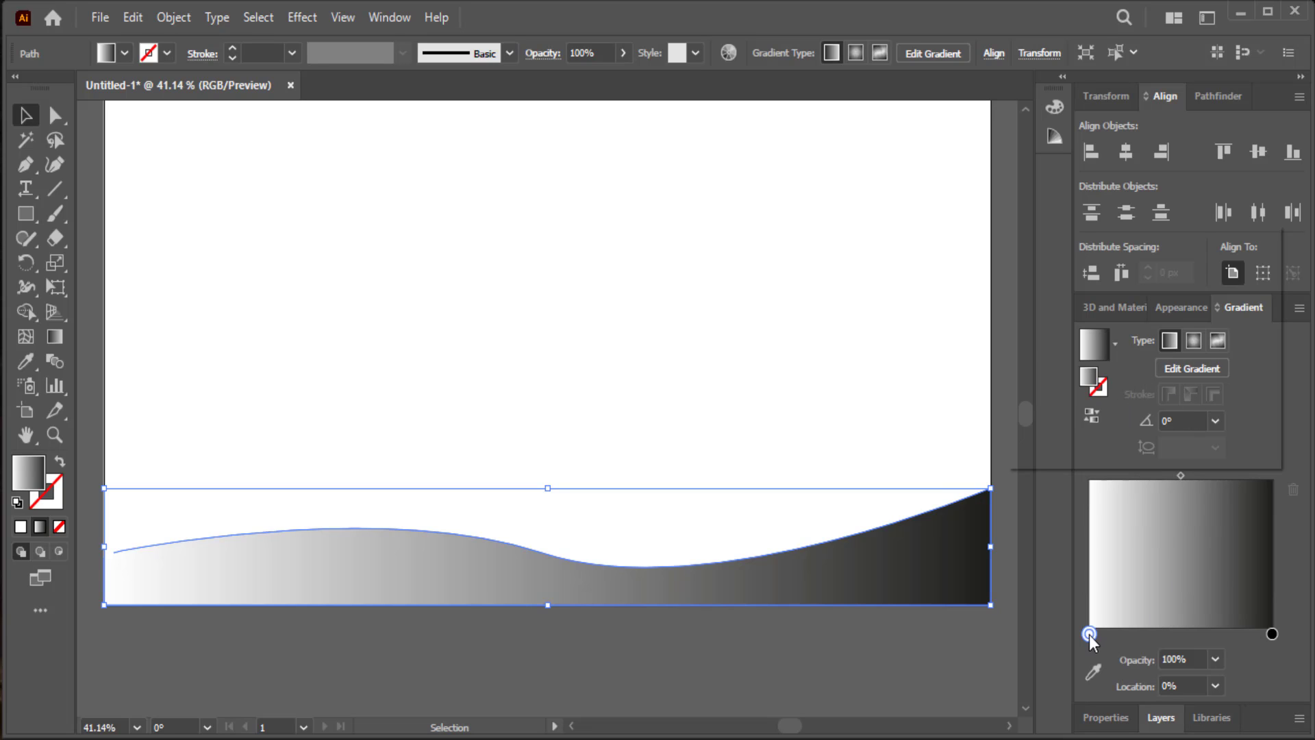
pyautogui.doubleClick(1089, 634)
pyautogui.click(1161, 287)
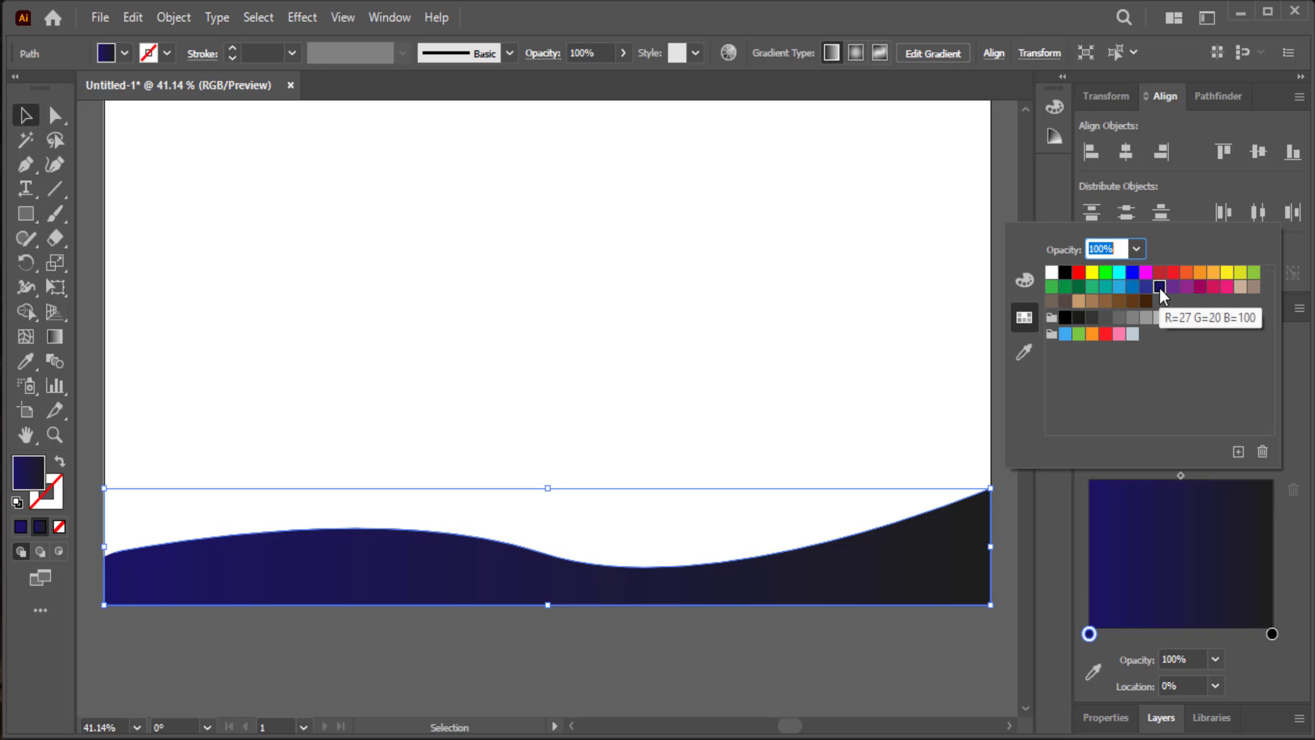
pyautogui.click(1171, 288)
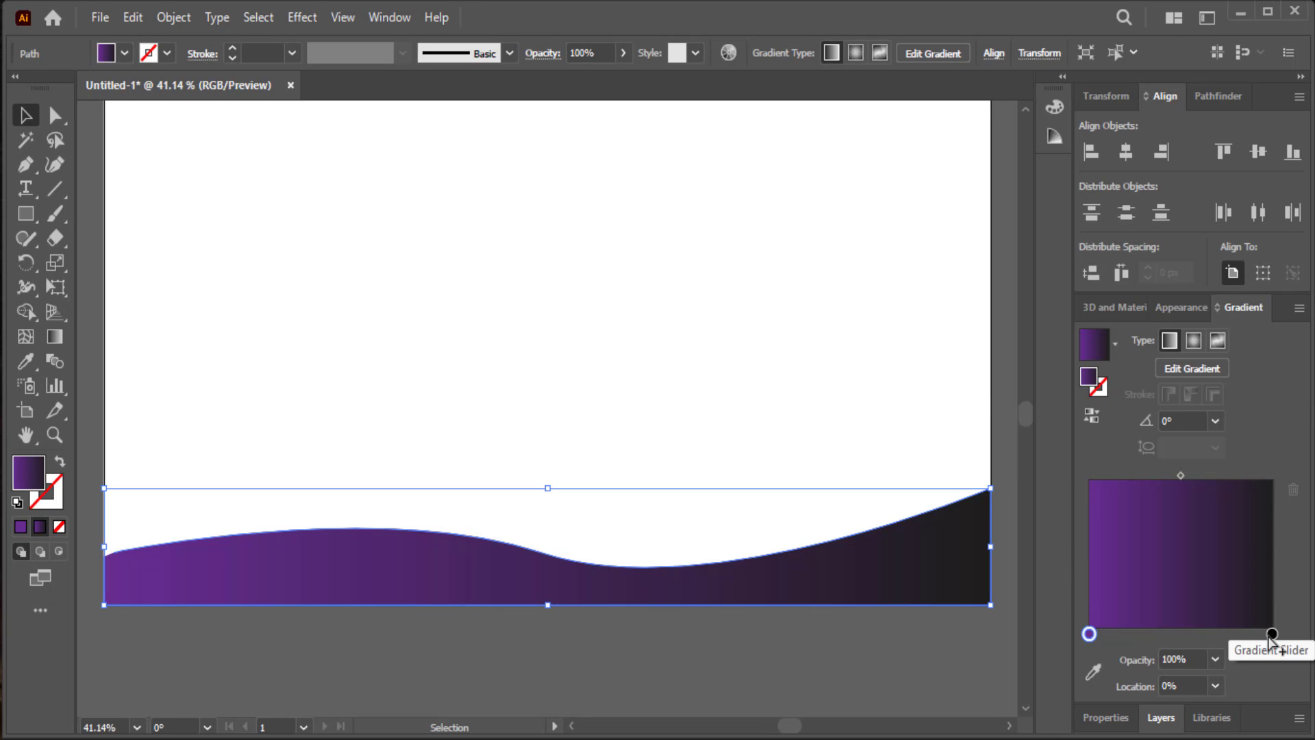
pyautogui.click(1165, 715)
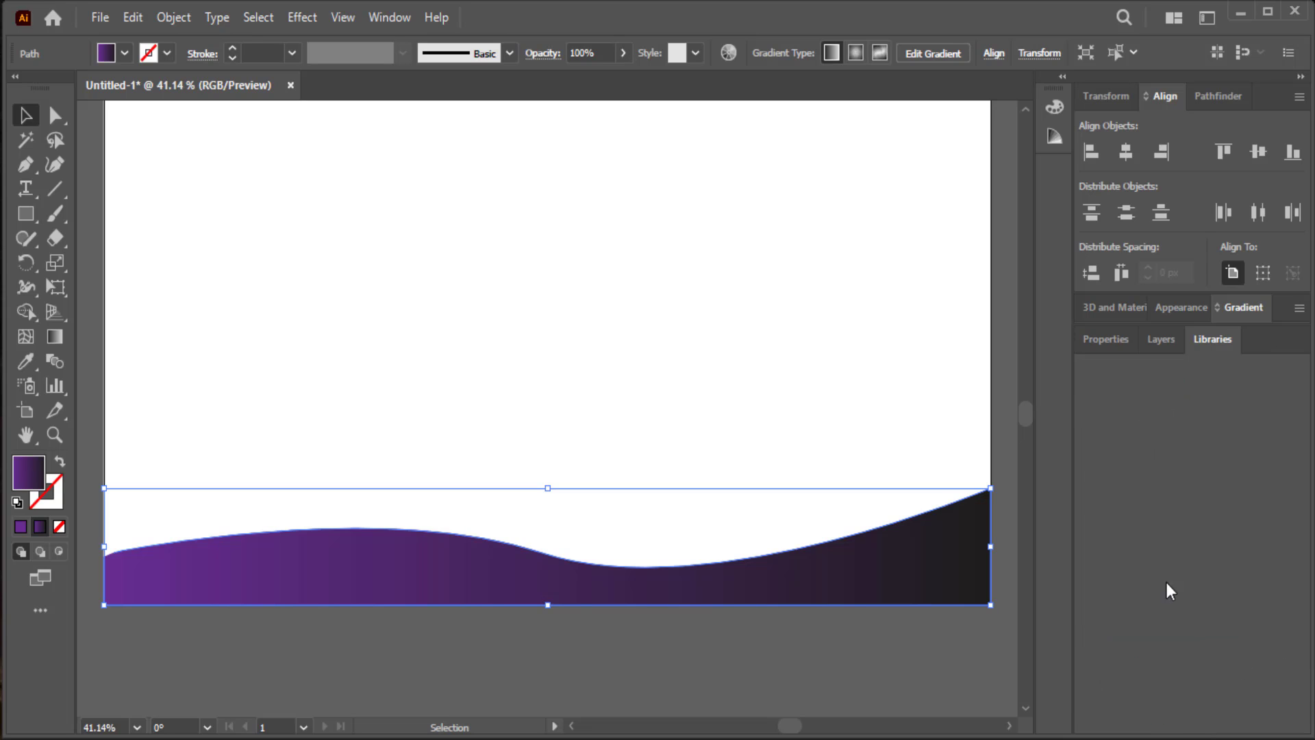
pyautogui.click(1169, 340)
pyautogui.click(1126, 345)
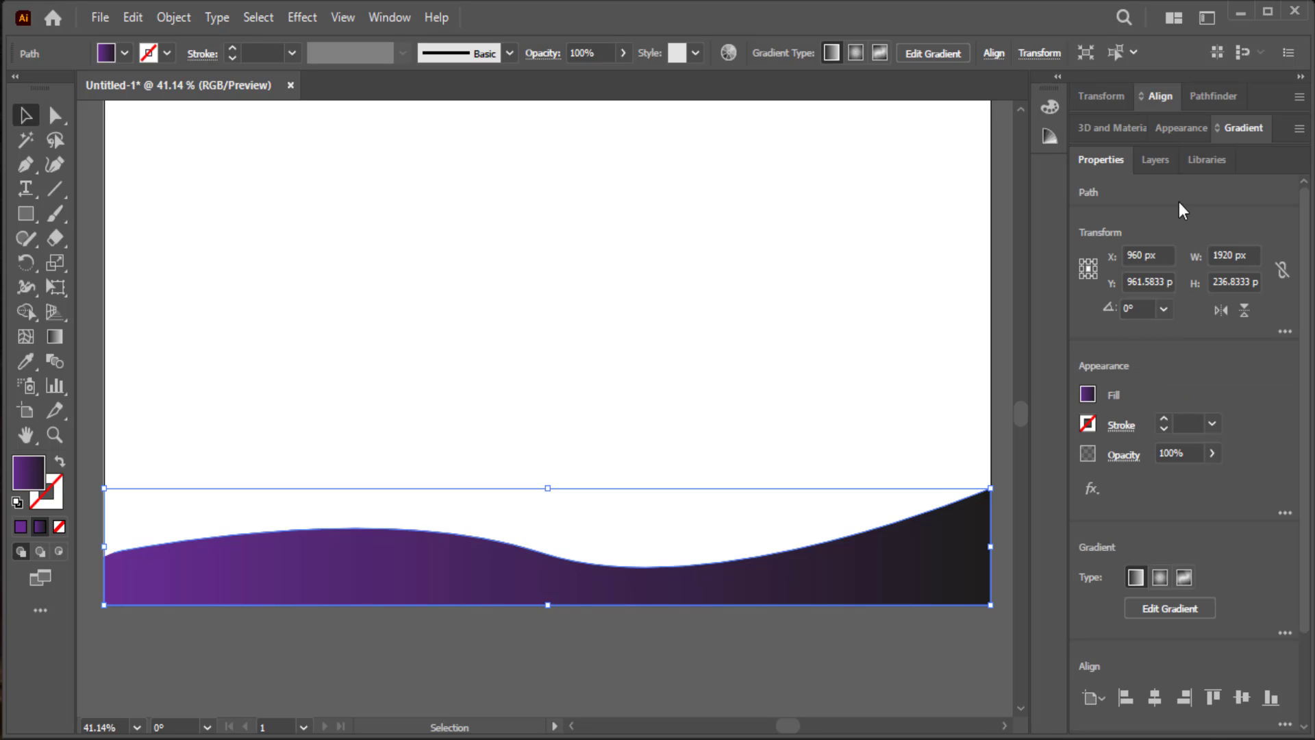
pyautogui.click(1173, 159)
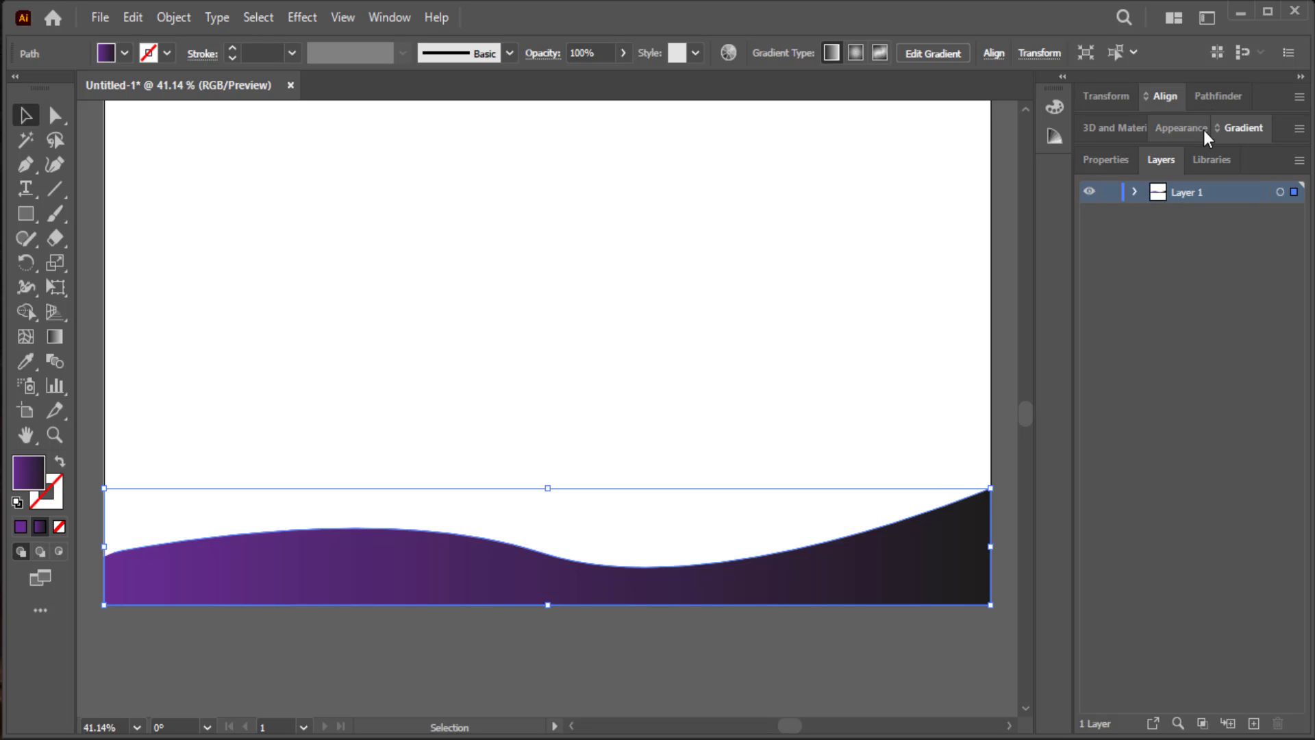
pyautogui.click(1243, 130)
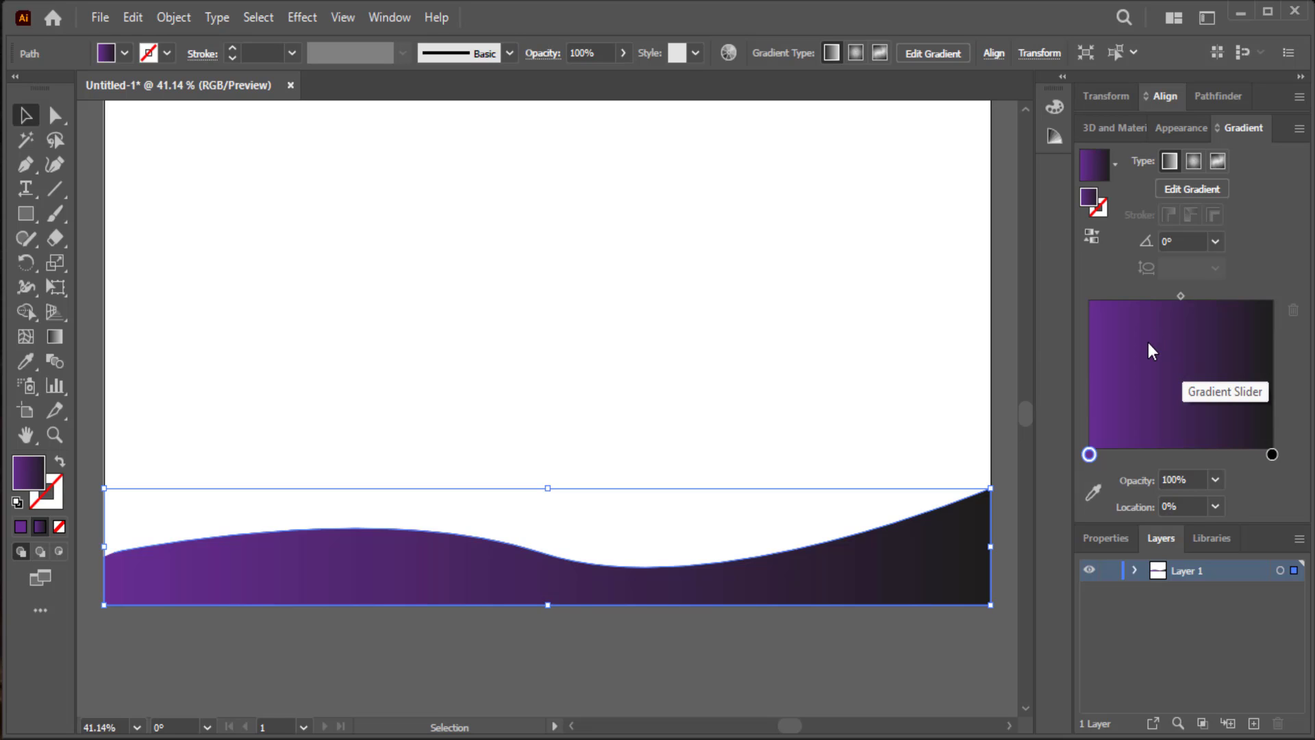
# - Set the gradient's right stop to magenta-purple and deselect the dune
pyautogui.doubleClick(1271, 454)
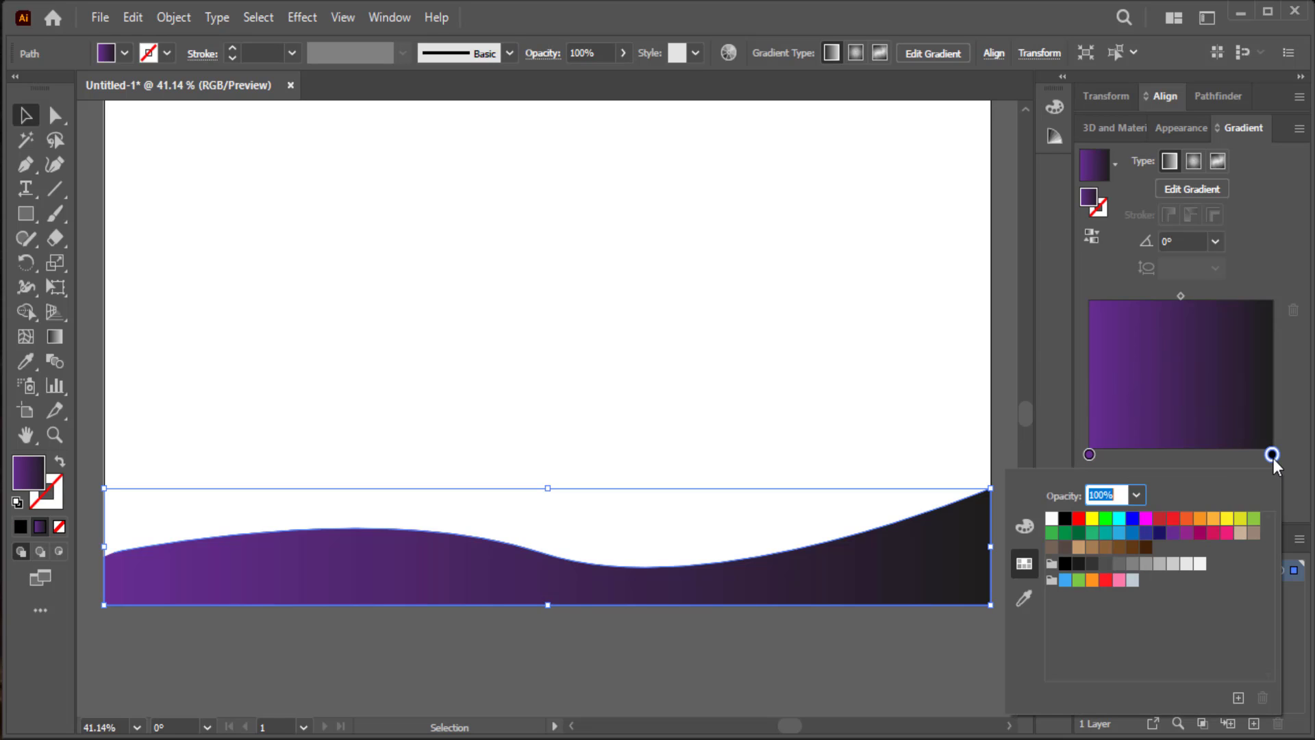
pyautogui.click(1160, 534)
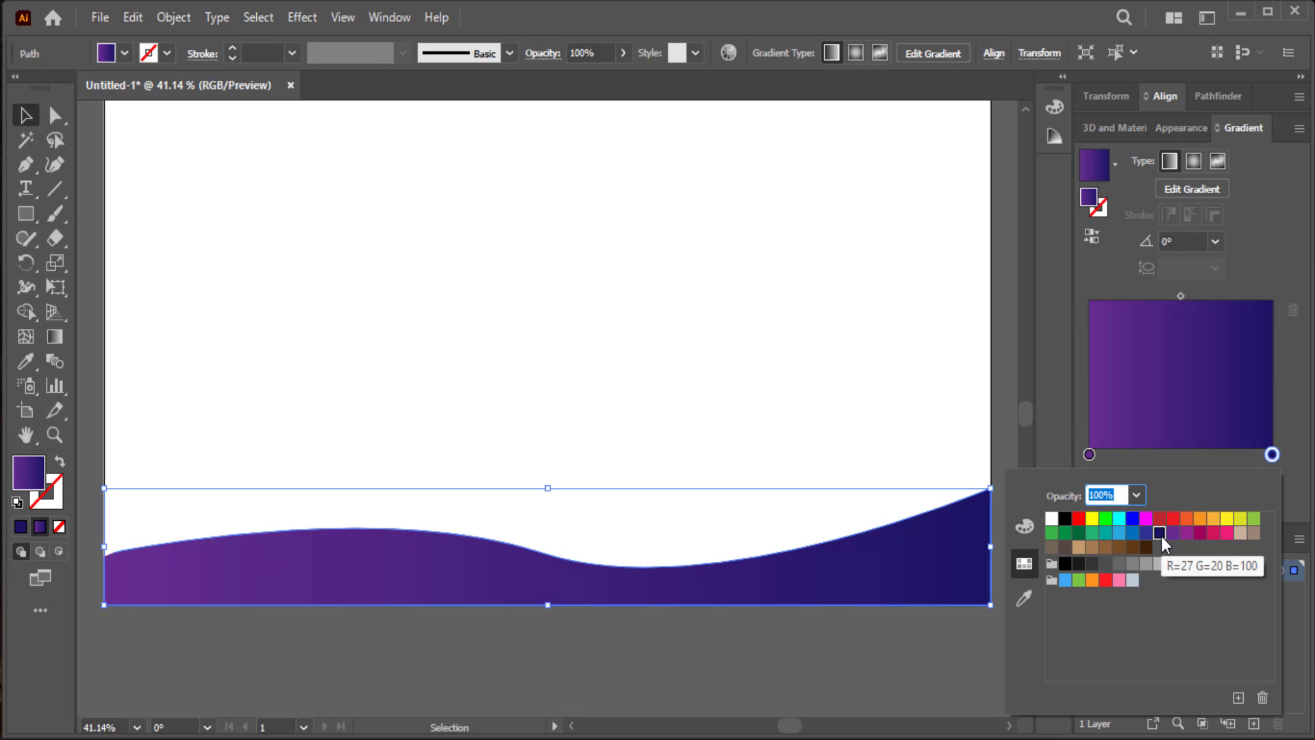
pyautogui.click(1186, 533)
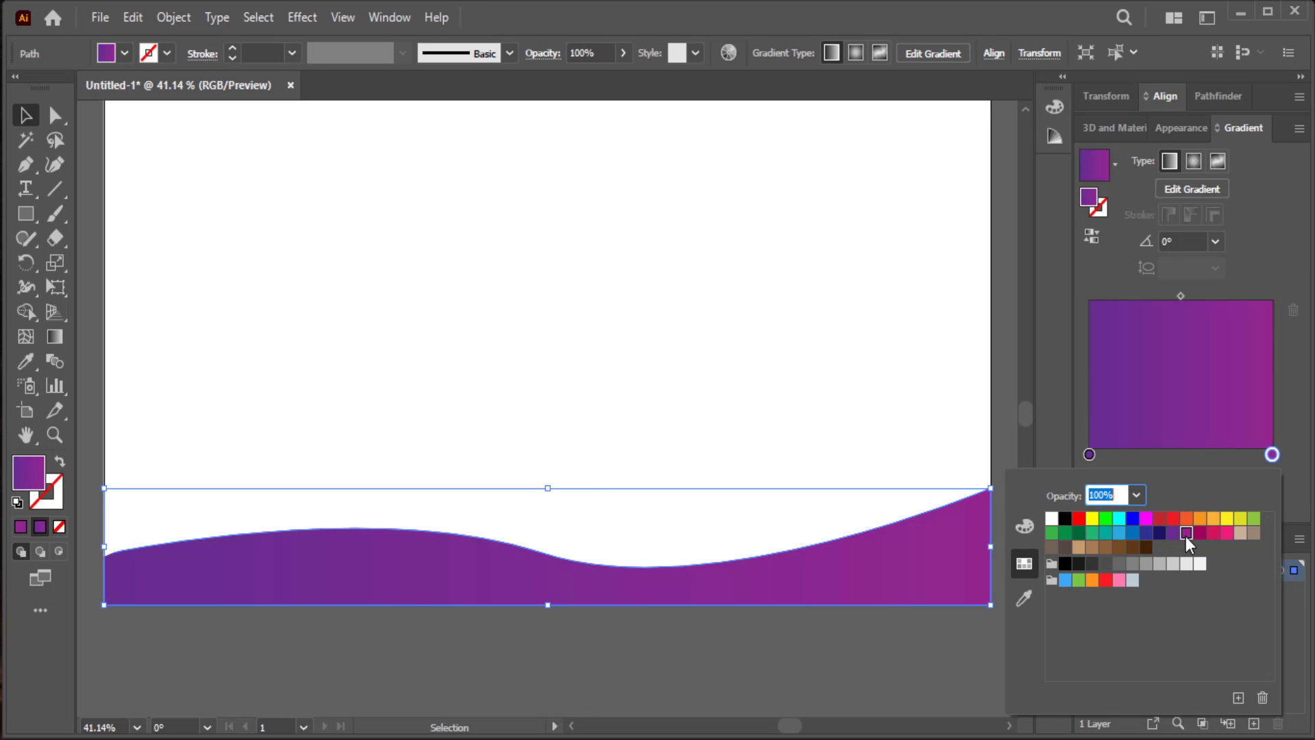
pyautogui.click(980, 675)
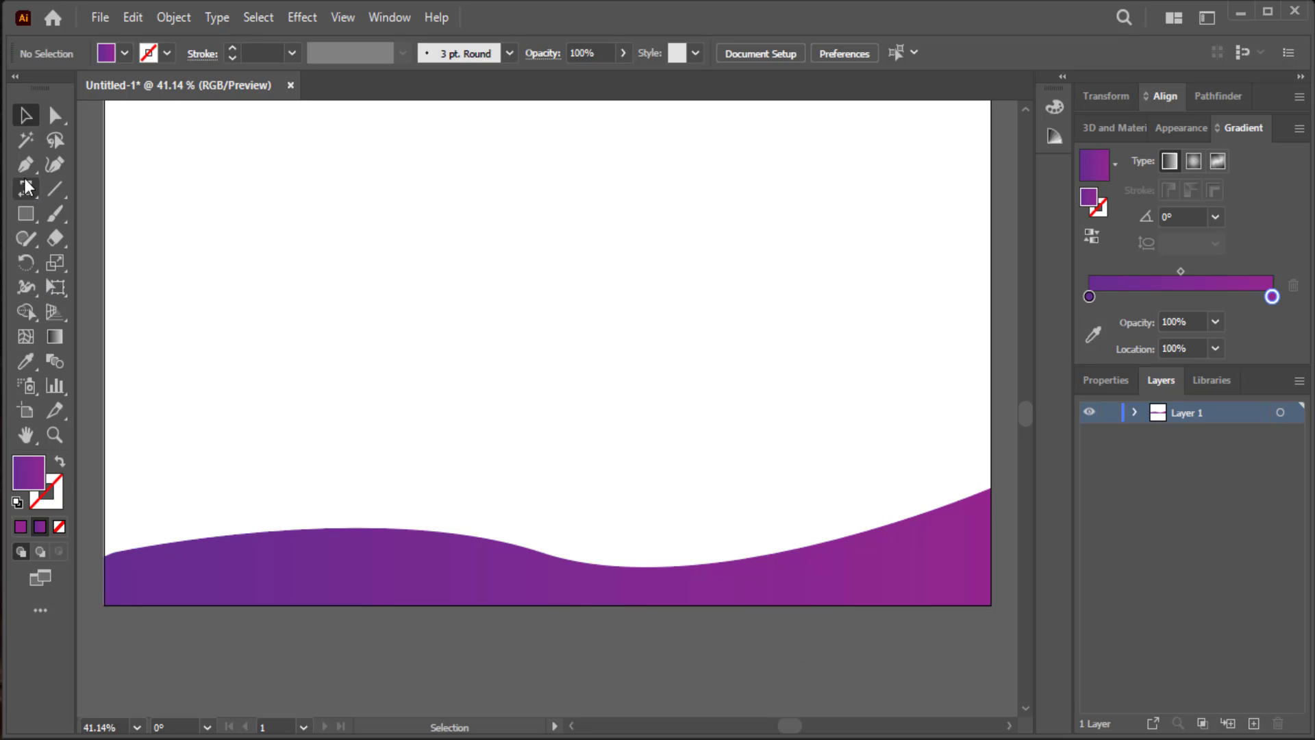
# - Start a second, taller dune on the left edge and curve its top over to the right edge
pyautogui.hotkey('ctrl', 'z')
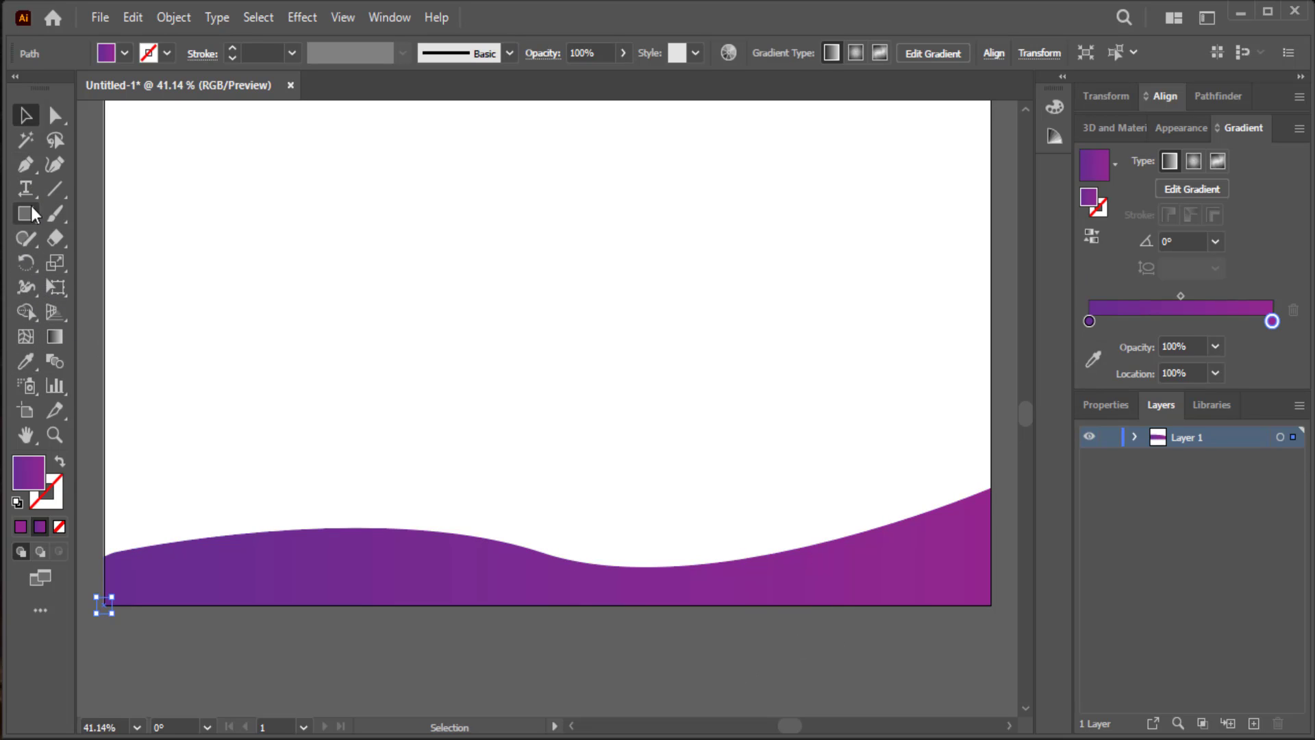
pyautogui.click(26, 168)
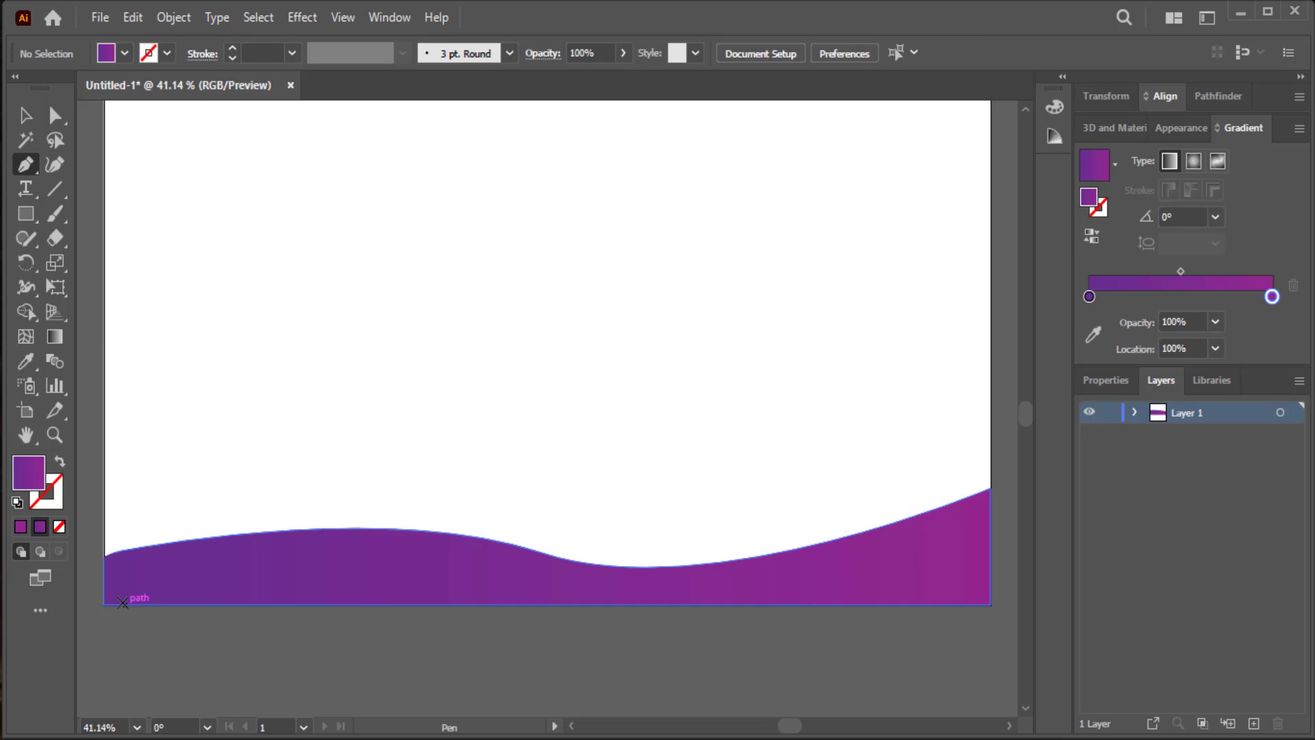
pyautogui.moveTo(103, 604); pyautogui.dragTo(99, 422)
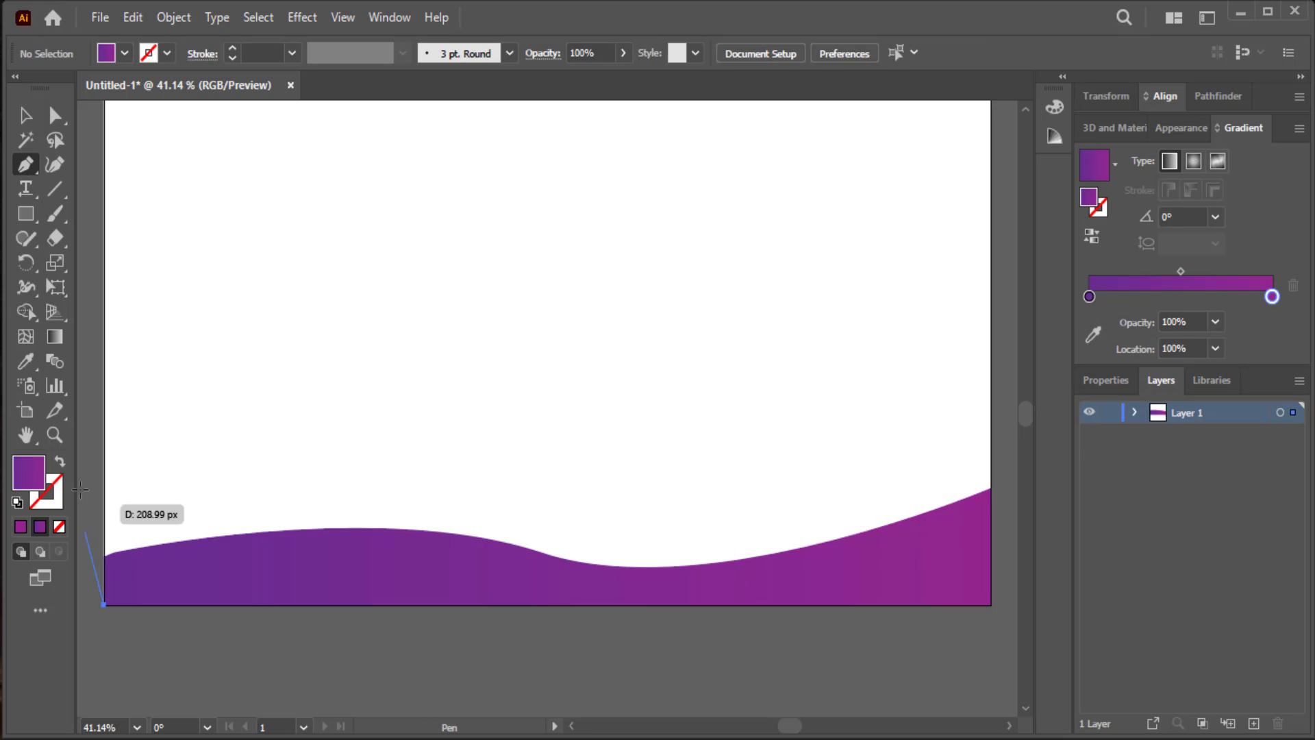
pyautogui.click(104, 402)
pyautogui.scroll(-1, 760, 435)
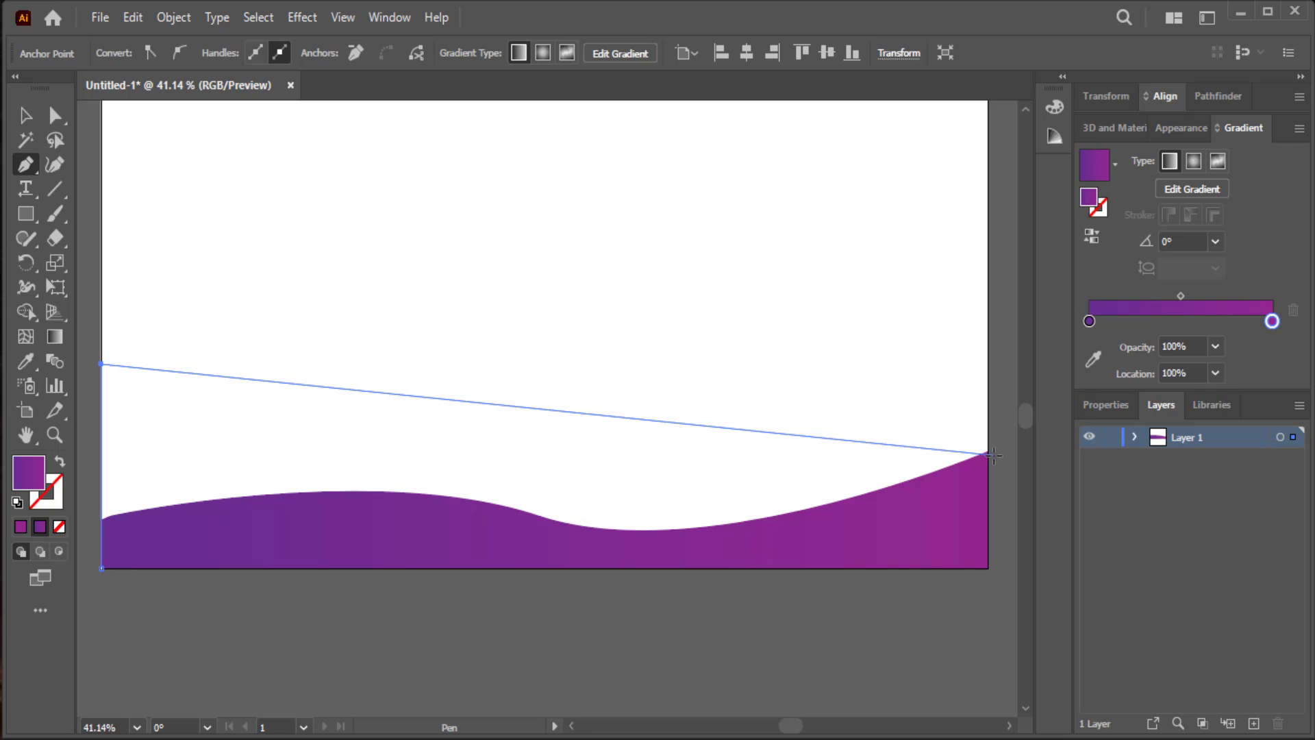
pyautogui.moveTo(995, 449)
pyautogui.mouseDown()
pyautogui.moveTo(989, 552)
pyautogui.moveTo(948, 571)
pyautogui.mouseUp()
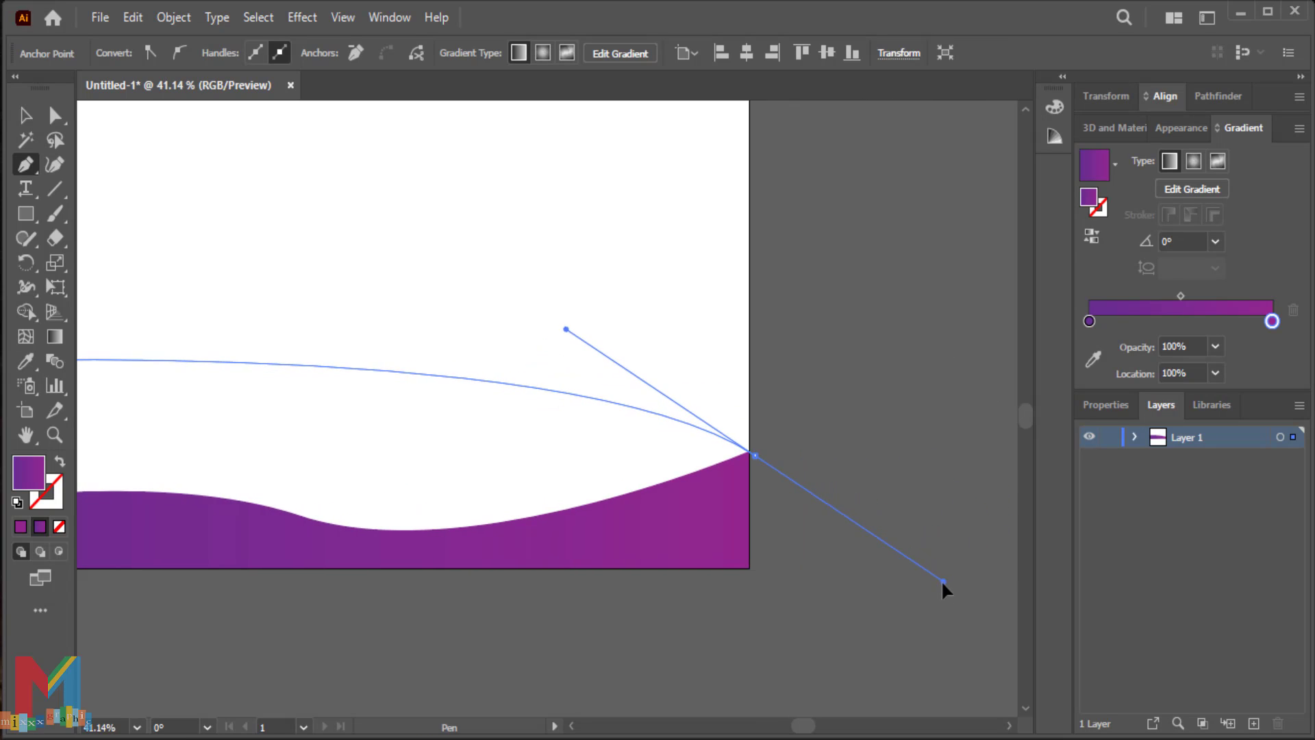
pyautogui.moveTo(948, 572); pyautogui.dragTo(939, 587)
pyautogui.moveTo(546, 473); pyautogui.dragTo(786, 412)
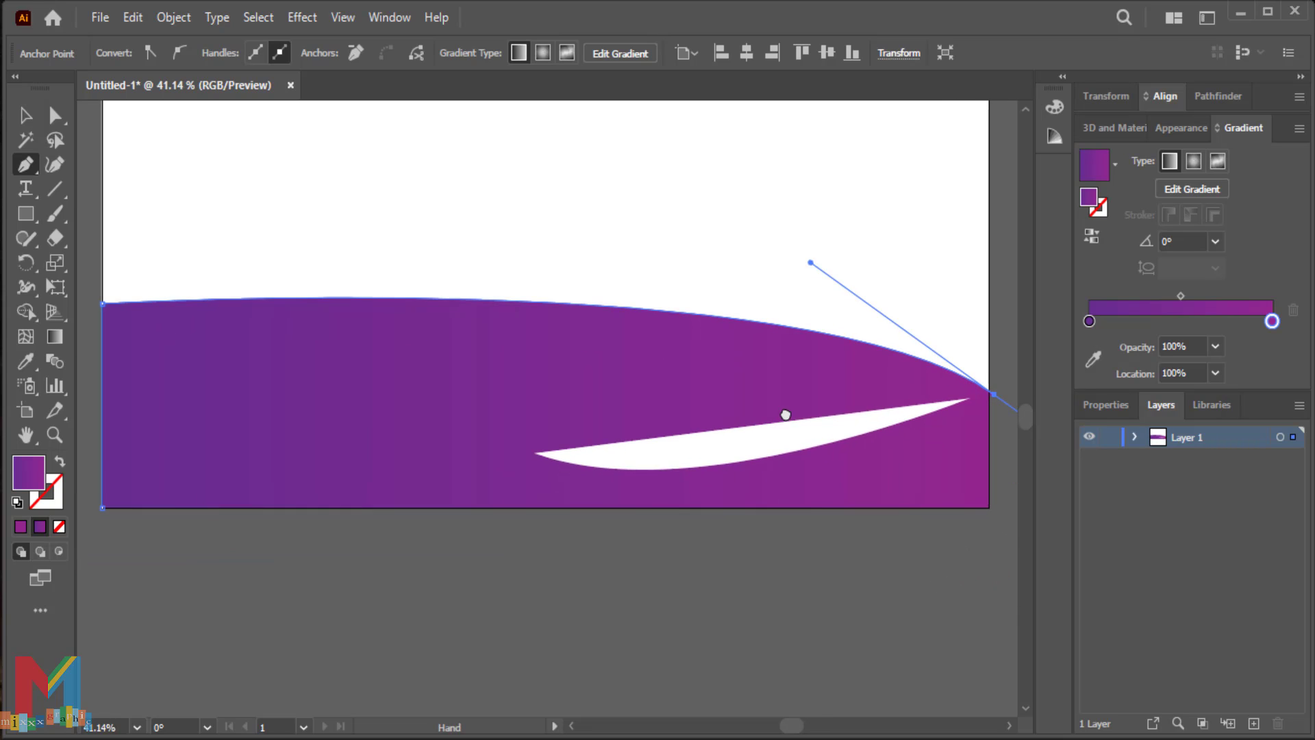
# - Add the bottom-right and bottom-left corners to close the second dune, then select it
pyautogui.click(983, 504)
pyautogui.hotkey('ctrl', 'z')
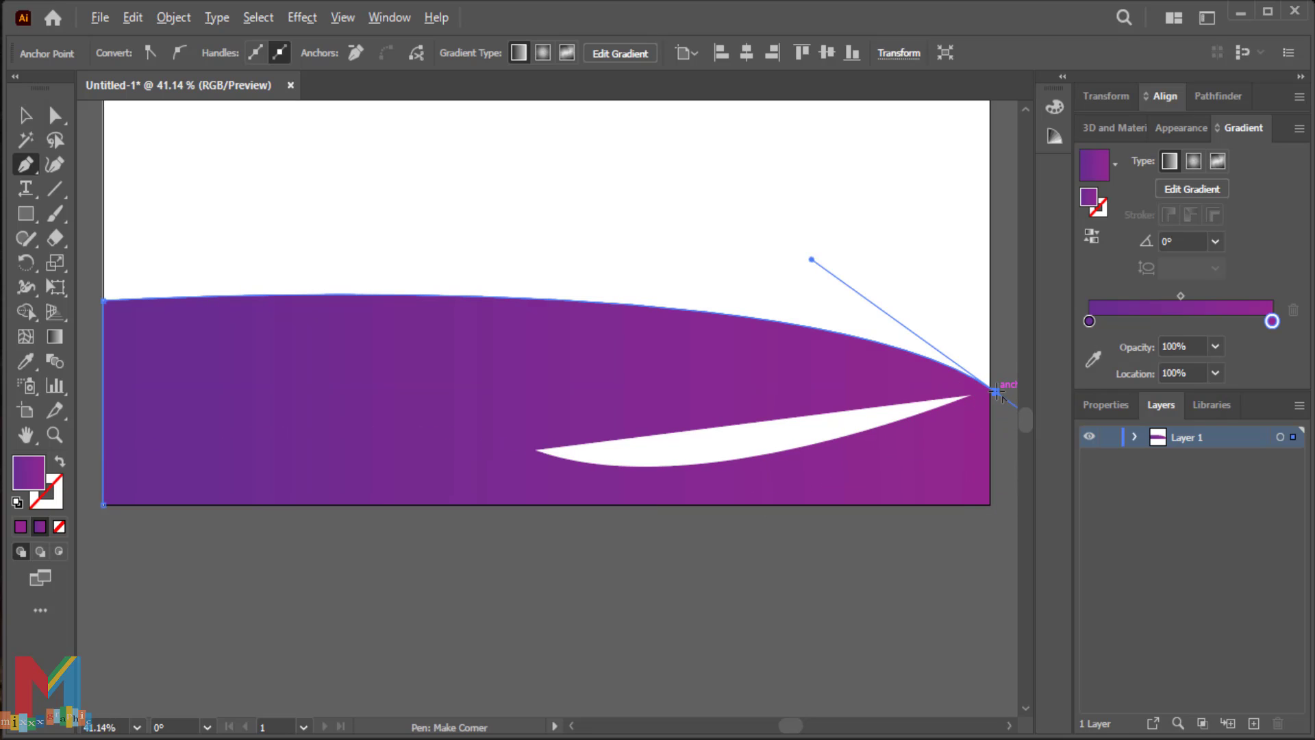
pyautogui.click(989, 508)
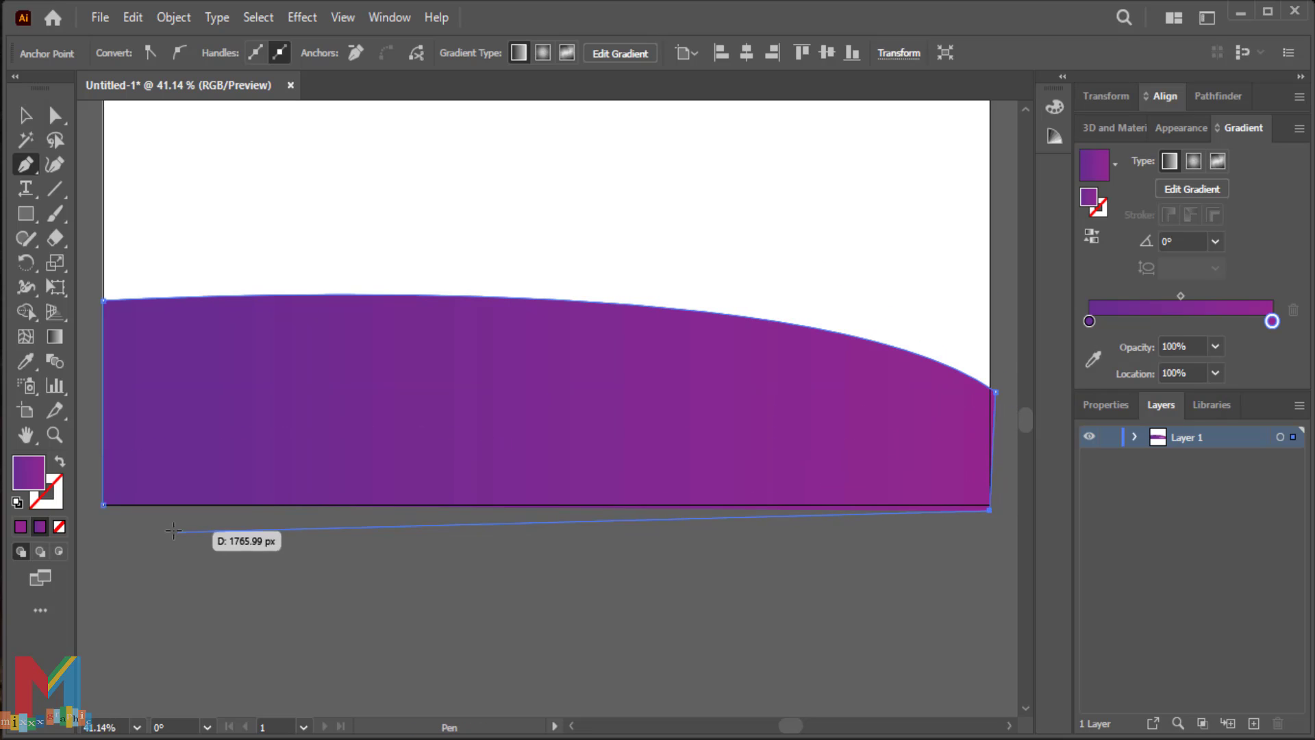
pyautogui.click(102, 504)
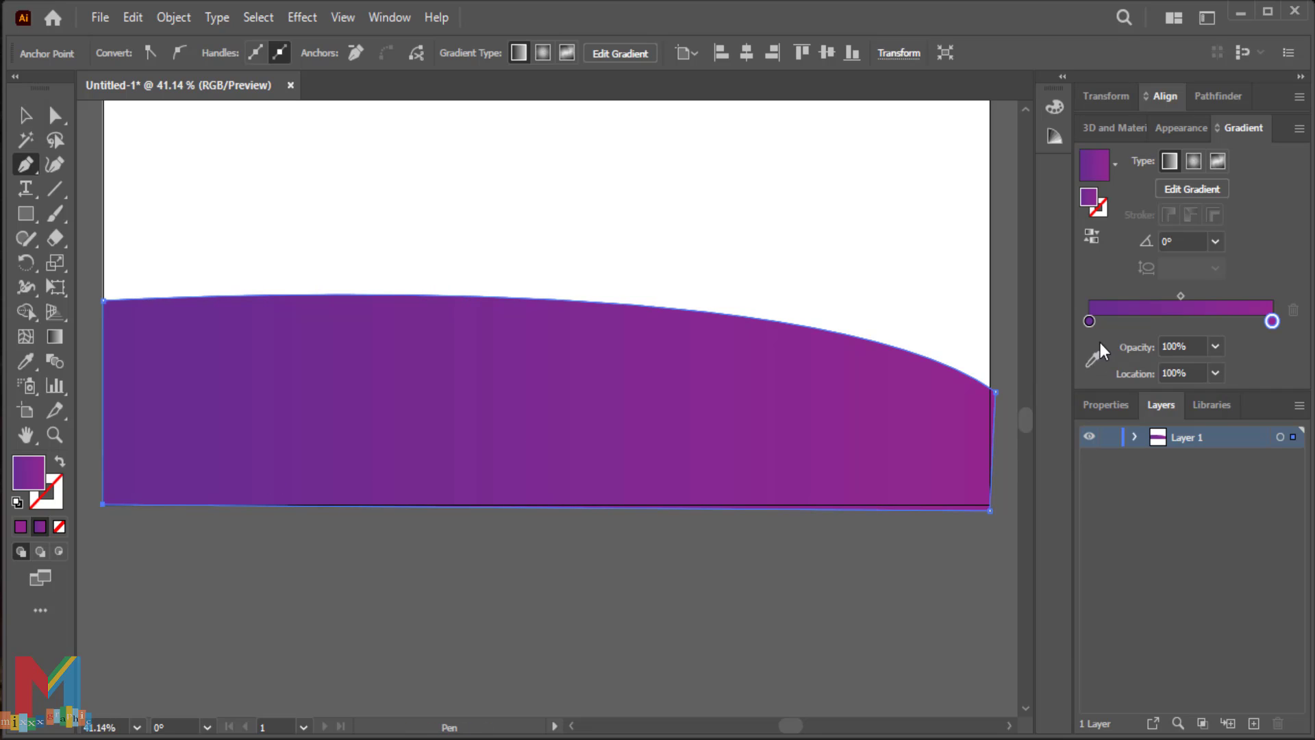
pyautogui.click(26, 115)
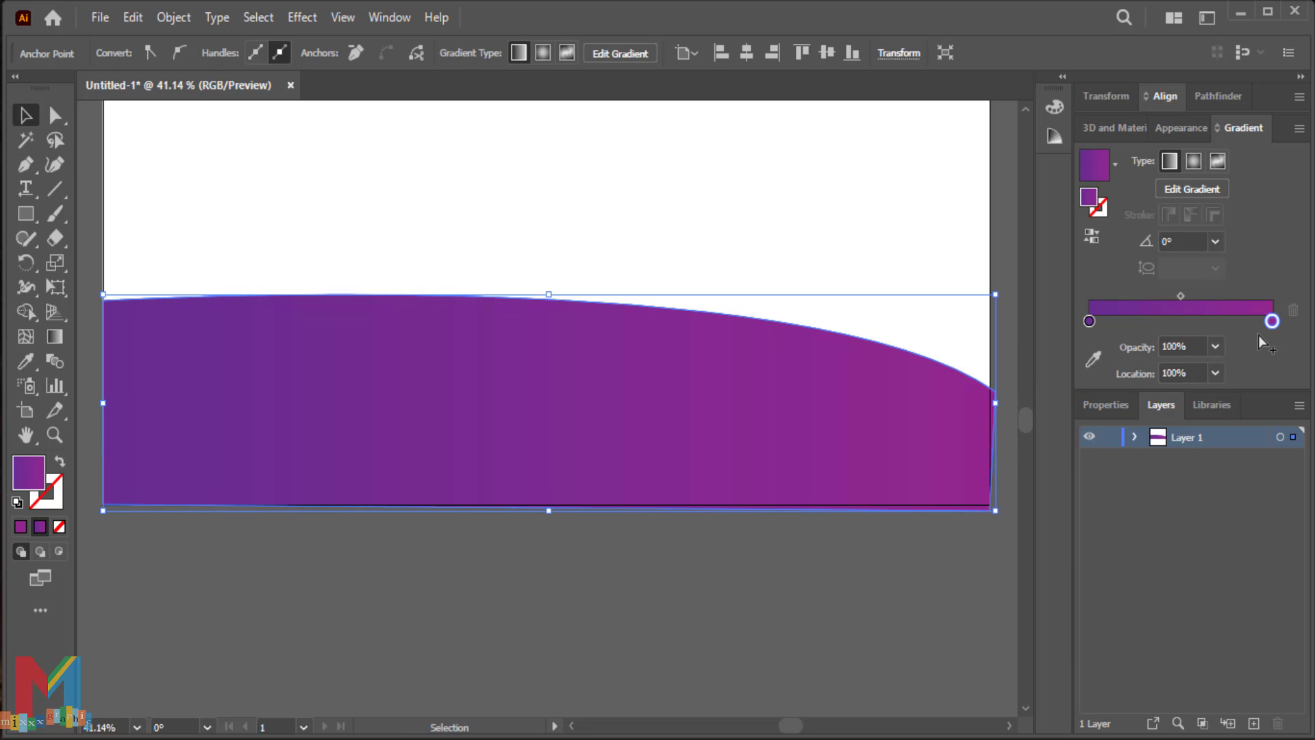
# - Change the big dune's right gradient stop to orange and send it behind the purple wave
pyautogui.doubleClick(1272, 321)
pyautogui.click(1215, 386)
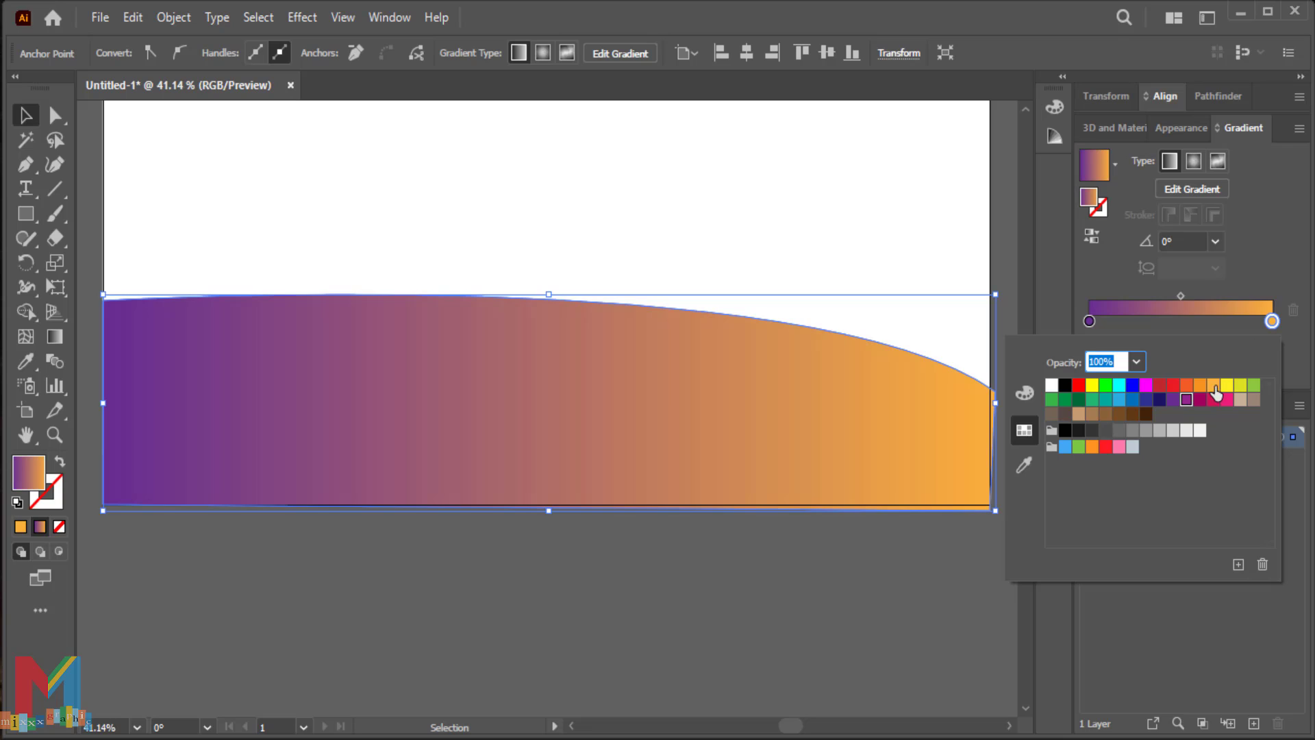
pyautogui.click(841, 199)
pyautogui.rightClick(693, 355)
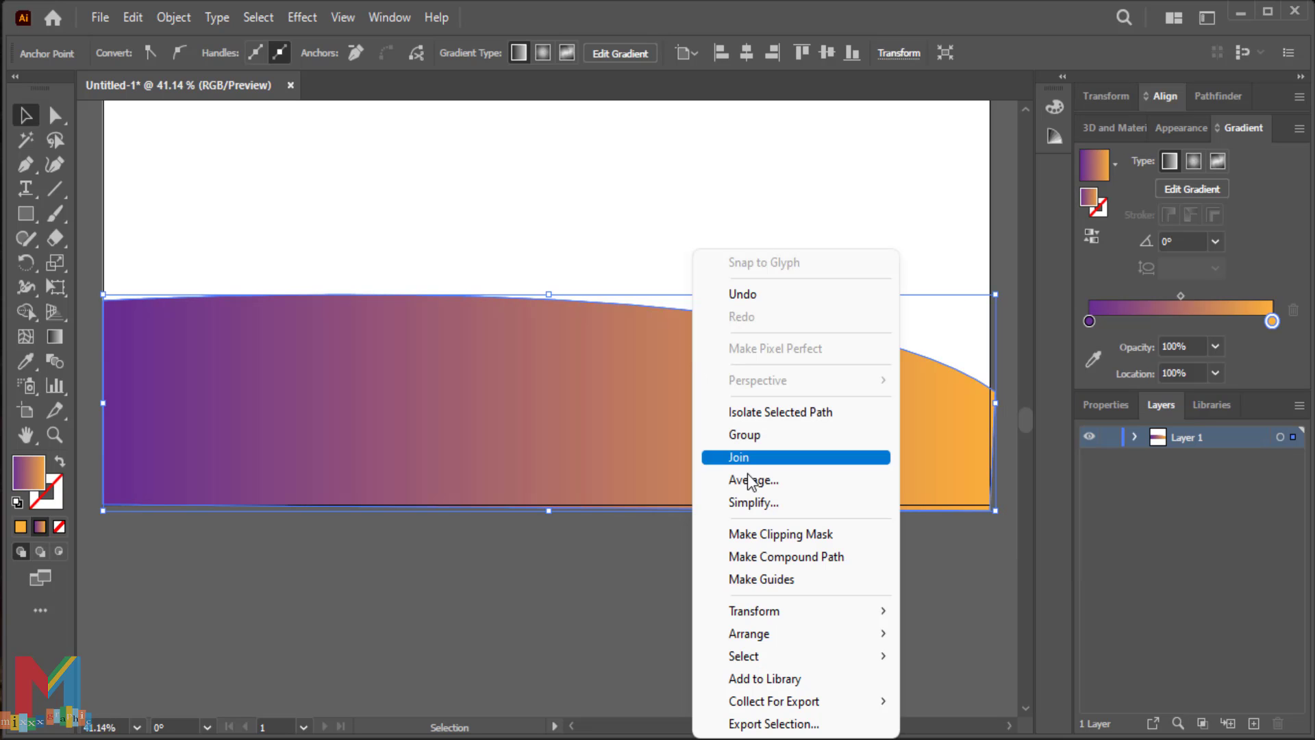
pyautogui.moveTo(750, 633)
pyautogui.click(936, 700)
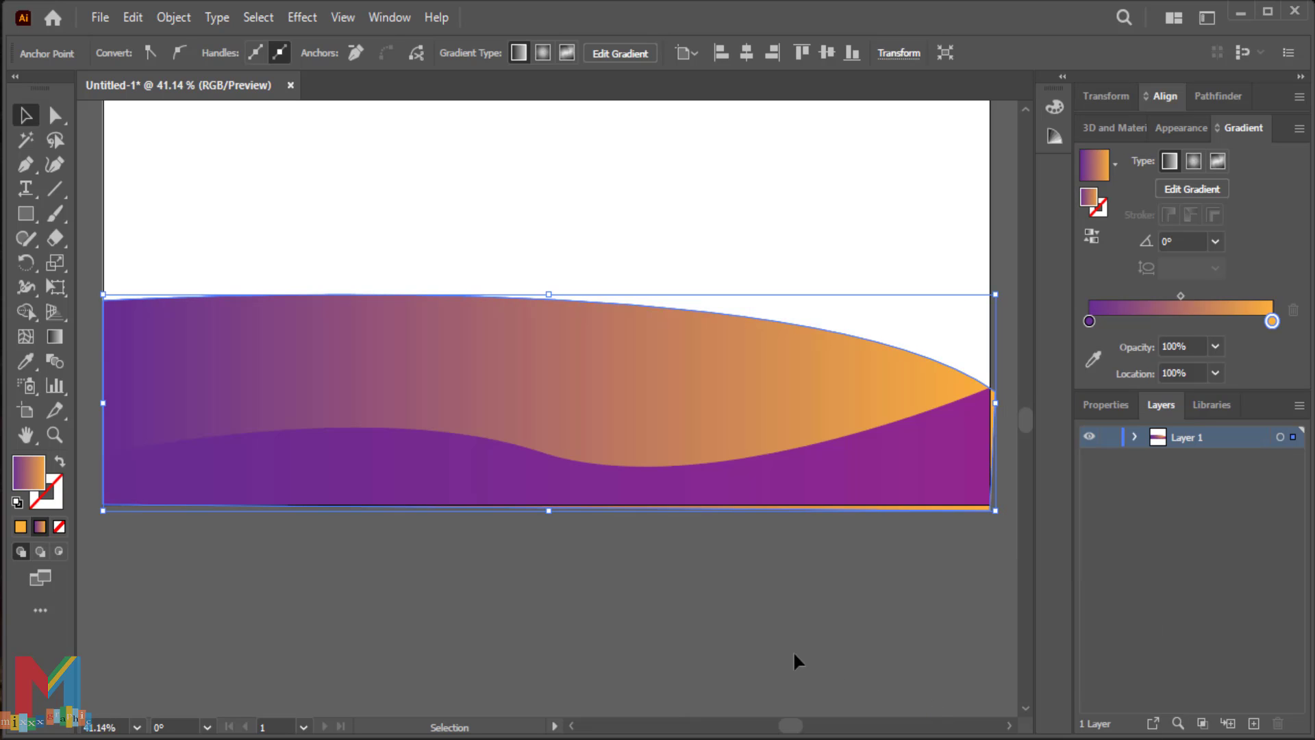
pyautogui.click(792, 543)
# - Lower the tops of the purple wave and orange dune, shortening the orange dune to about 360 px
pyautogui.click(671, 448)
pyautogui.moveTo(548, 508); pyautogui.dragTo(551, 503)
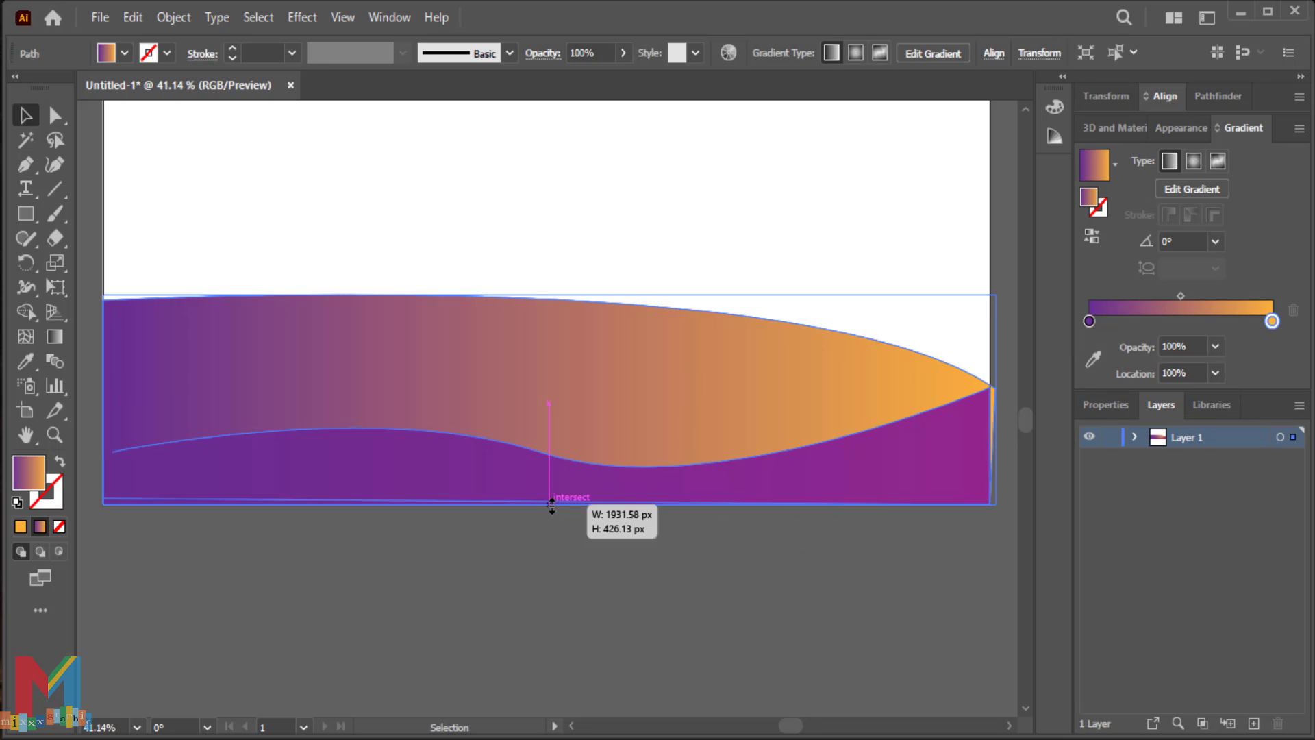
pyautogui.moveTo(551, 294); pyautogui.dragTo(550, 299)
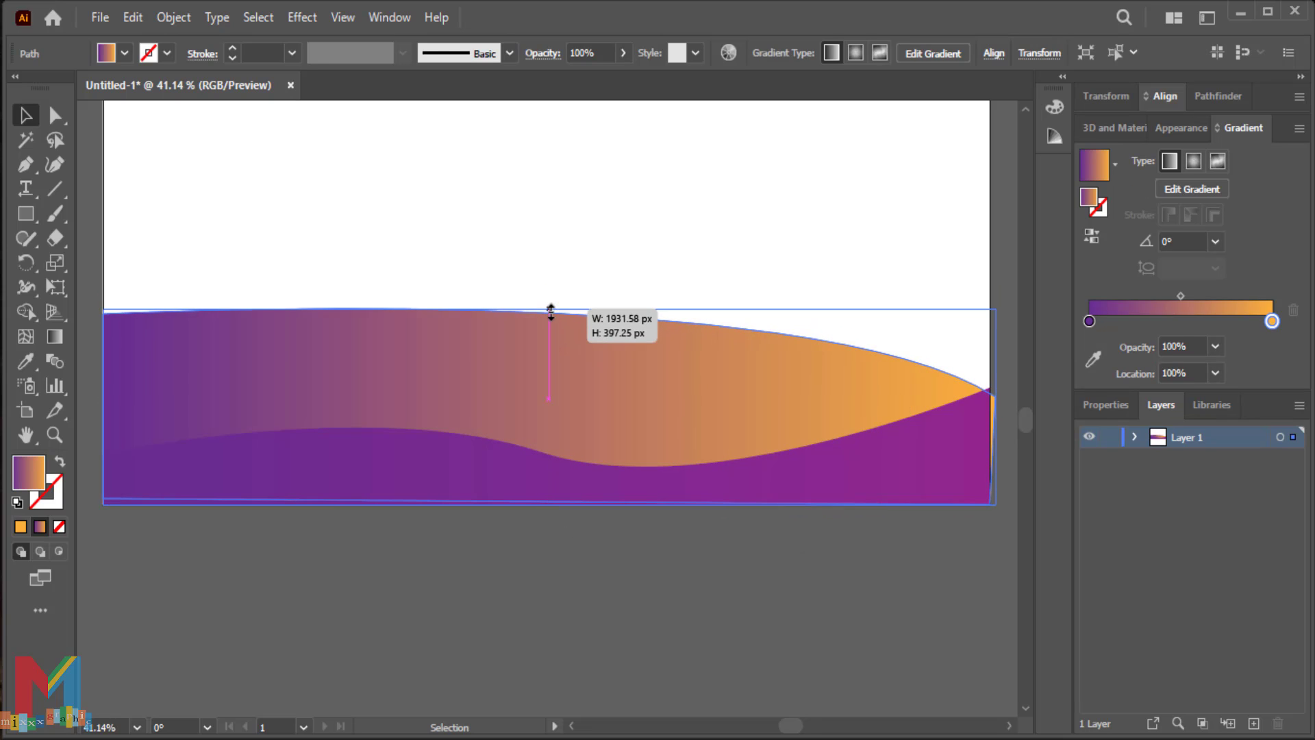
pyautogui.click(651, 470)
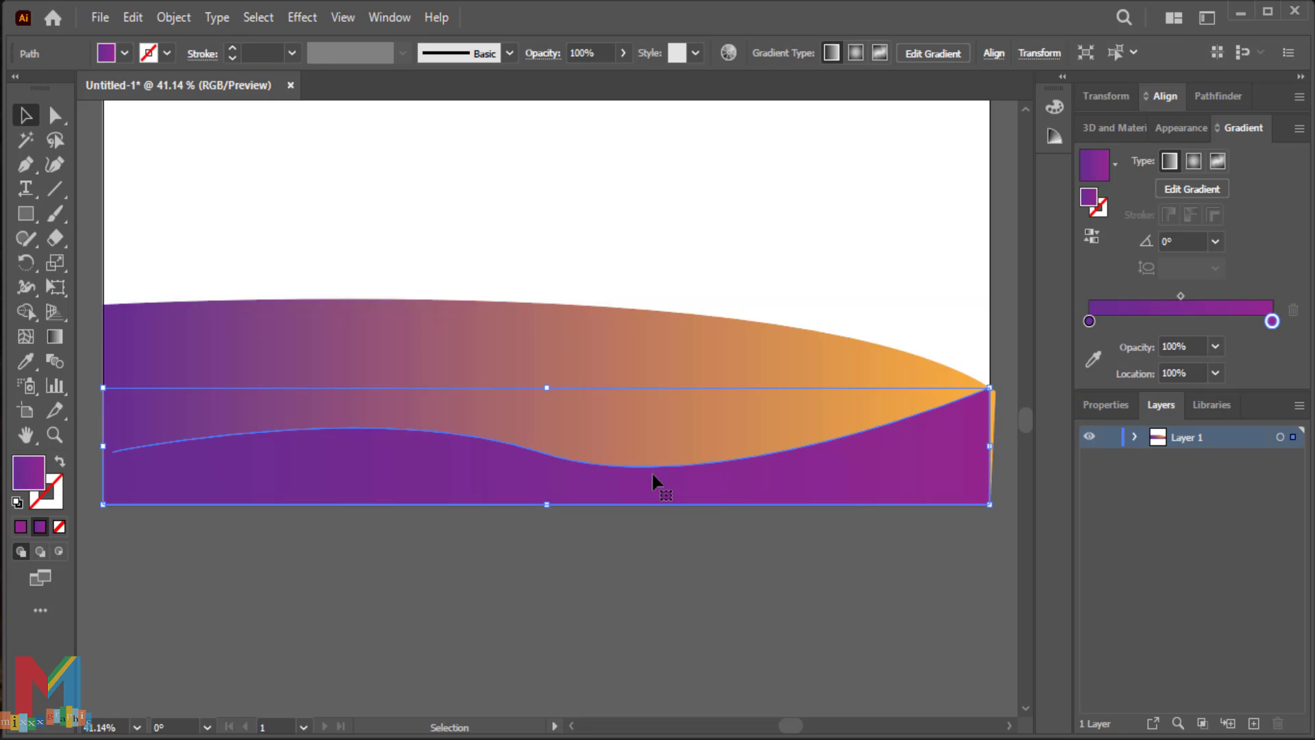
pyautogui.moveTo(551, 390); pyautogui.dragTo(551, 404)
pyautogui.click(566, 240)
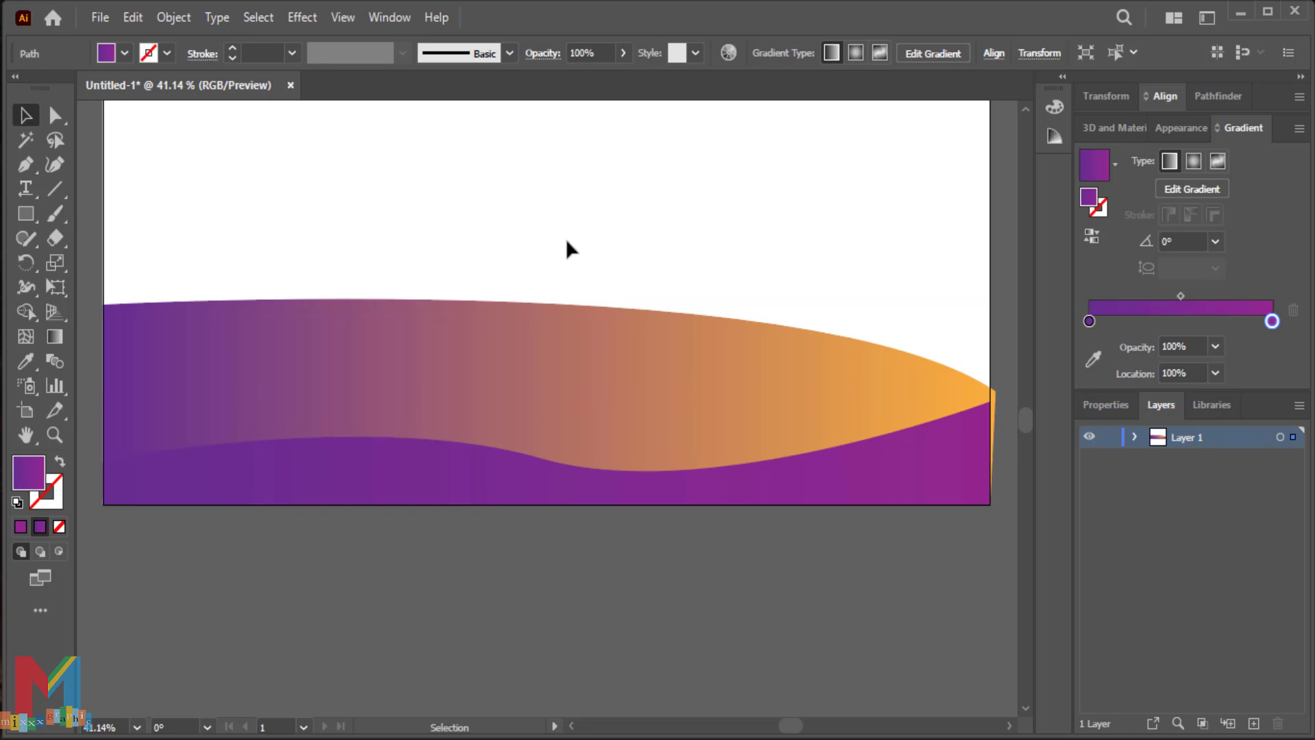
pyautogui.click(588, 352)
pyautogui.moveTo(548, 299); pyautogui.dragTo(549, 328)
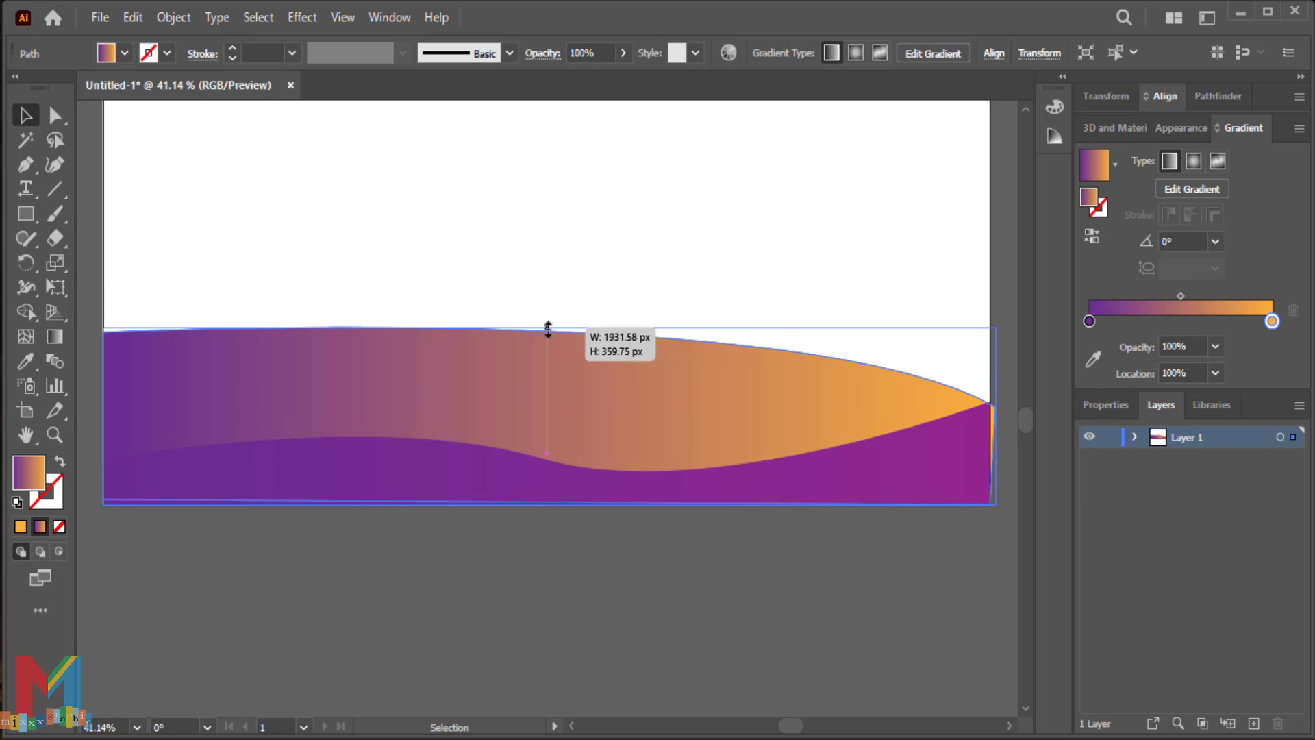
pyautogui.moveTo(994, 413); pyautogui.dragTo(990, 416)
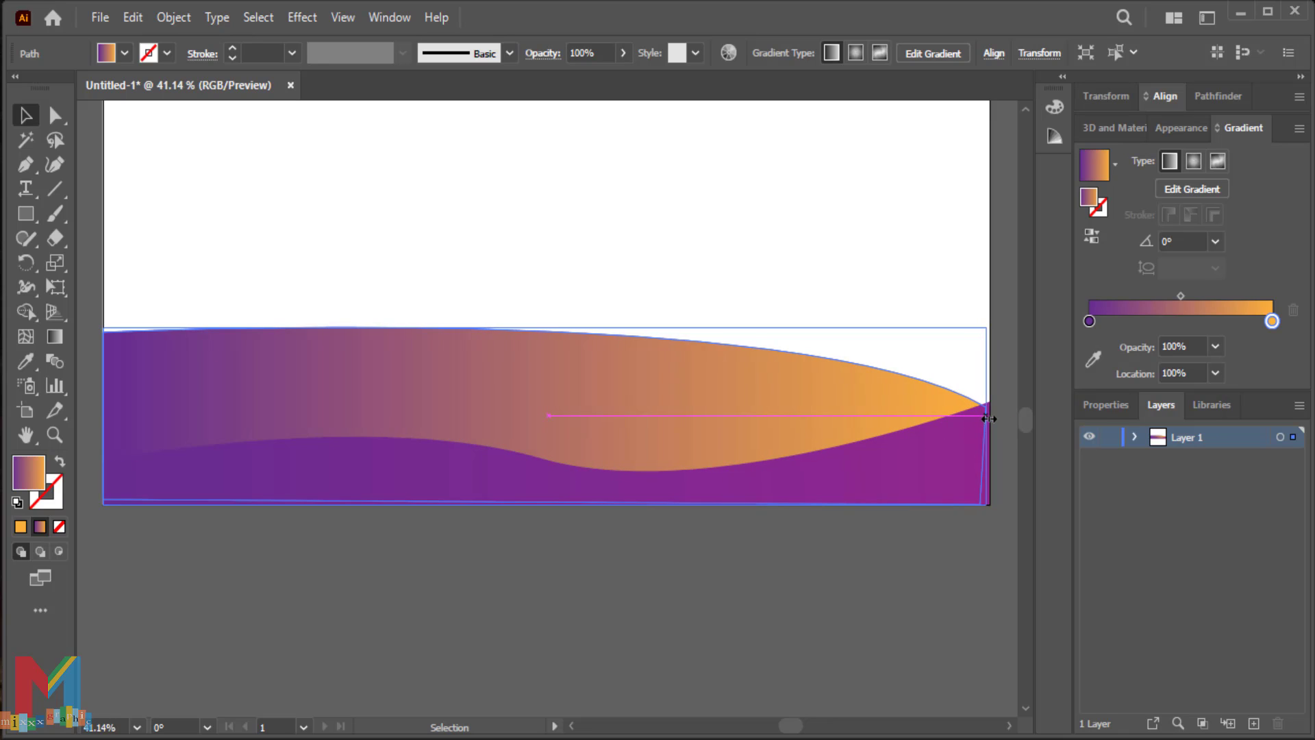
# - Raise the orange dune's top-left anchor about 68 px so its top slopes down rightward
pyautogui.click(55, 115)
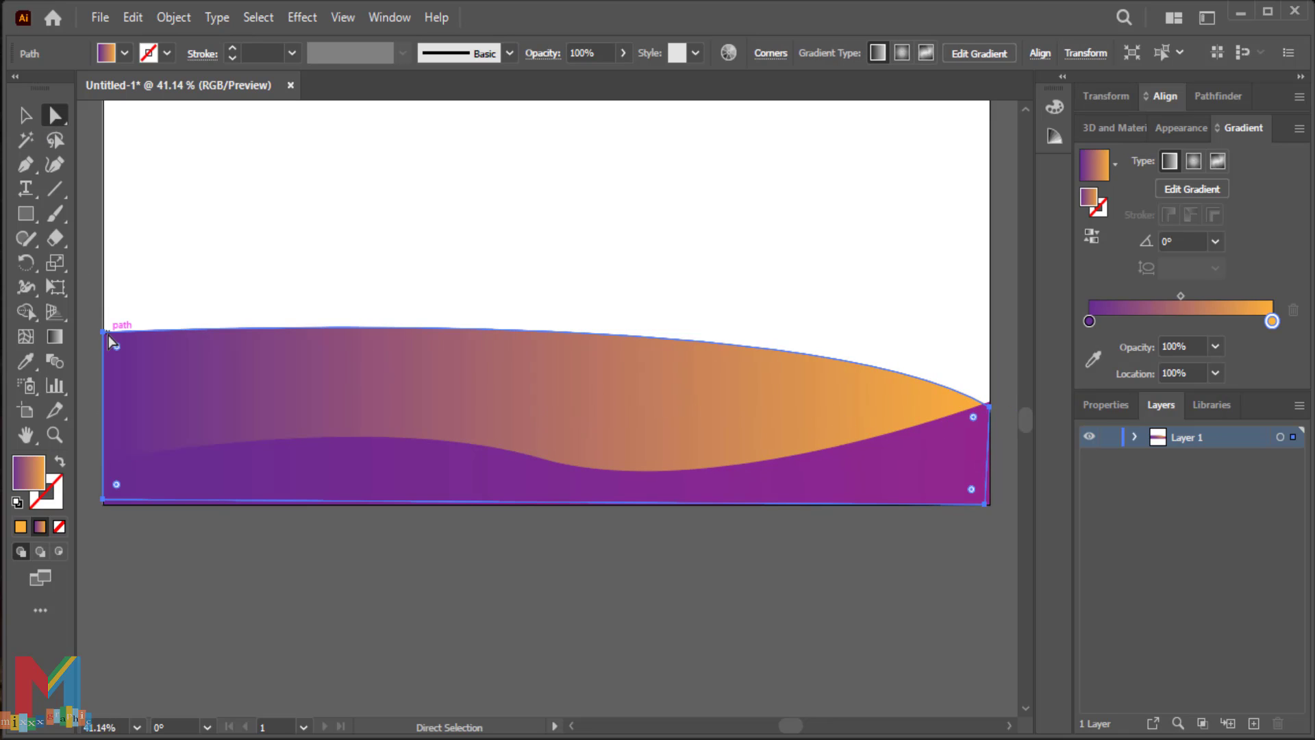
pyautogui.click(104, 331)
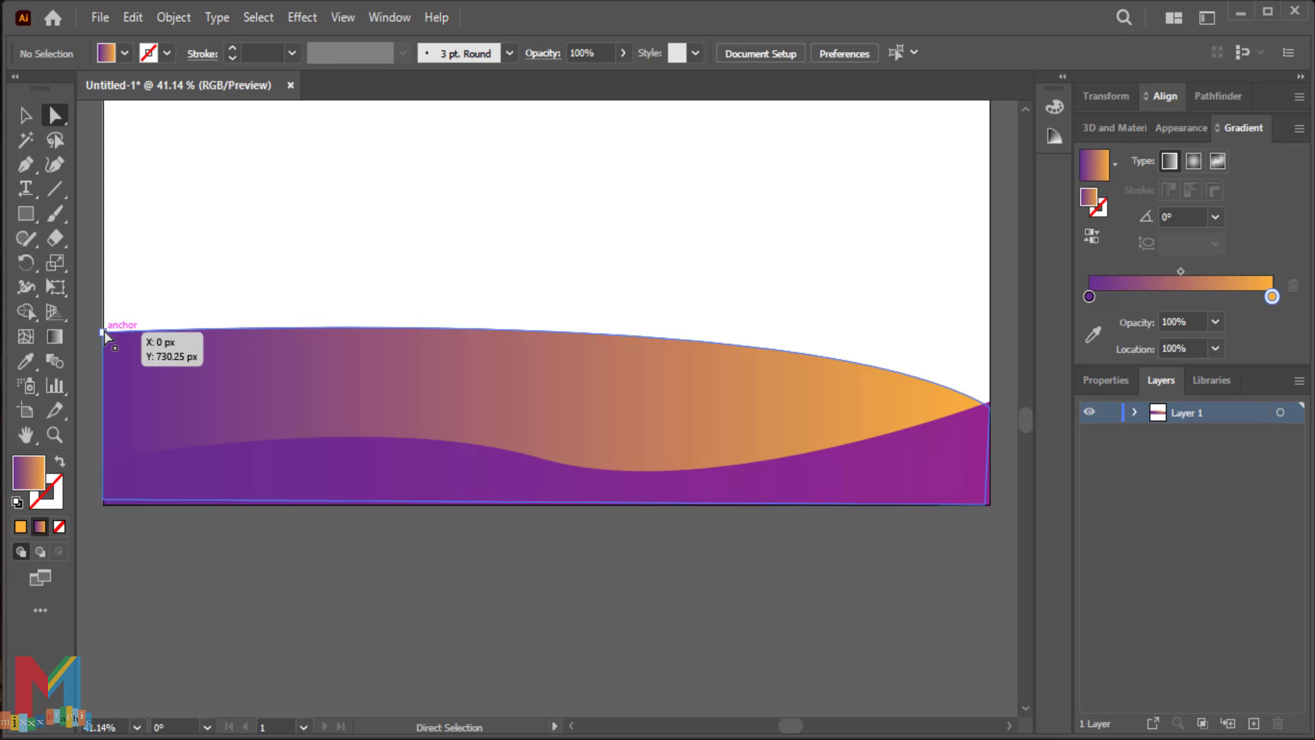
pyautogui.moveTo(103, 331); pyautogui.dragTo(98, 283)
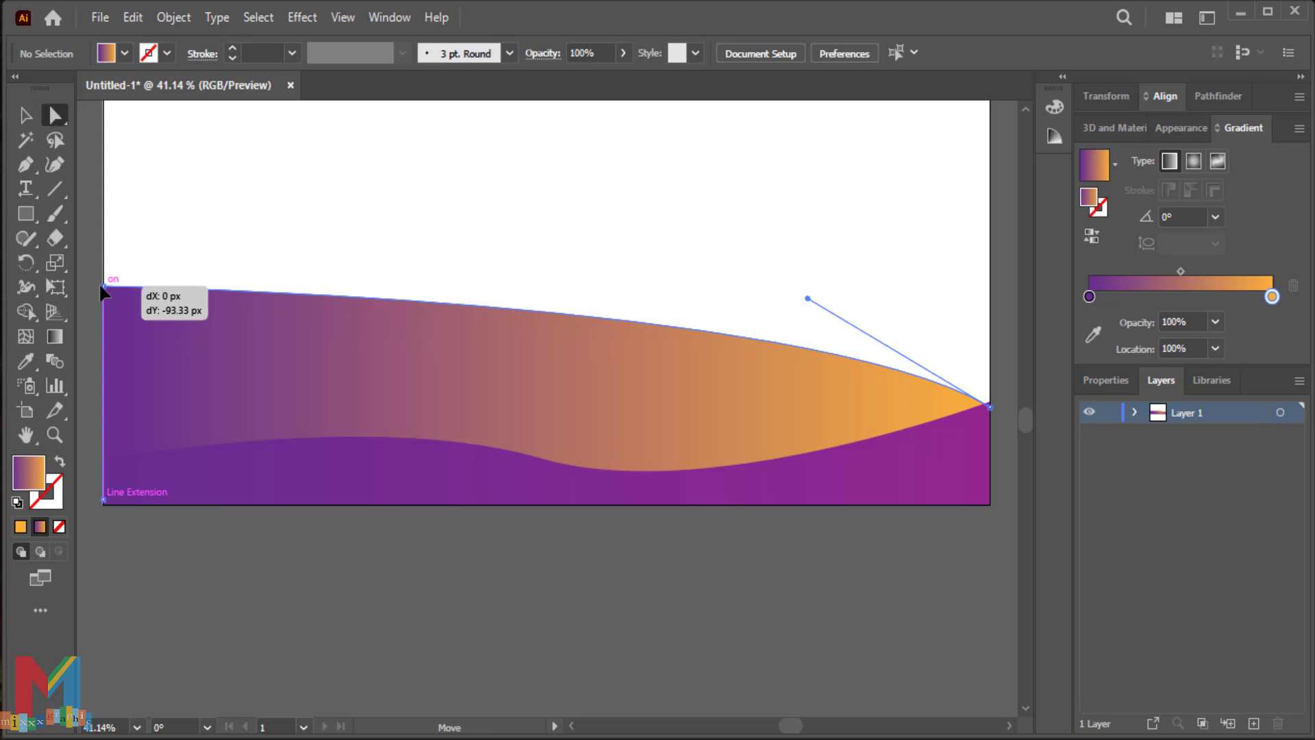
pyautogui.click(338, 578)
# - Place the first anchor of a new dune path inside the orange dune
pyautogui.scroll(5, 325, 487)
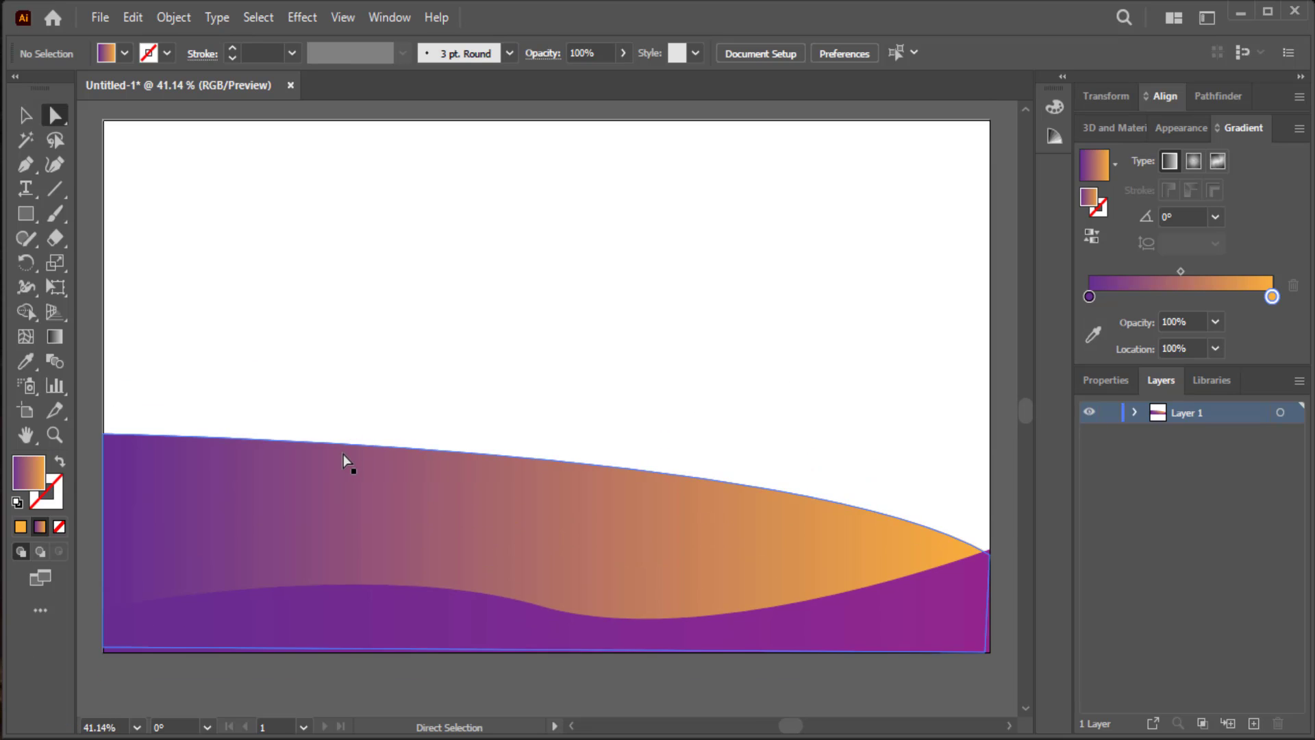
pyautogui.scroll(-1, 343, 454)
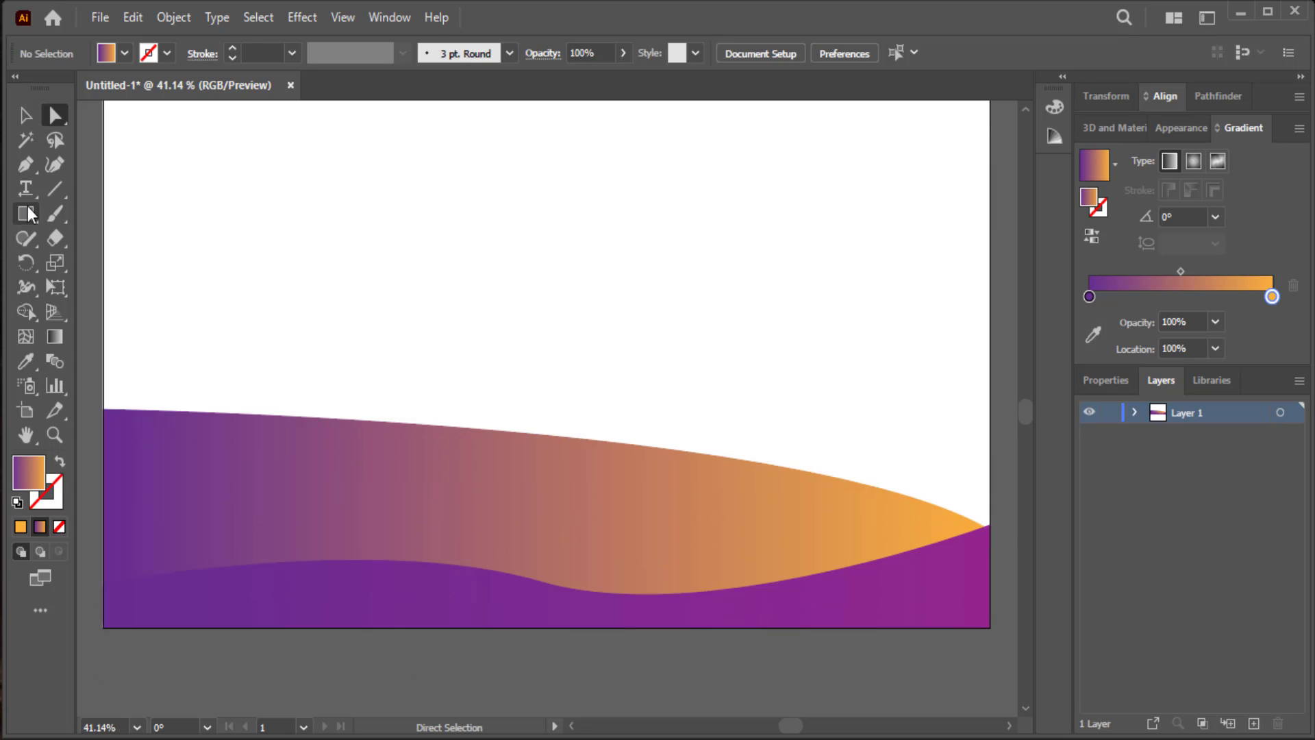
pyautogui.click(26, 164)
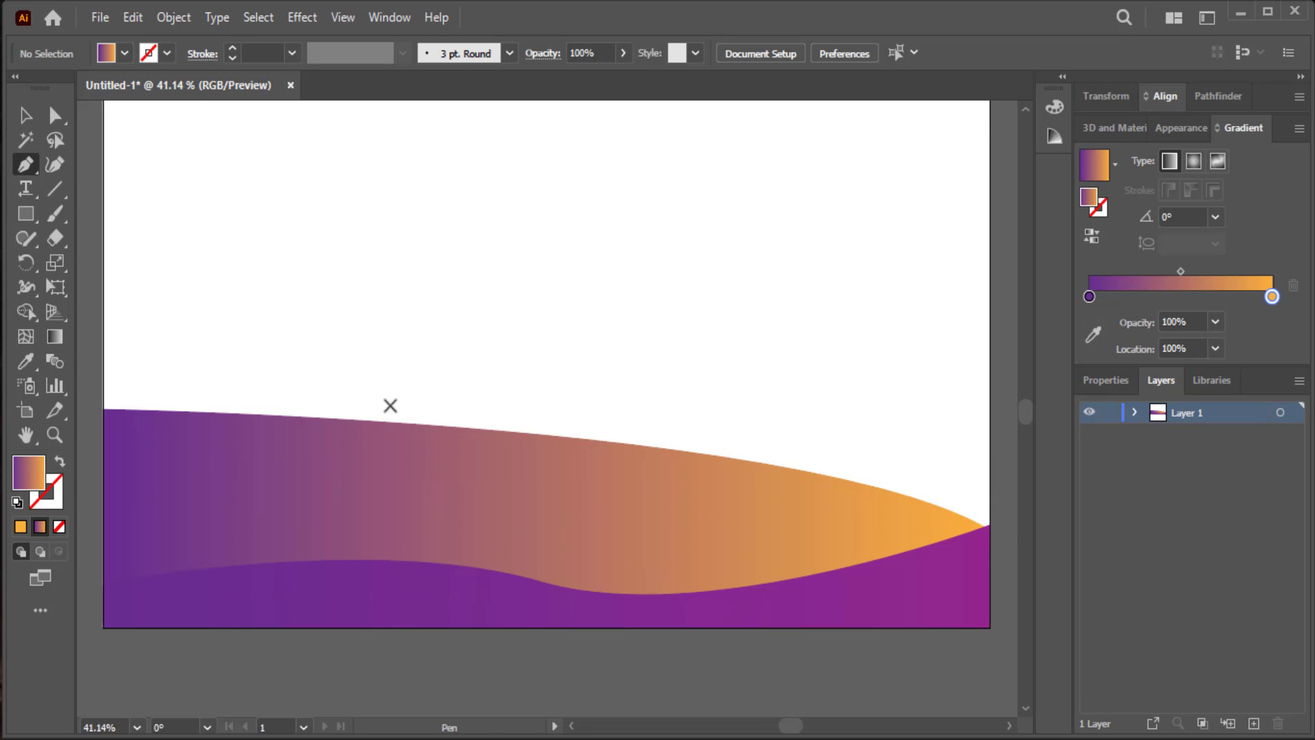
pyautogui.click(506, 466)
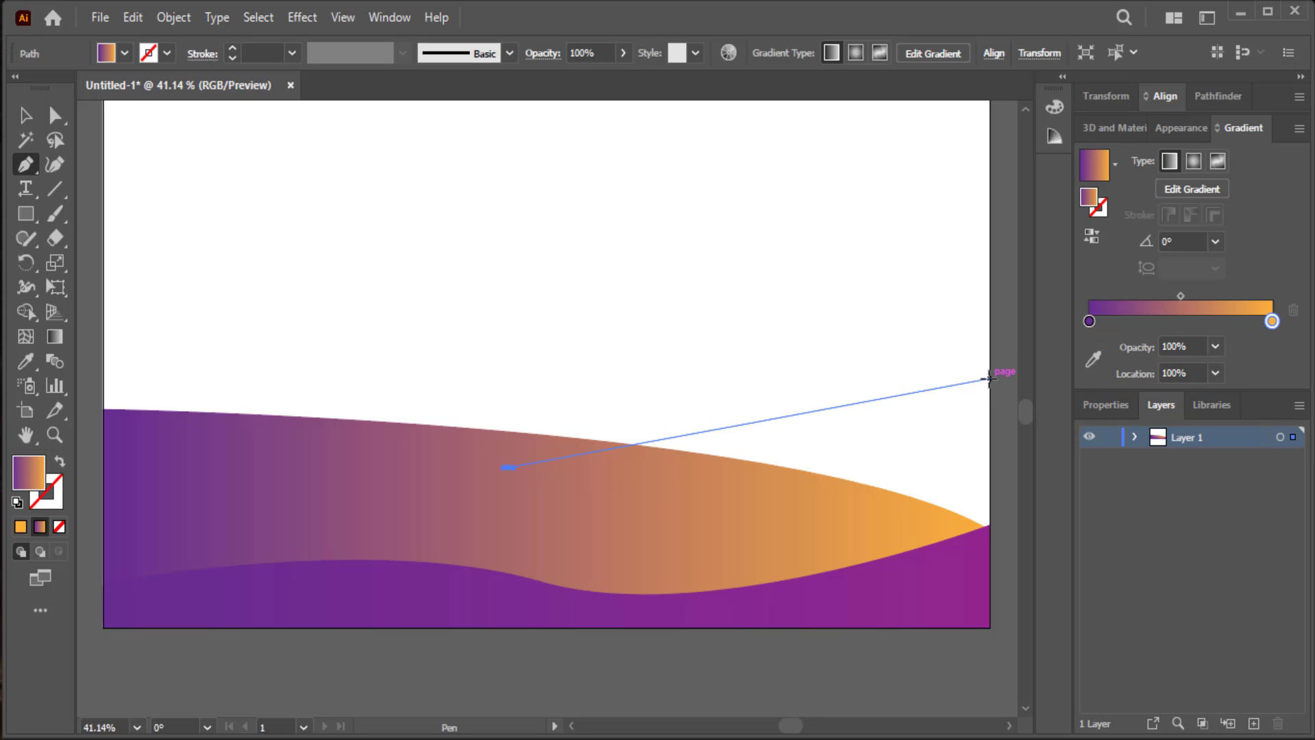
# - Draw a third dune with a humped top to the right edge, close it, and select it
pyautogui.moveTo(988, 379); pyautogui.dragTo(1009, 441)
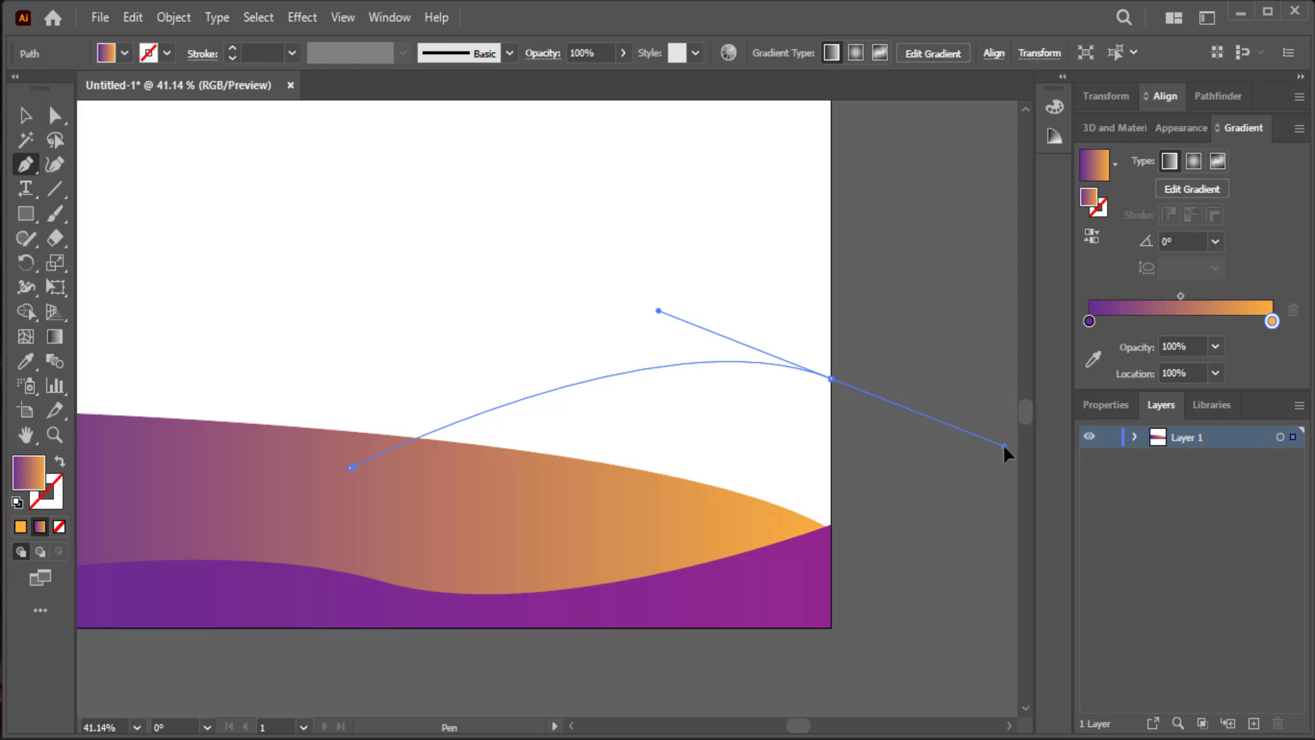
pyautogui.moveTo(1009, 441); pyautogui.dragTo(1004, 446)
pyautogui.press('alt')
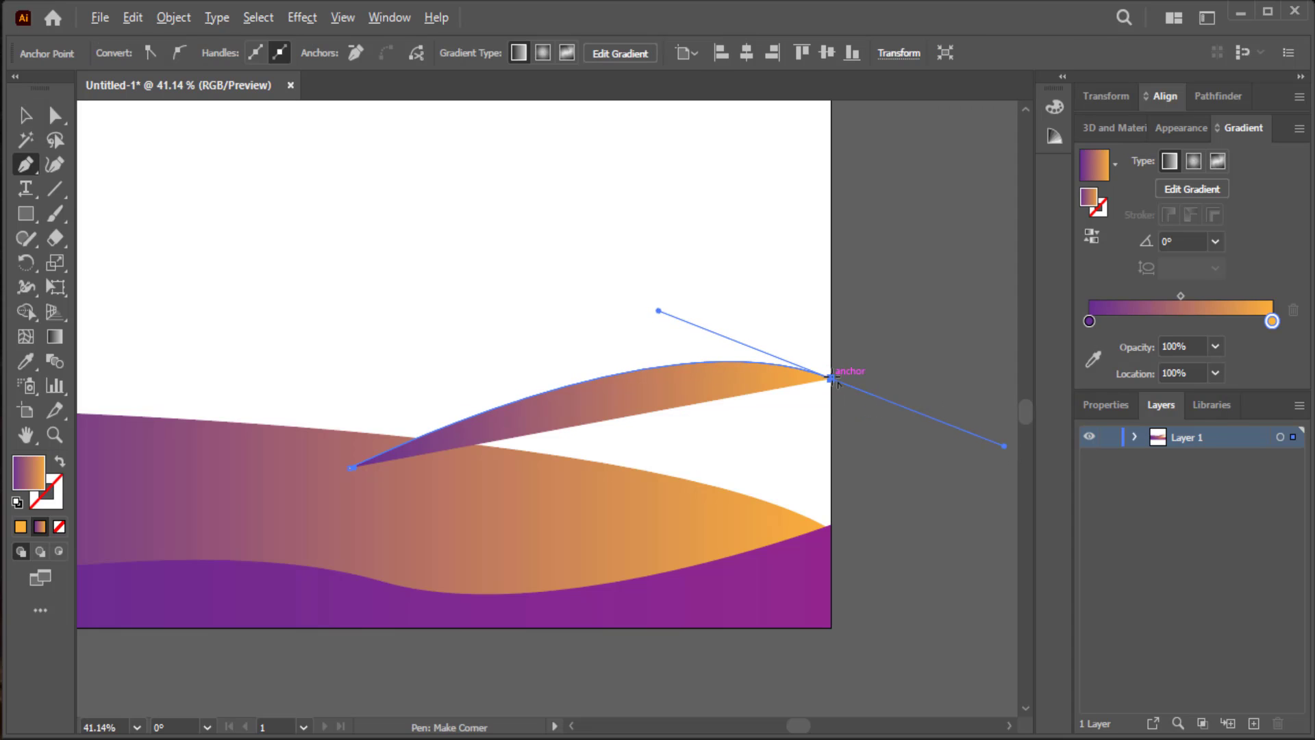
pyautogui.keyDown('alt'); pyautogui.click(831, 376); pyautogui.keyUp('alt')
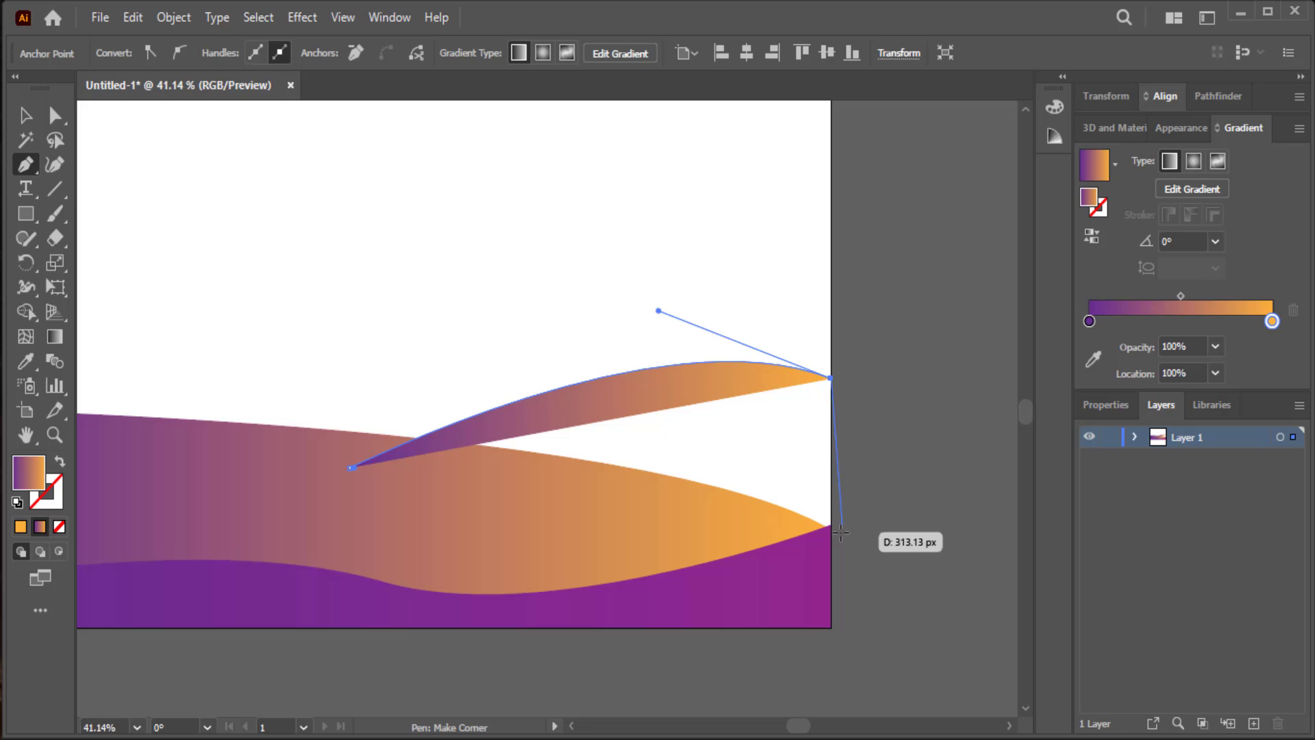
pyautogui.click(829, 600)
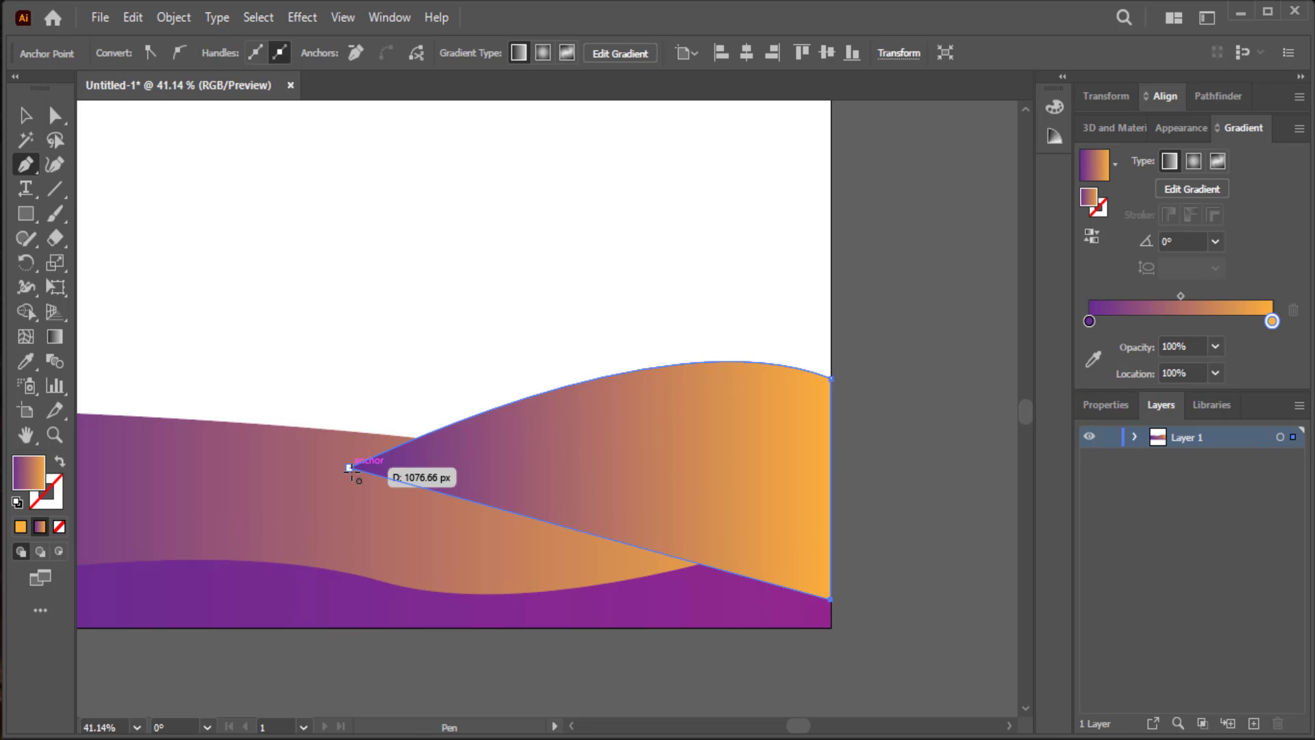
pyautogui.click(349, 468)
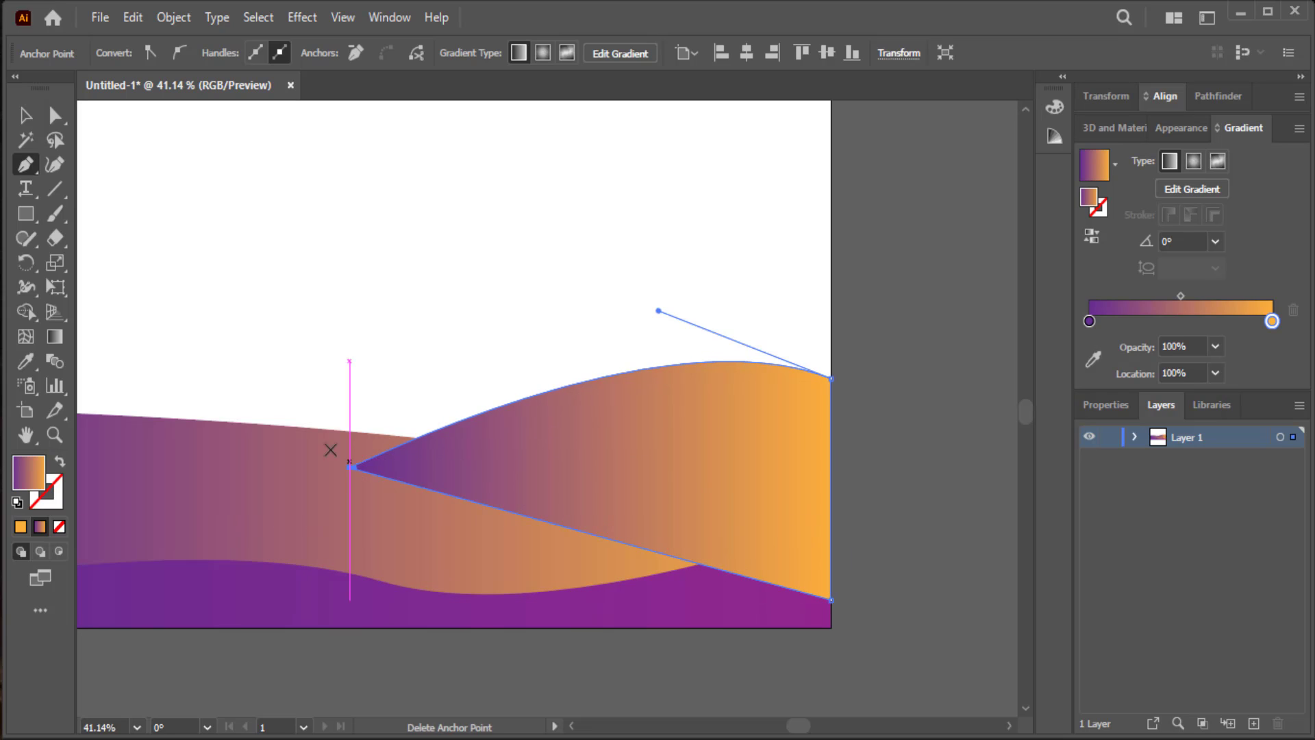
pyautogui.click(25, 115)
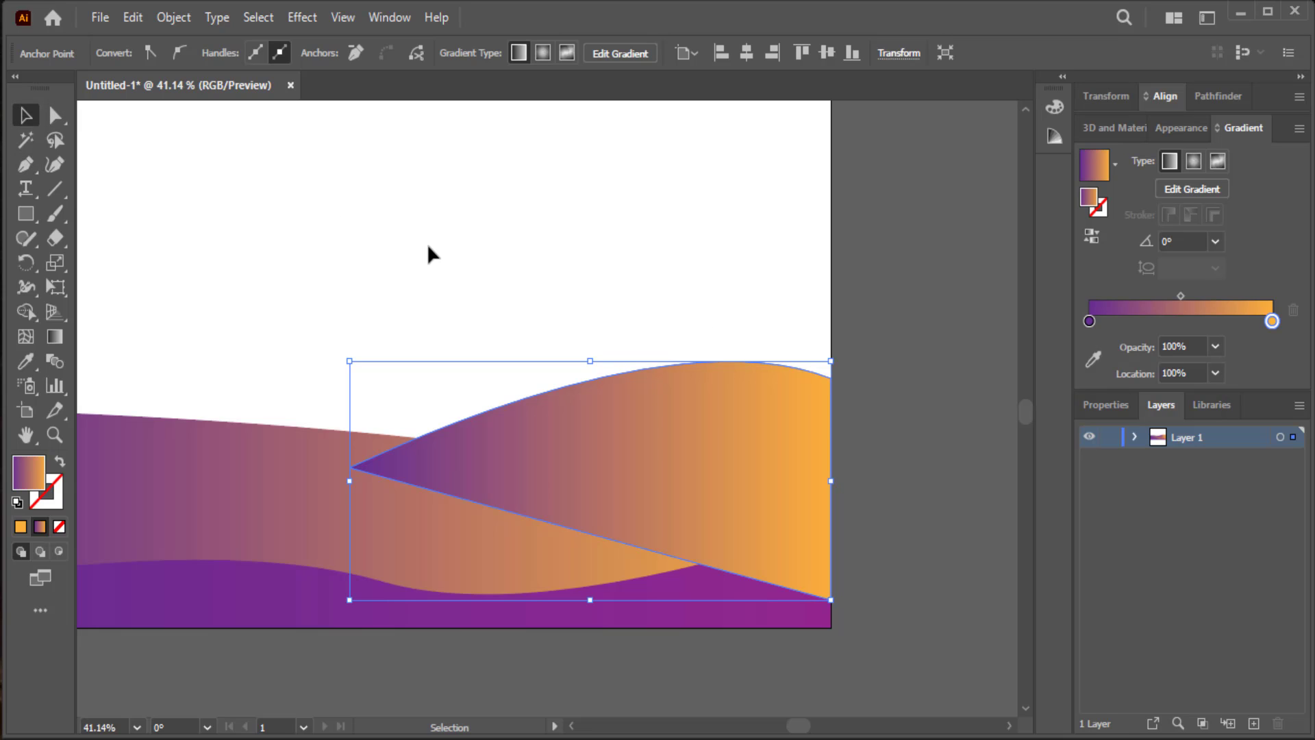
# - Angle the new dune's gradient with purple at the top and orange at the bottom
pyautogui.click(54, 336)
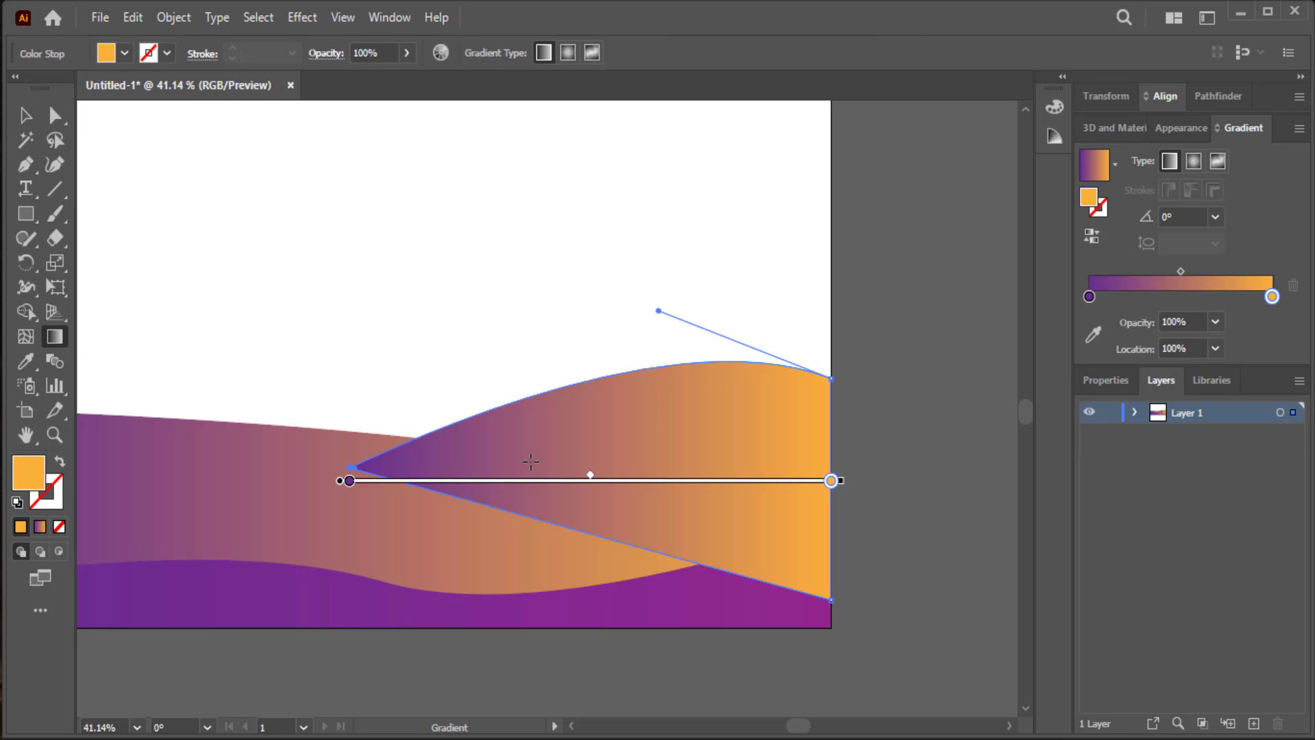
pyautogui.moveTo(657, 322); pyautogui.dragTo(584, 554)
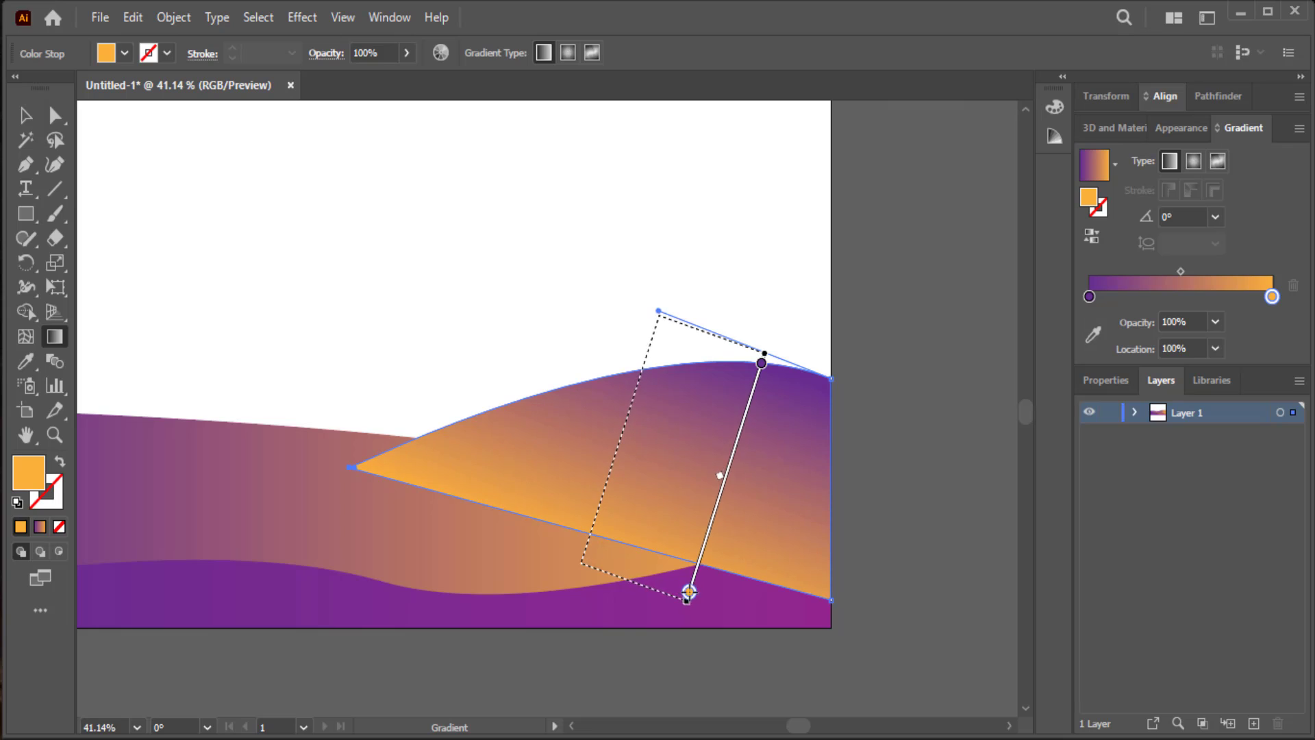
pyautogui.press('v')
# - Send the new dune behind the middle wave and reselect the front purple wave
pyautogui.rightClick(631, 428)
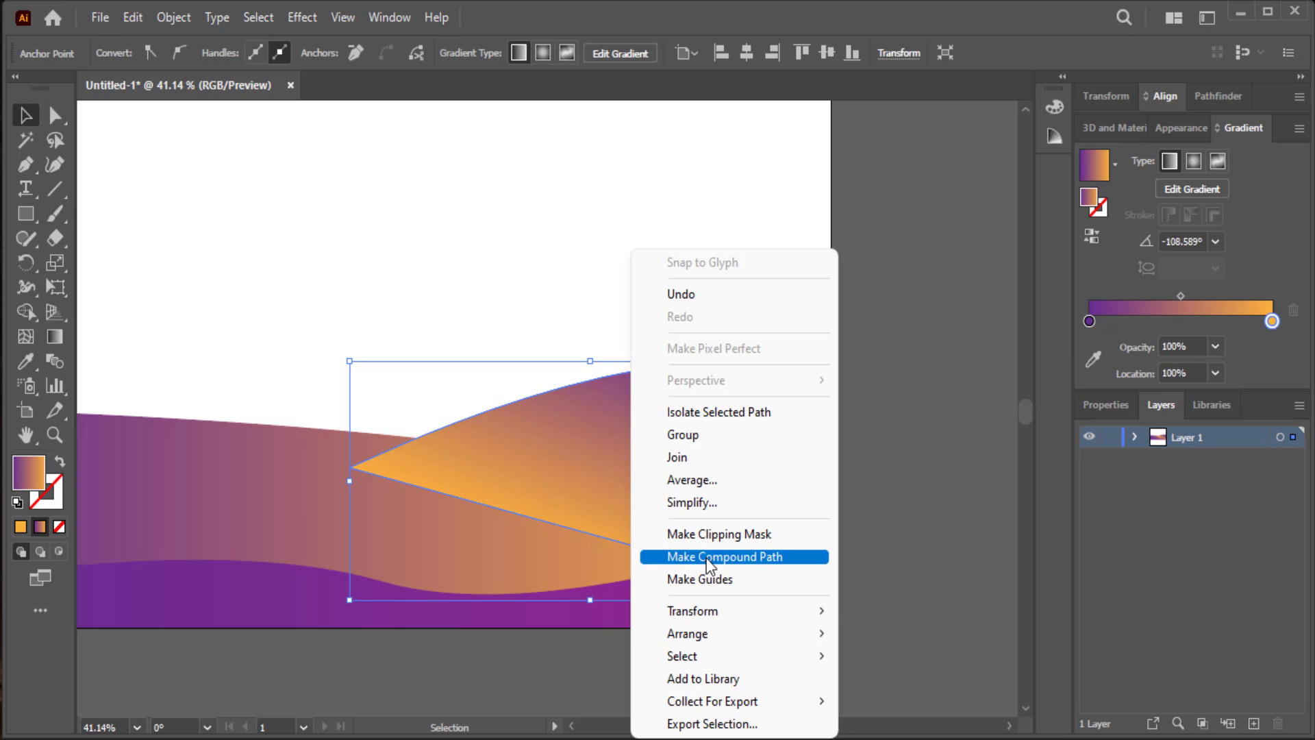
pyautogui.moveTo(688, 633)
pyautogui.click(885, 698)
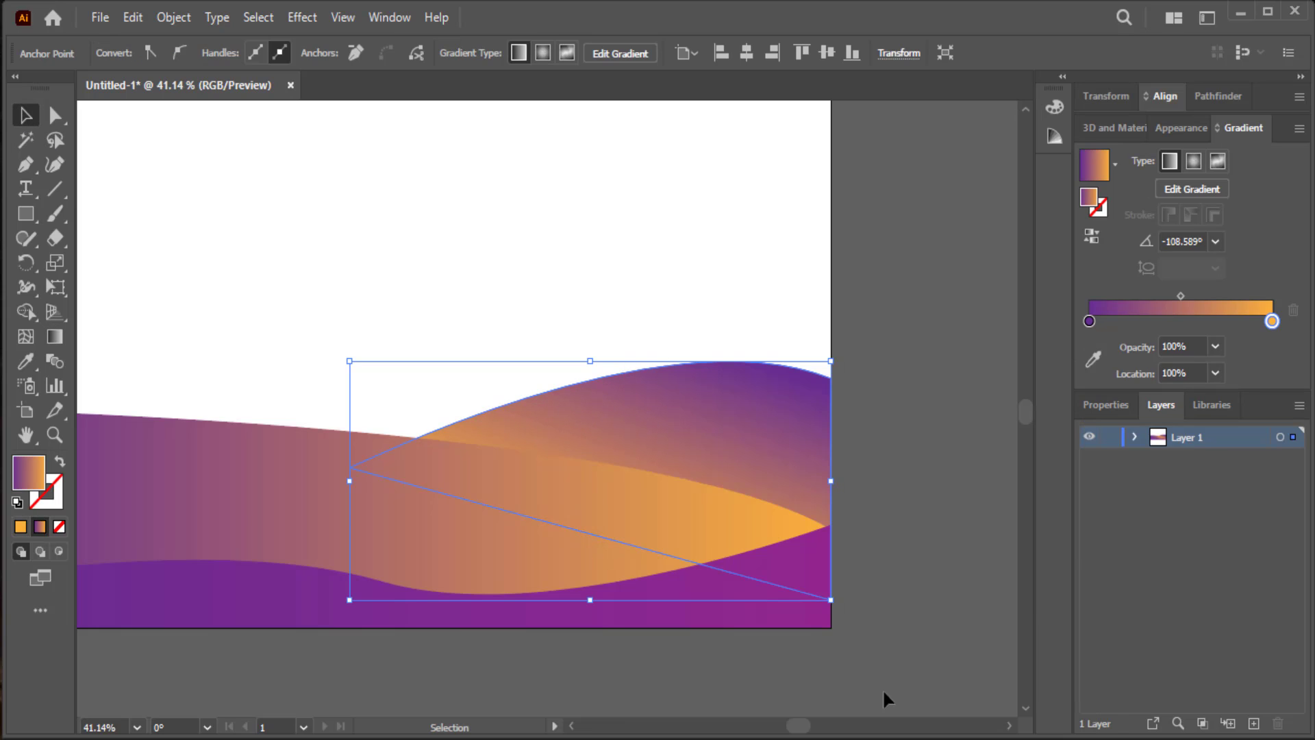
pyautogui.click(880, 402)
pyautogui.moveTo(419, 329); pyautogui.dragTo(579, 321)
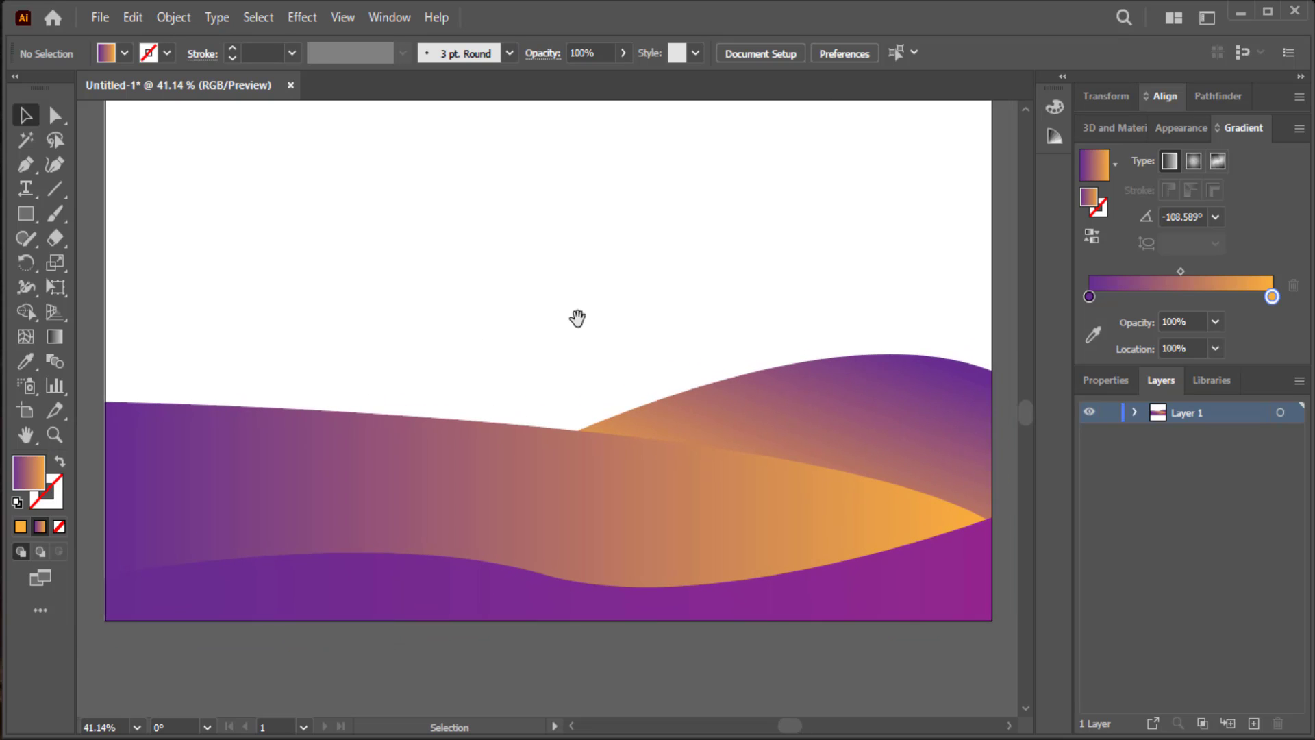
pyautogui.click(913, 606)
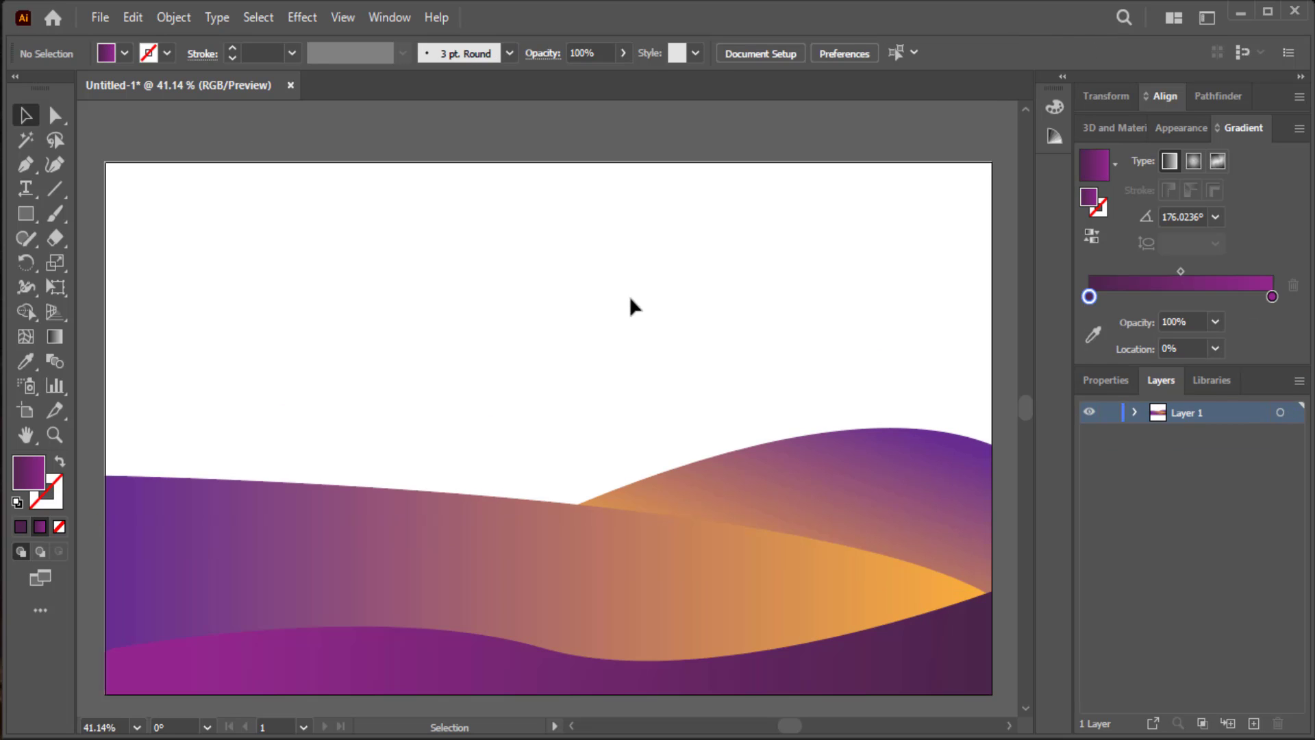
pyautogui.click(26, 164)
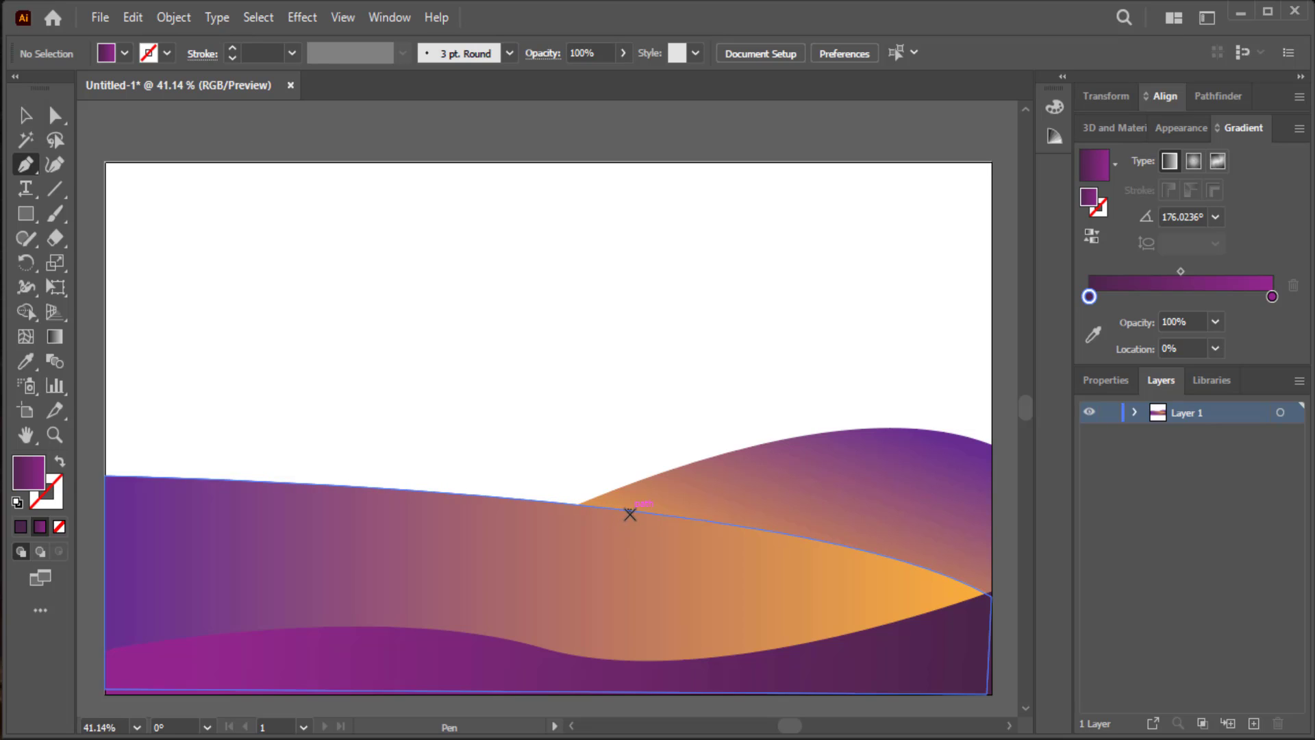
# - Draw a closed S-curved road from the dune ridge down to the canvas bottom
pyautogui.click(645, 519)
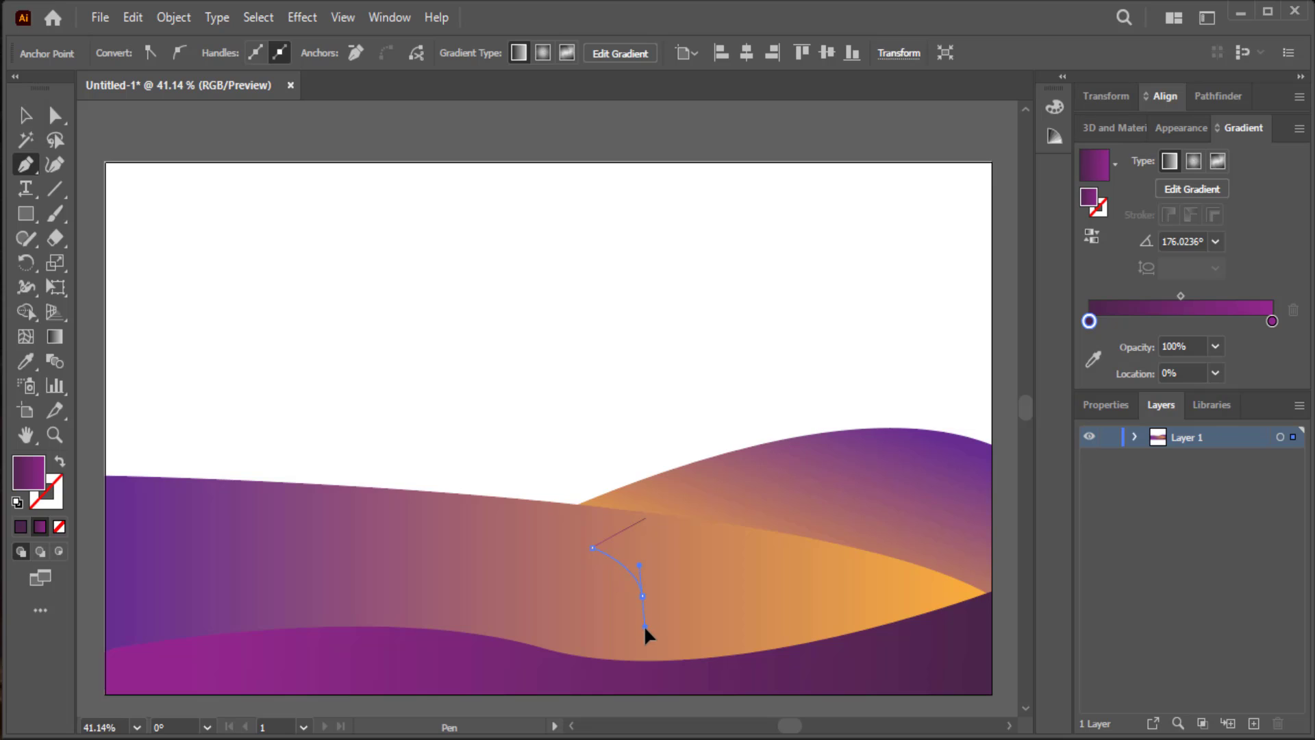
pyautogui.moveTo(642, 629); pyautogui.dragTo(643, 629)
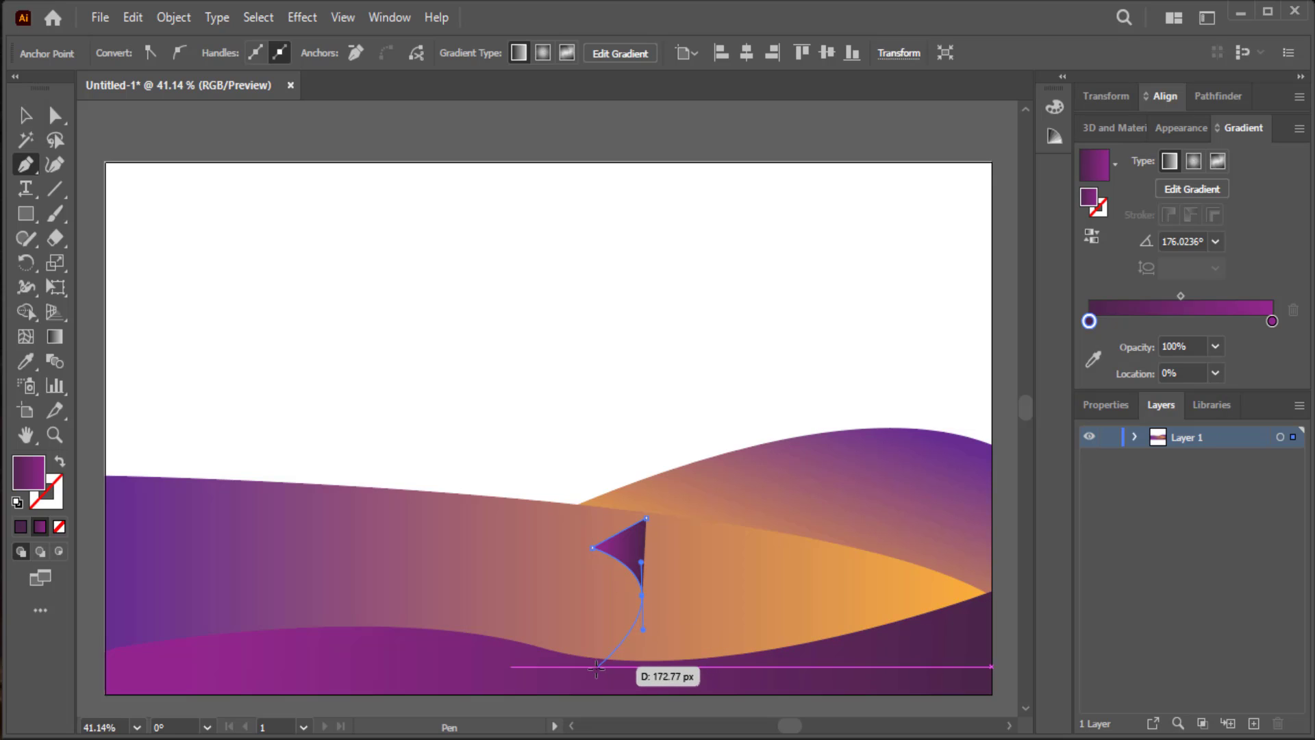
pyautogui.click(583, 684)
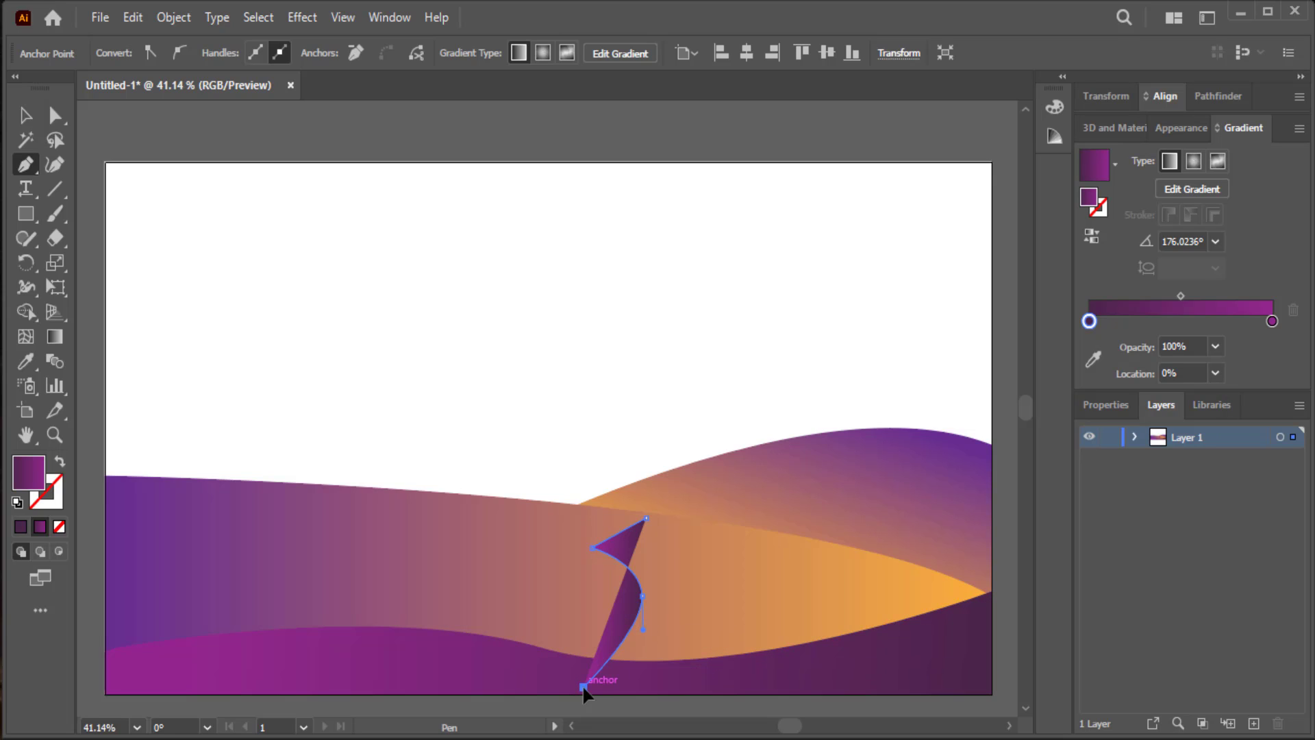
pyautogui.click(510, 682)
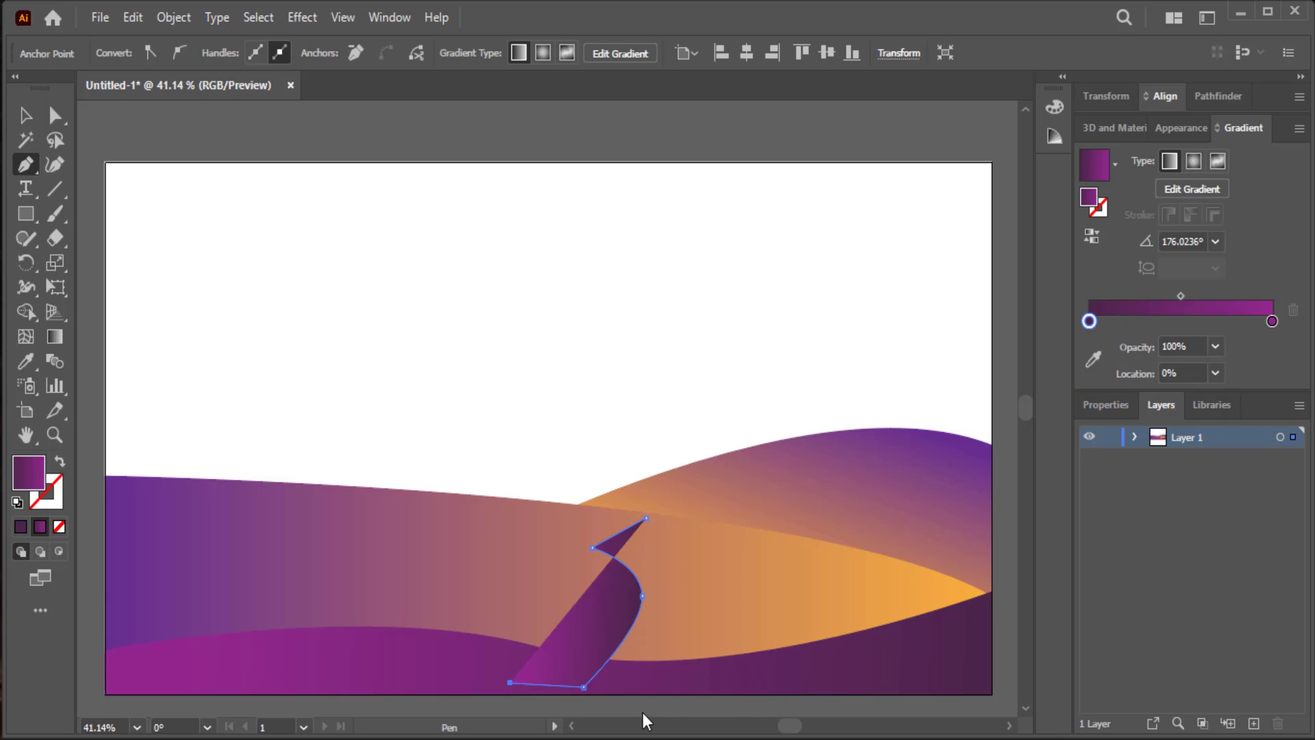
pyautogui.moveTo(585, 585); pyautogui.dragTo(569, 550)
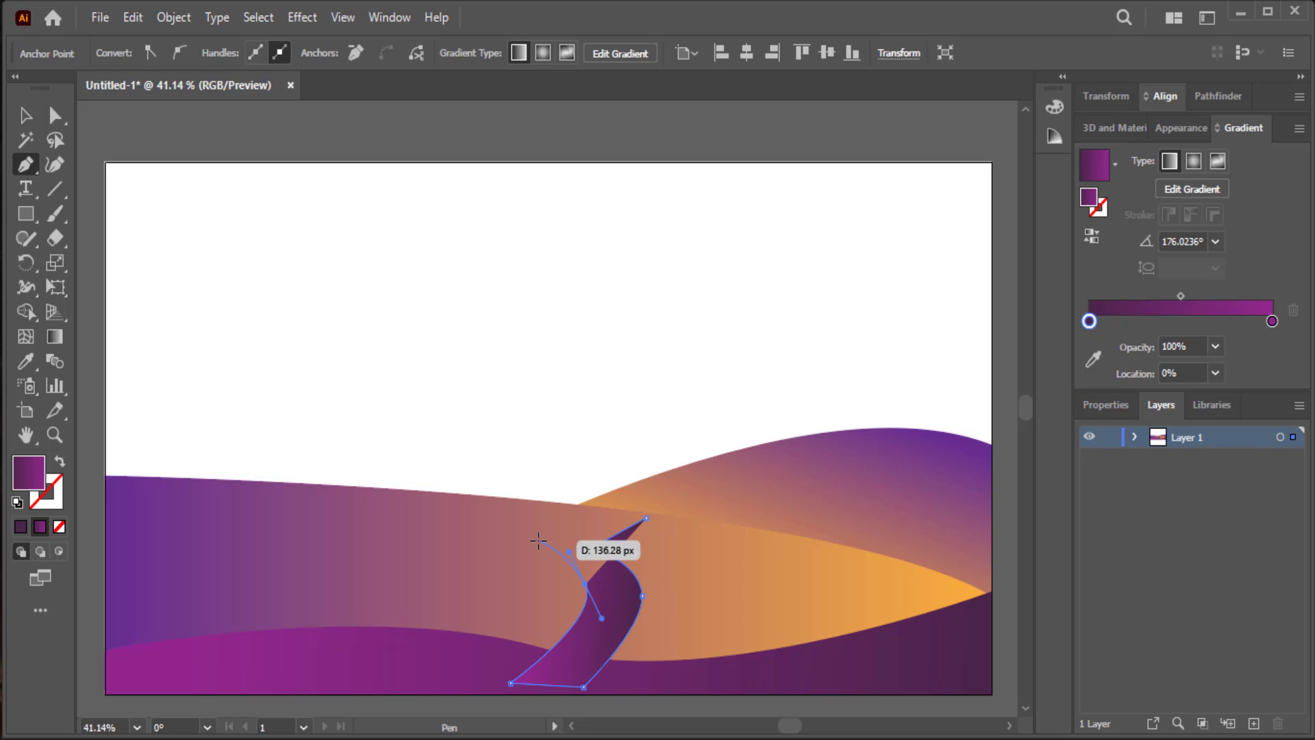
pyautogui.click(538, 538)
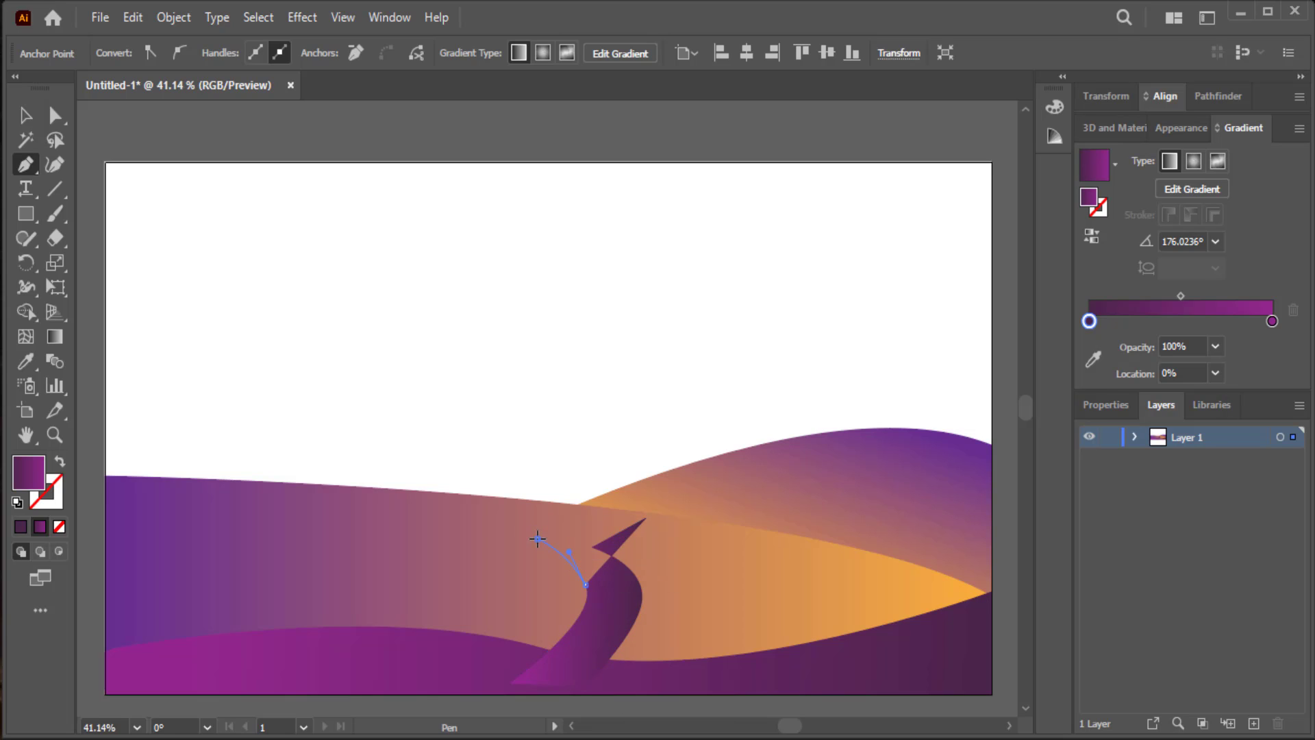
pyautogui.click(602, 507)
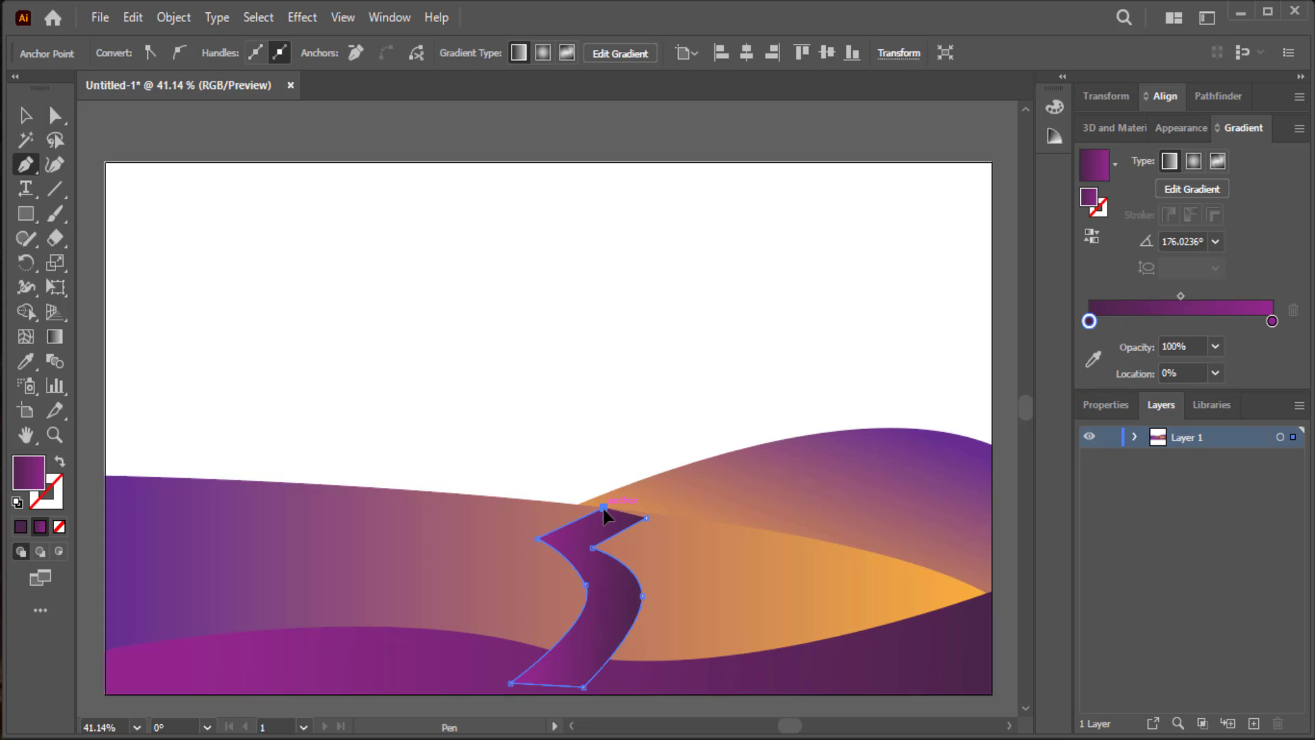
pyautogui.click(647, 515)
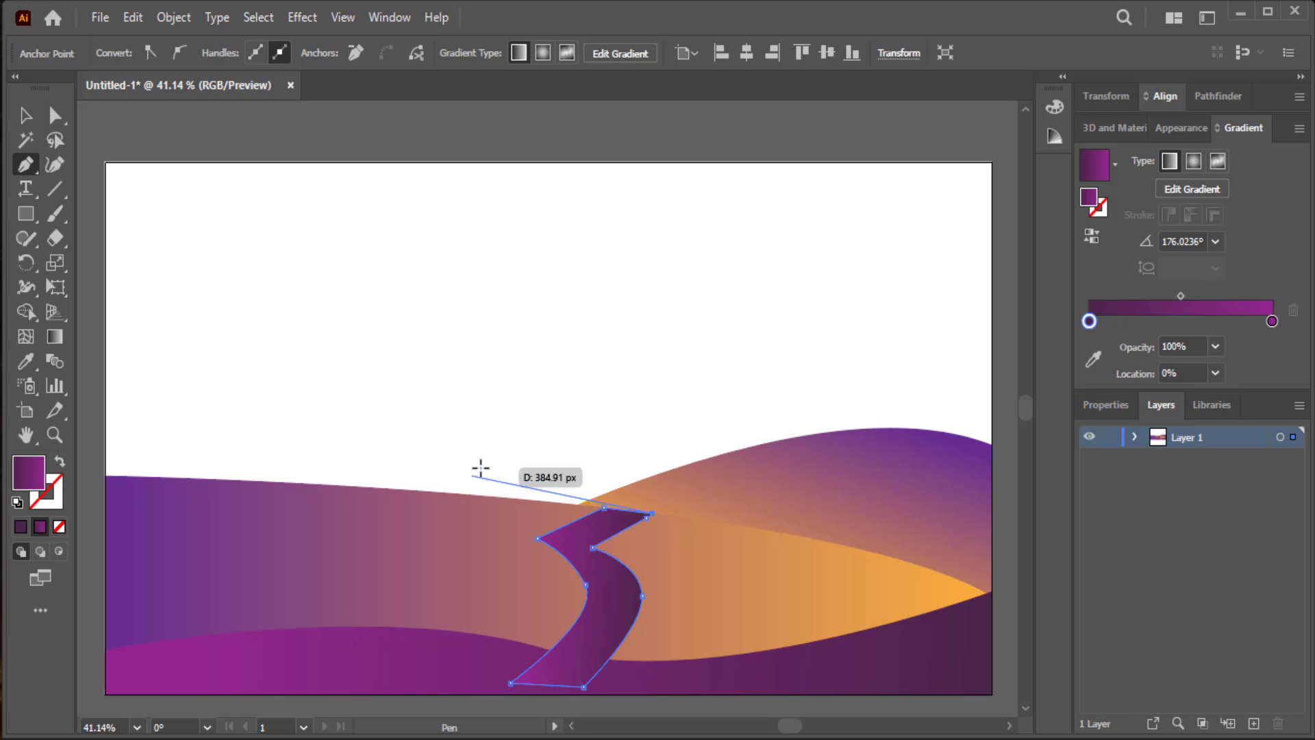
pyautogui.click(25, 115)
pyautogui.click(216, 233)
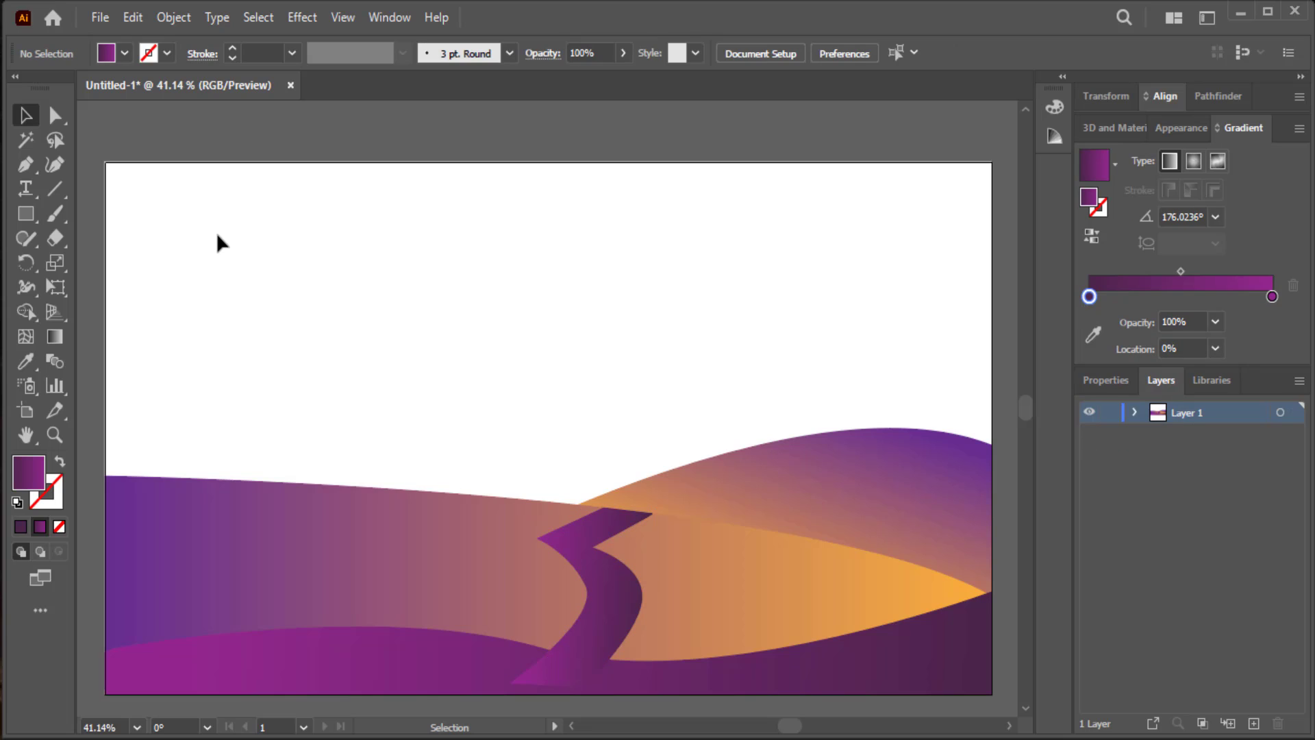
# - Move the road slightly left and up
pyautogui.moveTo(629, 601); pyautogui.dragTo(596, 595)
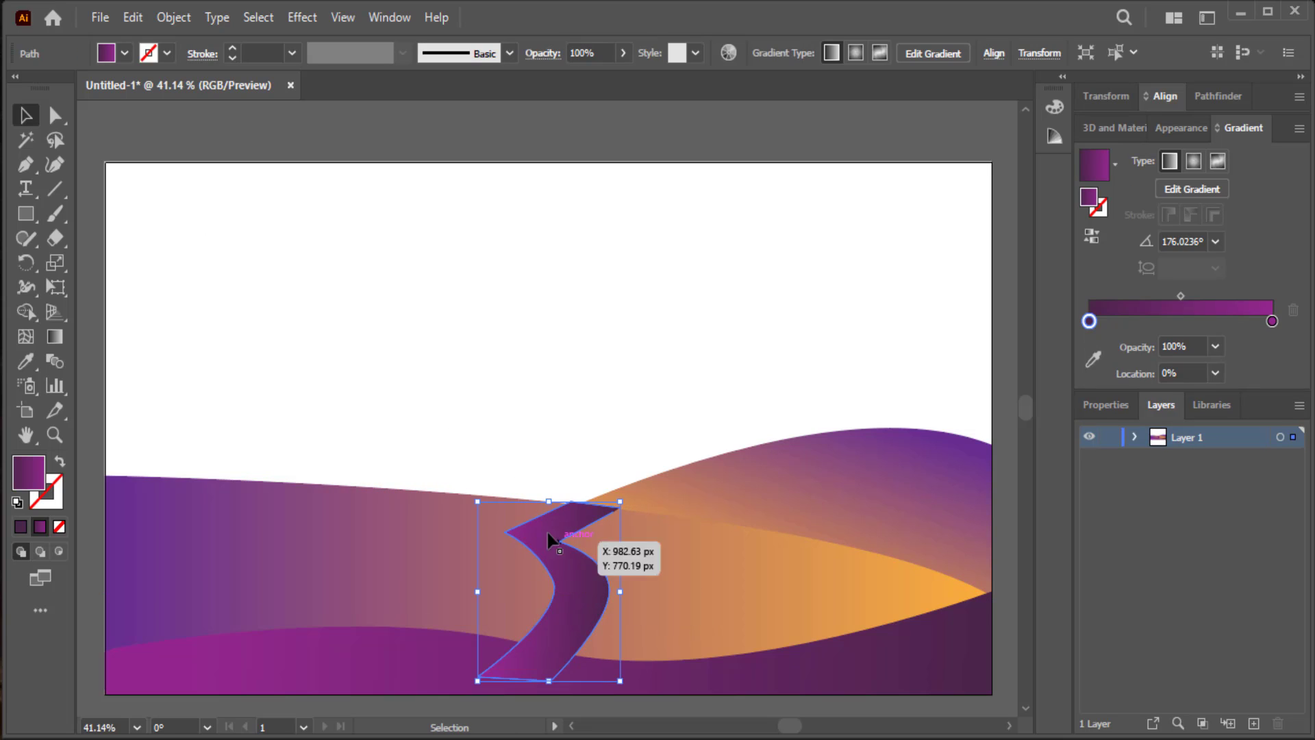
pyautogui.click(502, 375)
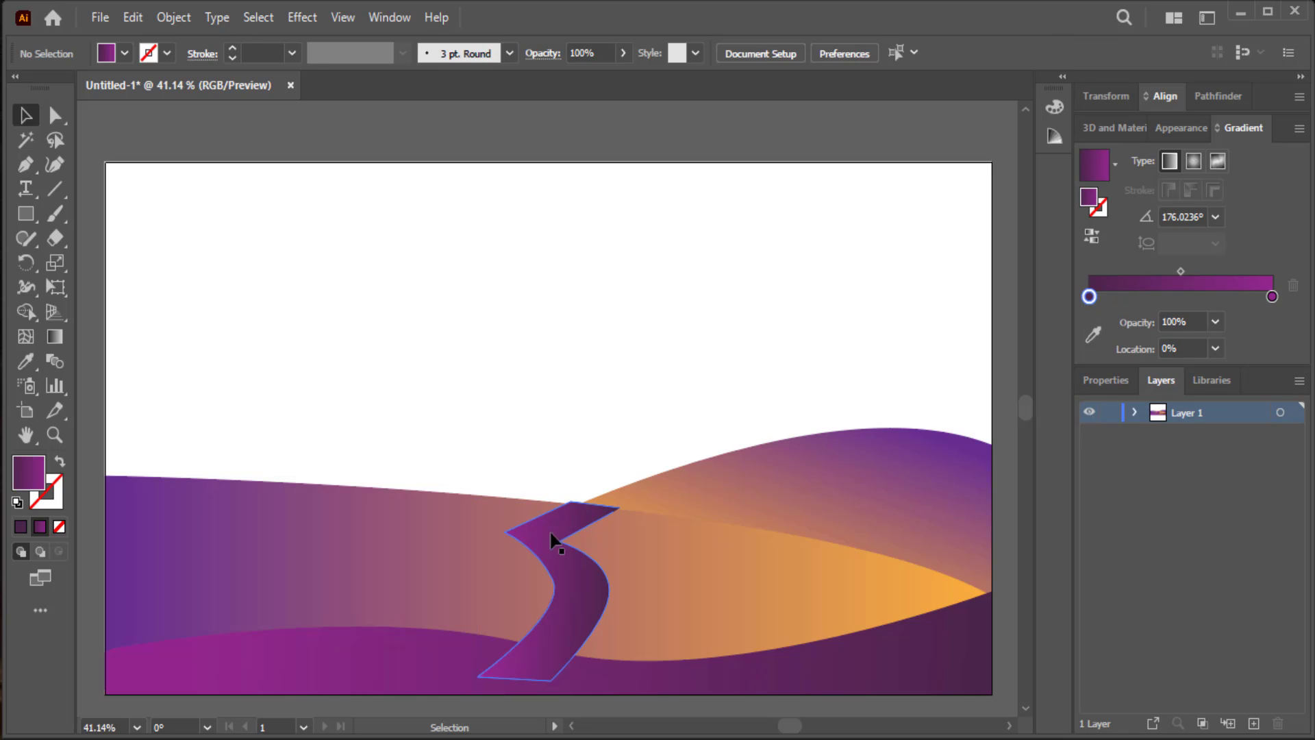
pyautogui.scroll(-1, 579, 544)
pyautogui.click(579, 543)
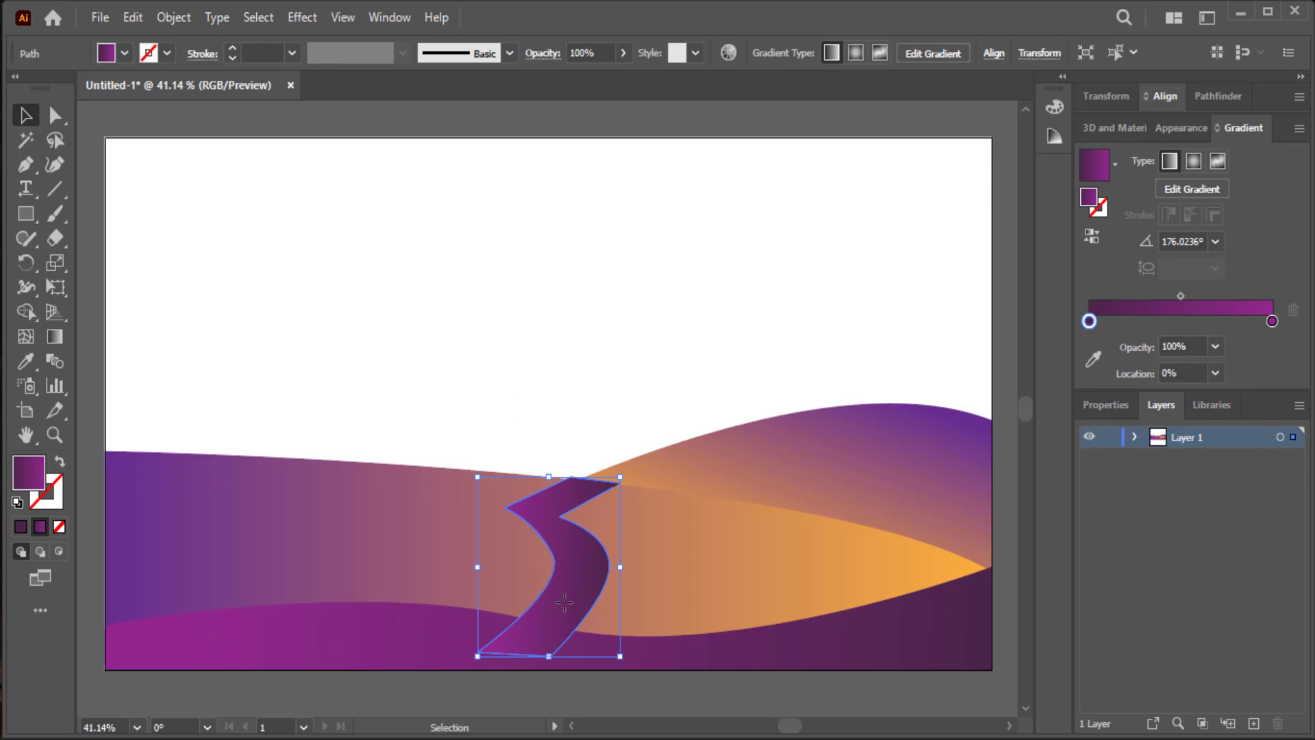
# - Bring the road in front of the dunes and lower its opacity to 65%
pyautogui.click(393, 656)
pyautogui.rightClick(393, 656)
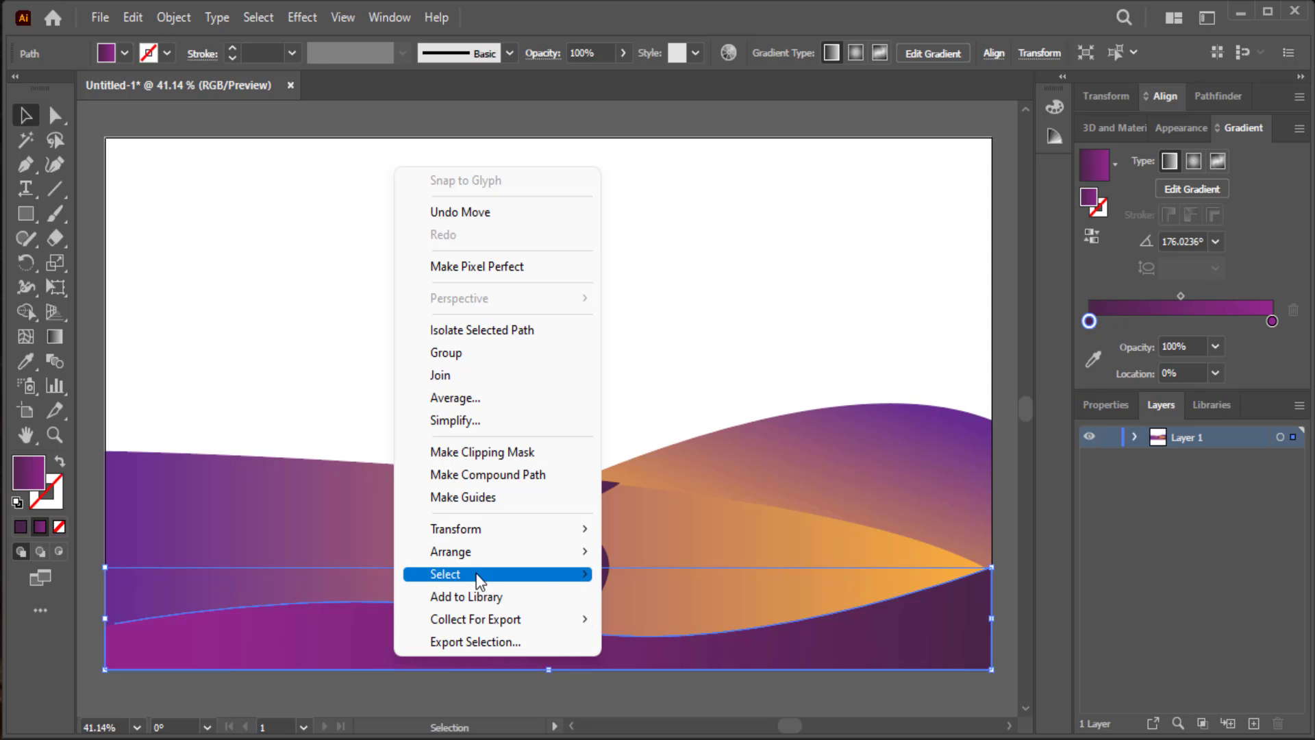
pyautogui.moveTo(451, 552)
pyautogui.click(644, 554)
pyautogui.click(537, 556)
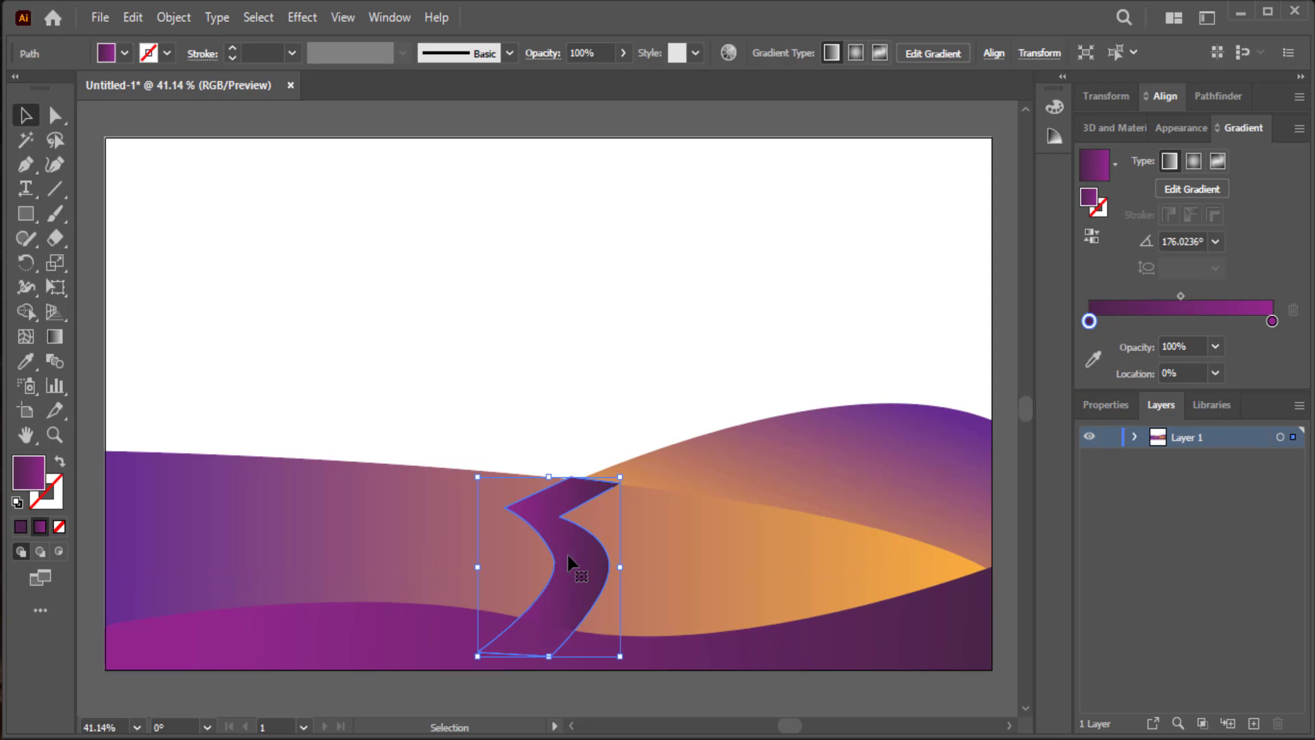
pyautogui.click(623, 53)
pyautogui.moveTo(615, 71); pyautogui.dragTo(590, 71)
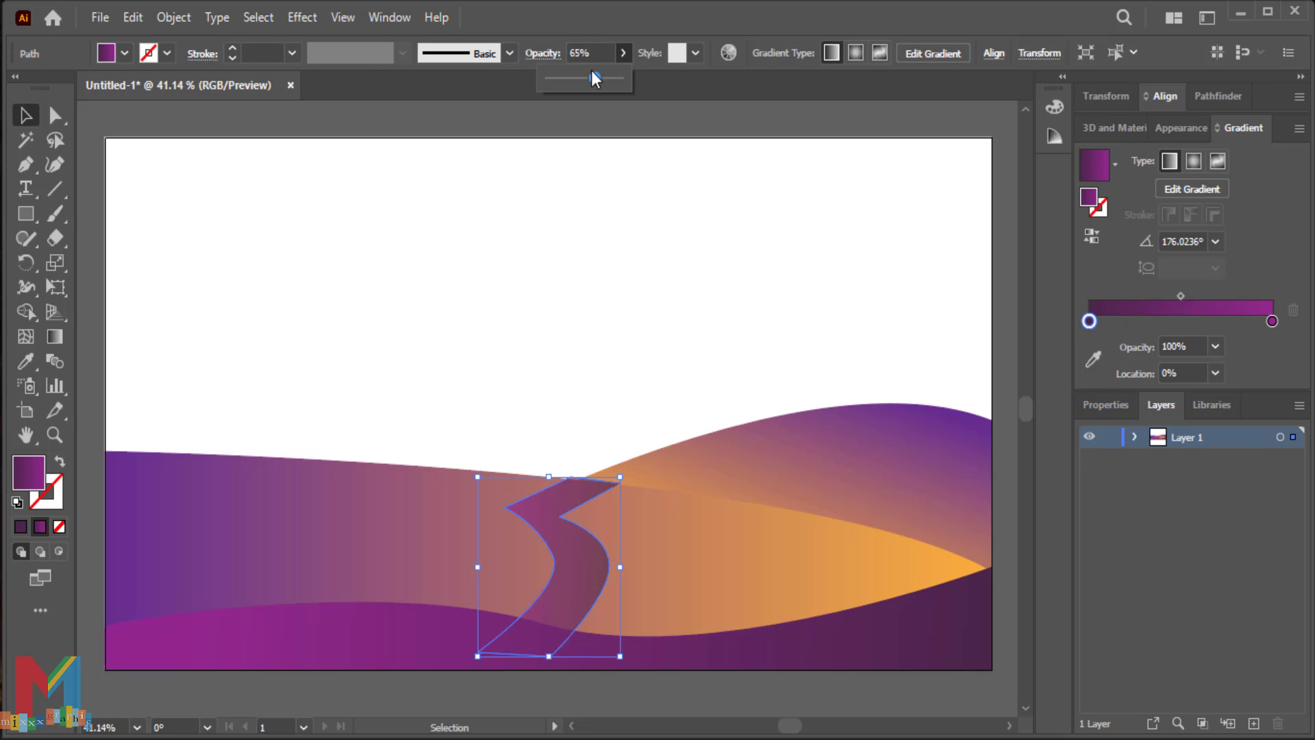
pyautogui.click(582, 175)
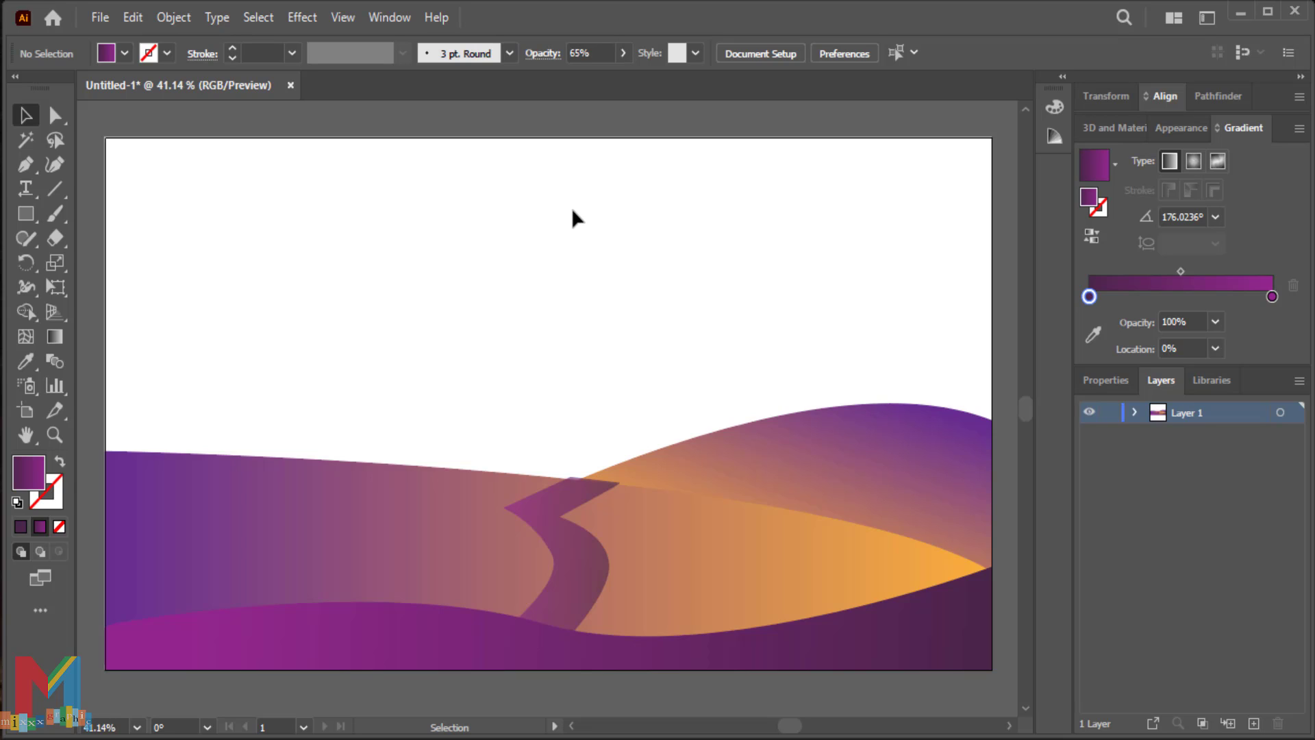
# - At 100% zoom, nudge the road's top anchors left and down onto the ridge
pyautogui.hotkey('ctrl', '1')
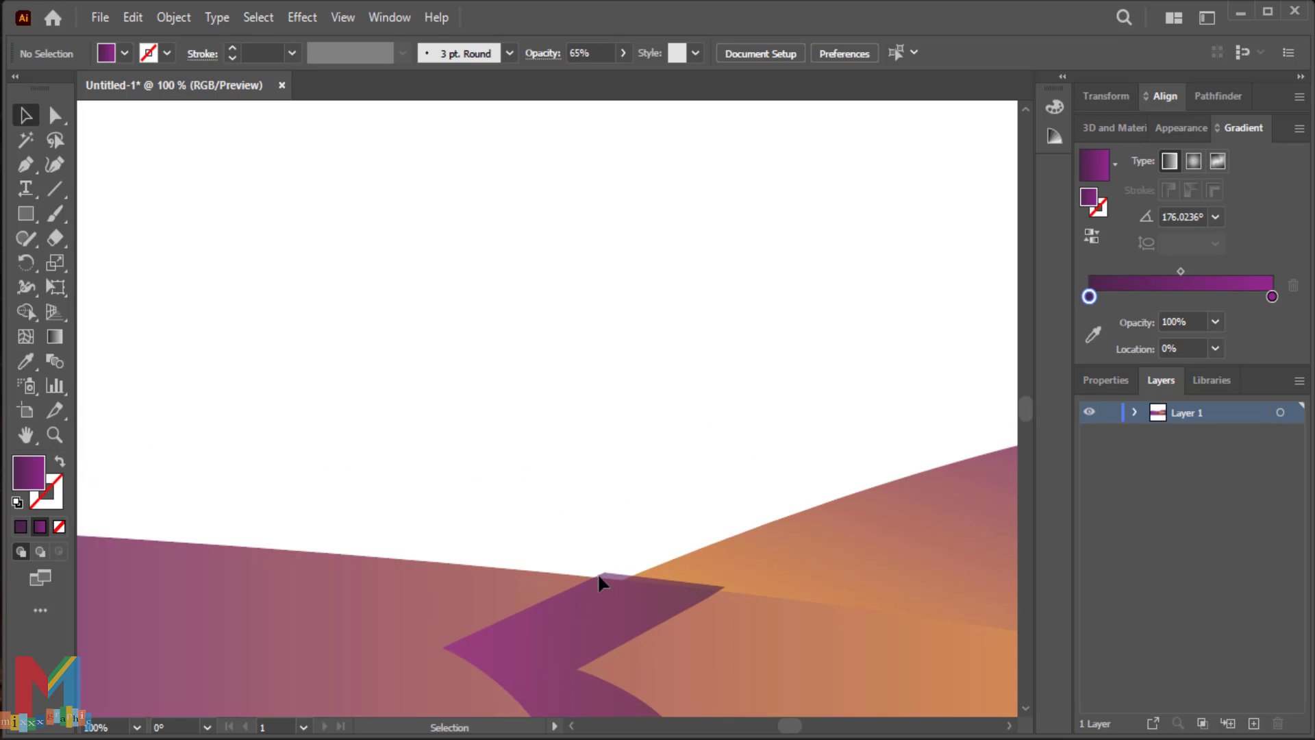
pyautogui.click(598, 583)
pyautogui.click(55, 115)
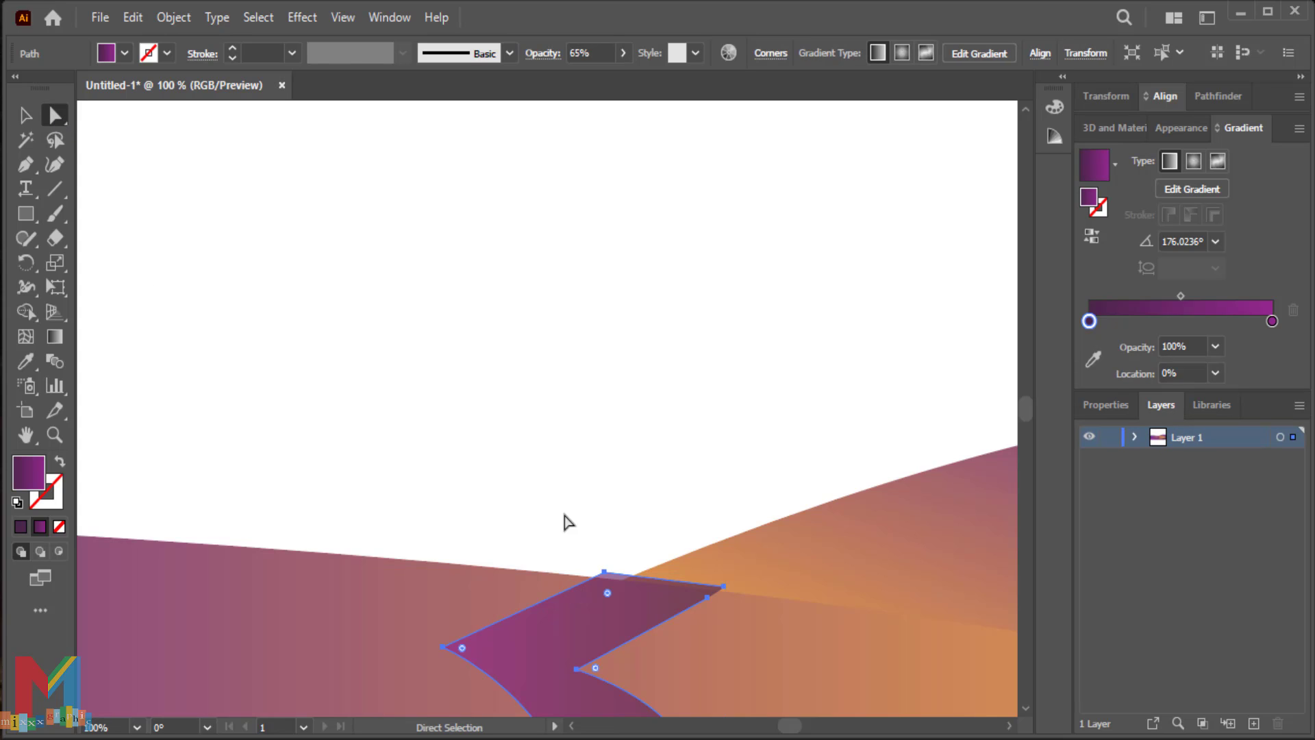
pyautogui.moveTo(604, 573); pyautogui.dragTo(599, 574)
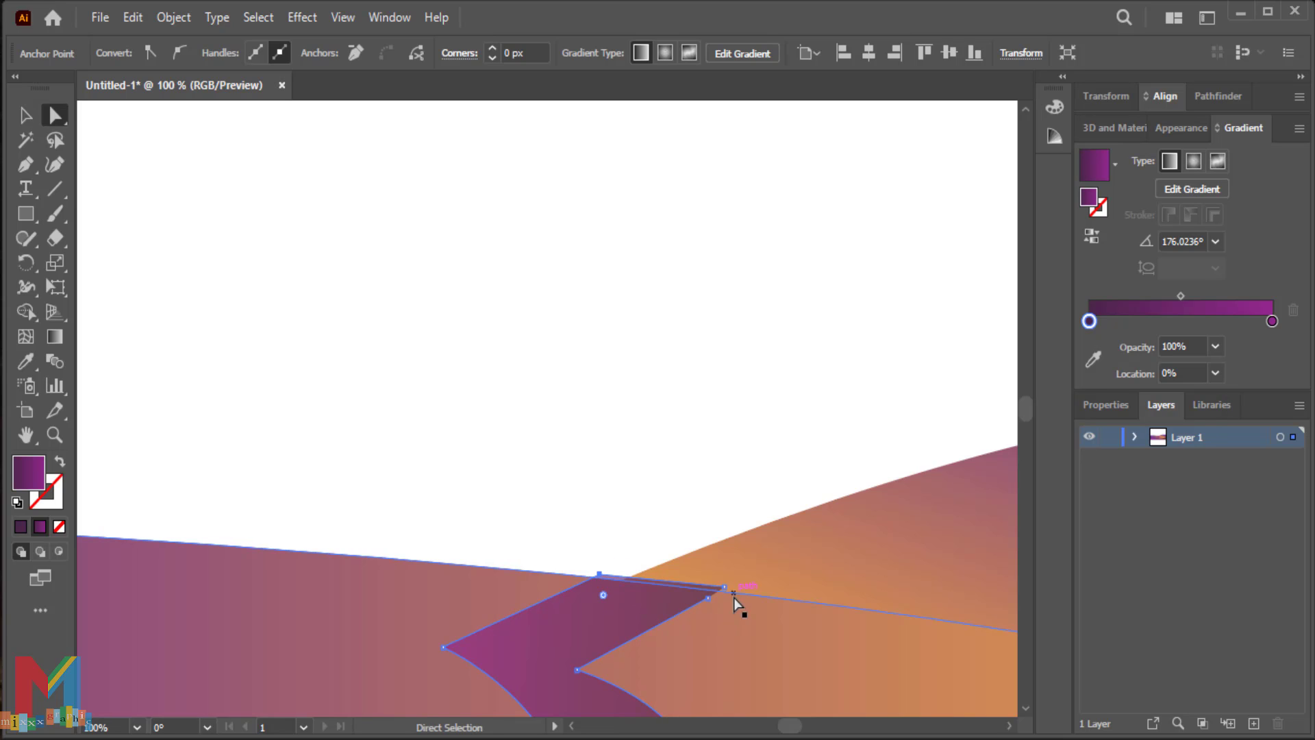
pyautogui.moveTo(725, 586); pyautogui.dragTo(722, 592)
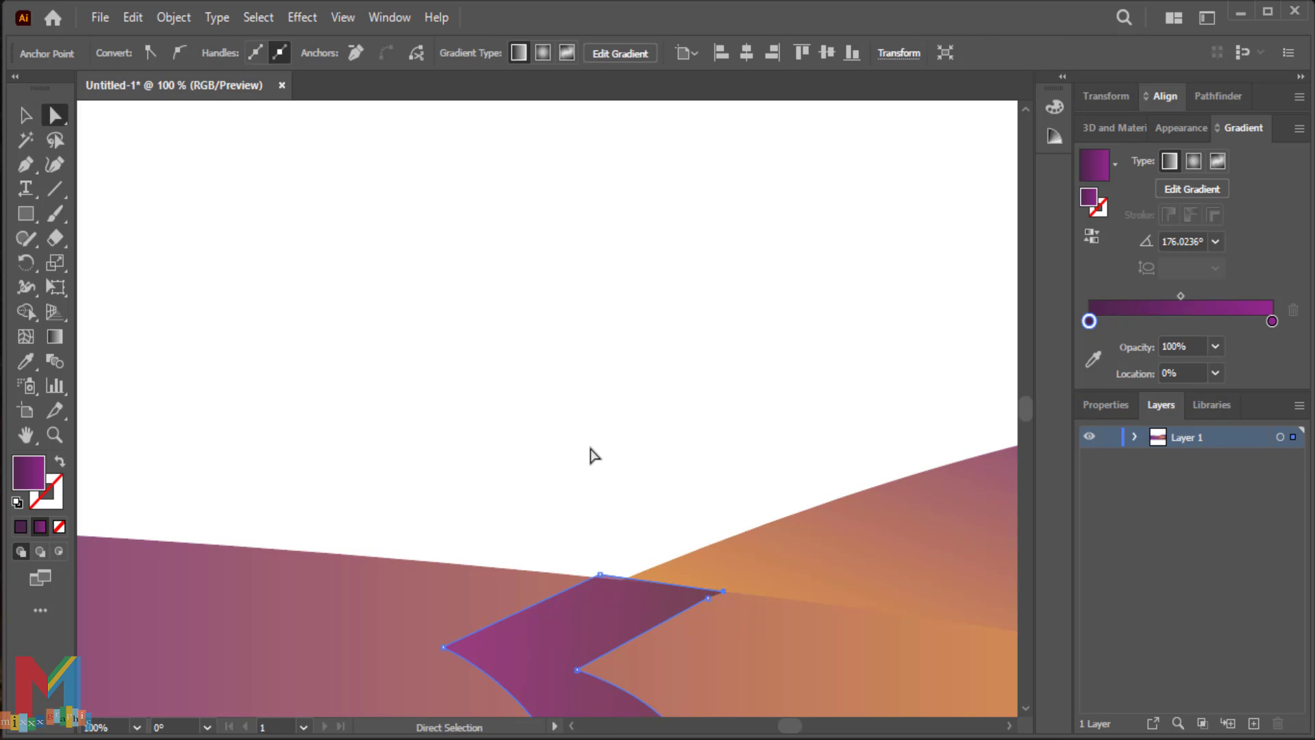
pyautogui.moveTo(600, 574); pyautogui.dragTo(595, 576)
pyautogui.click(575, 470)
# - At 50% zoom, reshape the road's left and middle bends and shift its top point right
pyautogui.hotkey('ctrl', '-')
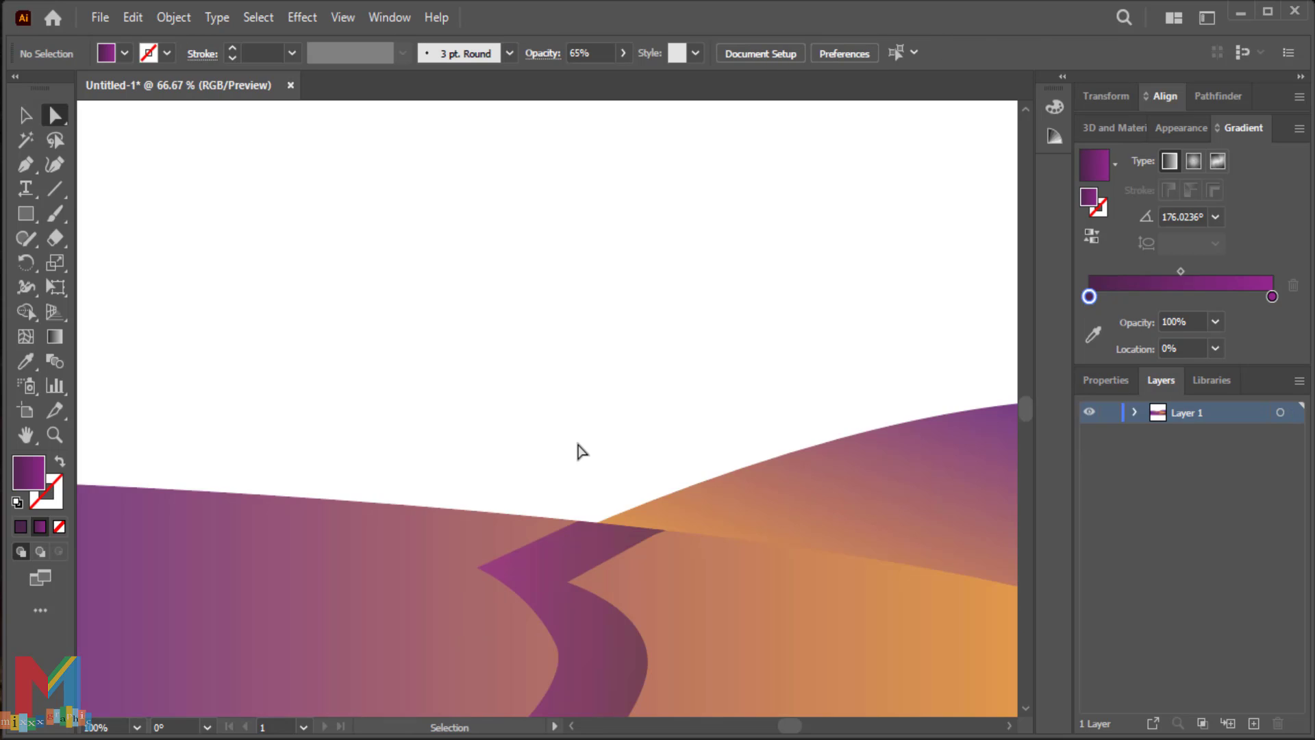
pyautogui.hotkey('ctrl', '-')
pyautogui.moveTo(575, 445); pyautogui.dragTo(571, 378)
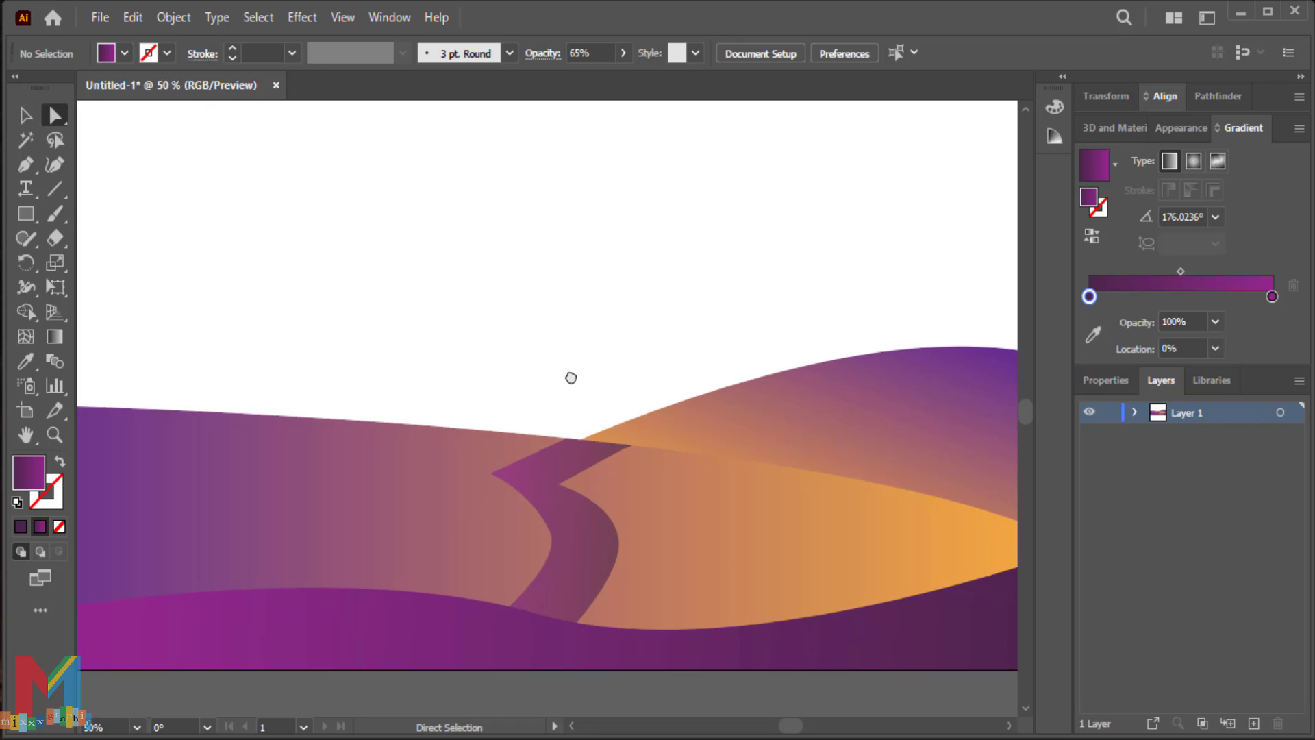
pyautogui.scroll(1, 571, 382)
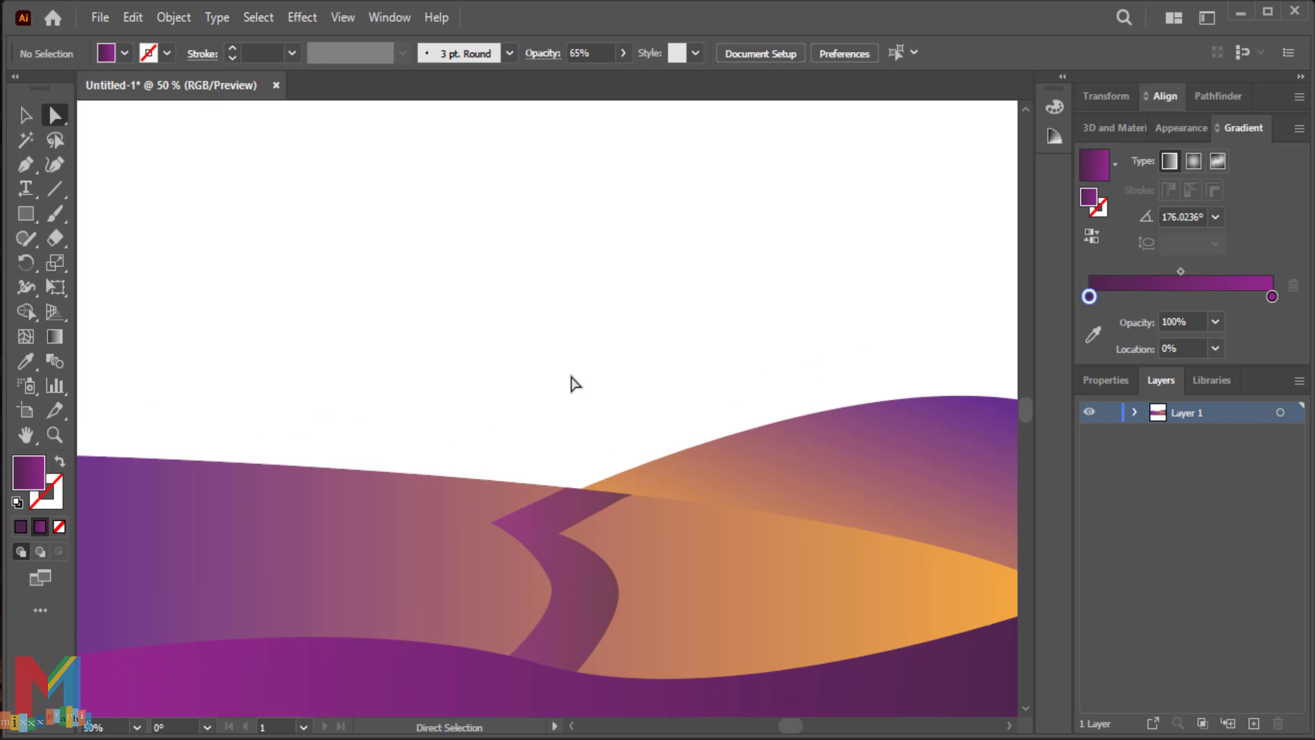
pyautogui.scroll(-1, 574, 383)
pyautogui.click(572, 472)
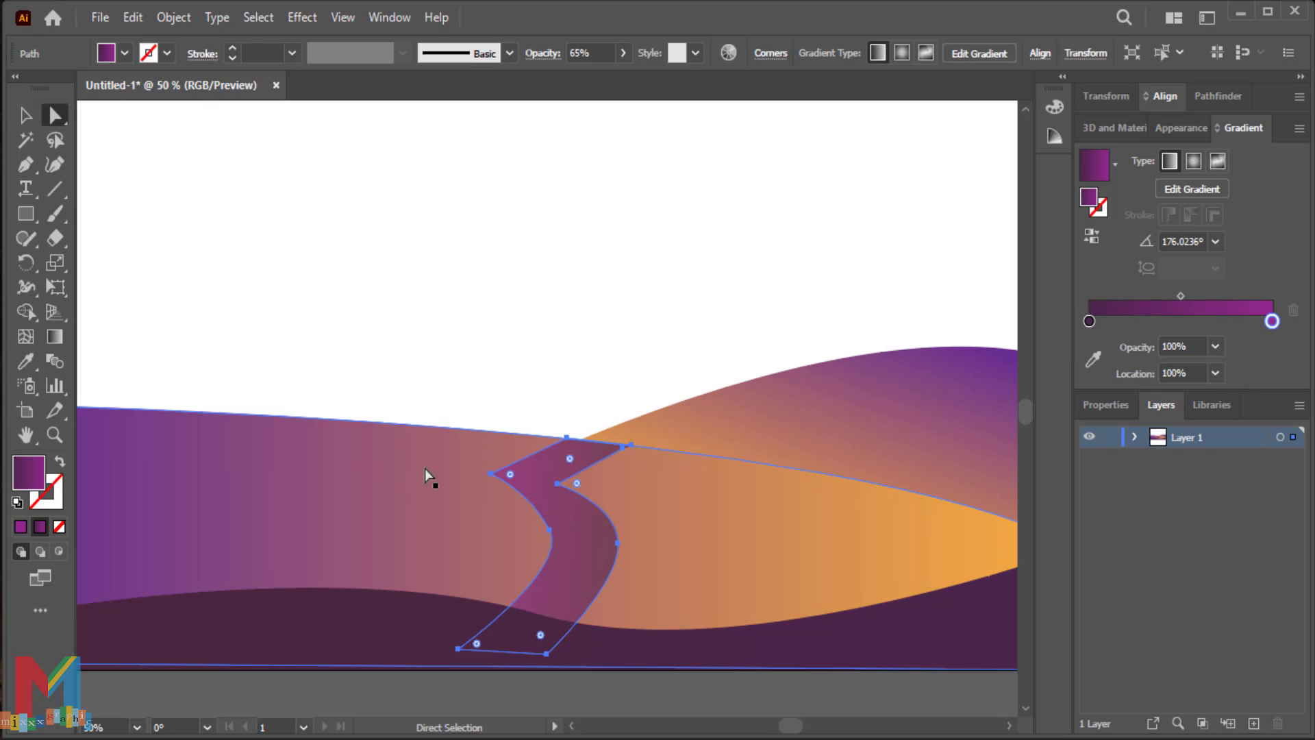
pyautogui.moveTo(491, 476); pyautogui.dragTo(482, 495)
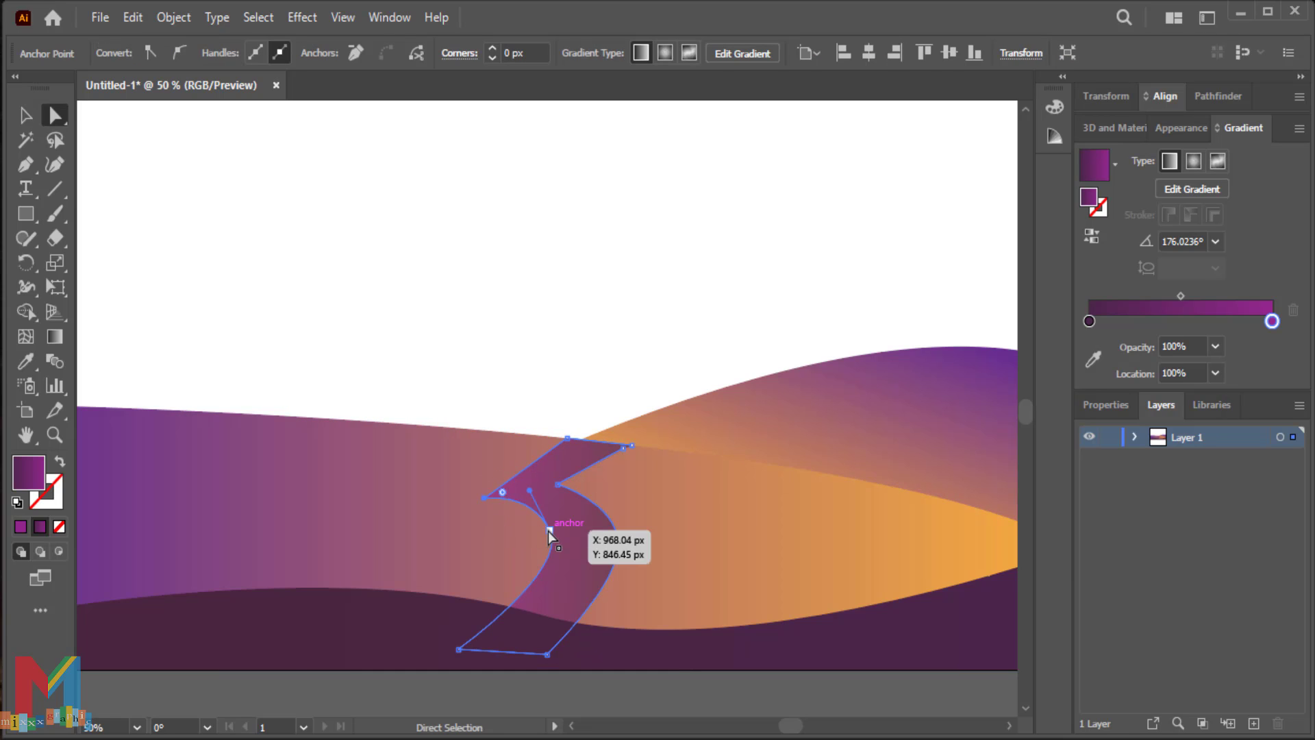
pyautogui.moveTo(548, 530); pyautogui.dragTo(565, 539)
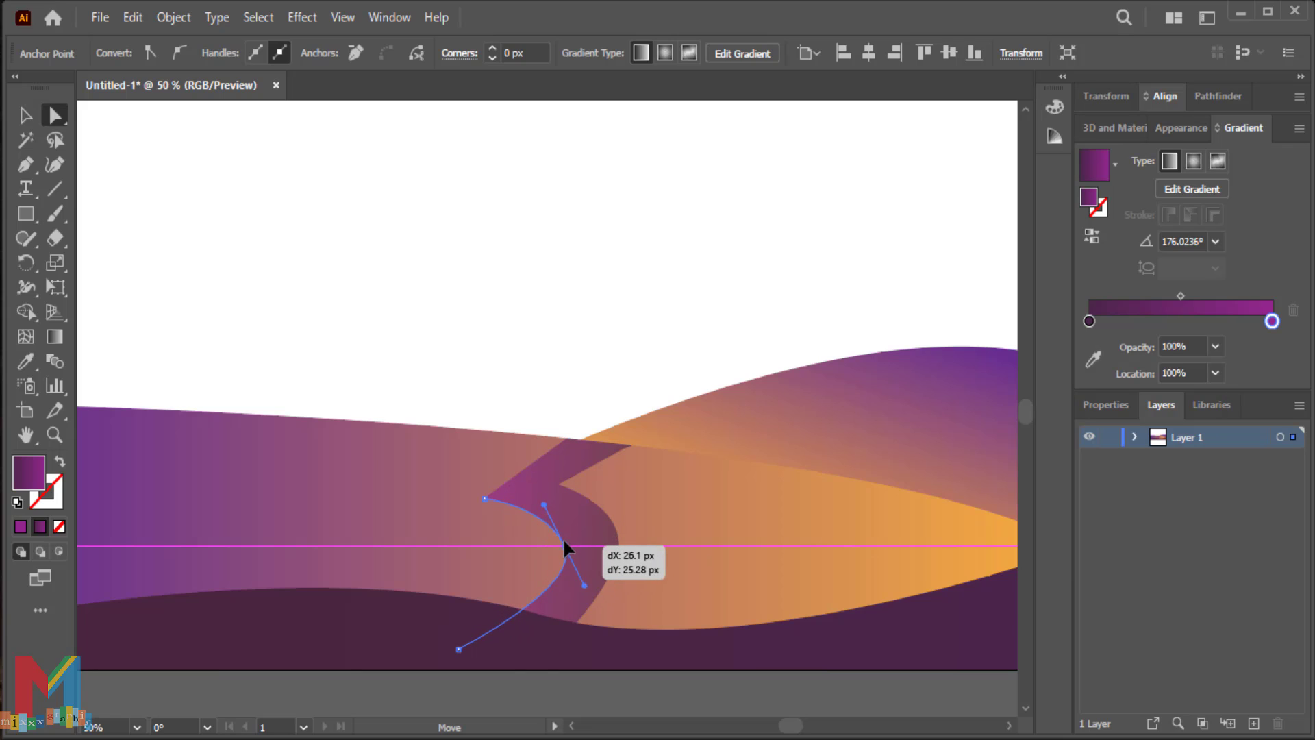
pyautogui.click(568, 436)
pyautogui.moveTo(568, 436); pyautogui.dragTo(577, 442)
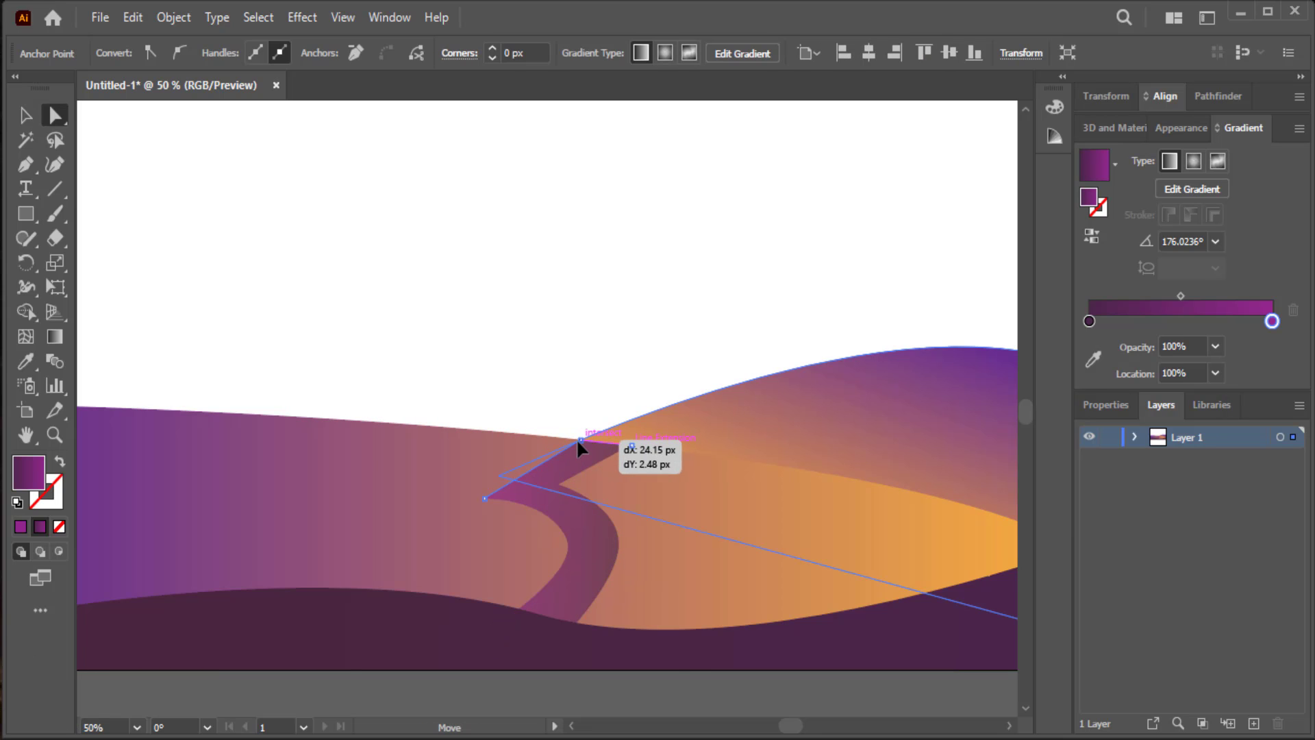
pyautogui.click(420, 291)
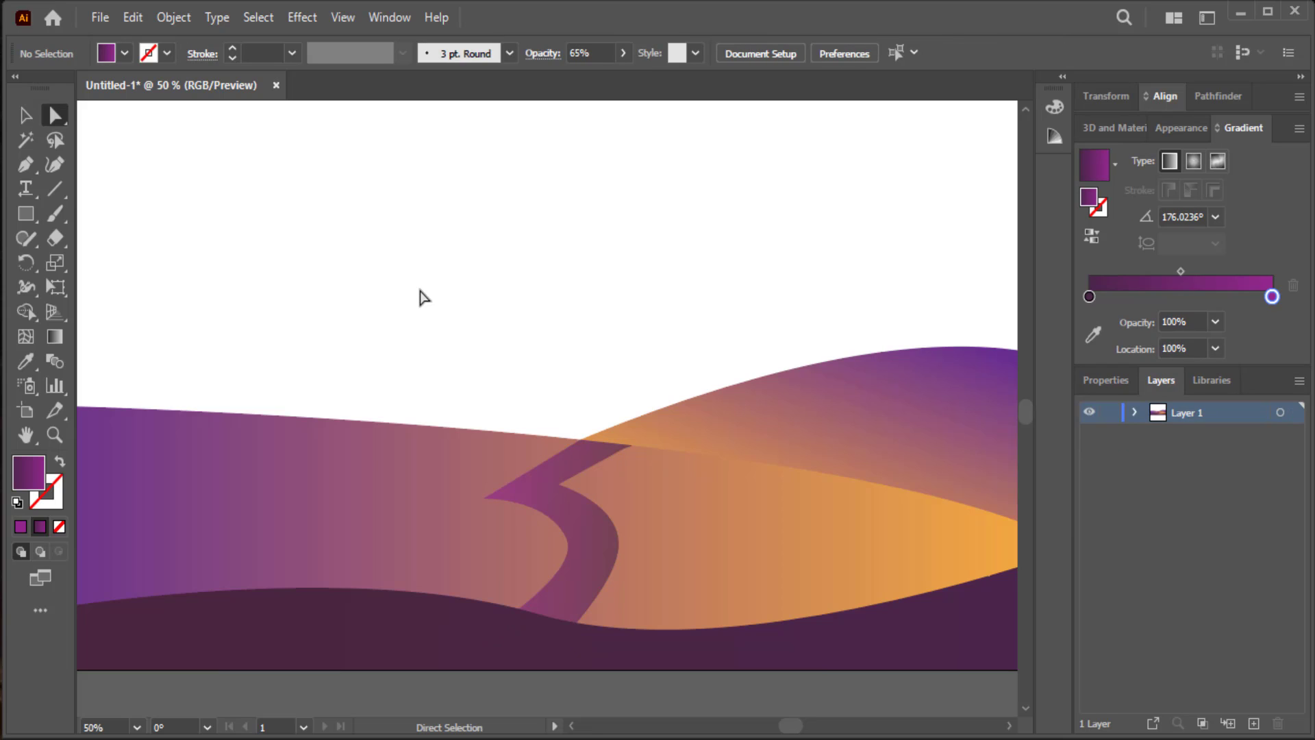
# - Pull the road's top-right corner about 19 px left to narrow its upper end
pyautogui.click(603, 455)
pyautogui.click(631, 445)
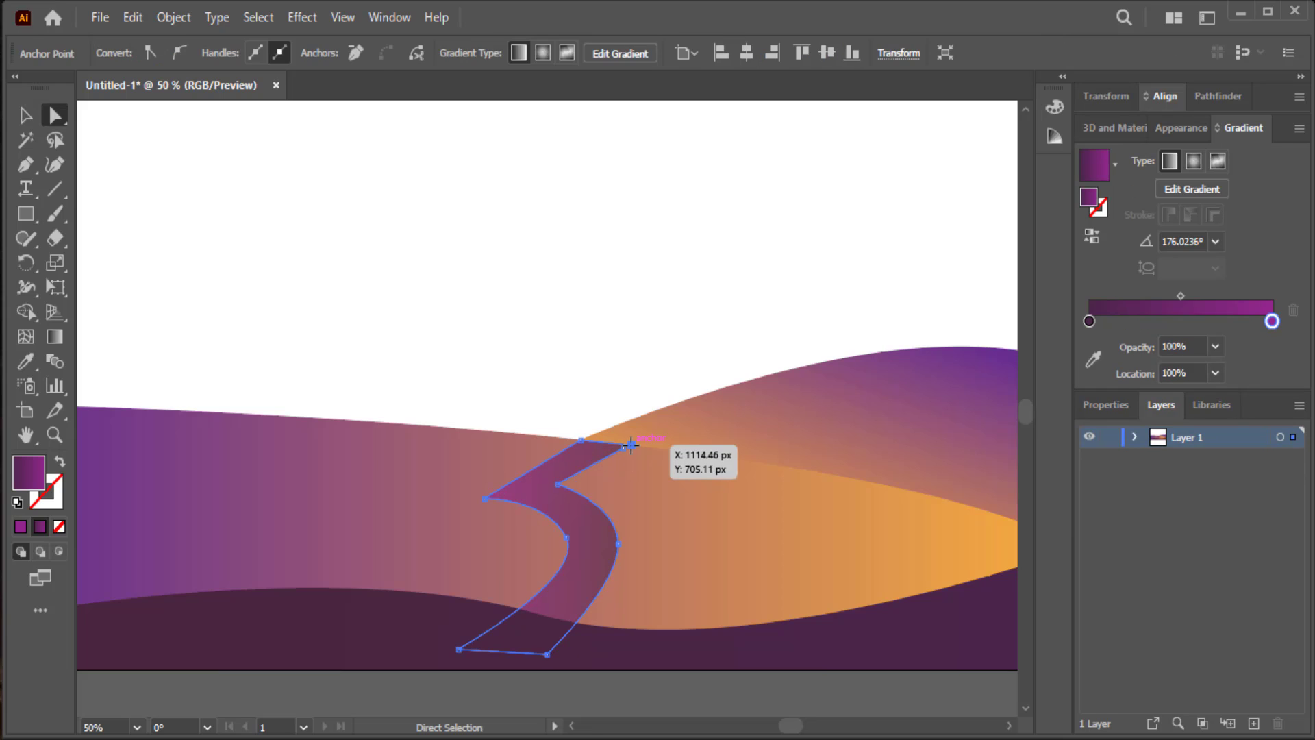
pyautogui.moveTo(631, 445); pyautogui.dragTo(607, 443)
# - Set the bottom dune's left gradient stop to #ad5389
pyautogui.click(555, 363)
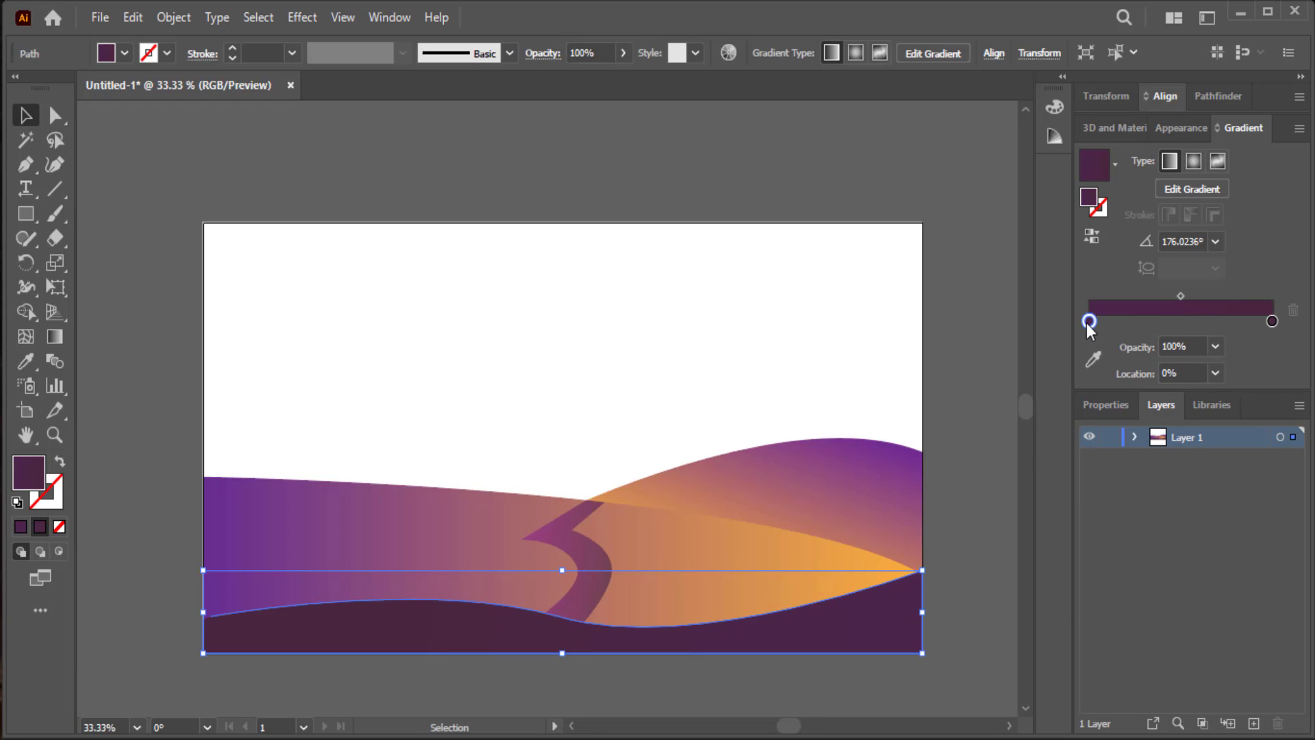
pyautogui.doubleClick(1089, 320)
pyautogui.doubleClick(1209, 502)
pyautogui.rightClick(1209, 502)
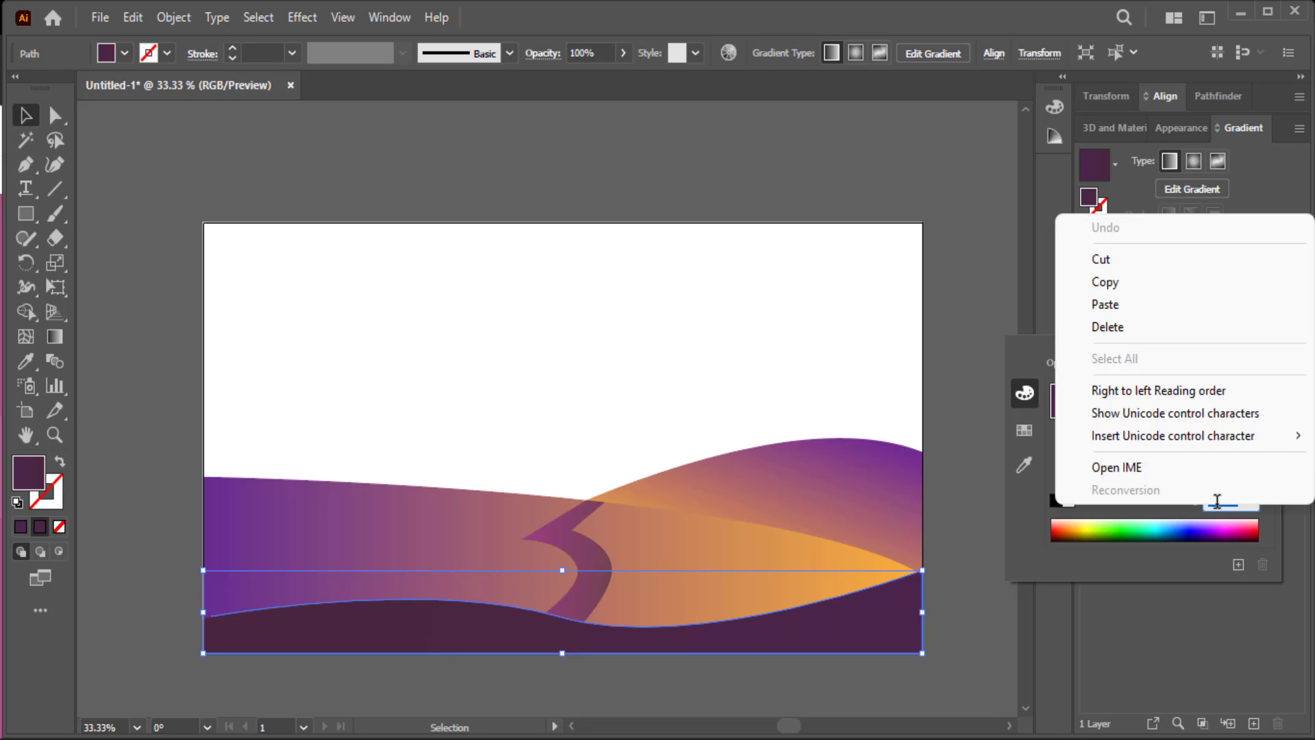
pyautogui.click(1153, 305)
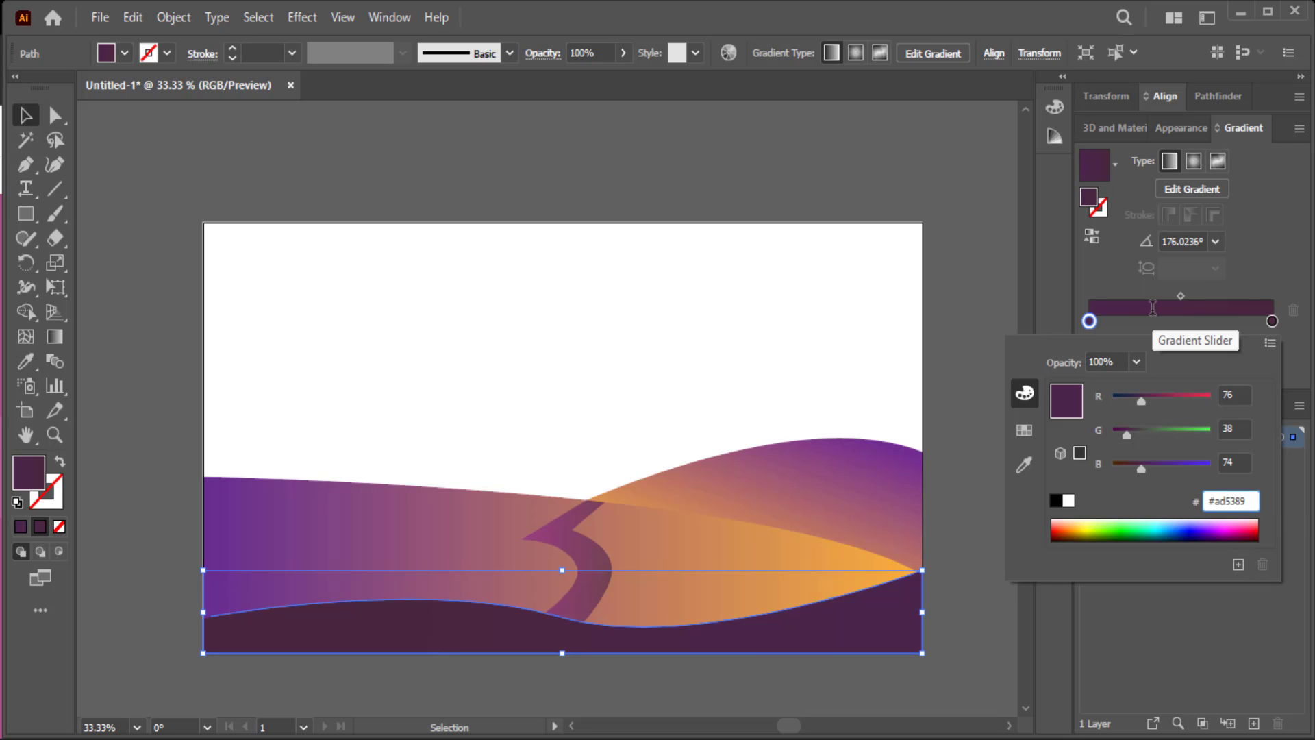
pyautogui.press('Return')
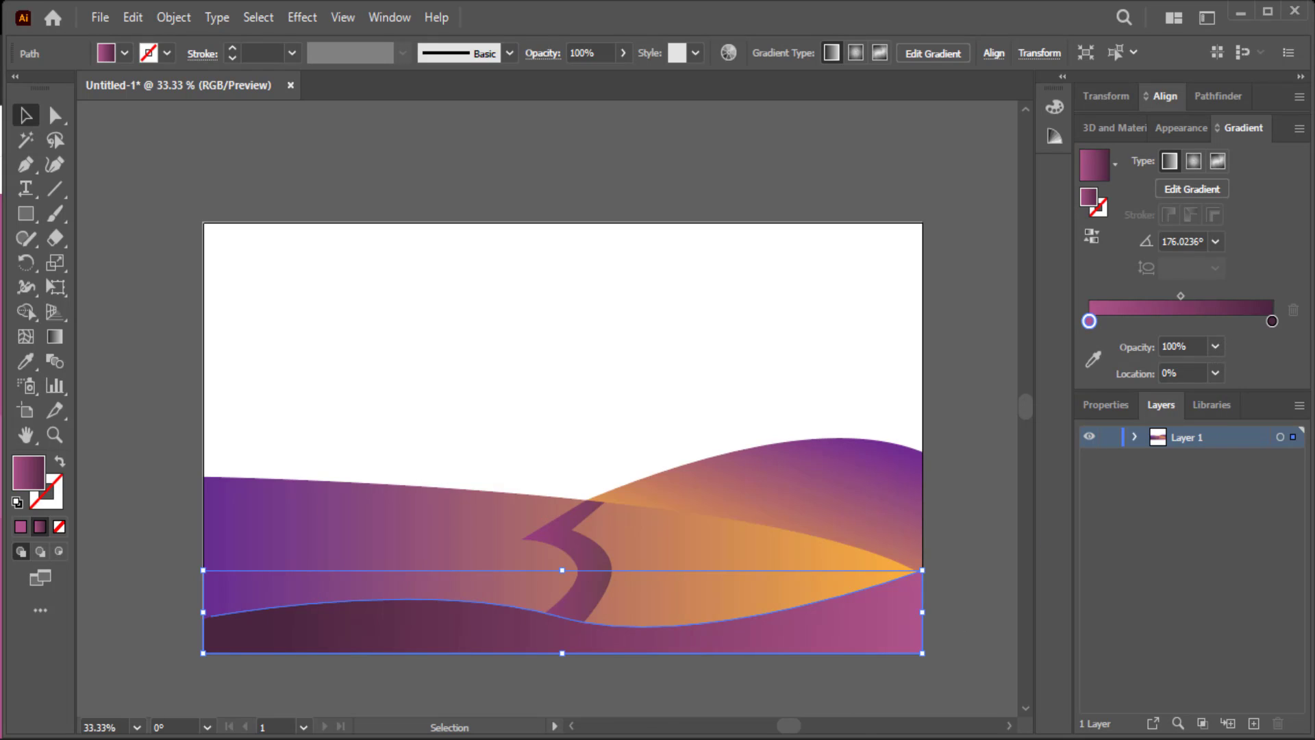
# - Copy the #3c1053 colour code from the eXpresso gradient page
pyautogui.click(717, 712)
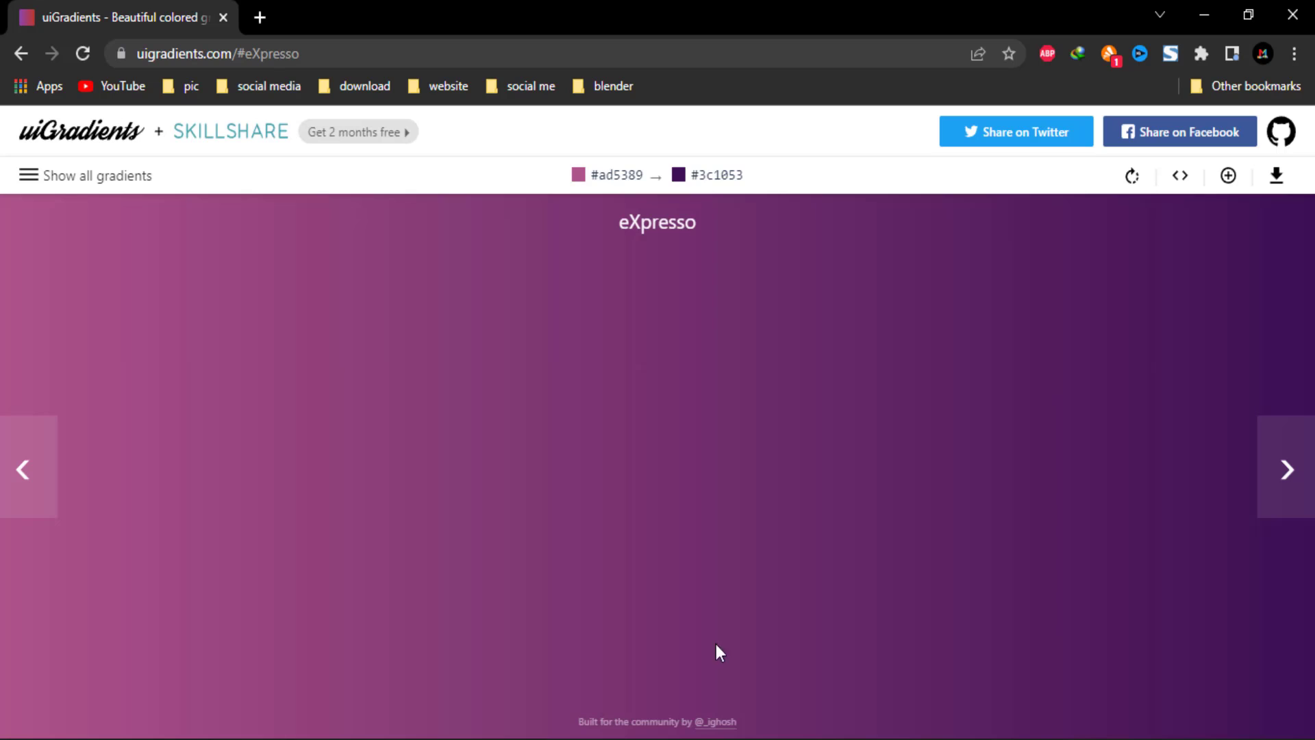
pyautogui.click(720, 185)
pyautogui.hotkey('alt', 'Tab')
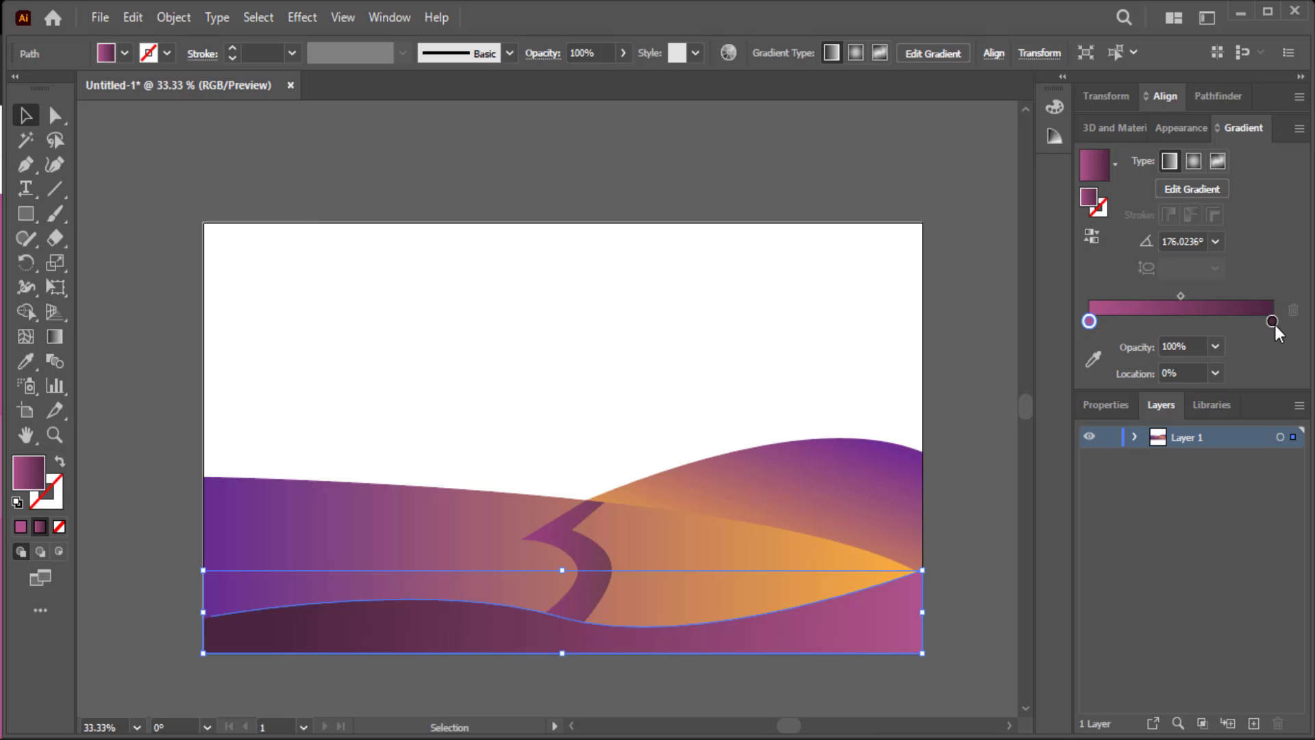
# - Set the bottom dune's right gradient stop to #3c1053, then select the middle dune
pyautogui.doubleClick(1271, 322)
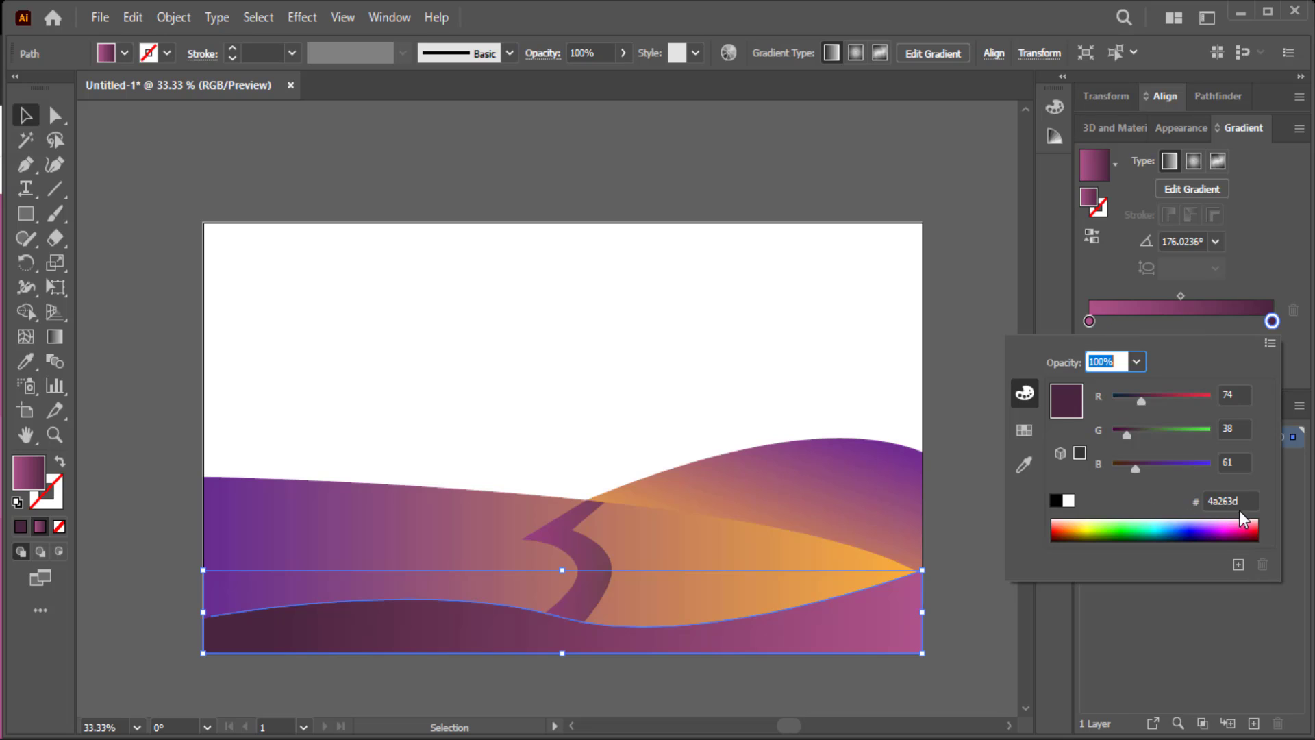
pyautogui.click(1215, 501)
pyautogui.doubleClick(1215, 500)
pyautogui.rightClick(1216, 501)
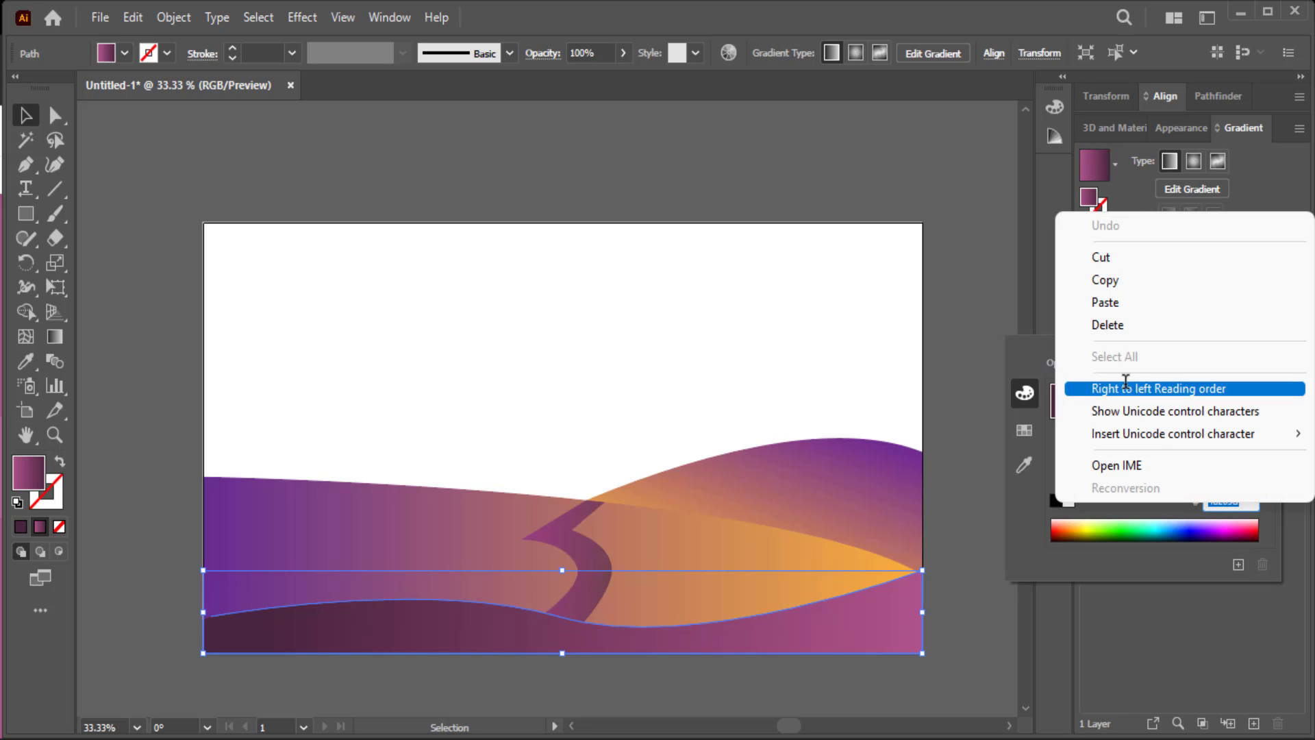
pyautogui.click(1119, 306)
pyautogui.press('Return')
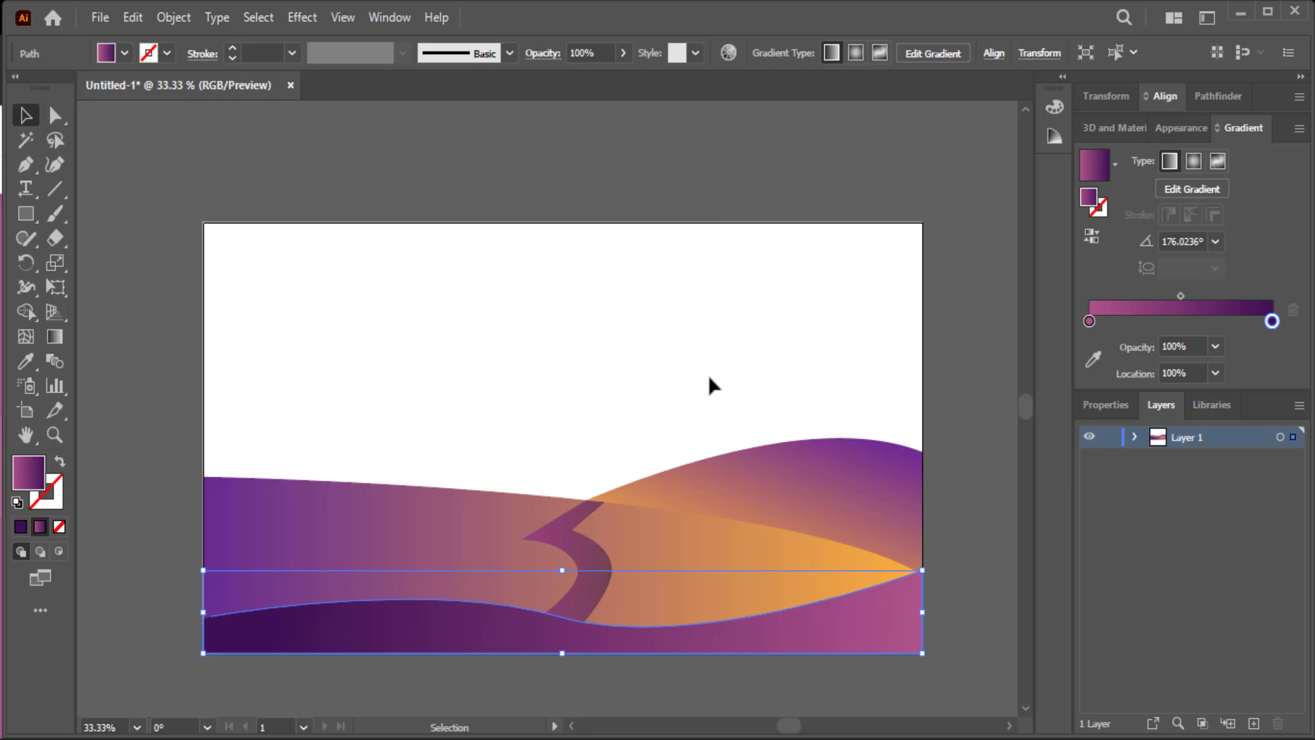
pyautogui.click(162, 296)
pyautogui.click(340, 555)
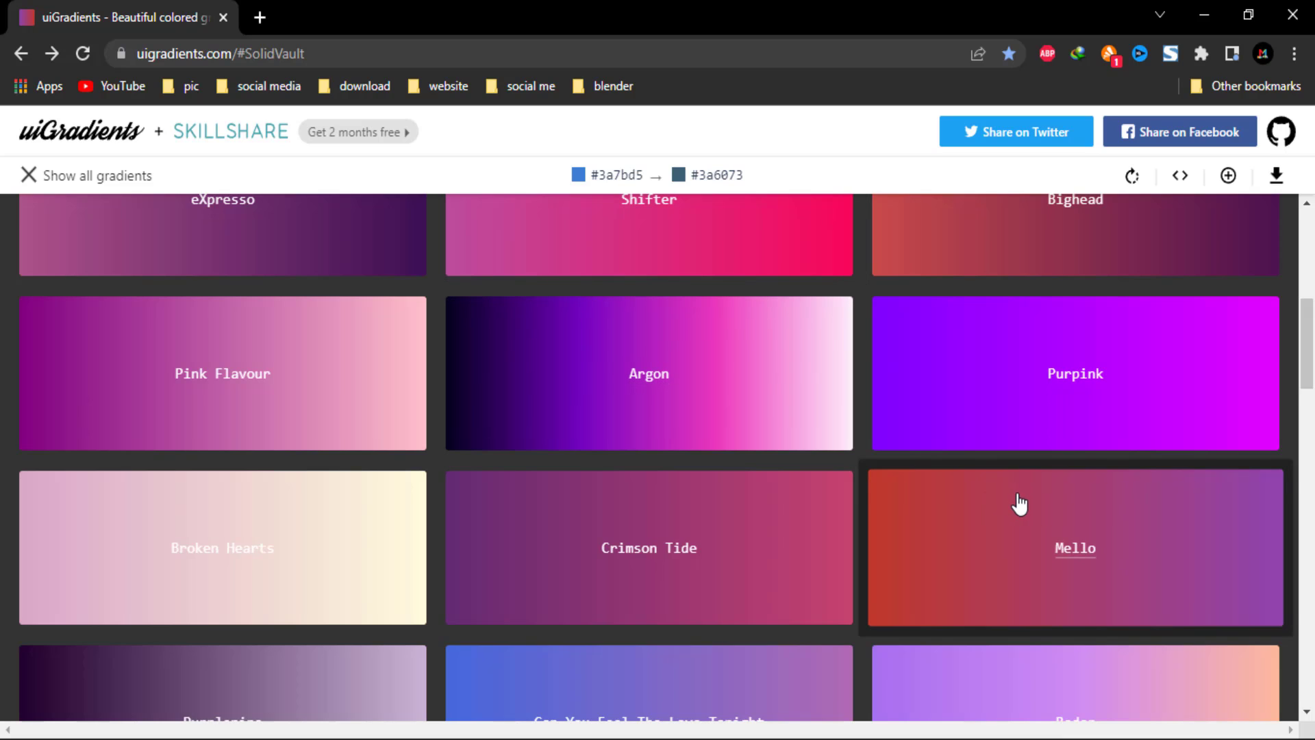
# - Scroll the uiGradients grid and open Crimson Tide (#642b73 to #c6426e)
pyautogui.rightClick(1017, 504)
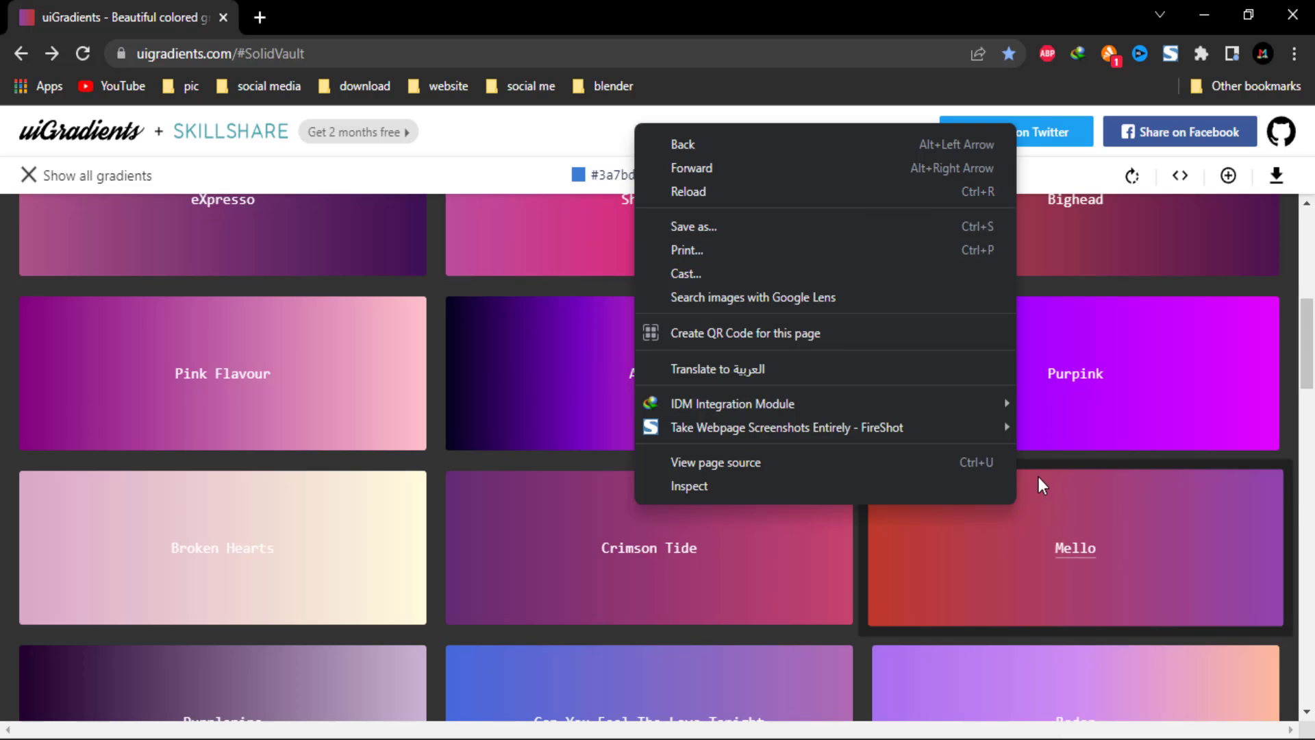
pyautogui.scroll(-2, 1038, 477)
pyautogui.click(761, 470)
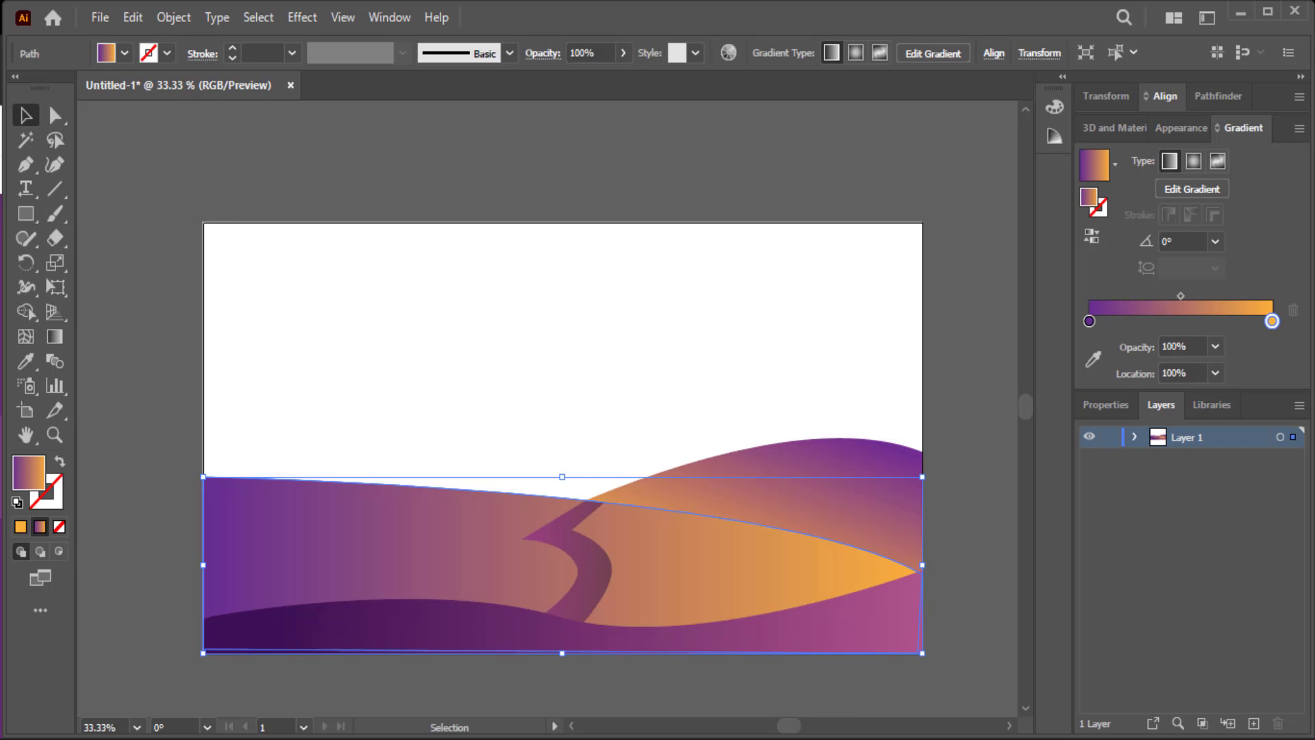
# - Replace the middle dune's left stop 662d91 with the Crimson Tide purple
pyautogui.doubleClick(1088, 322)
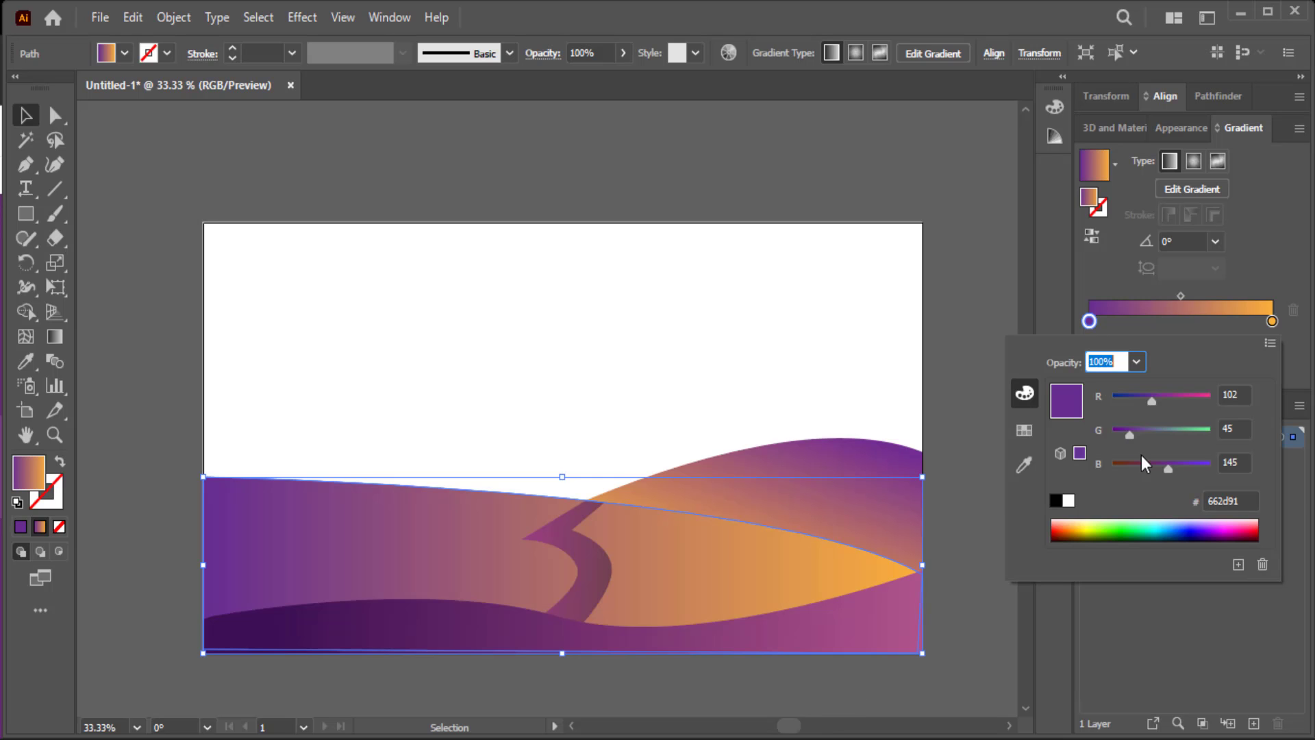
pyautogui.click(1256, 500)
pyautogui.rightClick(1216, 503)
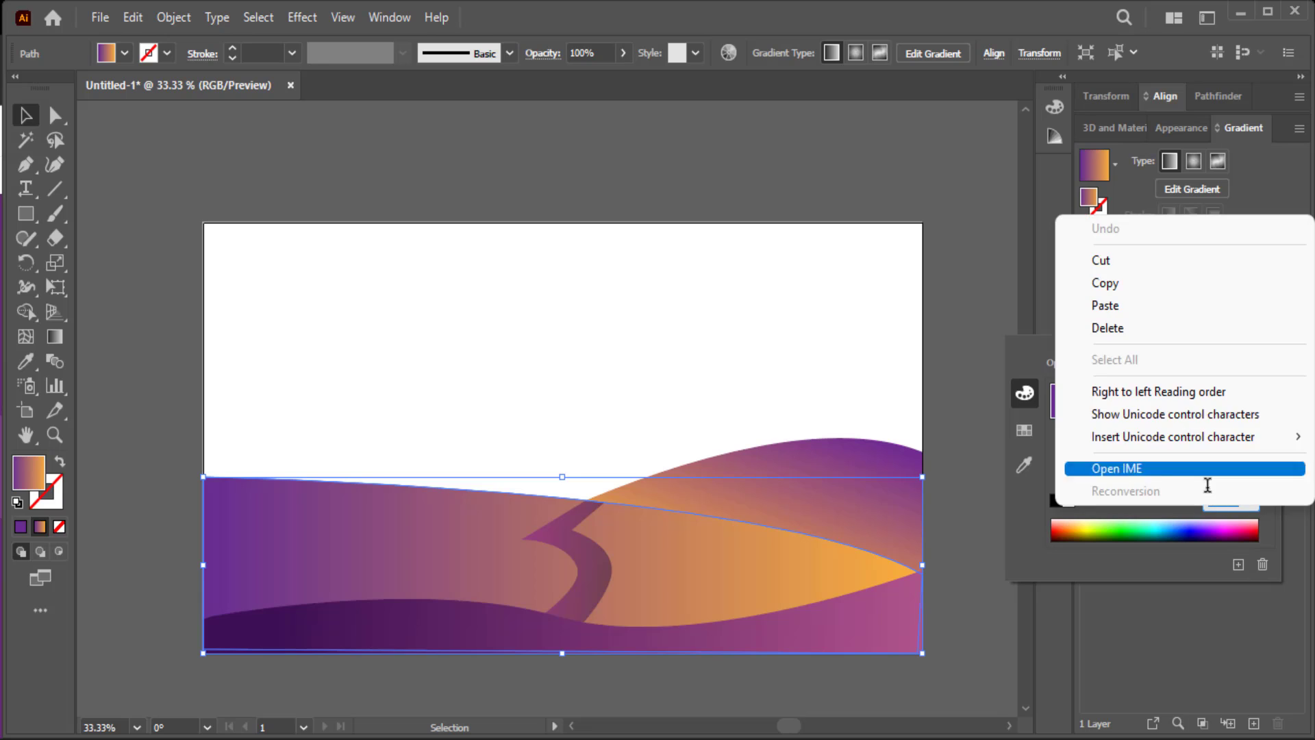
pyautogui.click(1134, 307)
pyautogui.press('Return')
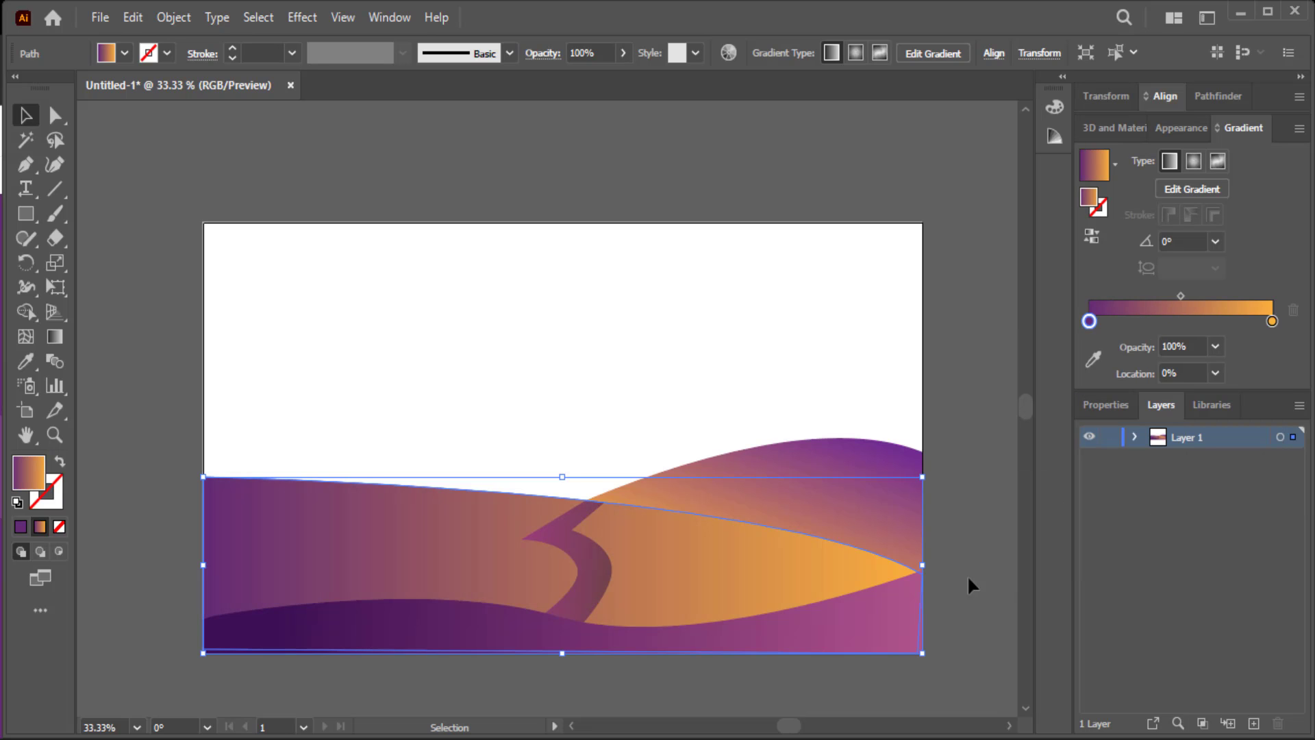
# - Copy #c6426e and replace the middle dune's orange right stop FBB03B with it
pyautogui.hotkey('alt', 'Tab')
pyautogui.click(692, 175)
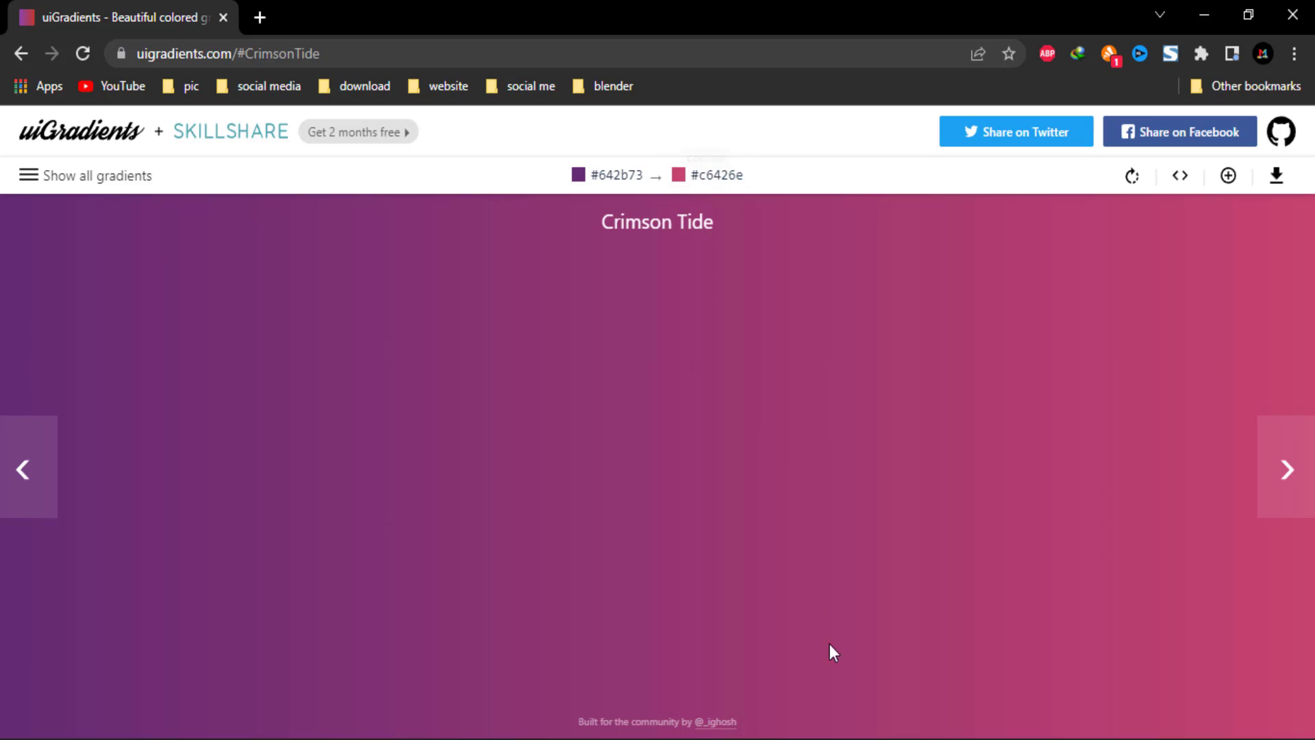
pyautogui.hotkey('alt', 'Tab')
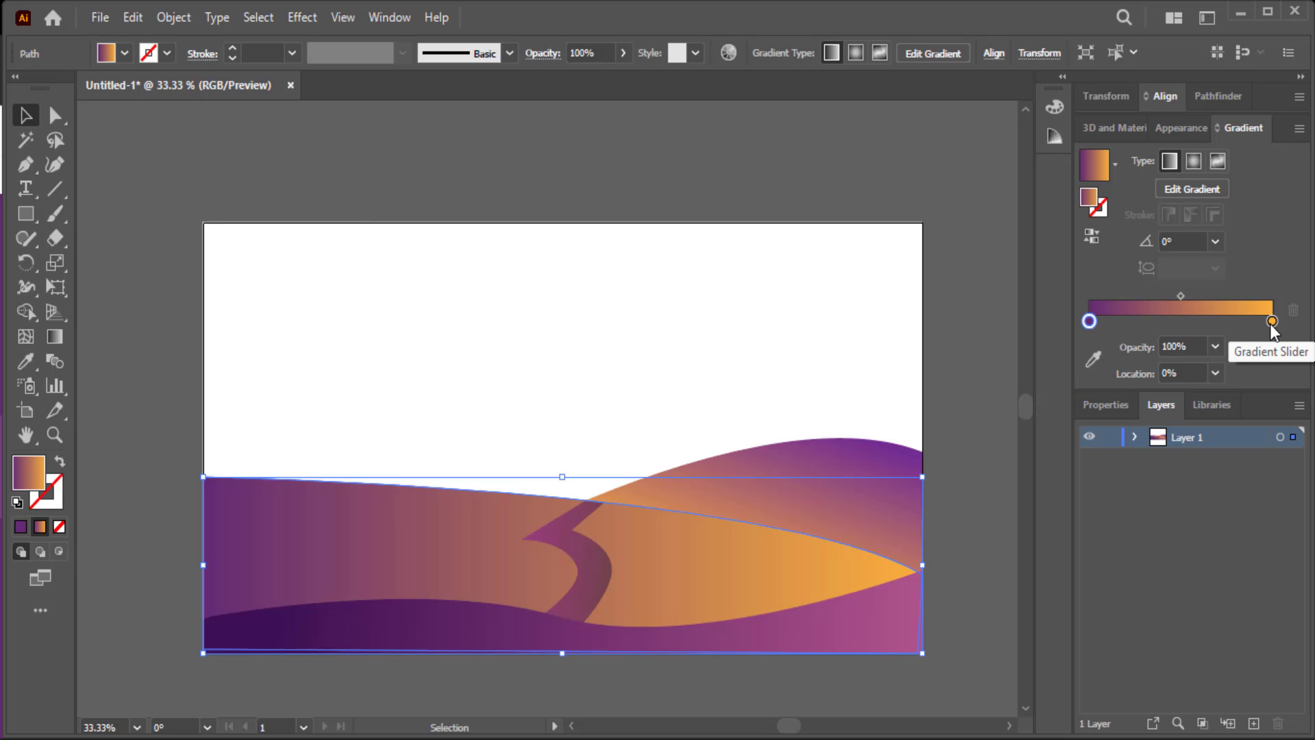
pyautogui.doubleClick(1272, 322)
pyautogui.click(1243, 501)
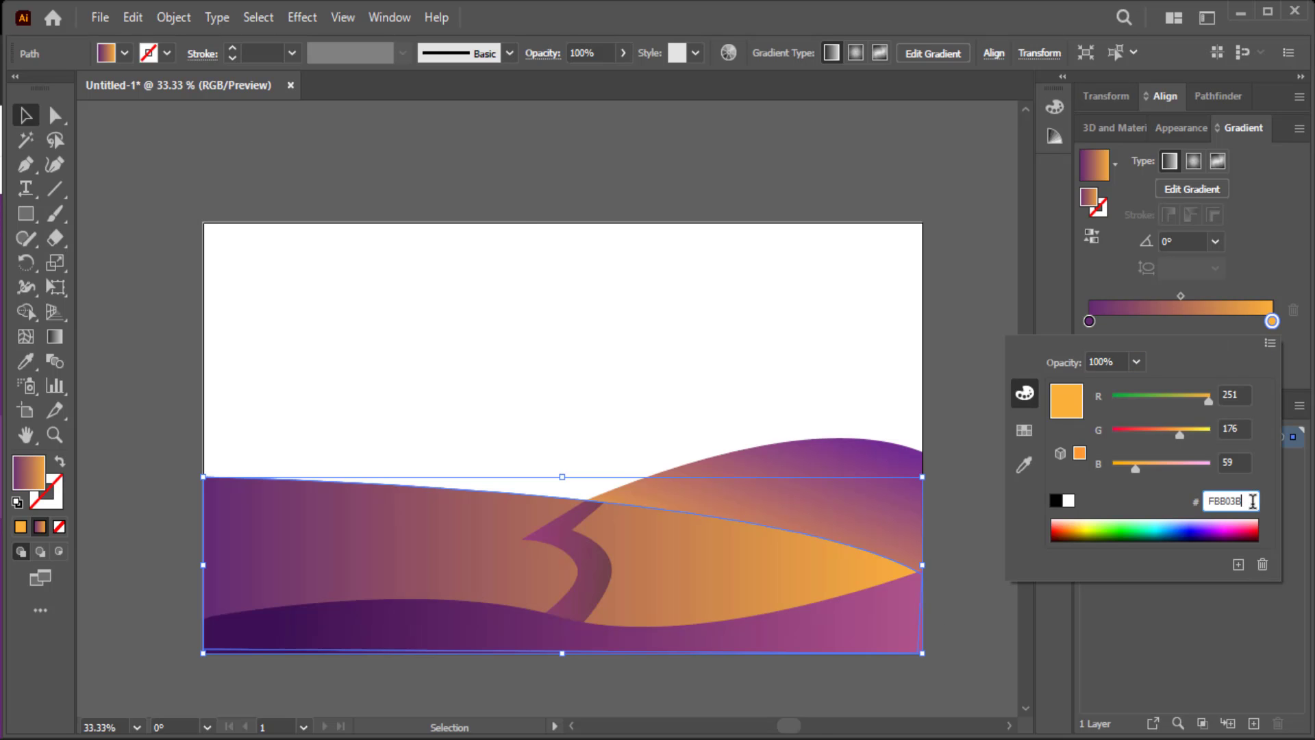
pyautogui.rightClick(1218, 501)
pyautogui.click(1105, 301)
pyautogui.press('Return')
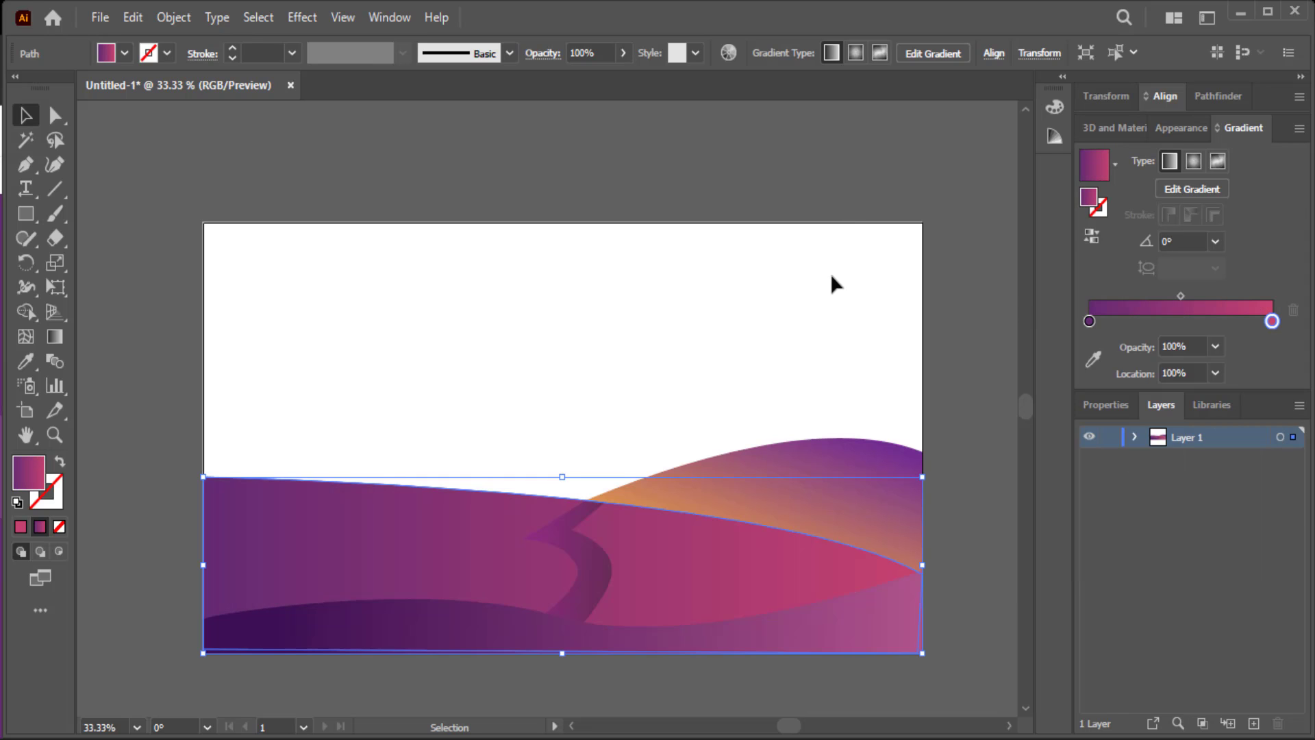
# - Select the winding road and copy #ad5389 from the eXpresso gradient
pyautogui.click(831, 276)
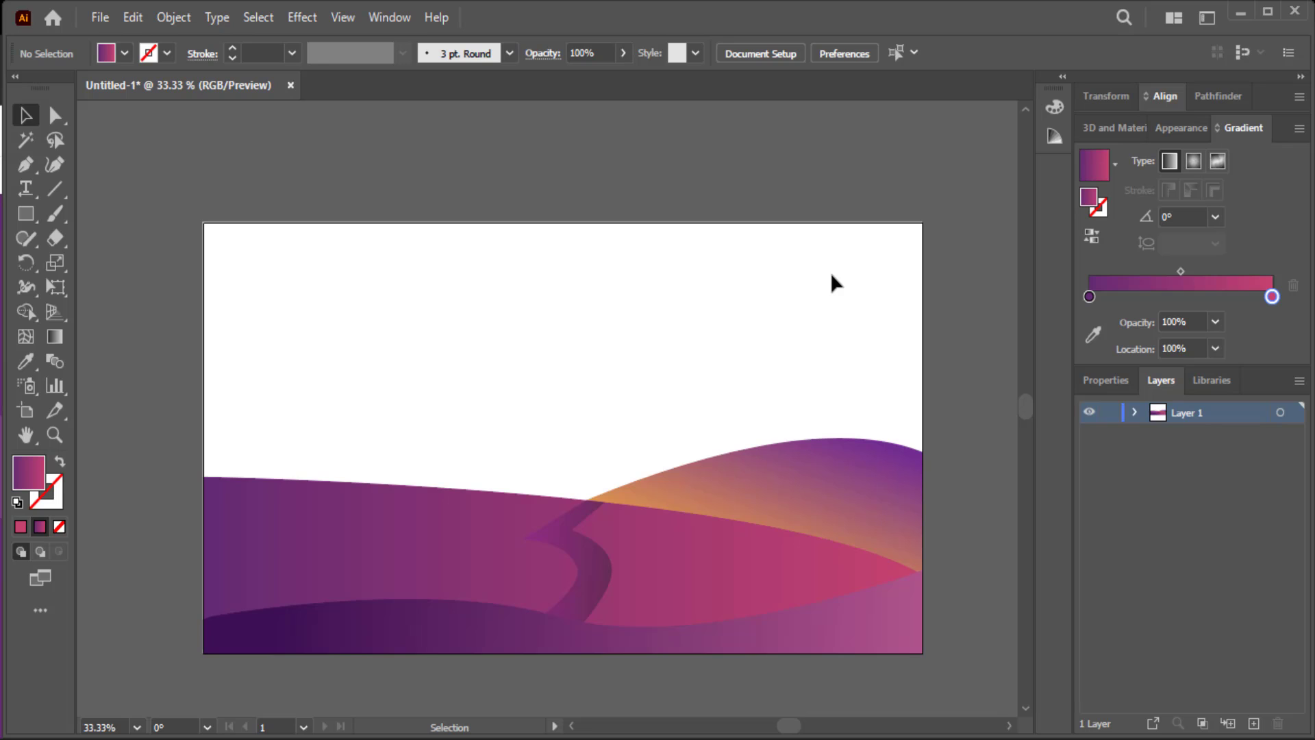
pyautogui.click(593, 565)
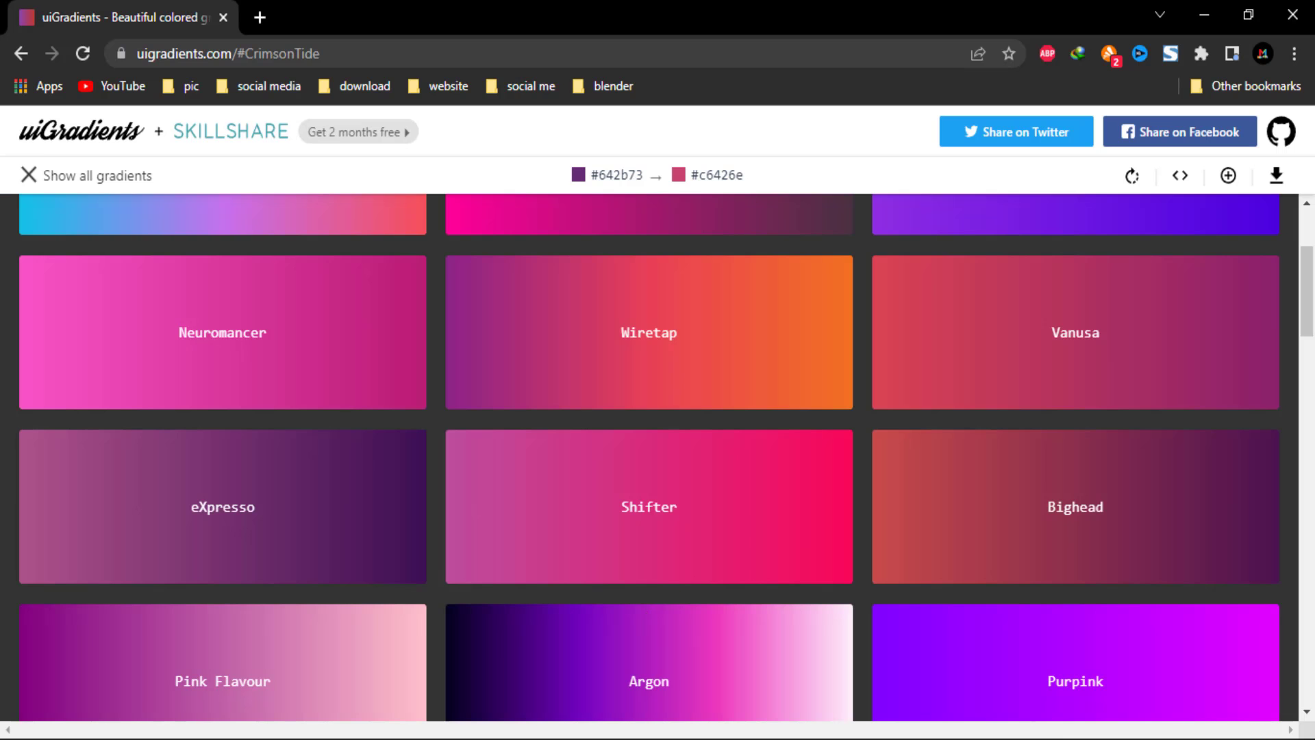
pyautogui.click(370, 539)
pyautogui.click(617, 175)
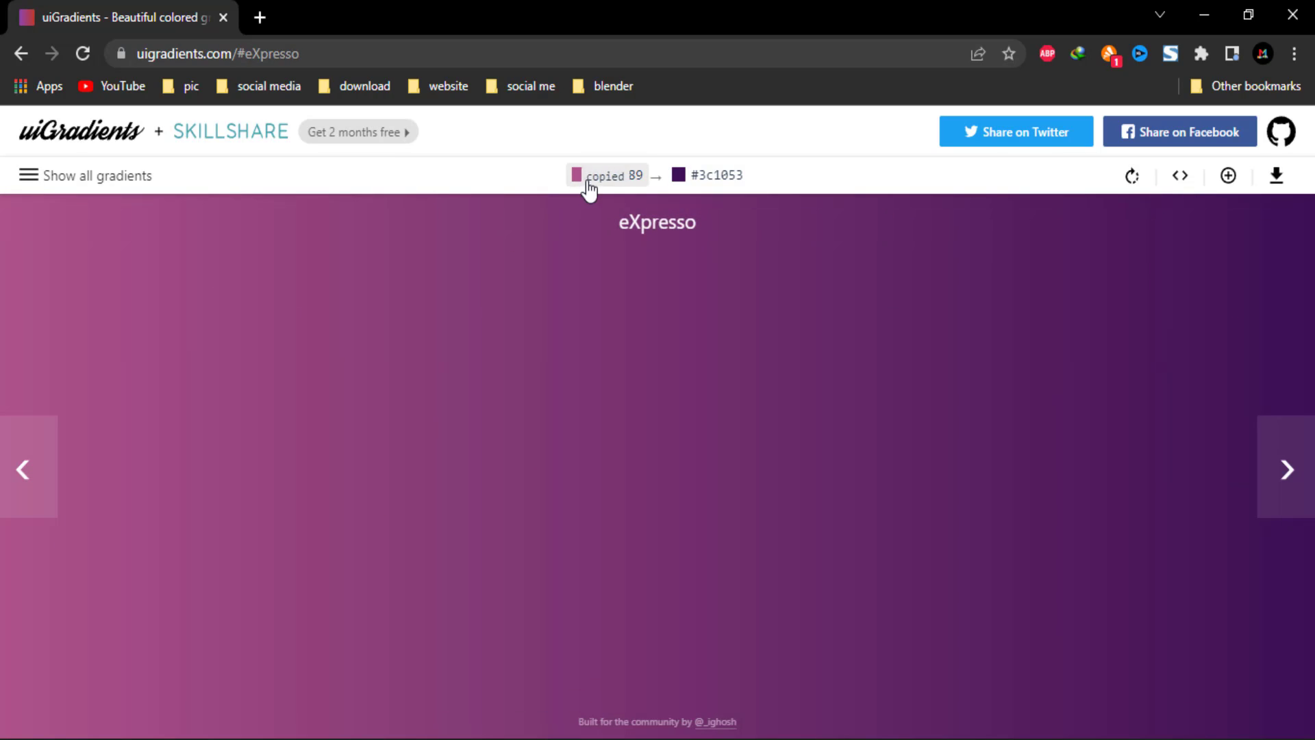
pyautogui.hotkey('alt', 'Tab')
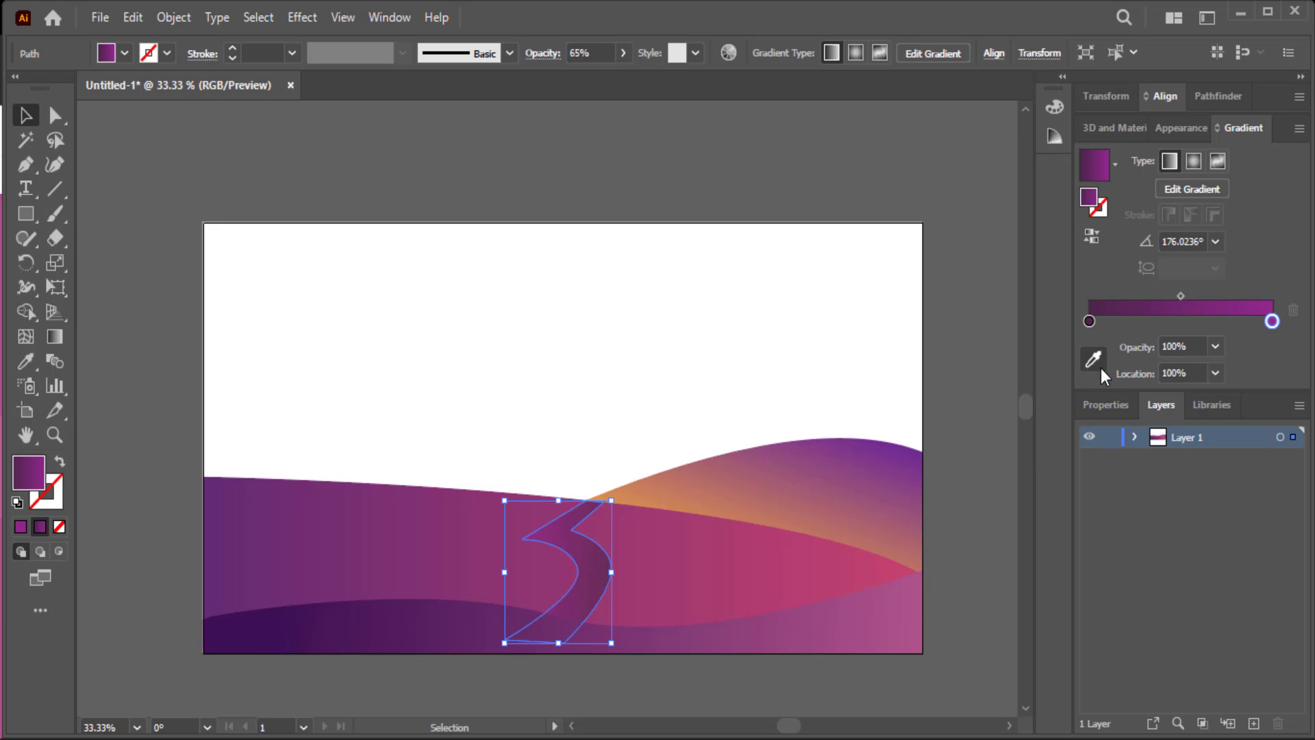
# - Set the road's left gradient stop to #ad5389
pyautogui.doubleClick(1089, 320)
pyautogui.click(1226, 501)
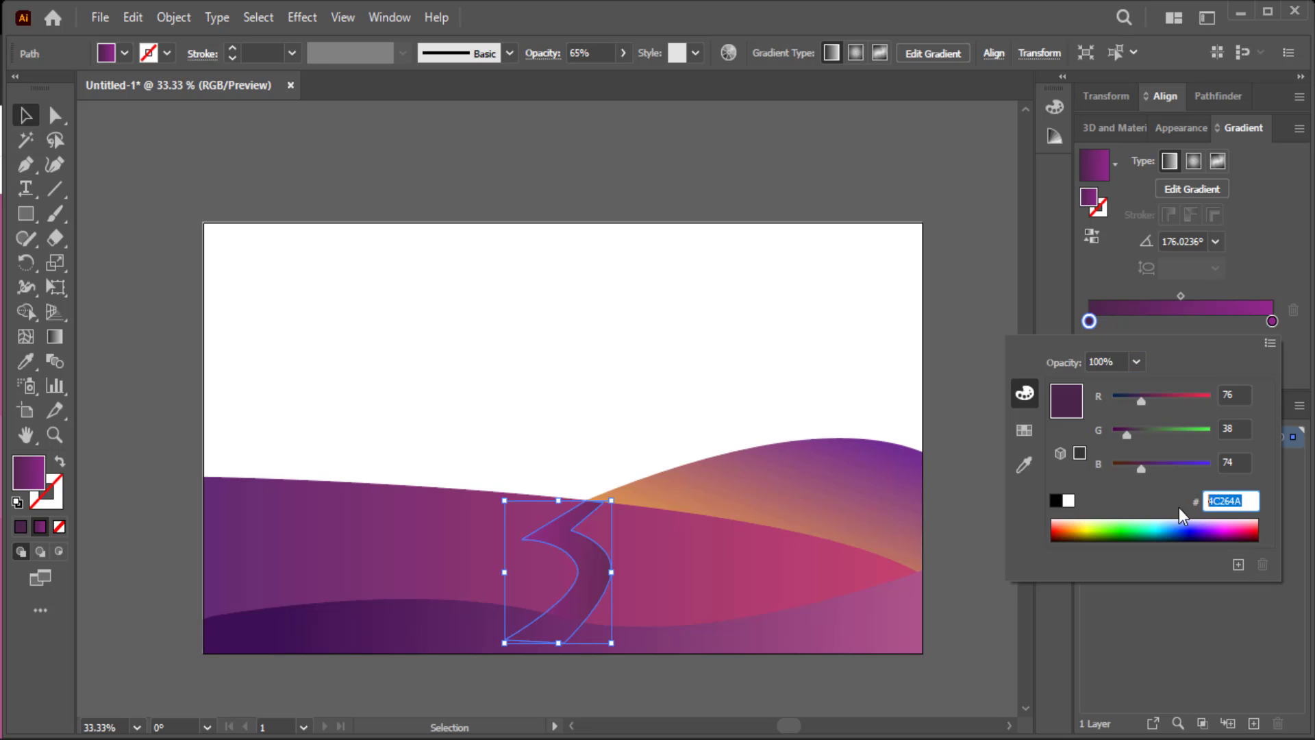
pyautogui.rightClick(1220, 490)
pyautogui.click(1106, 302)
pyautogui.press('Return')
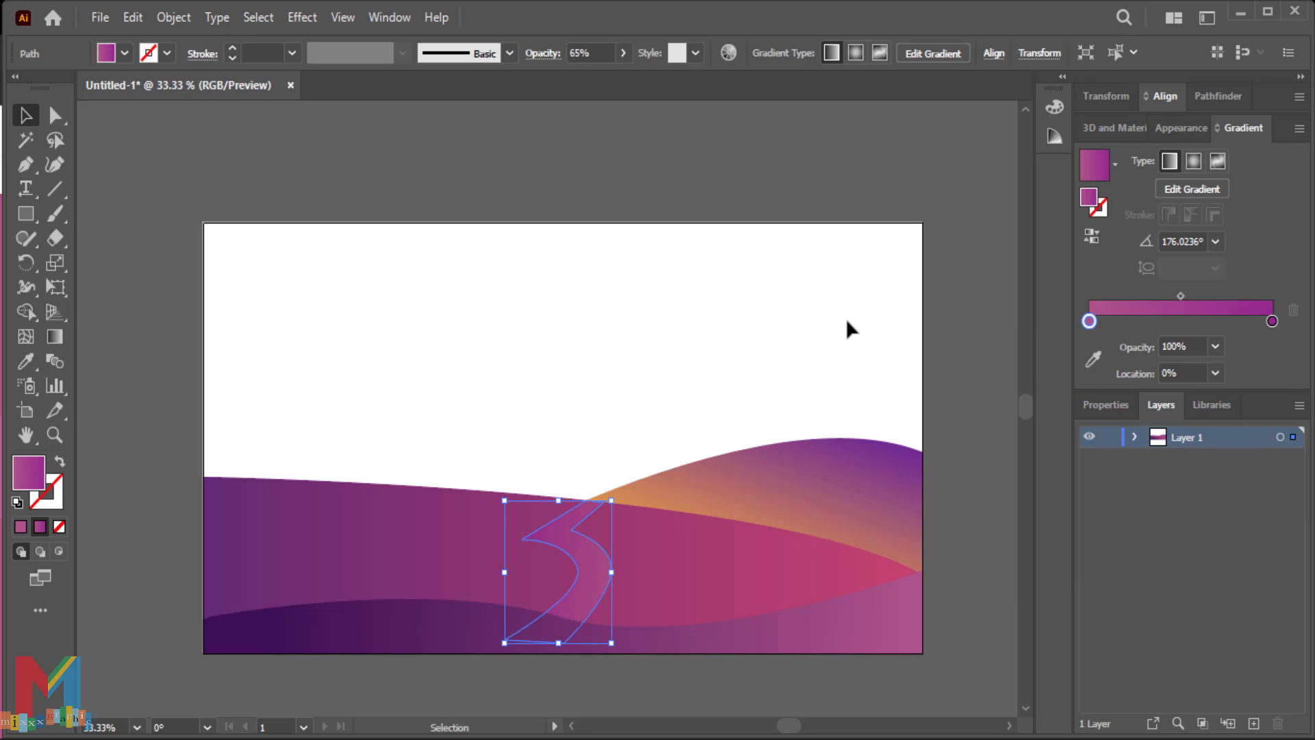
# - Replace the road's right gradient stop 93278f with #3c1053
pyautogui.hotkey('alt', 'Tab')
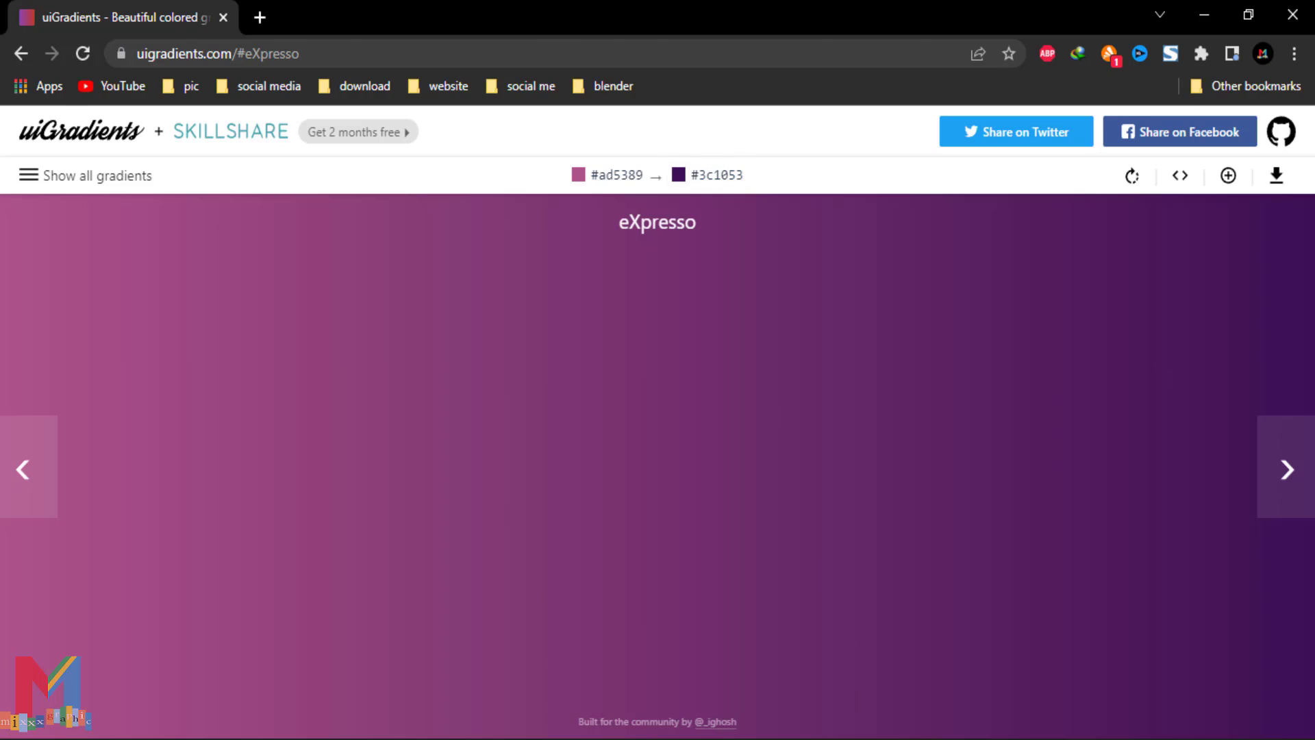
pyautogui.hotkey('alt', 'Tab')
pyautogui.doubleClick(1272, 322)
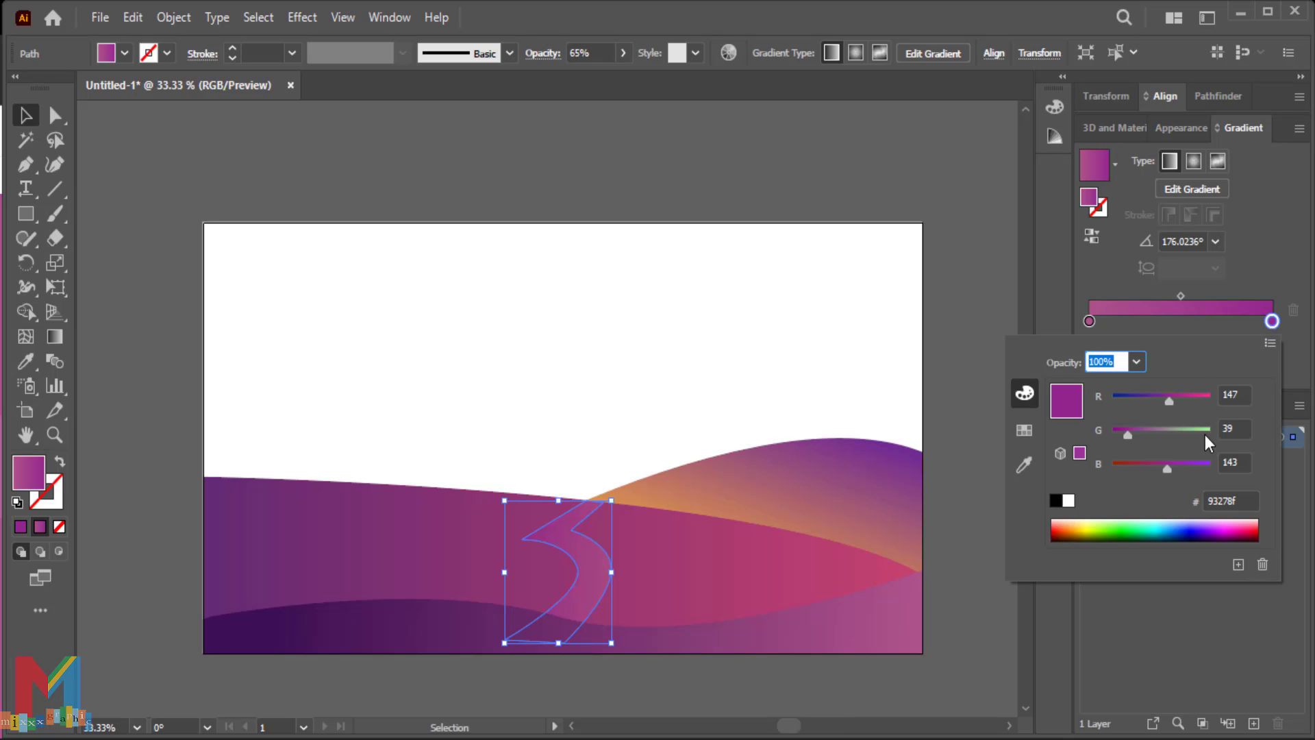
pyautogui.doubleClick(1243, 500)
pyautogui.rightClick(1233, 500)
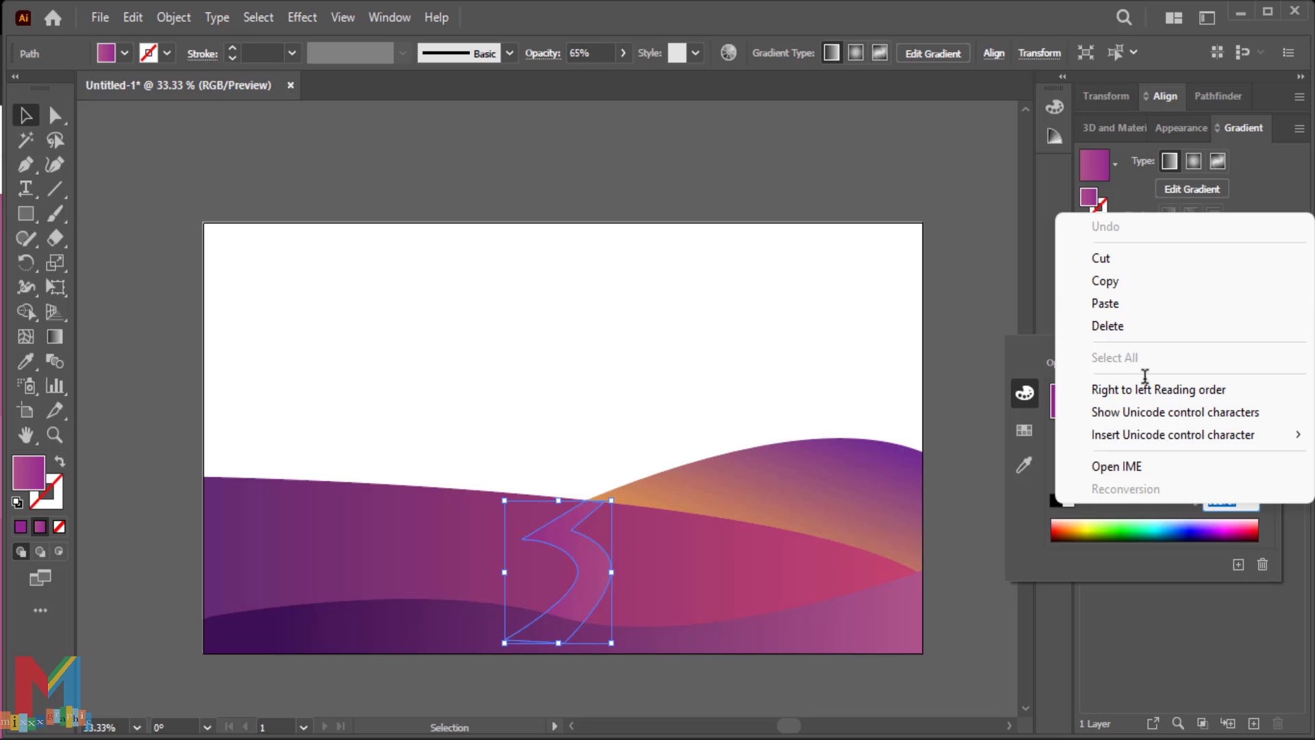
pyautogui.click(1117, 296)
pyautogui.press('Return')
# - Raise the road's opacity from 65% to 100%, then select the right dune
pyautogui.click(733, 305)
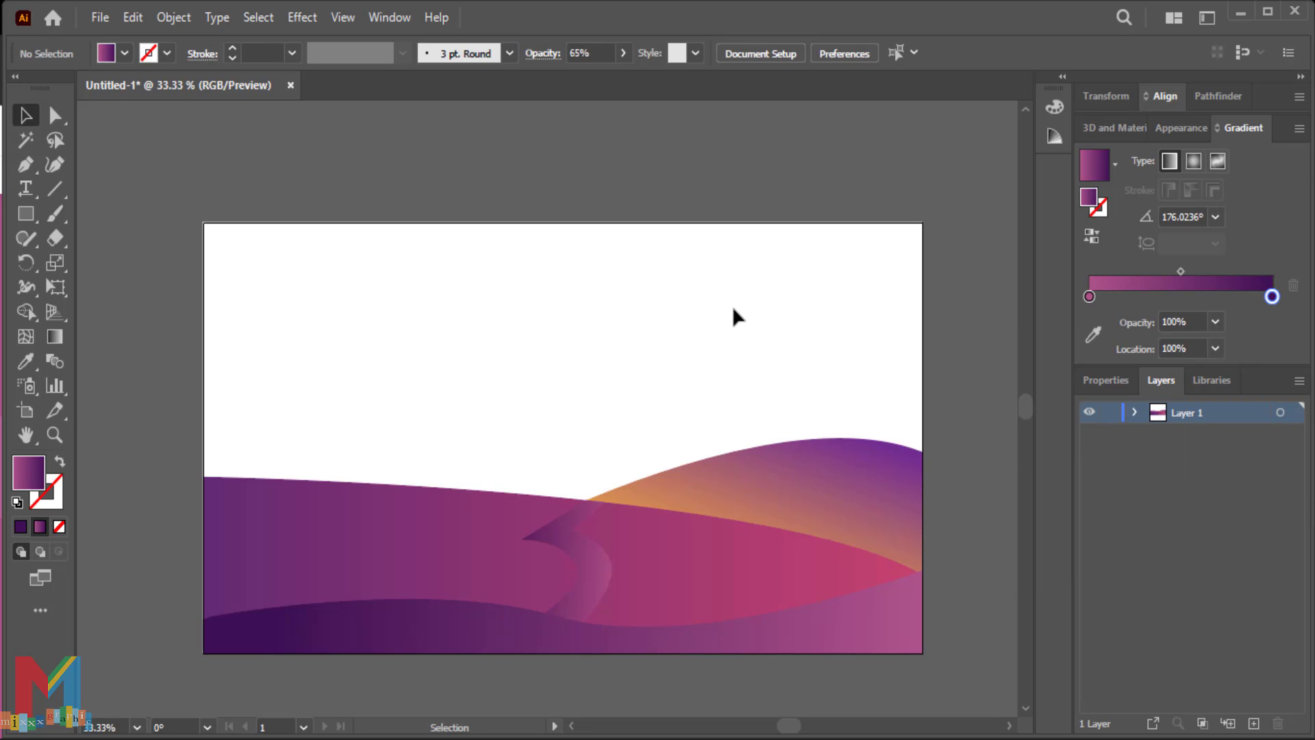
pyautogui.click(594, 563)
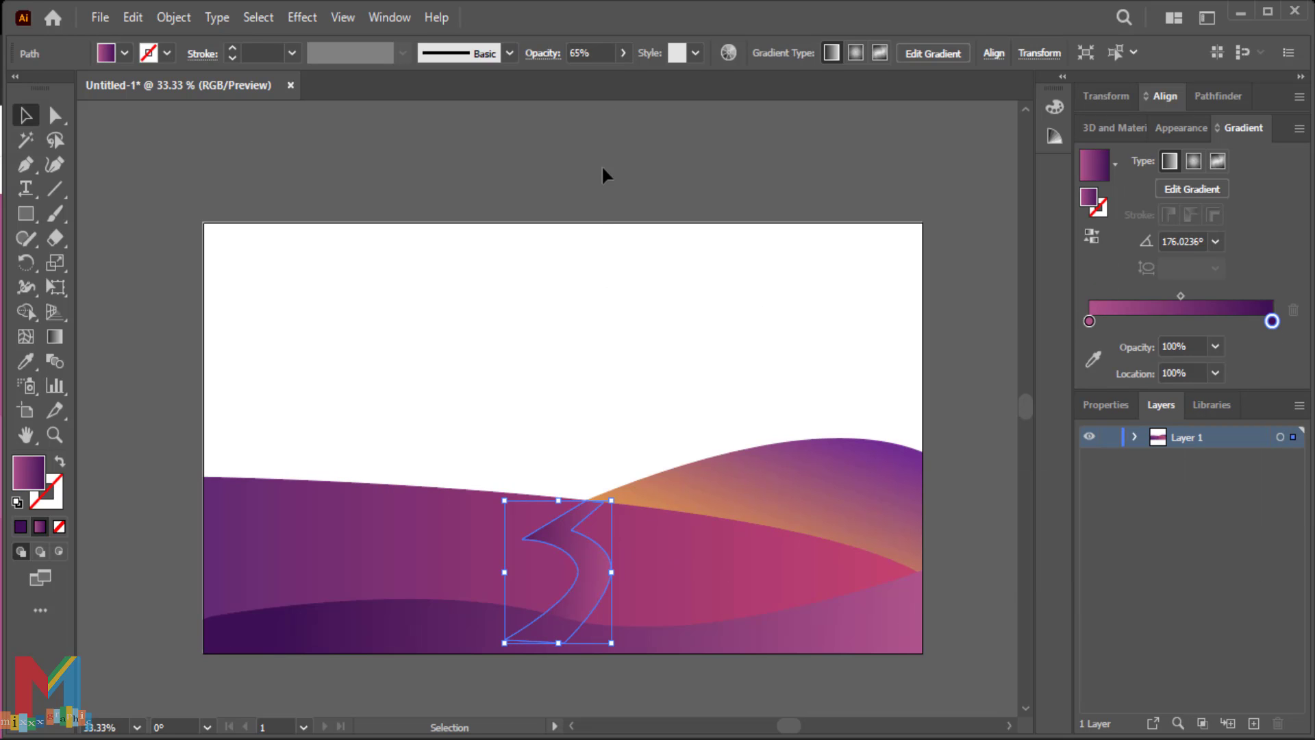
pyautogui.click(623, 61)
pyautogui.moveTo(607, 80); pyautogui.dragTo(635, 79)
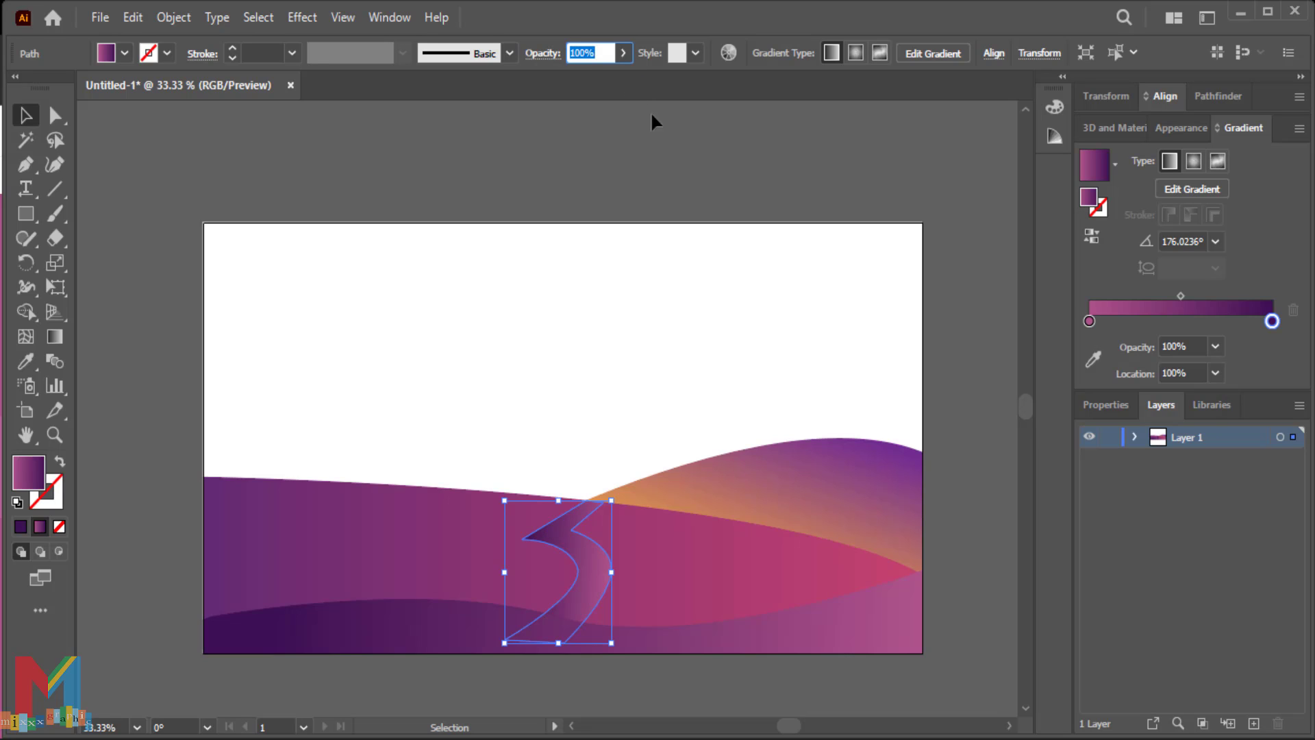
pyautogui.click(666, 175)
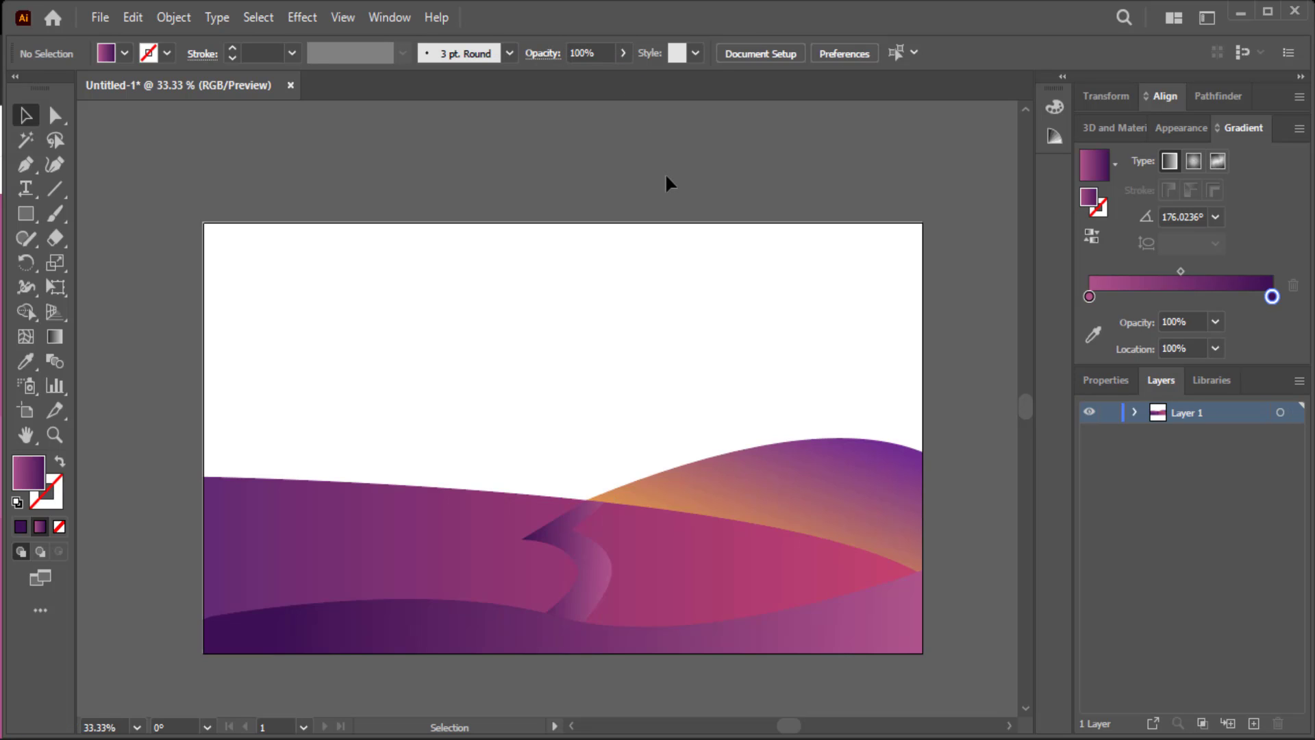
pyautogui.click(775, 467)
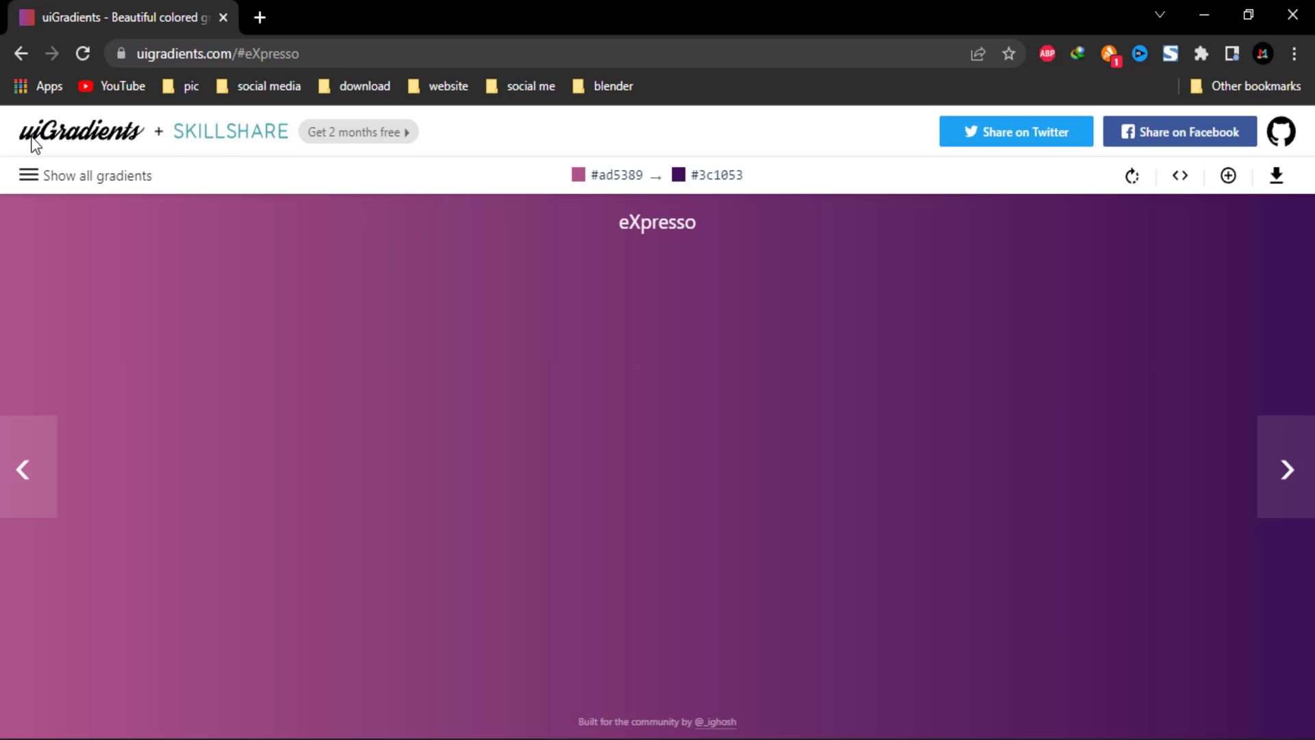
# - Show all uiGradients, open Mello and copy its #c0392b code
pyautogui.click(30, 178)
pyautogui.scroll(-2, 267, 240)
pyautogui.scroll(-4, 267, 237)
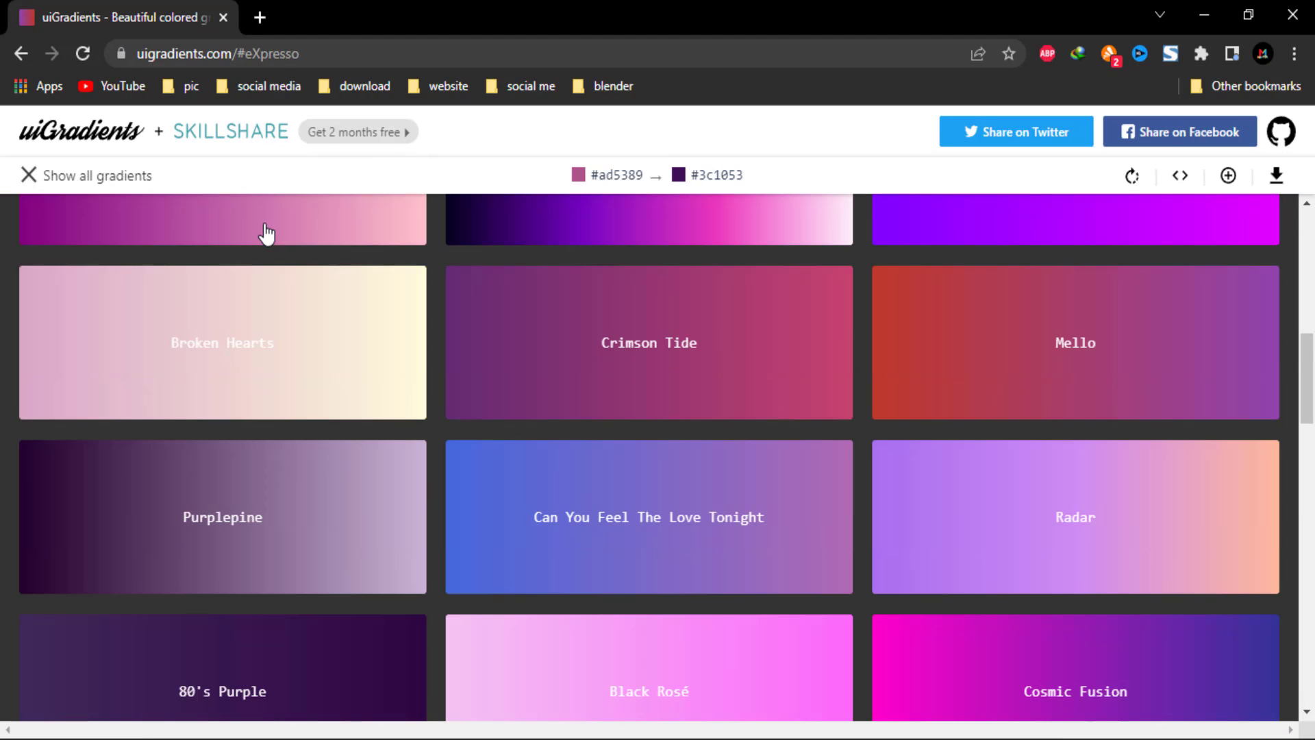
pyautogui.scroll(-3, 266, 231)
pyautogui.scroll(3, 265, 231)
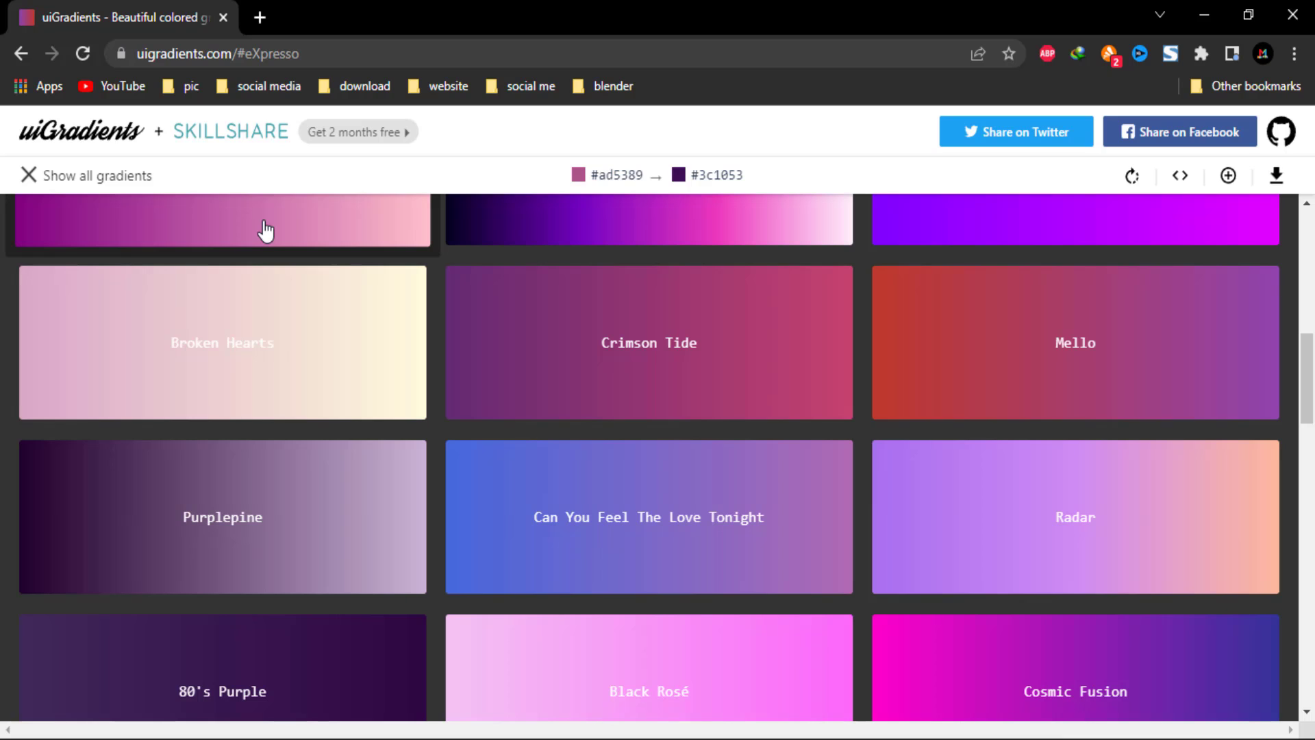
pyautogui.click(973, 306)
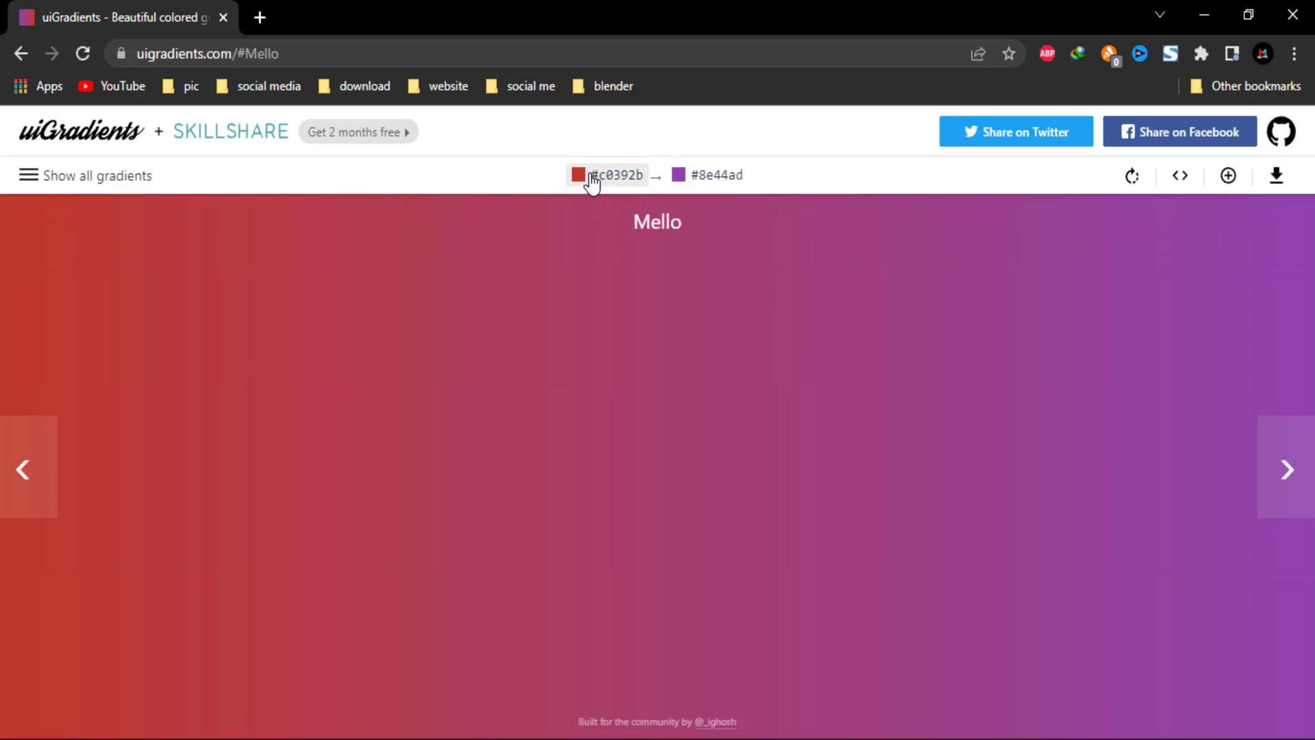
pyautogui.click(593, 180)
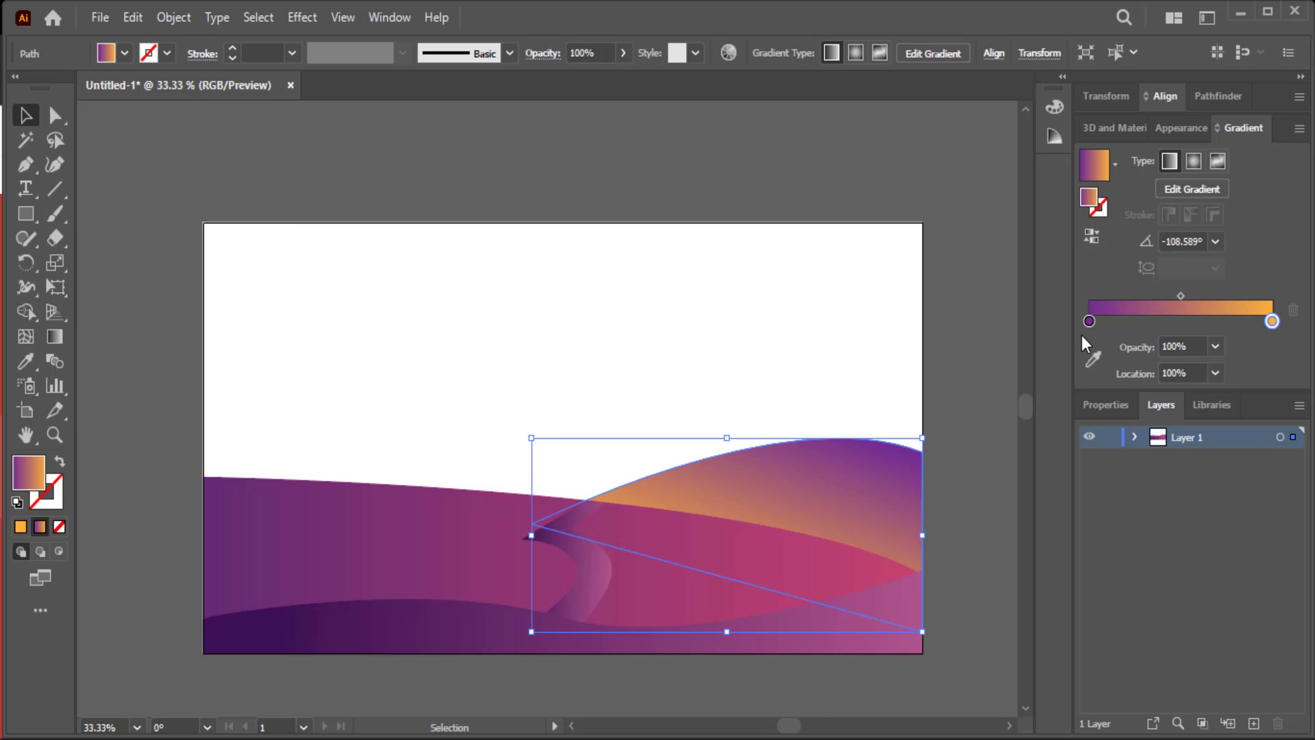
# - Open the dune's left stop colour, close it, and return to the gradients website
pyautogui.doubleClick(1089, 320)
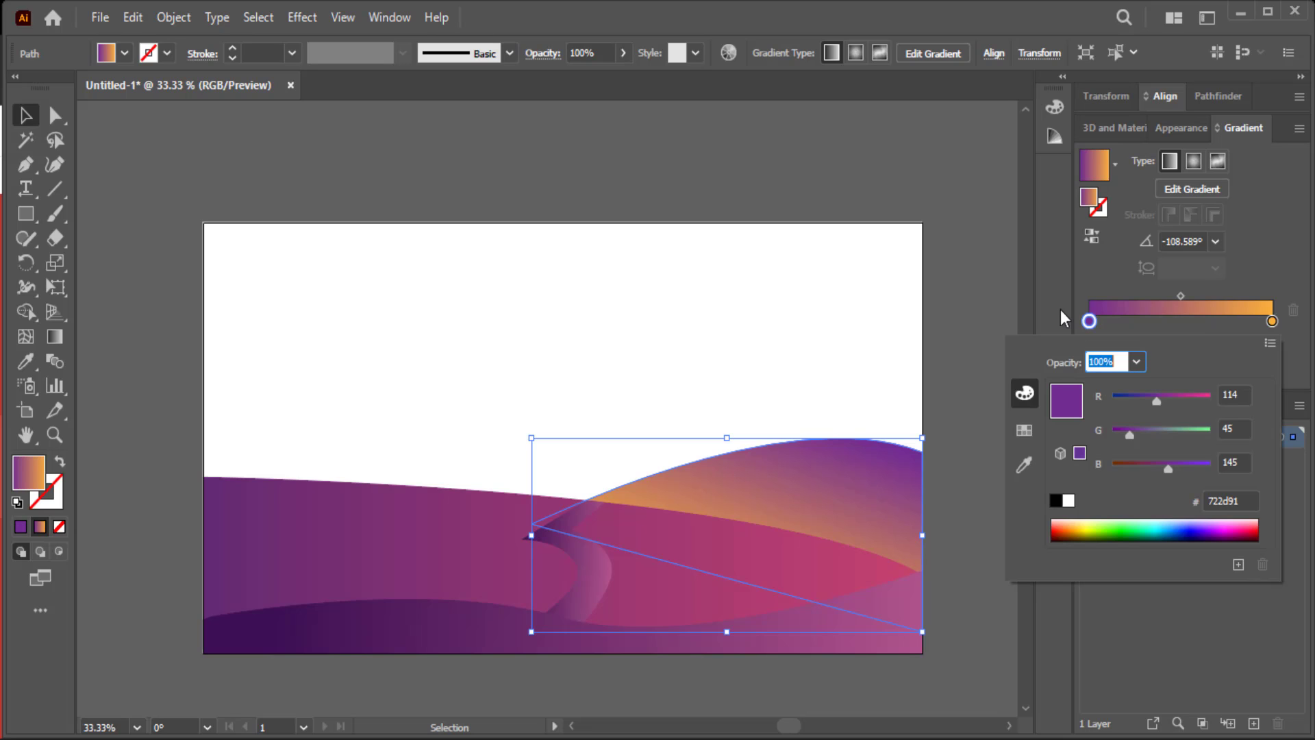
pyautogui.click(972, 480)
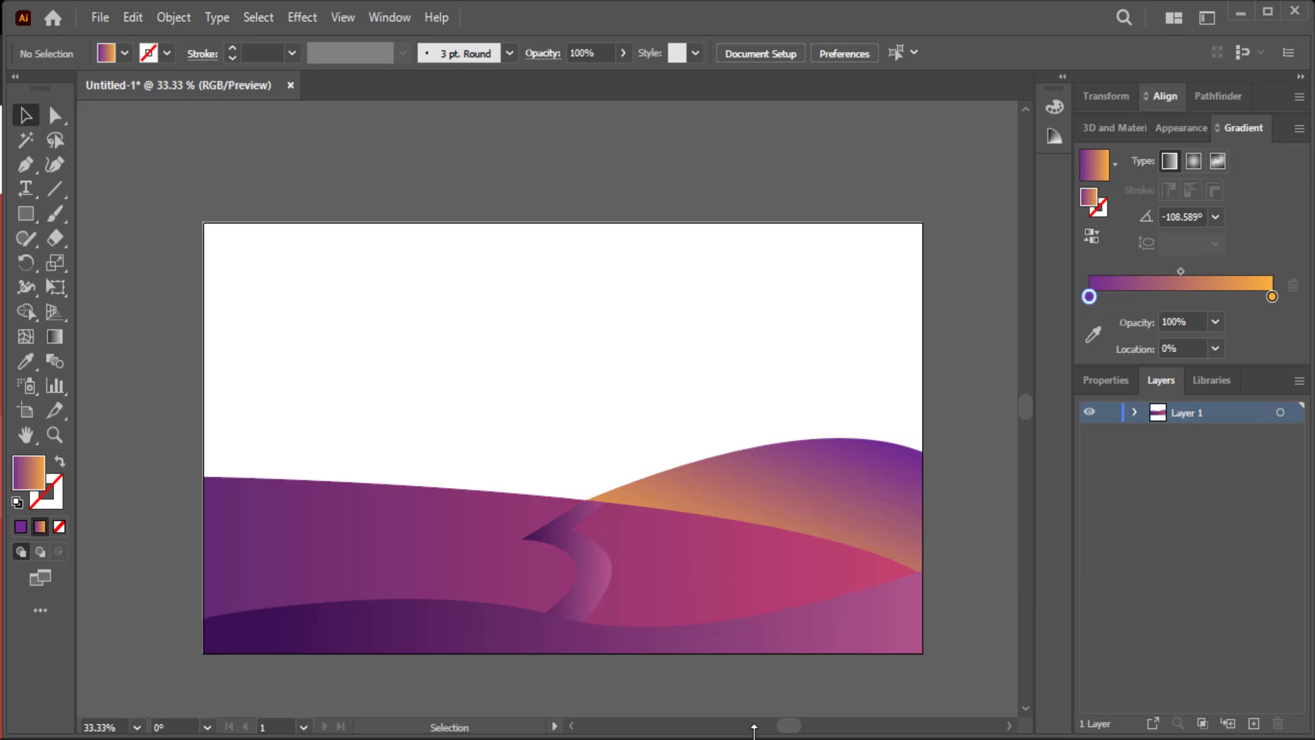
pyautogui.hotkey('alt', 'Tab')
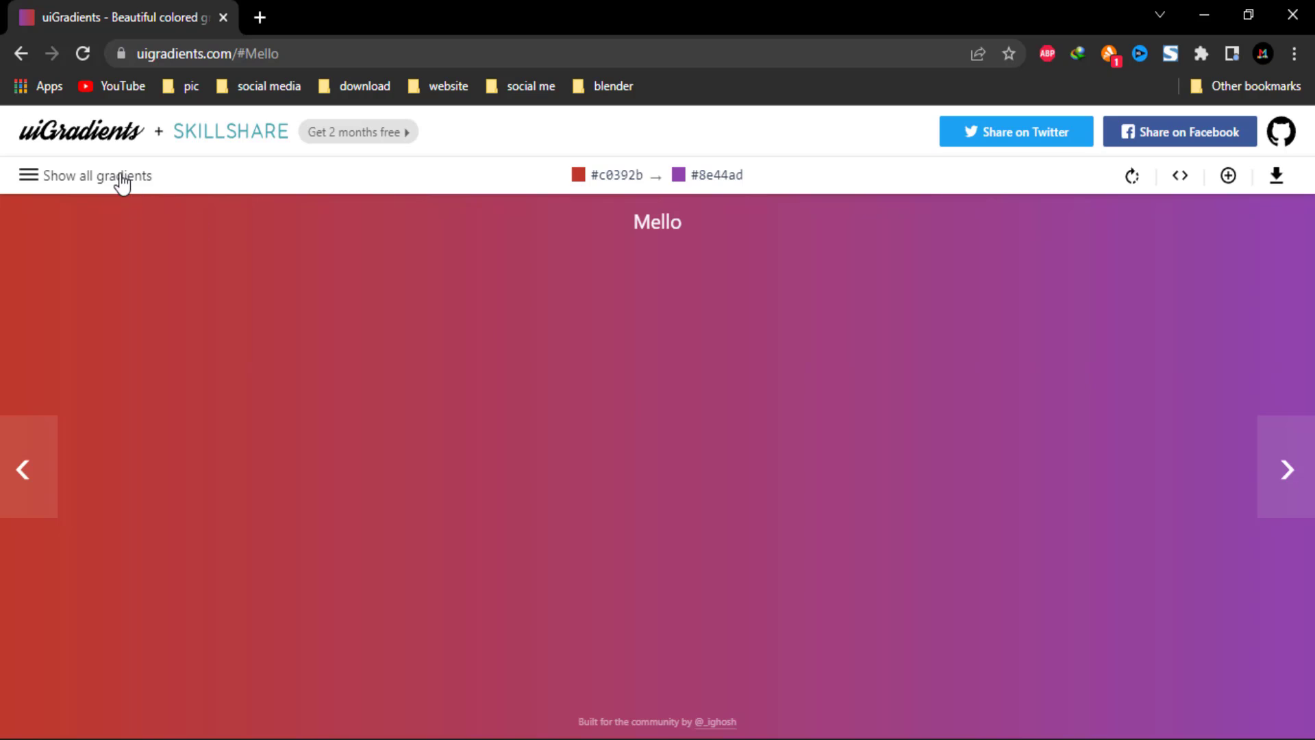
# - Show all gradients, scroll the grid and open Blush (#b24592 to #f15f79)
pyautogui.click(122, 182)
pyautogui.scroll(10, 314, 272)
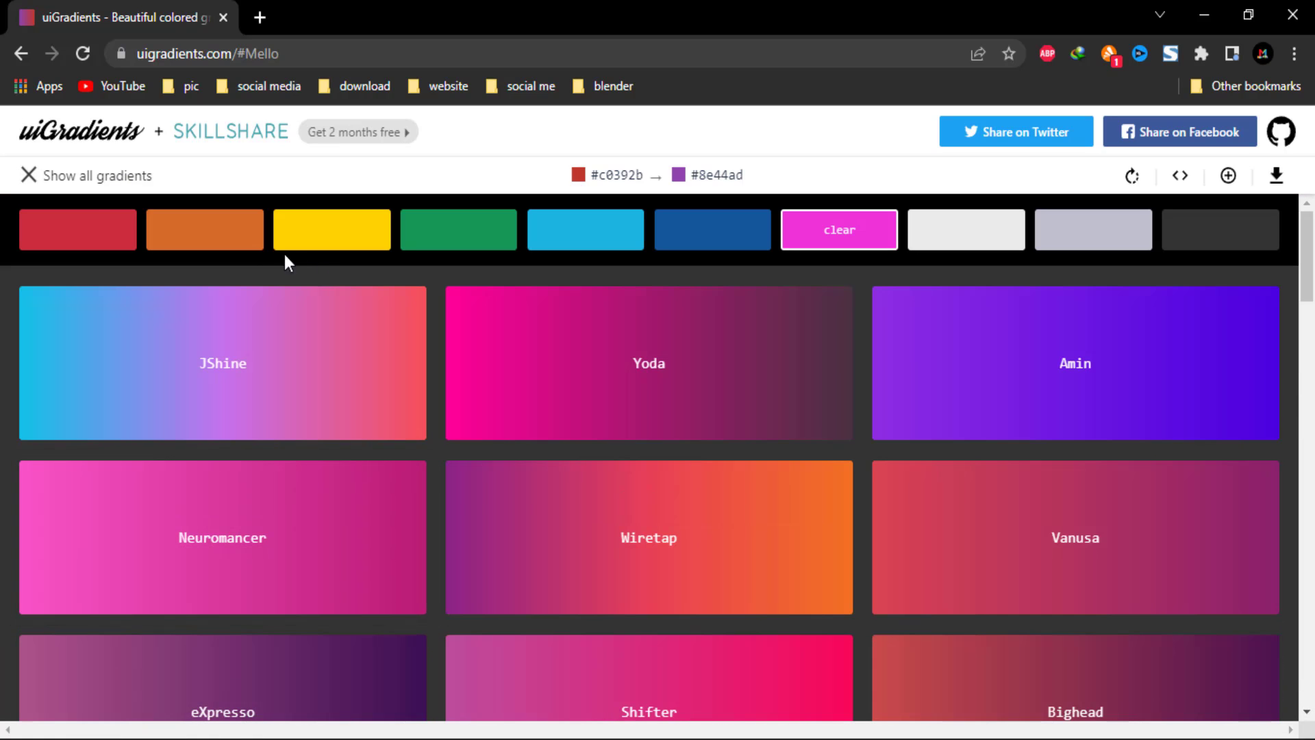
pyautogui.scroll(-5, 606, 276)
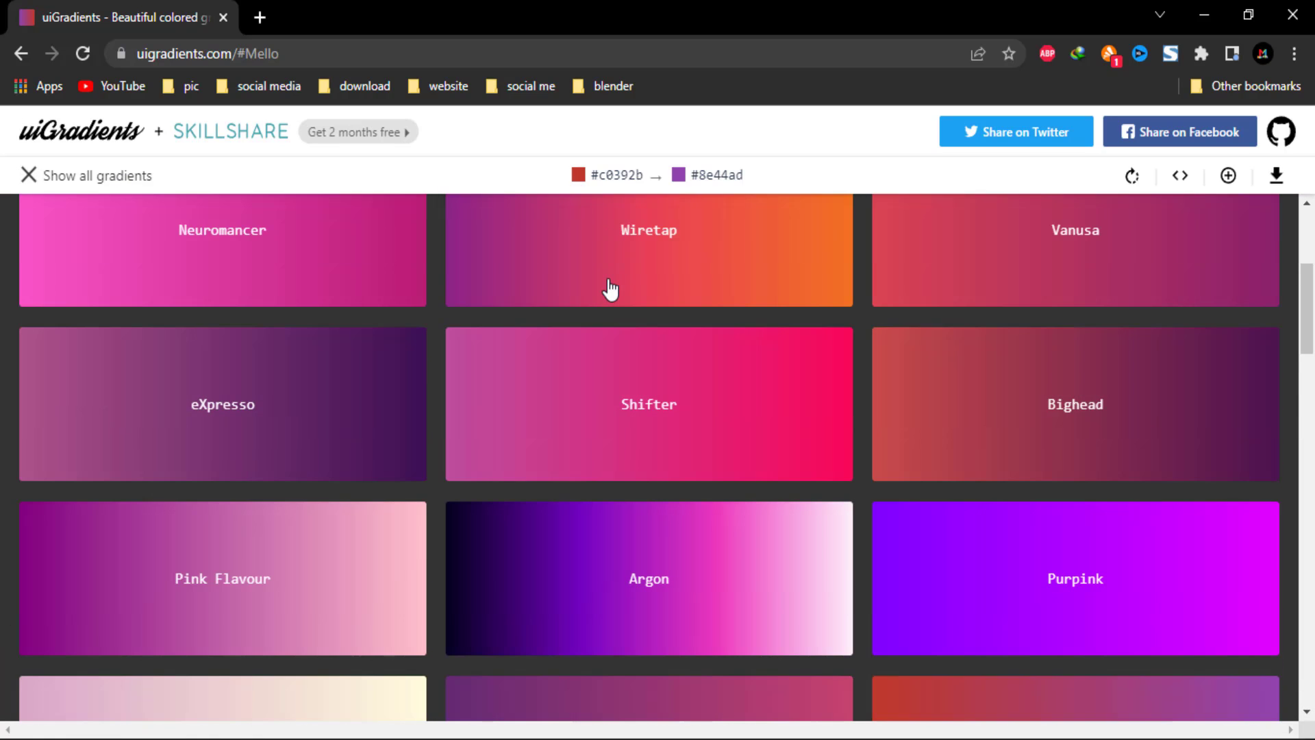
pyautogui.scroll(-9, 610, 289)
pyautogui.scroll(-3, 610, 290)
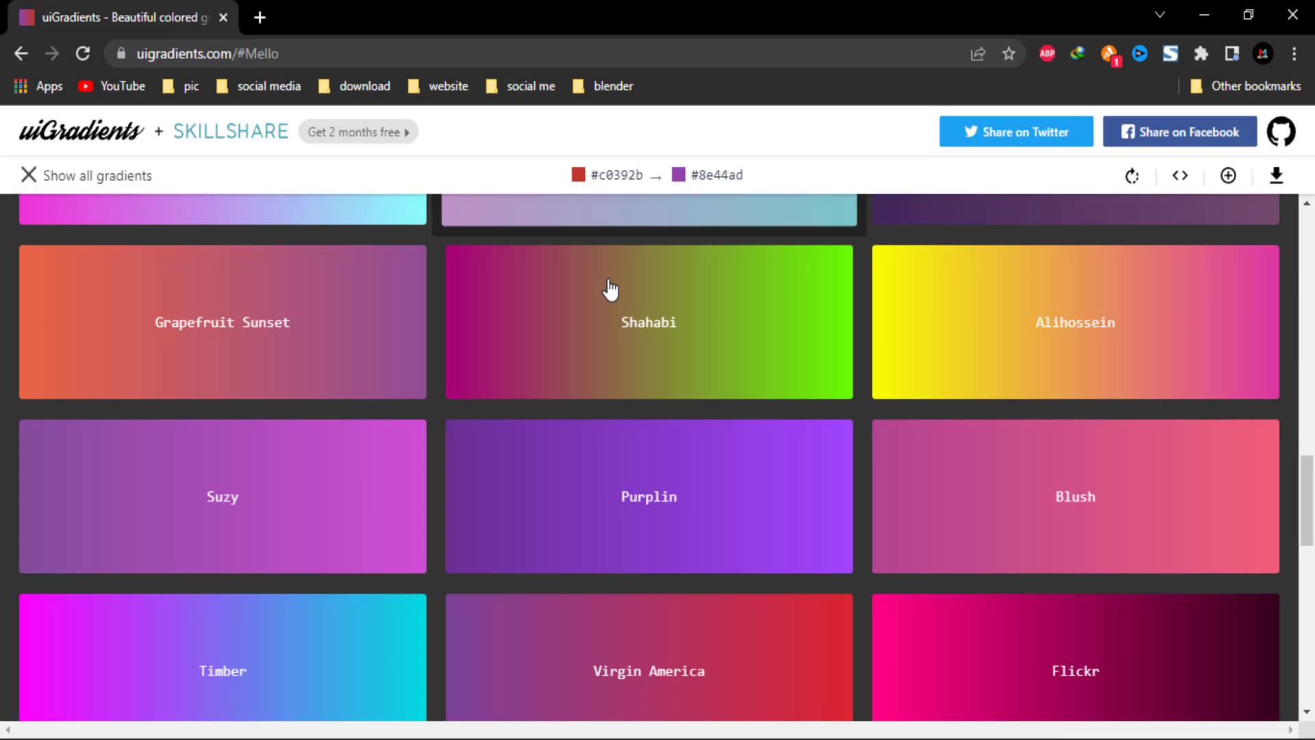
pyautogui.click(1034, 463)
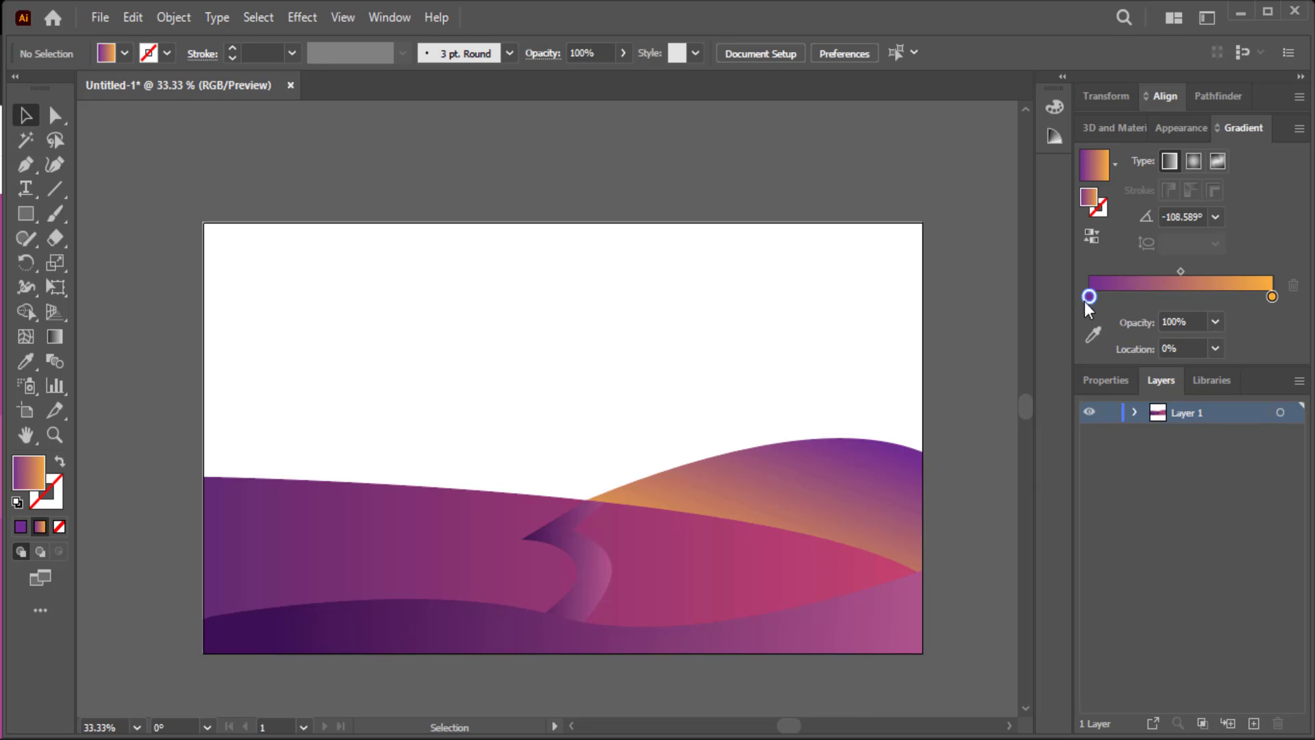
# - Reselect the right dune and set its left gradient stop to Blush #b24592
pyautogui.hotkey('ctrl', 'z')
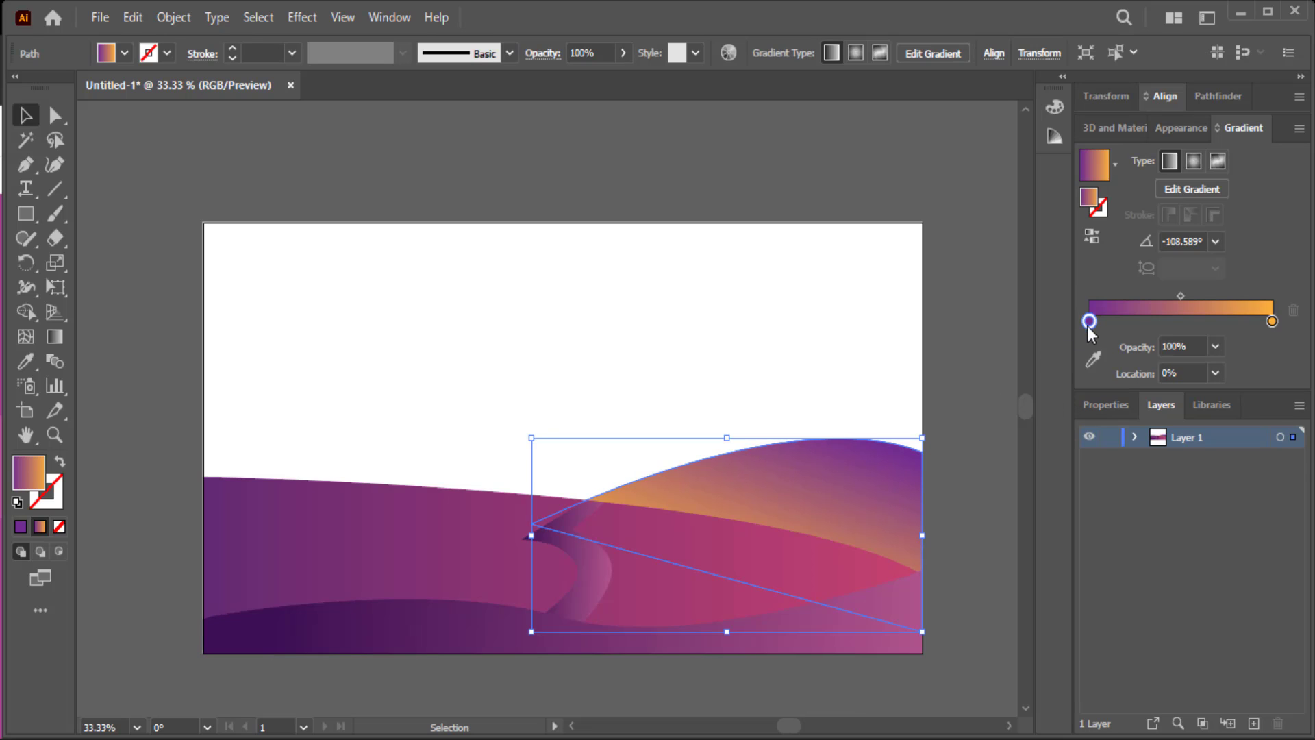
pyautogui.doubleClick(1089, 322)
pyautogui.click(1211, 502)
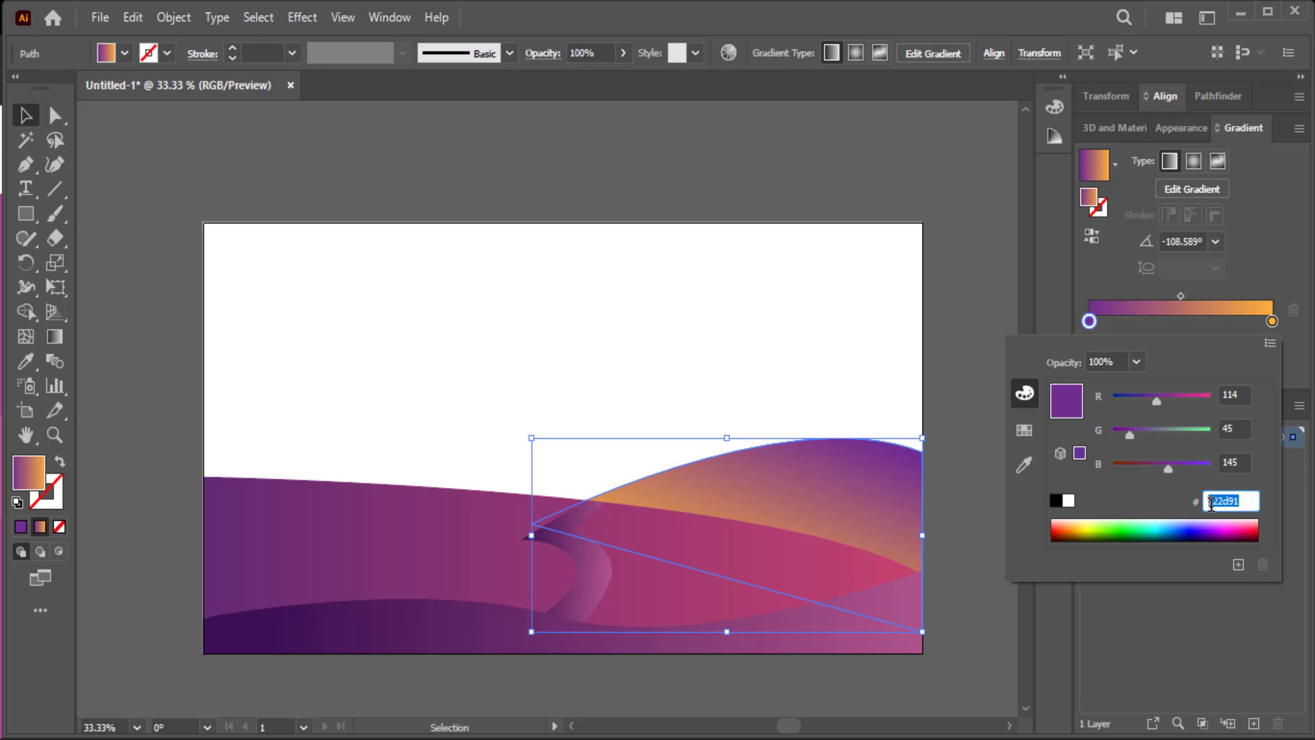
pyautogui.rightClick(1211, 504)
pyautogui.click(1116, 304)
pyautogui.press('Return')
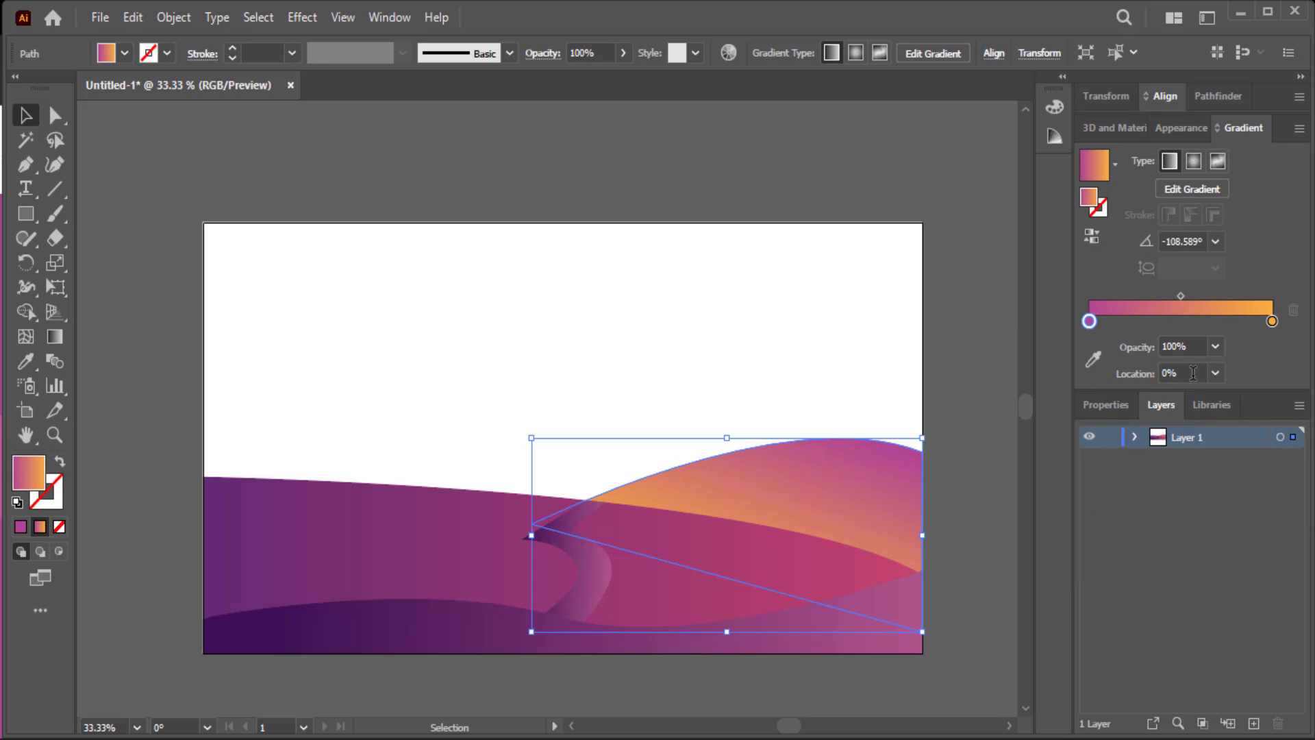
# - Copy #f15f79 and apply it to the right dune's right stop, then select the road
pyautogui.hotkey('alt', 'Tab')
pyautogui.click(712, 187)
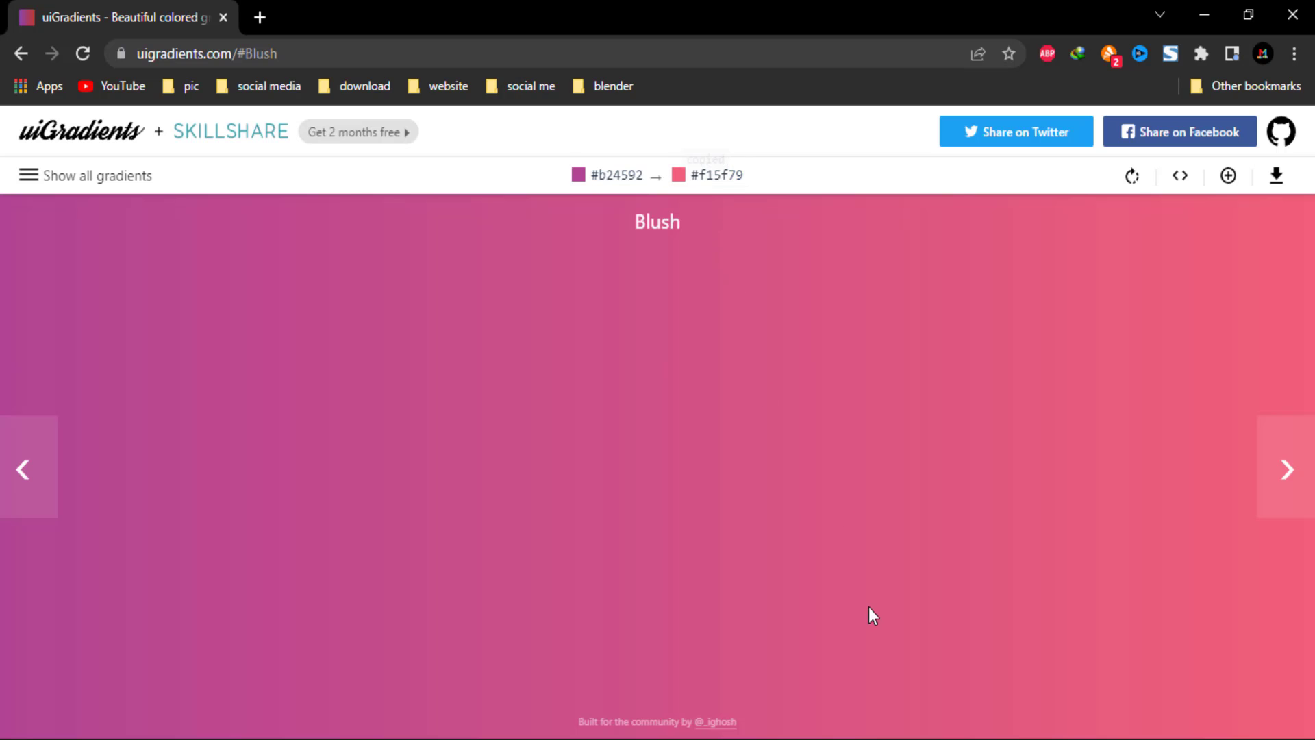
pyautogui.hotkey('alt', 'Tab')
pyautogui.doubleClick(1272, 322)
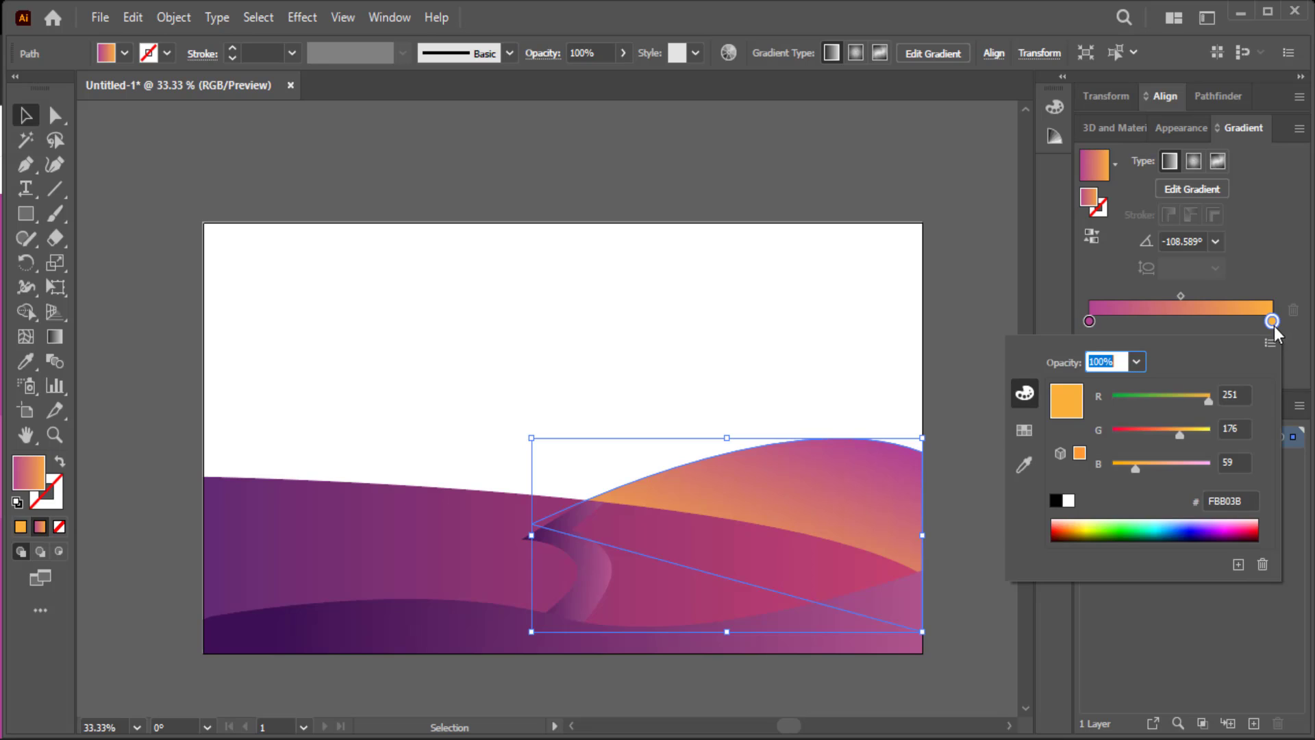
pyautogui.click(1226, 501)
pyautogui.rightClick(1216, 503)
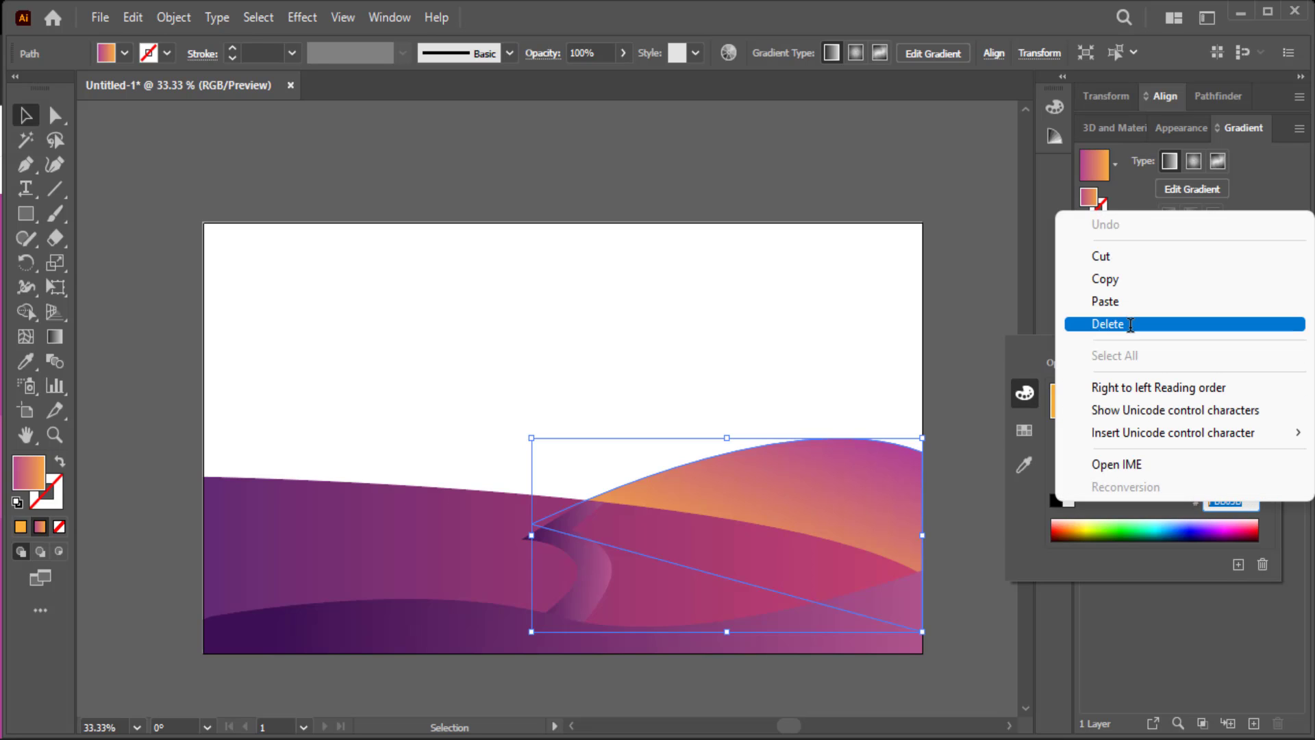
pyautogui.click(1134, 305)
pyautogui.press('Return')
pyautogui.click(817, 293)
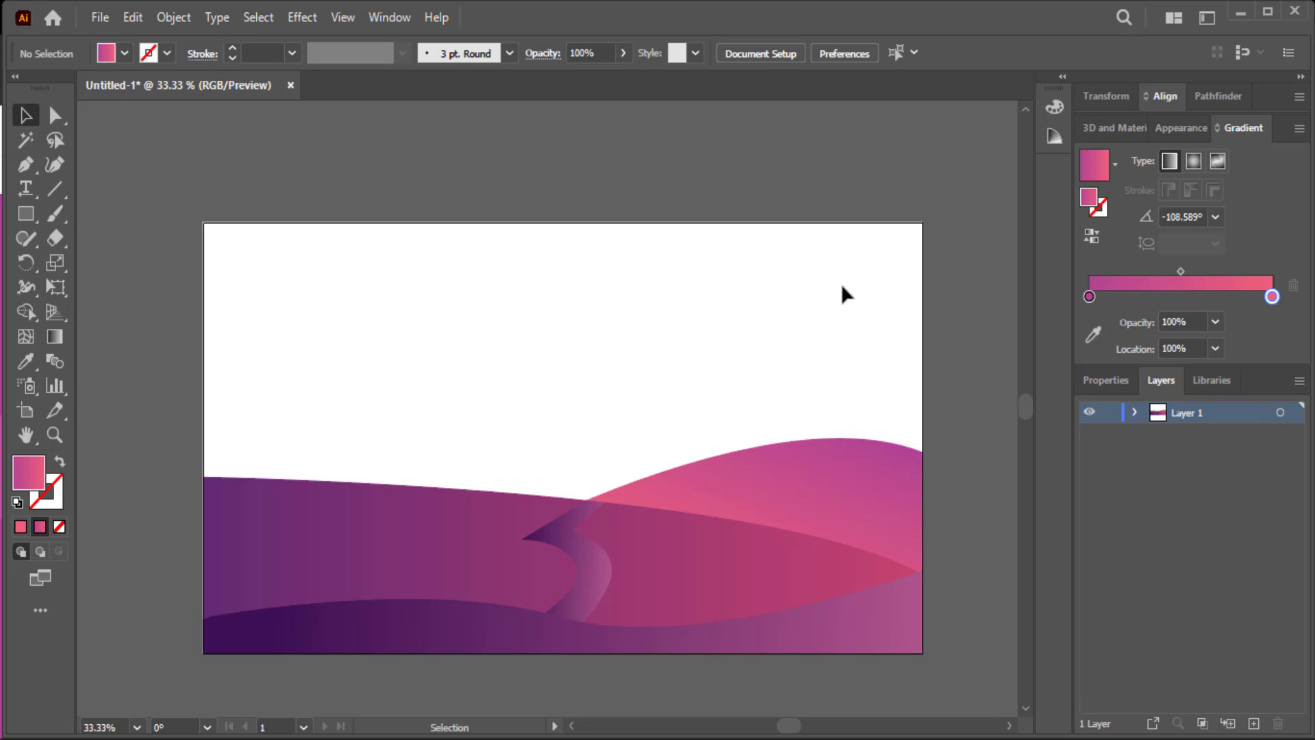
pyautogui.click(590, 590)
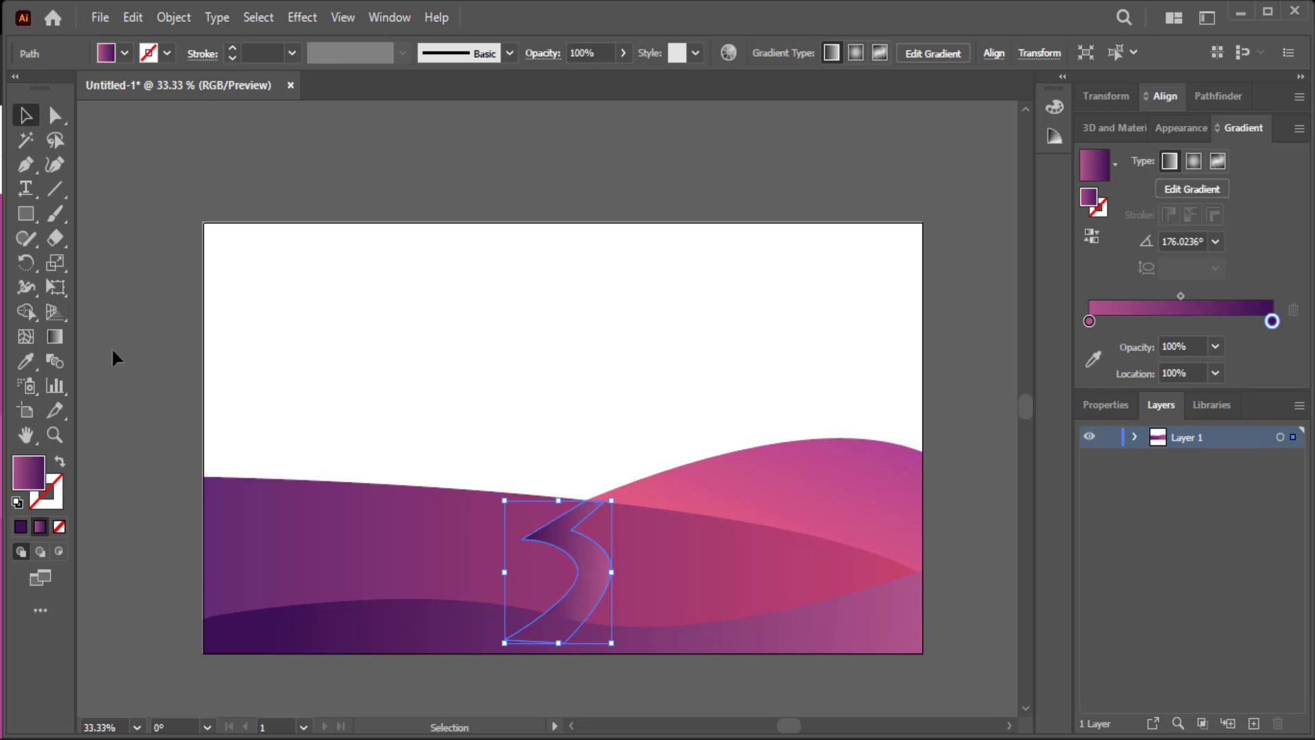
# - Drag the road's gradient vertically with the Gradient tool to about -94.5°, then deselect
pyautogui.click(60, 338)
pyautogui.moveTo(560, 498)
pyautogui.mouseDown()
pyautogui.moveTo(543, 669)
pyautogui.moveTo(550, 536)
pyautogui.moveTo(556, 571)
pyautogui.mouseUp()
pyautogui.click(26, 115)
pyautogui.click(226, 187)
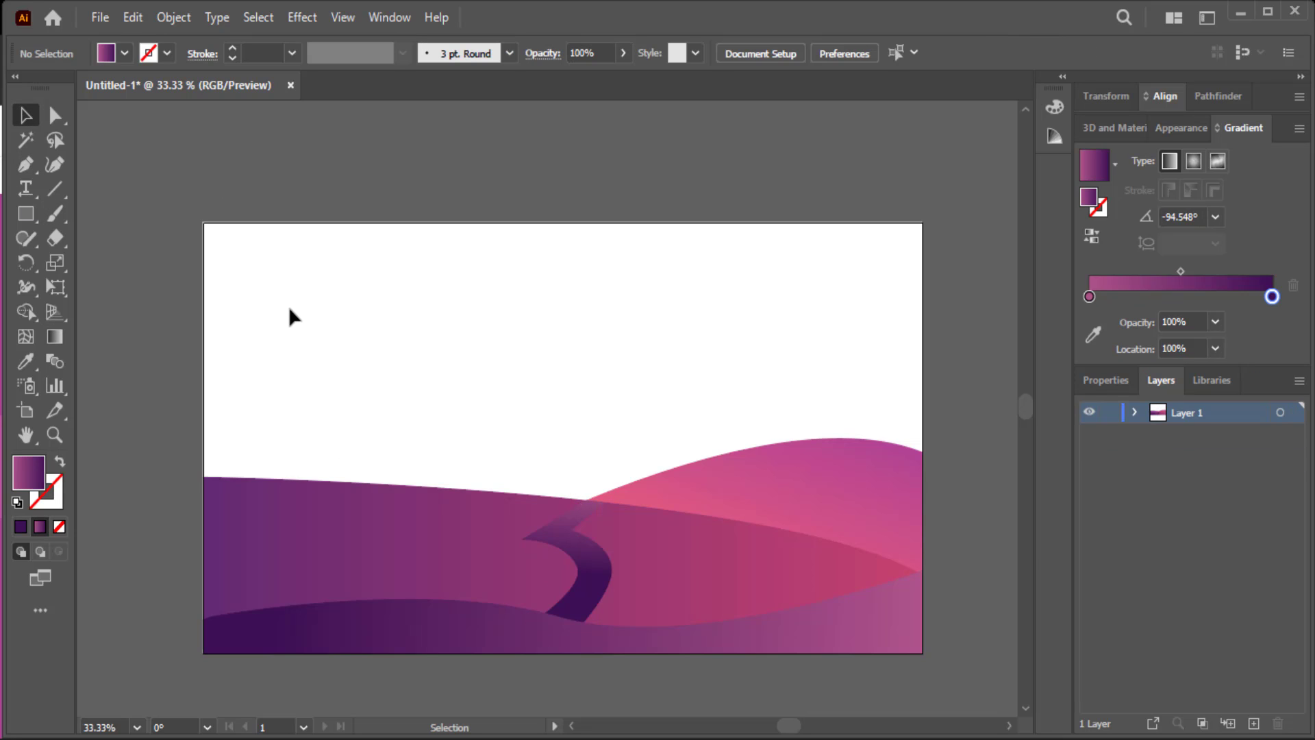
pyautogui.click(24, 165)
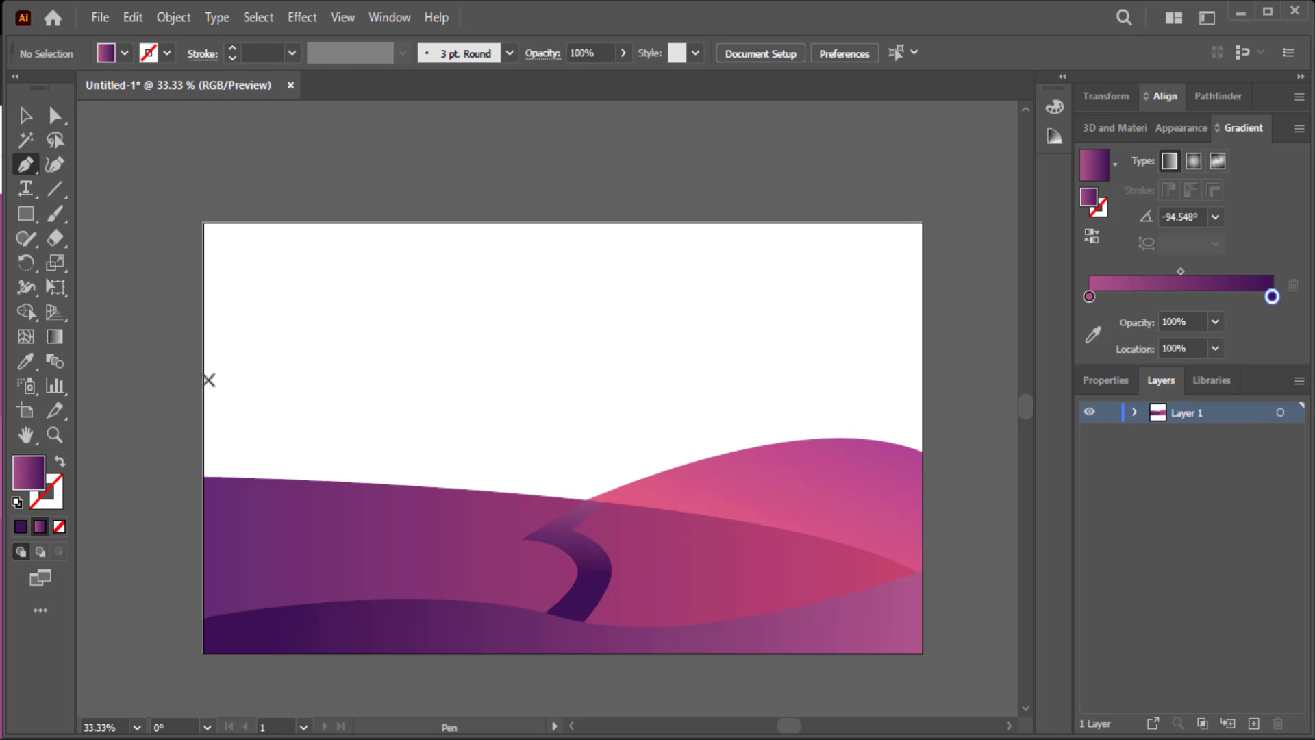
# - Draw a closed, curved mountain-peak path at the page's left edge
pyautogui.moveTo(206, 378)
pyautogui.mouseDown()
pyautogui.moveTo(250, 340)
pyautogui.moveTo(310, 377)
pyautogui.mouseUp()
pyautogui.click(268, 313)
pyautogui.click(331, 396)
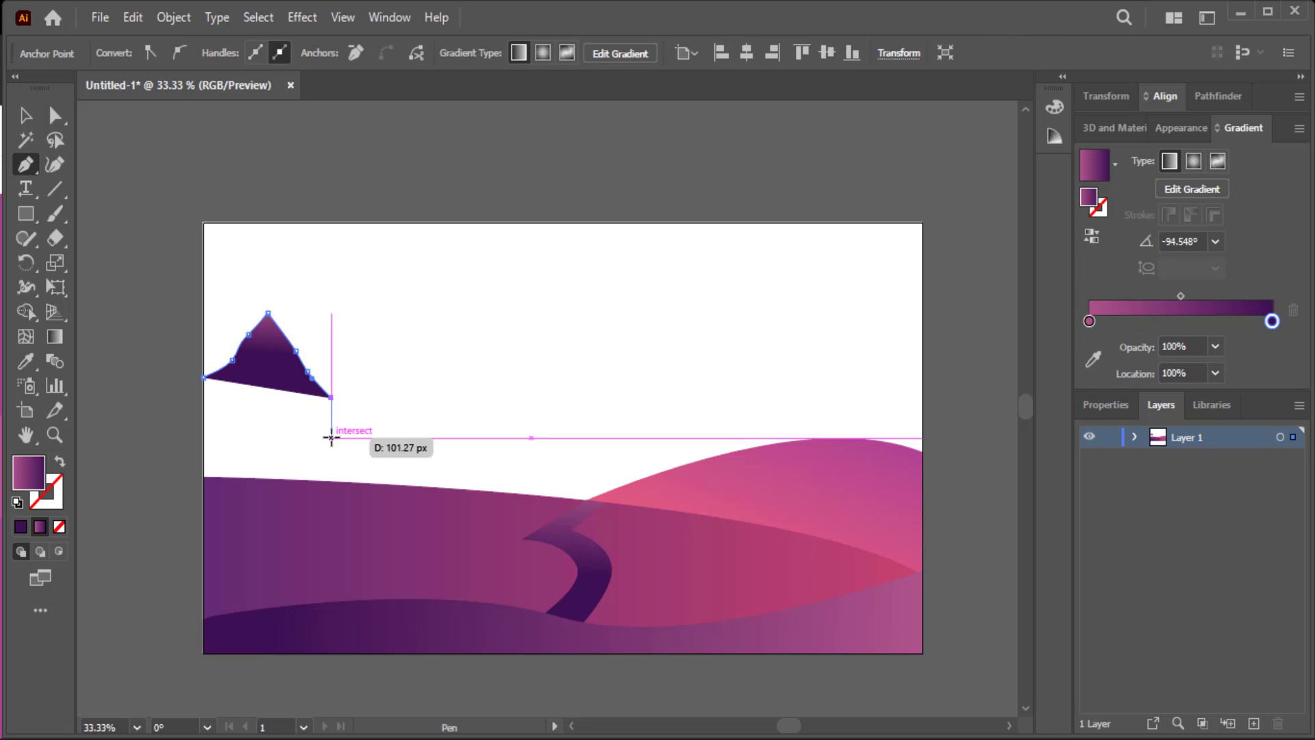
pyautogui.moveTo(332, 472); pyautogui.dragTo(343, 485)
pyautogui.click(322, 511)
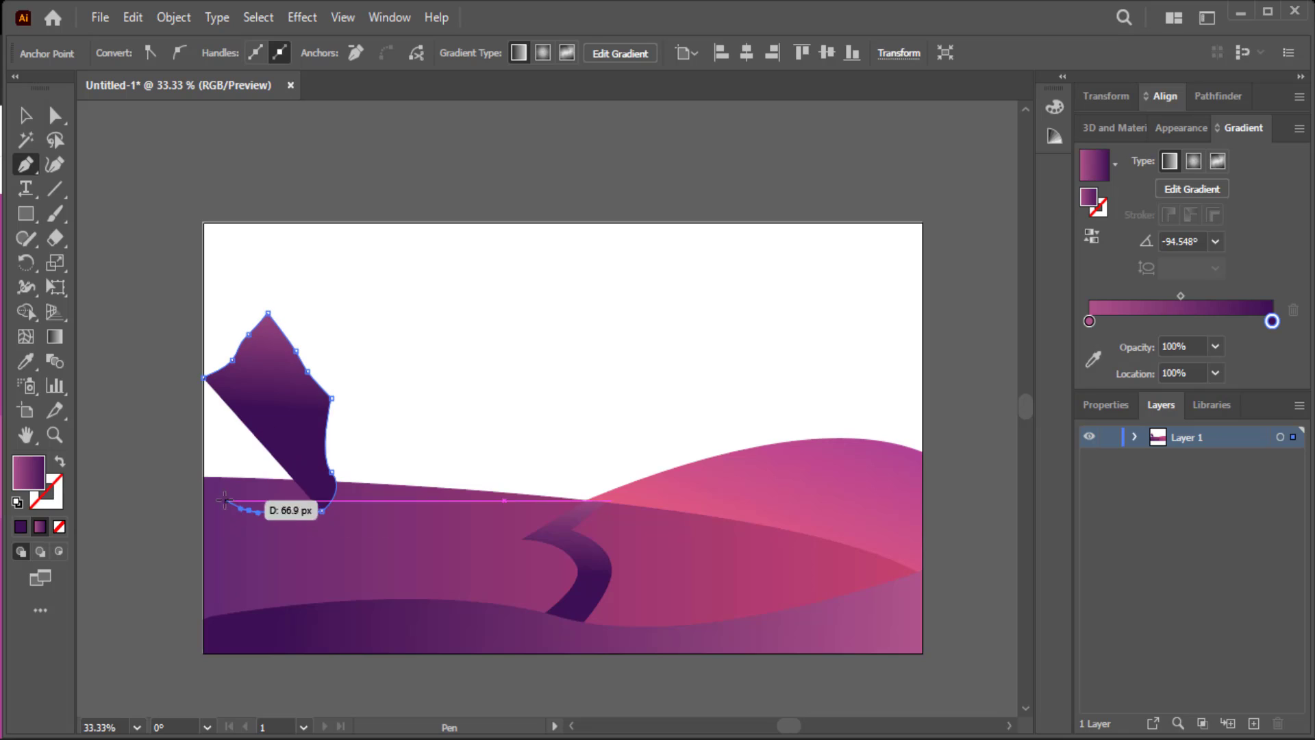
pyautogui.moveTo(249, 509); pyautogui.dragTo(241, 508)
pyautogui.click(204, 501)
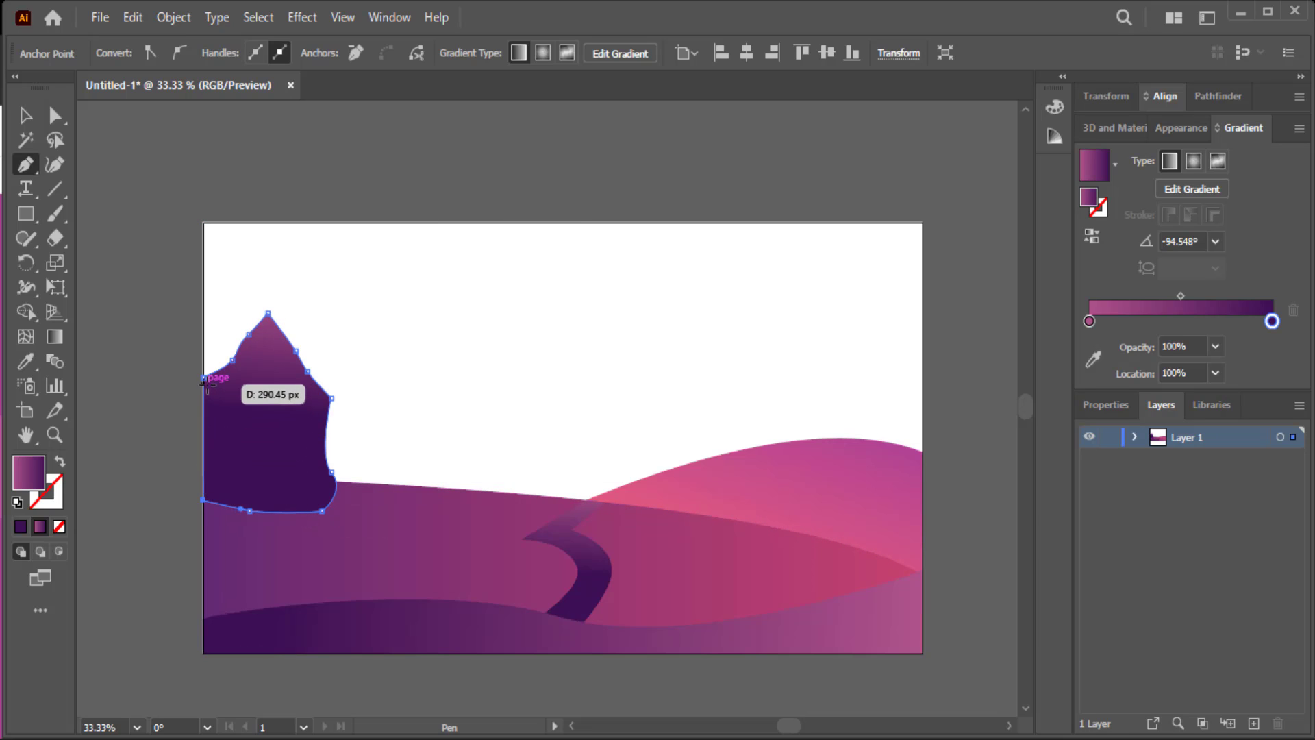
pyautogui.click(204, 380)
# - Nudge the mountain slightly and send it behind the dunes
pyautogui.click(25, 115)
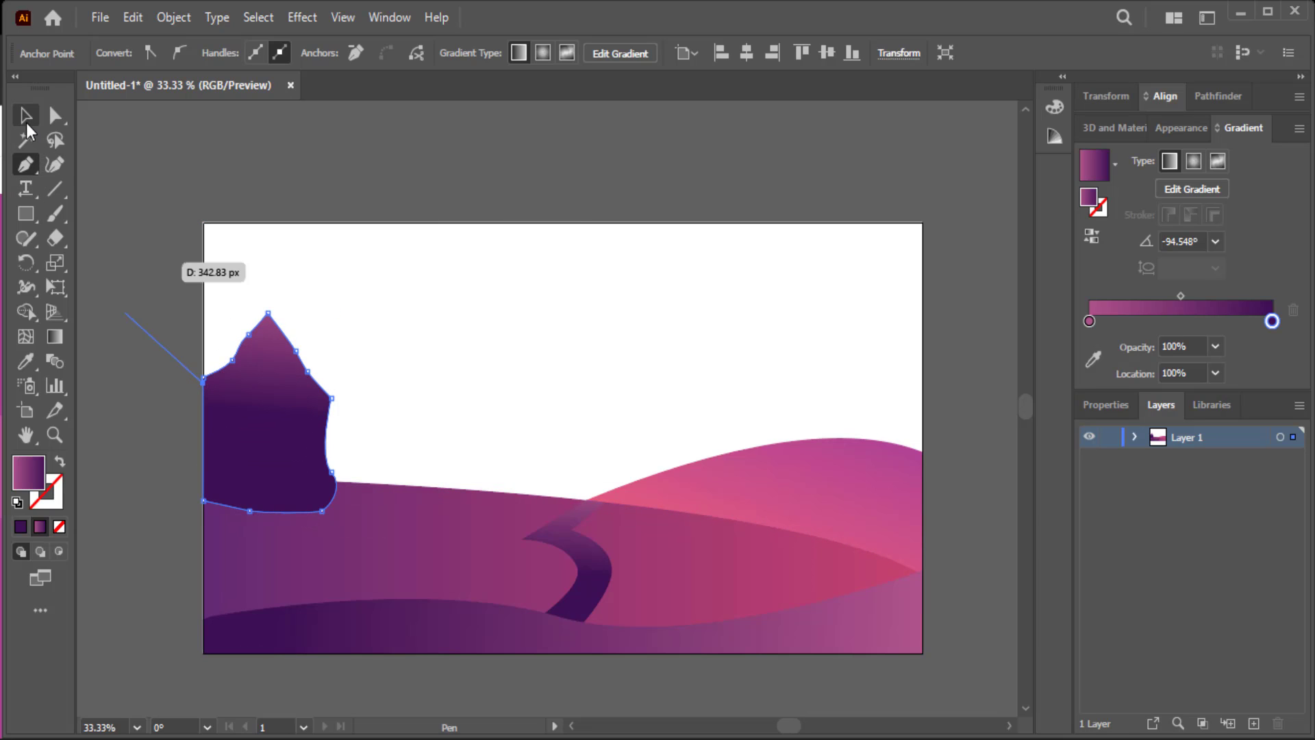
pyautogui.moveTo(263, 396); pyautogui.dragTo(263, 395)
pyautogui.rightClick(264, 396)
pyautogui.moveTo(319, 633)
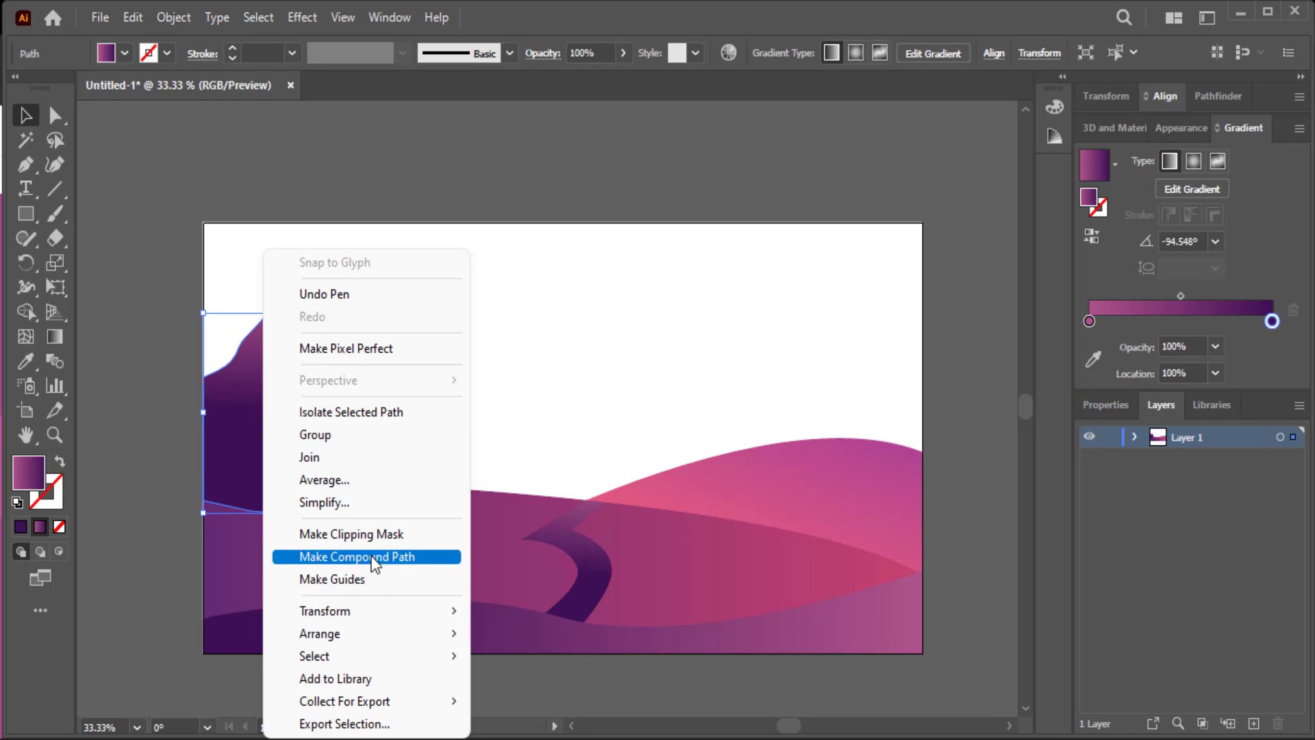
pyautogui.click(527, 701)
pyautogui.click(443, 344)
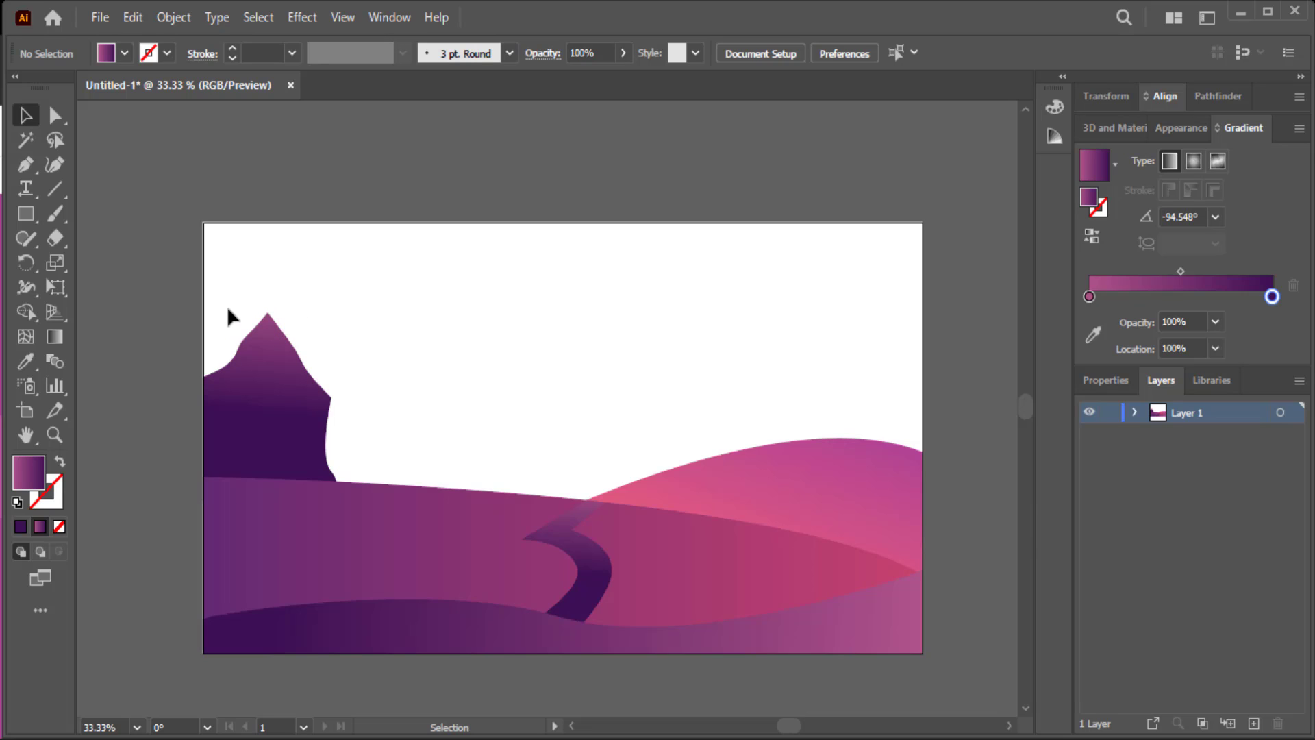
# - Pen a curved highlight blob over the right side of the left mountain
pyautogui.click(29, 172)
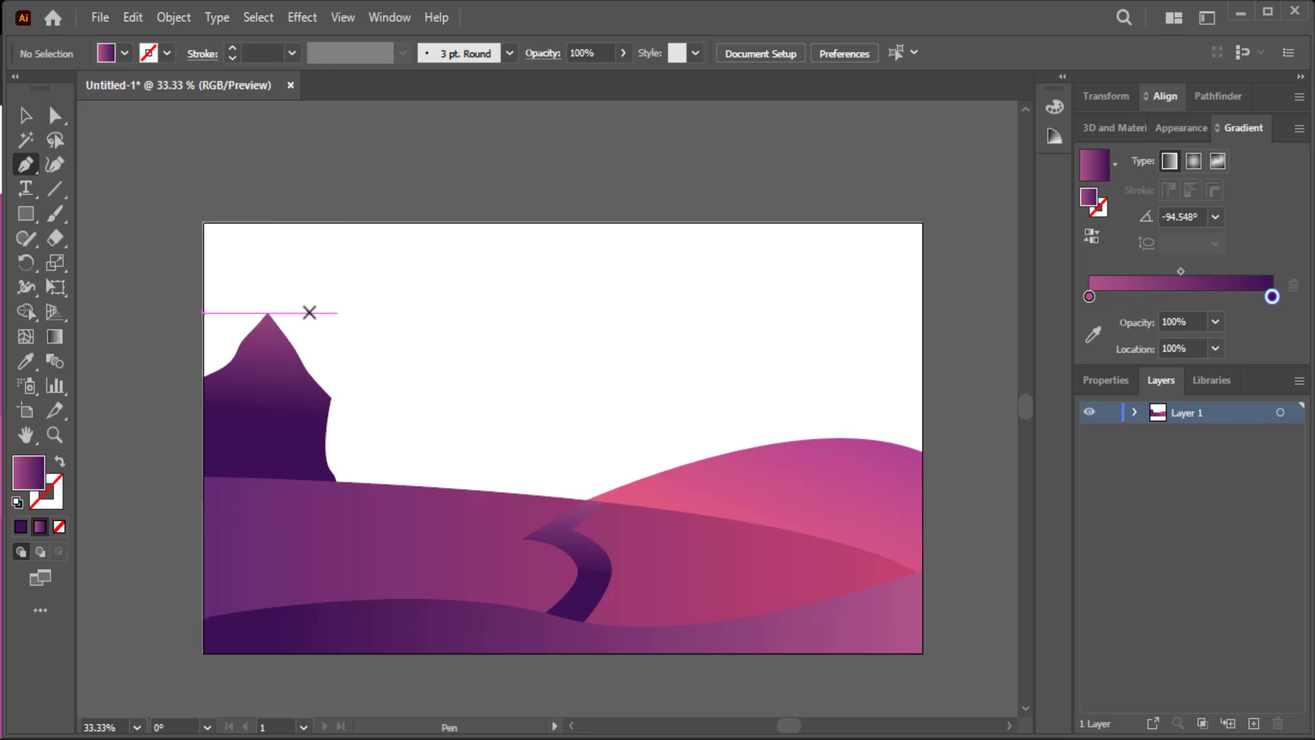
pyautogui.moveTo(293, 294); pyautogui.dragTo(285, 364)
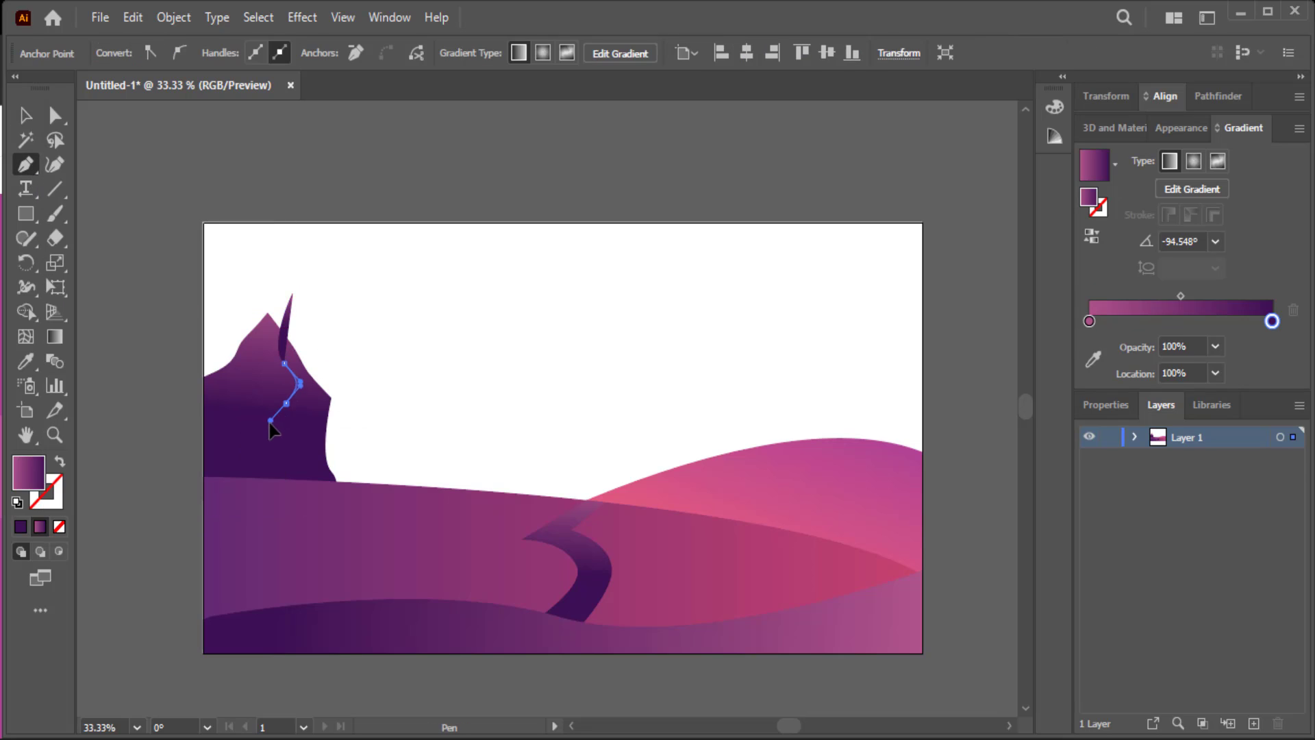
pyautogui.moveTo(278, 452); pyautogui.dragTo(296, 471)
pyautogui.click(382, 461)
pyautogui.moveTo(382, 460); pyautogui.dragTo(420, 381)
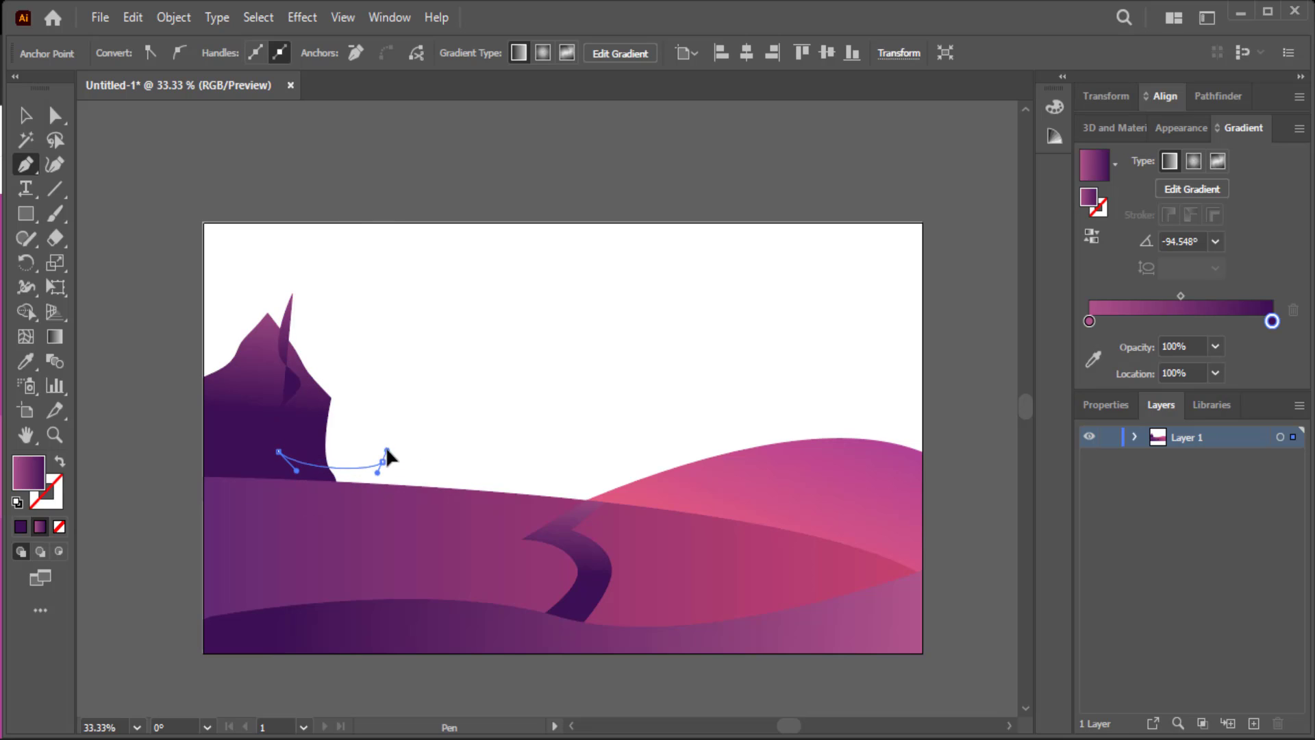
pyautogui.moveTo(398, 322); pyautogui.dragTo(349, 280)
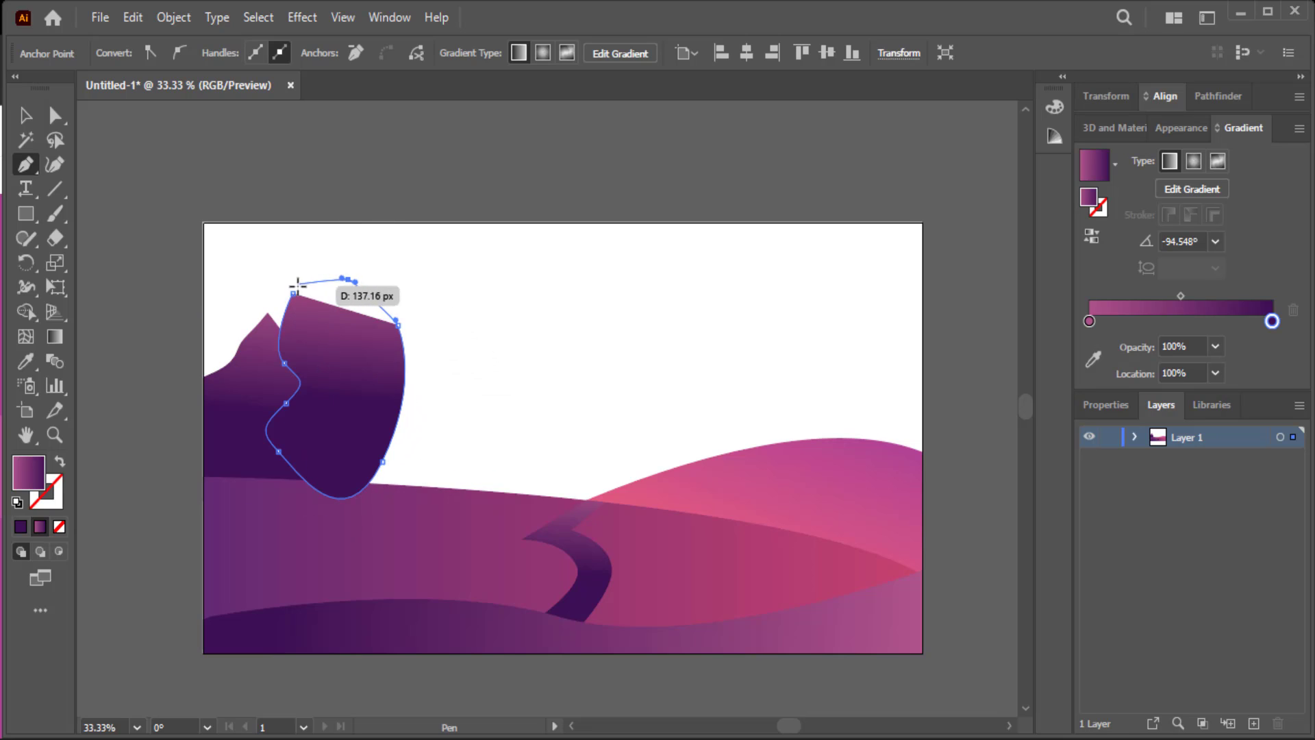
pyautogui.click(293, 294)
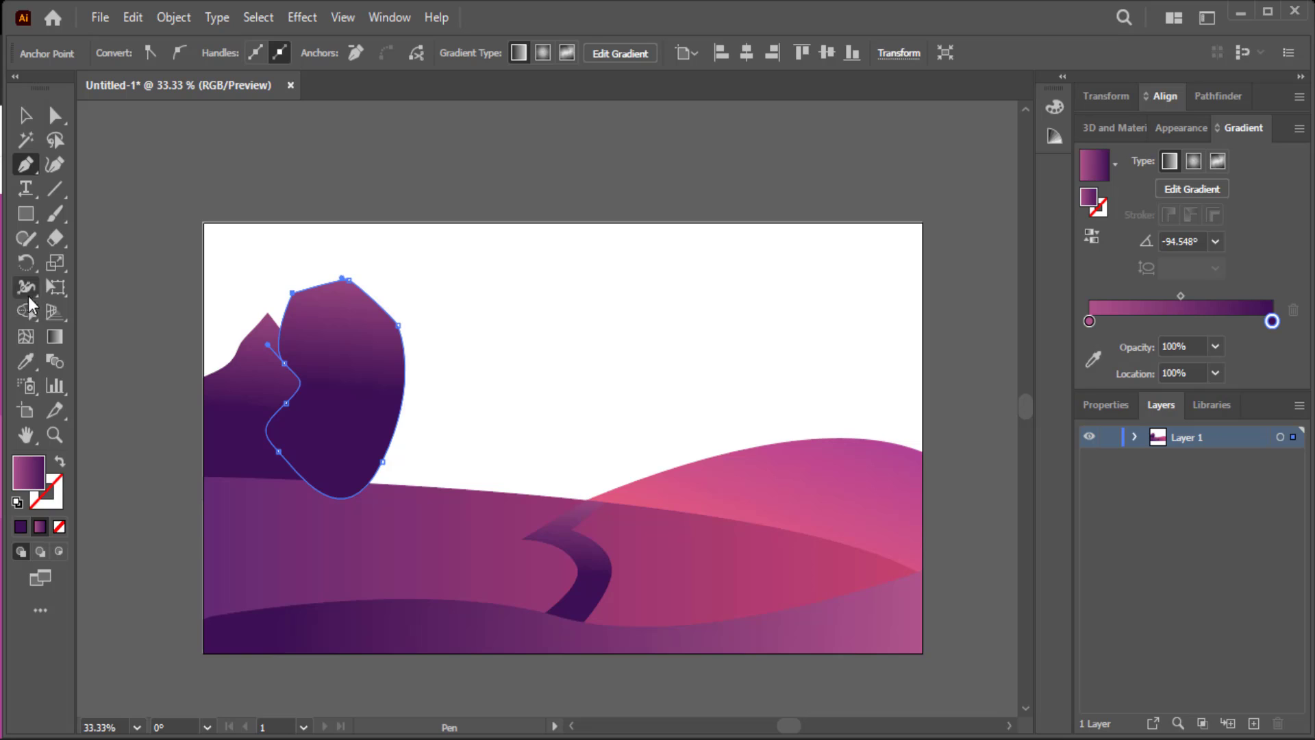
# - Fill the blob with the dunes' purple-to-pink gradient, running top to bottom
pyautogui.click(32, 360)
pyautogui.click(799, 478)
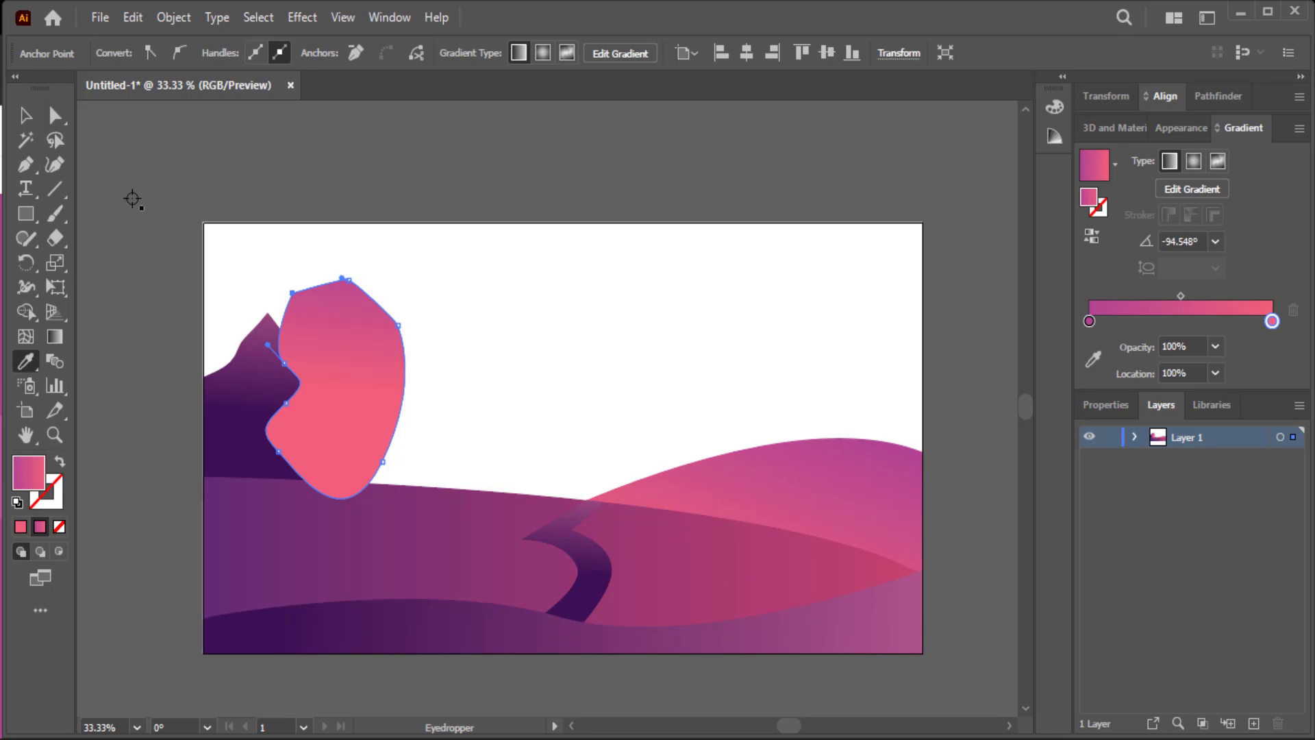
pyautogui.hotkey('ctrl', 'z')
pyautogui.click(370, 499)
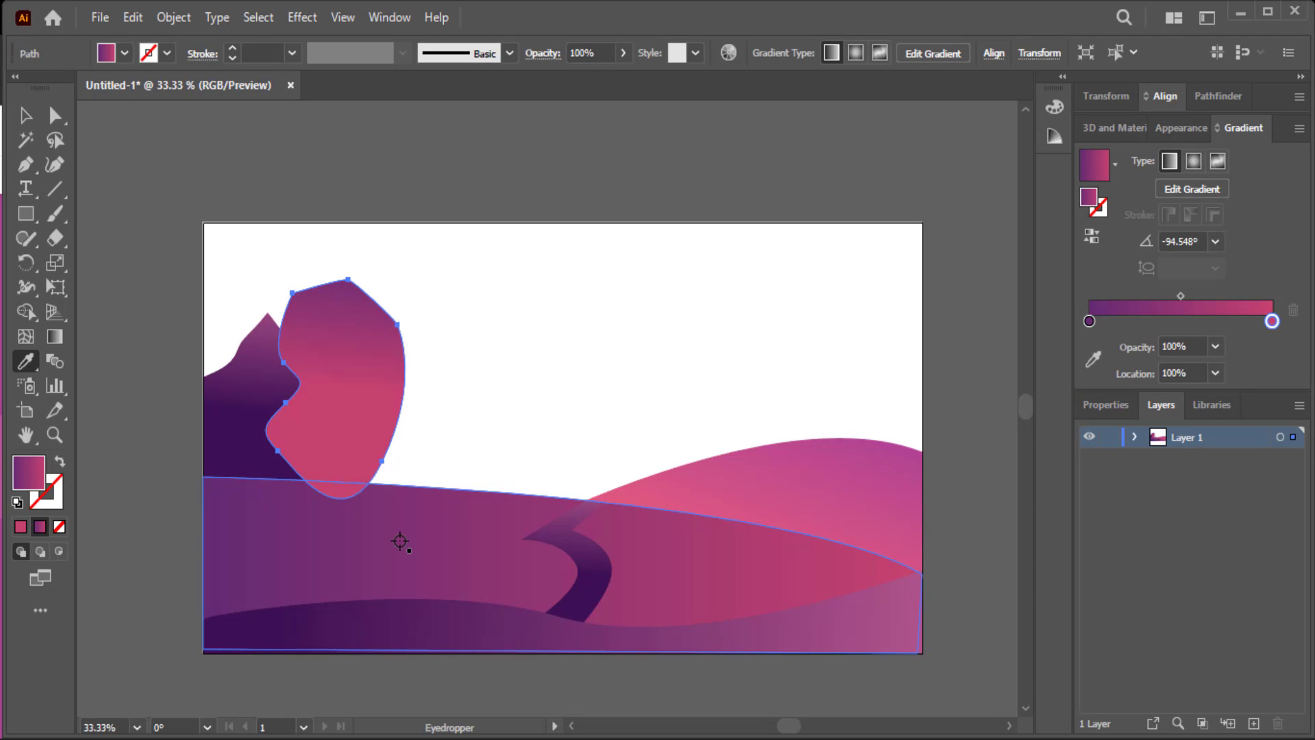
pyautogui.click(54, 337)
pyautogui.moveTo(359, 262); pyautogui.dragTo(311, 524)
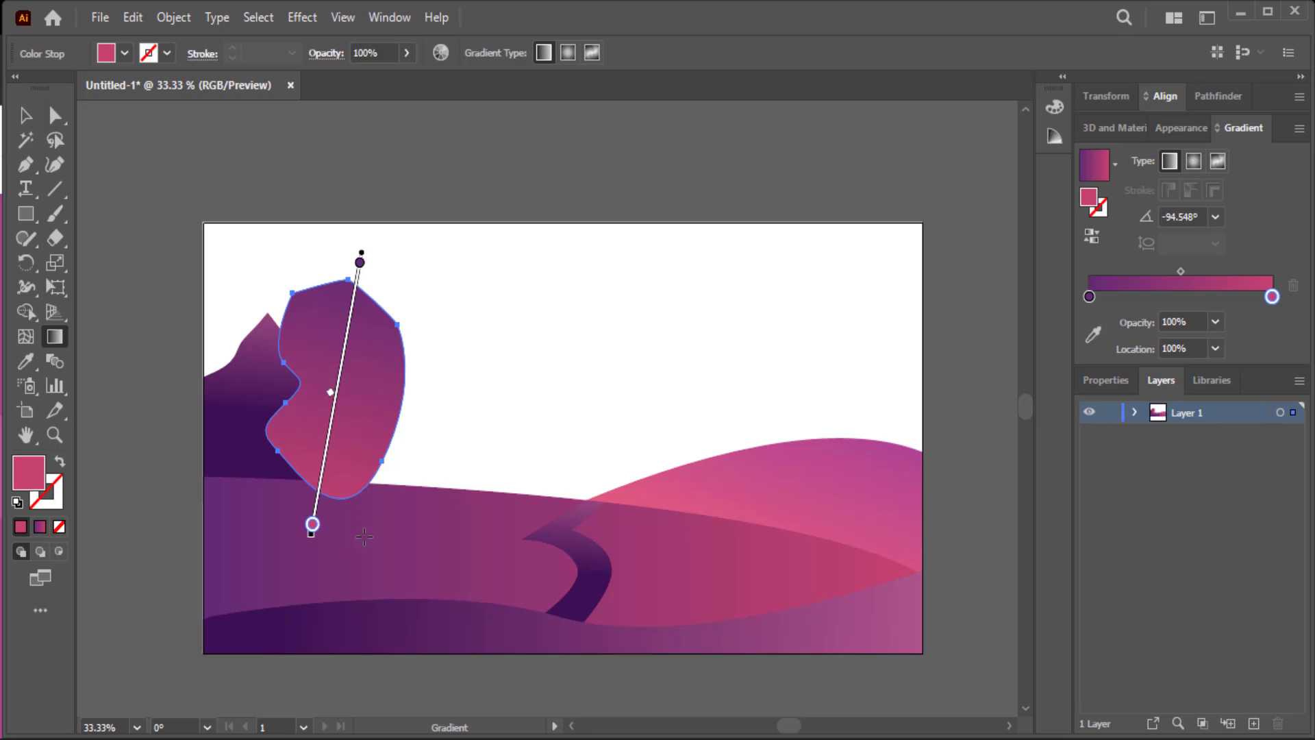
# - Trim the blob to the mountain by Alt-deleting the excess with Shape Builder
pyautogui.click(25, 115)
pyautogui.click(497, 277)
pyautogui.moveTo(523, 279)
pyautogui.mouseDown()
pyautogui.moveTo(221, 456)
pyautogui.moveTo(235, 390)
pyautogui.mouseUp()
pyautogui.press('alt')
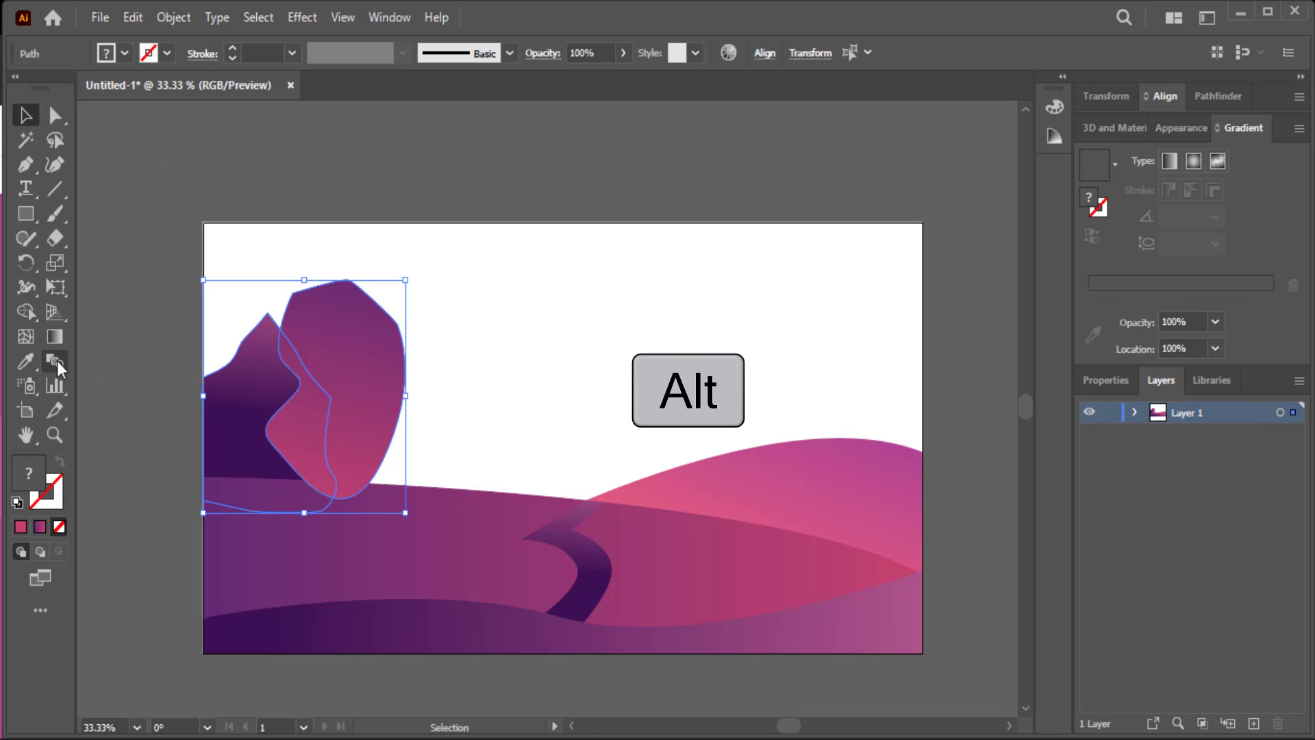
pyautogui.click(26, 313)
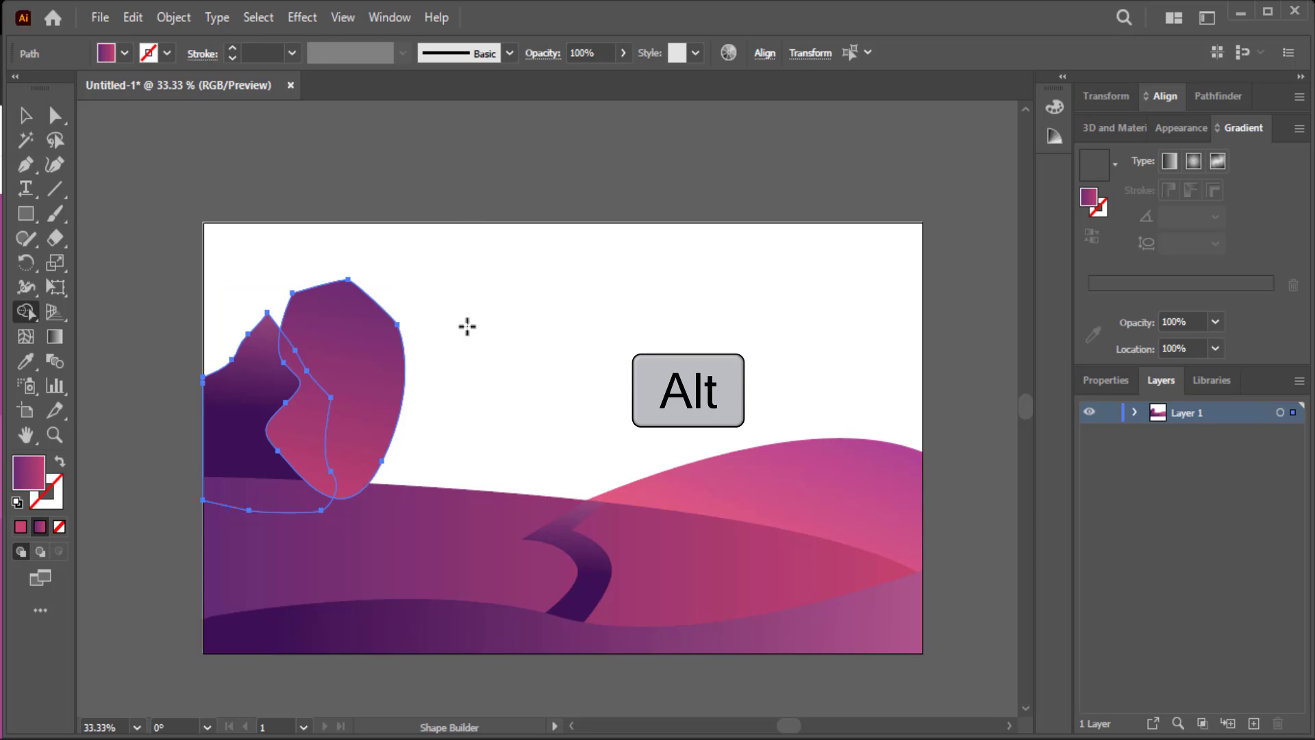
pyautogui.moveTo(393, 371); pyautogui.dragTo(390, 373)
# - Send the mountain pieces behind the dunes
pyautogui.click(26, 115)
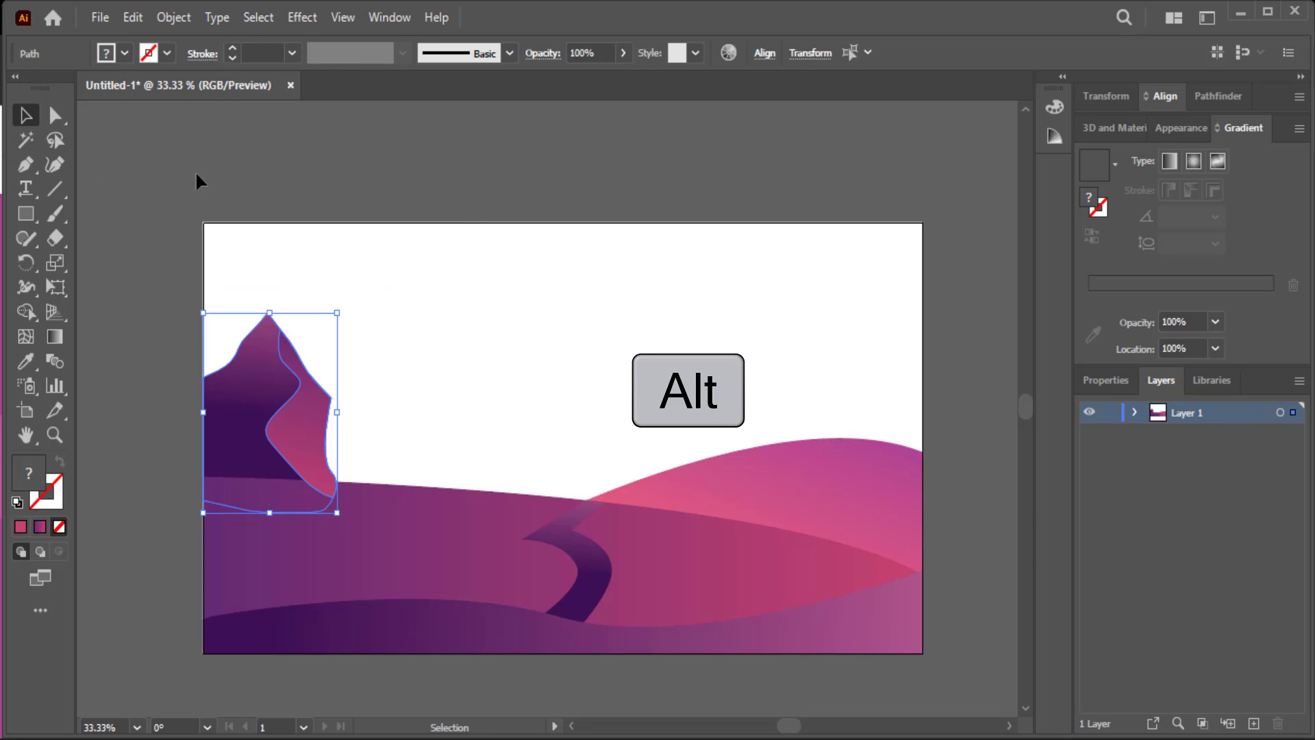
pyautogui.click(195, 170)
pyautogui.moveTo(280, 324)
pyautogui.mouseDown()
pyautogui.moveTo(281, 430)
pyautogui.moveTo(267, 431)
pyautogui.mouseUp()
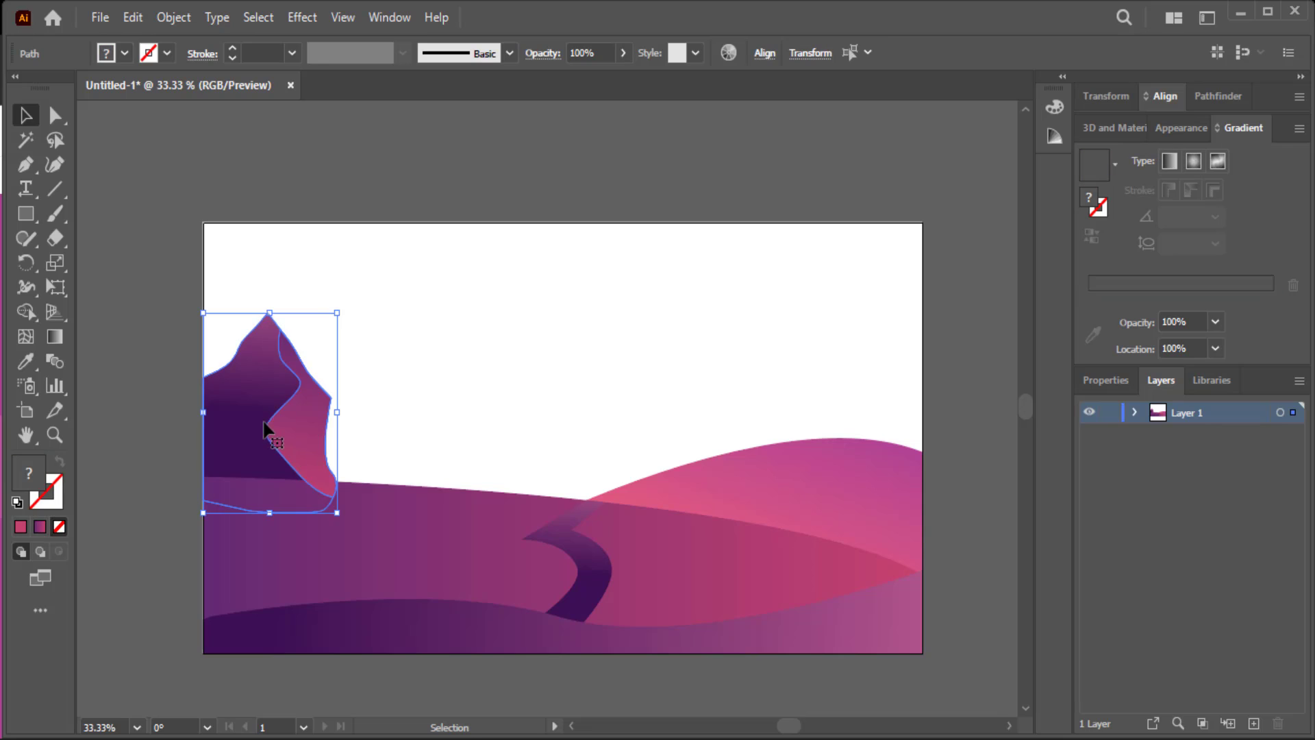
pyautogui.rightClick(268, 431)
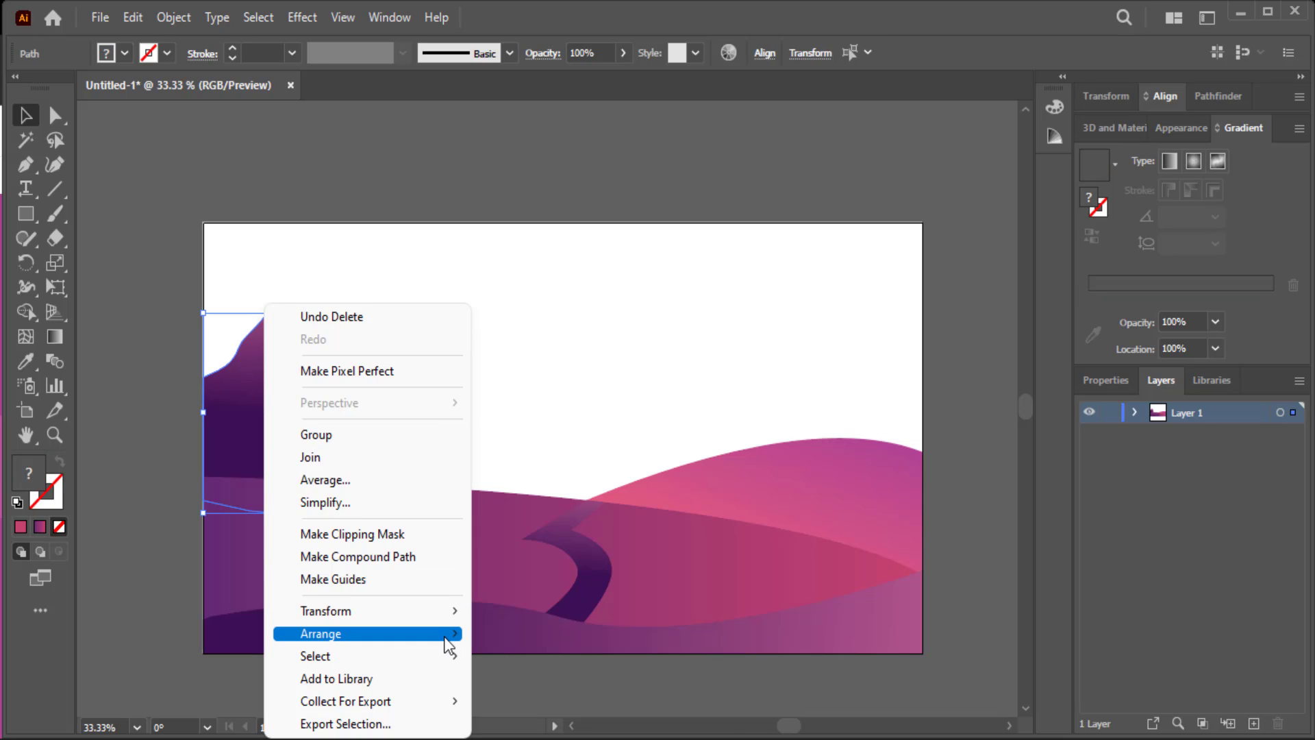
pyautogui.click(505, 705)
pyautogui.click(463, 295)
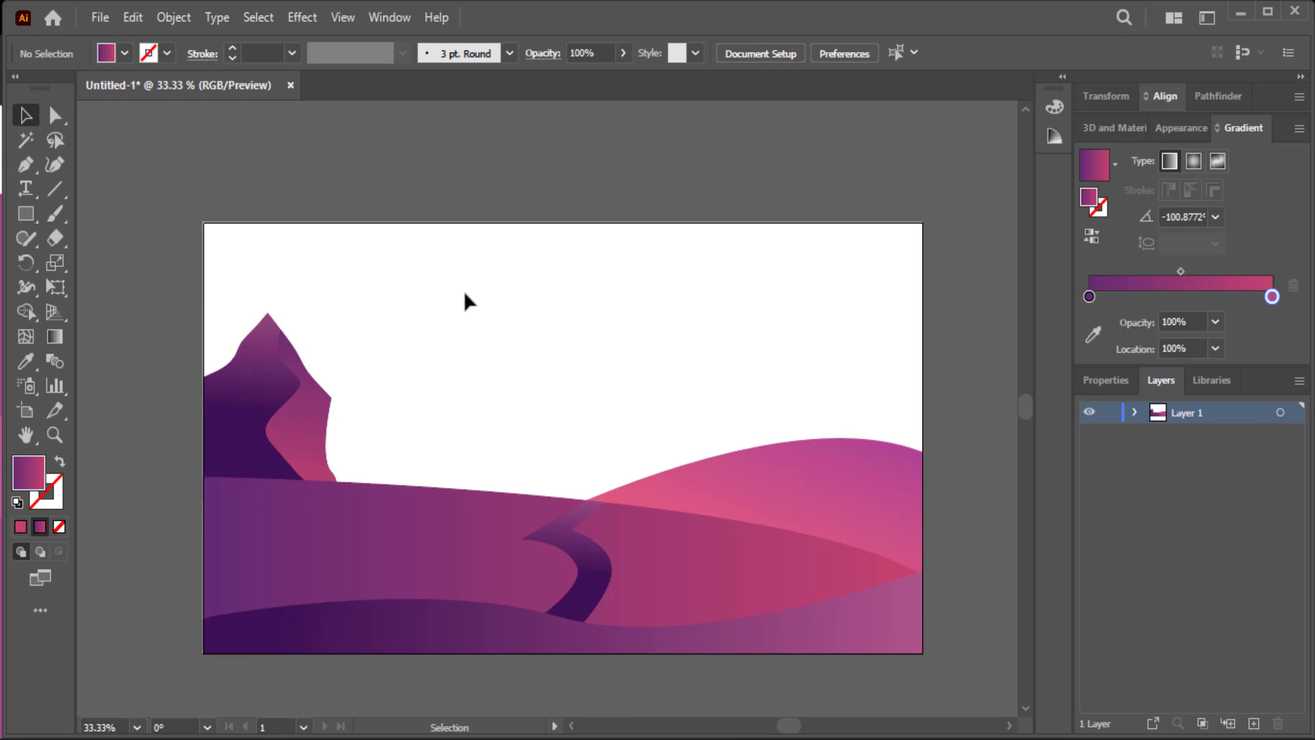
# - Lower the highlight facet's opacity to 54%
pyautogui.click(312, 444)
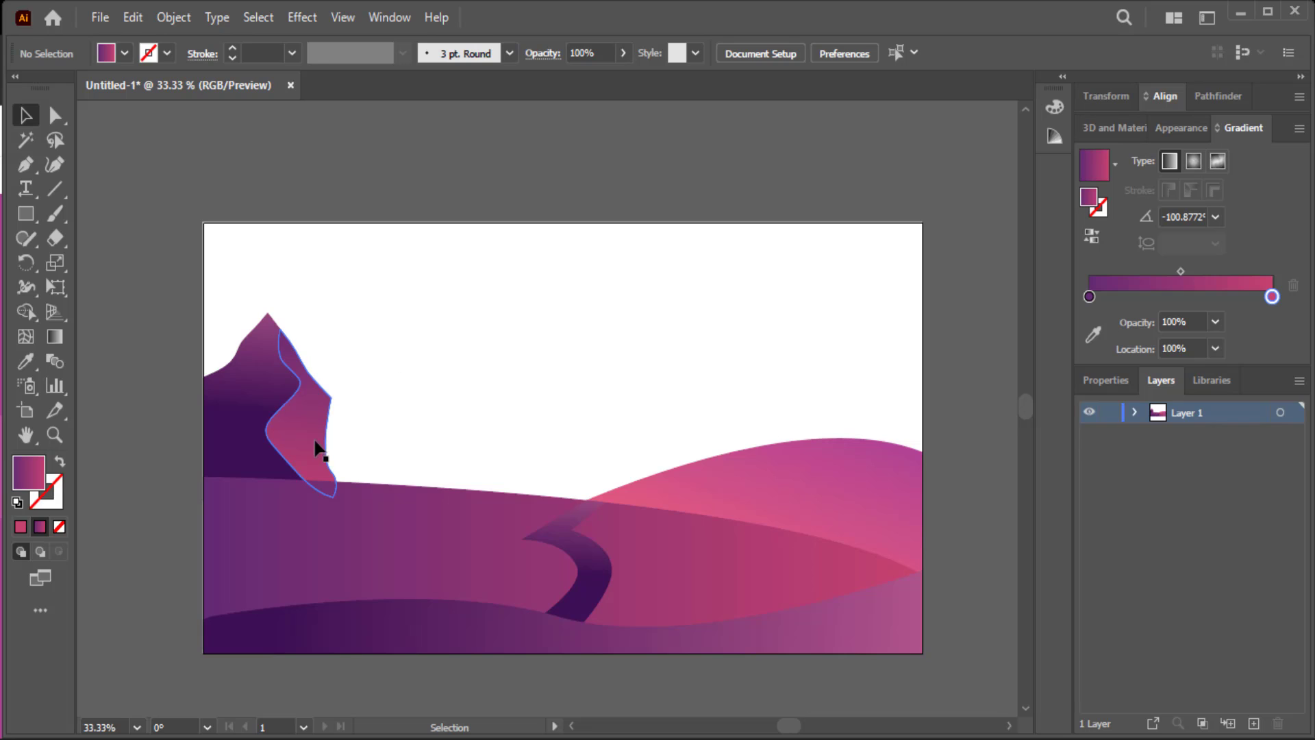
pyautogui.click(622, 53)
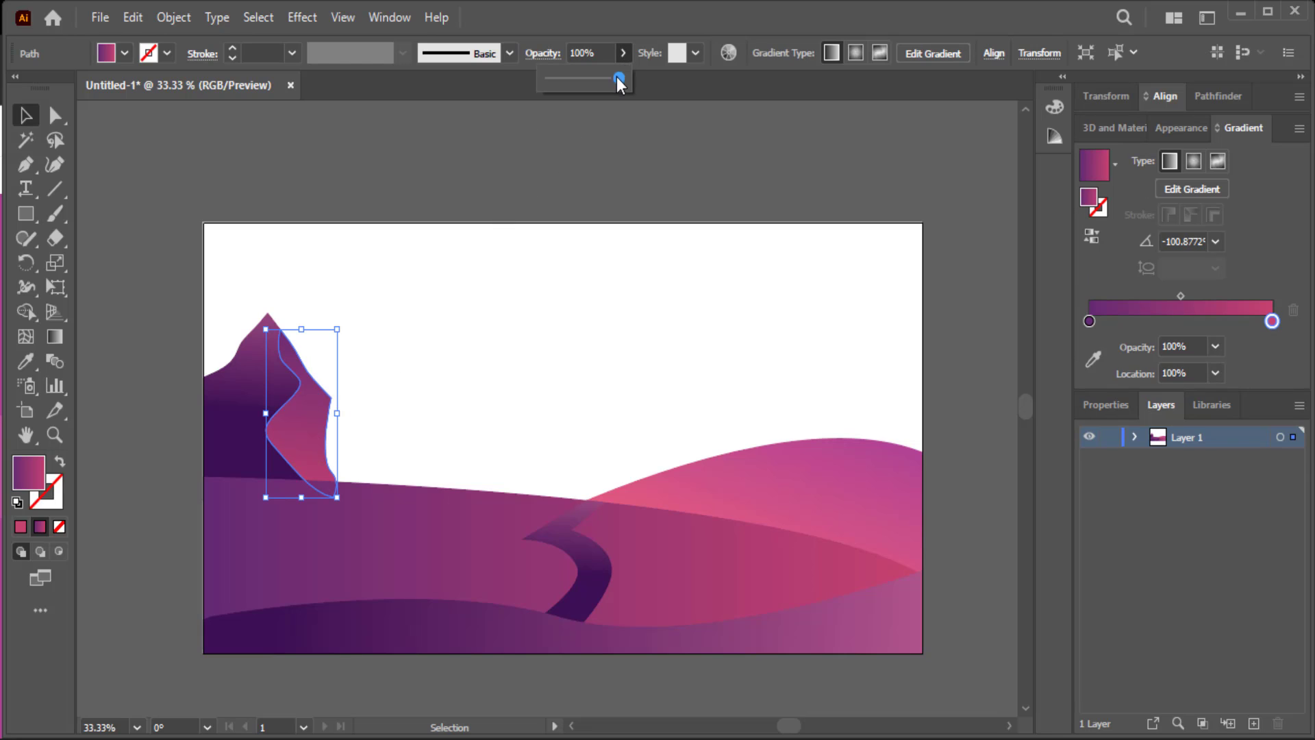
pyautogui.moveTo(617, 78); pyautogui.dragTo(587, 79)
pyautogui.click(540, 230)
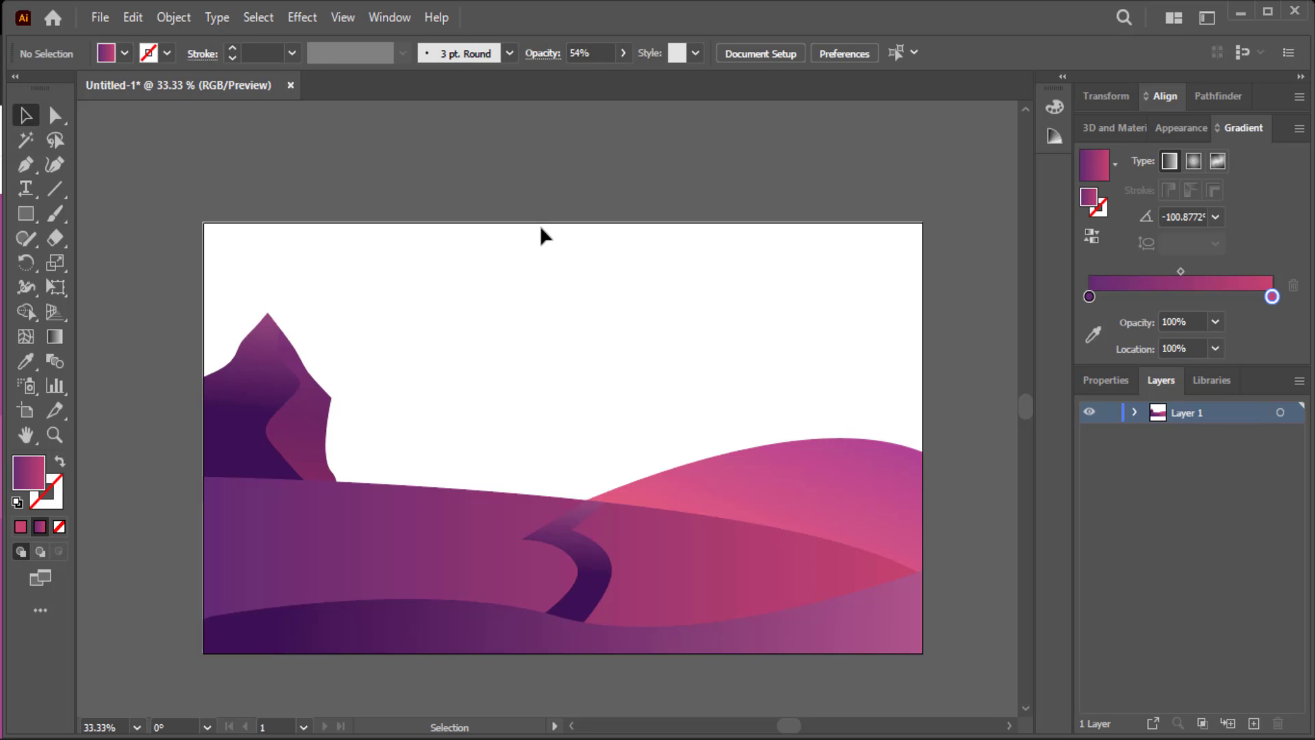
# - Pen the second mountain from the first one's slope up to a taller jagged peak
pyautogui.press('p')
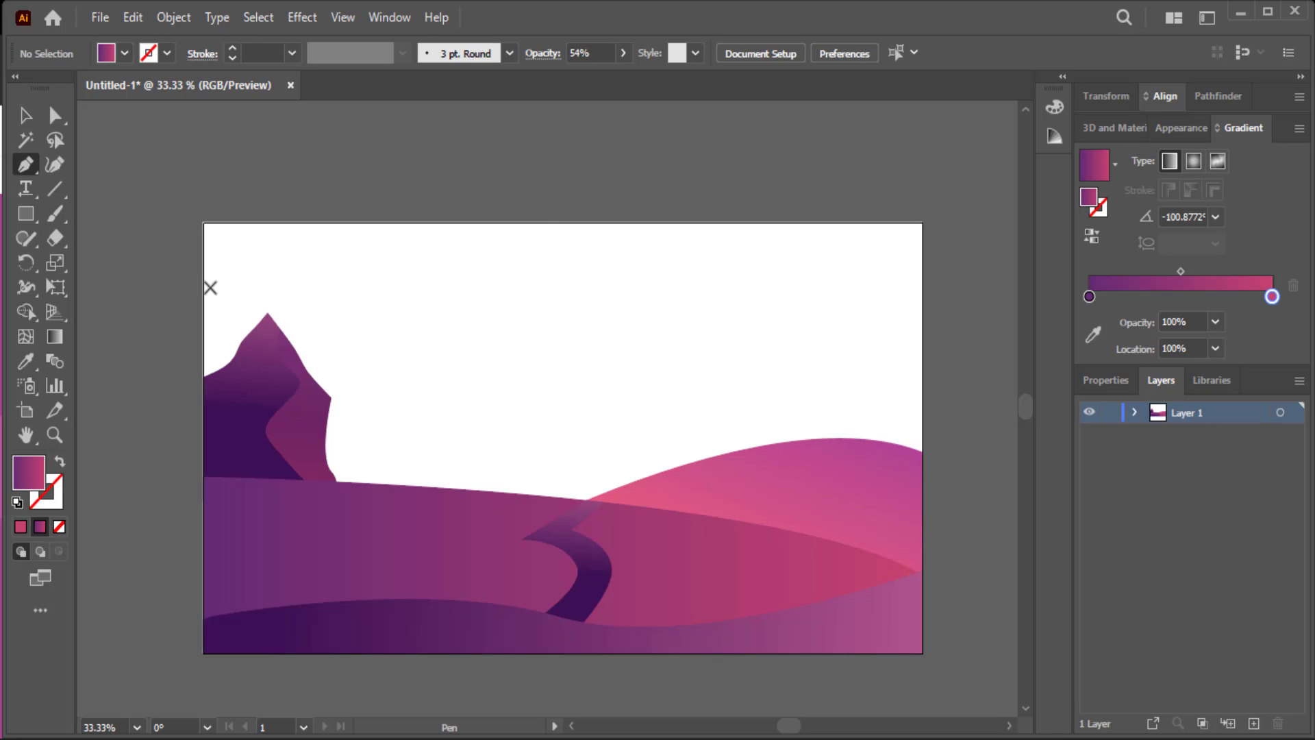
pyautogui.click(261, 408)
pyautogui.click(356, 316)
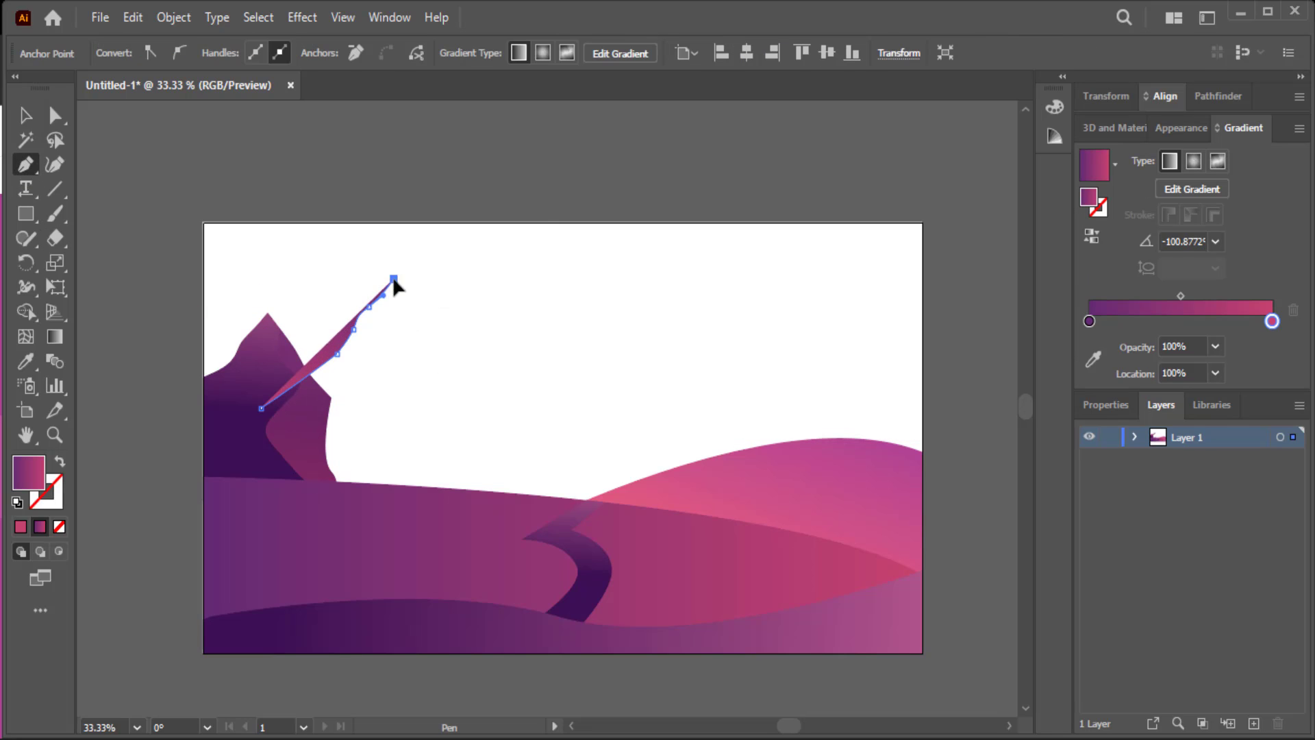
pyautogui.click(394, 279)
pyautogui.click(420, 314)
pyautogui.click(418, 338)
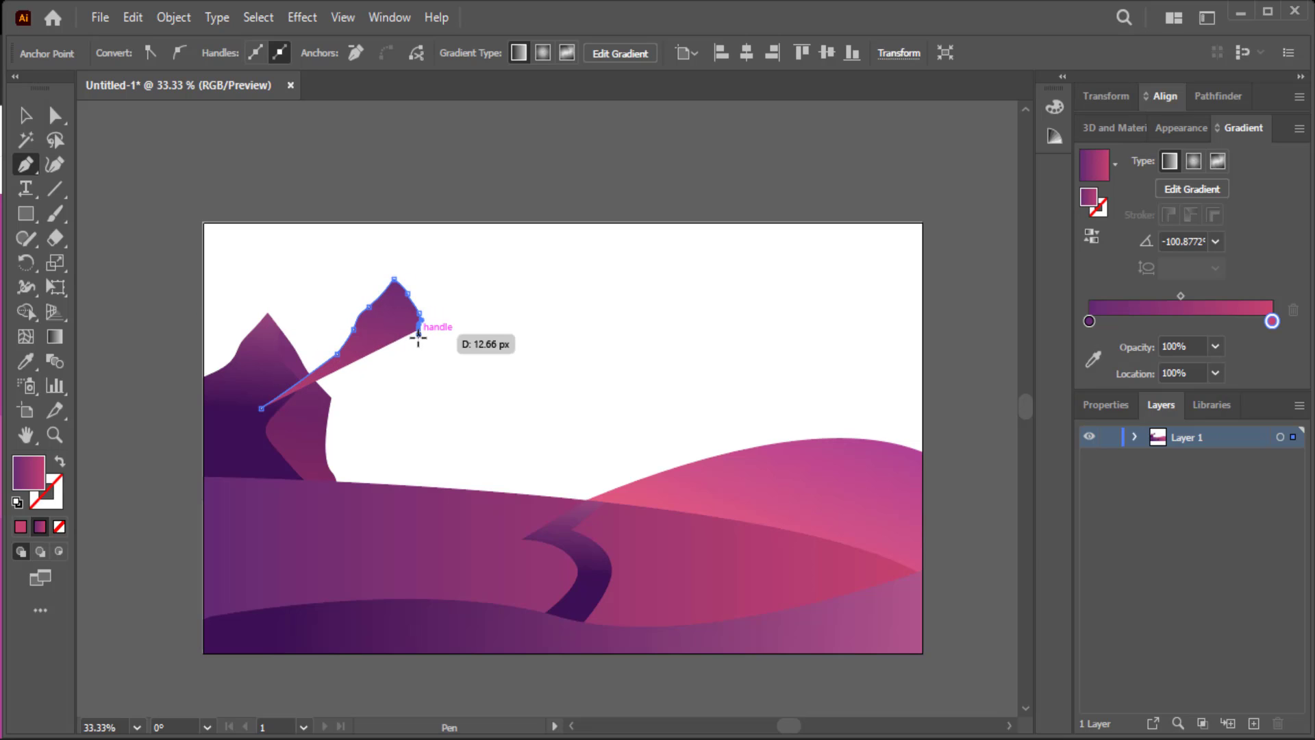
pyautogui.click(438, 369)
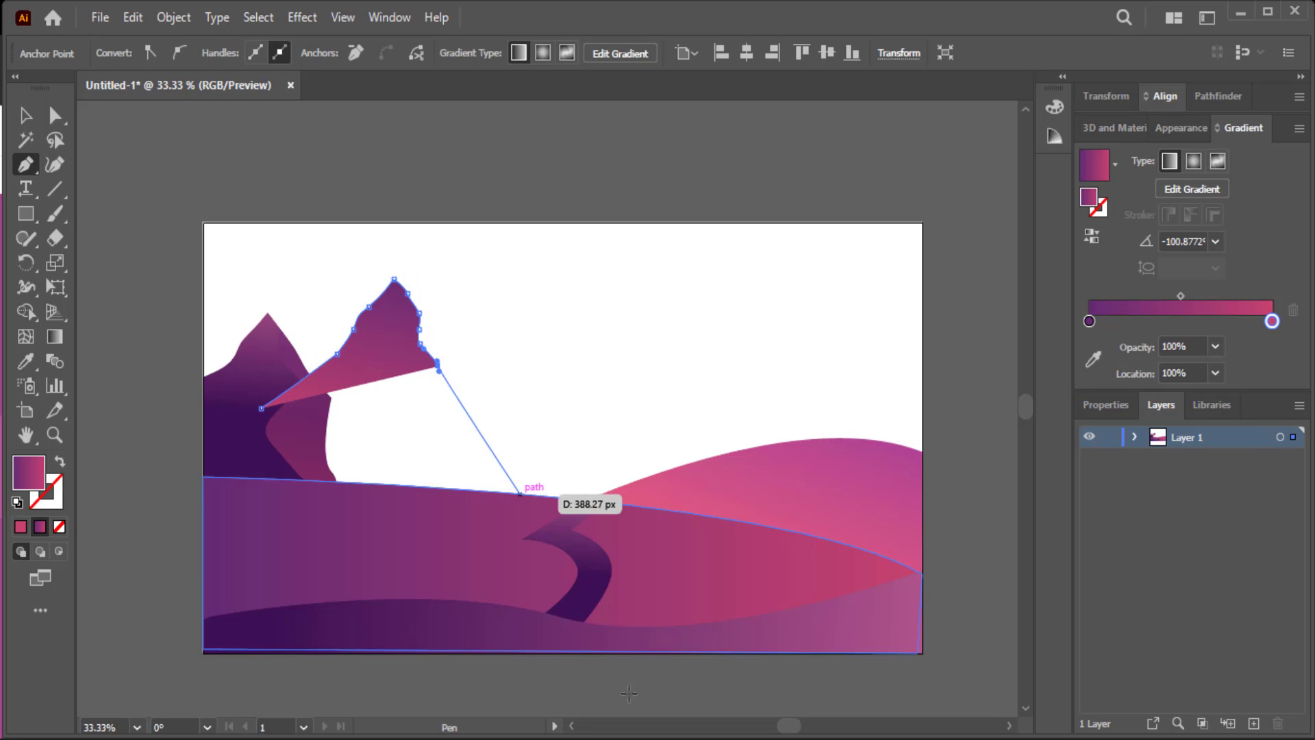
# - Finish the second mountain's right slope and base along the dunes, closing the shape
pyautogui.click(478, 437)
pyautogui.click(488, 464)
pyautogui.moveTo(516, 497); pyautogui.dragTo(521, 505)
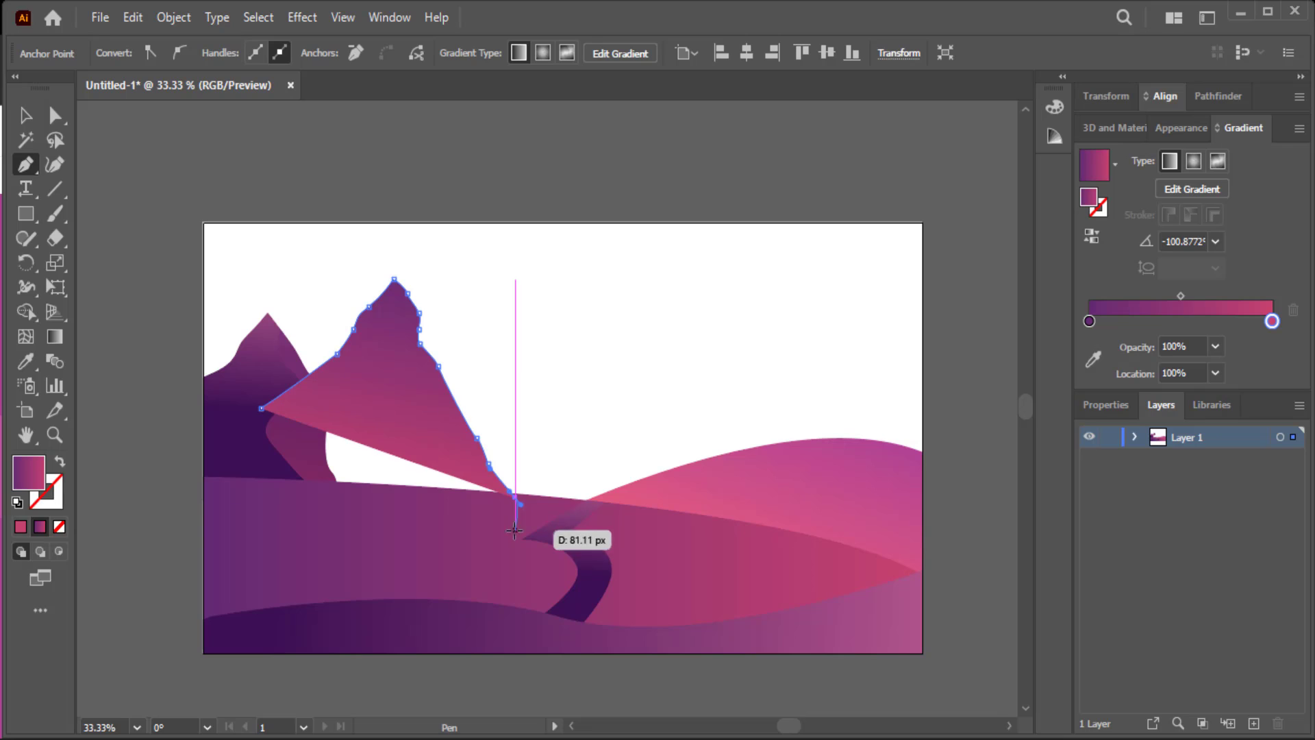
pyautogui.click(375, 536)
pyautogui.click(302, 528)
pyautogui.click(239, 525)
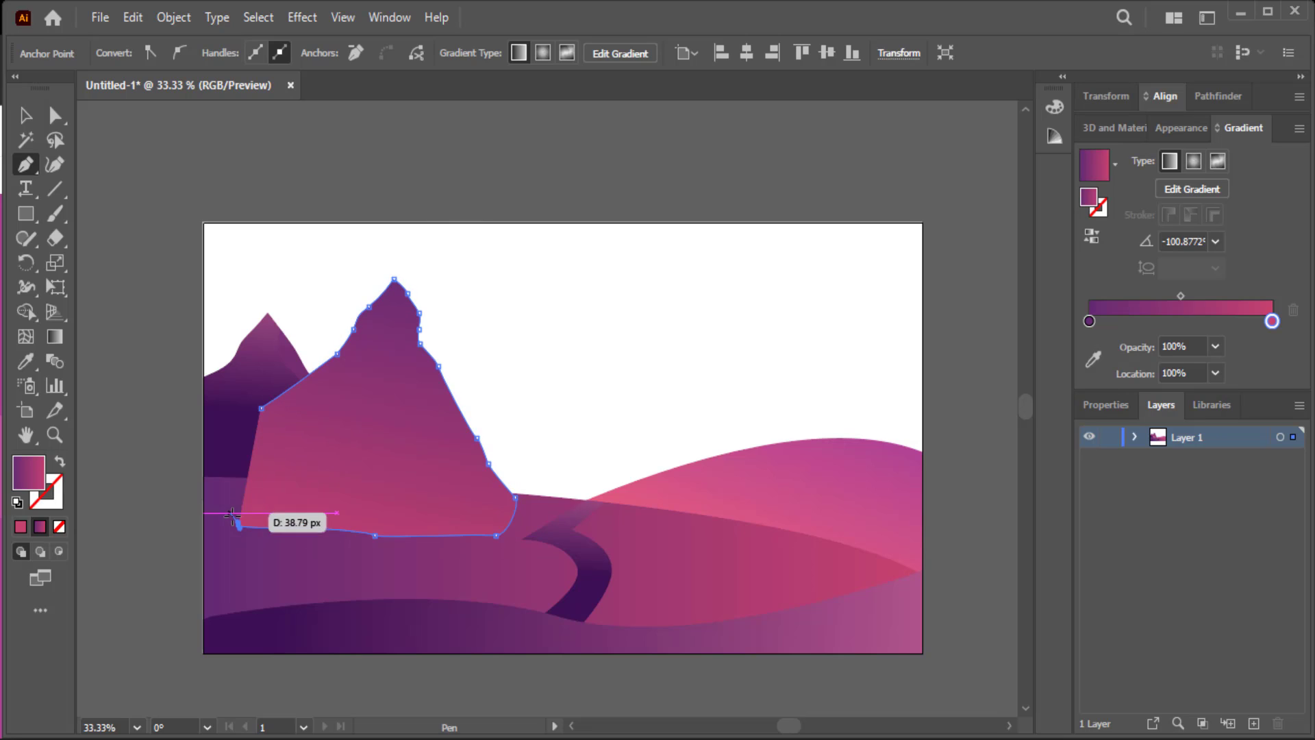
pyautogui.click(260, 407)
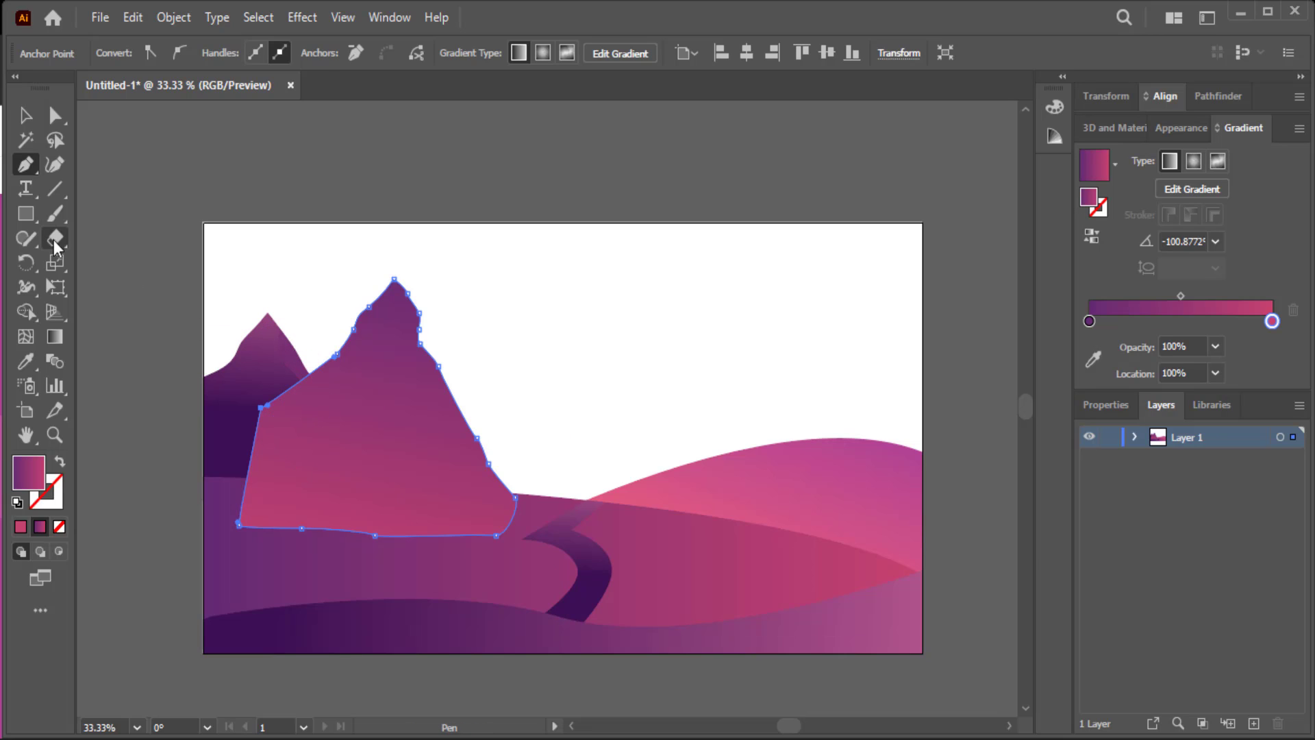
# - Send the new mountain backward behind the first mountain and the dunes
pyautogui.click(25, 115)
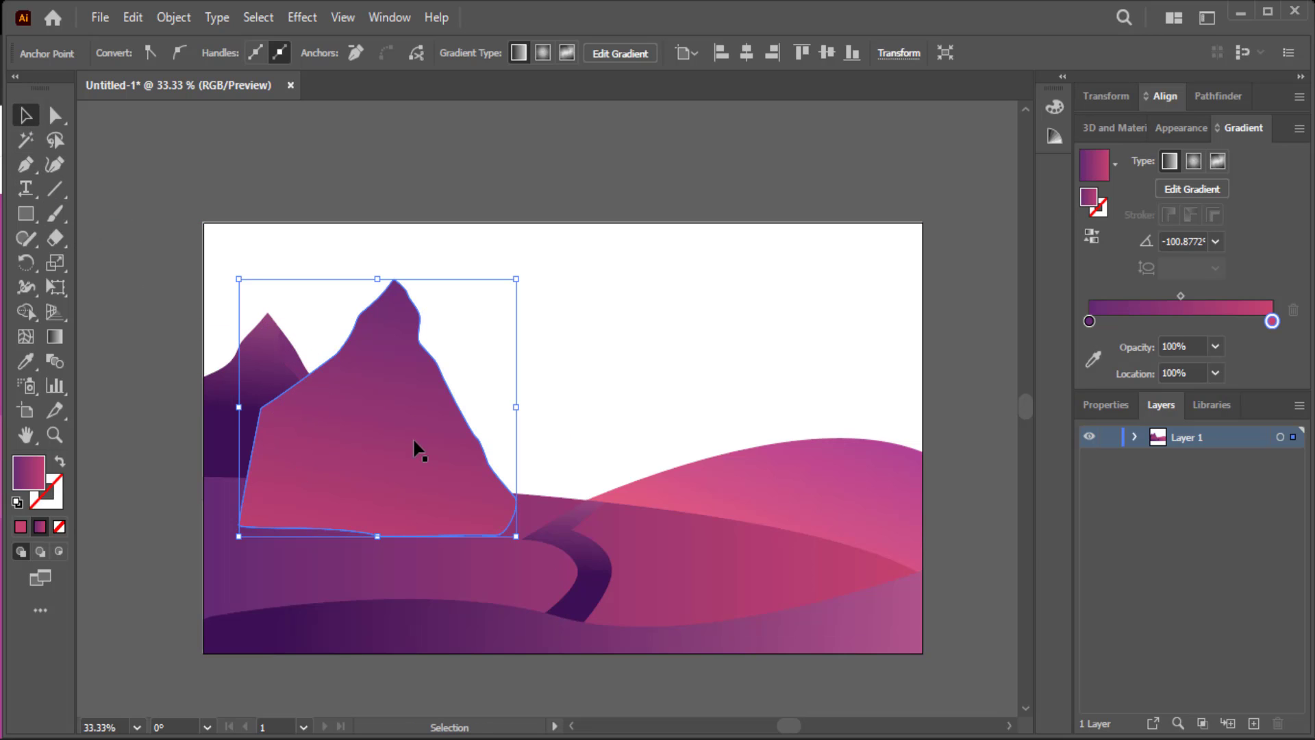
pyautogui.rightClick(407, 434)
pyautogui.moveTo(465, 633)
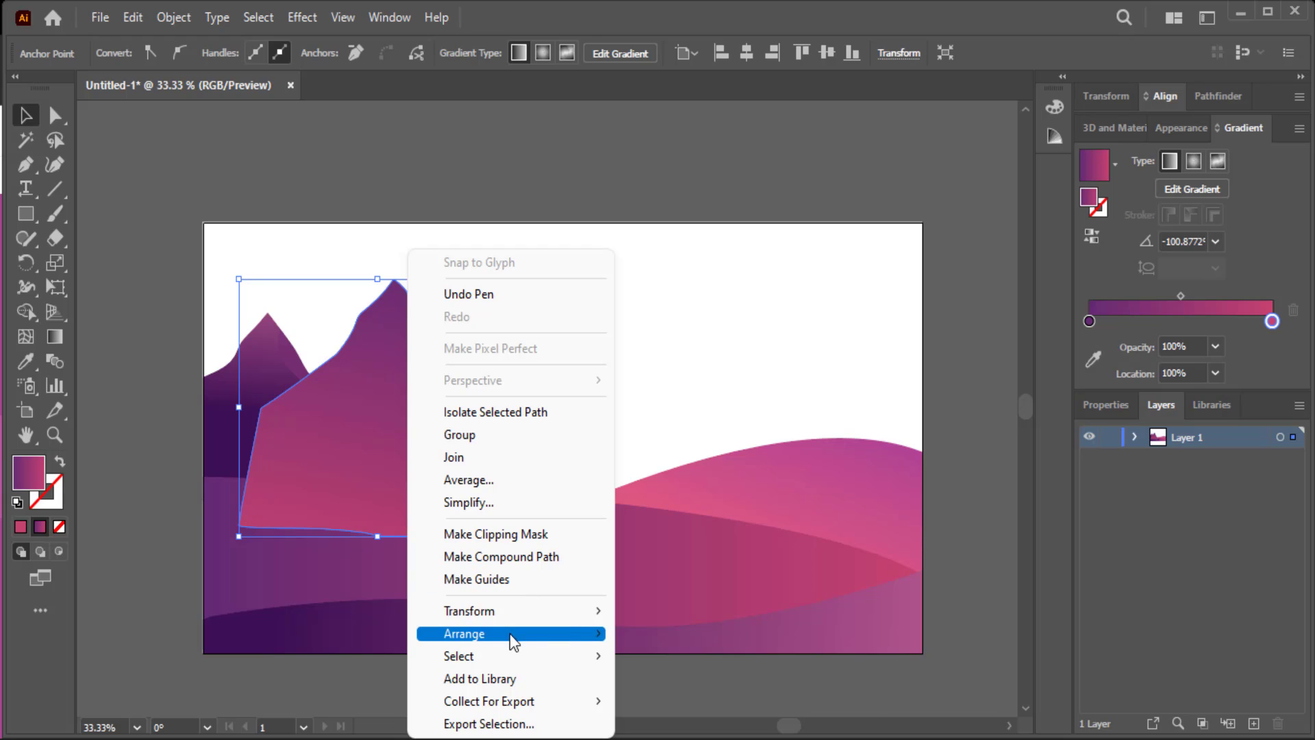
pyautogui.click(677, 684)
pyautogui.click(626, 282)
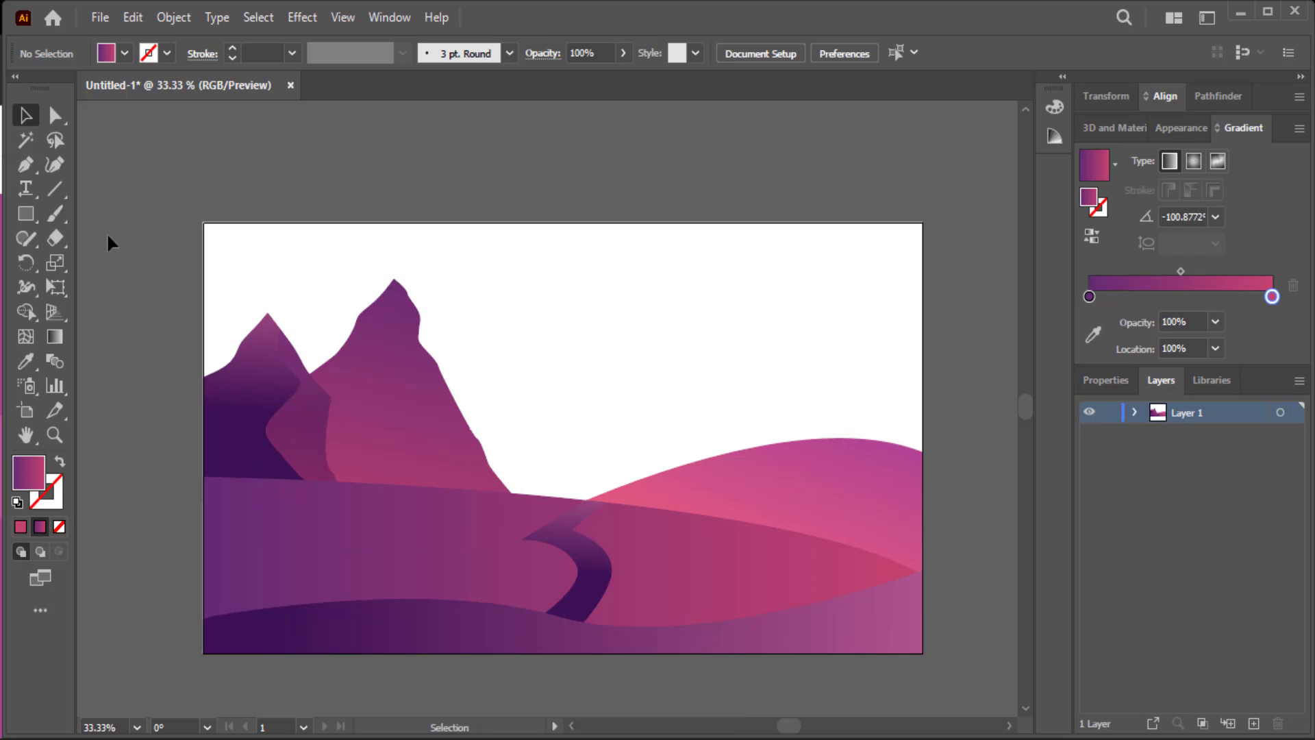
pyautogui.click(26, 167)
# - Pen a zigzag highlight outline down the tall mountain's face to its base
pyautogui.click(377, 257)
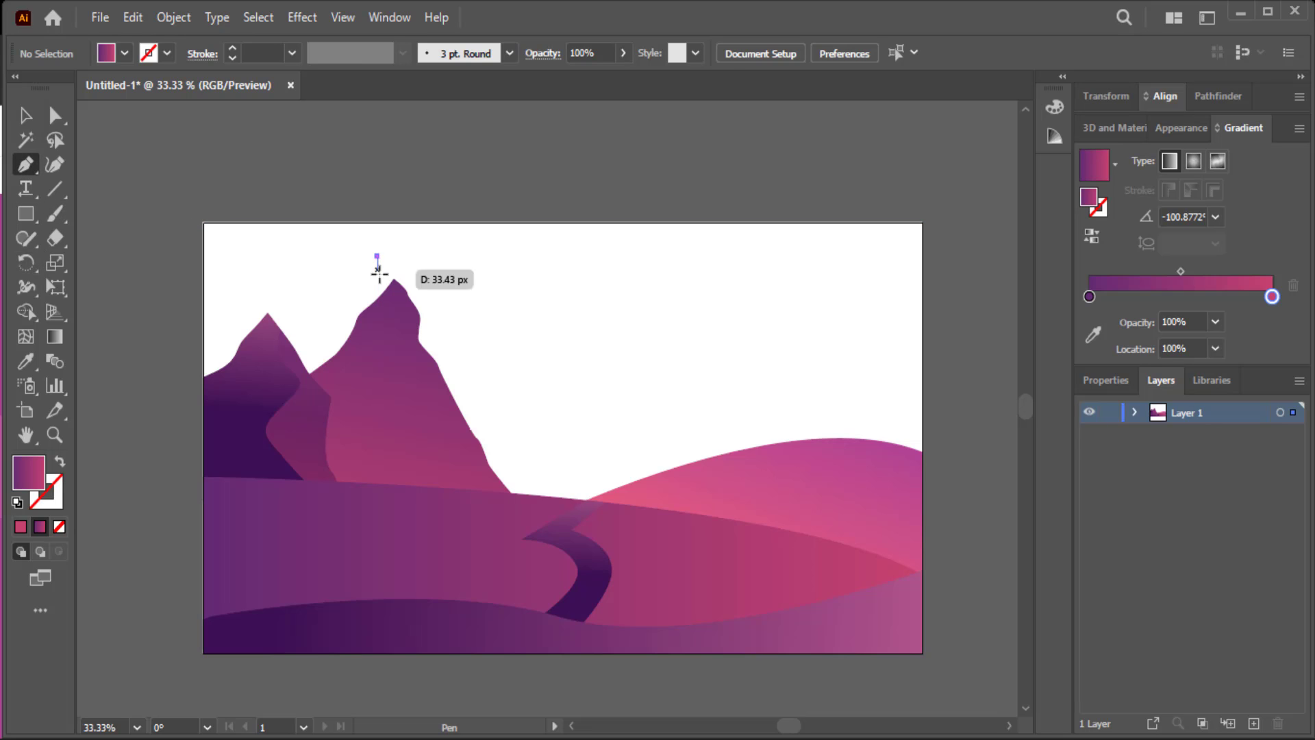
pyautogui.moveTo(385, 291); pyautogui.dragTo(381, 384)
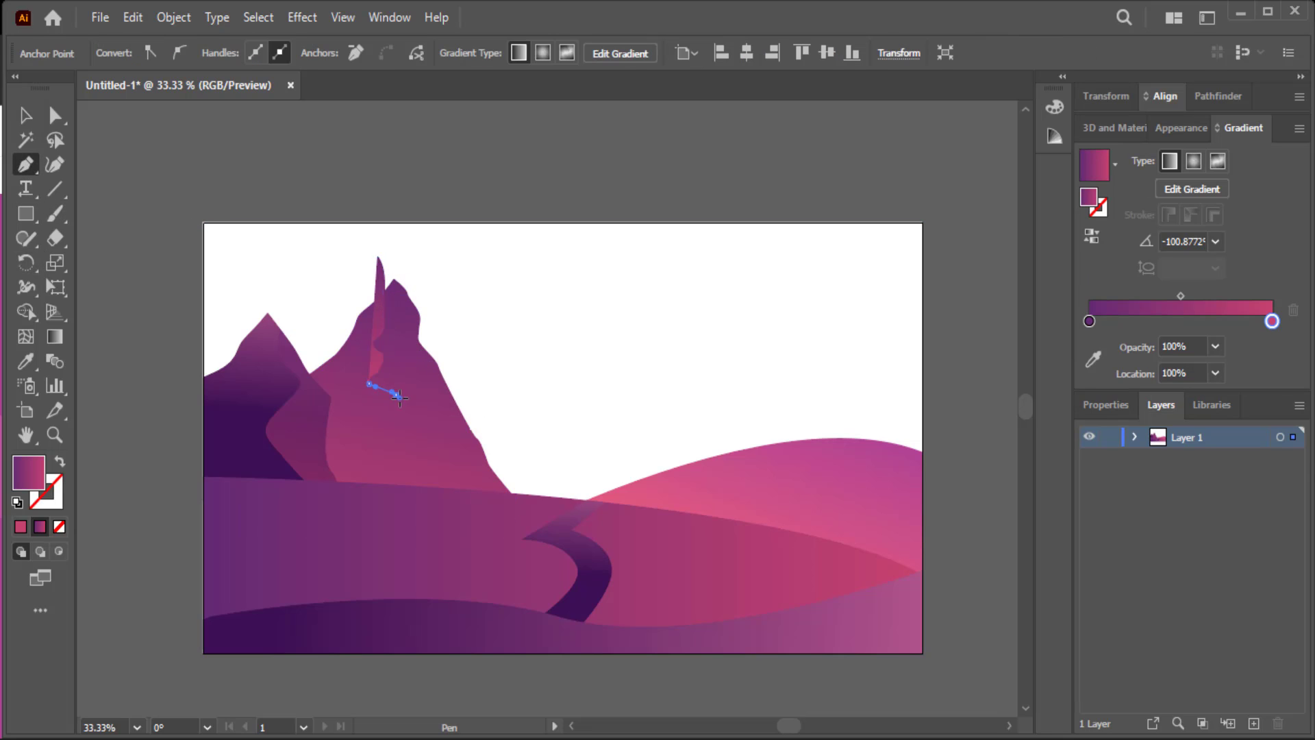
pyautogui.click(396, 395)
pyautogui.click(368, 424)
pyautogui.click(381, 457)
pyautogui.click(445, 478)
pyautogui.click(501, 481)
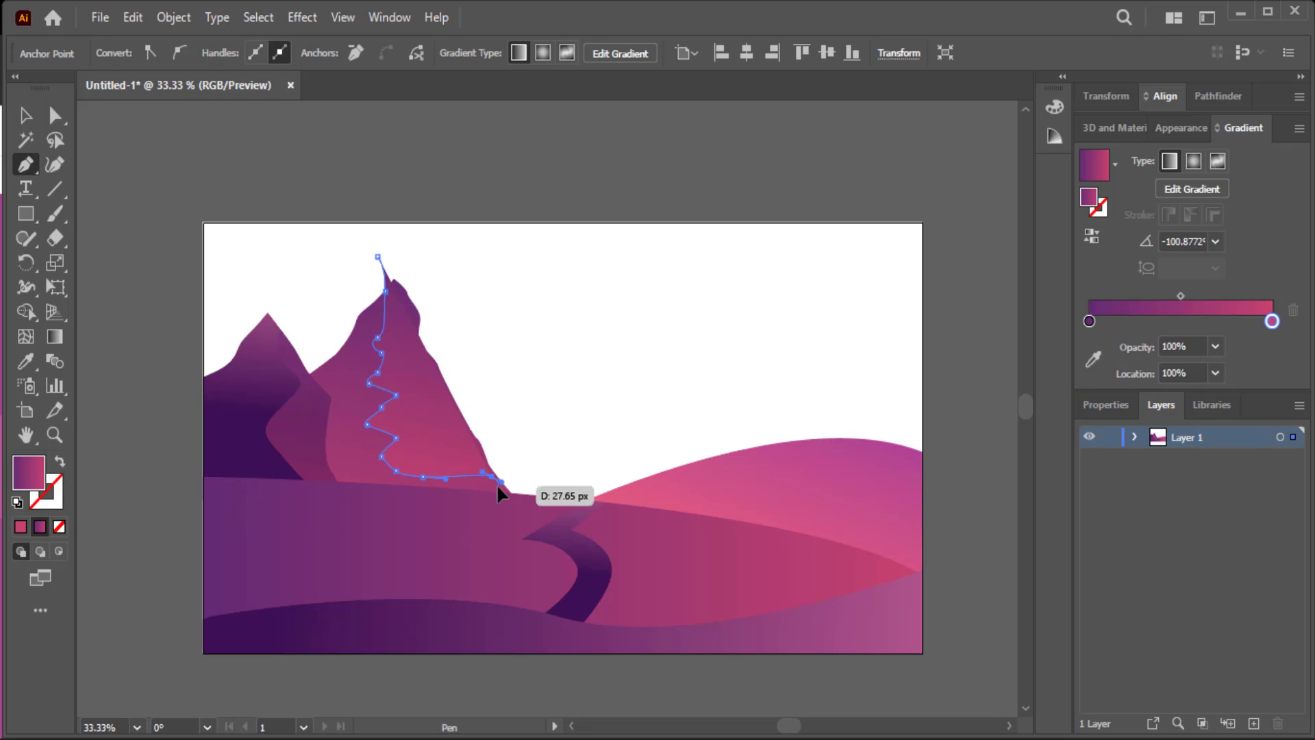
pyautogui.moveTo(498, 485); pyautogui.dragTo(525, 492)
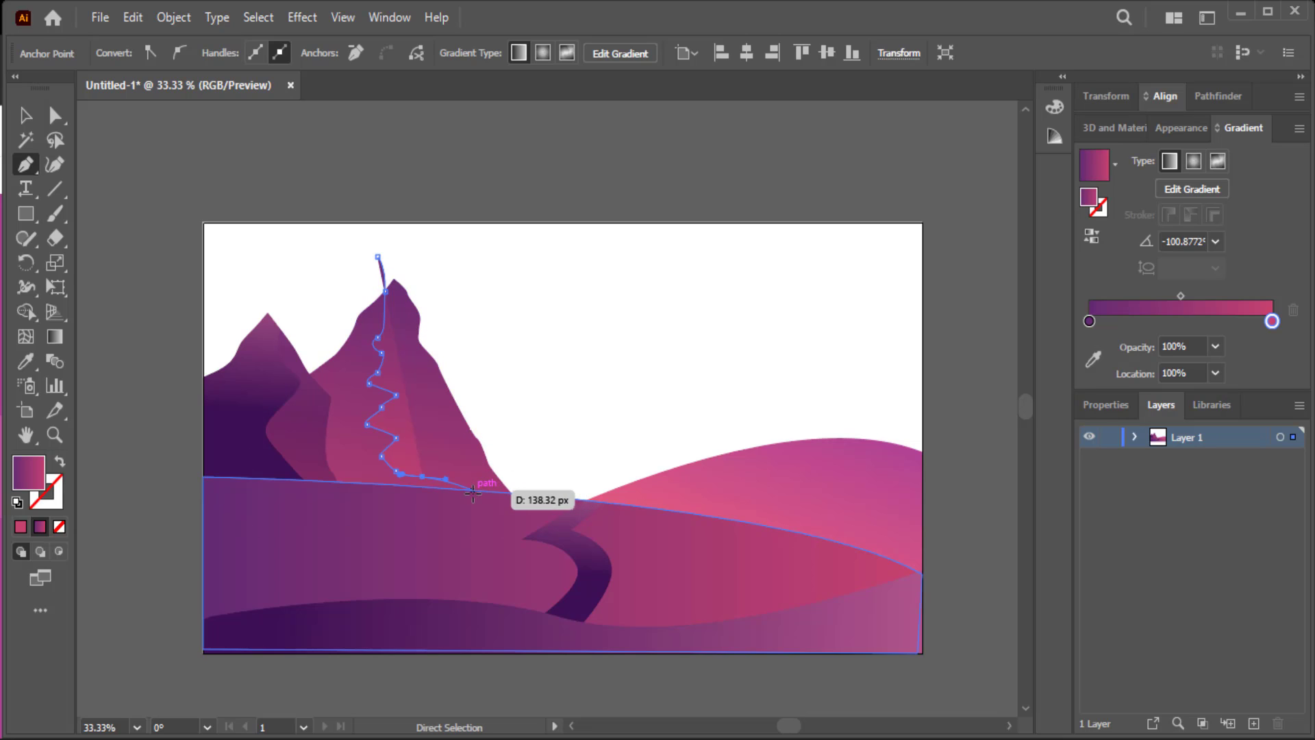
# - Complete the highlight blob up the right side and across the top
pyautogui.click(531, 492)
pyautogui.click(563, 448)
pyautogui.moveTo(563, 358); pyautogui.dragTo(507, 264)
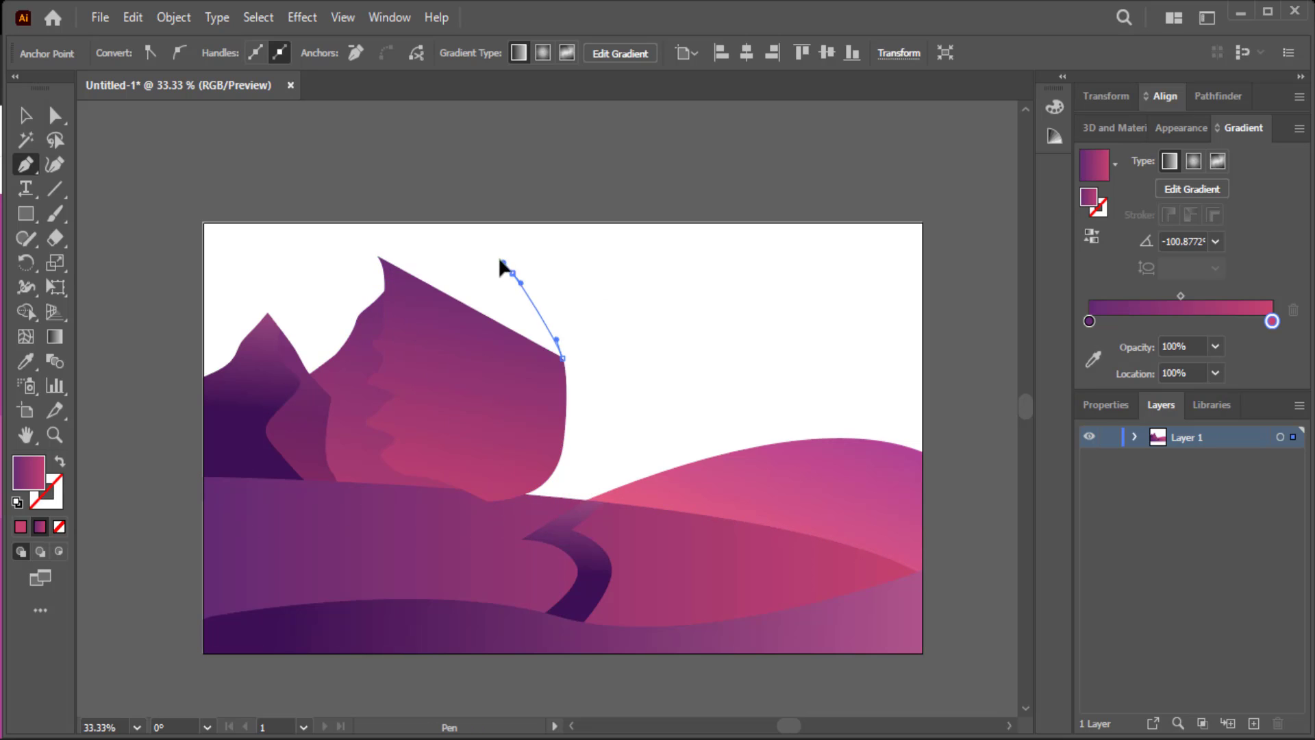
pyautogui.click(512, 272)
pyautogui.click(491, 251)
pyautogui.click(463, 244)
pyautogui.click(375, 254)
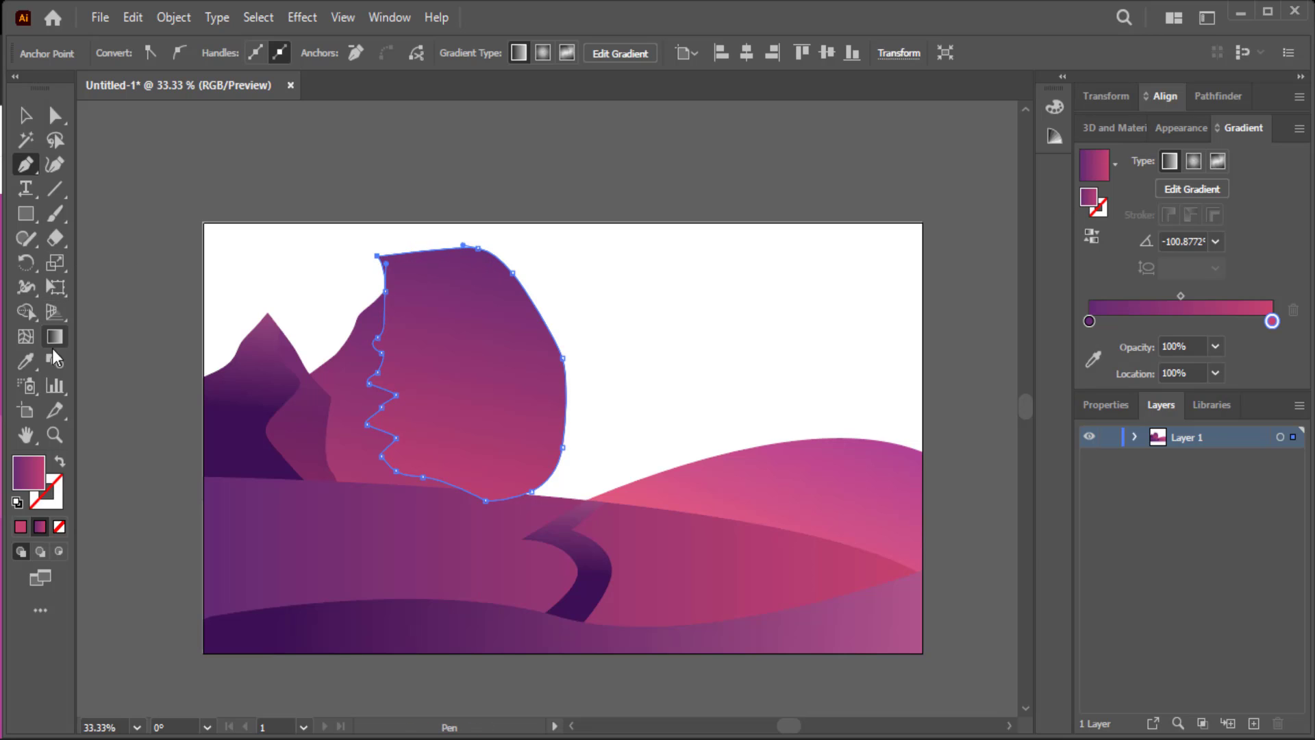
# - Give the blob the pink dune gradient and trim its excess outside the mountain with Shape Builder
pyautogui.click(25, 361)
pyautogui.click(704, 493)
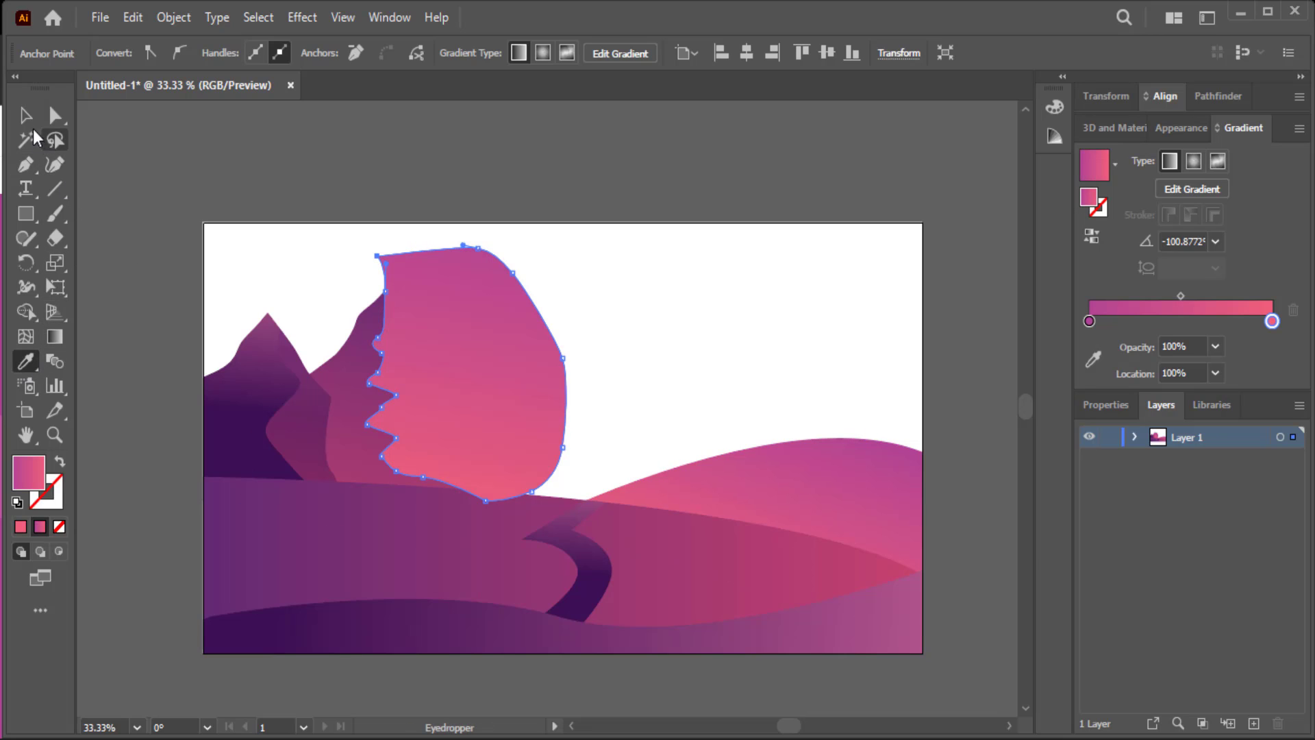
pyautogui.click(26, 116)
pyautogui.click(685, 259)
pyautogui.moveTo(685, 259); pyautogui.dragTo(377, 422)
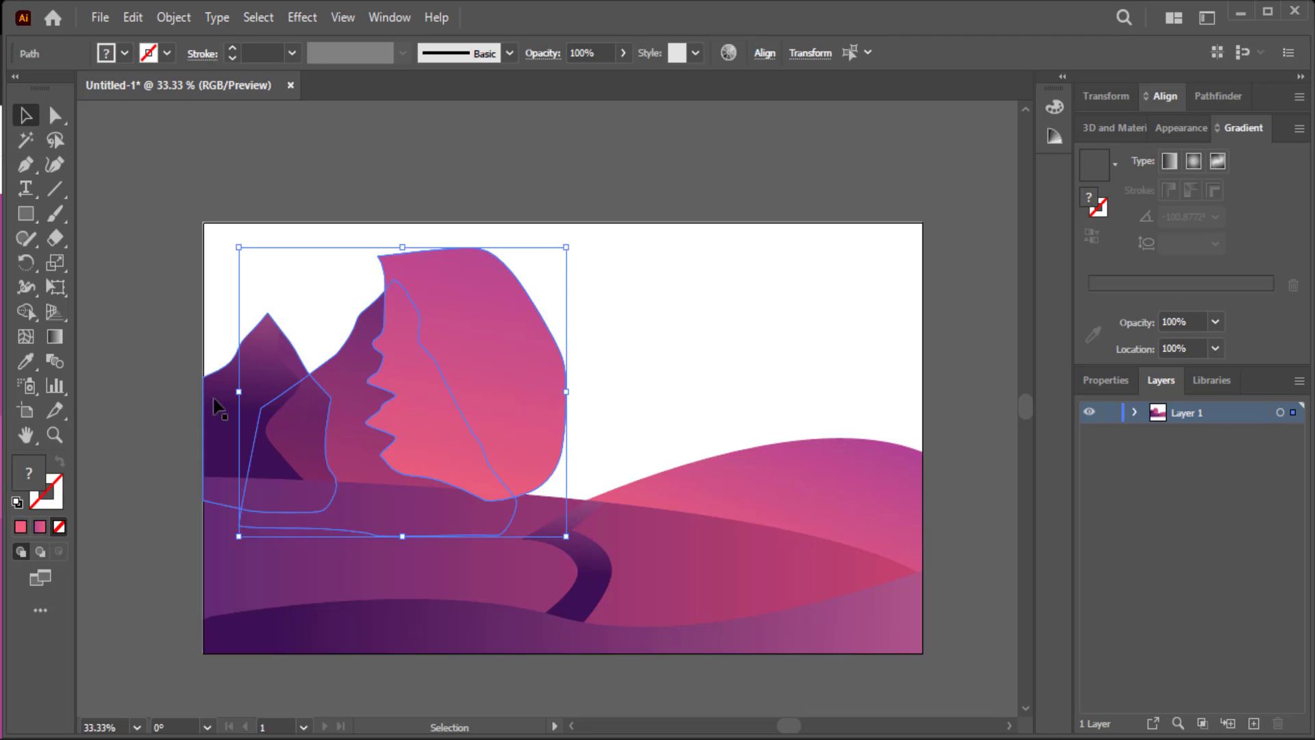
pyautogui.click(26, 311)
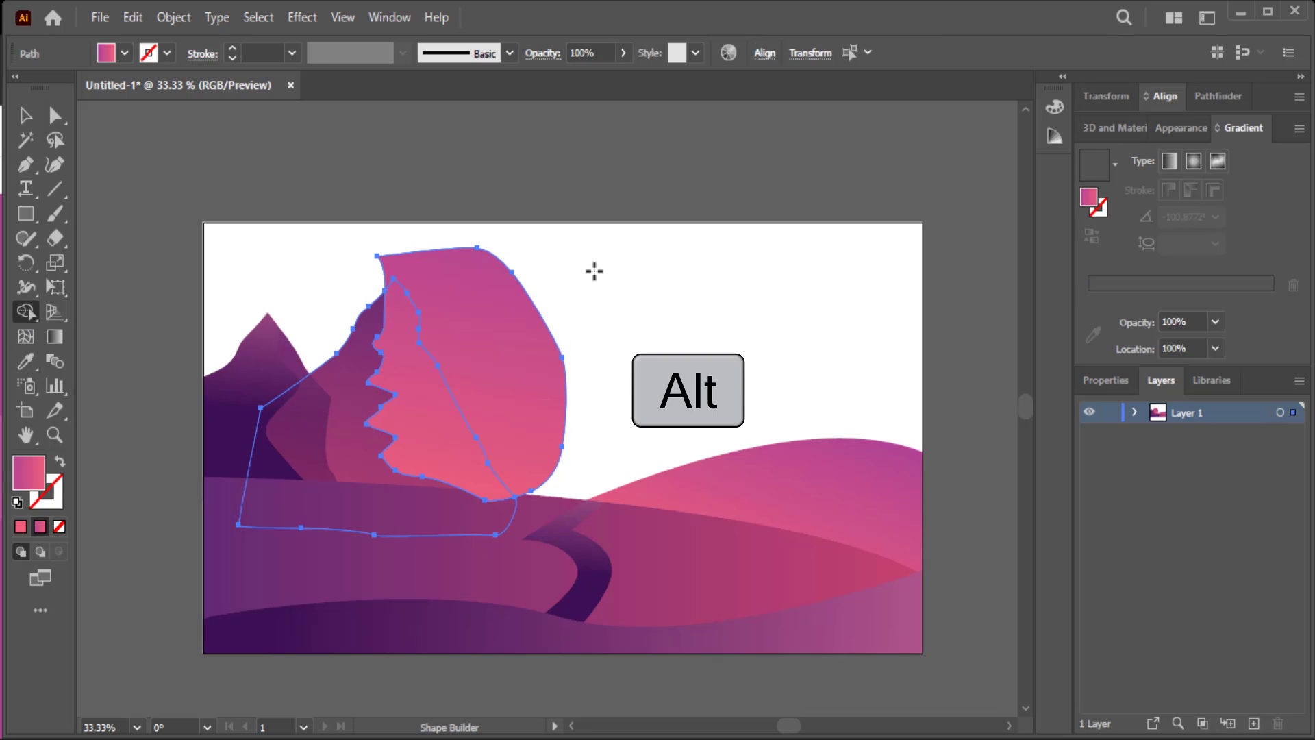
pyautogui.moveTo(593, 270); pyautogui.dragTo(532, 315)
# - Set the pink highlight facet's opacity to 68%
pyautogui.click(25, 115)
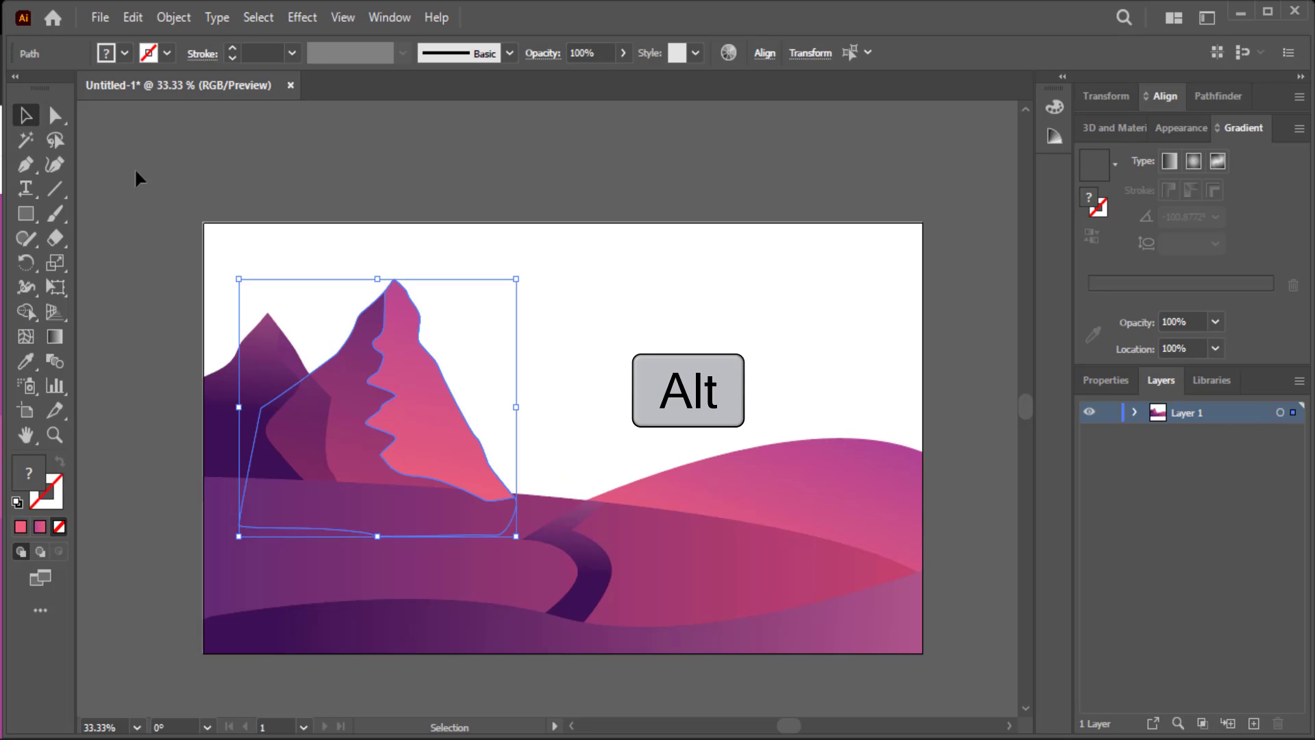
pyautogui.click(356, 298)
pyautogui.click(449, 415)
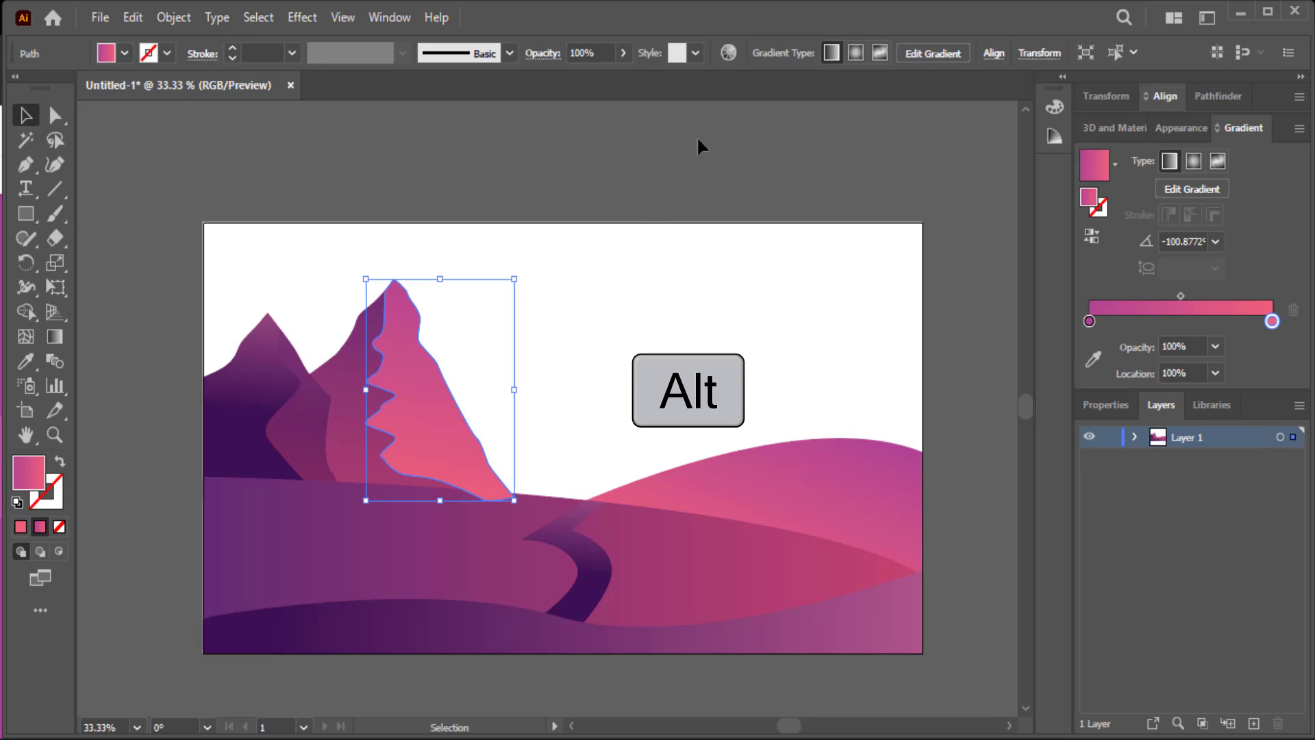
pyautogui.click(624, 53)
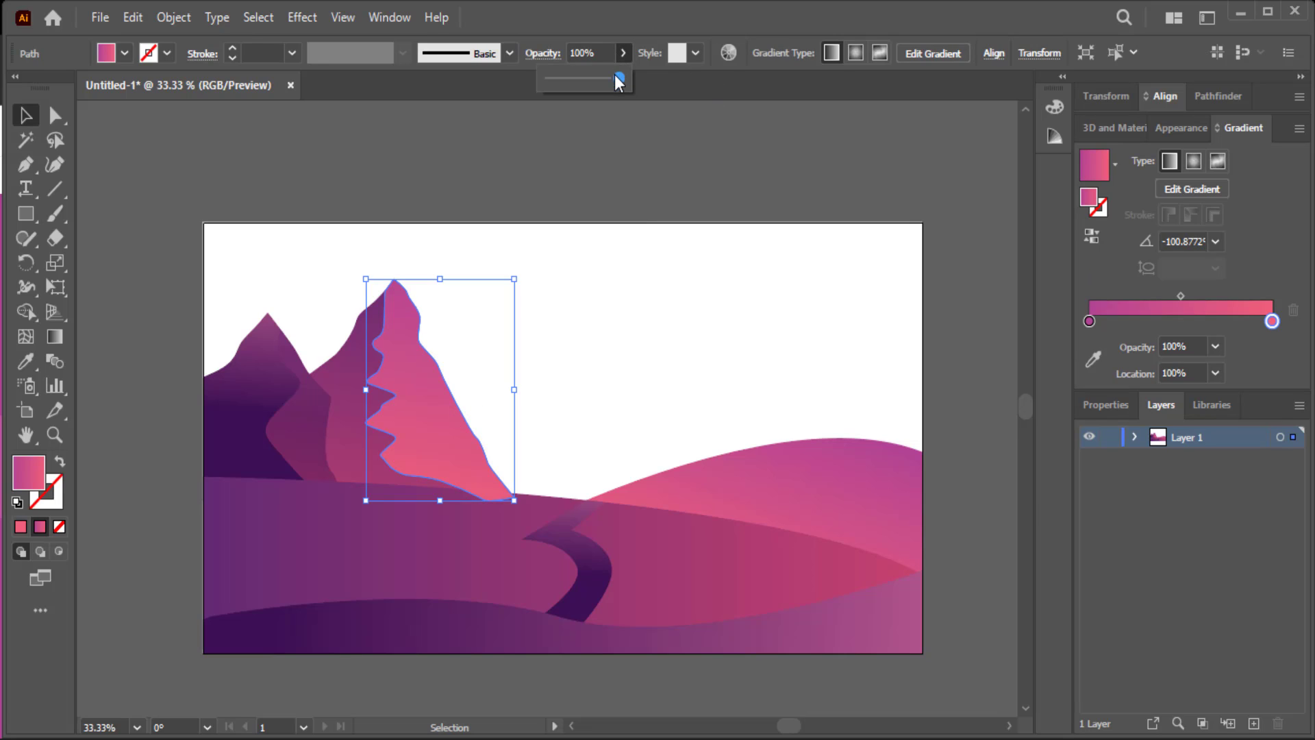
pyautogui.moveTo(618, 78); pyautogui.dragTo(599, 77)
pyautogui.click(601, 219)
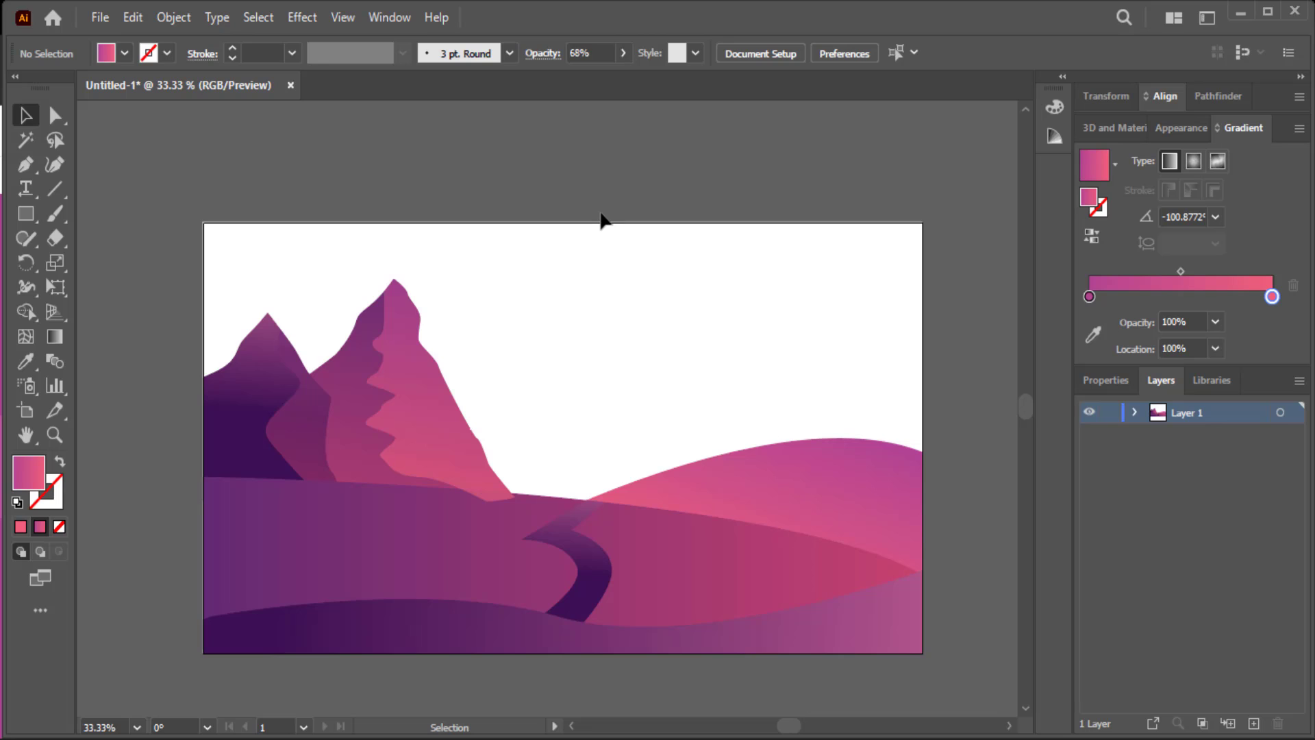
# - Send the tall mountain shape to the back
pyautogui.click(381, 458)
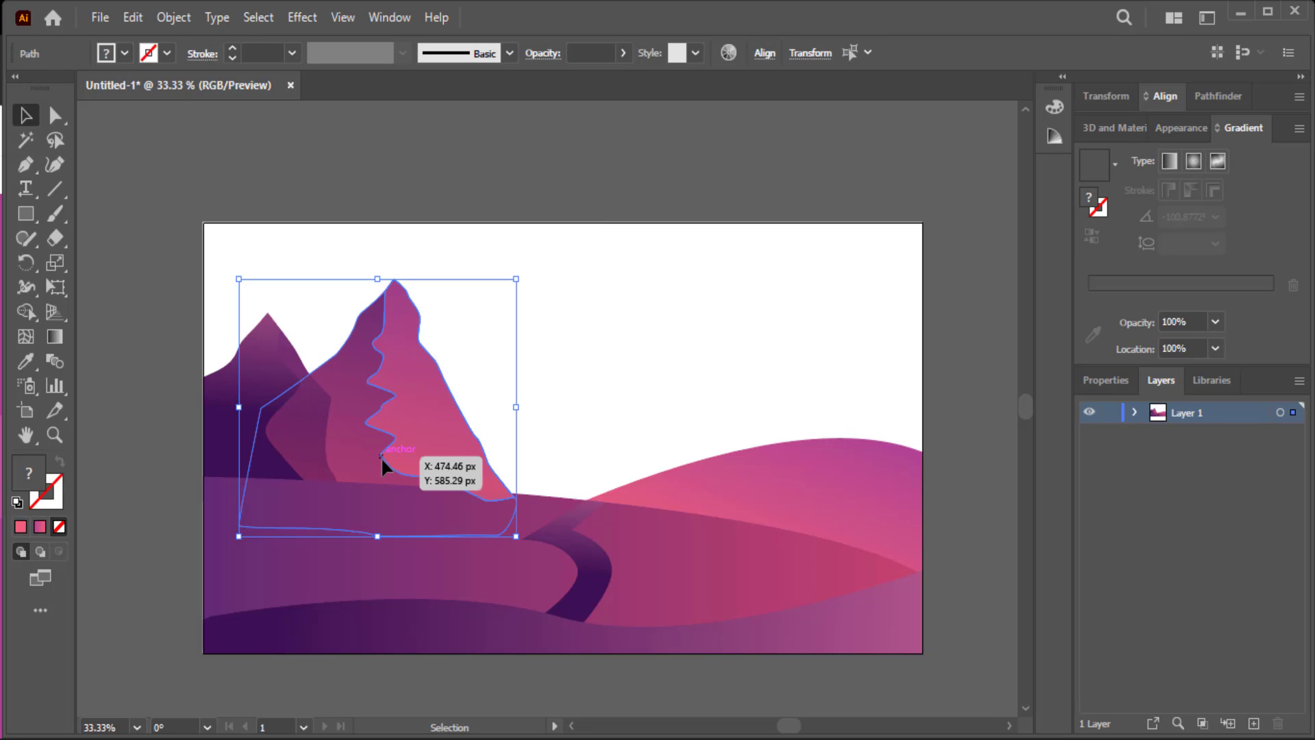
pyautogui.rightClick(381, 458)
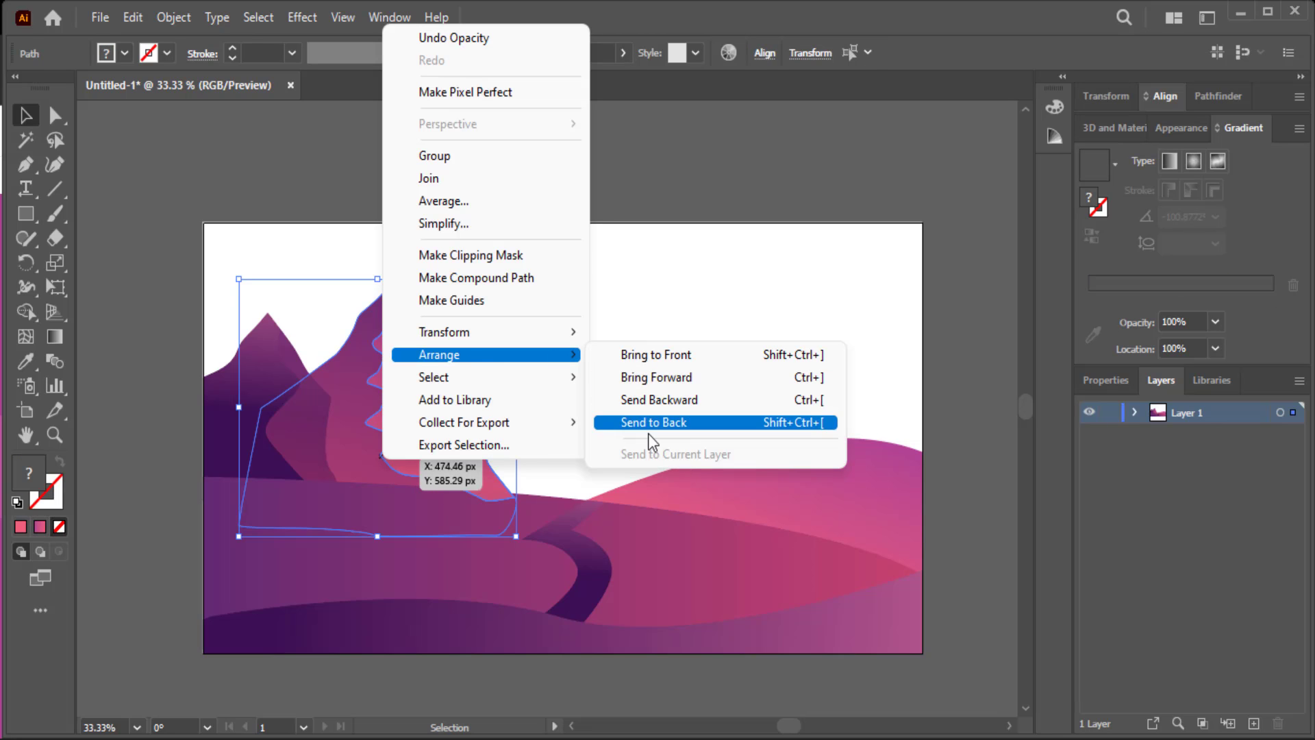
pyautogui.click(648, 422)
pyautogui.click(654, 233)
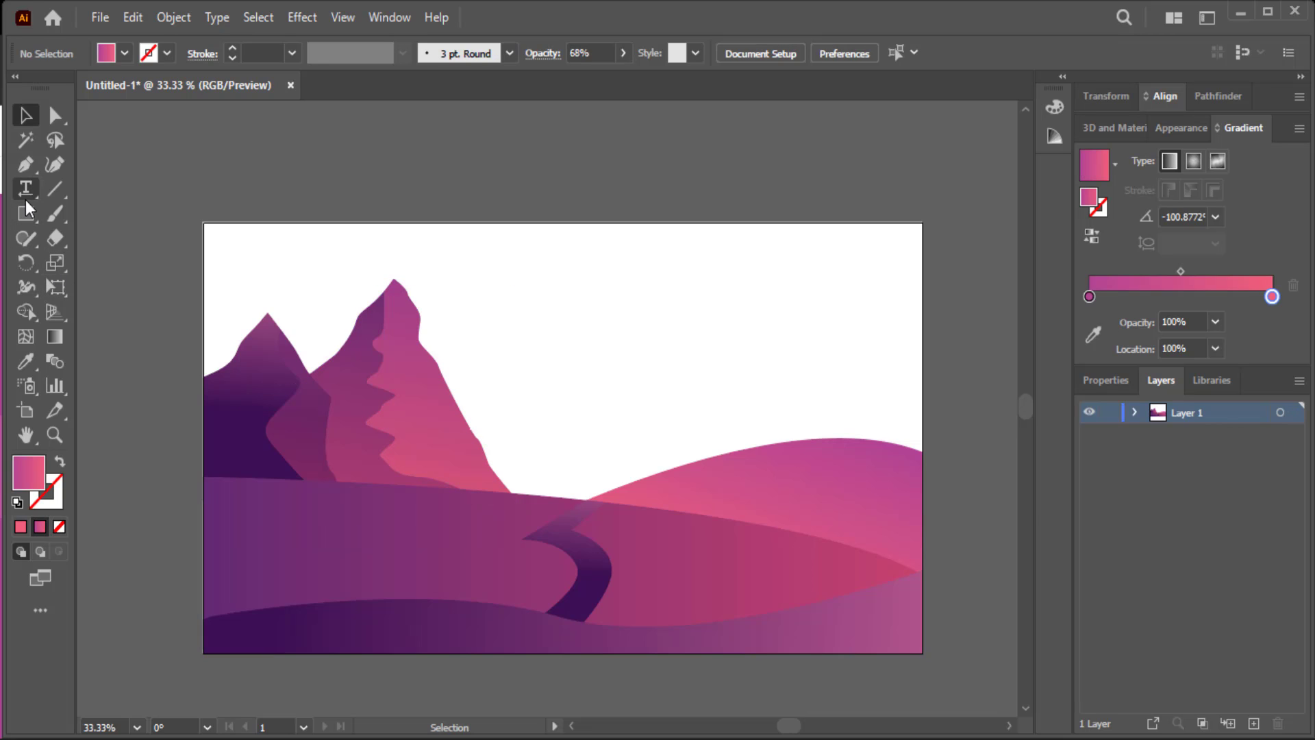
# - Pen a smaller mountain with its peak just right of the tall one
pyautogui.click(26, 164)
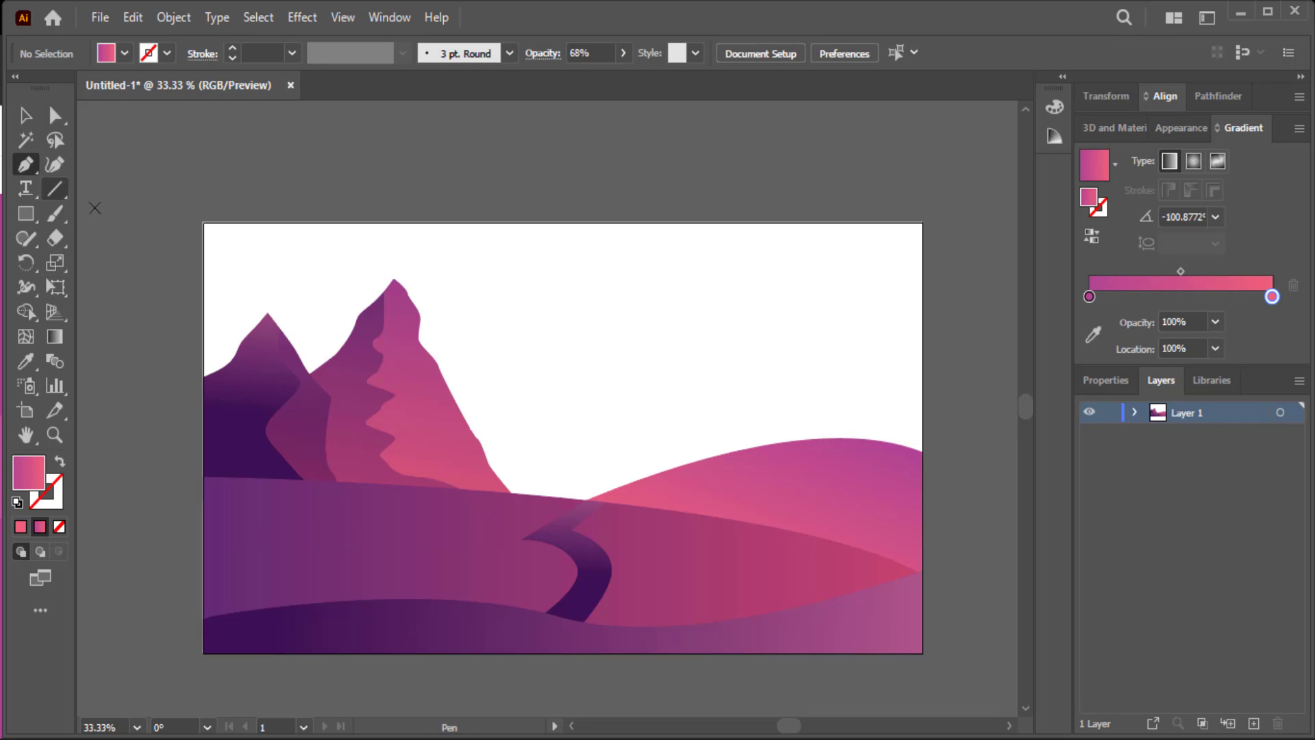
pyautogui.click(424, 461)
pyautogui.click(449, 450)
pyautogui.click(459, 426)
pyautogui.hotkey('ctrl', 'z')
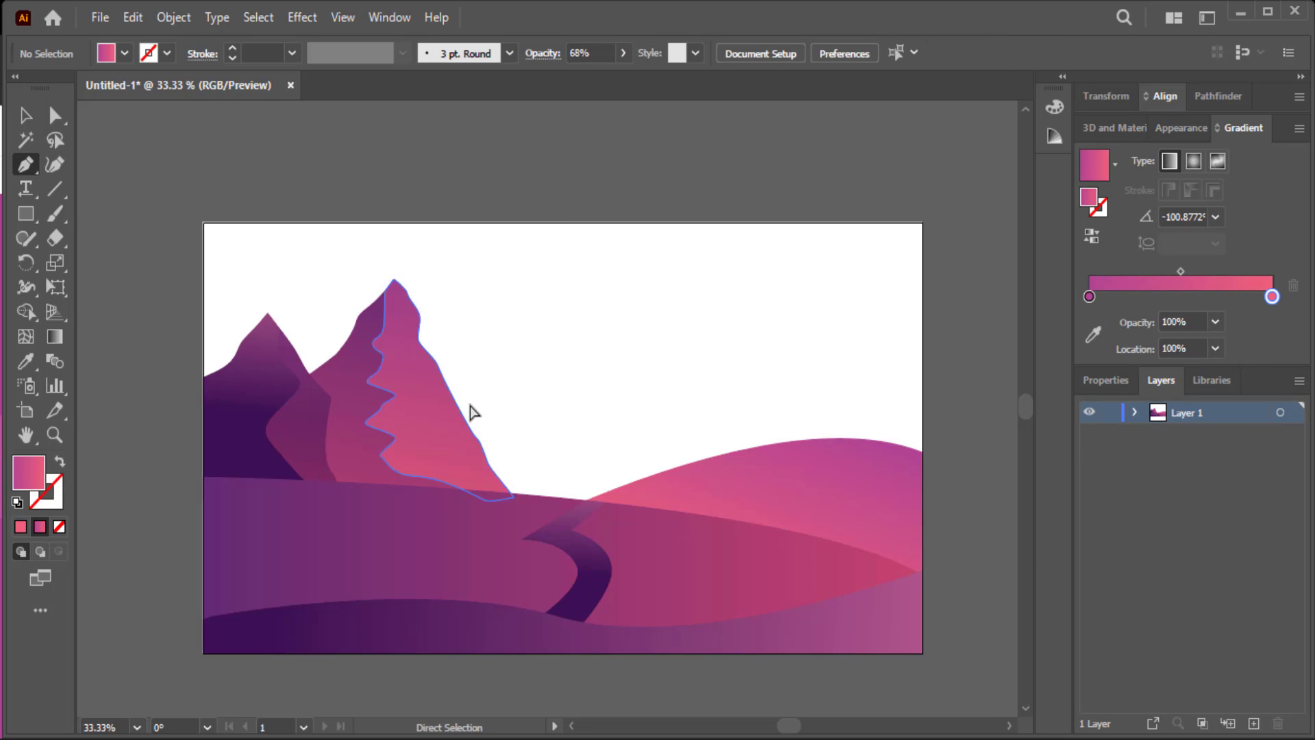
pyautogui.click(424, 439)
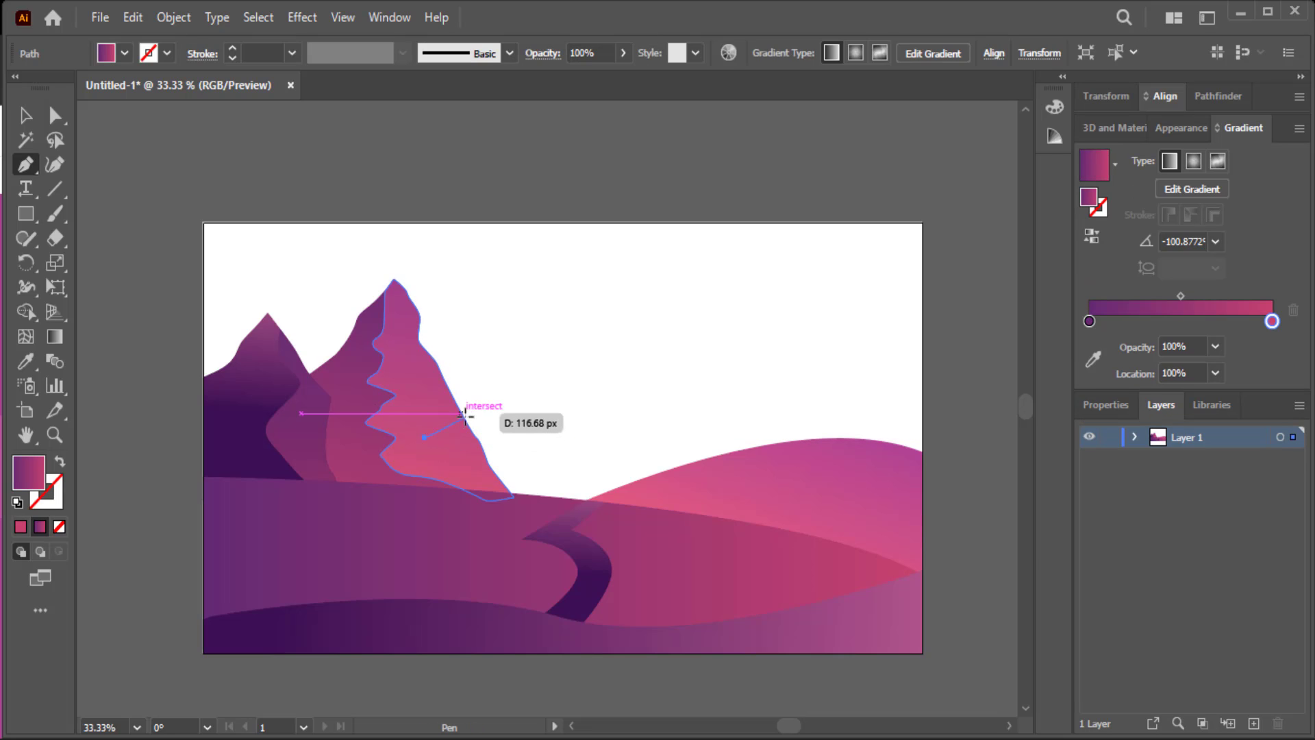
pyautogui.click(480, 389)
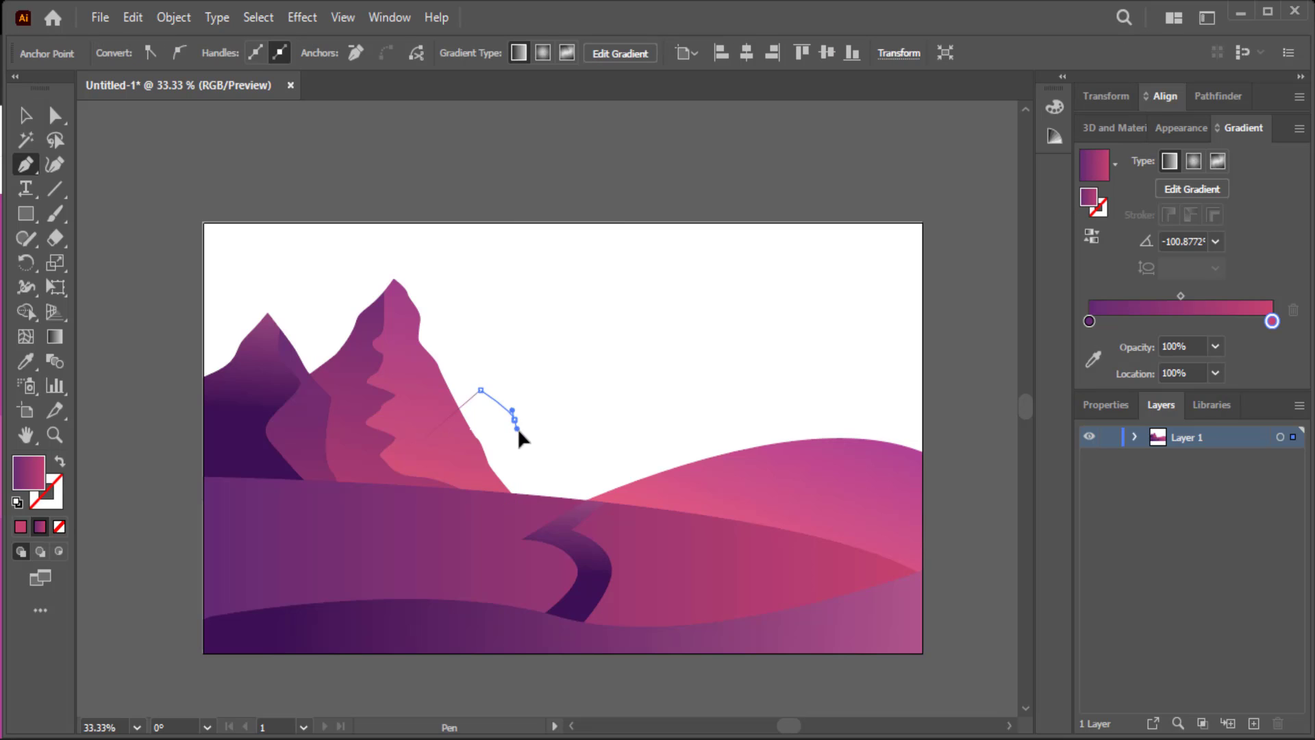
pyautogui.click(557, 480)
pyautogui.click(571, 512)
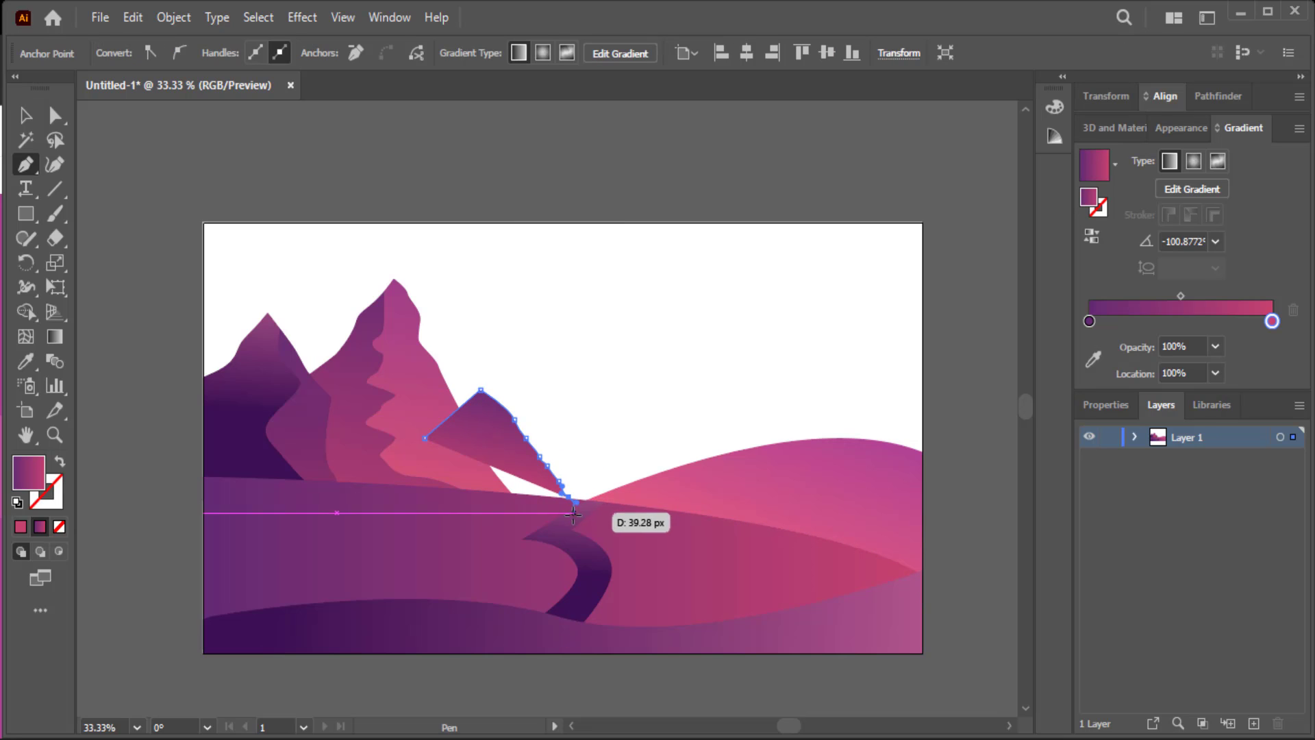
pyautogui.click(490, 524)
pyautogui.click(440, 517)
pyautogui.click(425, 439)
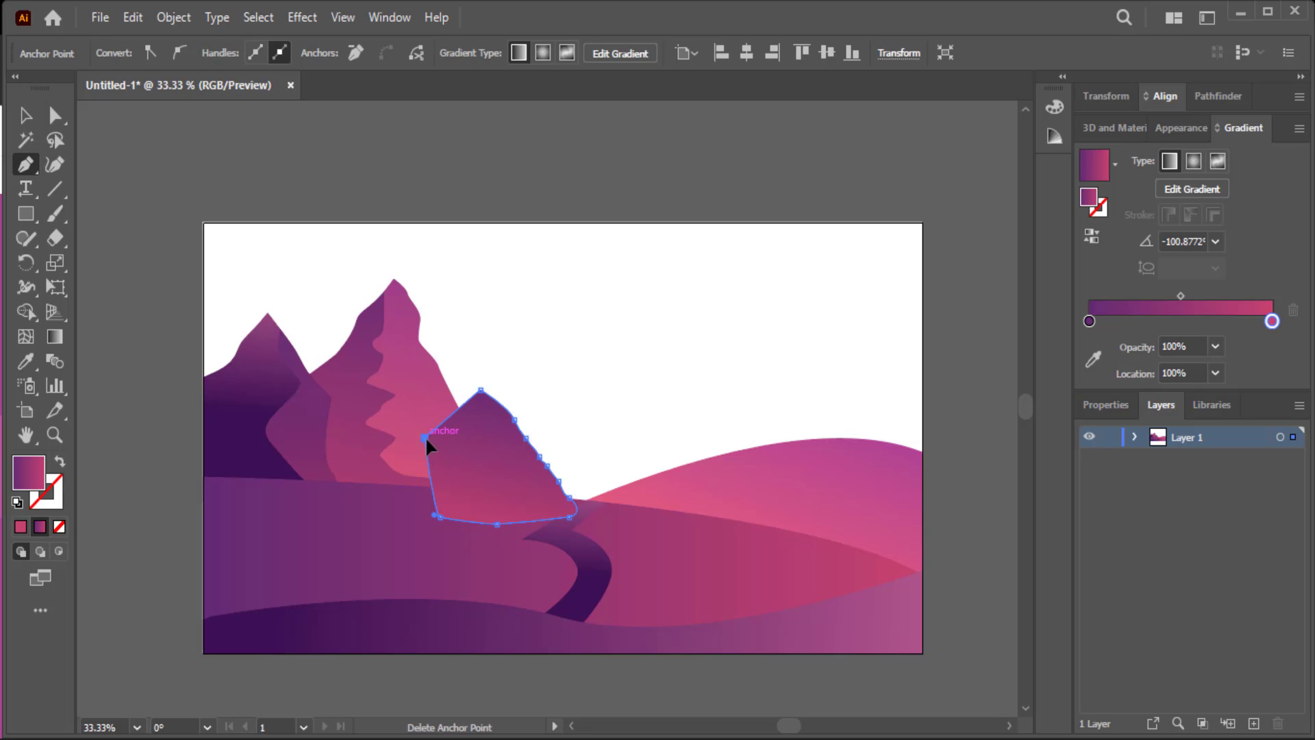
# - Send the smaller mountain to the back behind the others
pyautogui.press('v')
pyautogui.rightClick(499, 440)
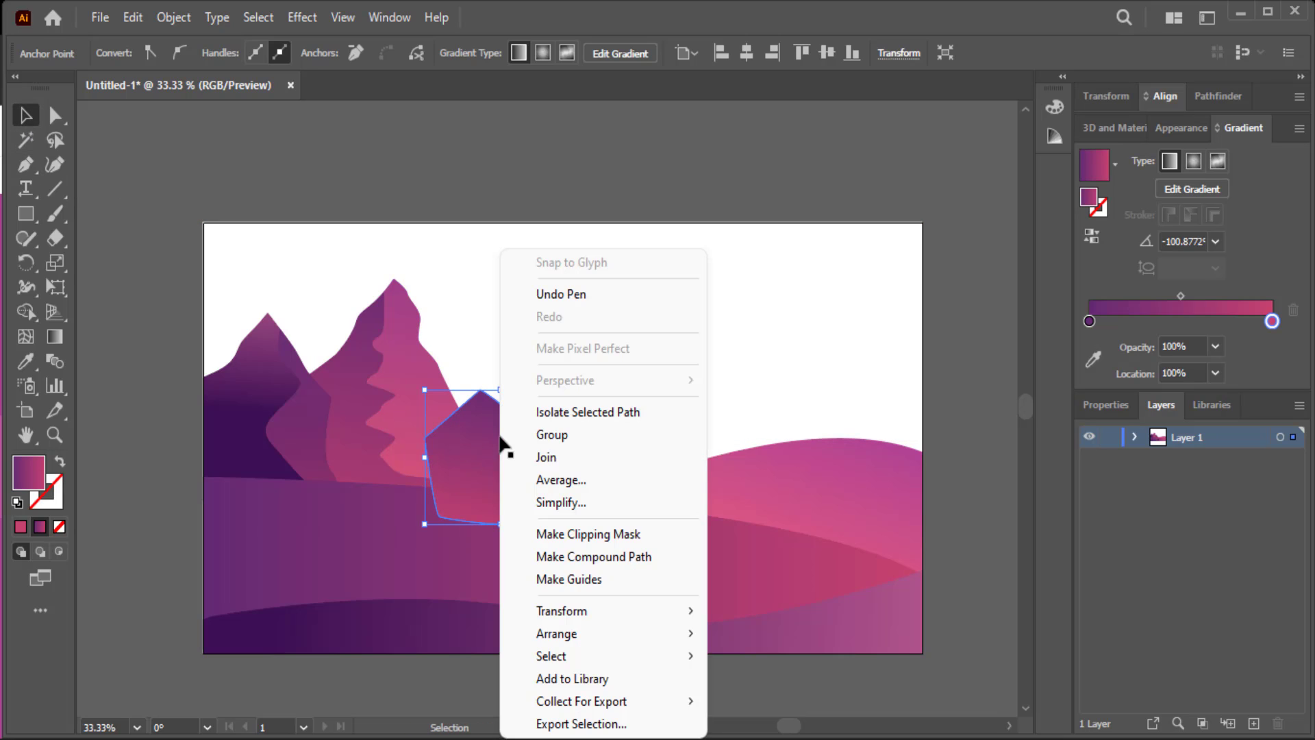
pyautogui.click(738, 692)
pyautogui.click(659, 322)
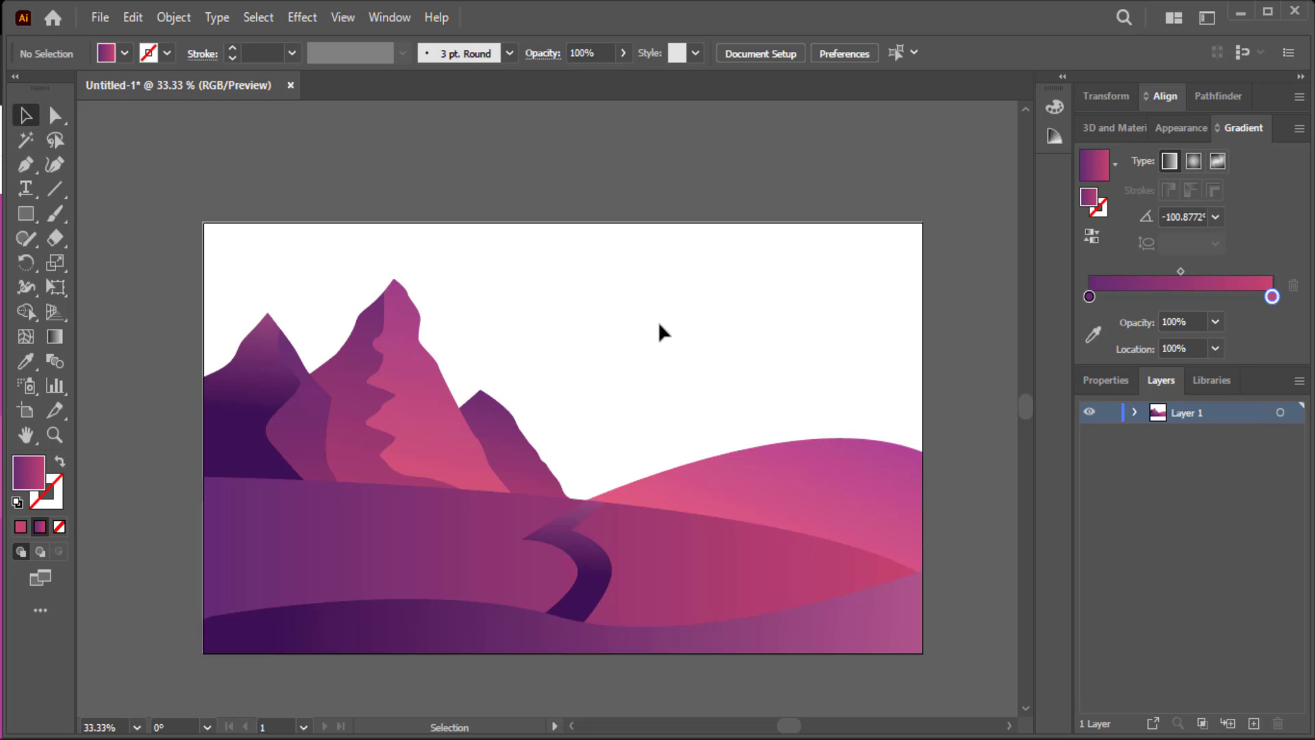
# - Shorten the mountain range by dragging the selection's top handle down
pyautogui.scroll(1, 658, 320)
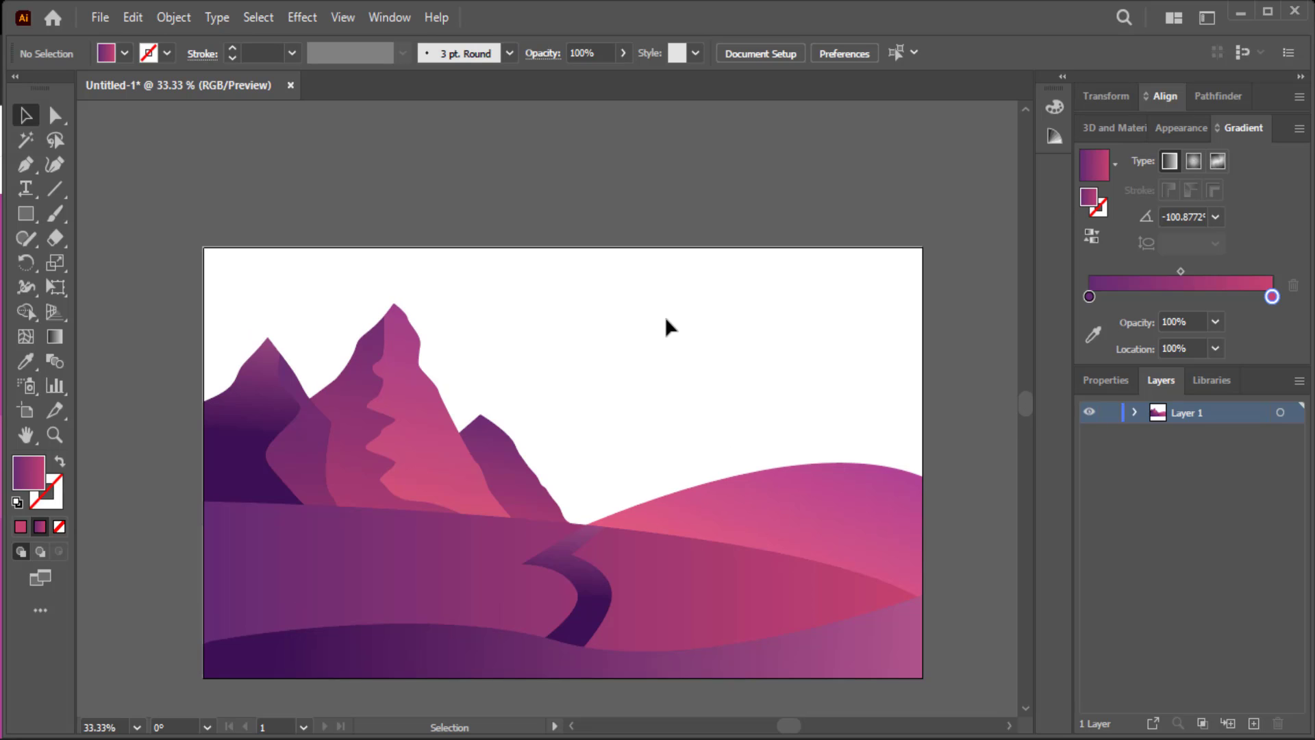
pyautogui.moveTo(572, 270); pyautogui.dragTo(269, 428)
pyautogui.moveTo(382, 304); pyautogui.dragTo(380, 334)
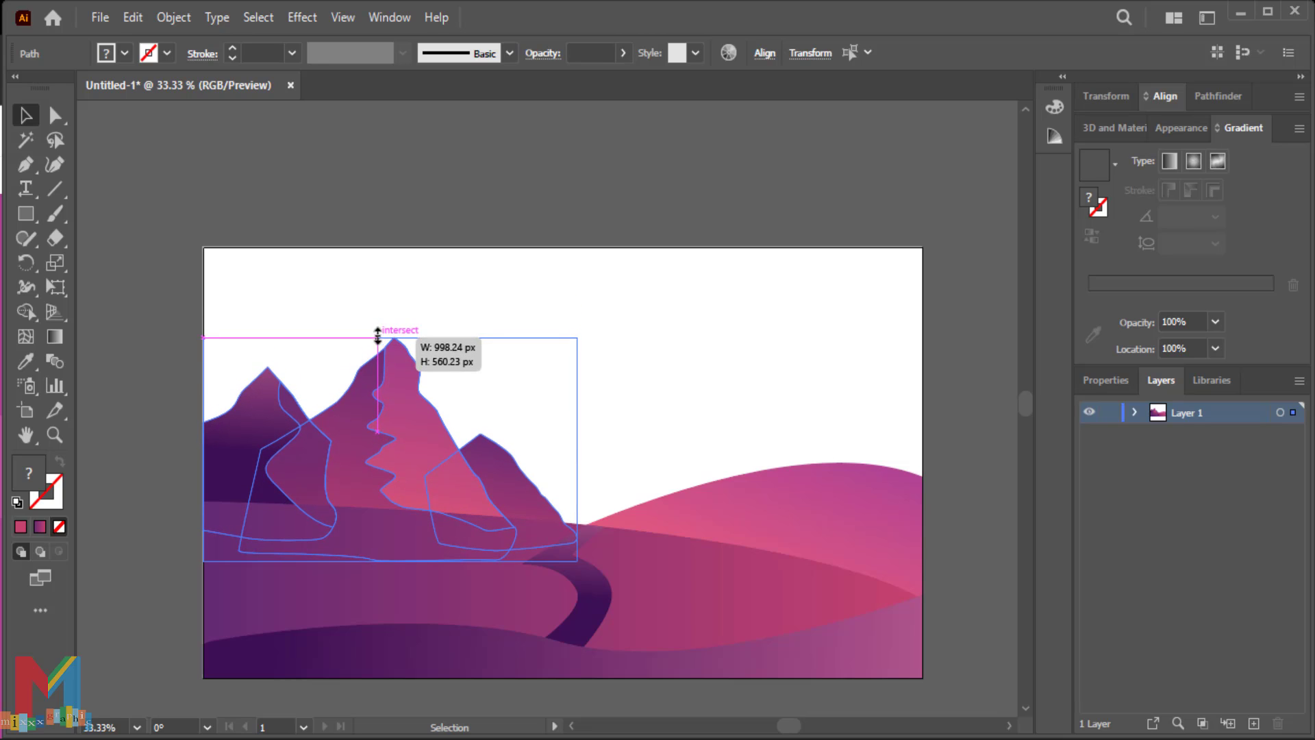
pyautogui.click(391, 255)
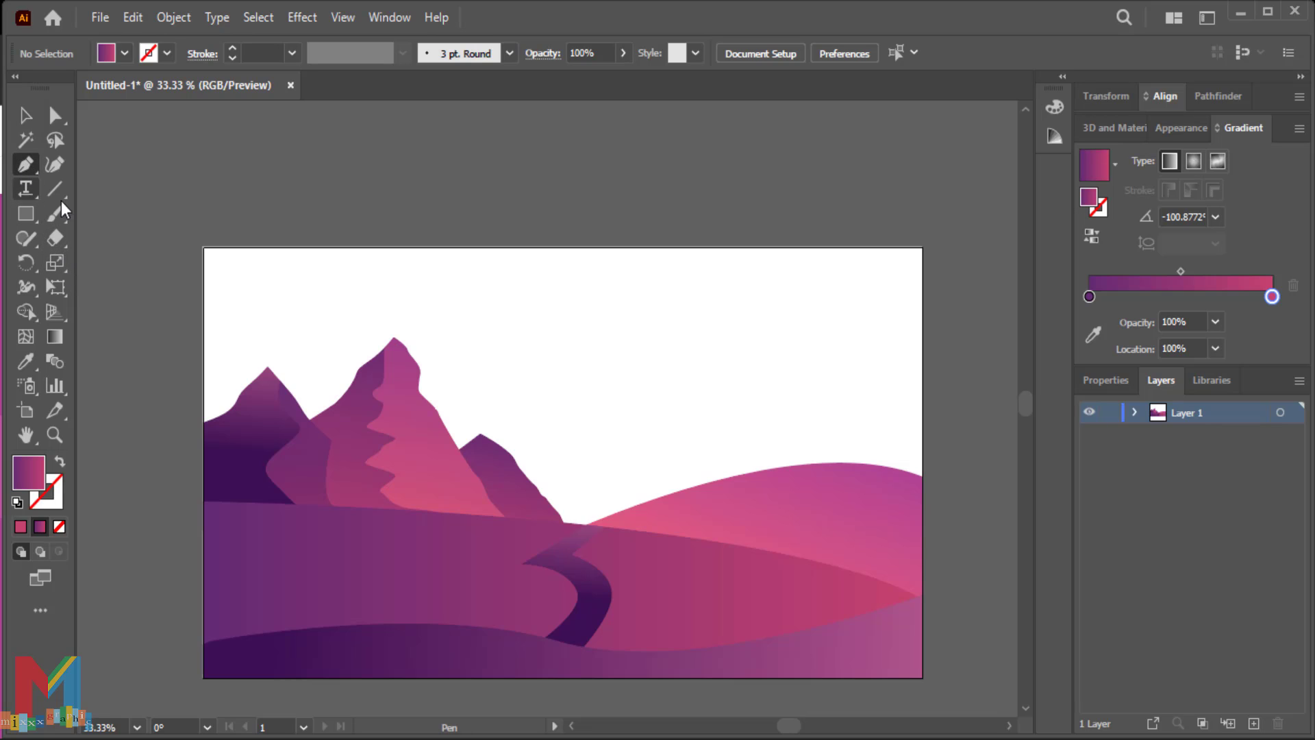
# - Re-angle the left mountain's dark shadow facet gradient to about -175°
pyautogui.click(491, 568)
pyautogui.click(308, 473)
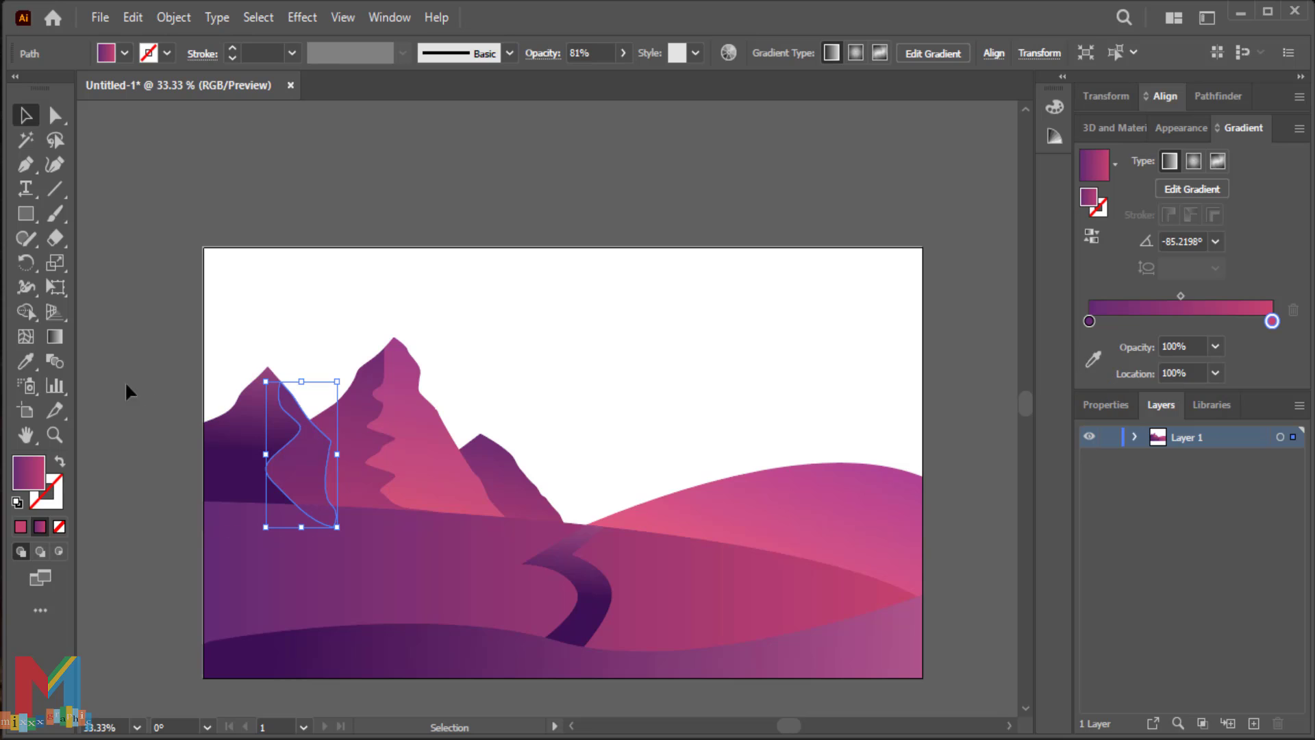
pyautogui.click(54, 337)
pyautogui.moveTo(363, 380)
pyautogui.mouseDown()
pyautogui.moveTo(113, 680)
pyautogui.moveTo(119, 469)
pyautogui.moveTo(115, 482)
pyautogui.mouseUp()
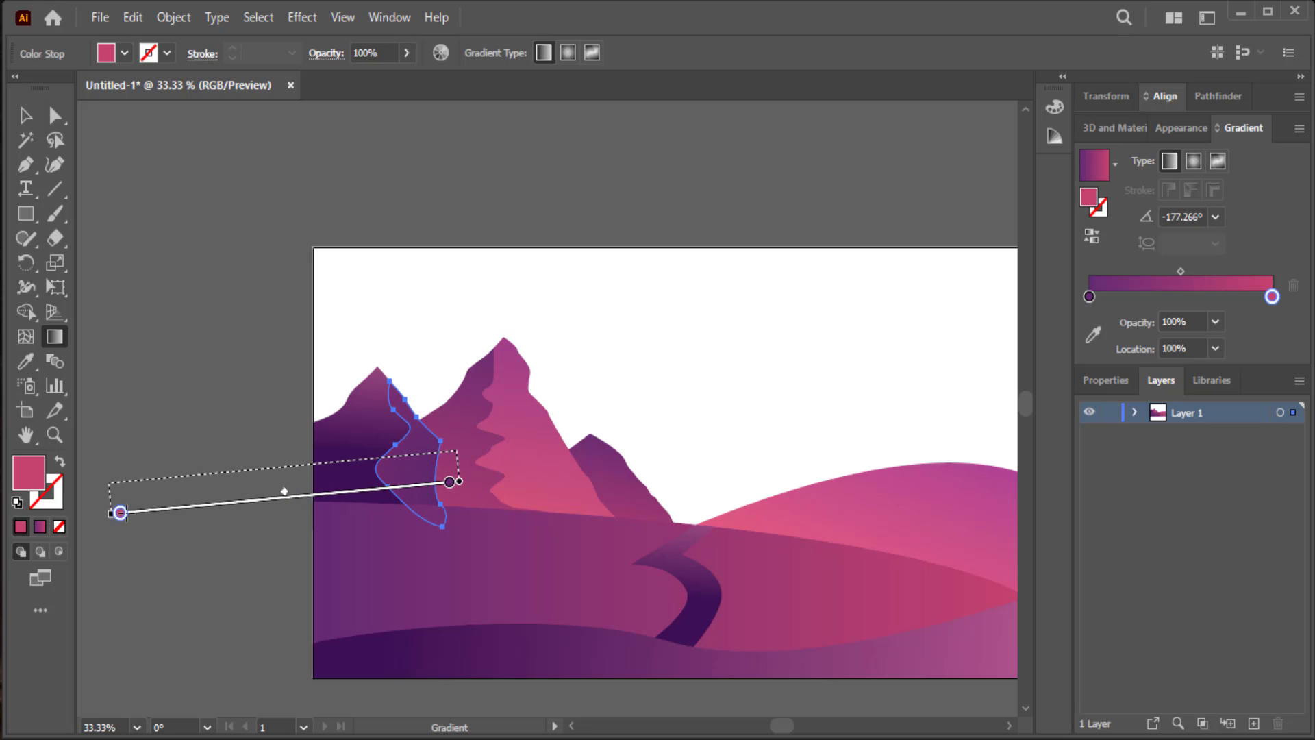
pyautogui.click(26, 139)
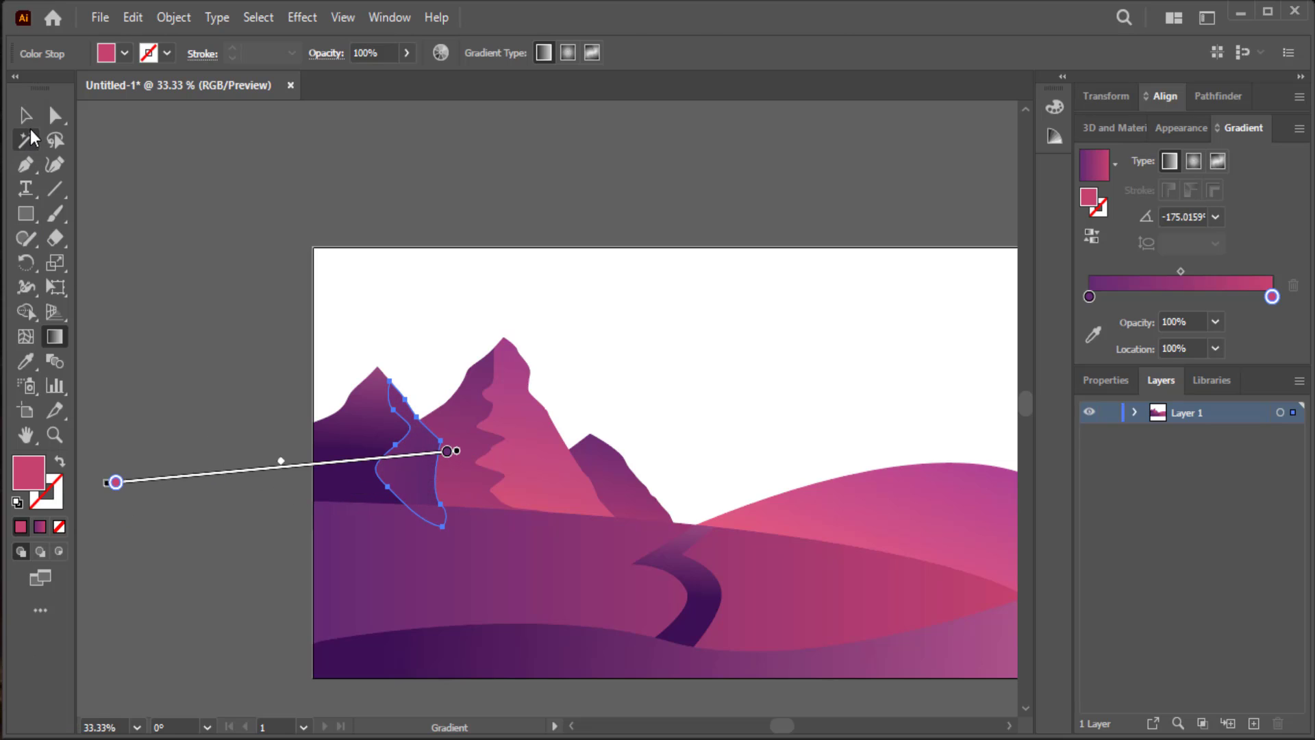
pyautogui.click(161, 313)
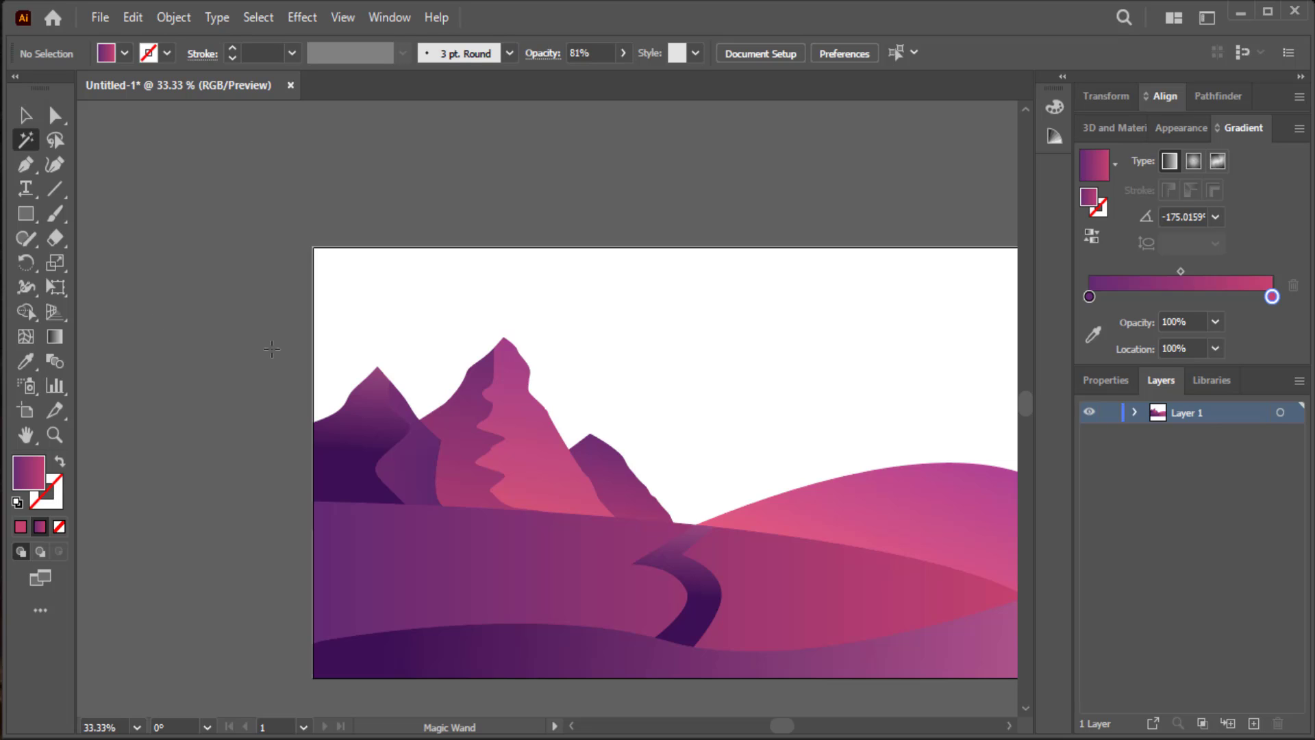
pyautogui.moveTo(603, 374); pyautogui.dragTo(406, 413)
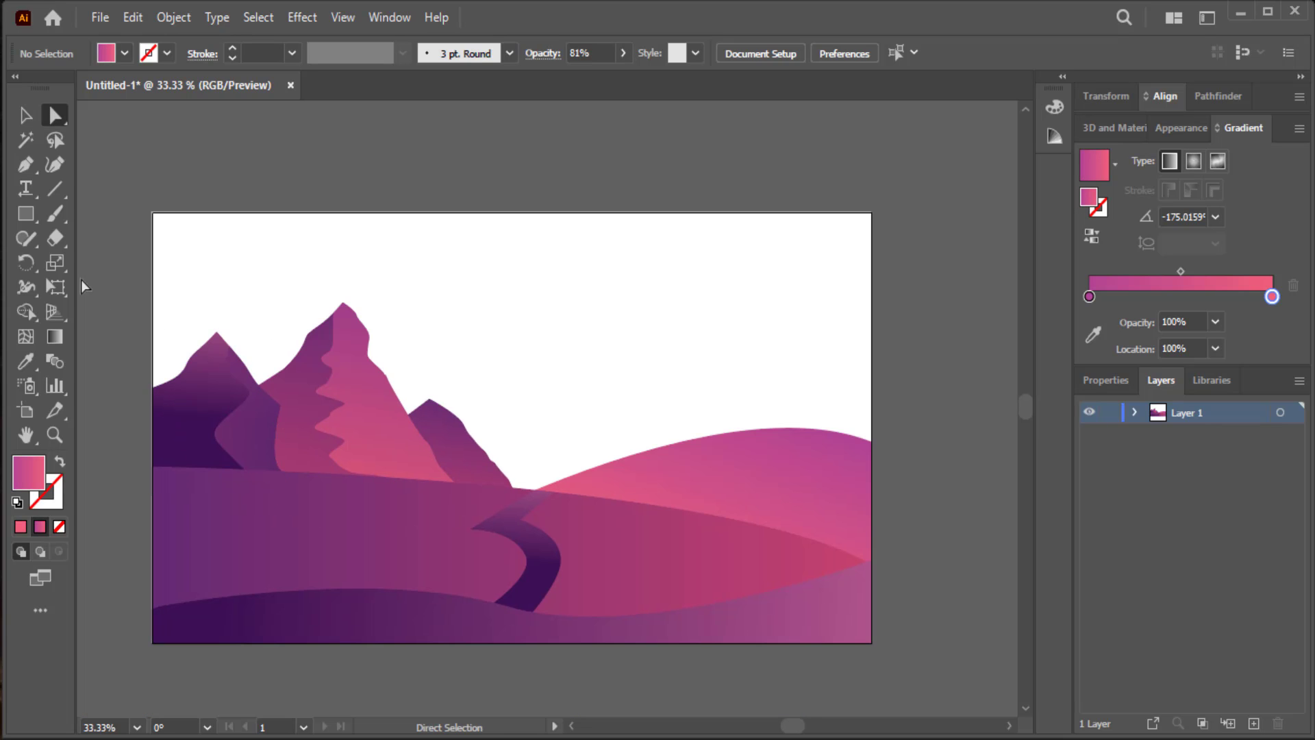
# - Draw a mountain on the right dune and fill it with the darker purple gradient
pyautogui.click(23, 172)
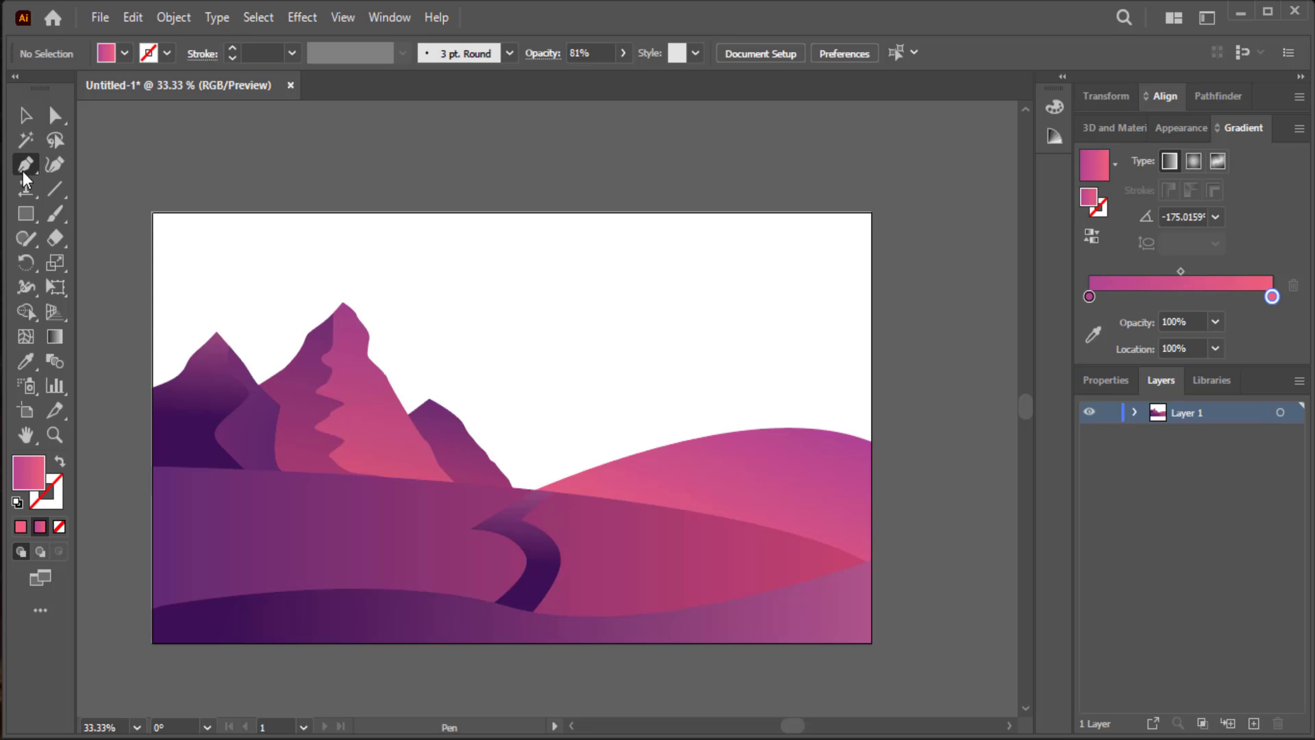
pyautogui.click(606, 481)
pyautogui.click(621, 435)
pyautogui.click(649, 405)
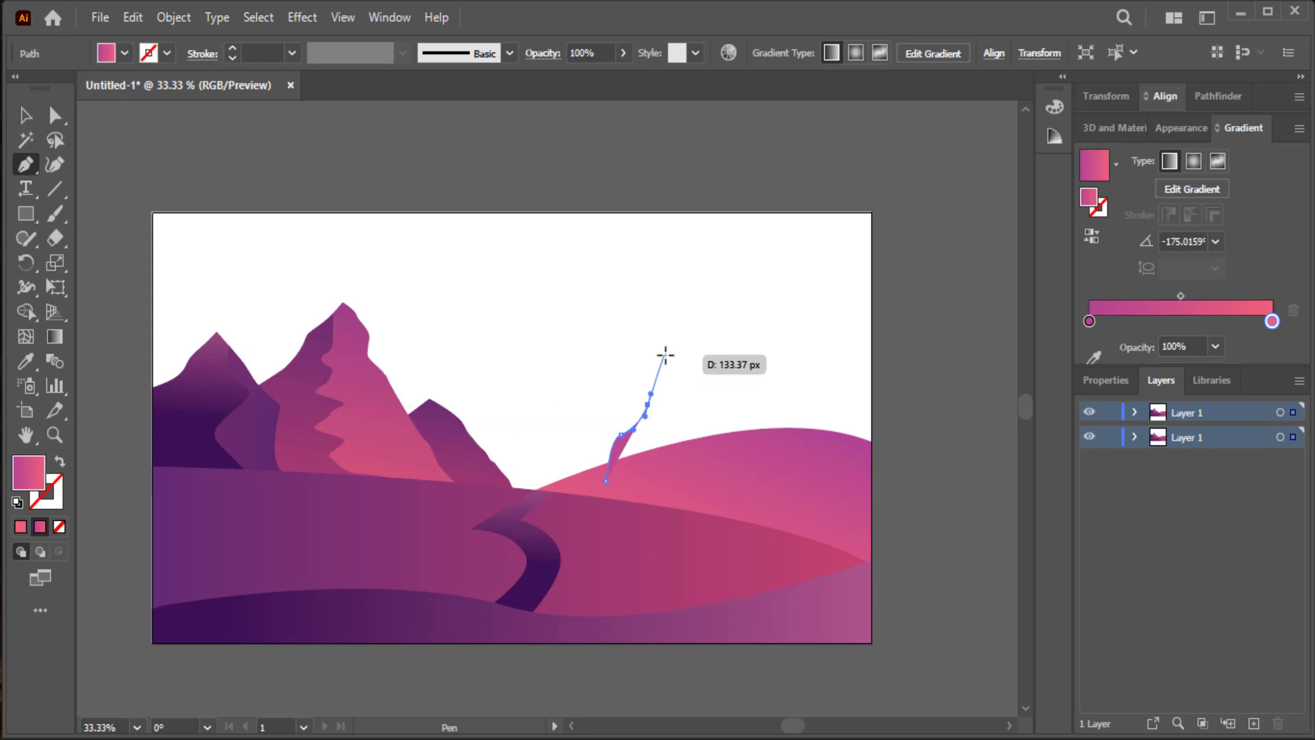
pyautogui.moveTo(665, 354); pyautogui.dragTo(692, 331)
pyautogui.click(740, 390)
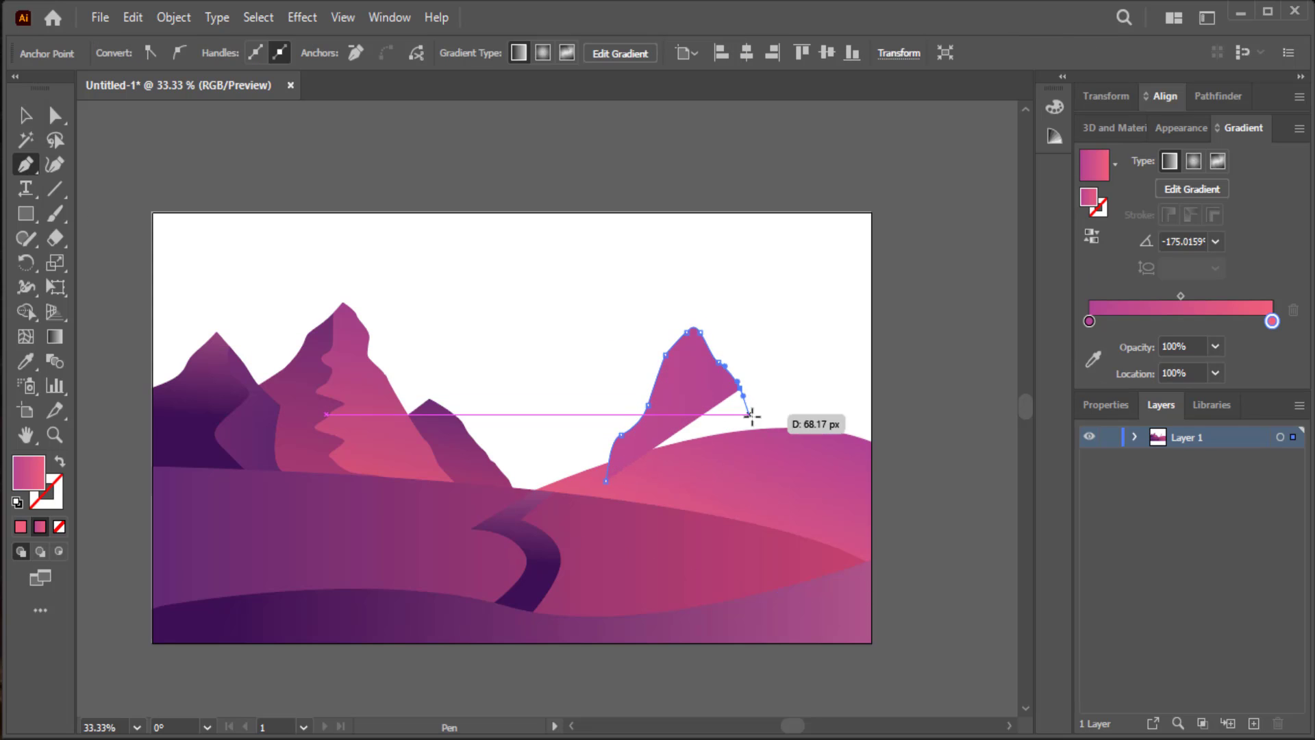
pyautogui.click(753, 419)
pyautogui.click(786, 467)
pyautogui.click(748, 480)
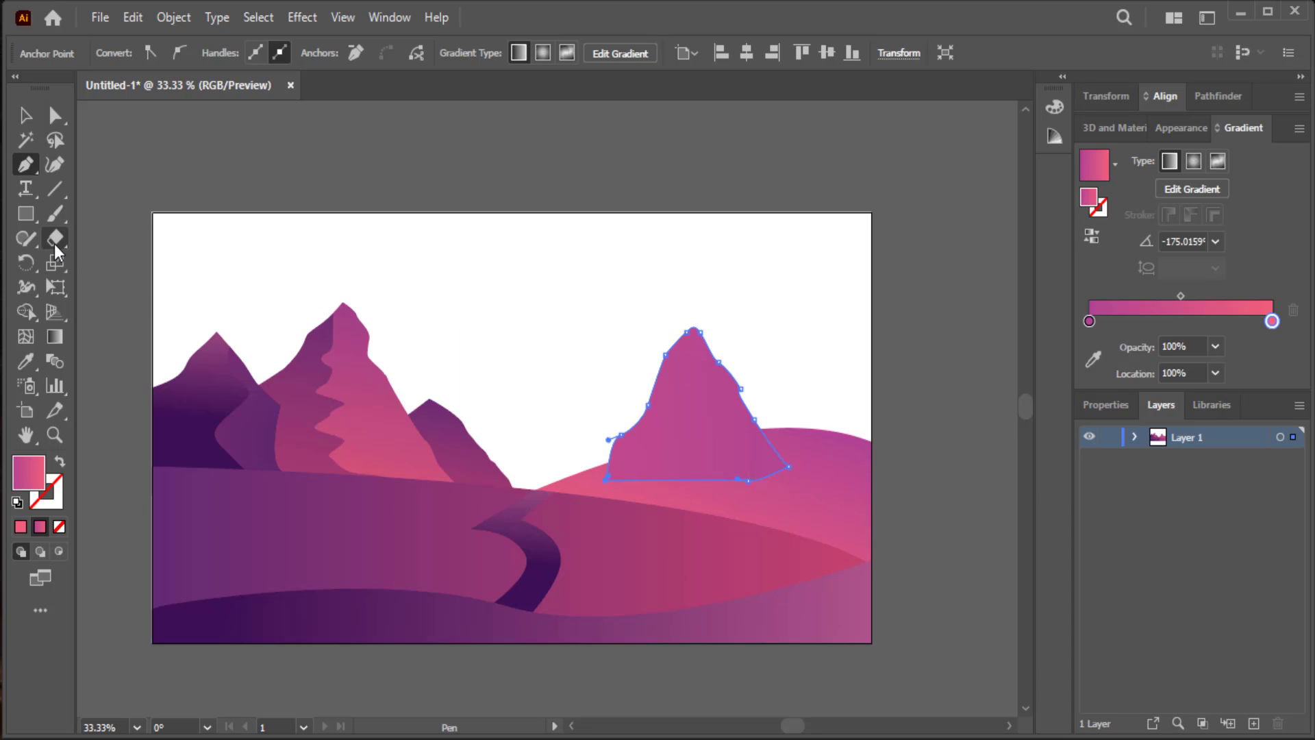
pyautogui.click(25, 360)
pyautogui.click(302, 414)
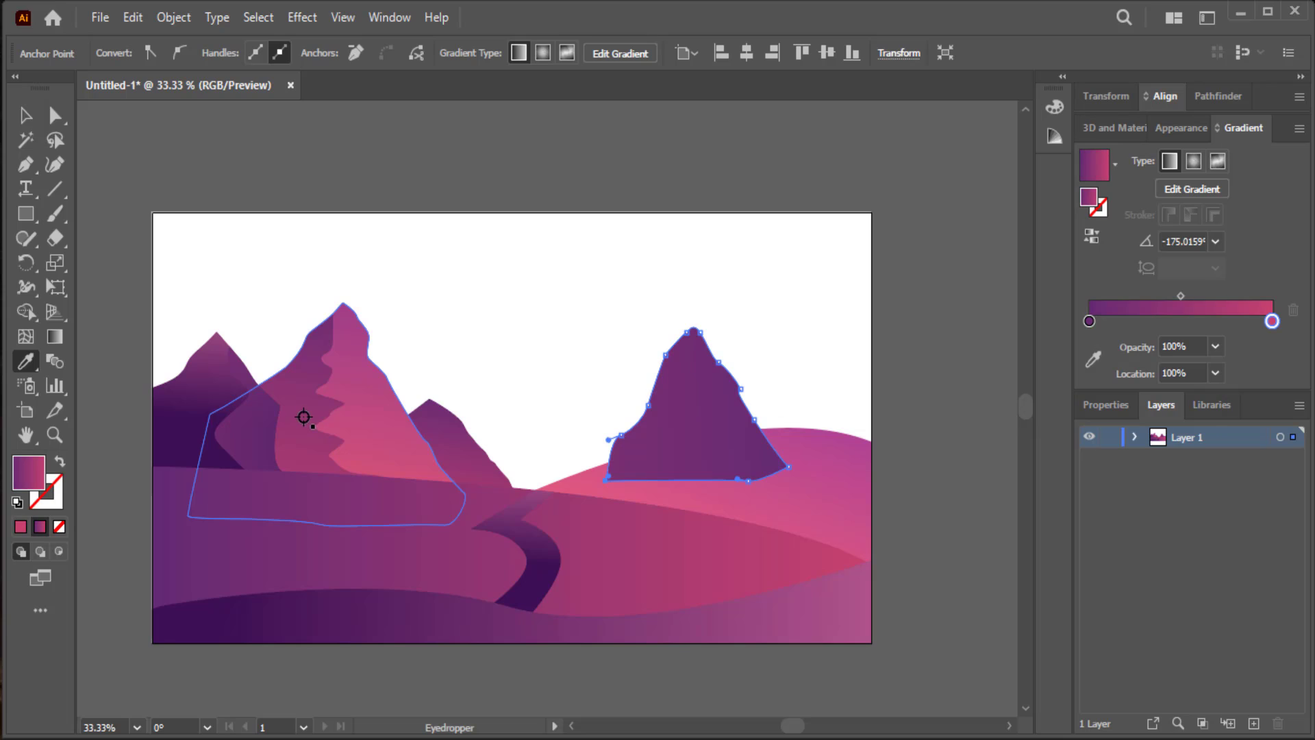
# - Pen a zigzag rock-shaped highlight over the new mountain's left face
pyautogui.click(25, 165)
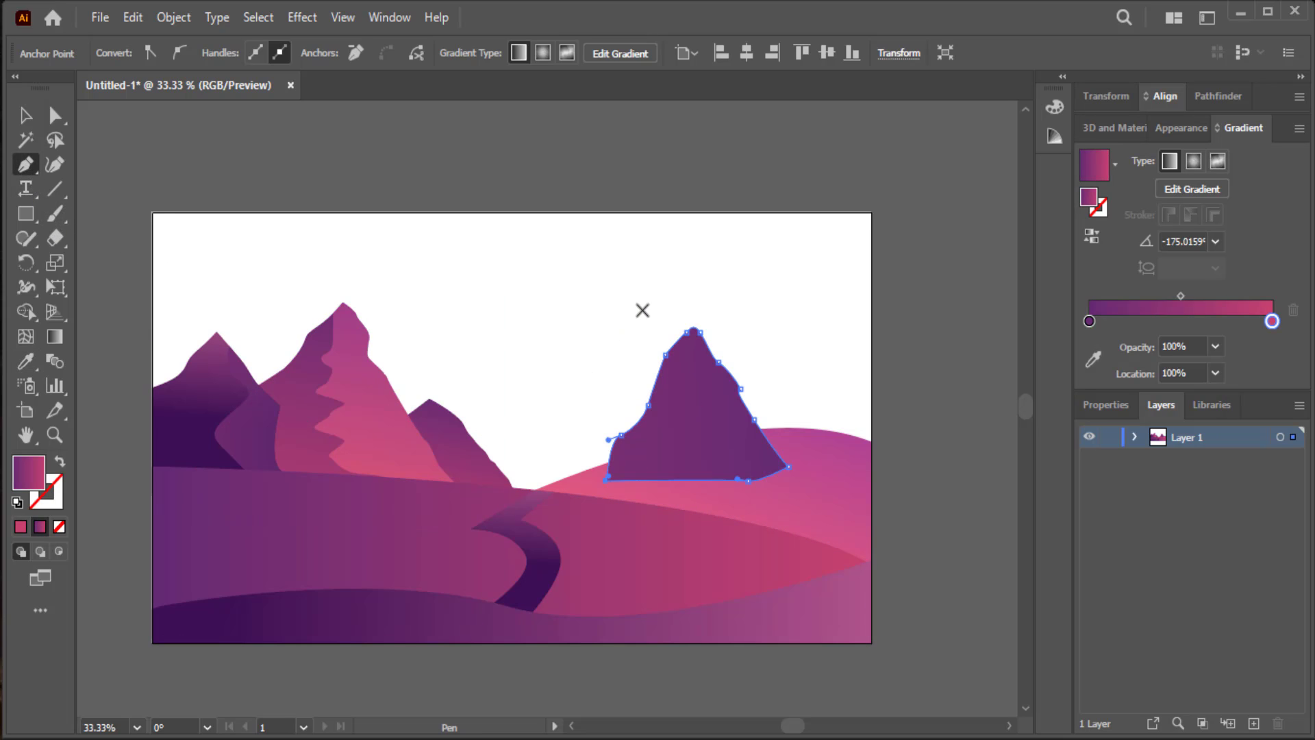
pyautogui.moveTo(659, 302); pyautogui.dragTo(681, 329)
pyautogui.click(684, 320)
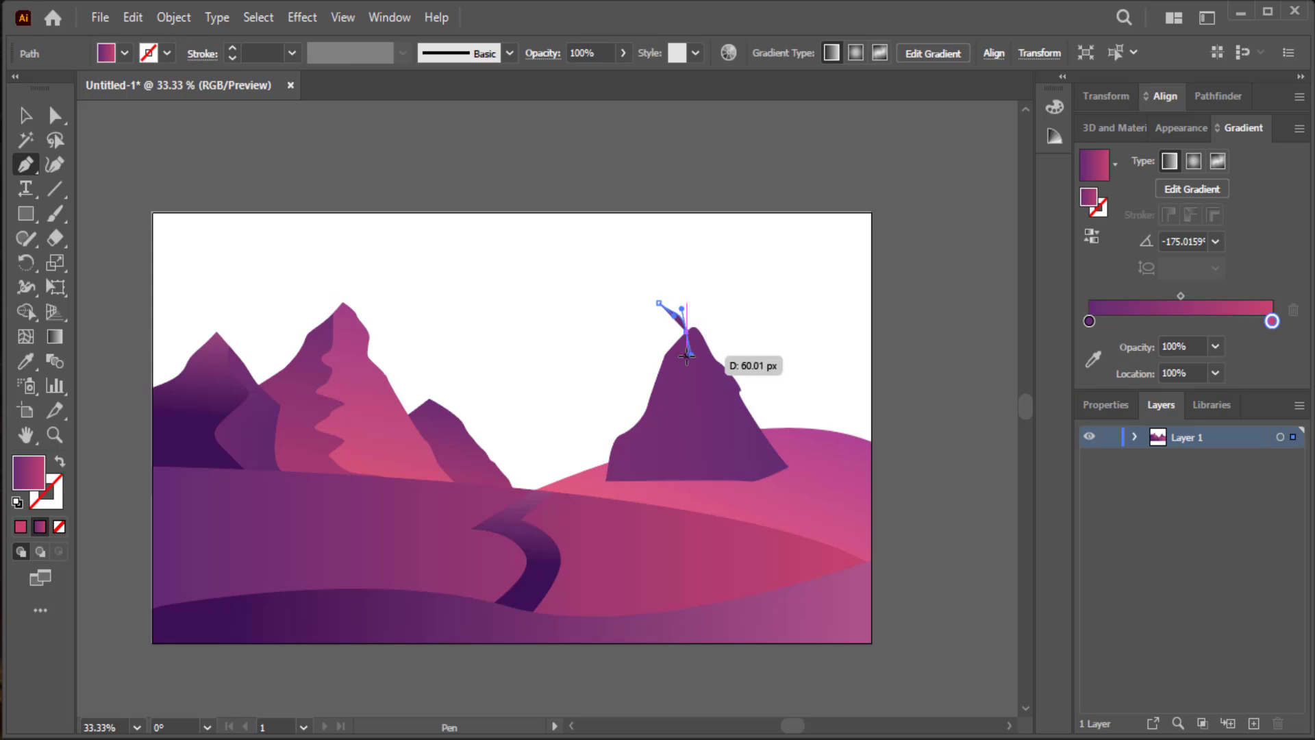
pyautogui.moveTo(692, 375); pyautogui.dragTo(680, 378)
pyautogui.click(691, 391)
pyautogui.click(676, 413)
pyautogui.click(696, 433)
pyautogui.click(685, 457)
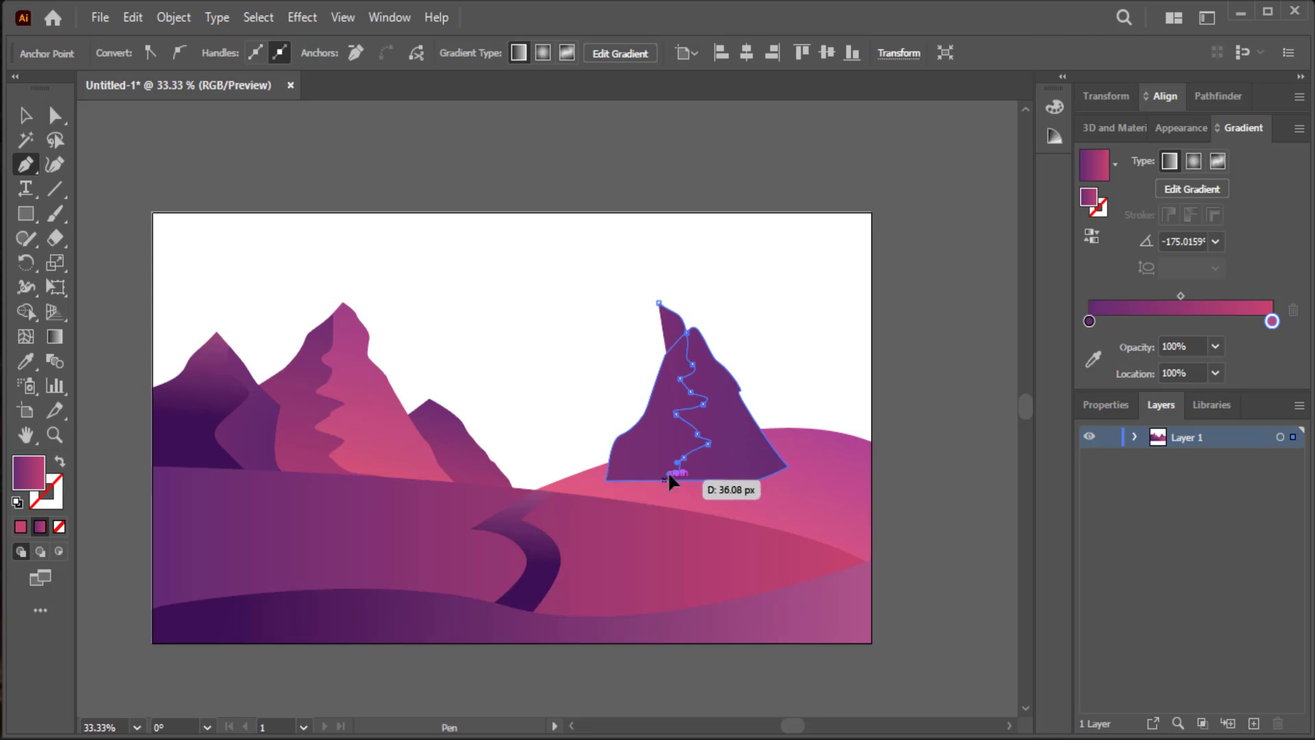
pyautogui.click(659, 480)
pyautogui.click(584, 480)
pyautogui.click(543, 384)
pyautogui.click(589, 322)
pyautogui.moveTo(658, 301); pyautogui.dragTo(682, 308)
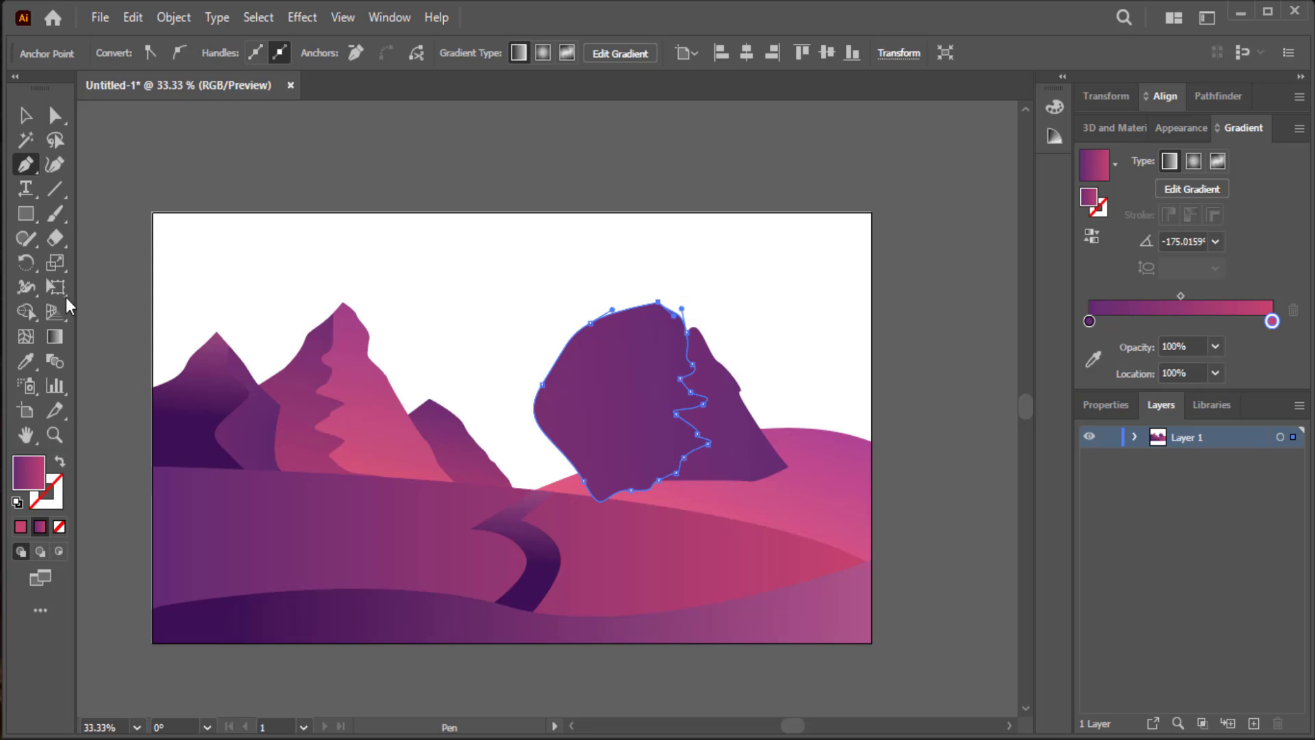
# - Fill the highlight with the left mountain's pink gradient
pyautogui.click(26, 361)
pyautogui.click(356, 381)
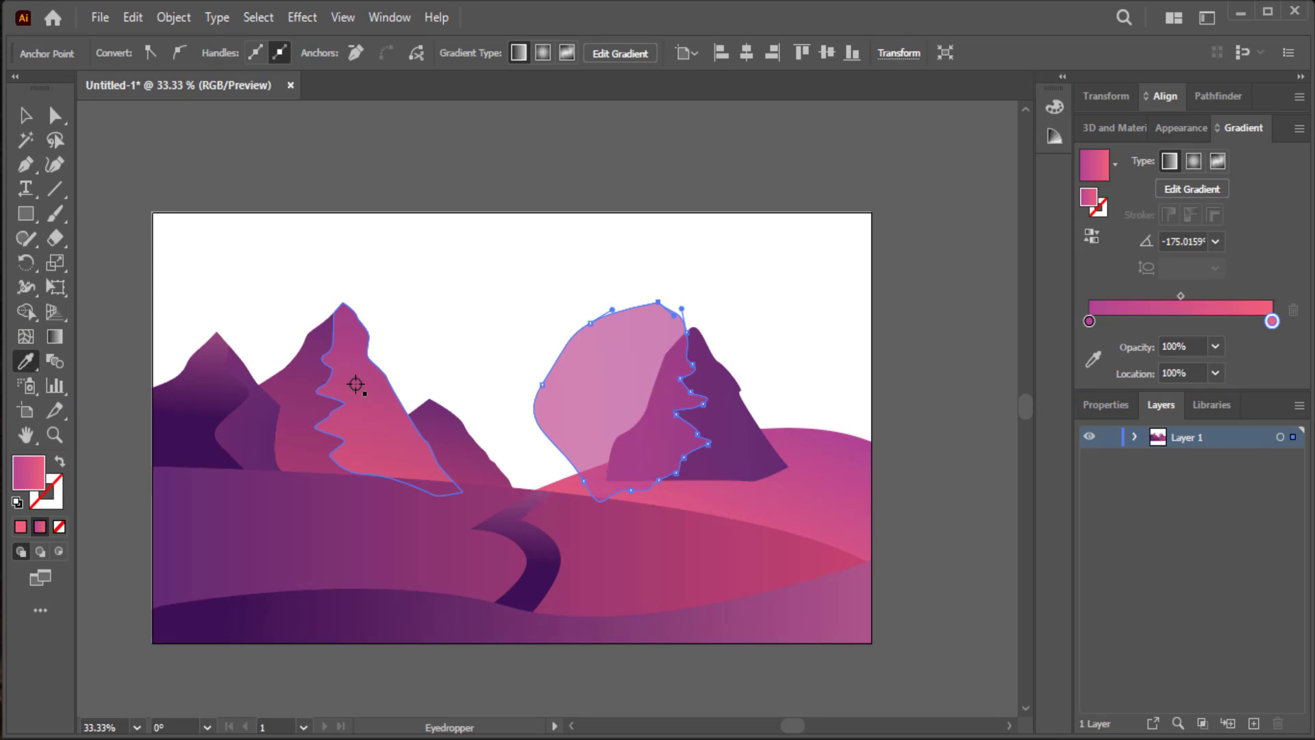
pyautogui.click(26, 115)
# - Trim the pink highlight to the right mountain by erasing its overhang with Shape Builder
pyautogui.click(547, 252)
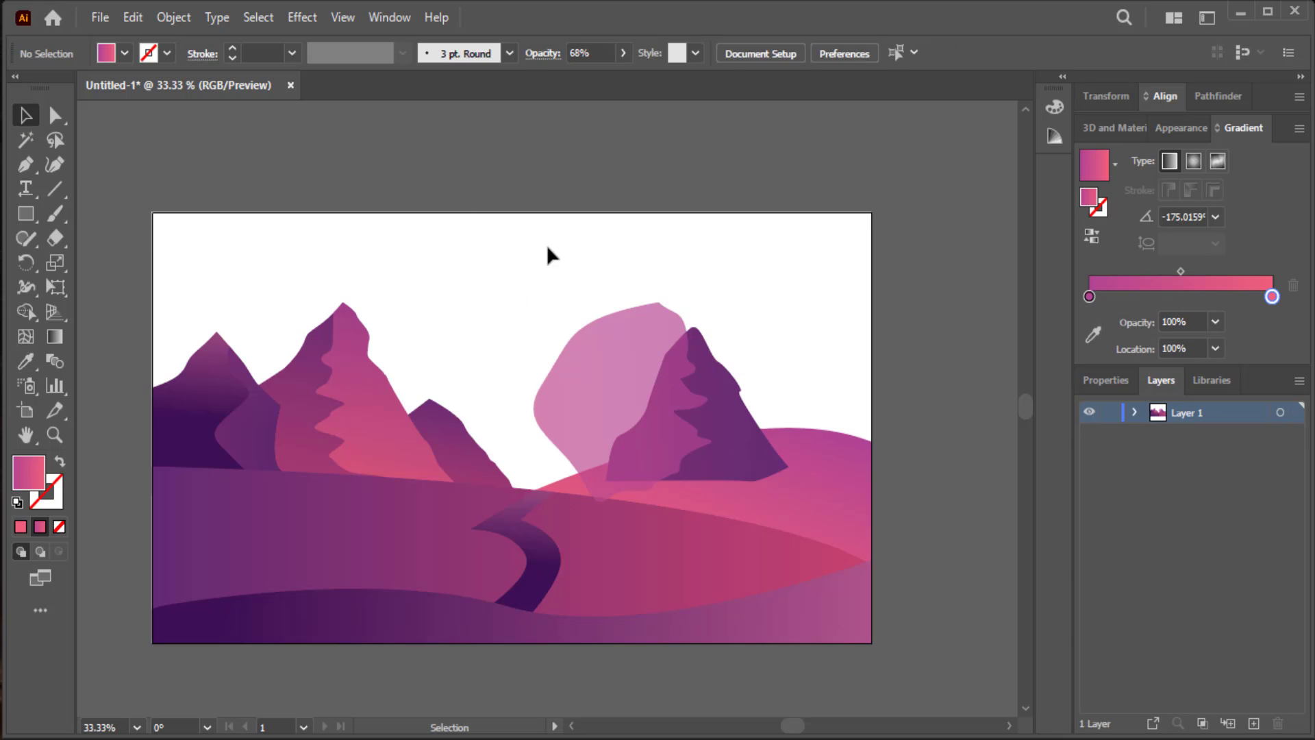
pyautogui.moveTo(655, 348); pyautogui.dragTo(603, 384)
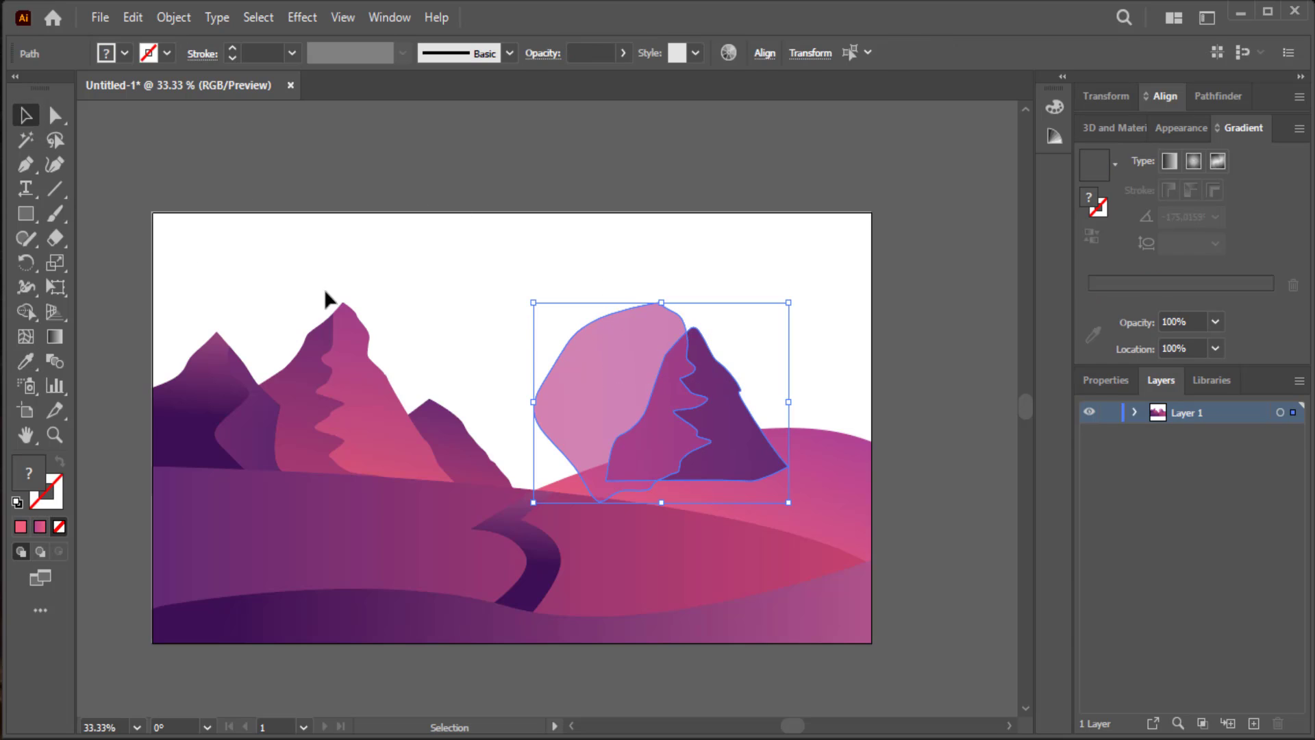
pyautogui.click(25, 312)
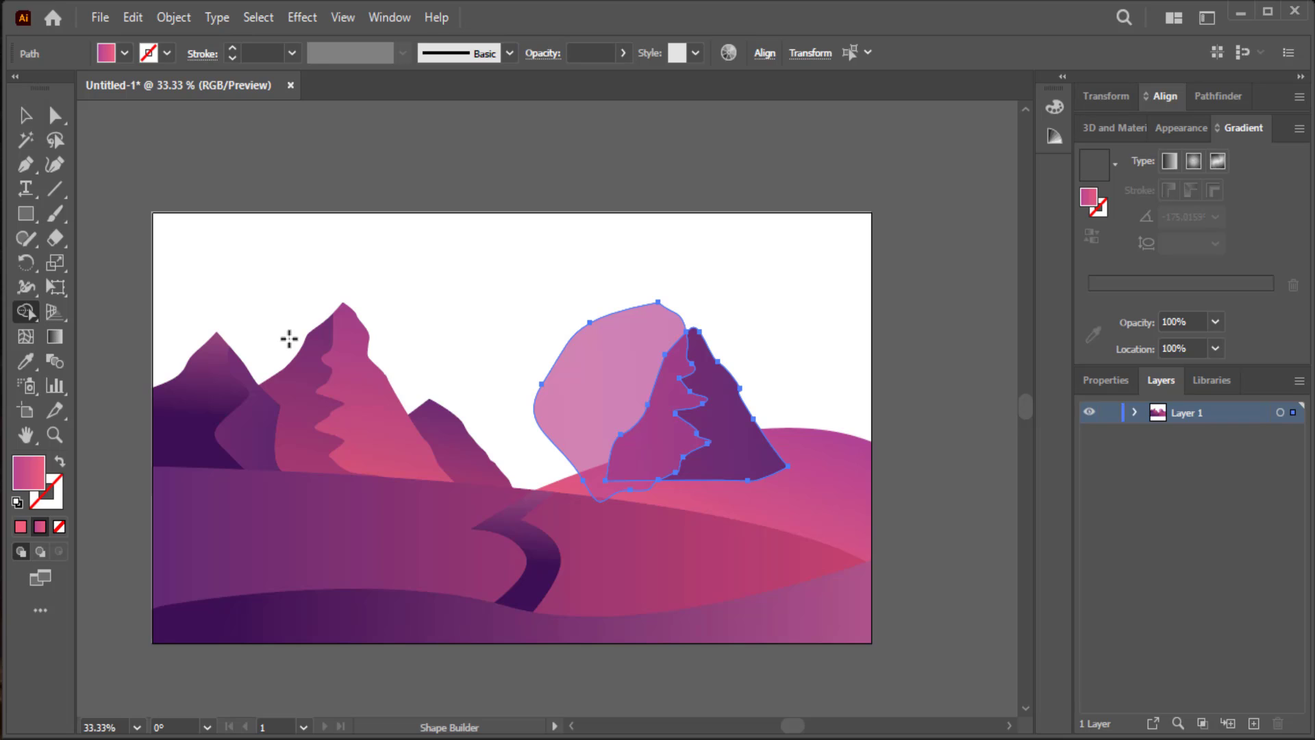
pyautogui.moveTo(446, 345); pyautogui.dragTo(575, 370)
# - Set the mountain's pink left face to 100% opacity
pyautogui.click(26, 115)
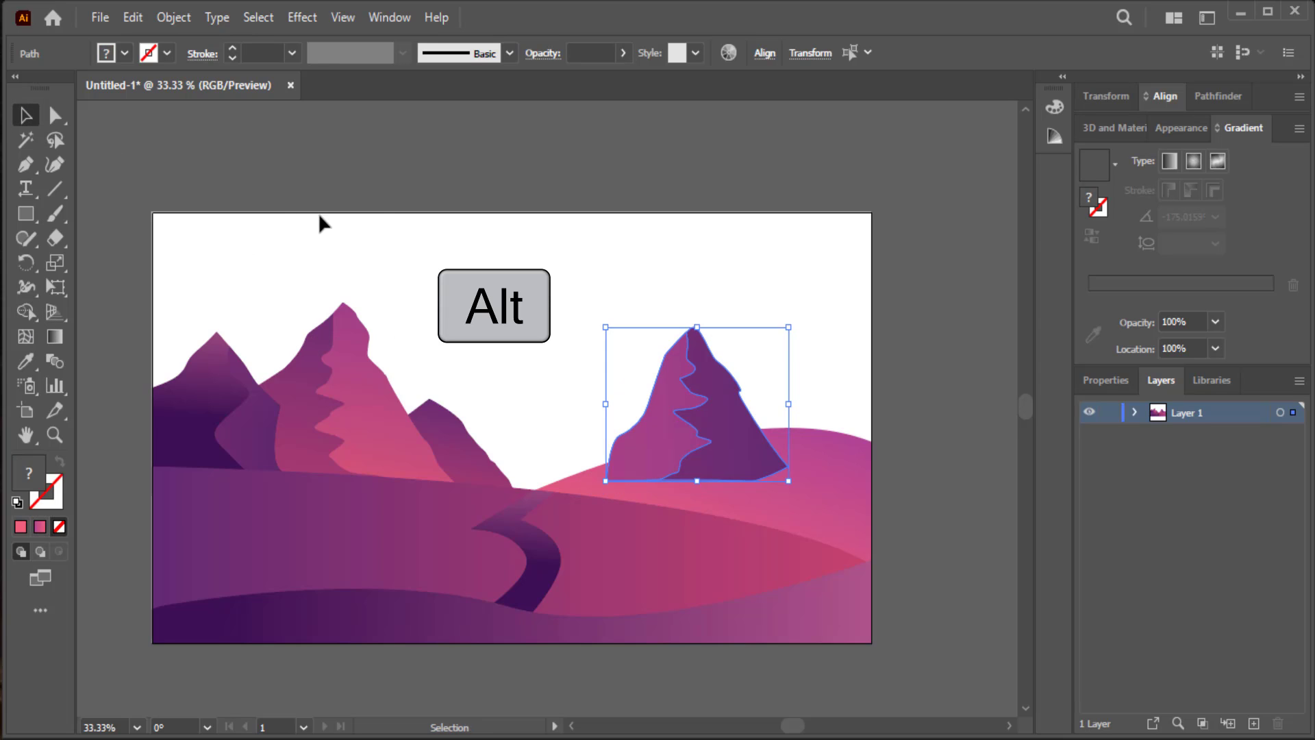
pyautogui.click(450, 224)
pyautogui.click(656, 444)
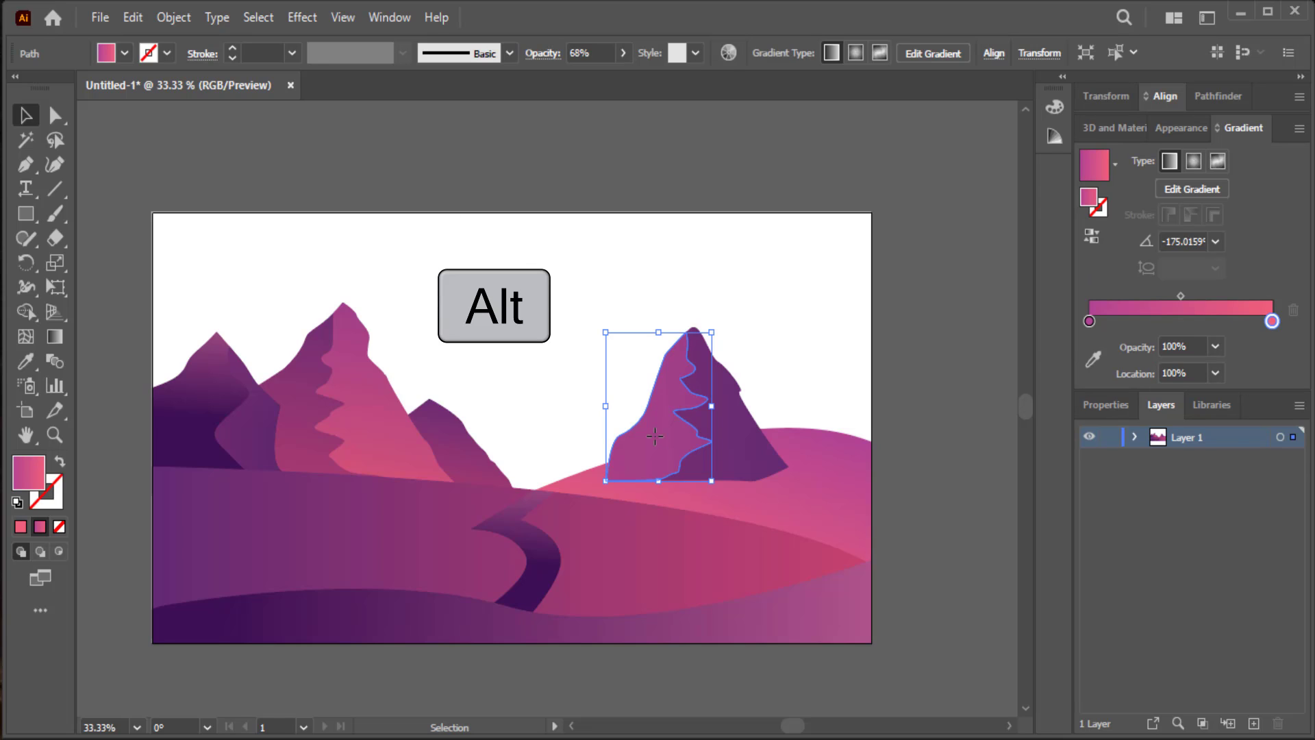
pyautogui.click(622, 53)
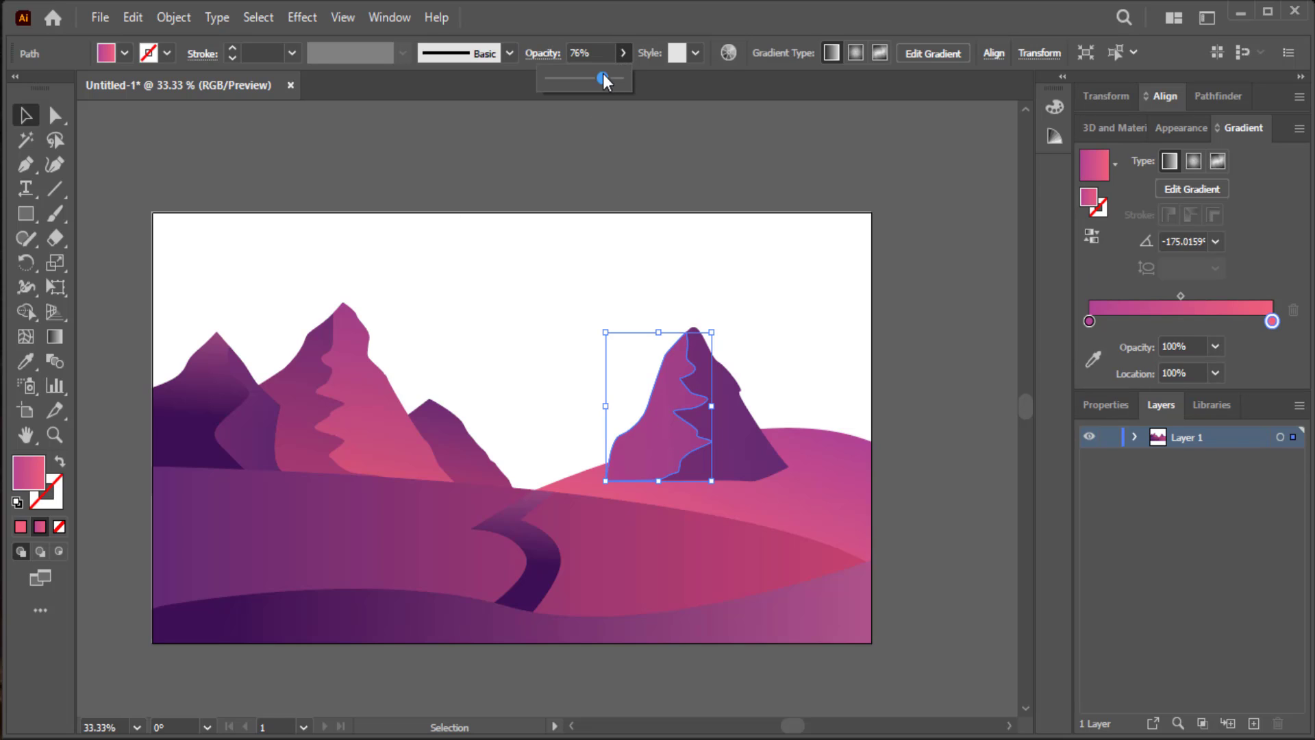
pyautogui.moveTo(603, 77); pyautogui.dragTo(623, 76)
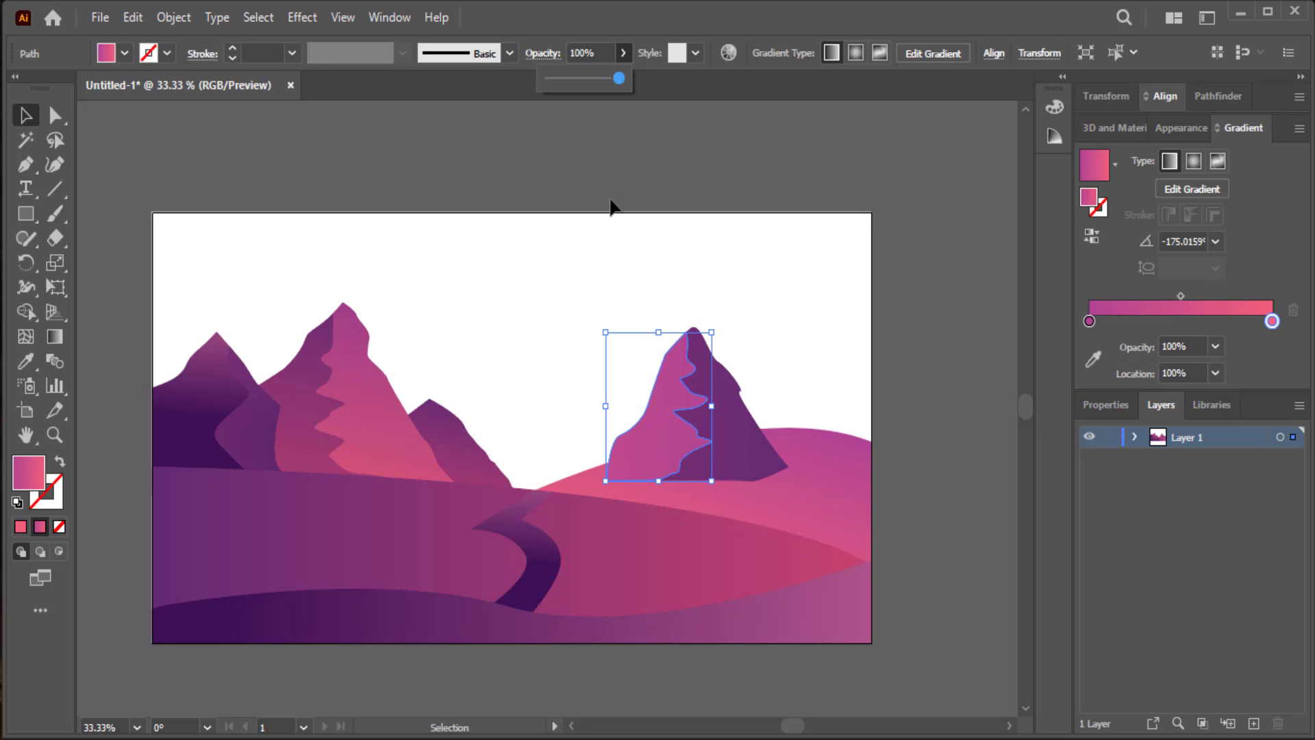
# - Send both faces of the right mountain to the back, behind the hills
pyautogui.click(745, 274)
pyautogui.moveTo(774, 285); pyautogui.dragTo(682, 400)
pyautogui.rightClick(682, 400)
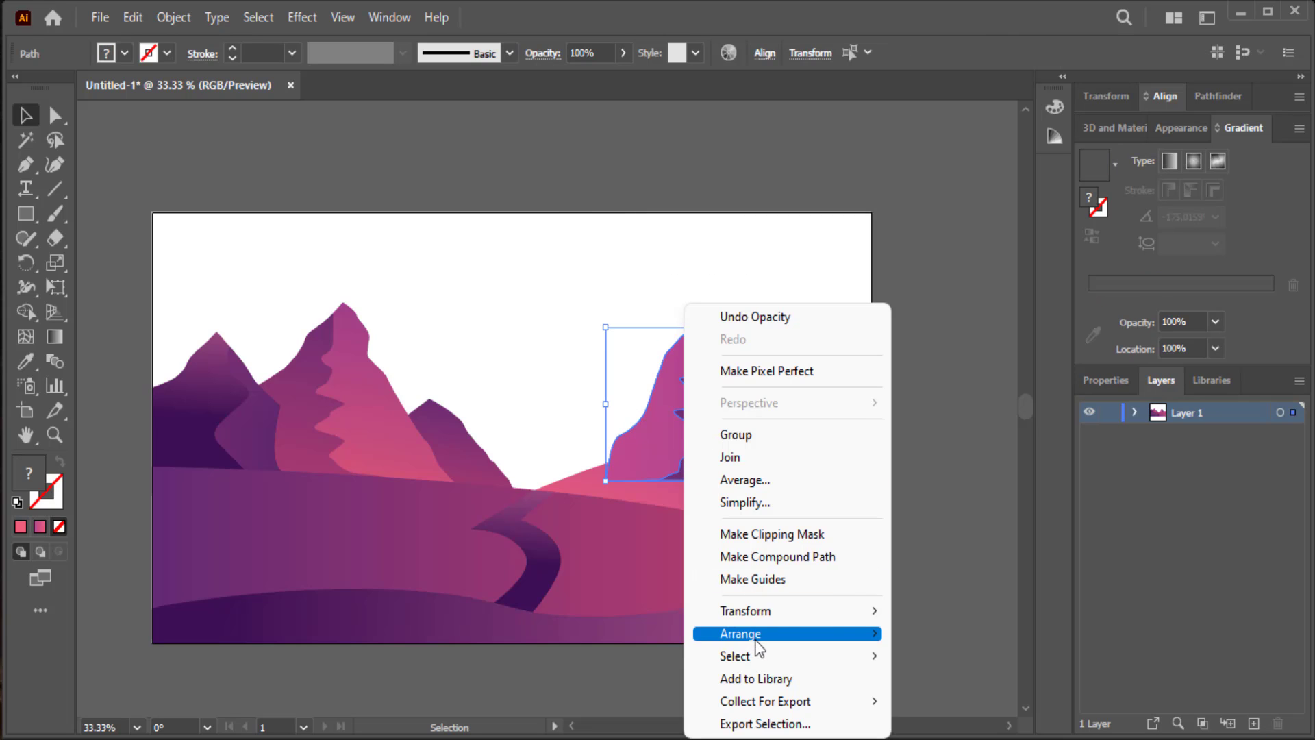
pyautogui.moveTo(741, 633)
pyautogui.click(952, 700)
pyautogui.click(804, 316)
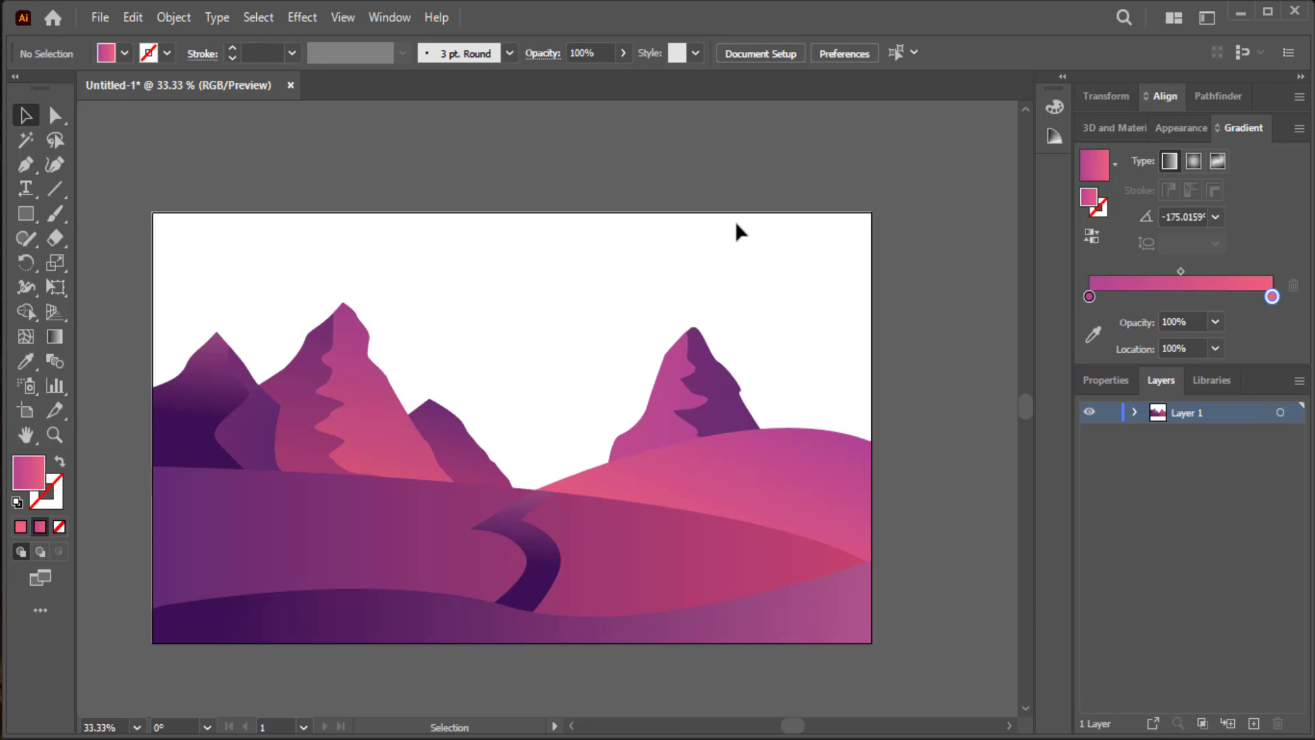
# - Shift the pink mountain left and outline a new taller peak at the right
pyautogui.moveTo(670, 415); pyautogui.dragTo(660, 412)
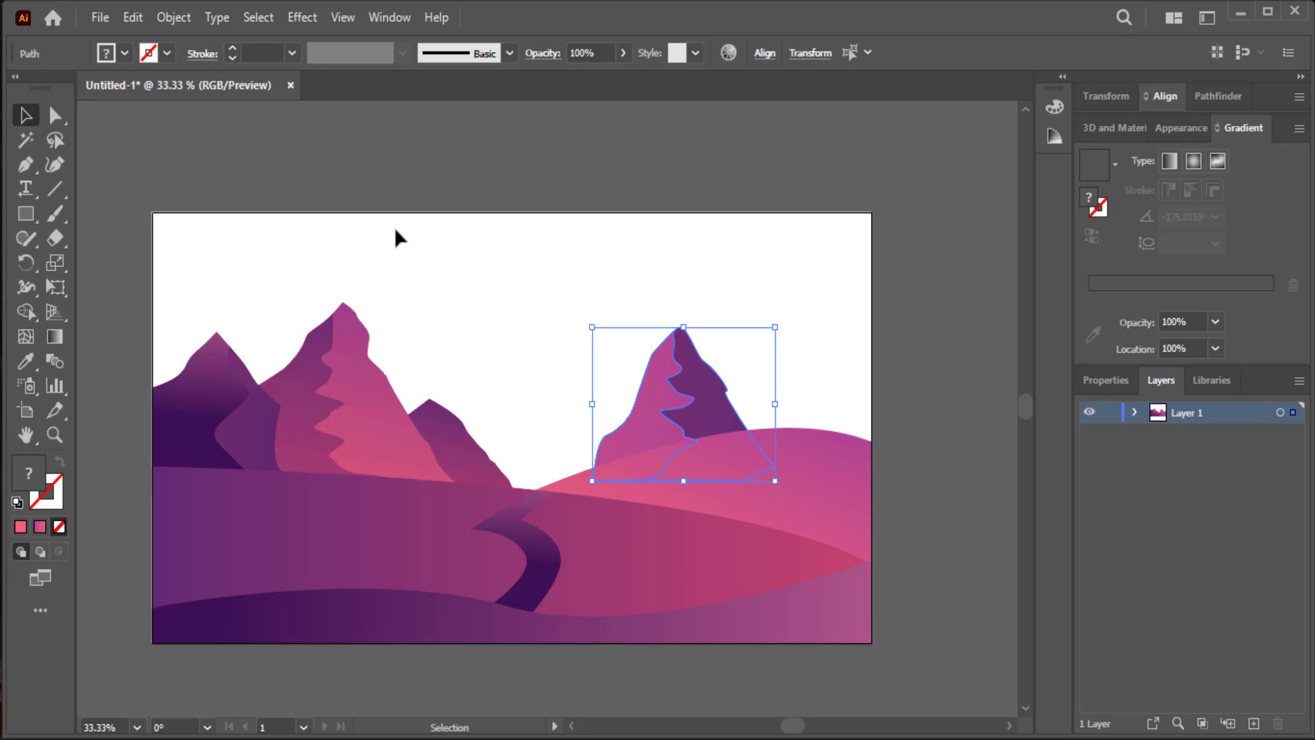
pyautogui.click(26, 164)
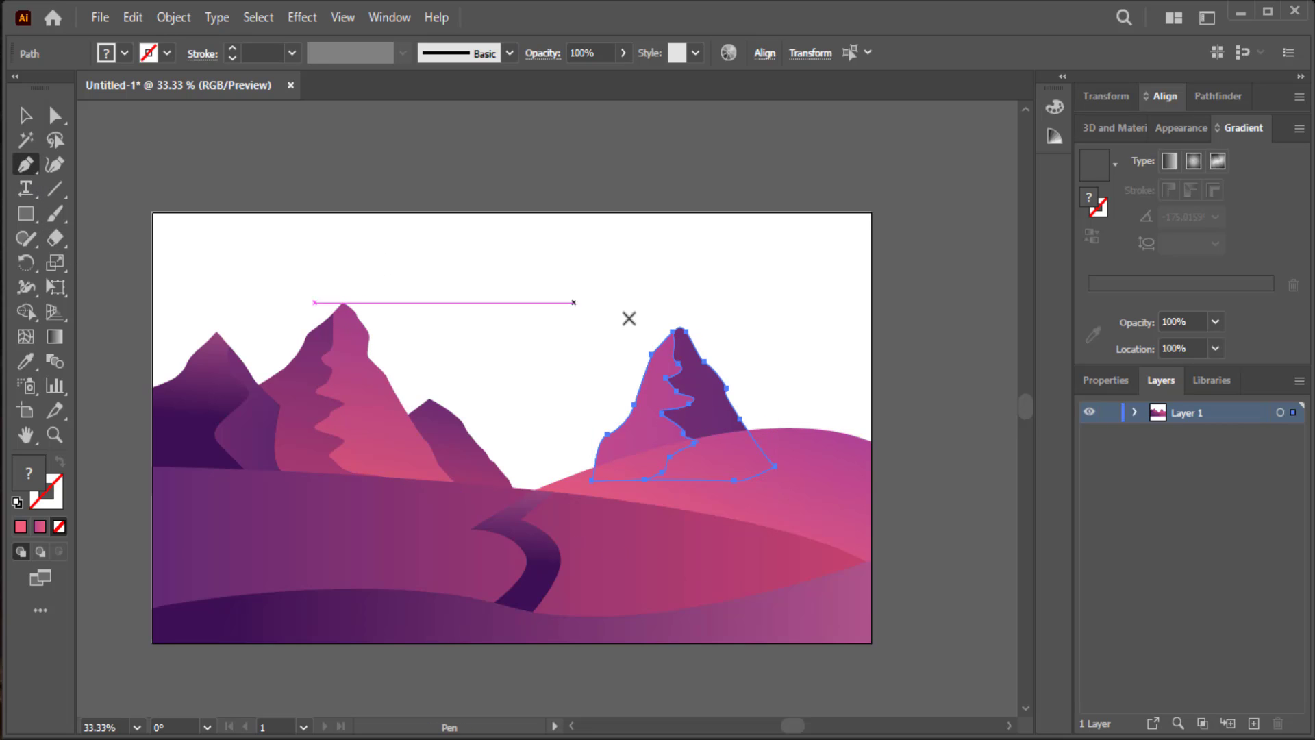
pyautogui.click(704, 371)
pyautogui.click(730, 339)
pyautogui.click(740, 313)
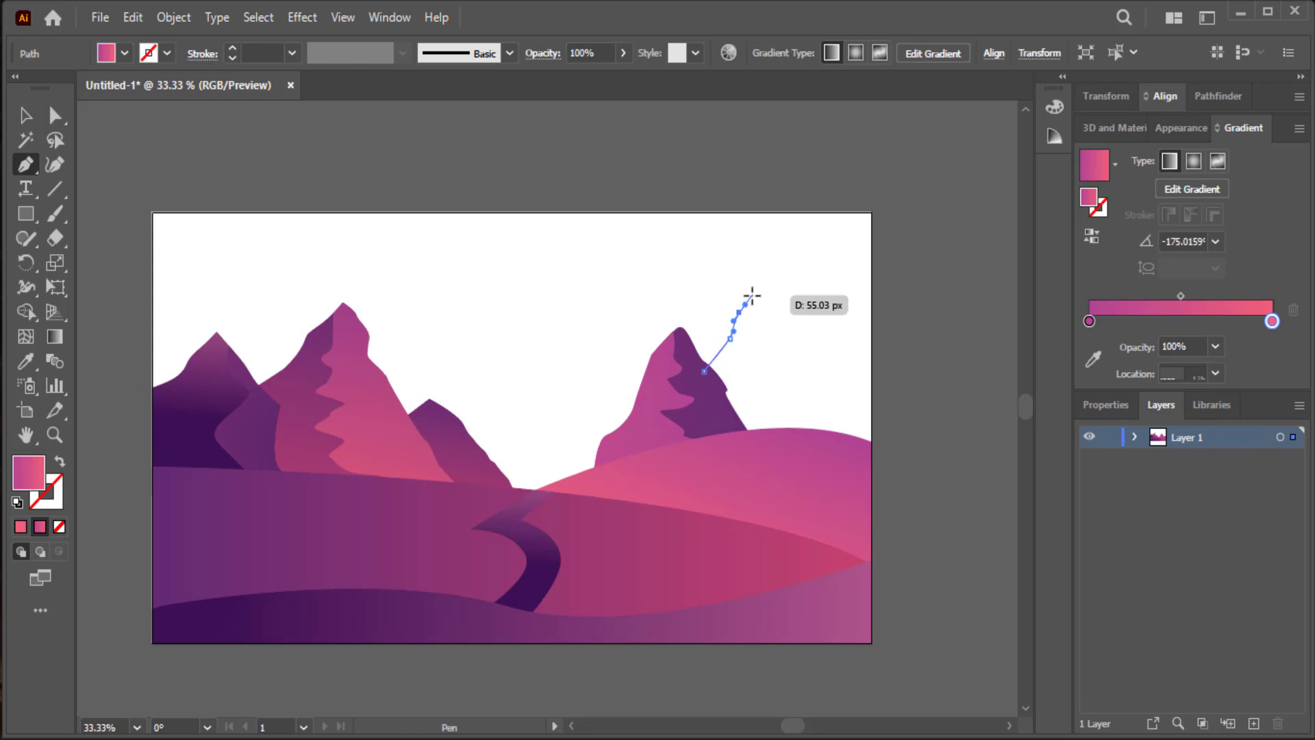
pyautogui.click(776, 270)
pyautogui.click(816, 280)
pyautogui.click(841, 332)
pyautogui.click(859, 348)
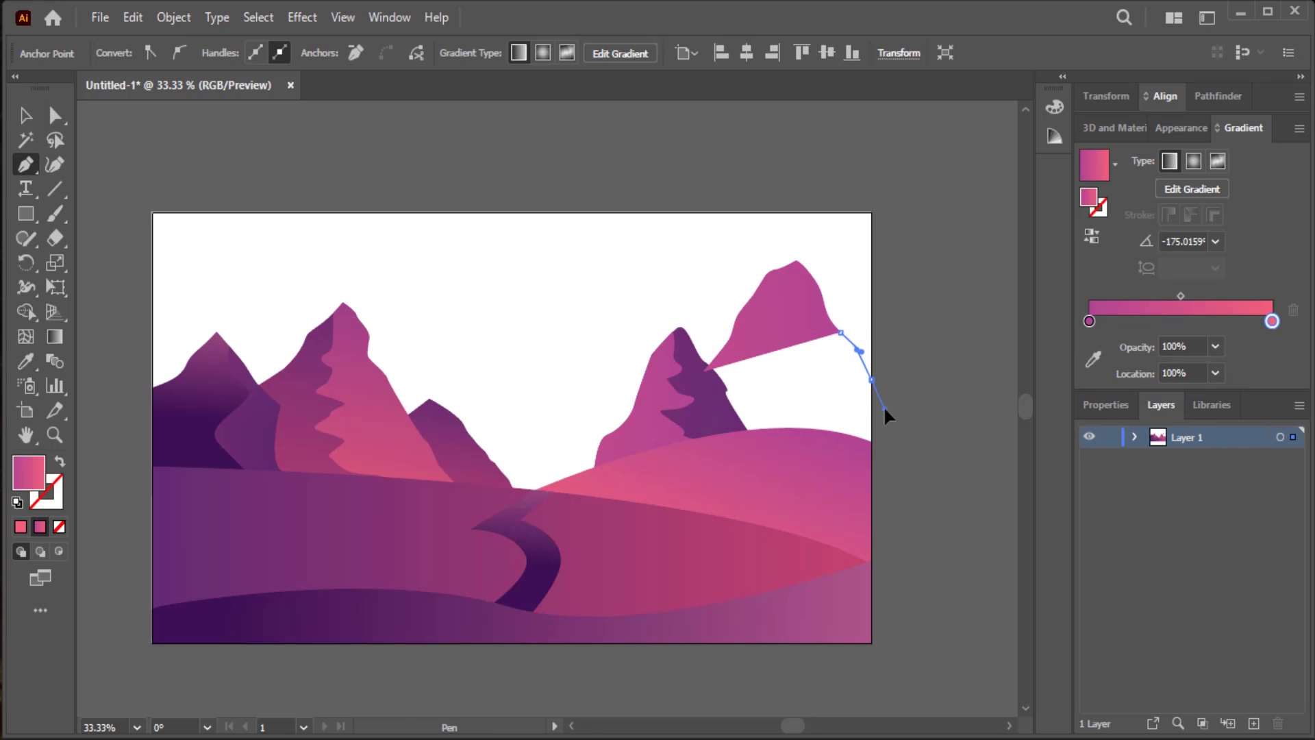
# - Curve the new mountain's right slope to the artboard edge and close its base
pyautogui.moveTo(870, 378); pyautogui.dragTo(883, 412)
pyautogui.click(877, 447)
pyautogui.click(821, 467)
pyautogui.click(763, 467)
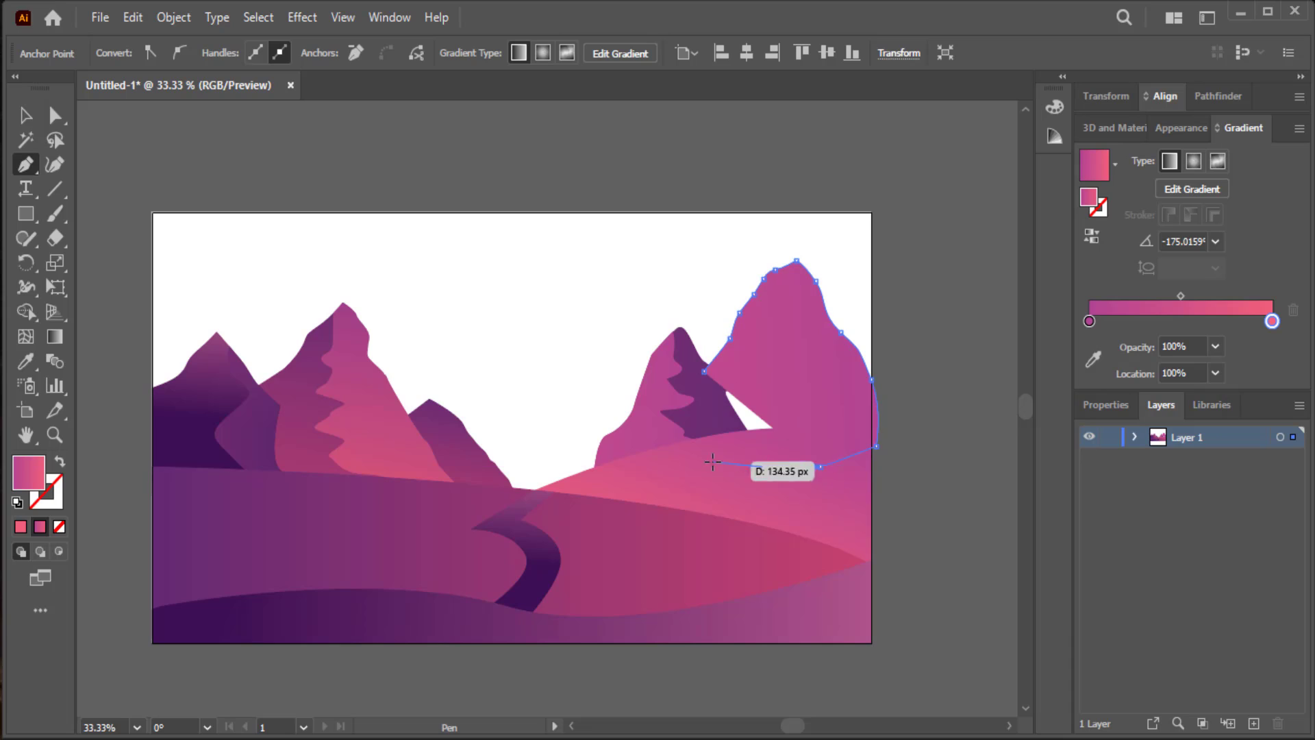
pyautogui.click(716, 468)
pyautogui.click(705, 371)
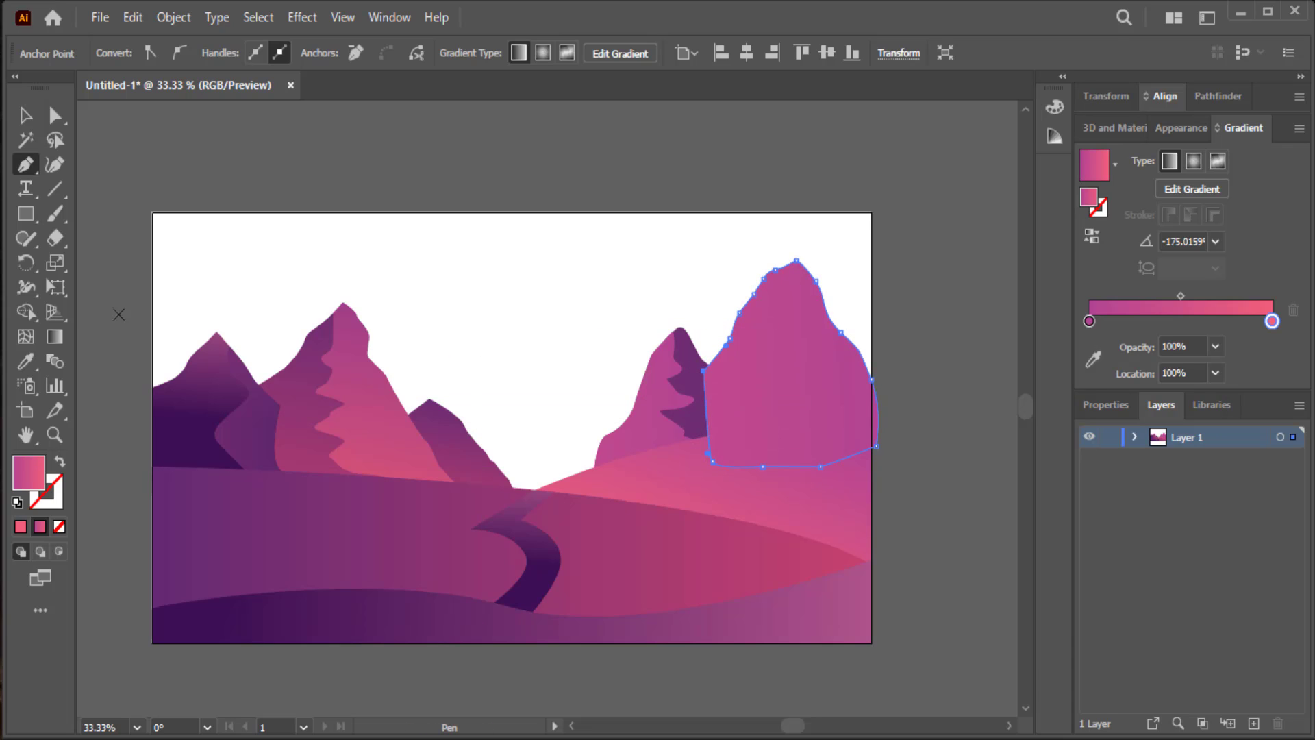
# - Fill the new mountain with the neighbouring dark purple and send it behind the hills
pyautogui.click(26, 361)
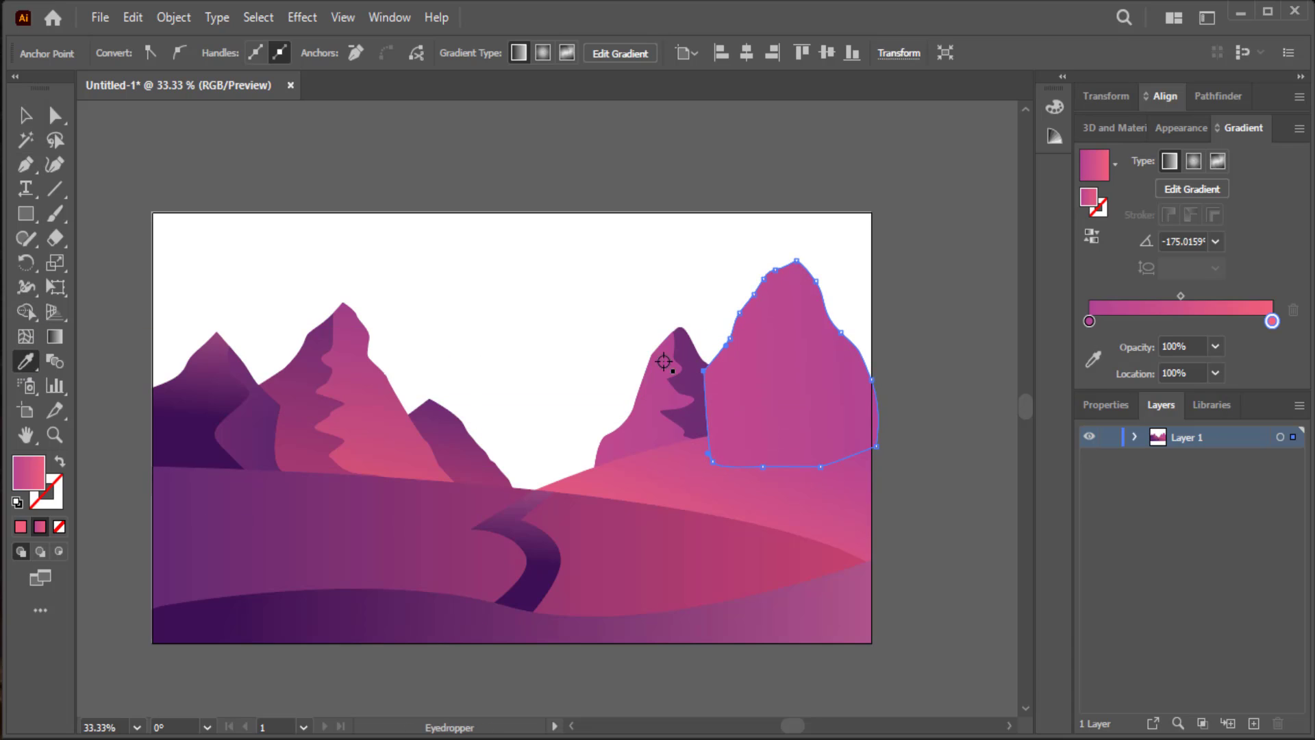
pyautogui.click(685, 362)
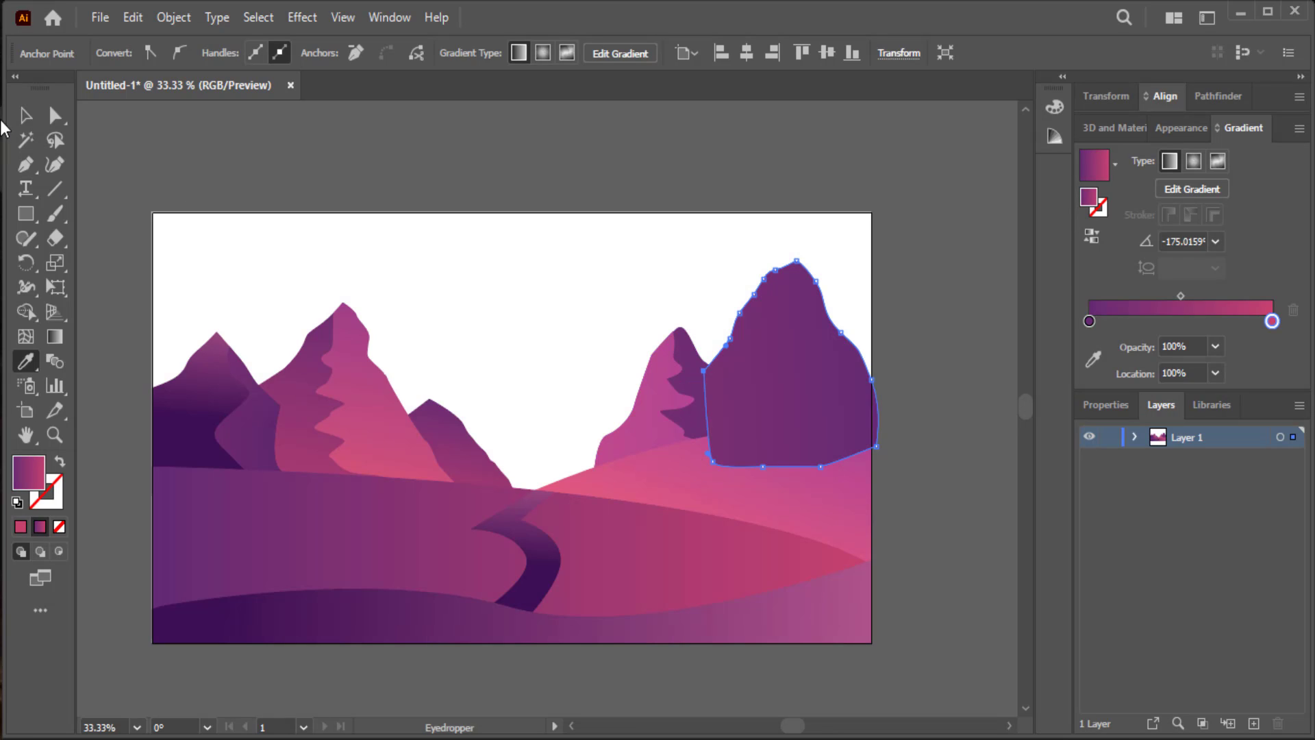
pyautogui.click(26, 117)
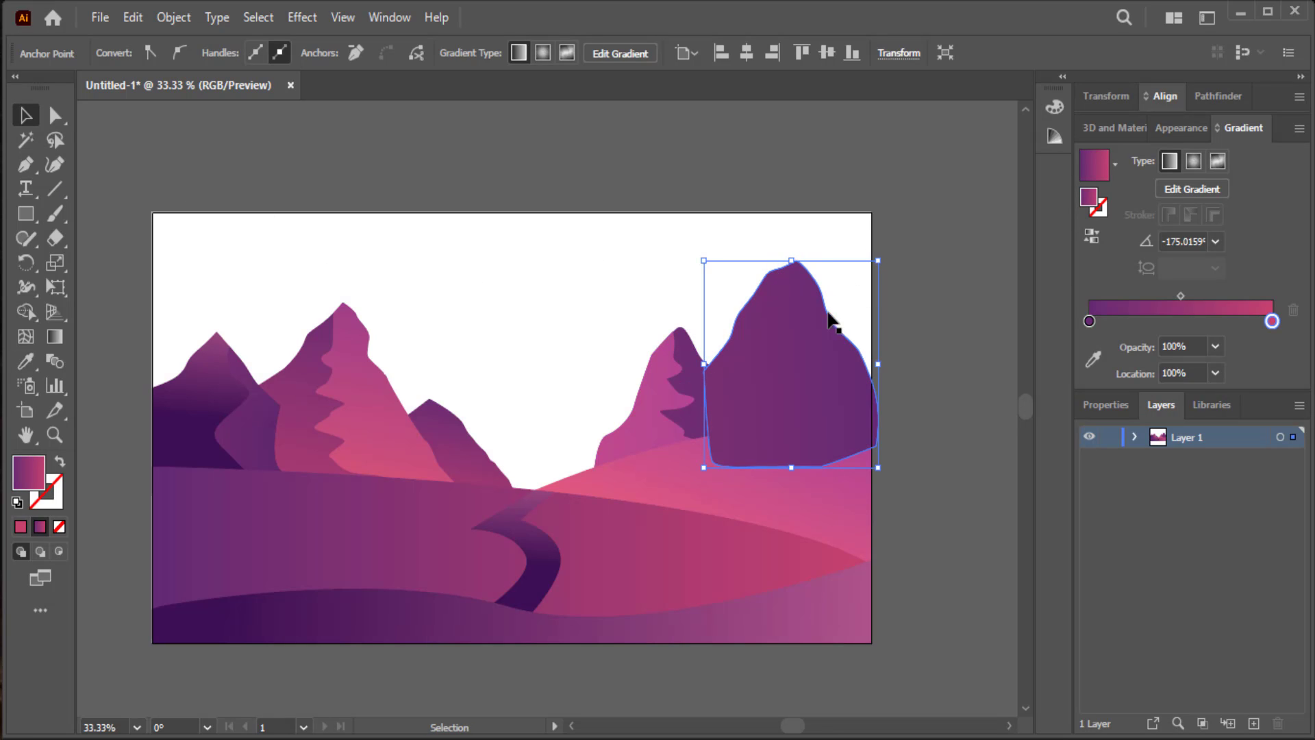
pyautogui.rightClick(811, 335)
pyautogui.moveTo(868, 633)
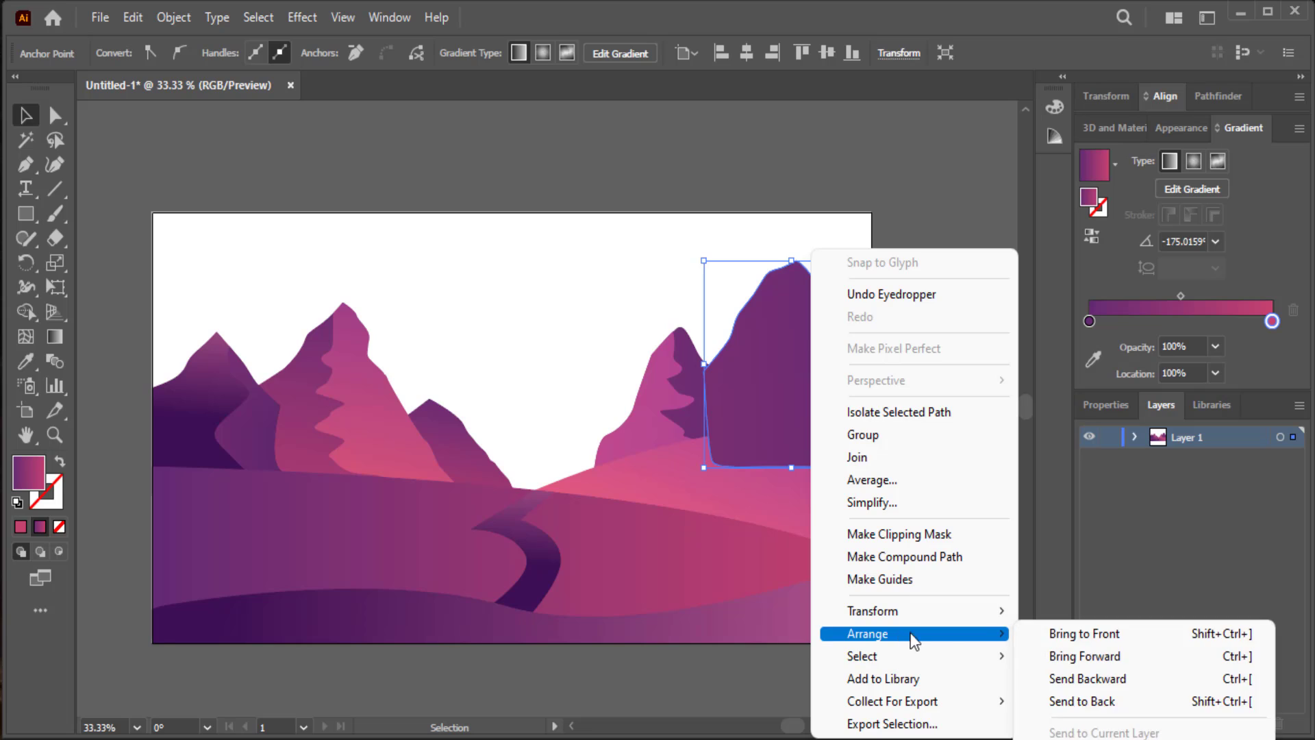
pyautogui.click(1067, 706)
pyautogui.click(963, 416)
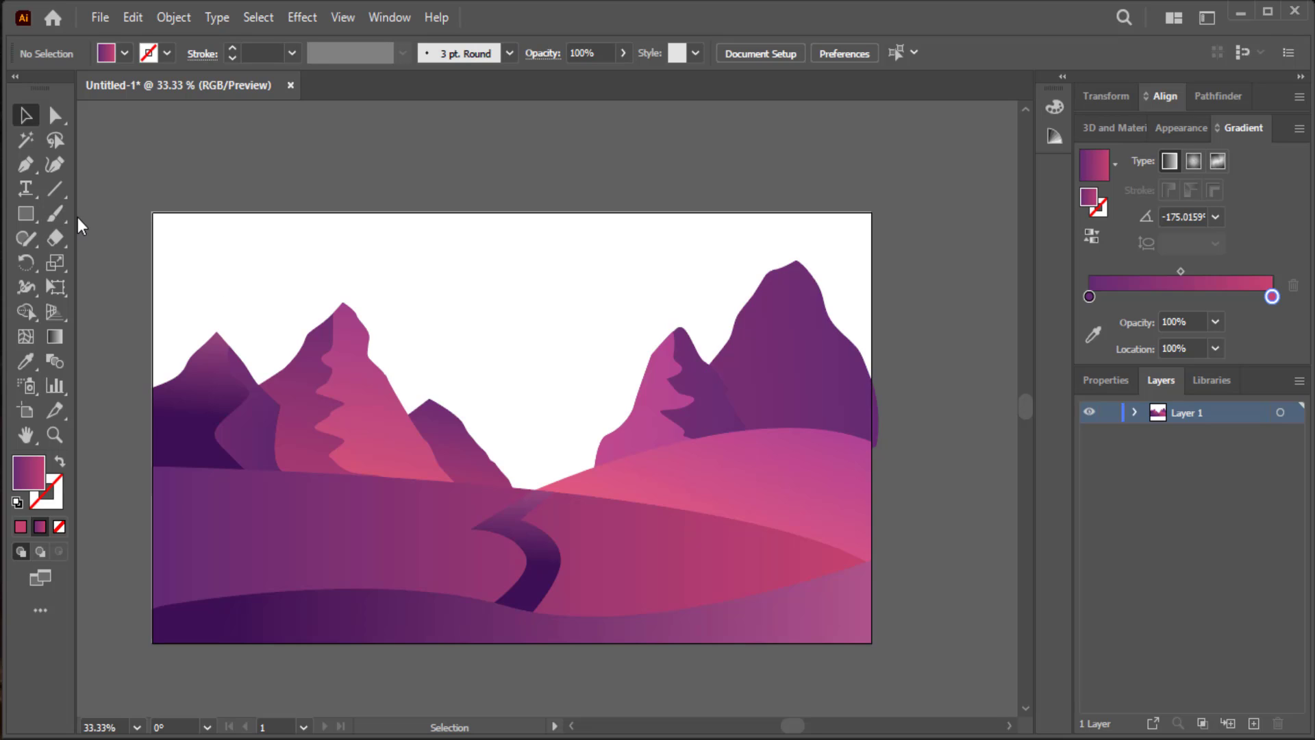
# - Pen-draw a closed freeform blob over the right mountain's left face
pyautogui.click(17, 169)
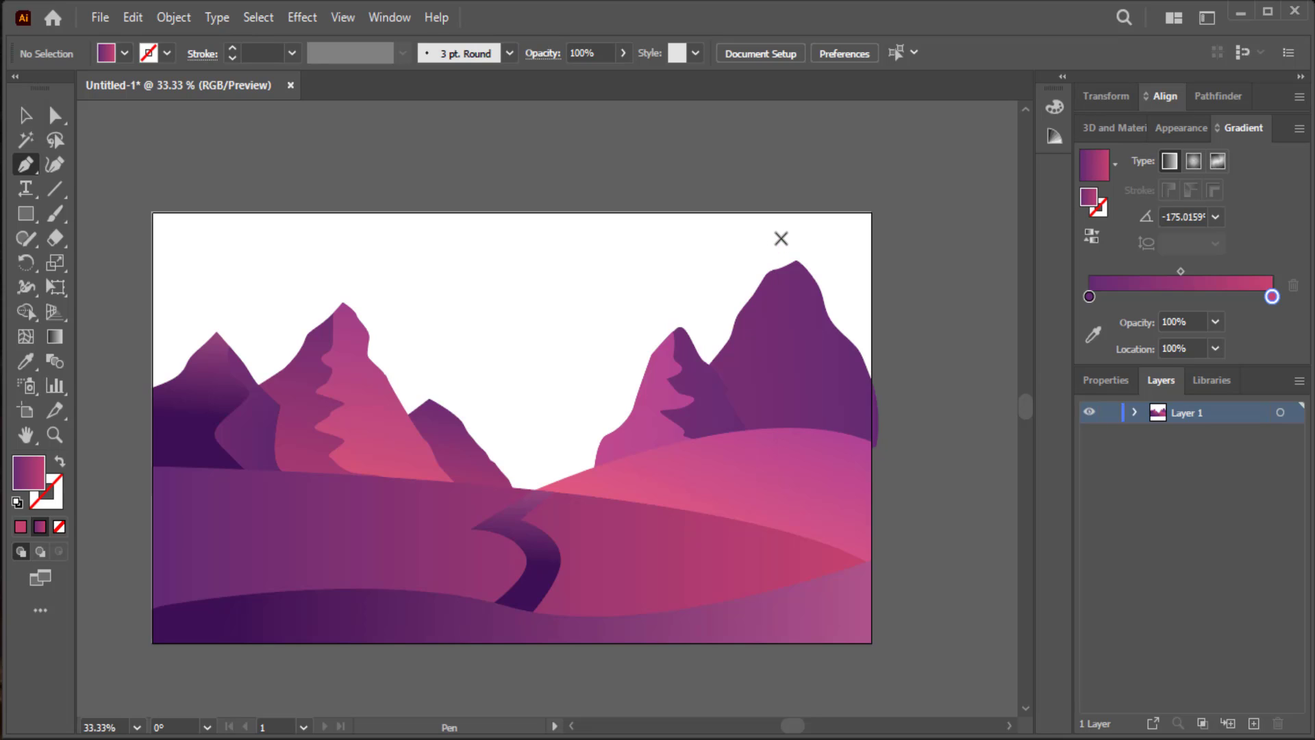
pyautogui.click(774, 239)
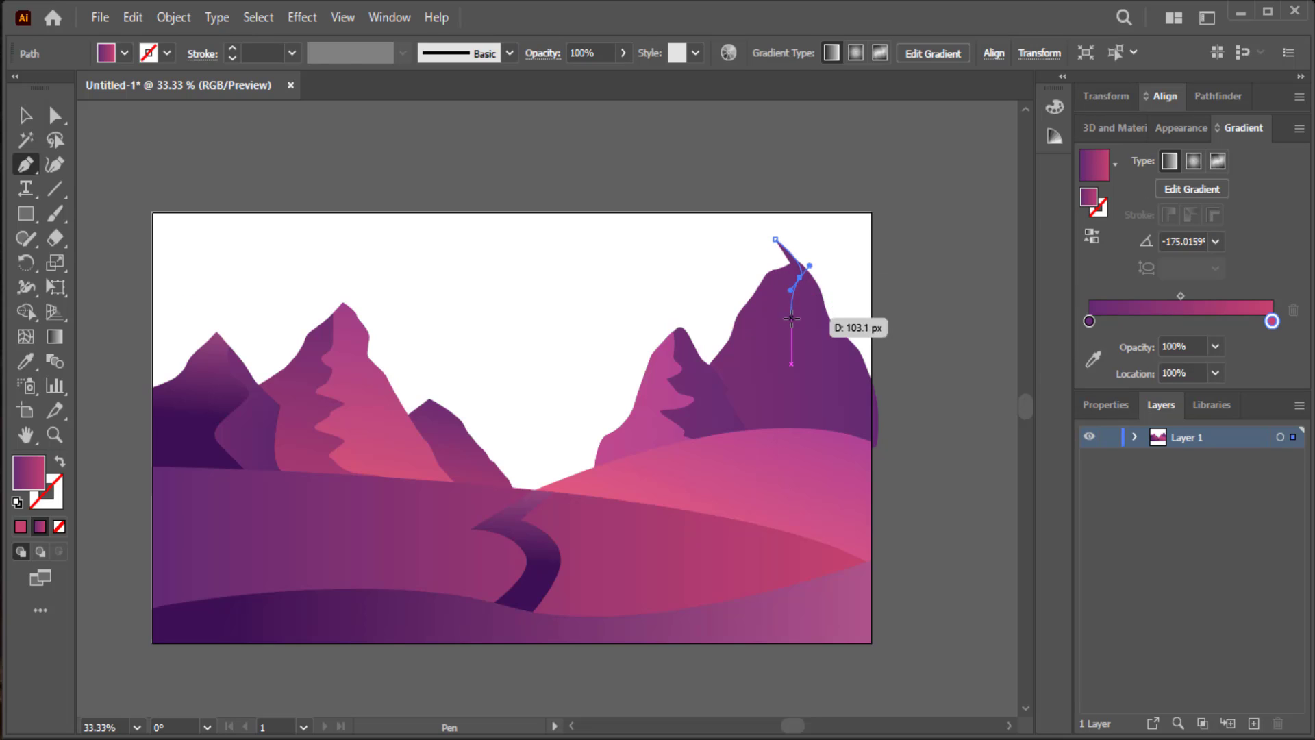
pyautogui.moveTo(797, 332); pyautogui.dragTo(807, 351)
pyautogui.moveTo(808, 403); pyautogui.dragTo(805, 412)
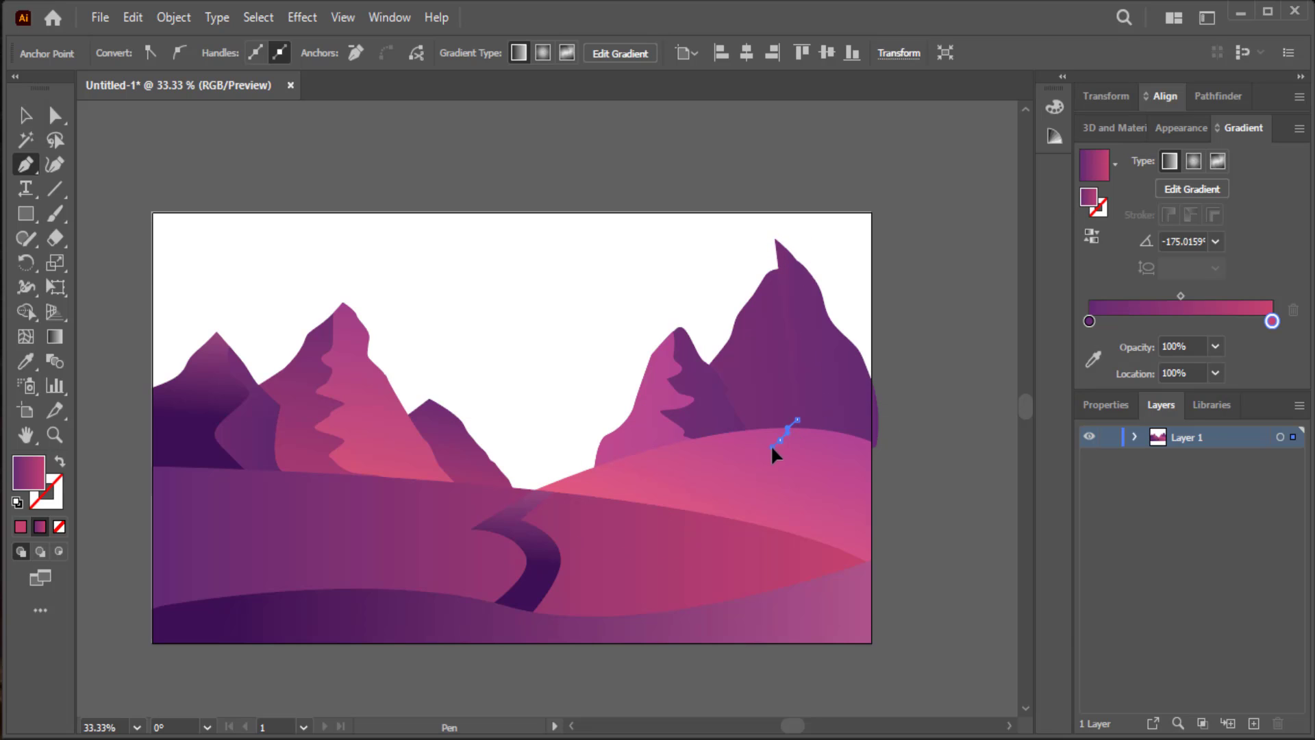
pyautogui.click(712, 445)
pyautogui.click(656, 419)
pyautogui.moveTo(586, 327); pyautogui.dragTo(587, 301)
pyautogui.click(615, 248)
pyautogui.click(669, 227)
pyautogui.click(716, 229)
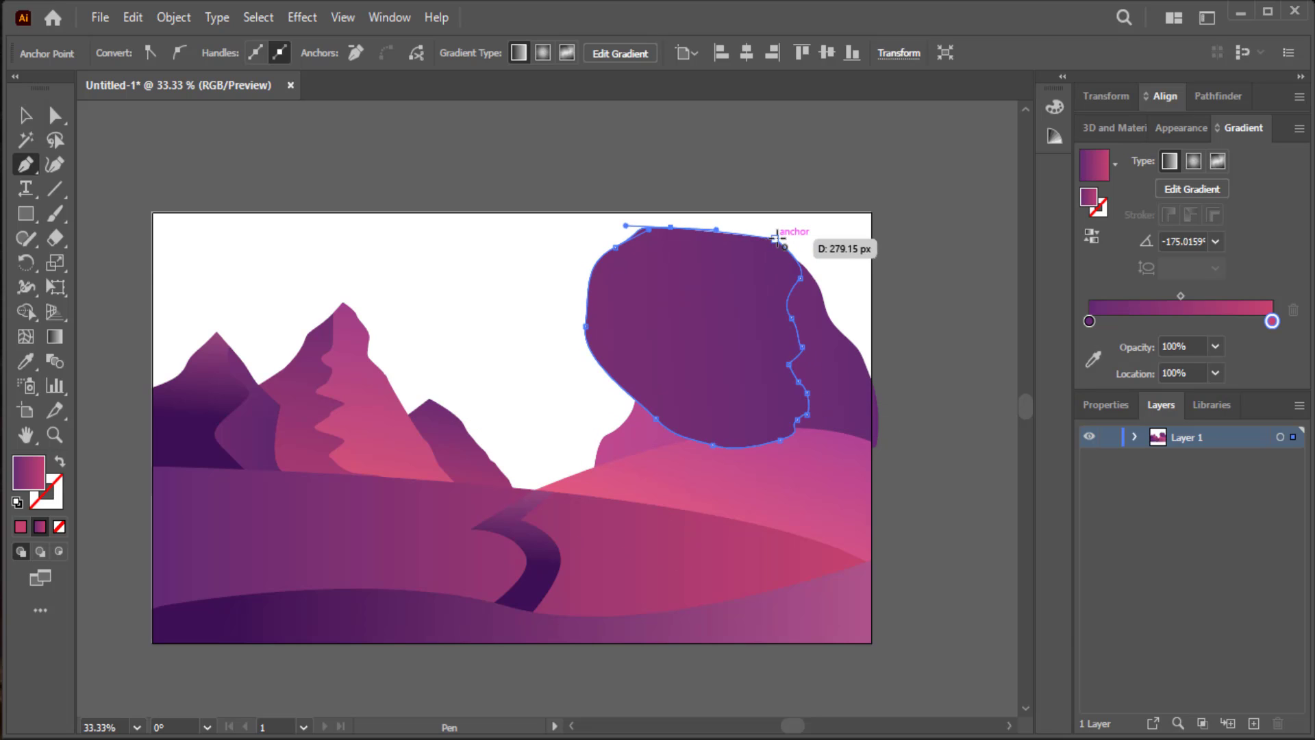
pyautogui.click(776, 239)
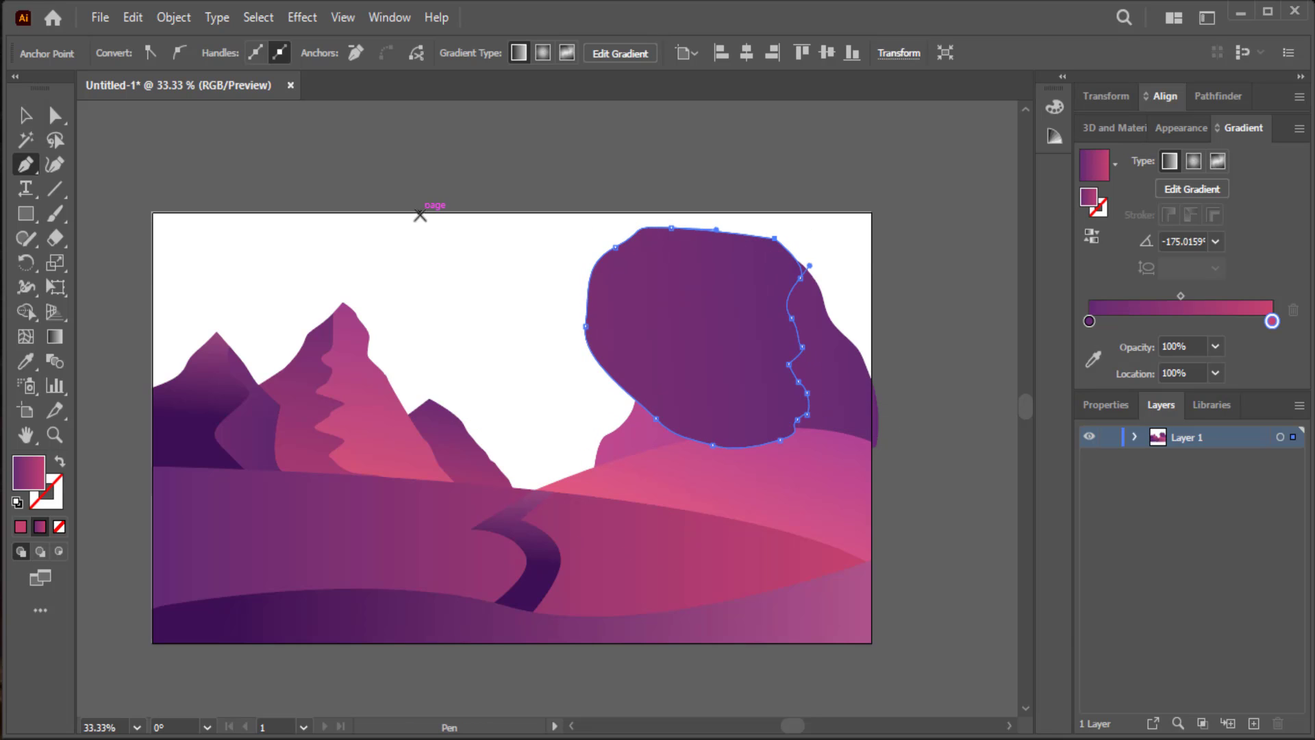
# - Give the blob the middle mountain's pink gradient and trim off its part outside the mountain
pyautogui.click(26, 361)
pyautogui.click(358, 393)
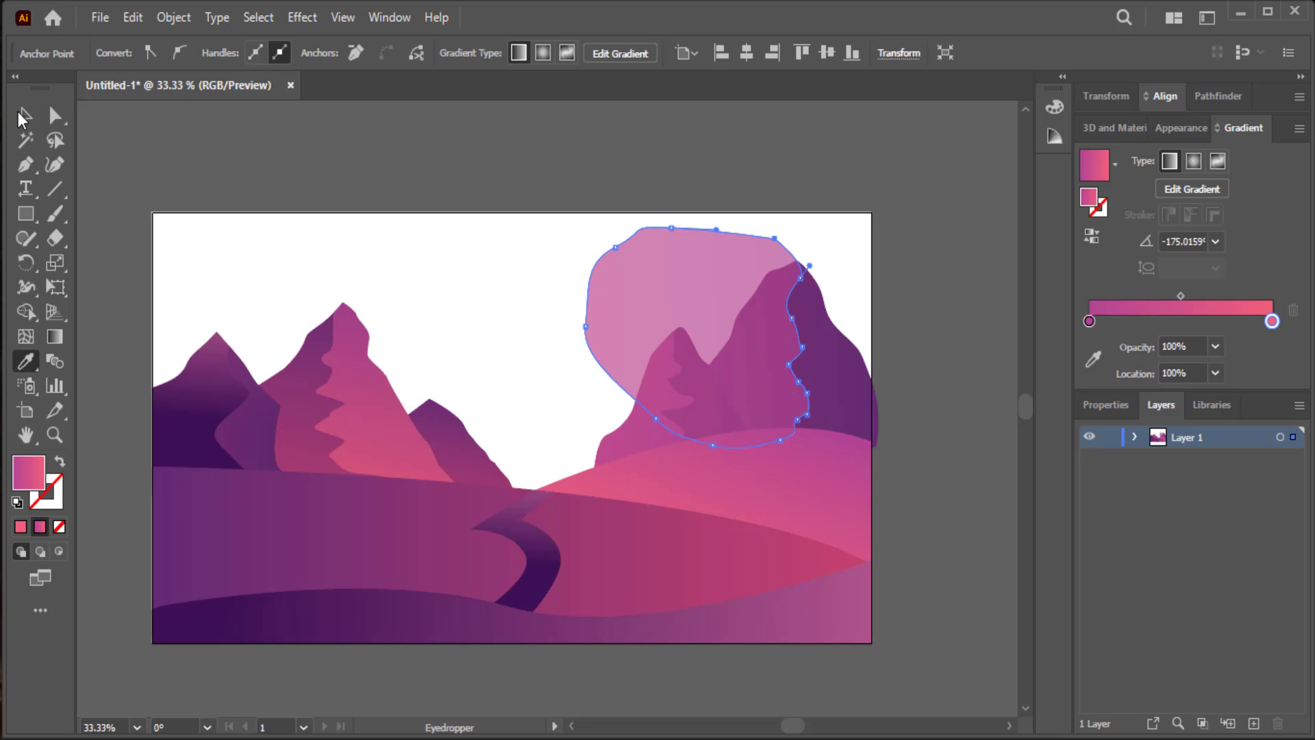
pyautogui.click(24, 116)
pyautogui.keyDown('shift'); pyautogui.click(749, 331); pyautogui.keyUp('shift')
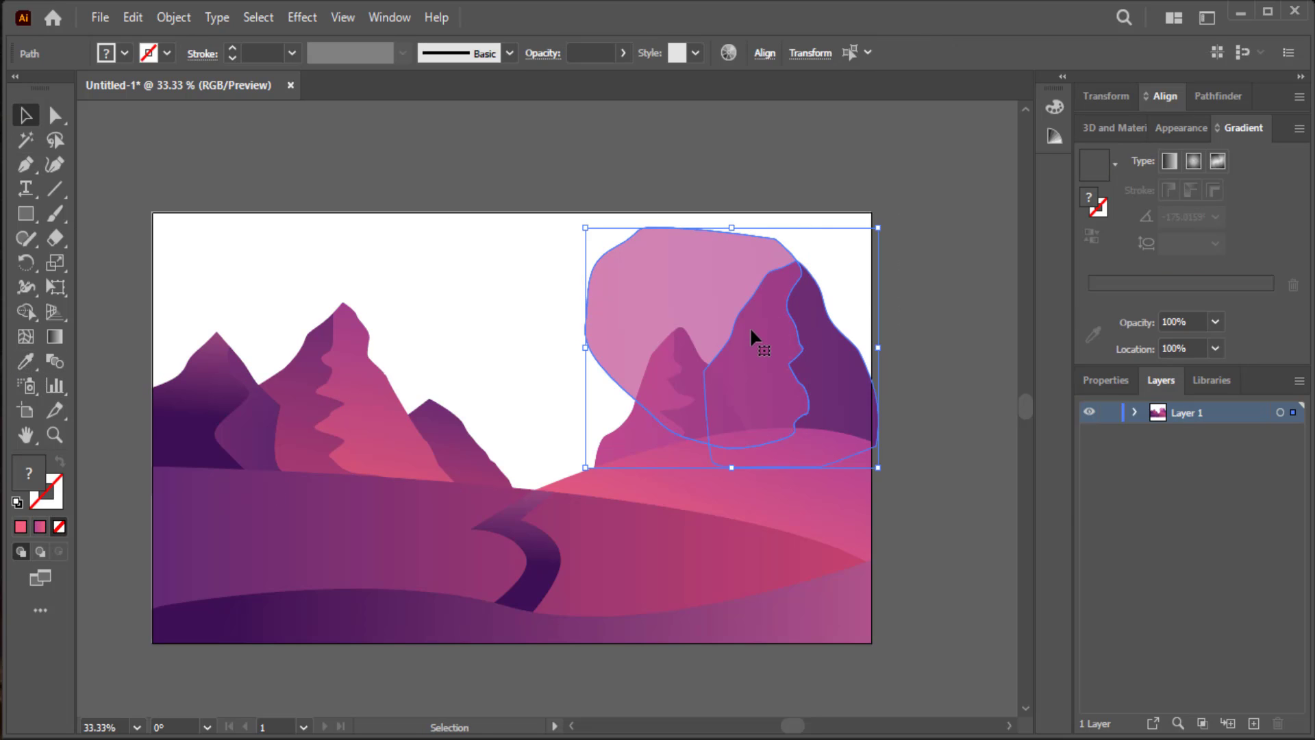
pyautogui.click(26, 311)
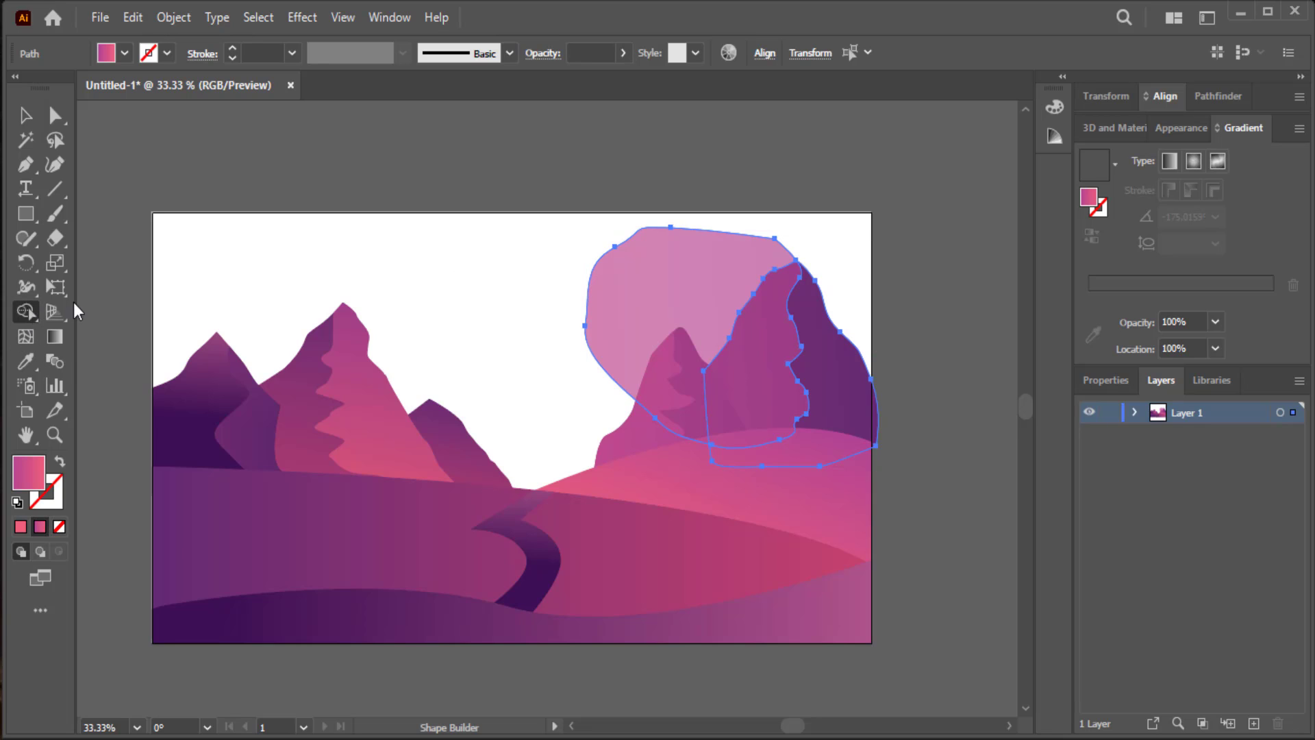
pyautogui.moveTo(487, 259); pyautogui.dragTo(614, 273)
# - Set the pink piece on the right mountain to 100% opacity
pyautogui.click(26, 116)
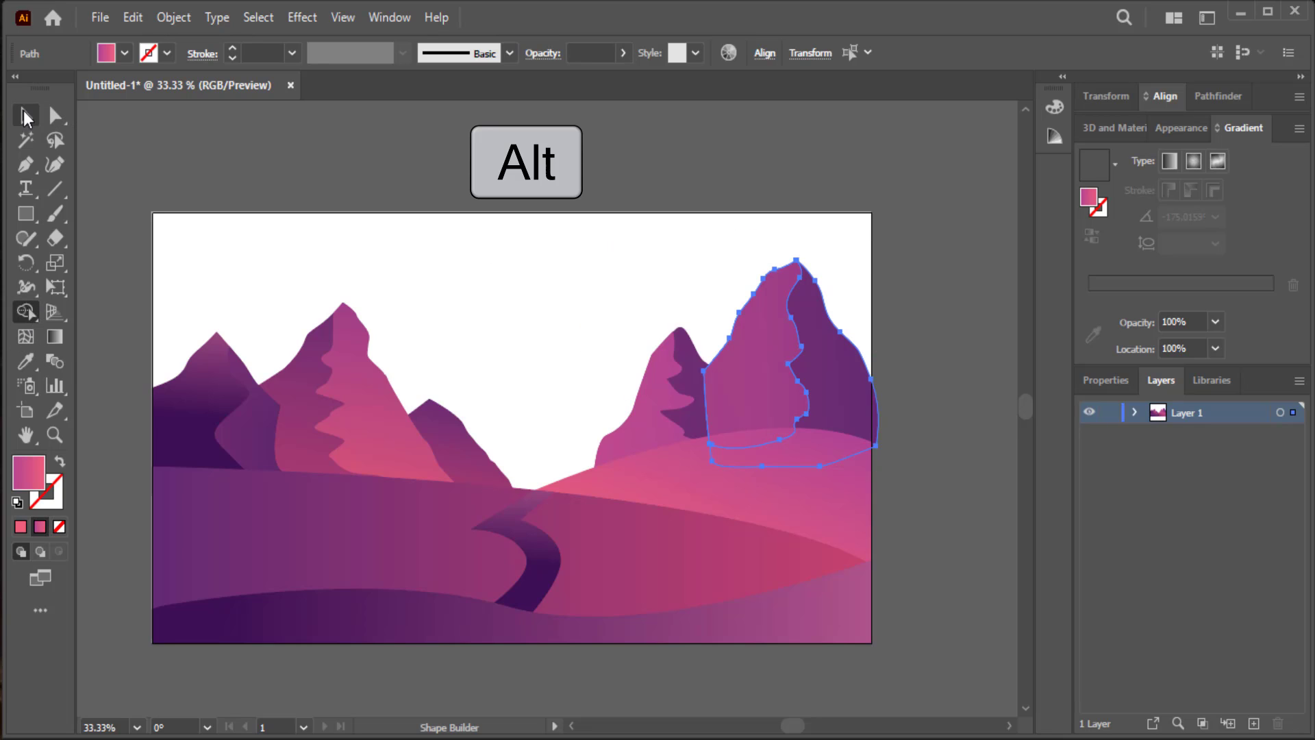
pyautogui.click(227, 170)
pyautogui.click(788, 350)
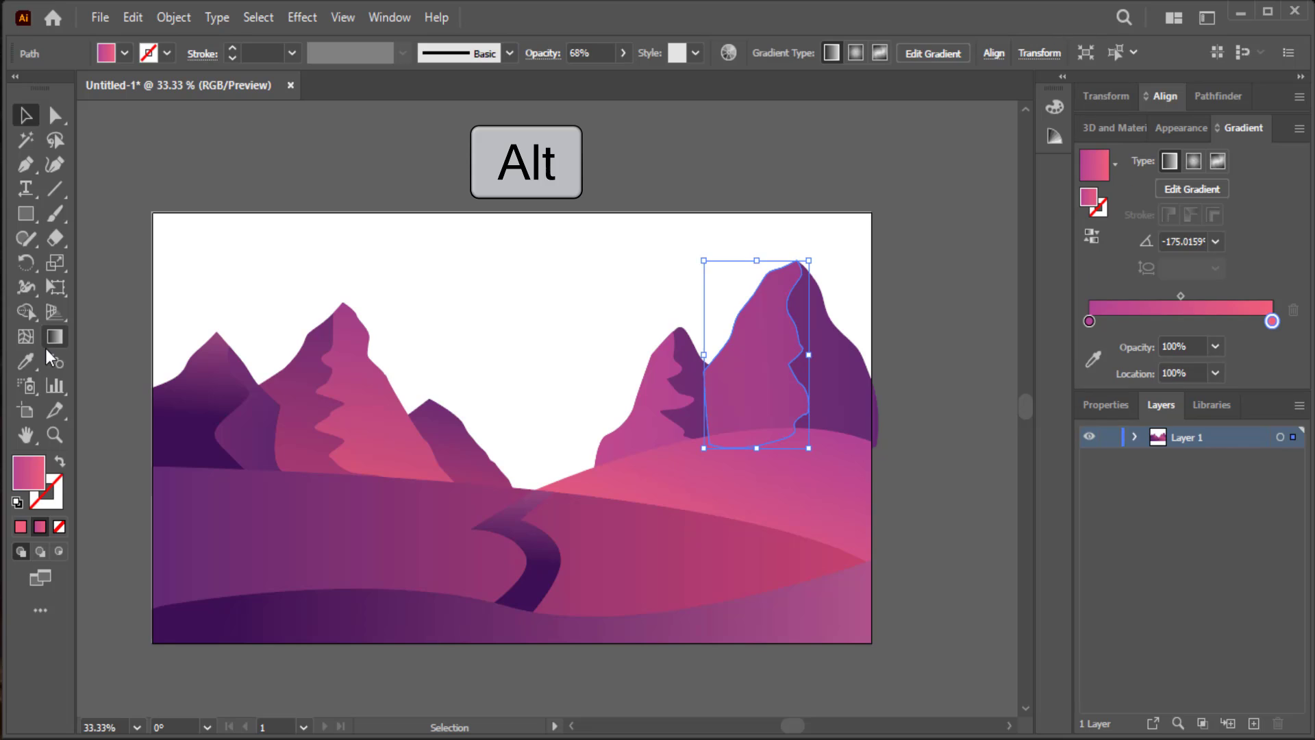
pyautogui.click(26, 361)
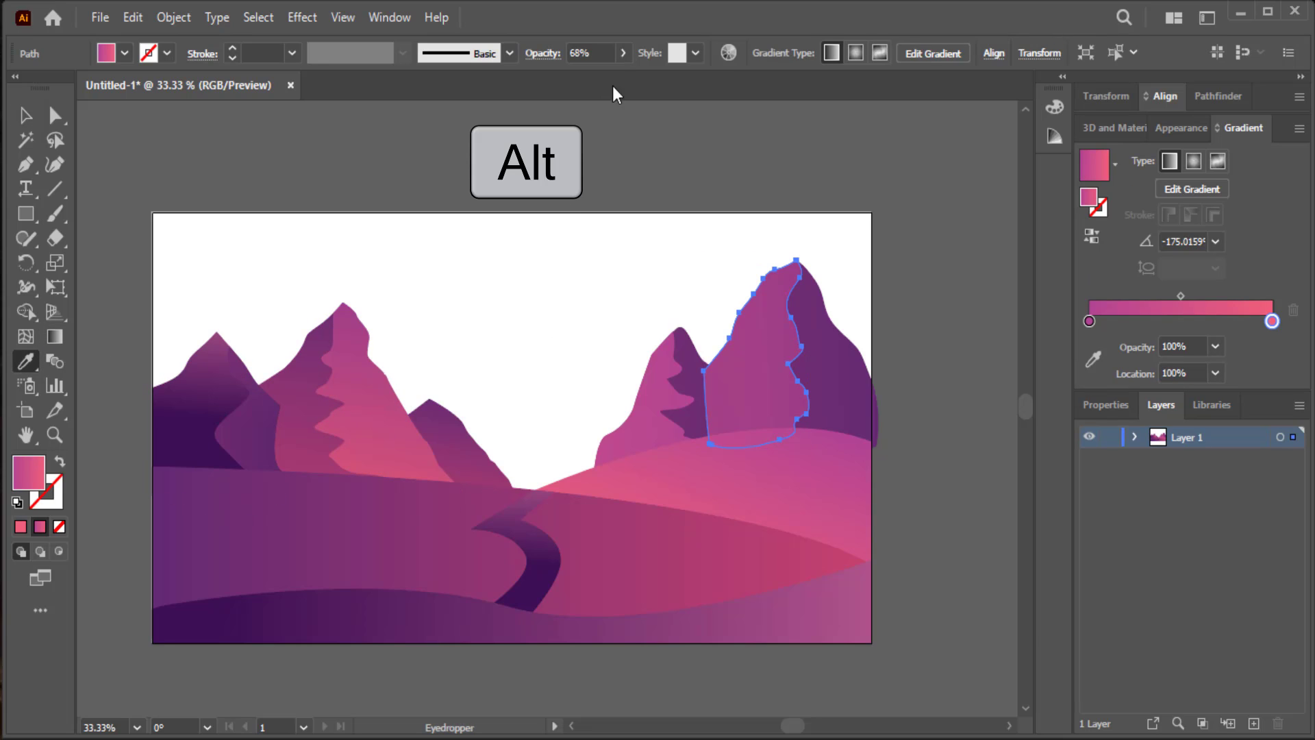
pyautogui.click(622, 53)
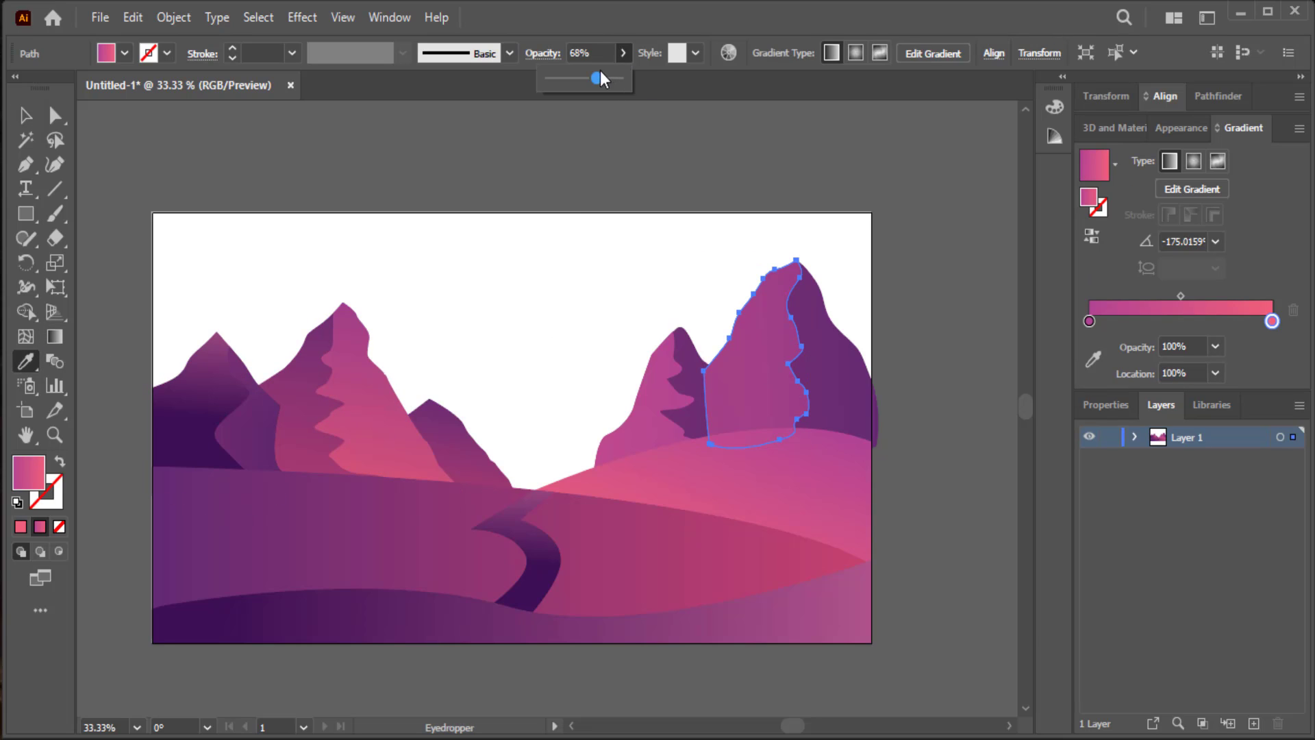
pyautogui.moveTo(598, 78); pyautogui.dragTo(620, 79)
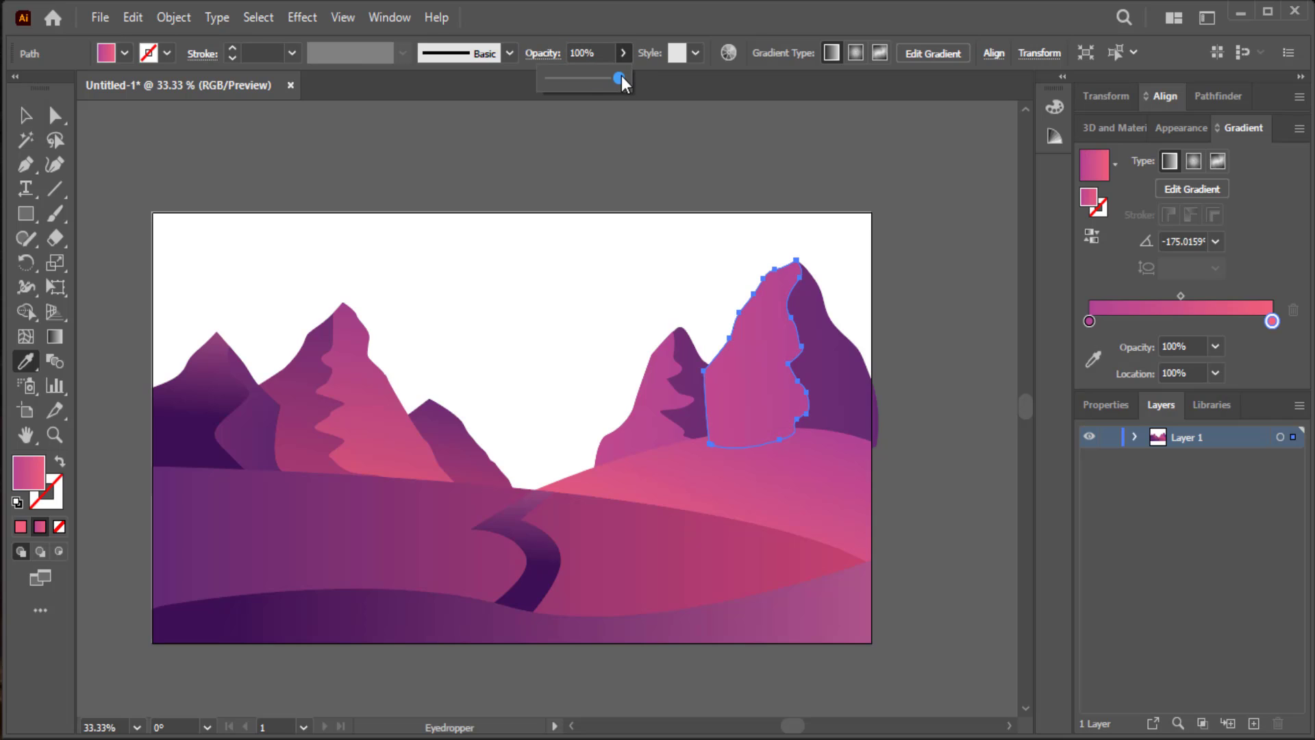
# - Bring the smaller middle-right mountain in front of the big one
pyautogui.press('v')
pyautogui.click(461, 265)
pyautogui.click(627, 417)
pyautogui.rightClick(627, 418)
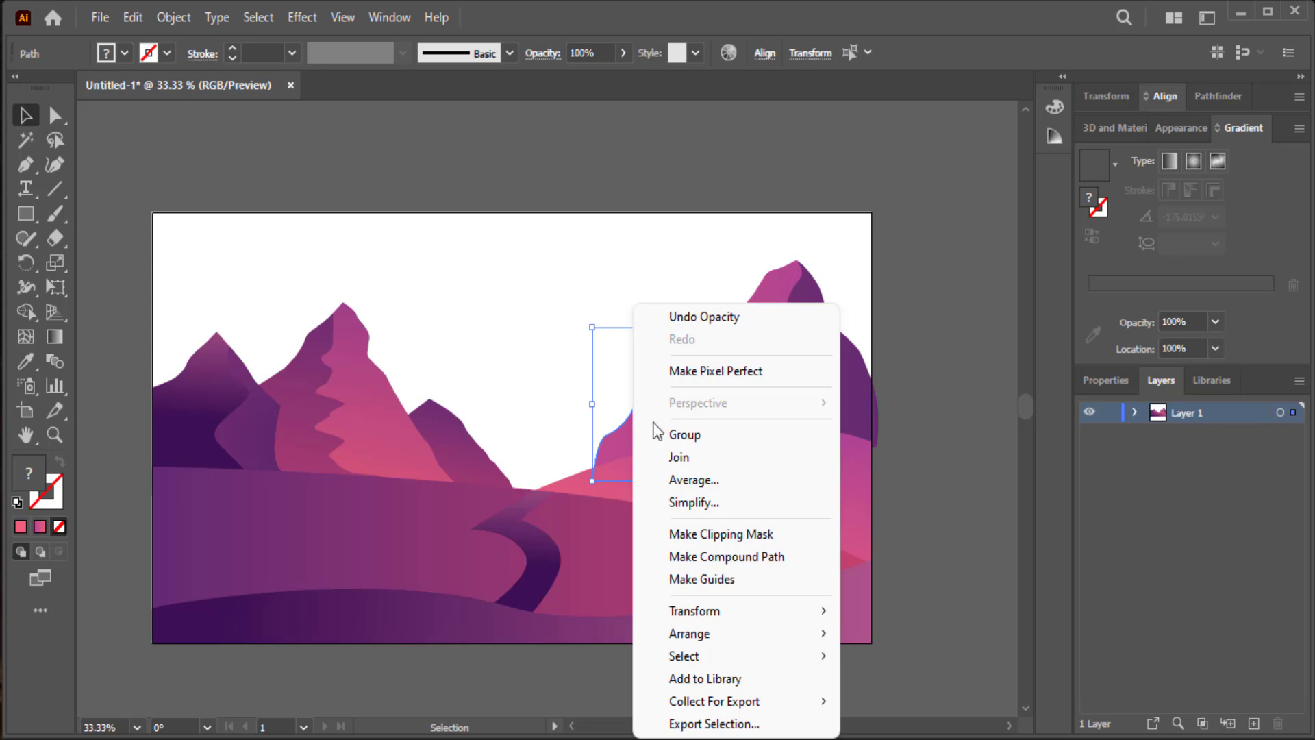
pyautogui.click(890, 628)
# - Undo the mountain reorder, then bring a mountain and the hills to front
pyautogui.click(478, 238)
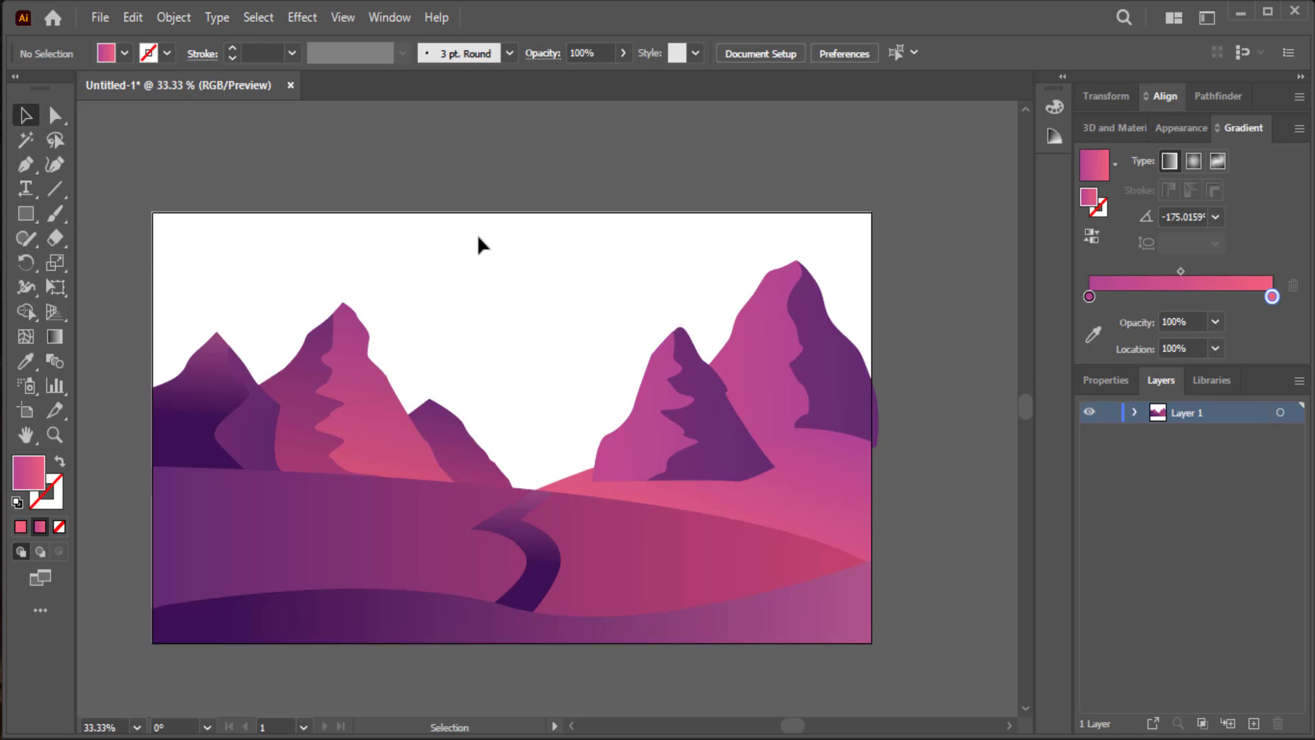
pyautogui.hotkey('ctrl', 'z')
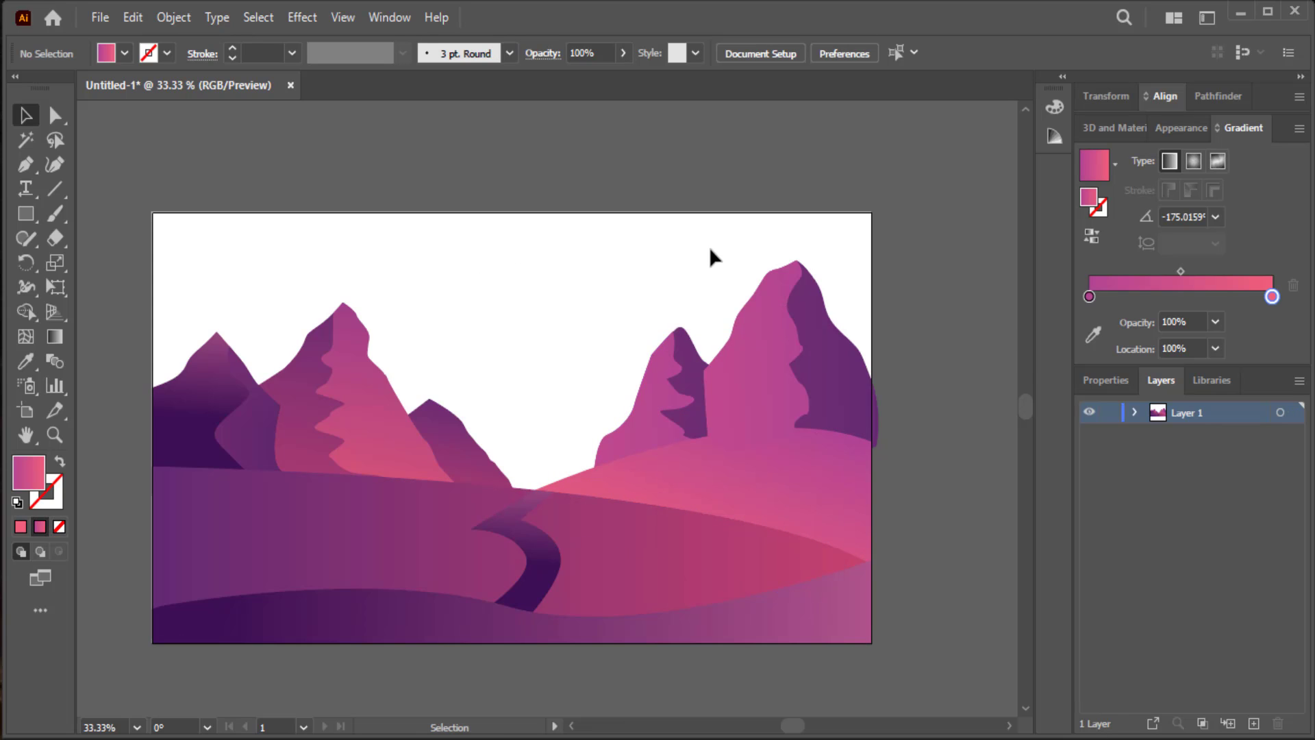
pyautogui.moveTo(693, 267); pyautogui.dragTo(590, 519)
pyautogui.click(502, 282)
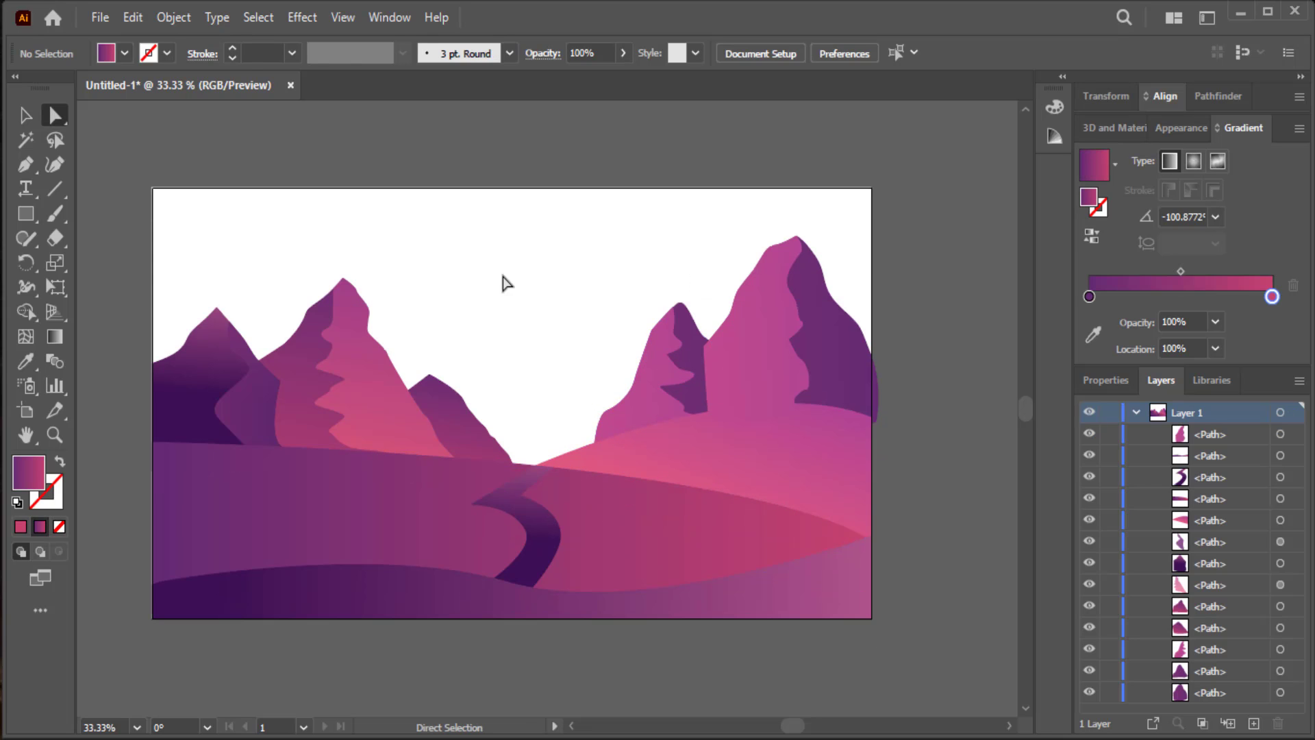
pyautogui.press('a')
pyautogui.rightClick(318, 305)
pyautogui.moveTo(372, 633)
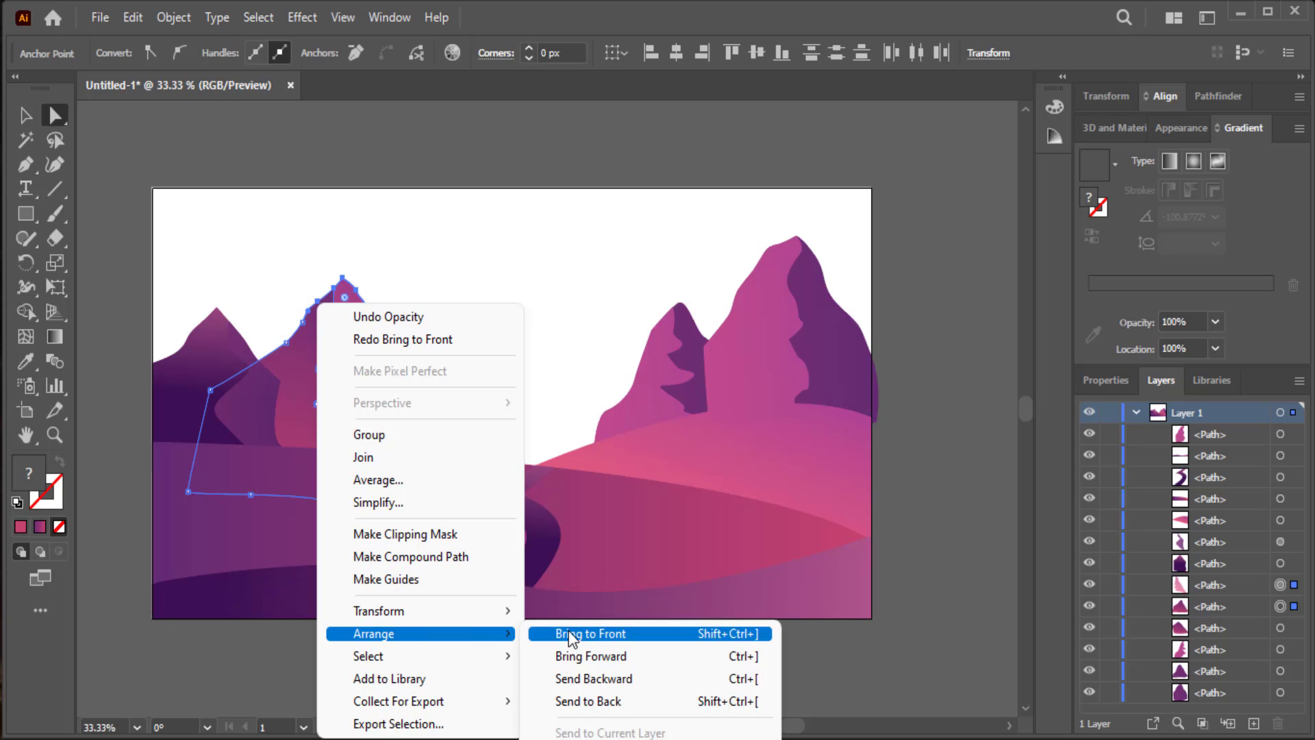
pyautogui.click(575, 633)
# - Bring the road and hill paths in front of the mountains
pyautogui.click(685, 640)
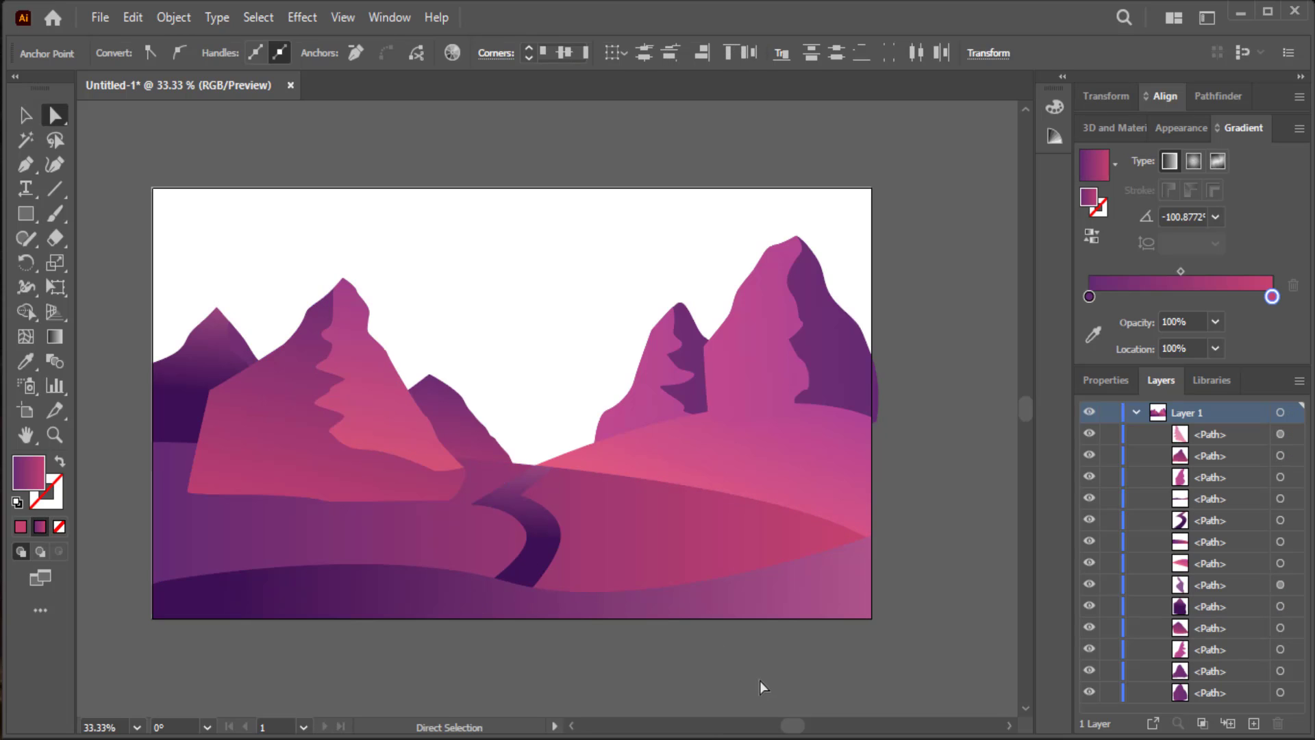
pyautogui.click(483, 565)
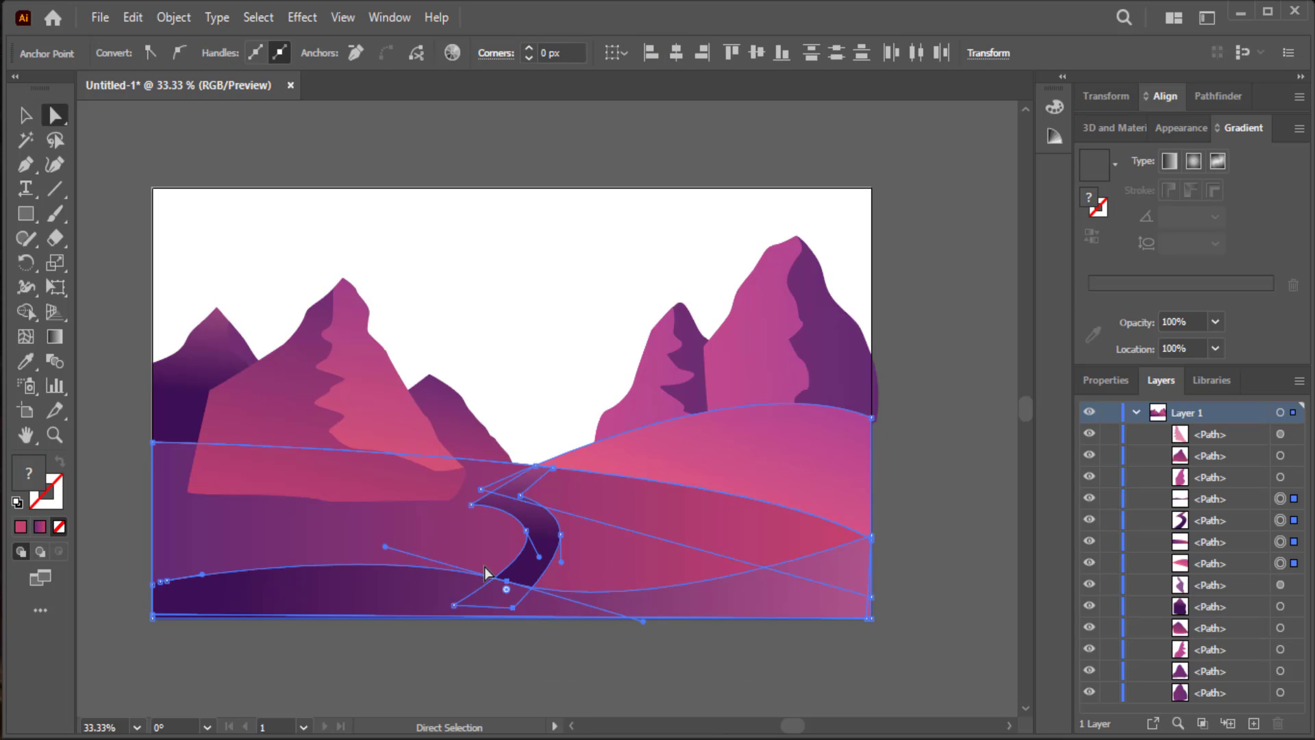
pyautogui.rightClick(483, 566)
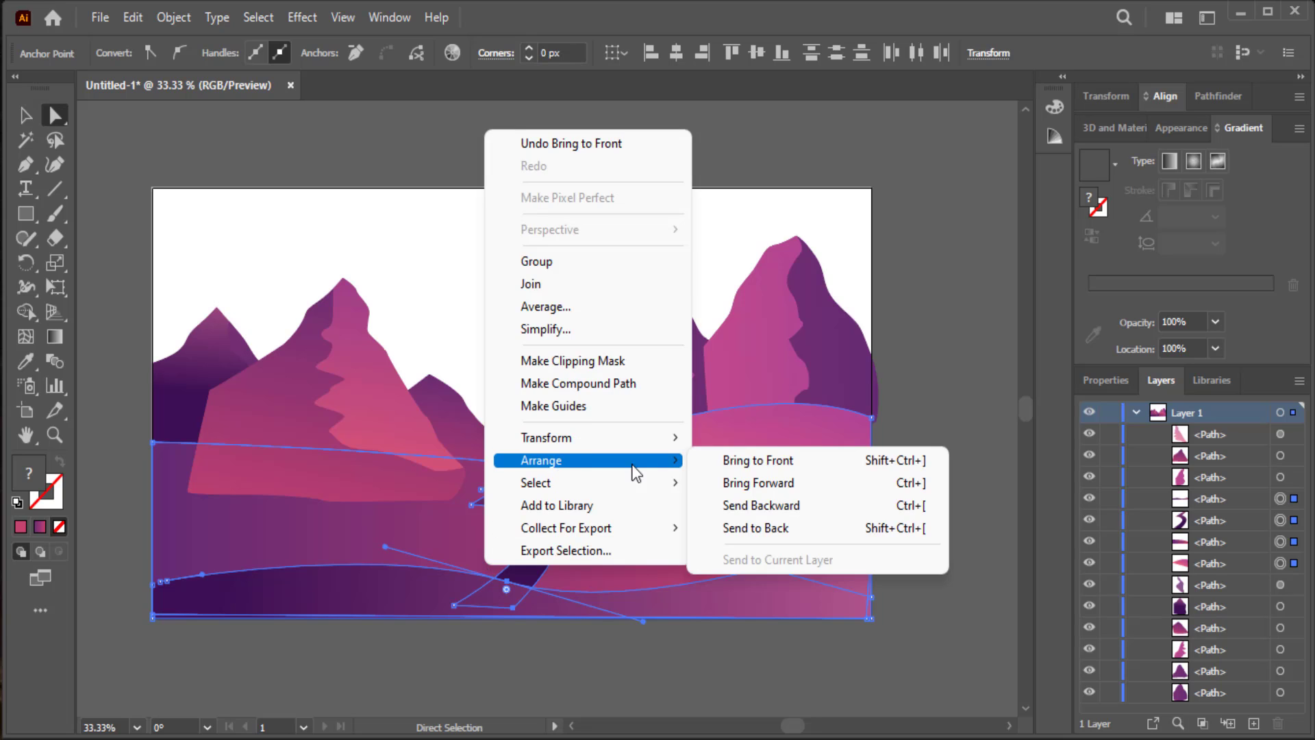
pyautogui.click(733, 461)
pyautogui.click(988, 332)
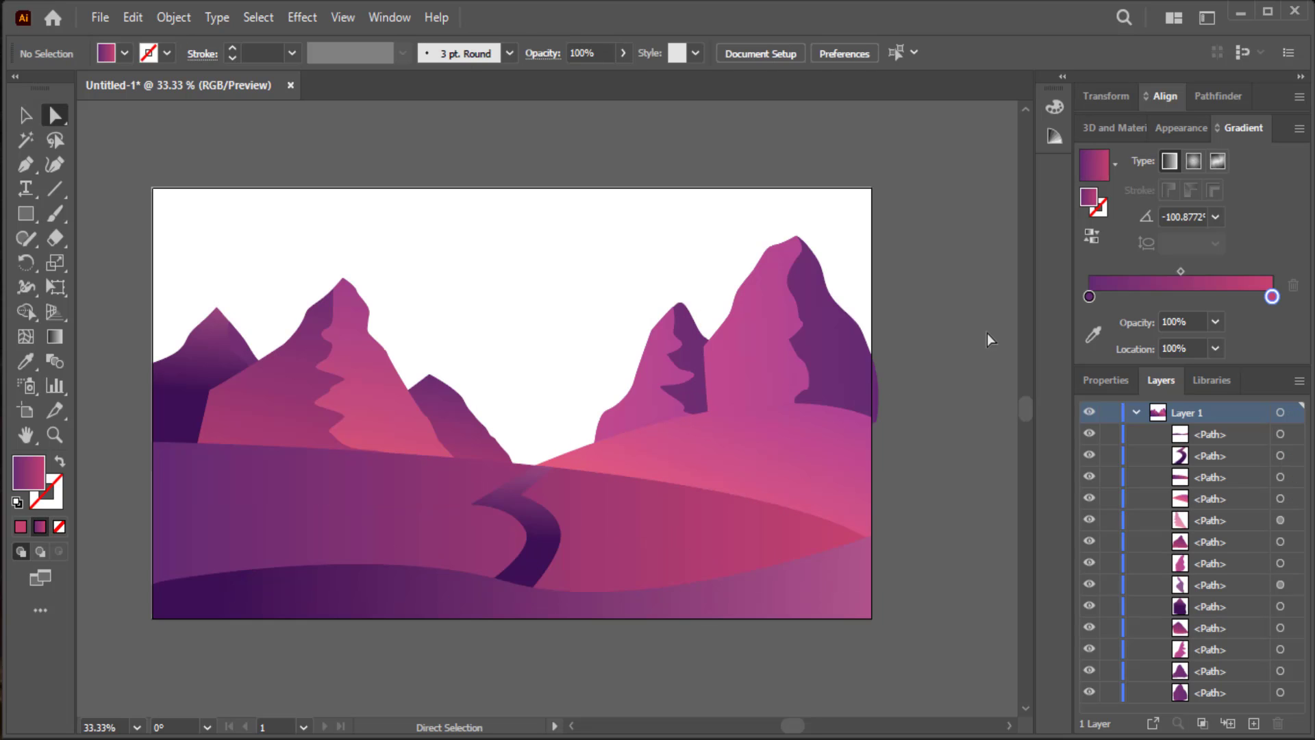
# - Drag the middle-left mountain's lower-left corner and left edge, and widen the far-left shadow leftward
pyautogui.click(276, 411)
pyautogui.click(209, 390)
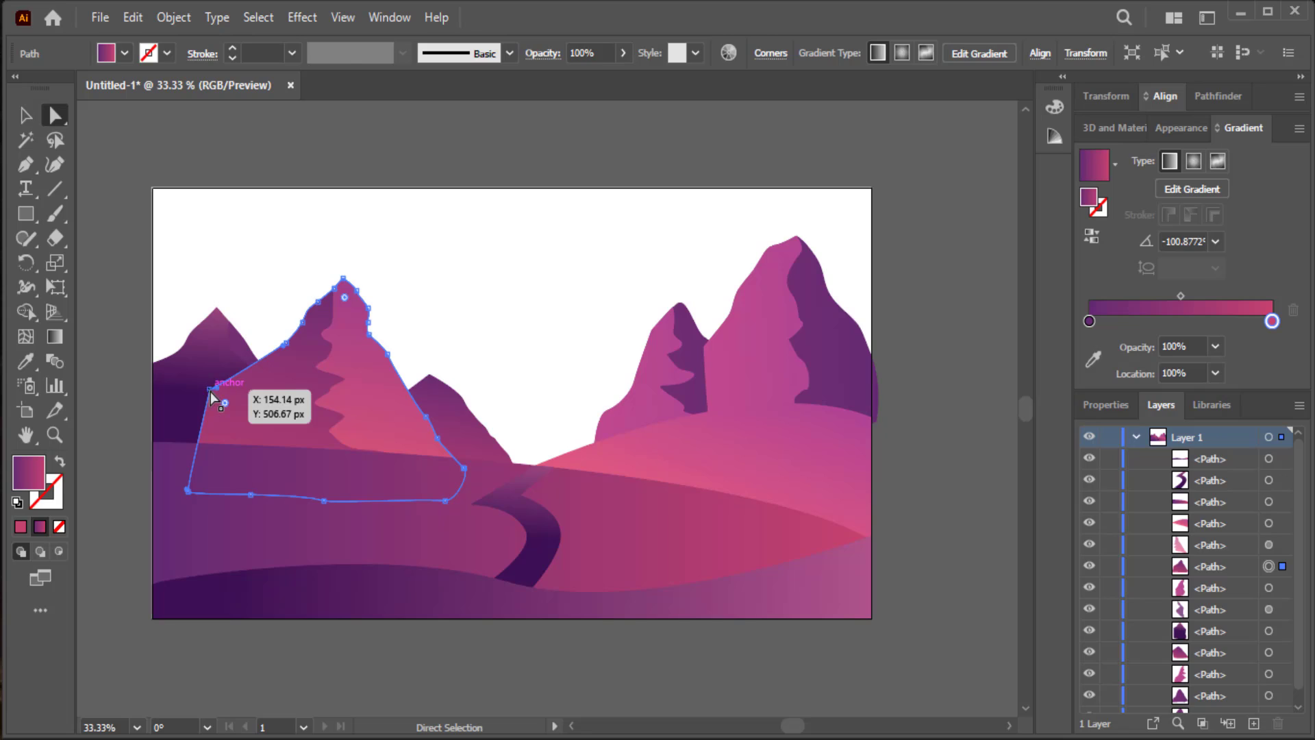
pyautogui.moveTo(211, 391); pyautogui.dragTo(239, 414)
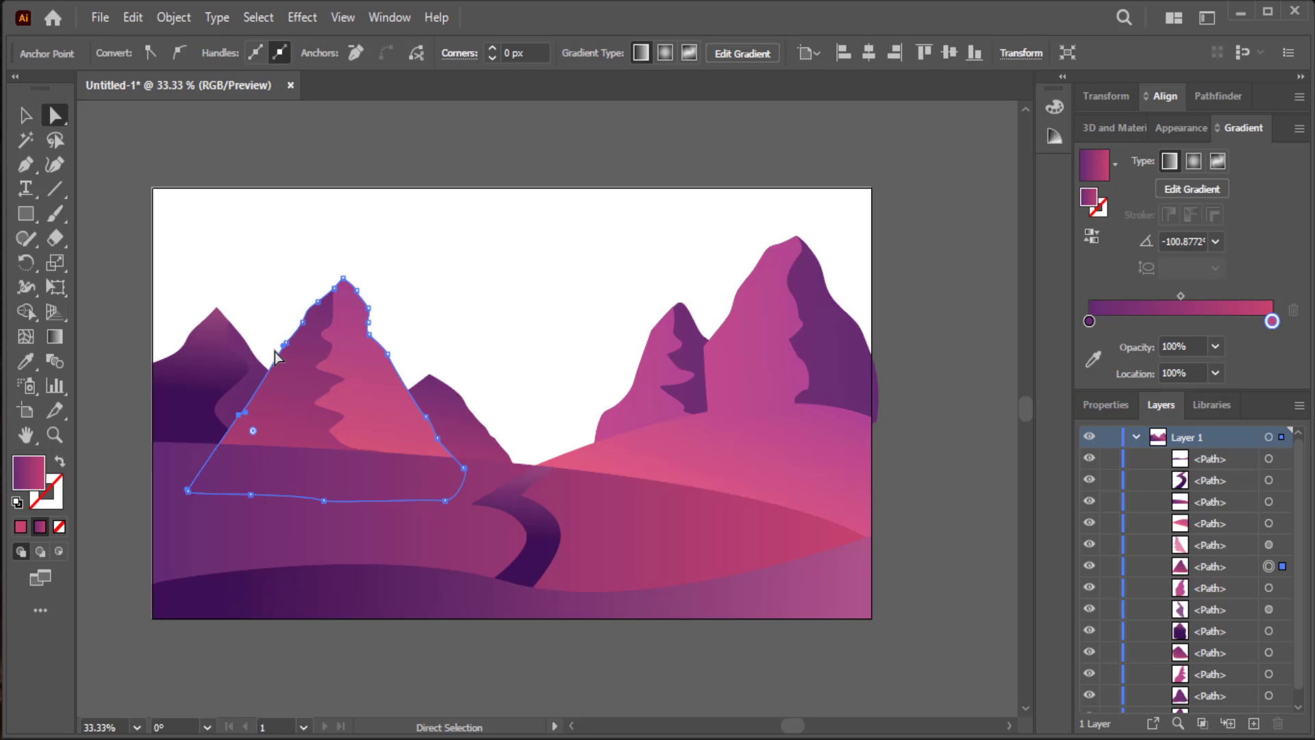
pyautogui.moveTo(286, 347); pyautogui.dragTo(287, 356)
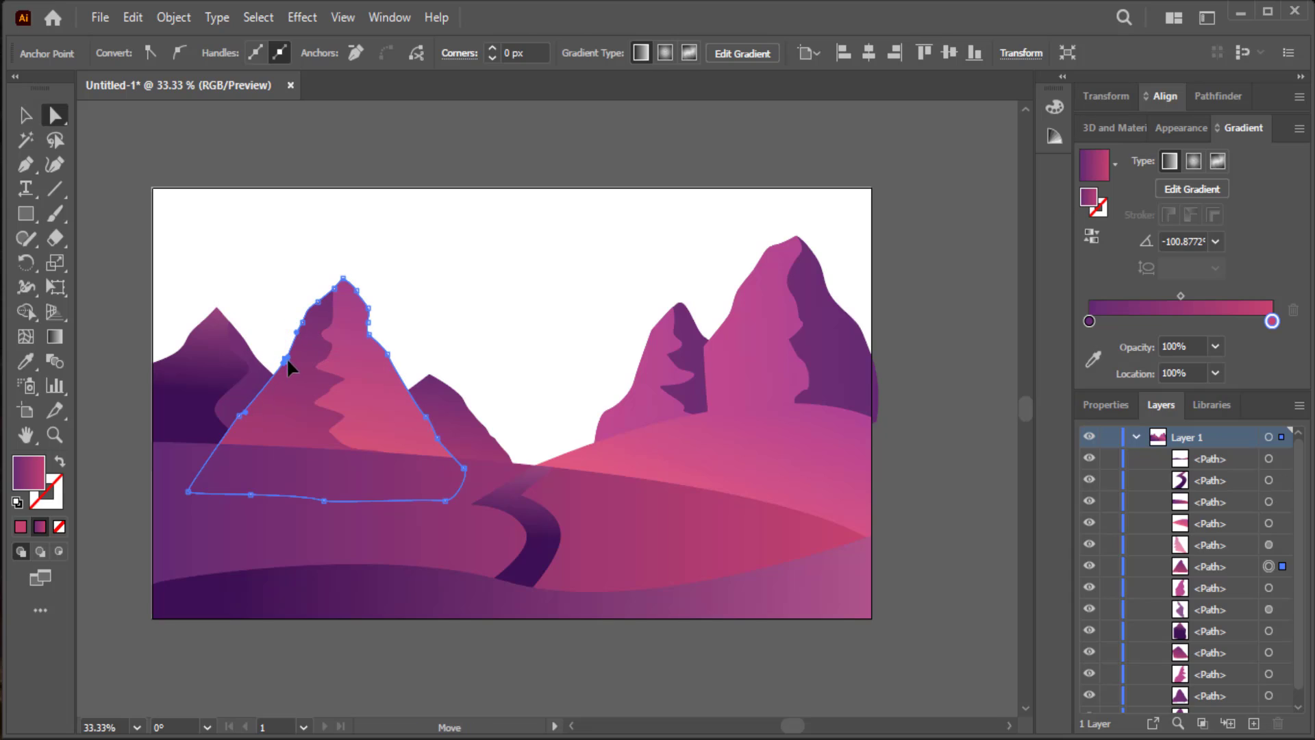
pyautogui.click(244, 419)
pyautogui.click(232, 403)
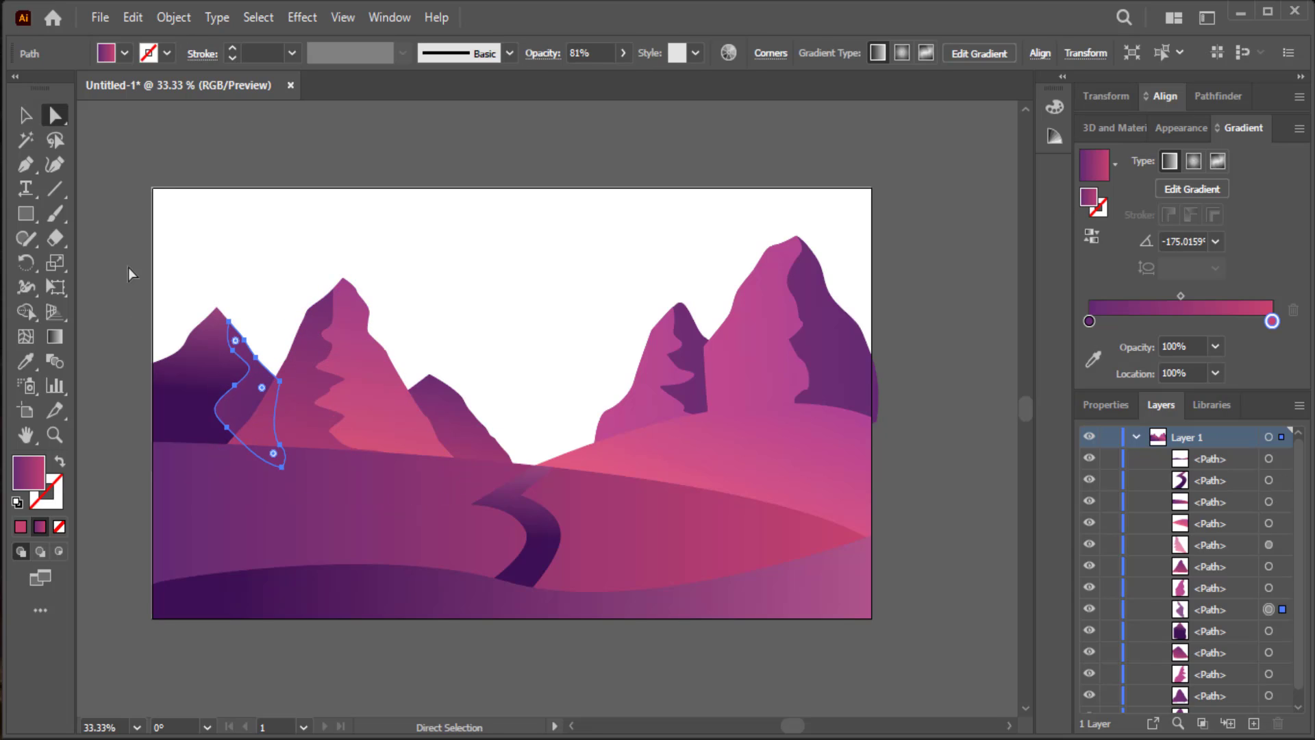
pyautogui.moveTo(234, 352)
pyautogui.mouseDown()
pyautogui.moveTo(213, 352)
pyautogui.moveTo(228, 430)
pyautogui.moveTo(213, 428)
pyautogui.moveTo(222, 382)
pyautogui.moveTo(207, 337)
pyautogui.mouseUp()
# - Bring the large pink hill, middle hill, dark bottom hill and winding road to front
pyautogui.click(293, 270)
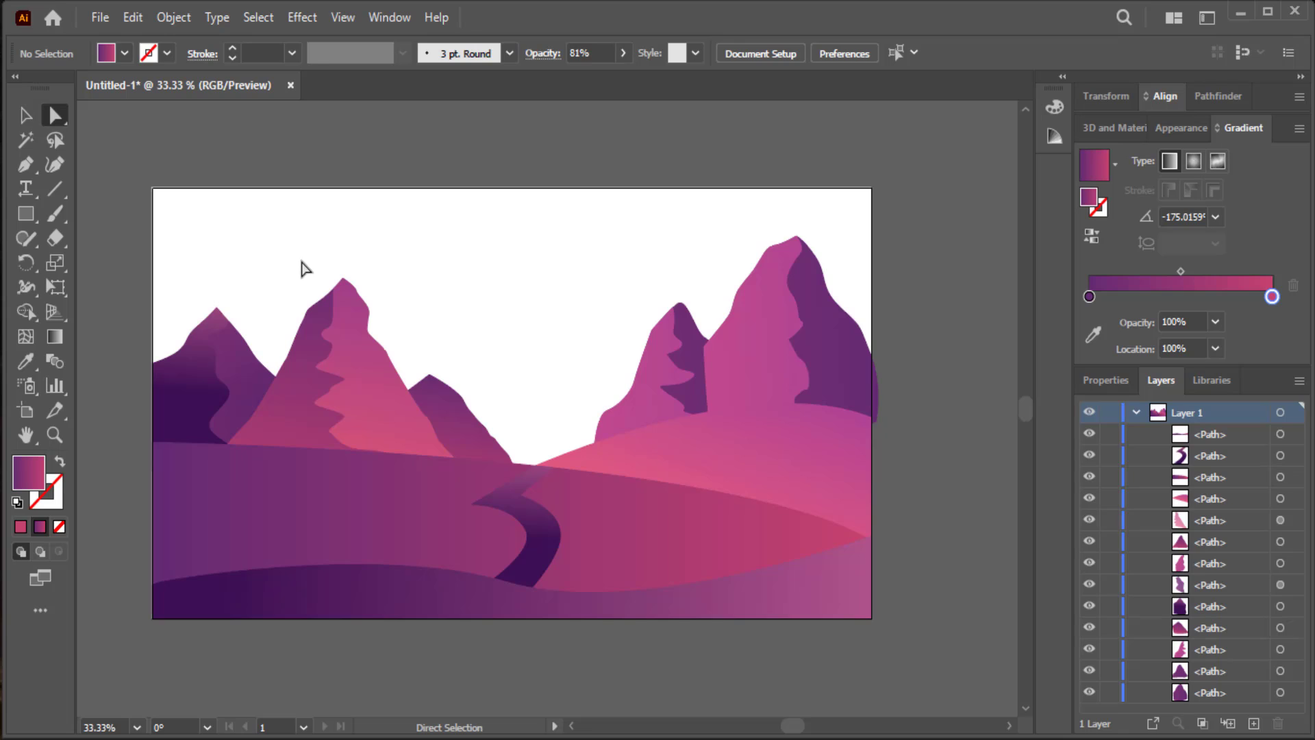
pyautogui.scroll(2, 305, 268)
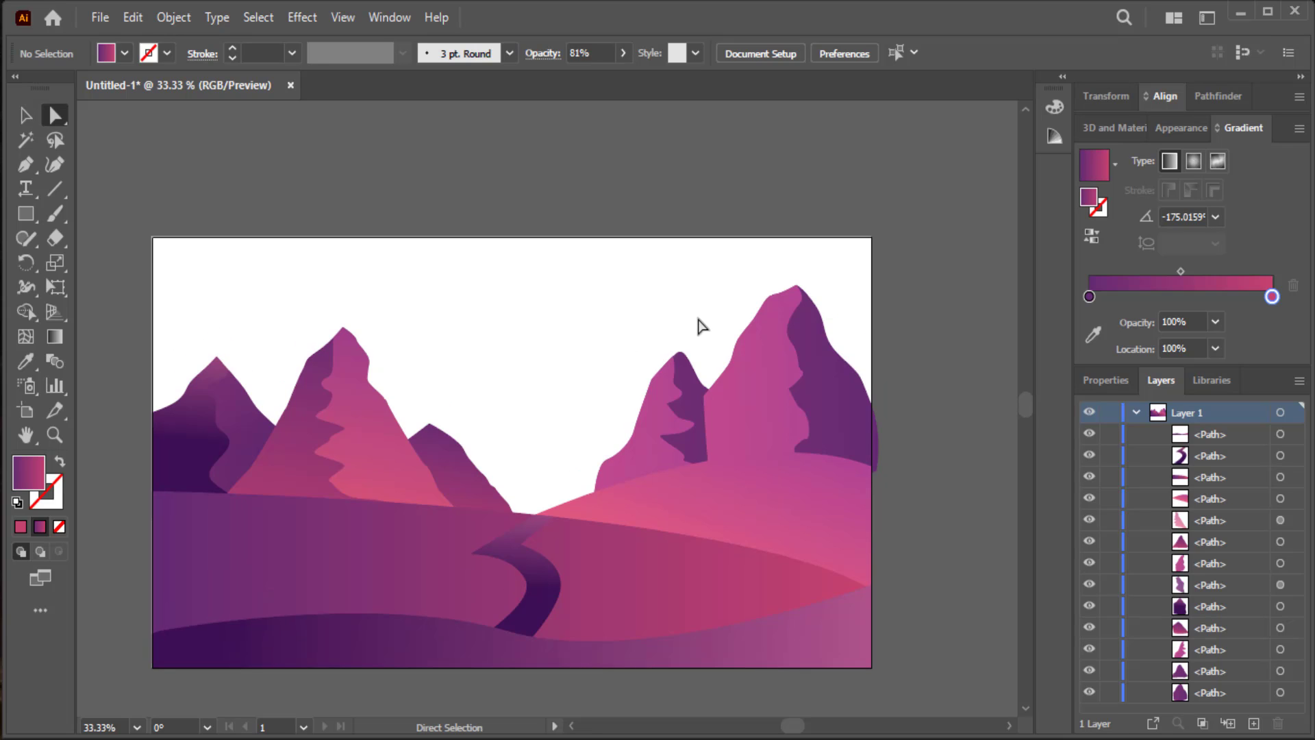
pyautogui.moveTo(660, 384); pyautogui.dragTo(657, 385)
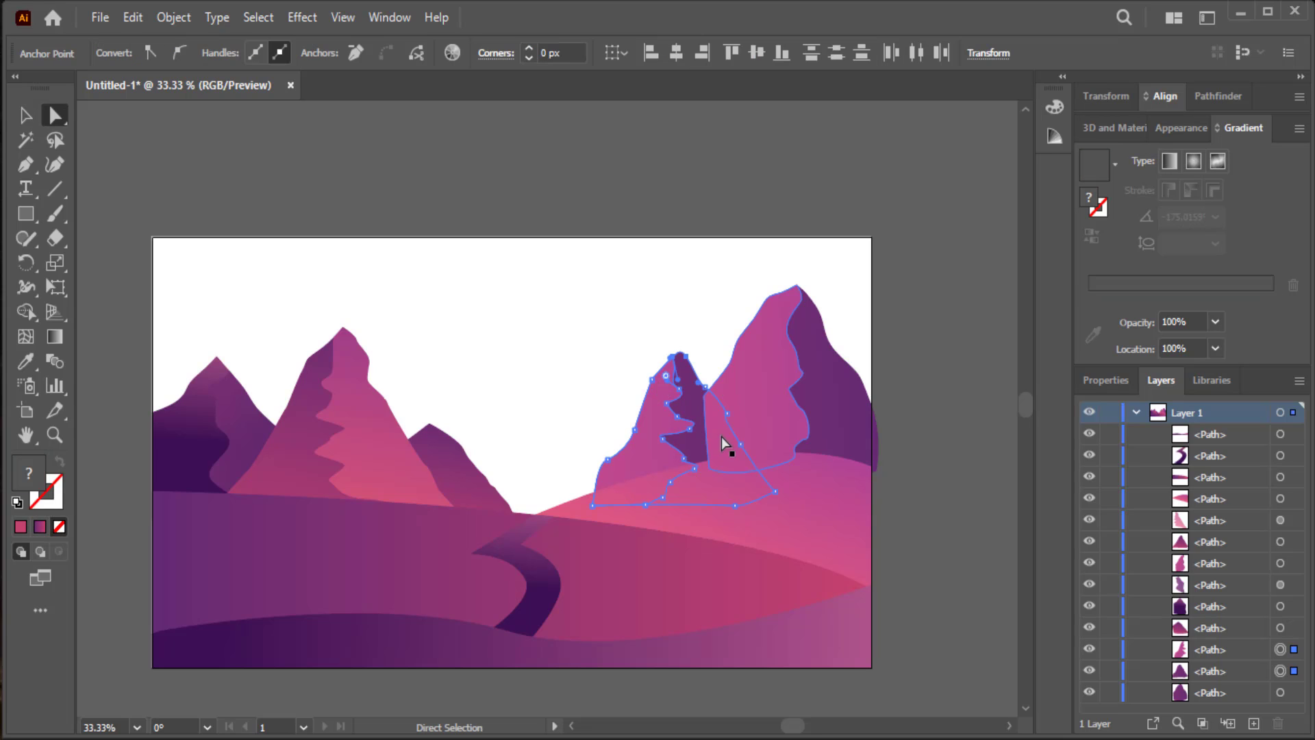
pyautogui.keyDown('shift'); pyautogui.click(809, 503); pyautogui.keyUp('shift')
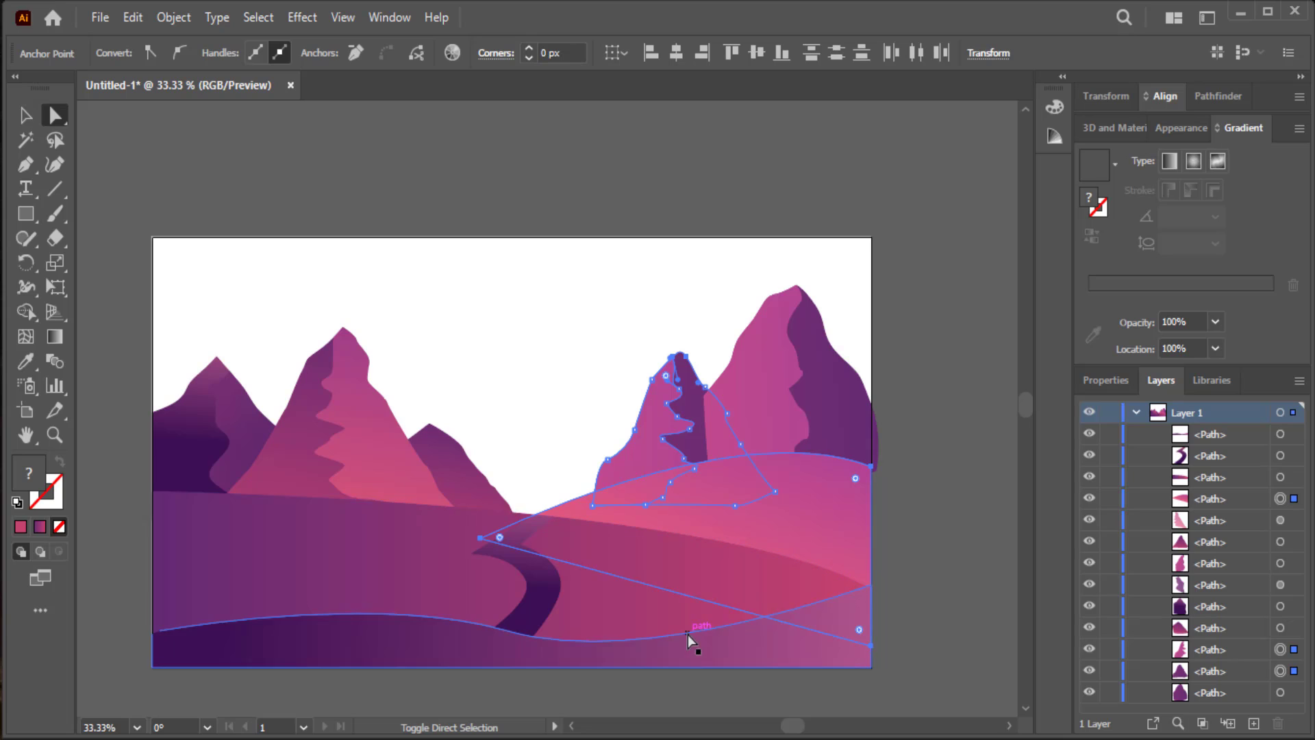
pyautogui.keyDown('shift'); pyautogui.click(681, 618); pyautogui.keyUp('shift')
pyautogui.keyDown('shift'); pyautogui.click(692, 659); pyautogui.keyUp('shift')
pyautogui.keyDown('shift'); pyautogui.click(556, 603); pyautogui.keyUp('shift')
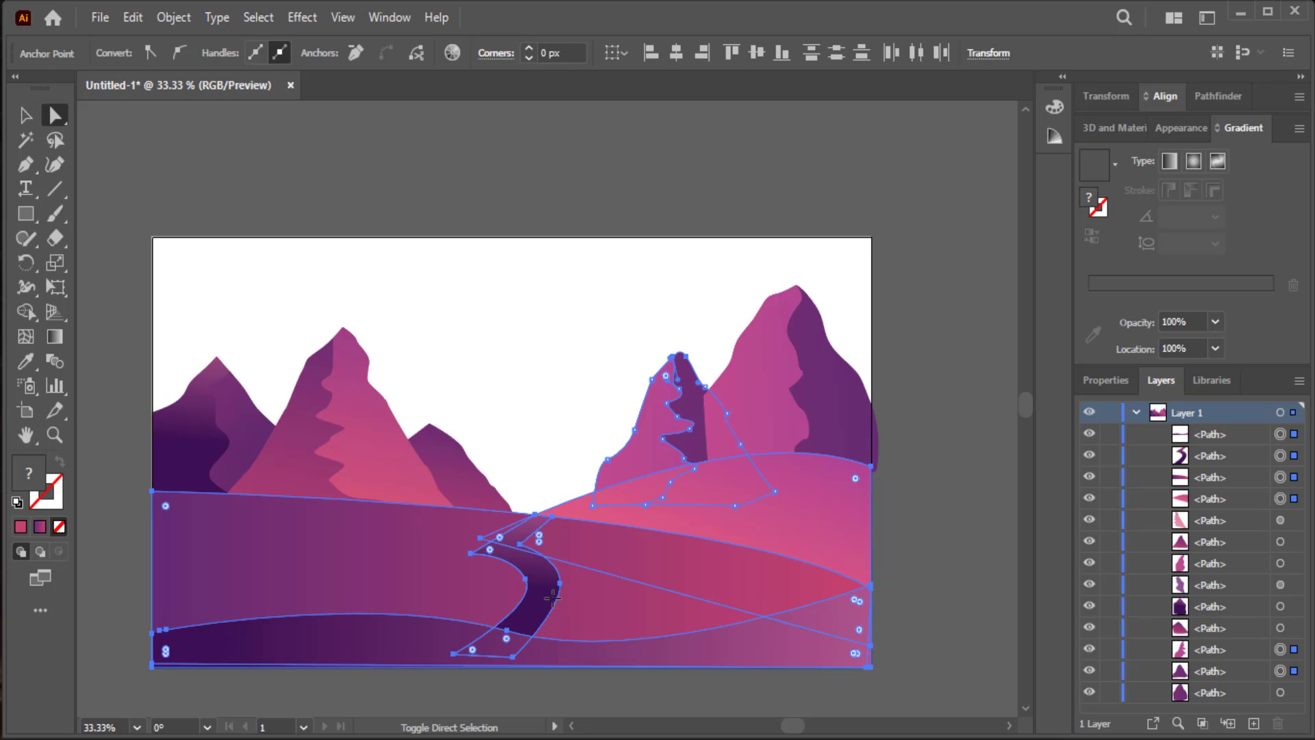
pyautogui.rightClick(553, 598)
pyautogui.click(830, 495)
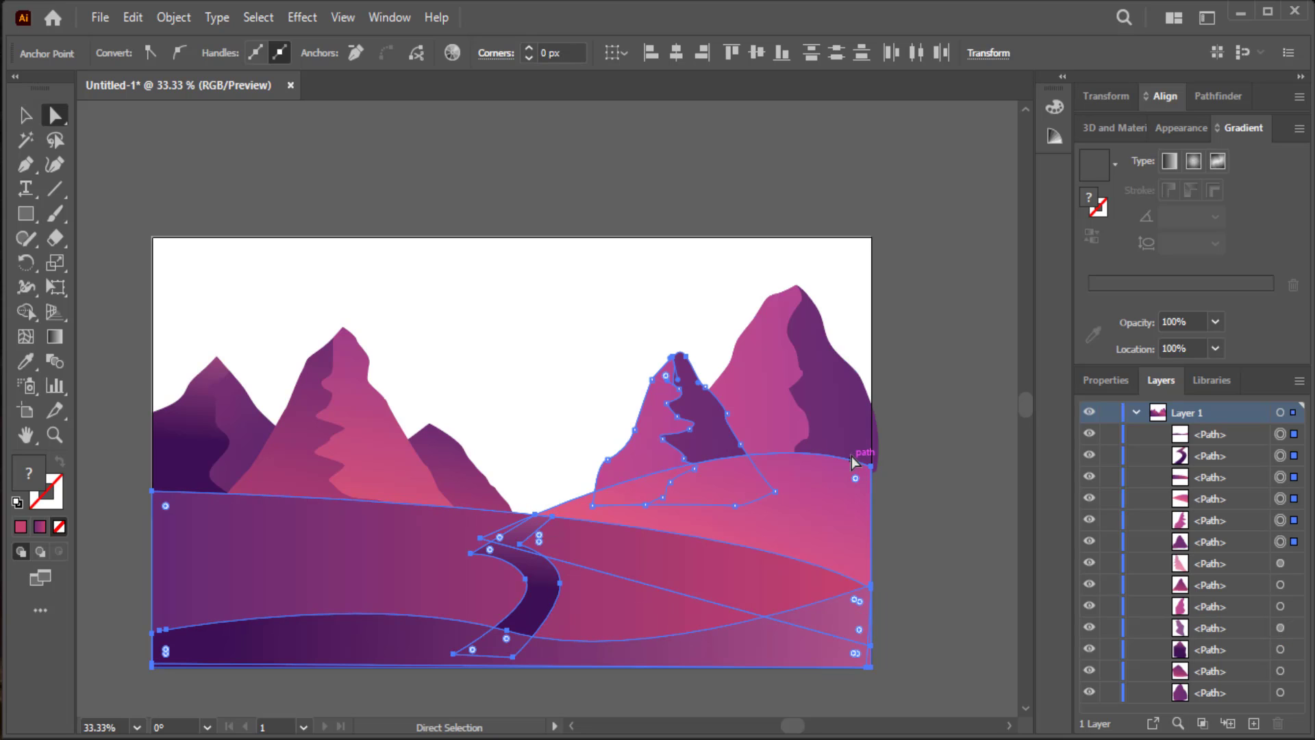
pyautogui.click(593, 276)
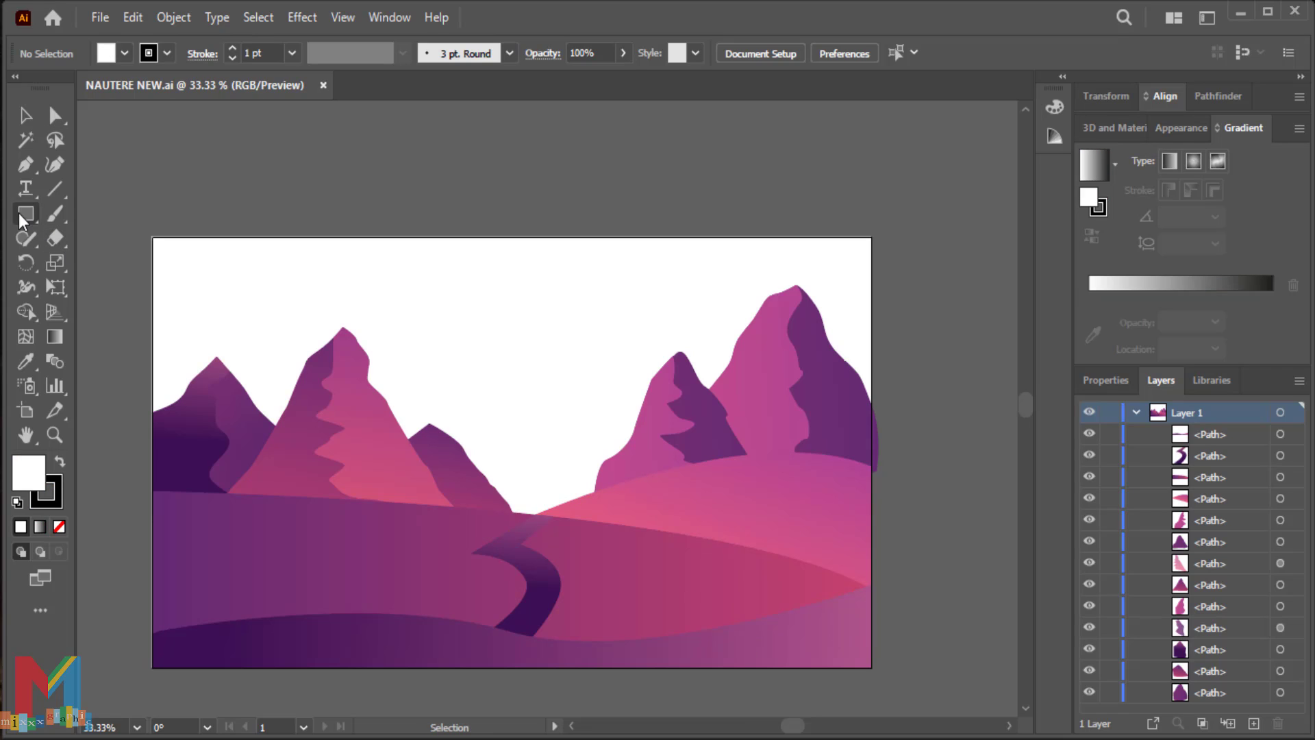
# - Draw a circle near the centre with no stroke and an orange fill
pyautogui.click(18, 212)
pyautogui.click(28, 211)
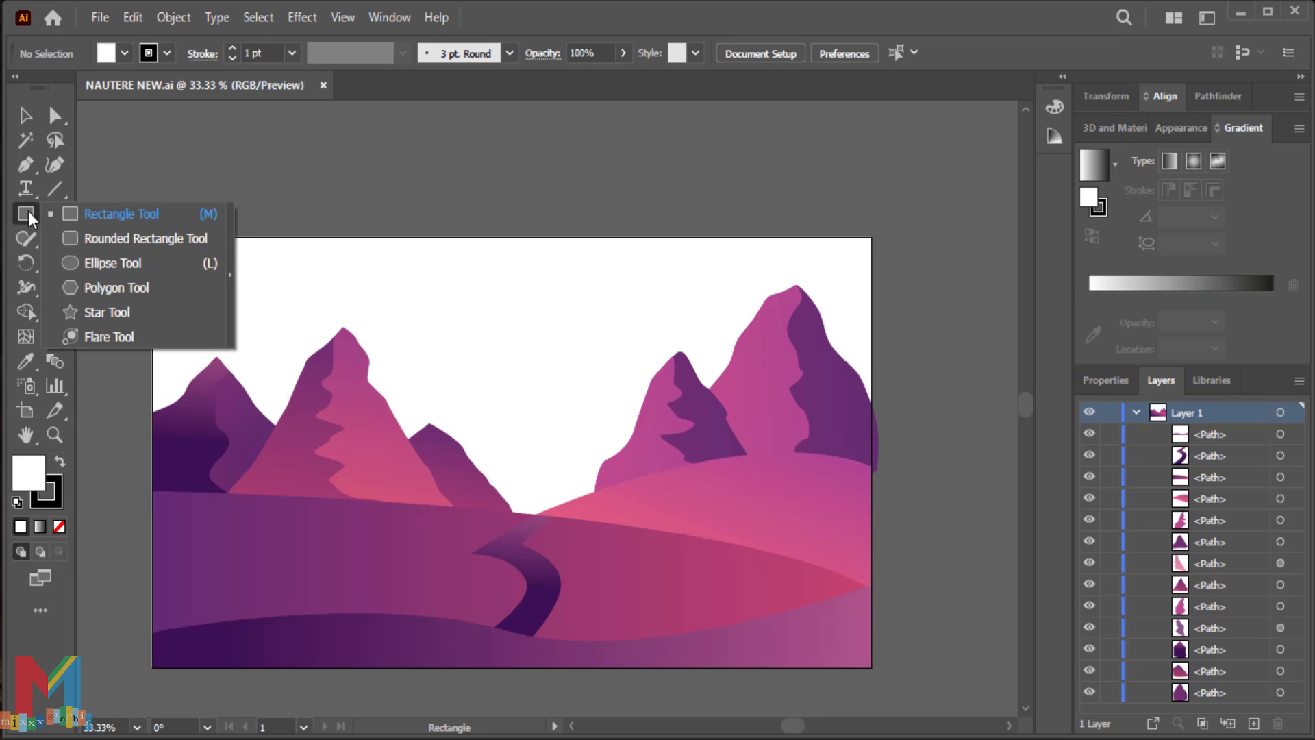
pyautogui.click(89, 263)
pyautogui.moveTo(616, 428)
pyautogui.mouseDown()
pyautogui.moveTo(468, 548)
pyautogui.moveTo(453, 581)
pyautogui.mouseUp()
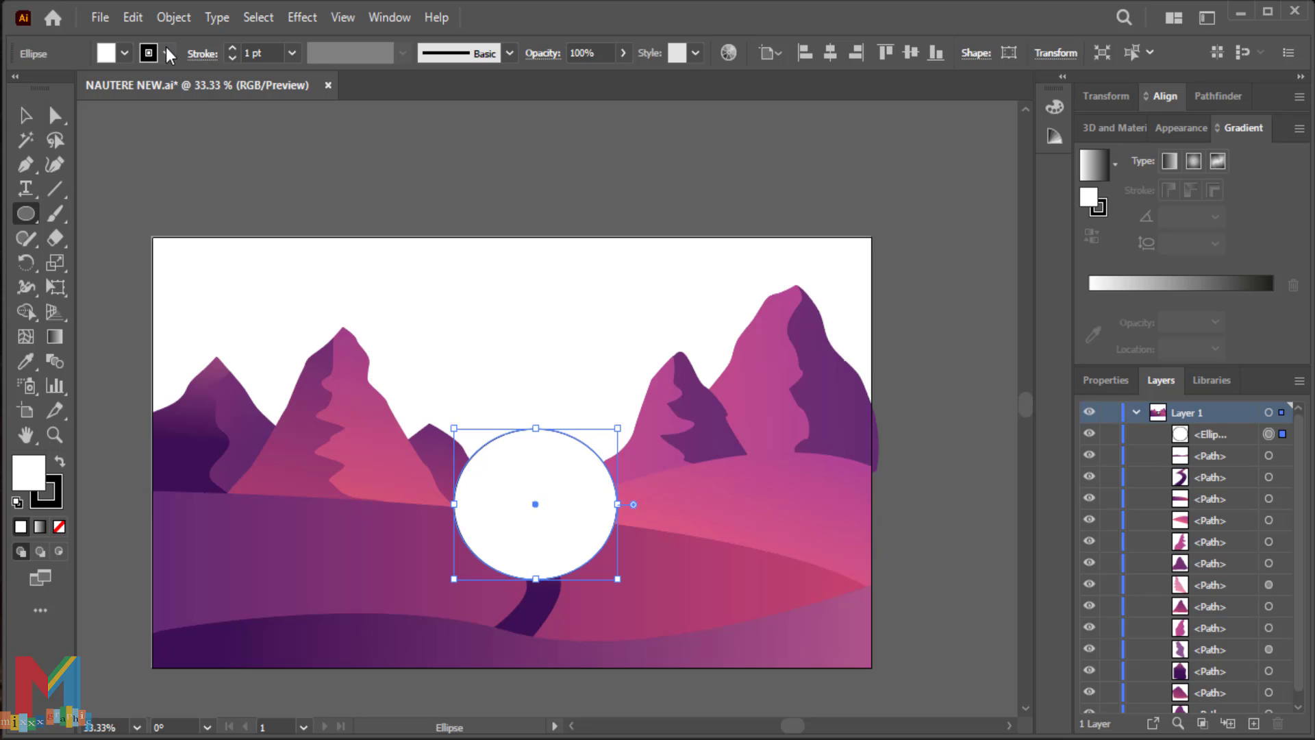
pyautogui.click(167, 52)
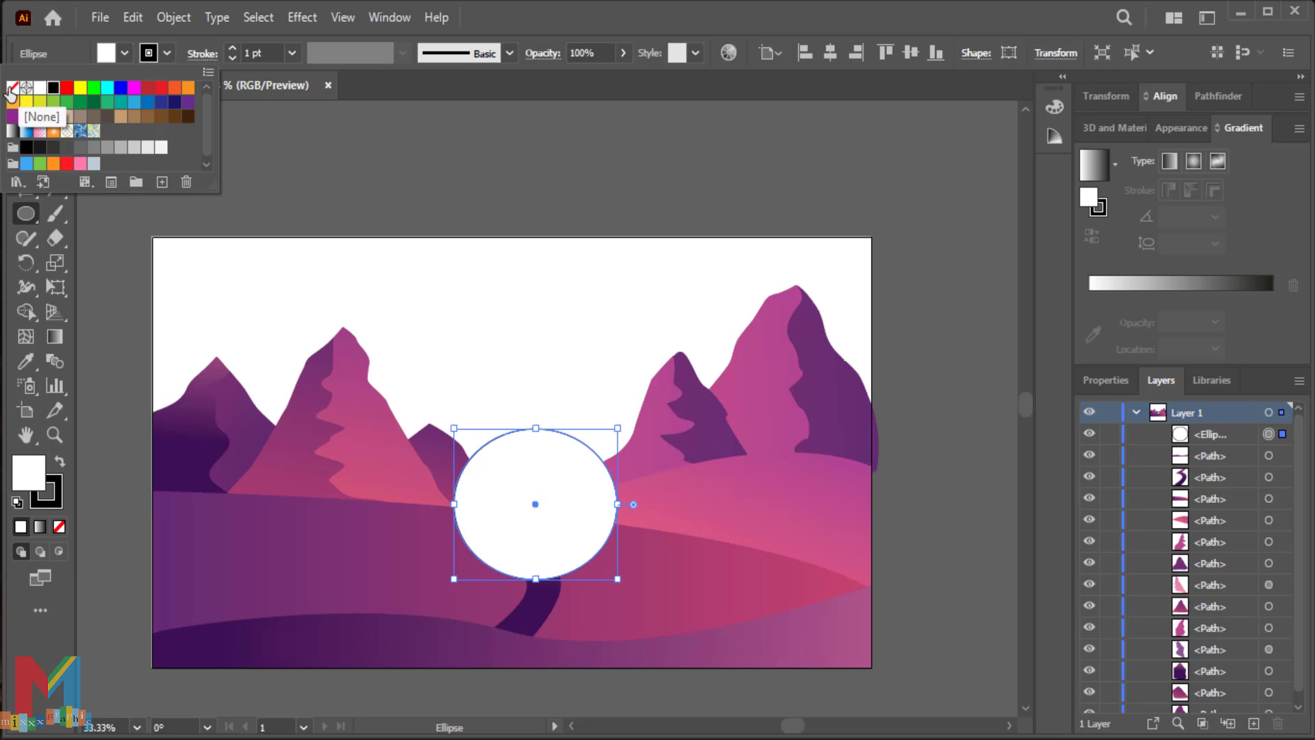
pyautogui.click(12, 87)
pyautogui.click(126, 53)
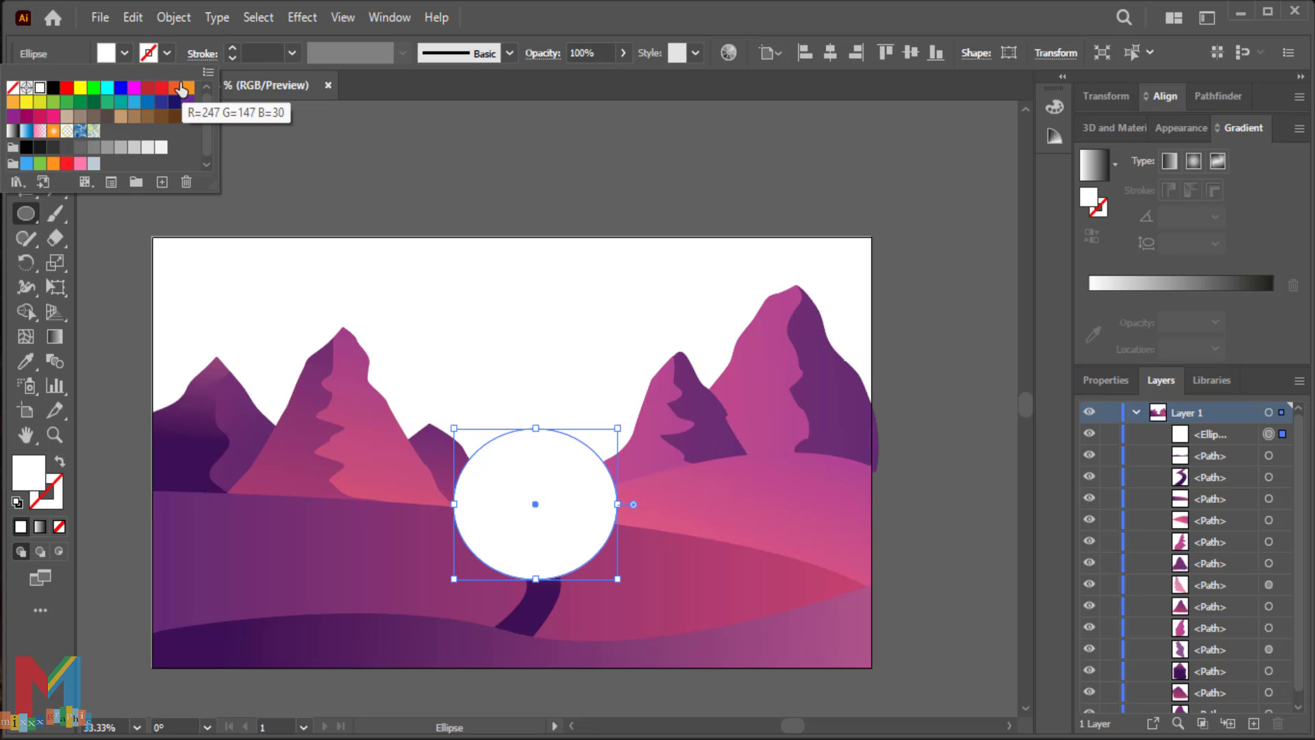
pyautogui.click(188, 87)
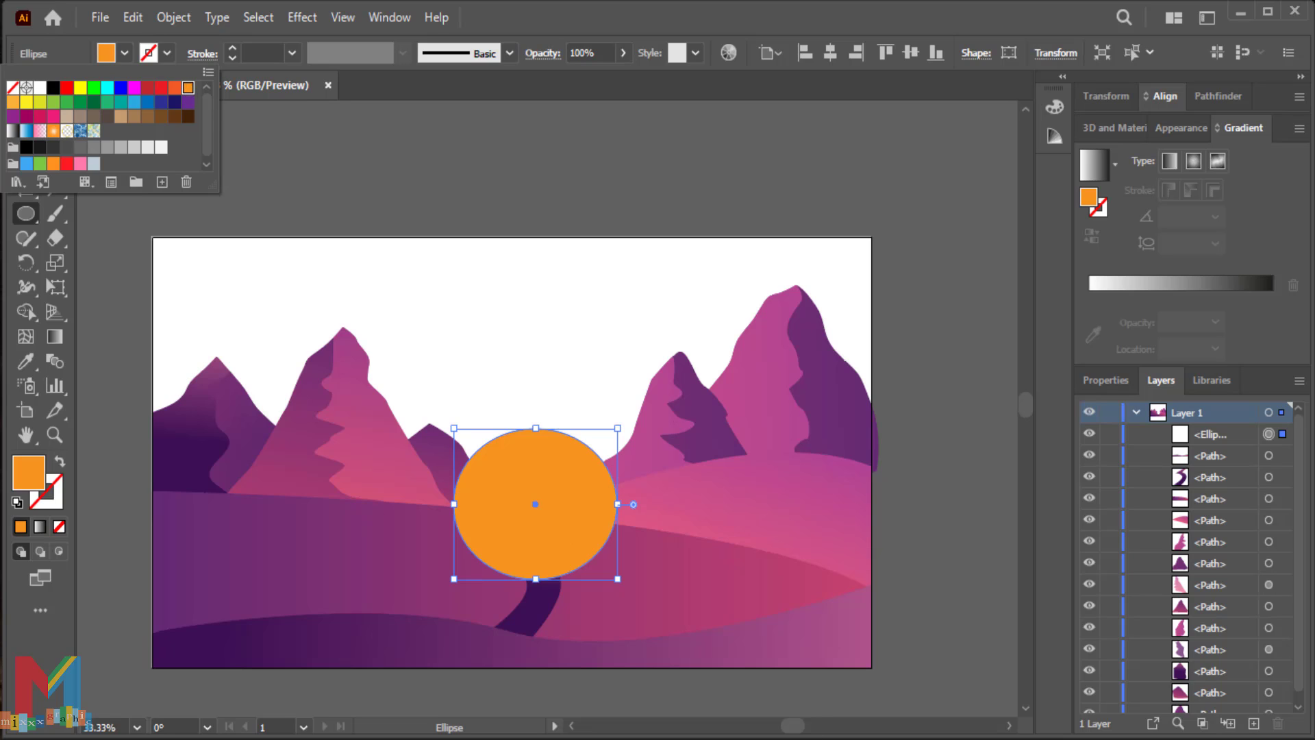
pyautogui.press('Escape')
# - Move the orange circle slightly up and send it behind everything
pyautogui.press('v')
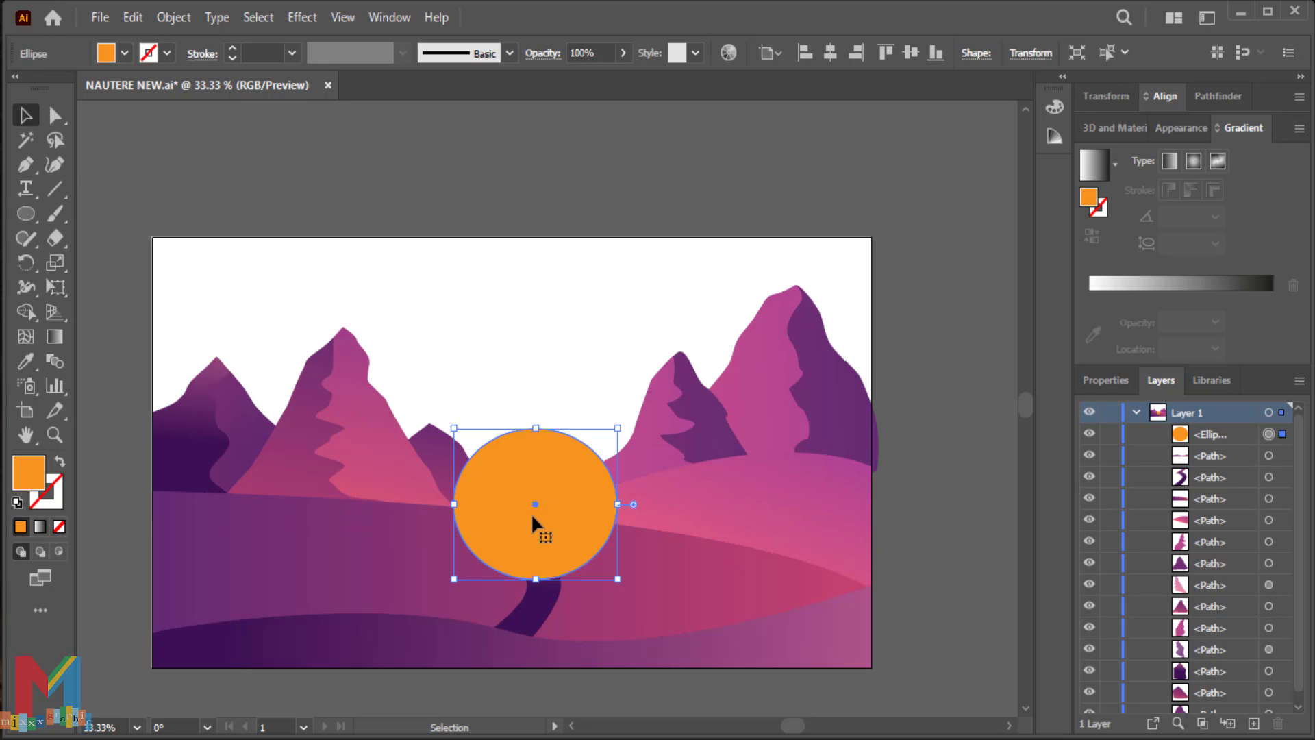
pyautogui.moveTo(531, 513); pyautogui.dragTo(540, 492)
pyautogui.rightClick(541, 493)
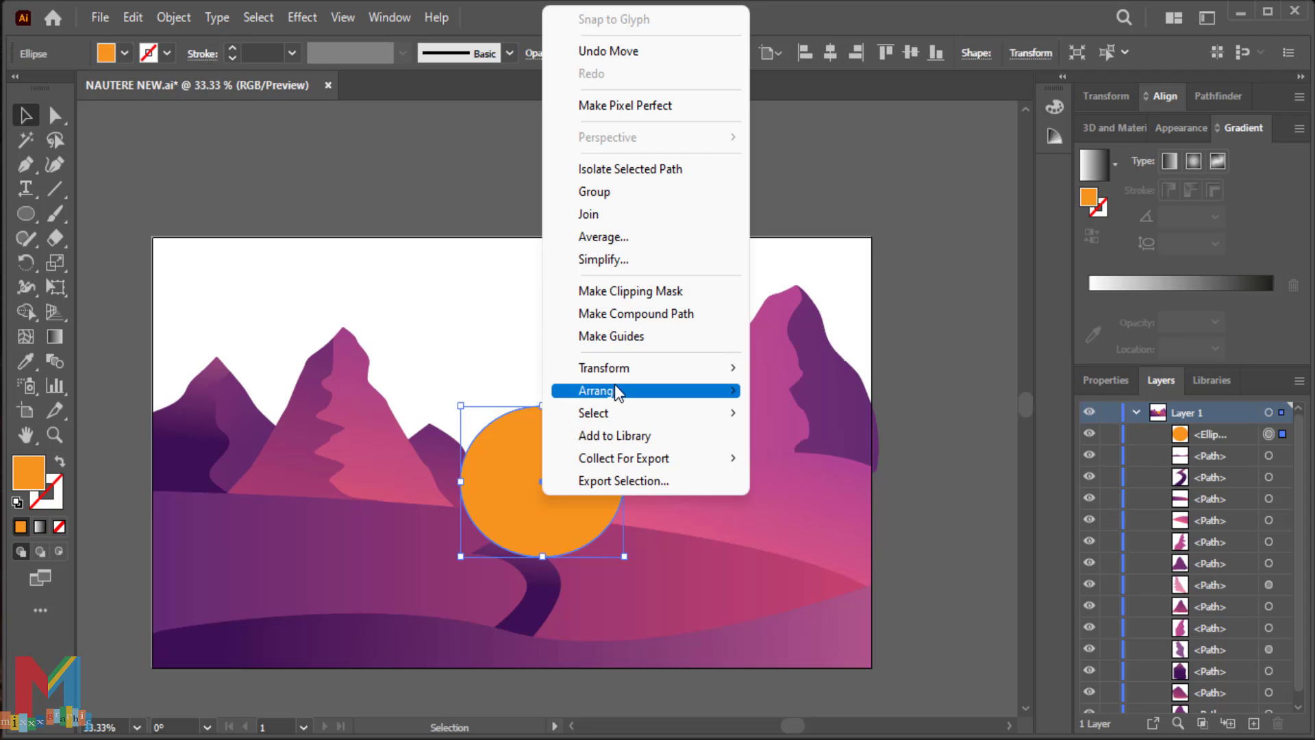
pyautogui.moveTo(606, 390)
pyautogui.click(826, 457)
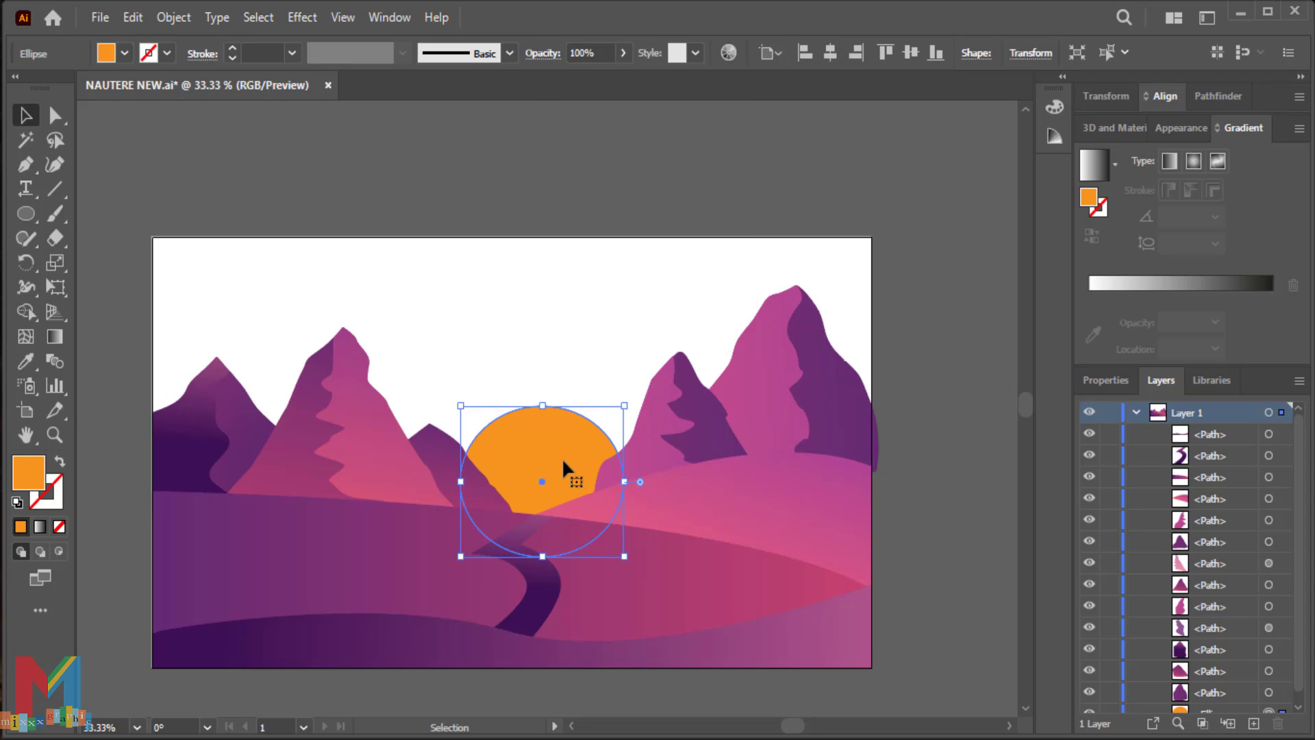
# - Nudge the orange sun slightly lower and copy it
pyautogui.moveTo(562, 461); pyautogui.dragTo(563, 471)
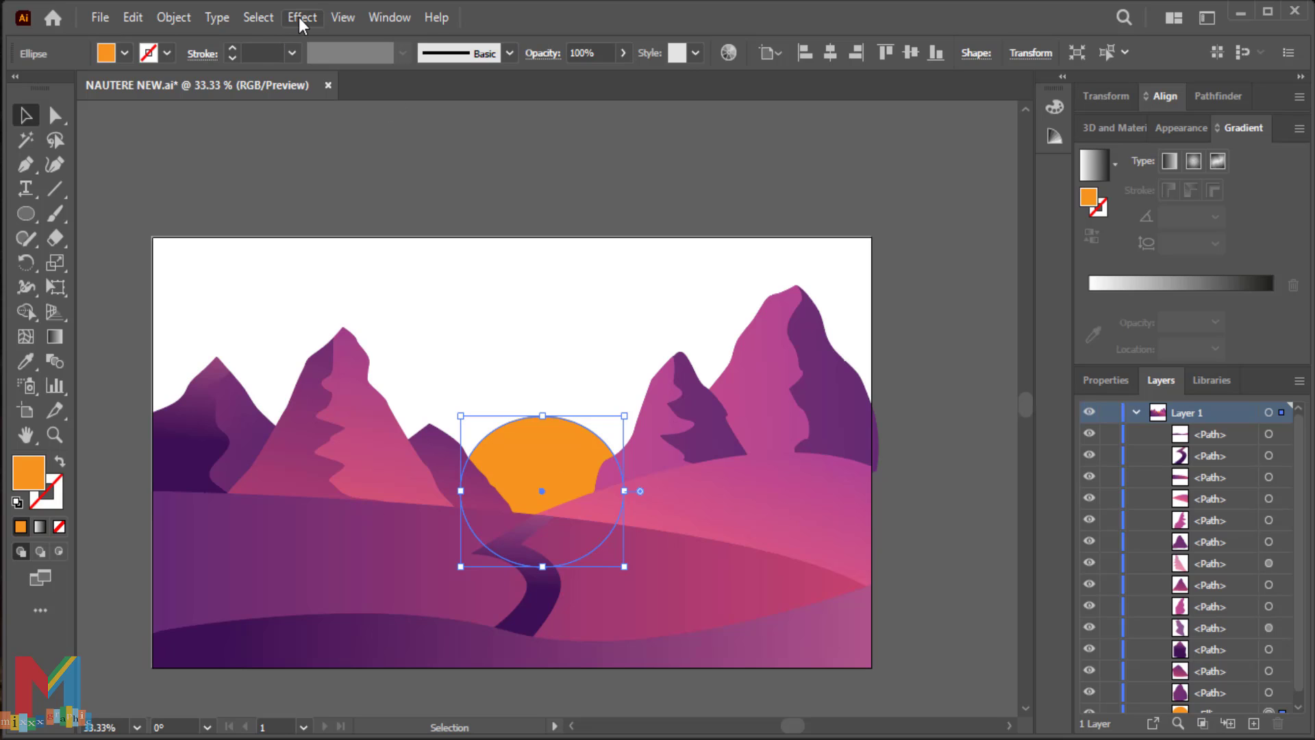
pyautogui.click(131, 18)
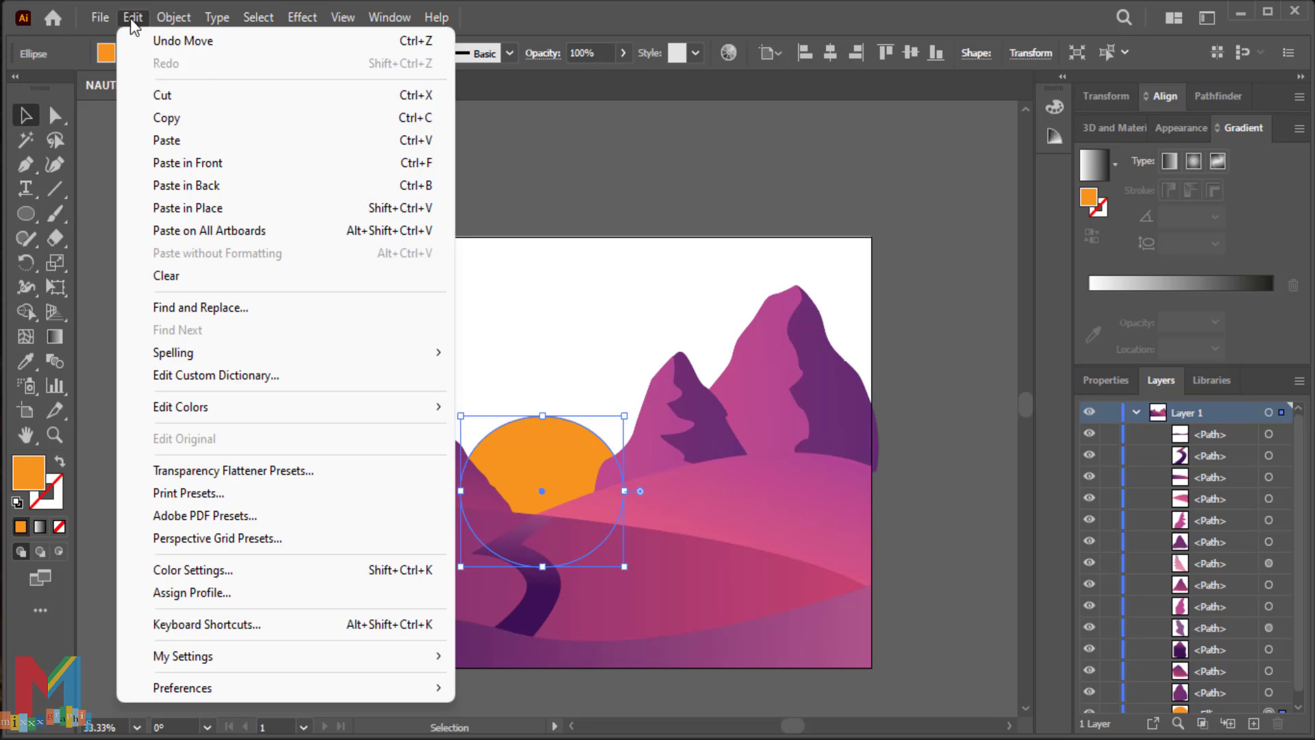
pyautogui.click(207, 122)
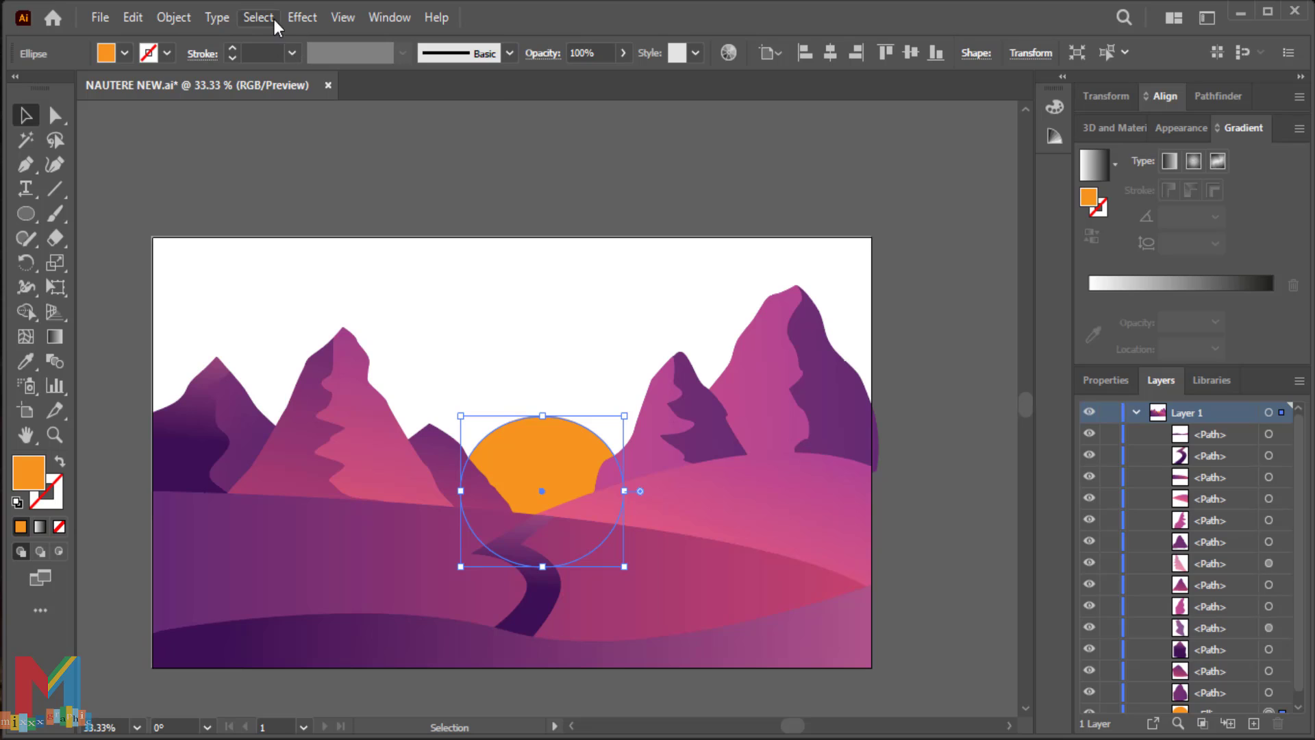
# - Apply a Gaussian Blur of about 21.68 pixels radius to the sun
pyautogui.click(302, 17)
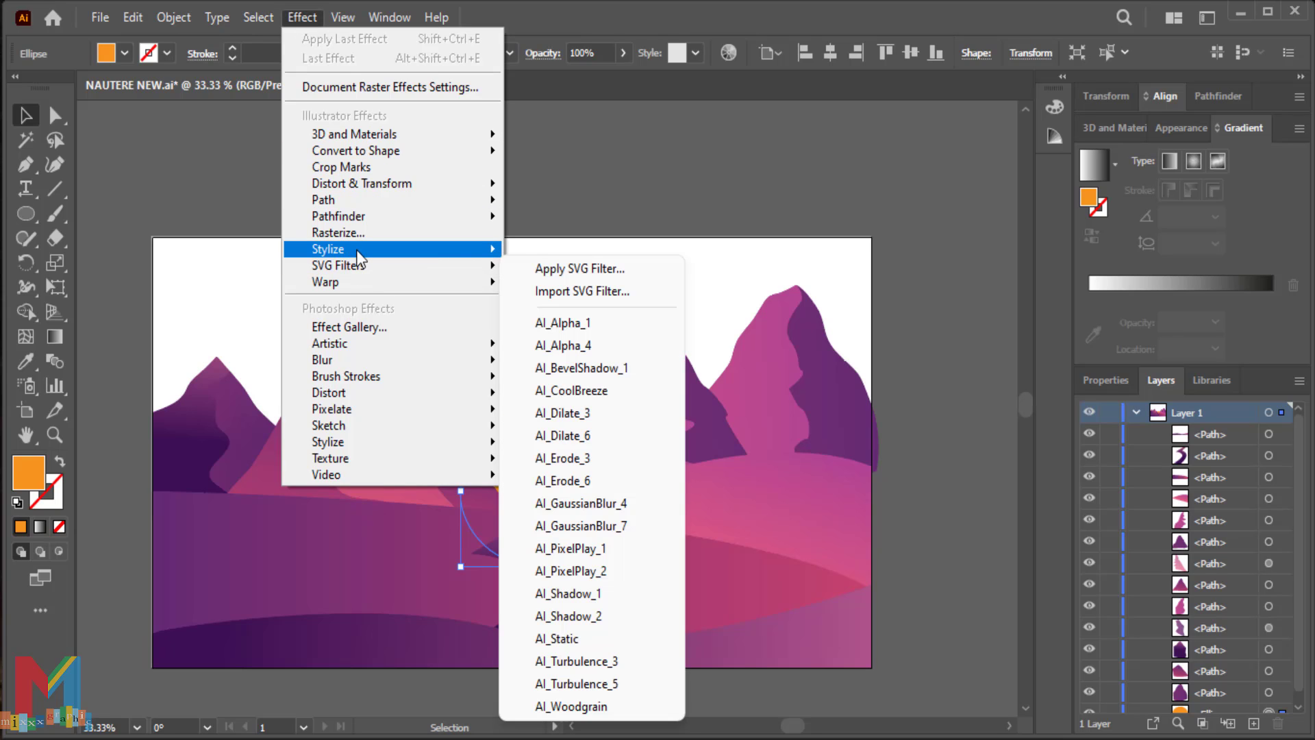
pyautogui.moveTo(391, 360)
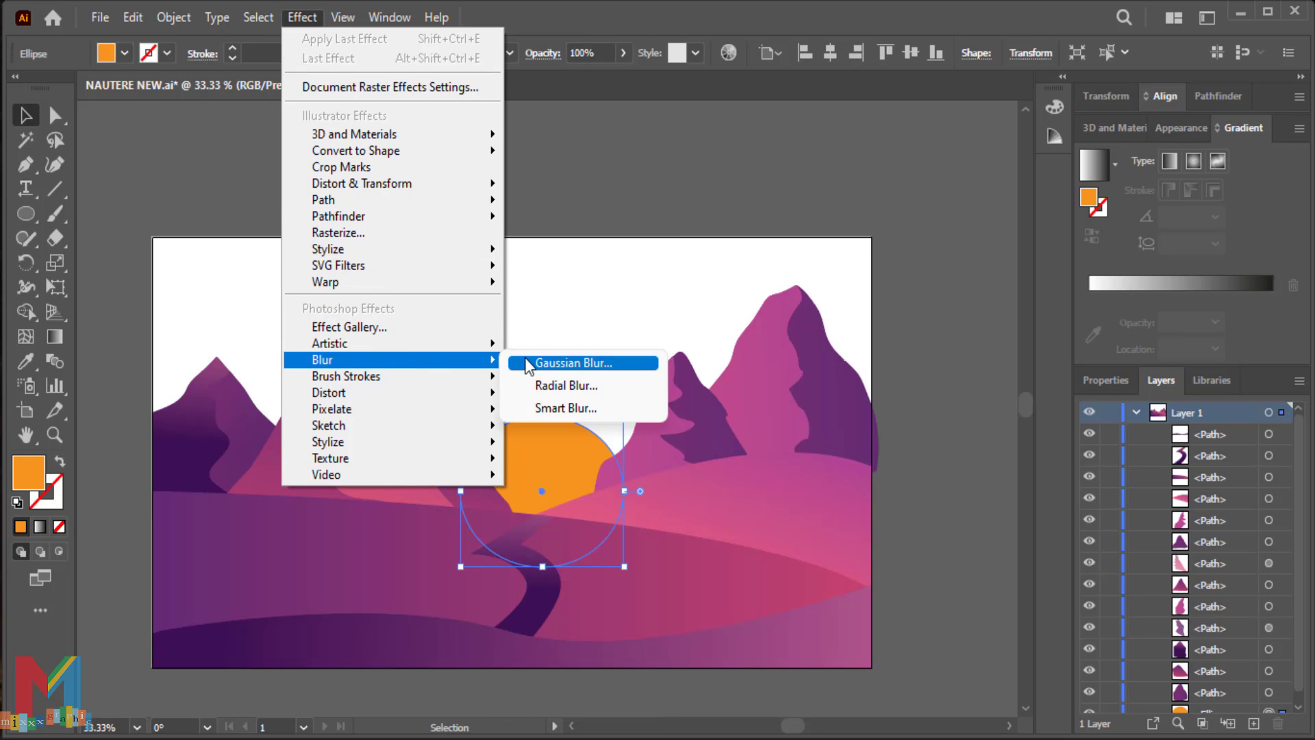
pyautogui.click(527, 363)
pyautogui.moveTo(994, 308); pyautogui.dragTo(1005, 310)
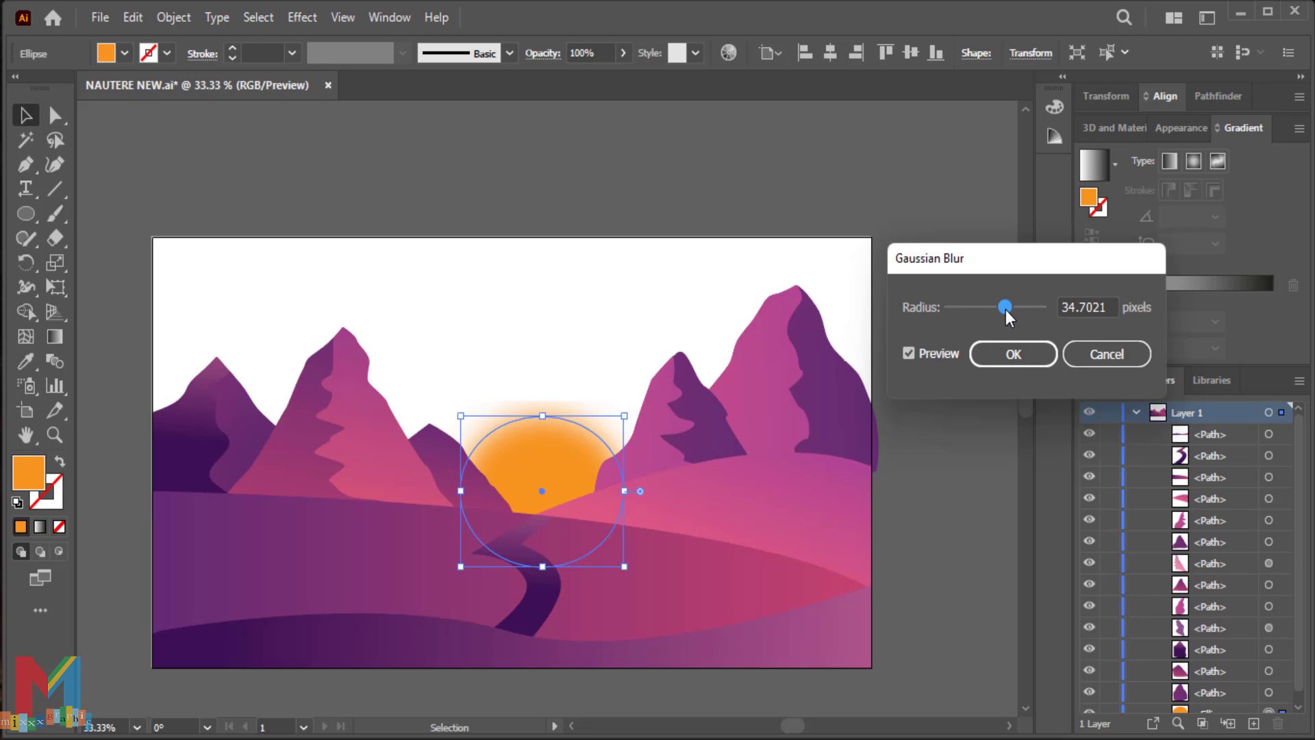
pyautogui.moveTo(1006, 308); pyautogui.dragTo(1005, 307)
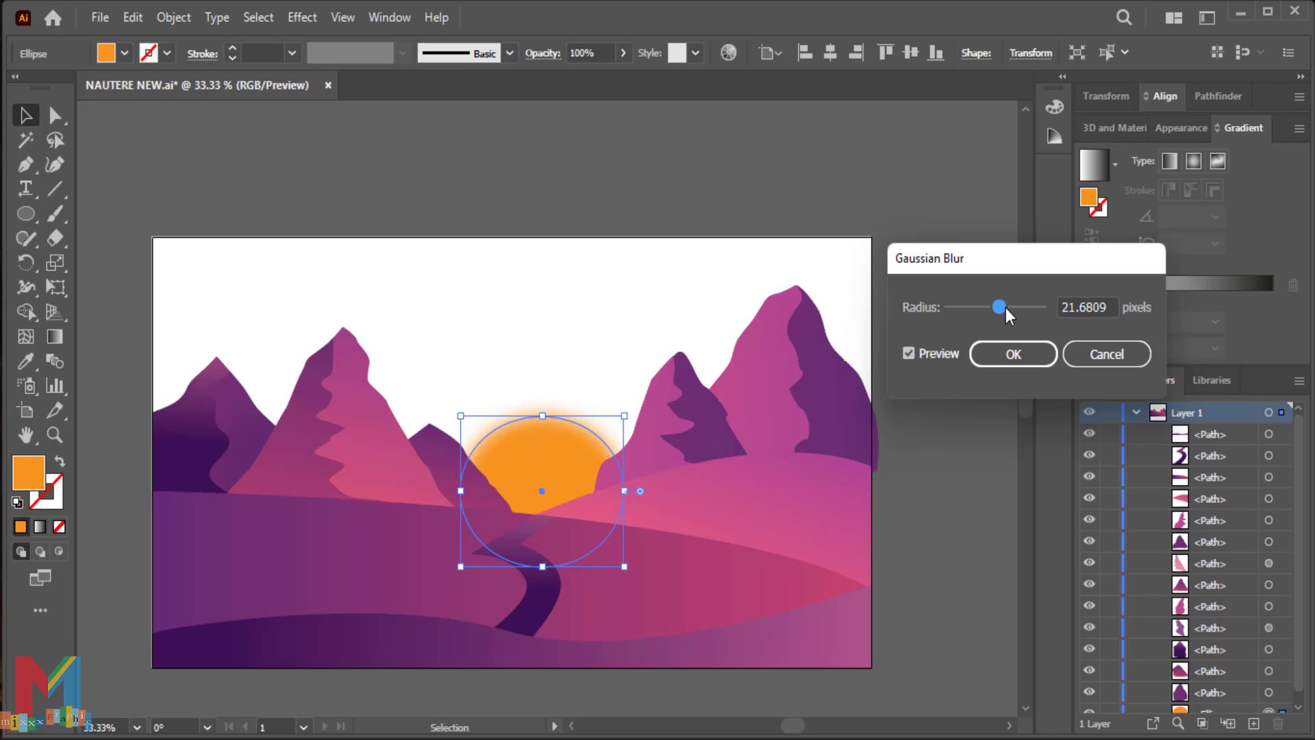
pyautogui.click(1025, 356)
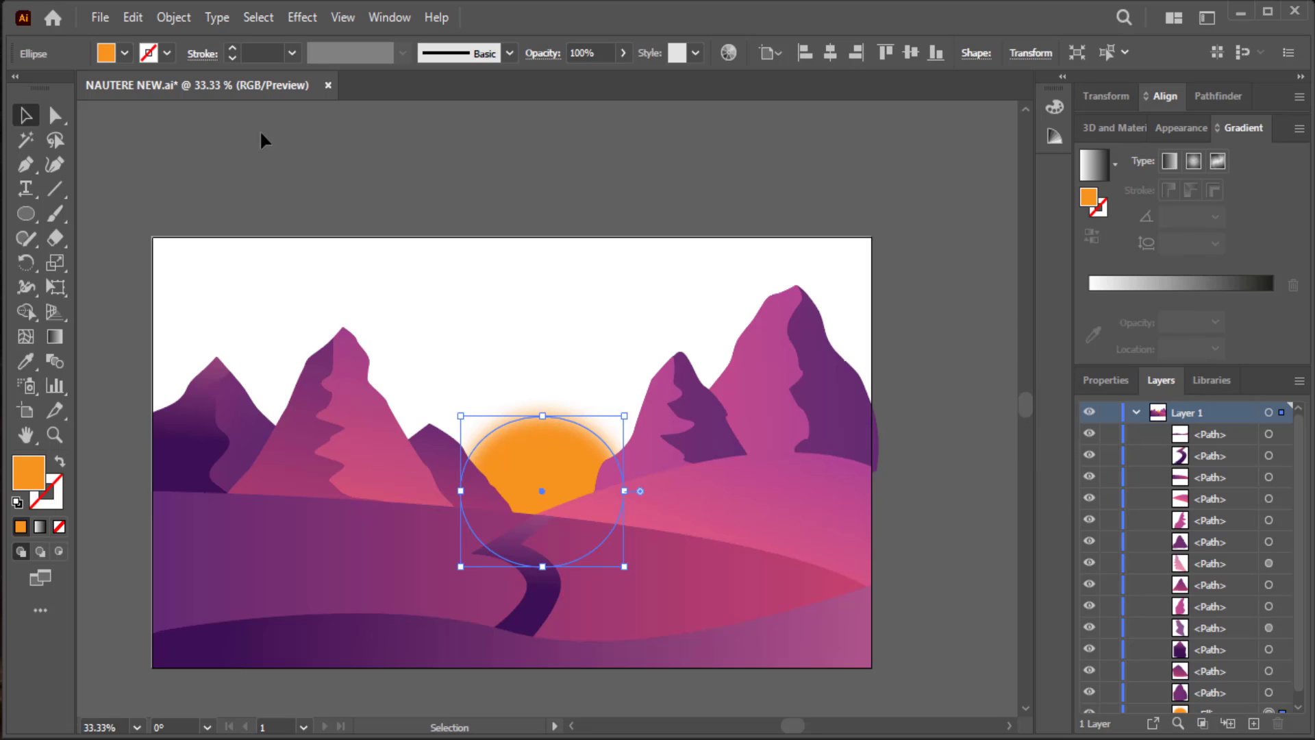
# - Paste a sharp copy of the sun, shrink it slightly, and fill it light peach
pyautogui.click(133, 17)
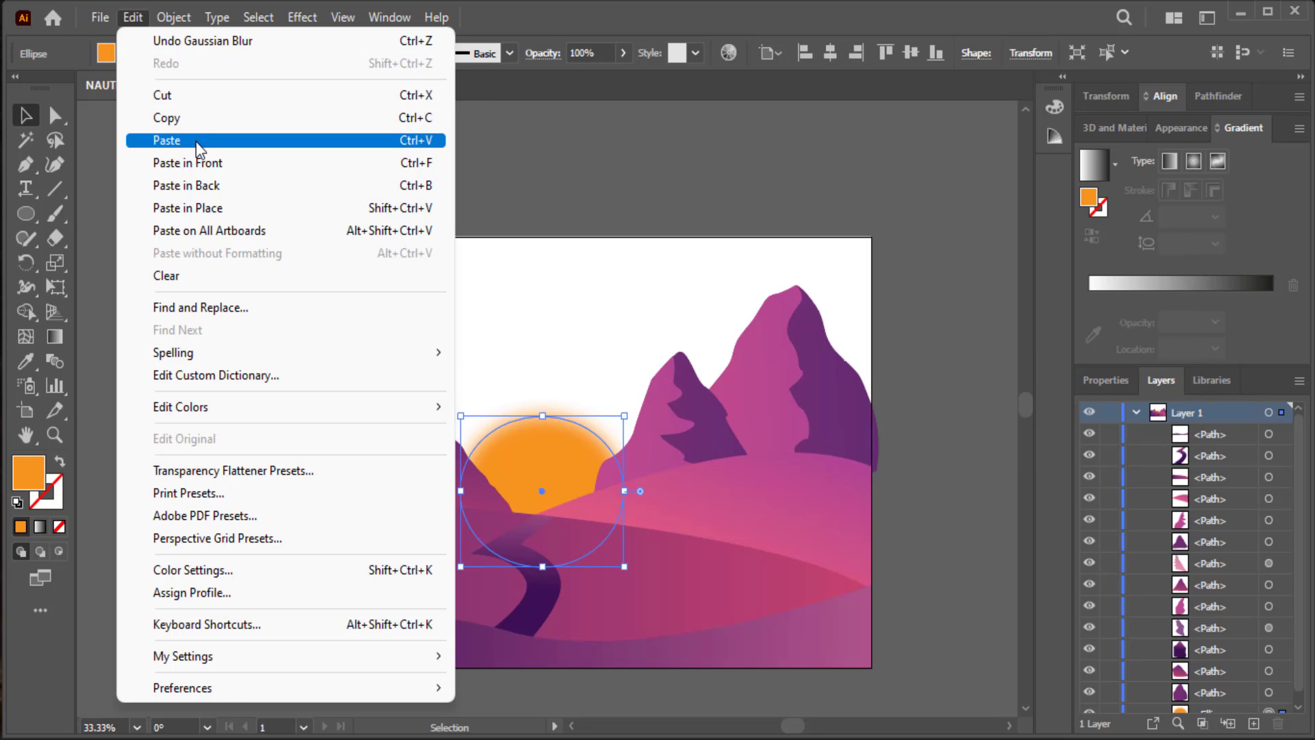
pyautogui.click(240, 208)
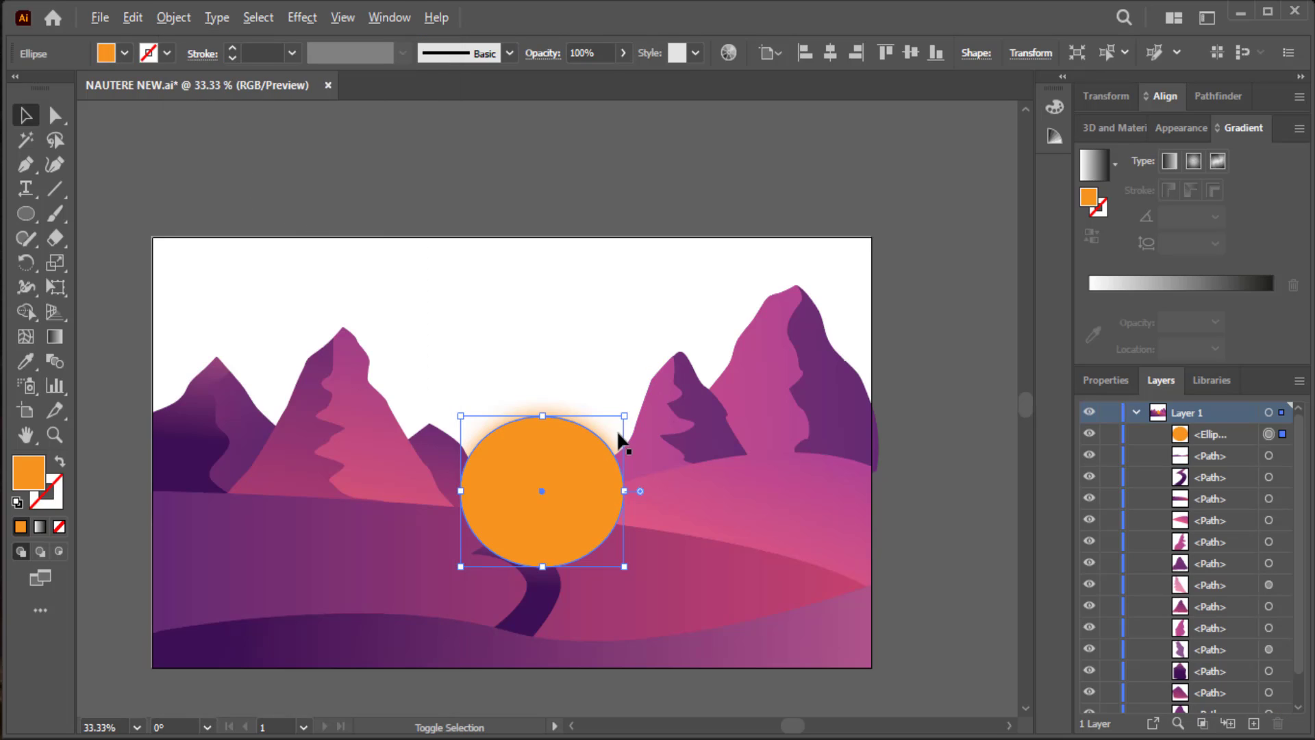
pyautogui.moveTo(624, 415); pyautogui.dragTo(619, 424)
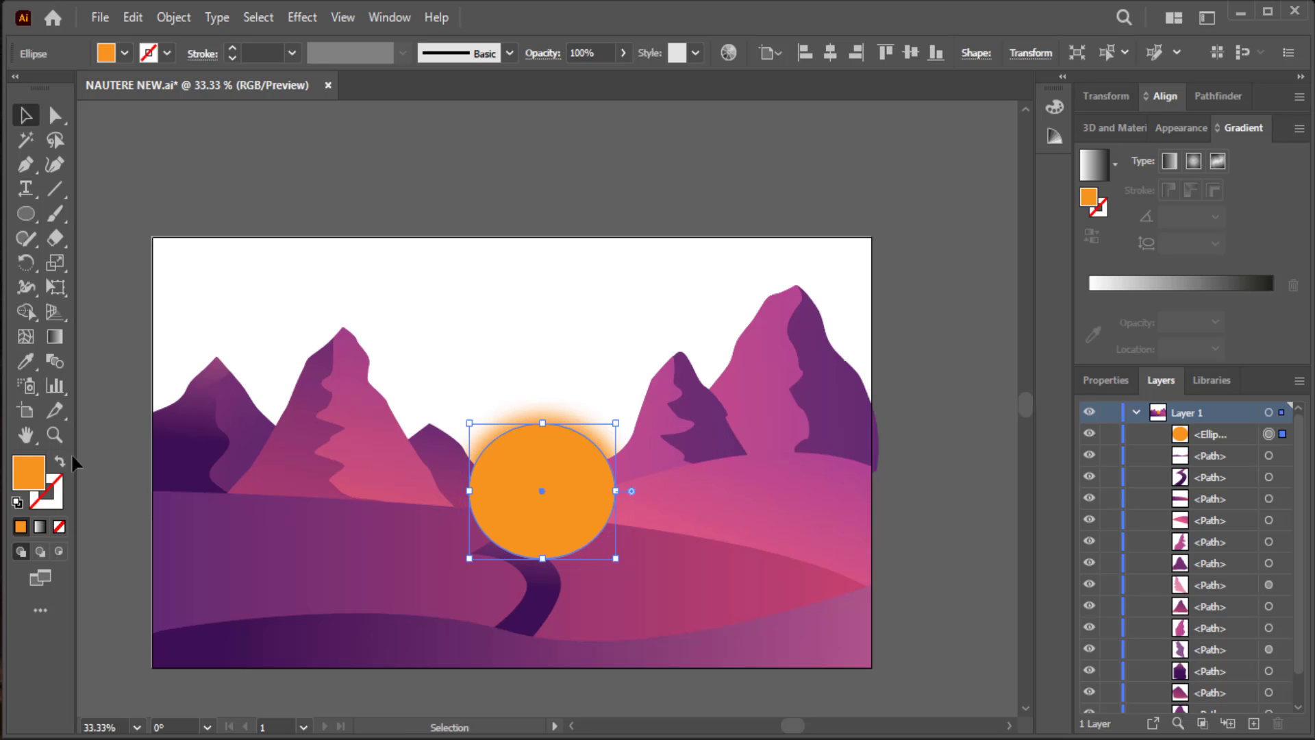
pyautogui.doubleClick(28, 472)
pyautogui.moveTo(927, 275); pyautogui.dragTo(831, 255)
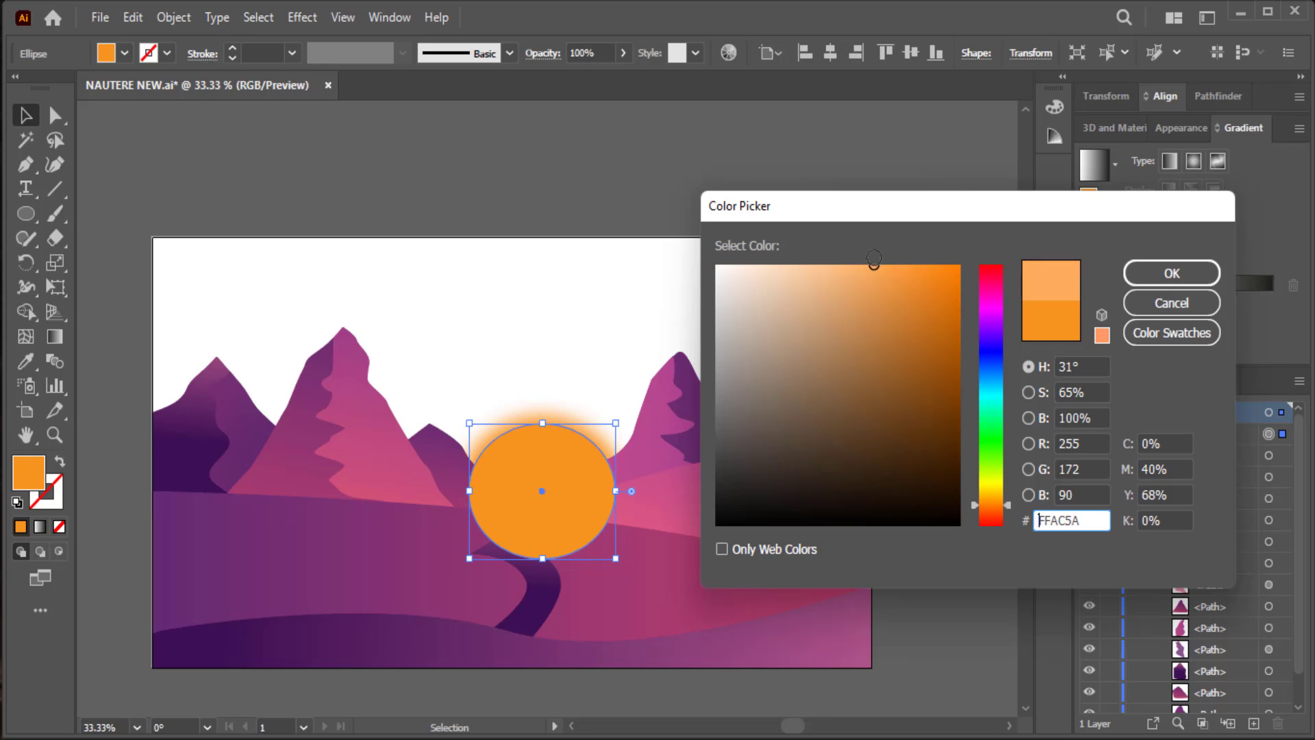
pyautogui.click(1171, 273)
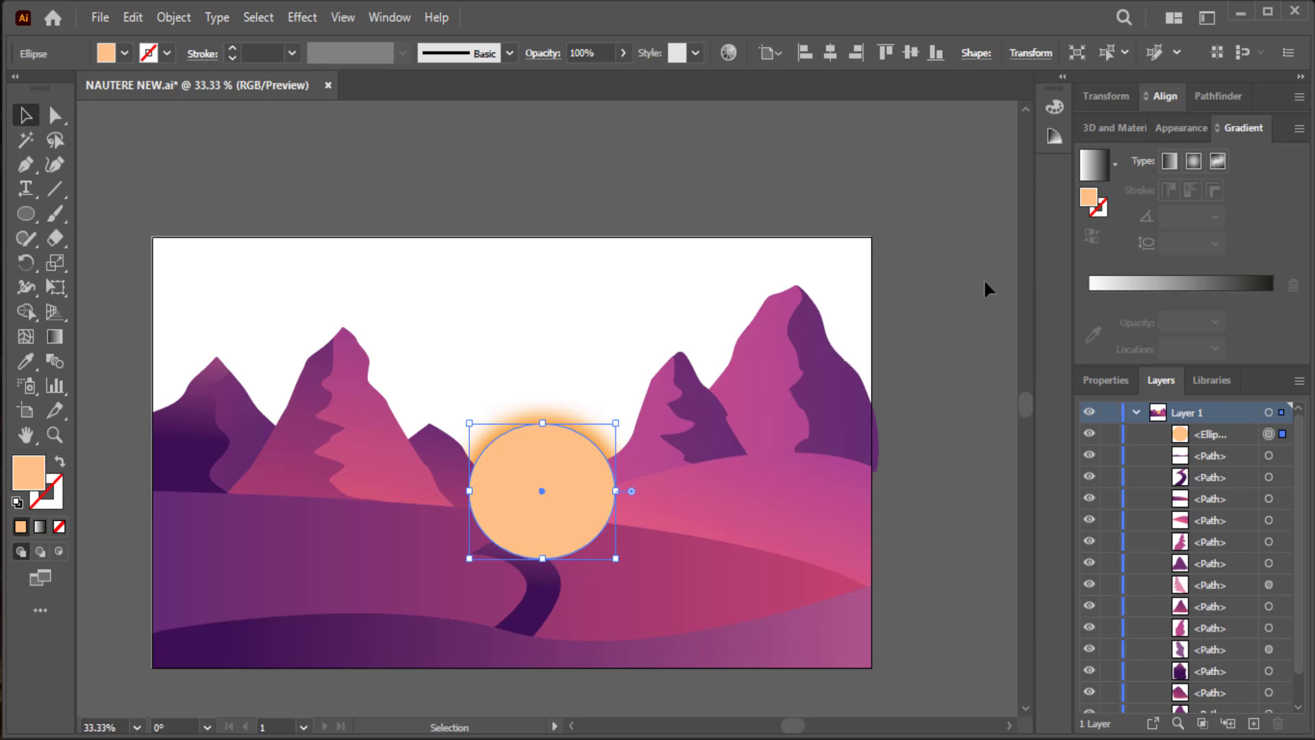
# - Send the peach sun back four levels, behind the road, hills and left mountain
pyautogui.press('a')
pyautogui.hotkey('ctrl', '[')
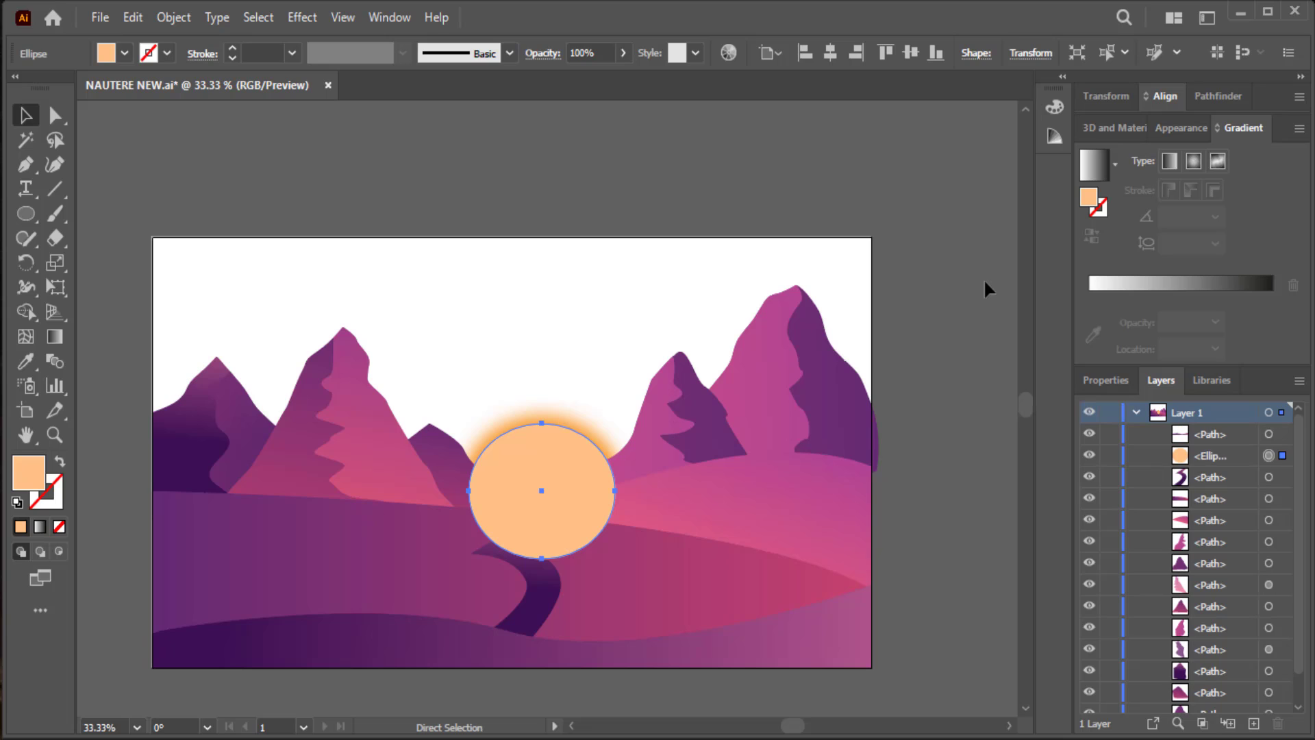
pyautogui.hotkey('ctrl', '[')
pyautogui.hotkey('ctrl', '[')
pyautogui.hotkey('ctrl', '[')
pyautogui.hotkey('ctrl', '[')
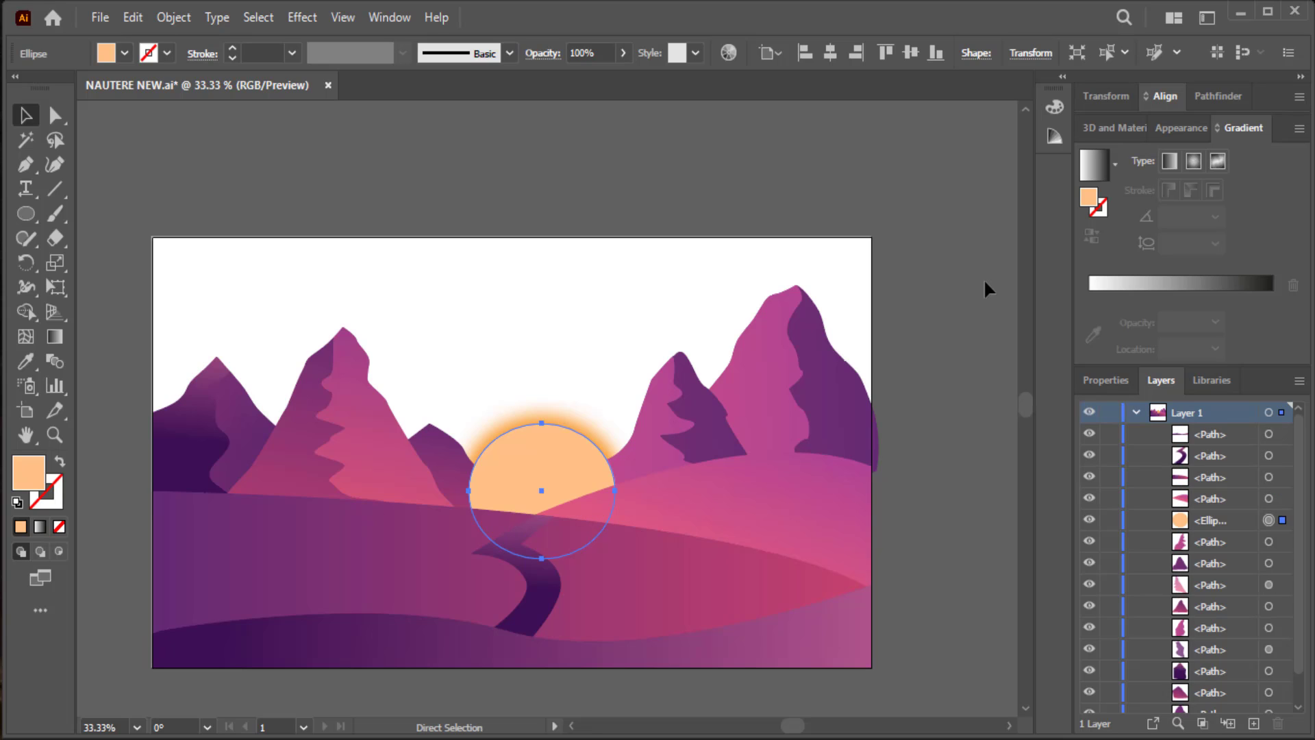
pyautogui.hotkey('ctrl', '[')
pyautogui.hotkey('ctrl', '[')
pyautogui.hotkey('ctrl', '[')
pyautogui.hotkey('ctrl', '[')
pyautogui.hotkey('ctrl', '[')
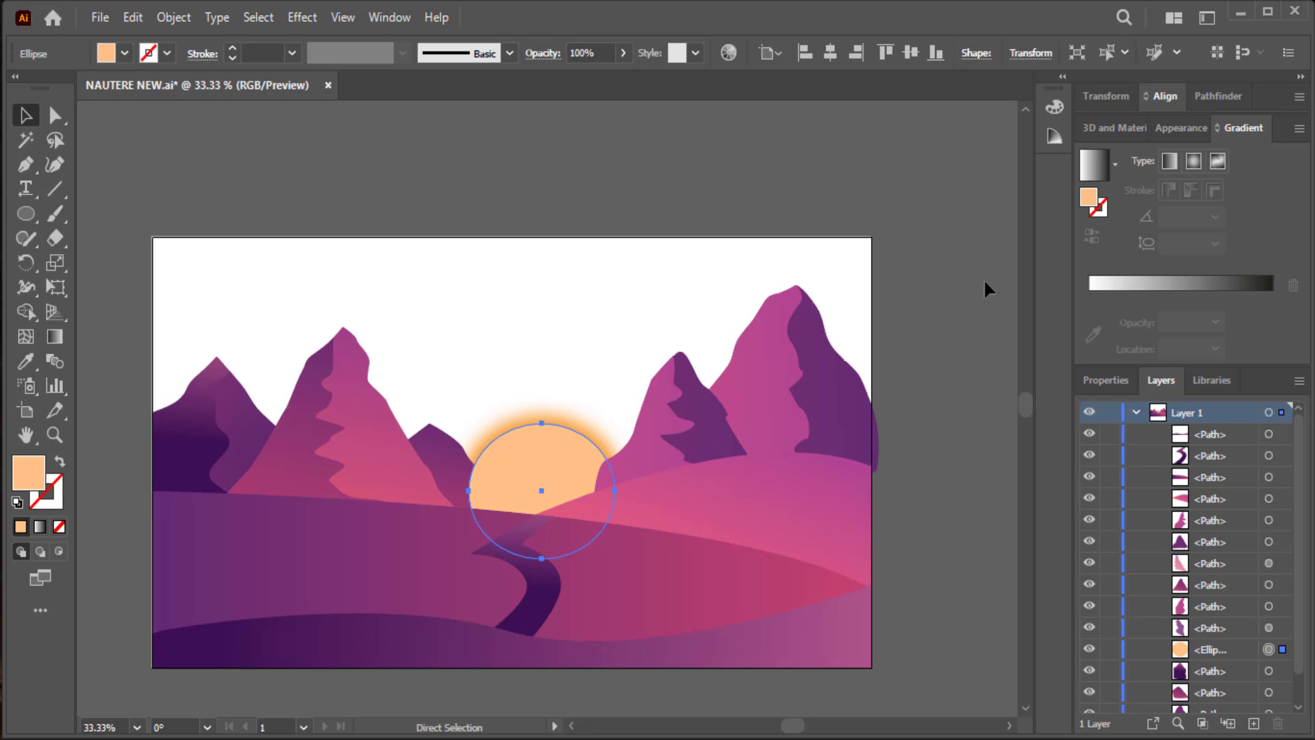
pyautogui.hotkey('ctrl', '[')
pyautogui.hotkey('ctrl', '[')
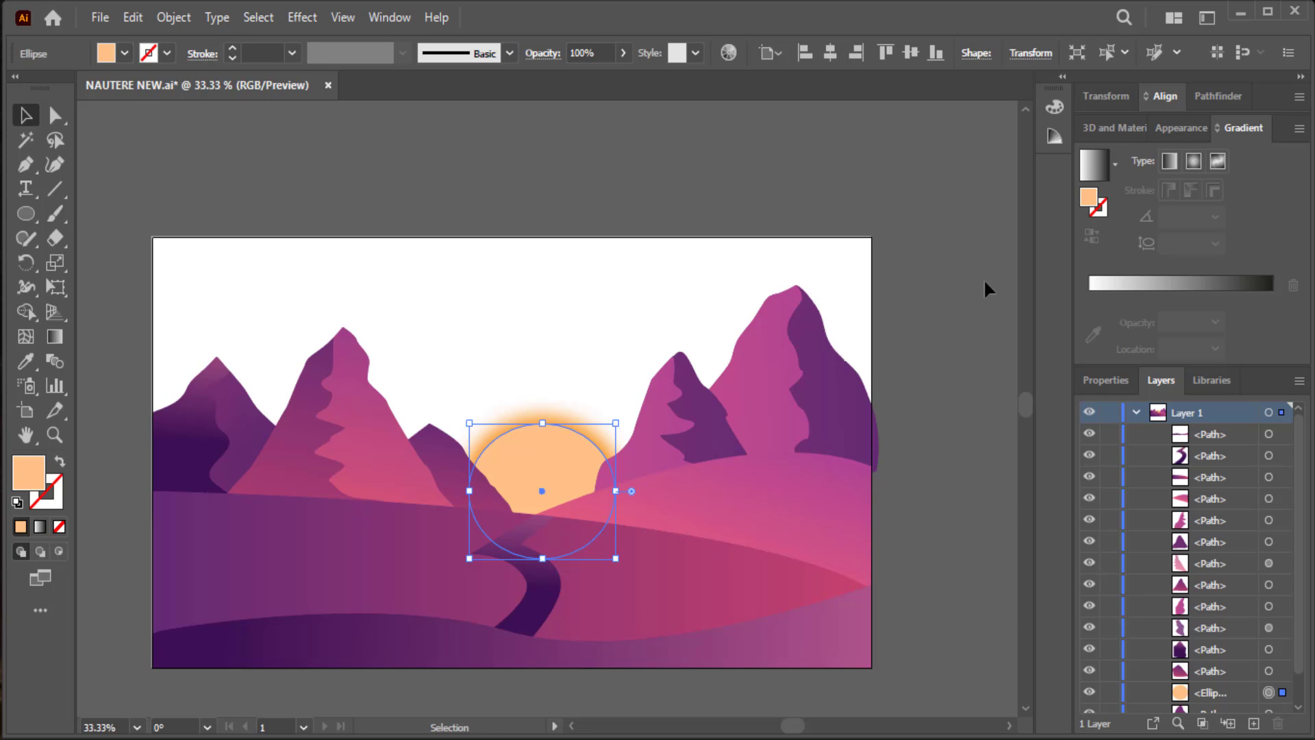
# - Recolour the crisp sun's fill to pale yellow #FFF1AE in the Color Picker
pyautogui.click(679, 260)
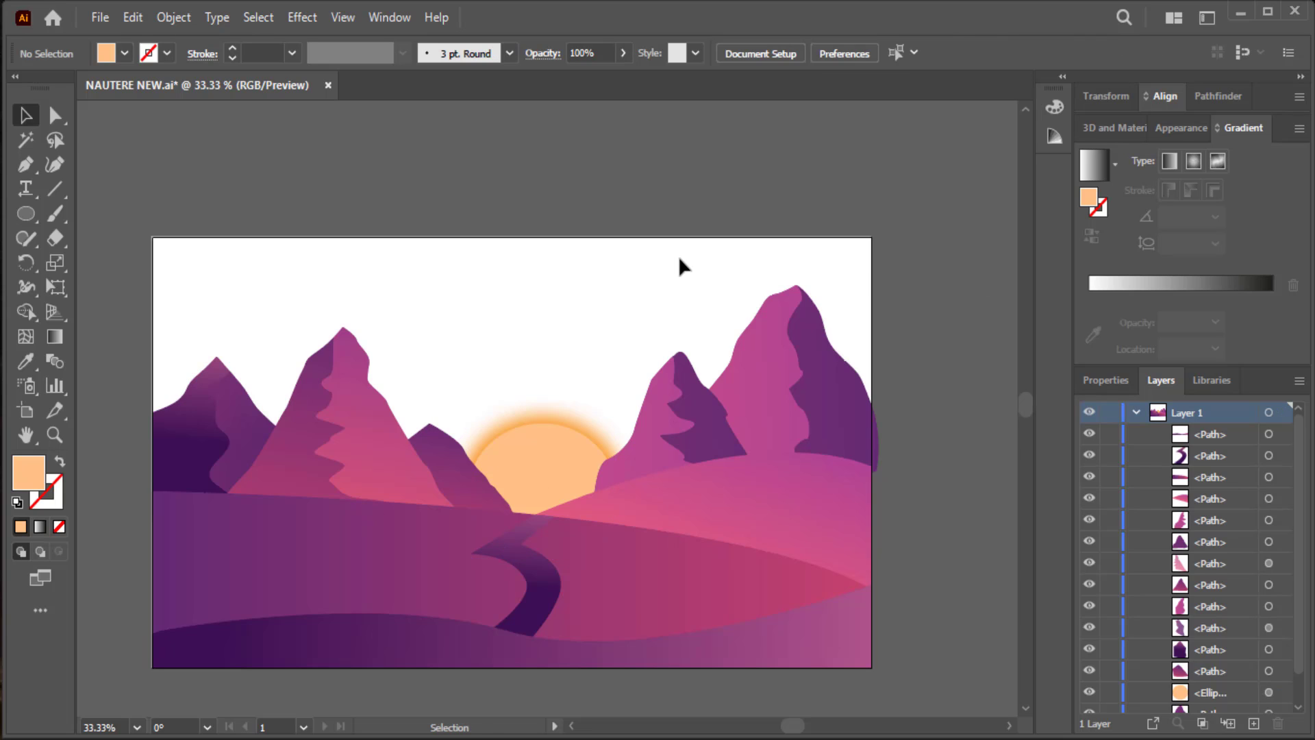
pyautogui.click(562, 476)
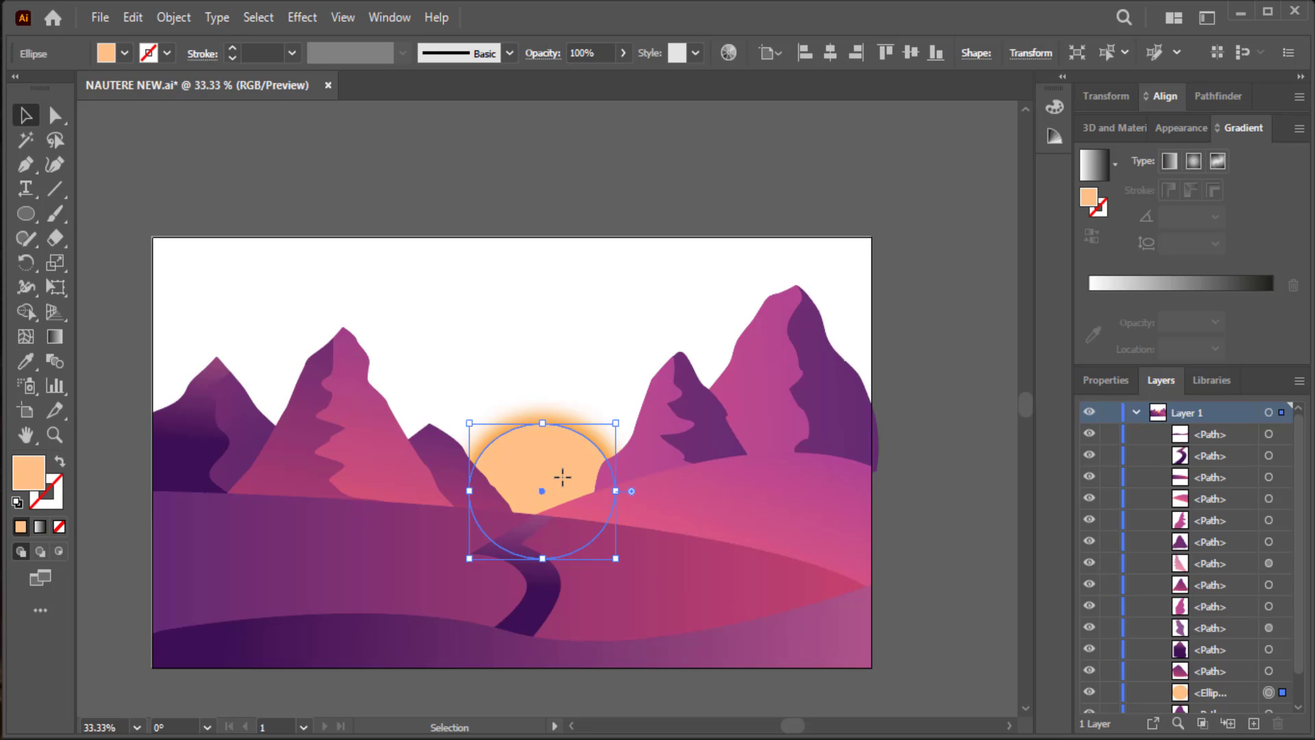
pyautogui.doubleClick(25, 473)
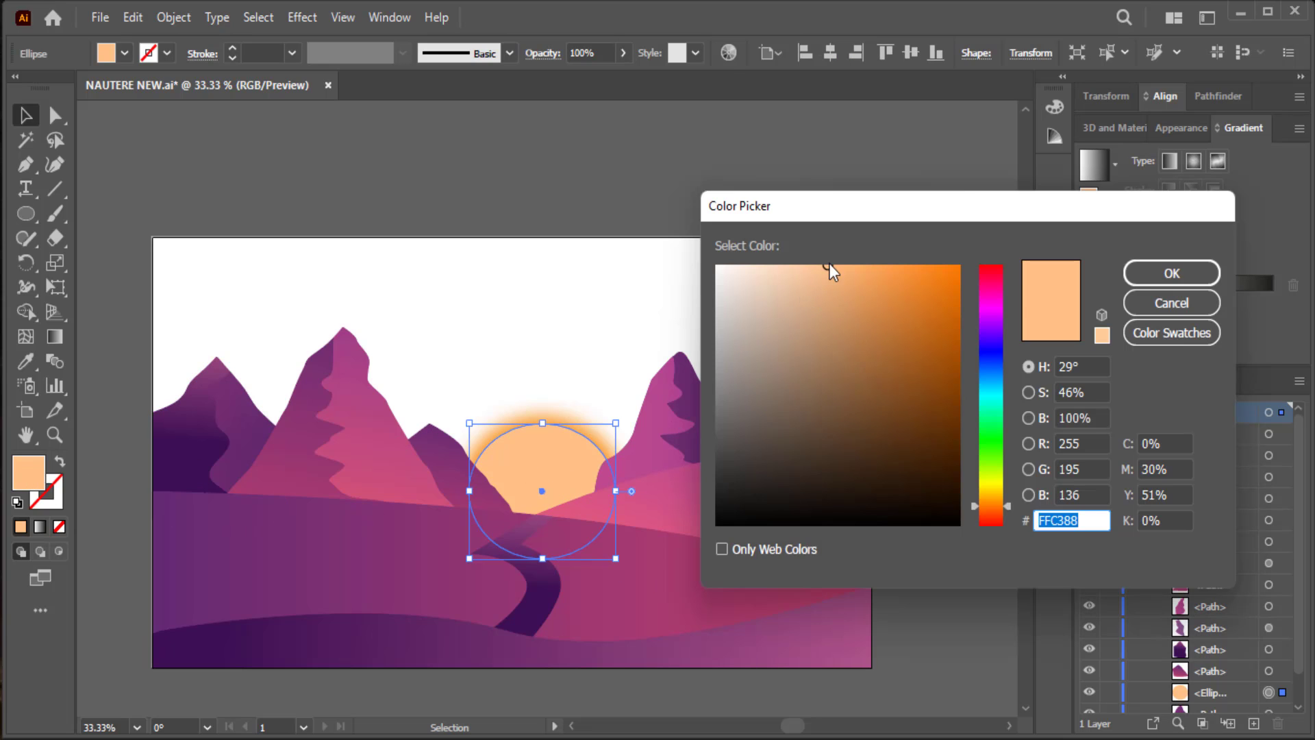
pyautogui.moveTo(827, 267)
pyautogui.mouseDown()
pyautogui.moveTo(740, 244)
pyautogui.moveTo(761, 273)
pyautogui.mouseUp()
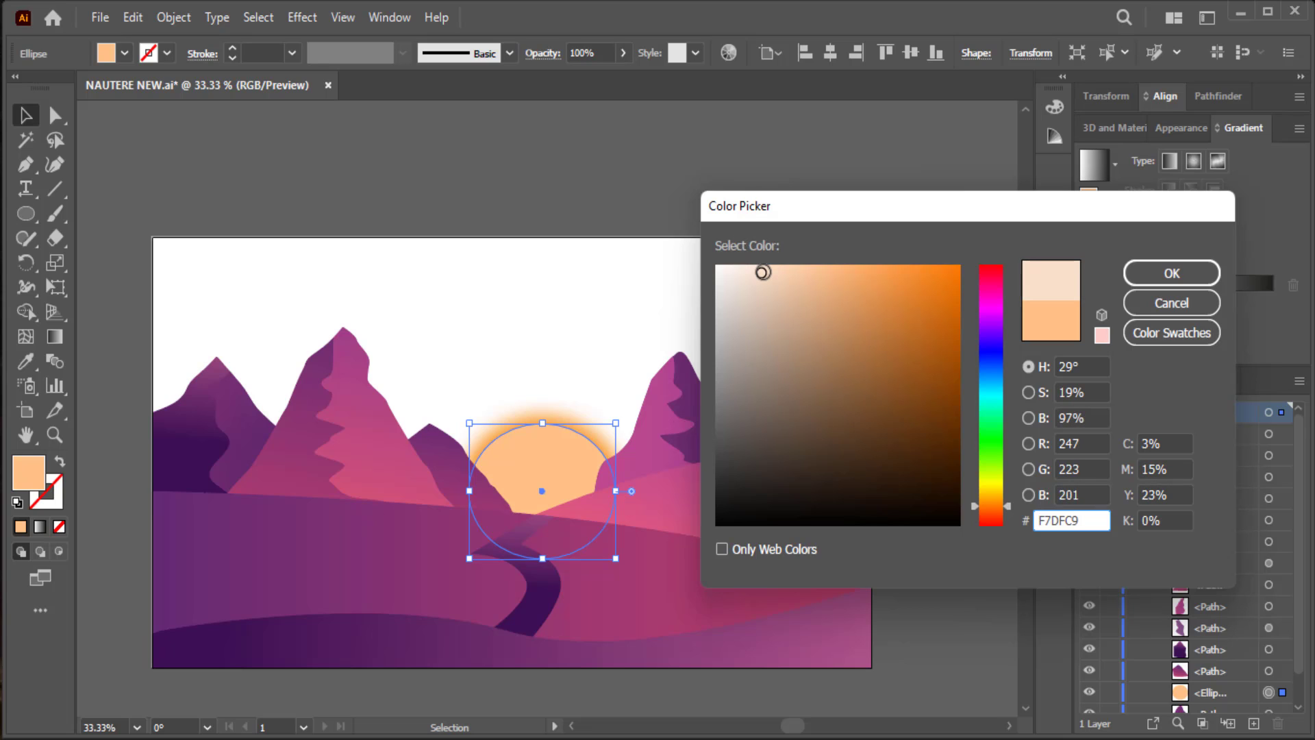
pyautogui.moveTo(1009, 492); pyautogui.dragTo(1001, 488)
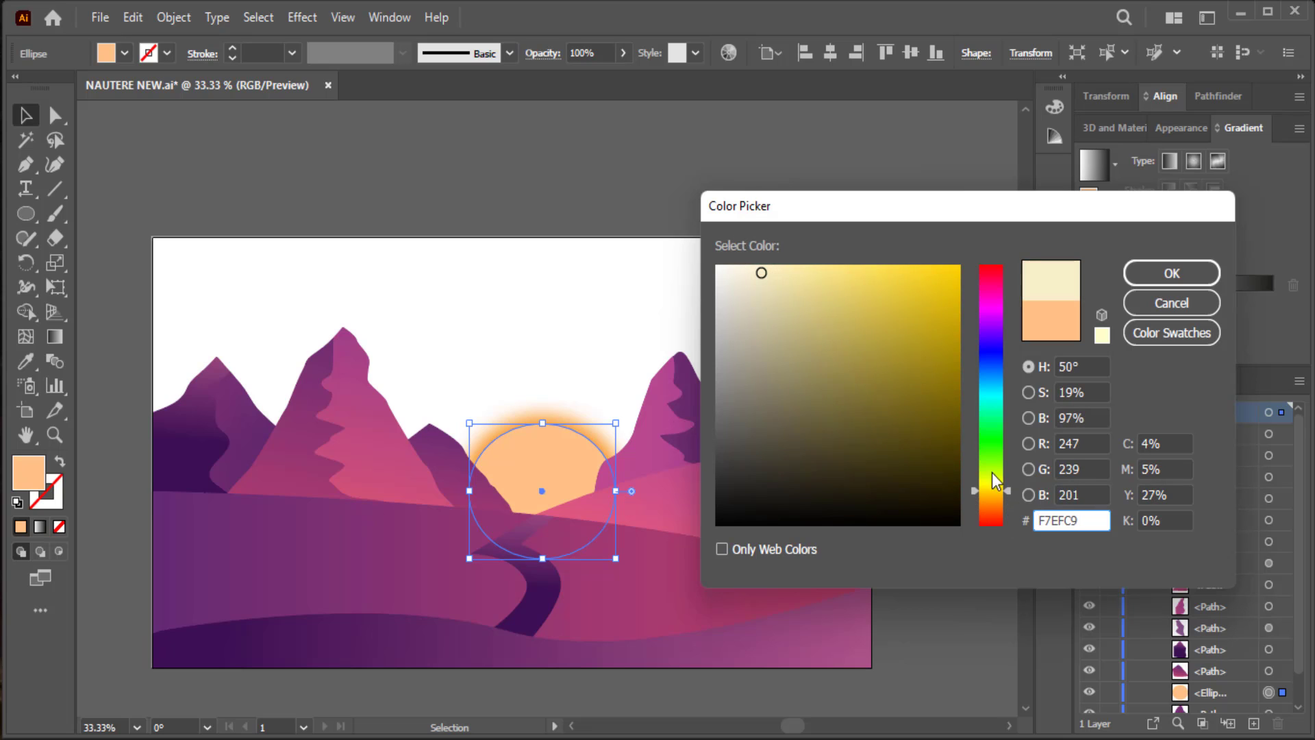
pyautogui.moveTo(761, 273); pyautogui.dragTo(795, 258)
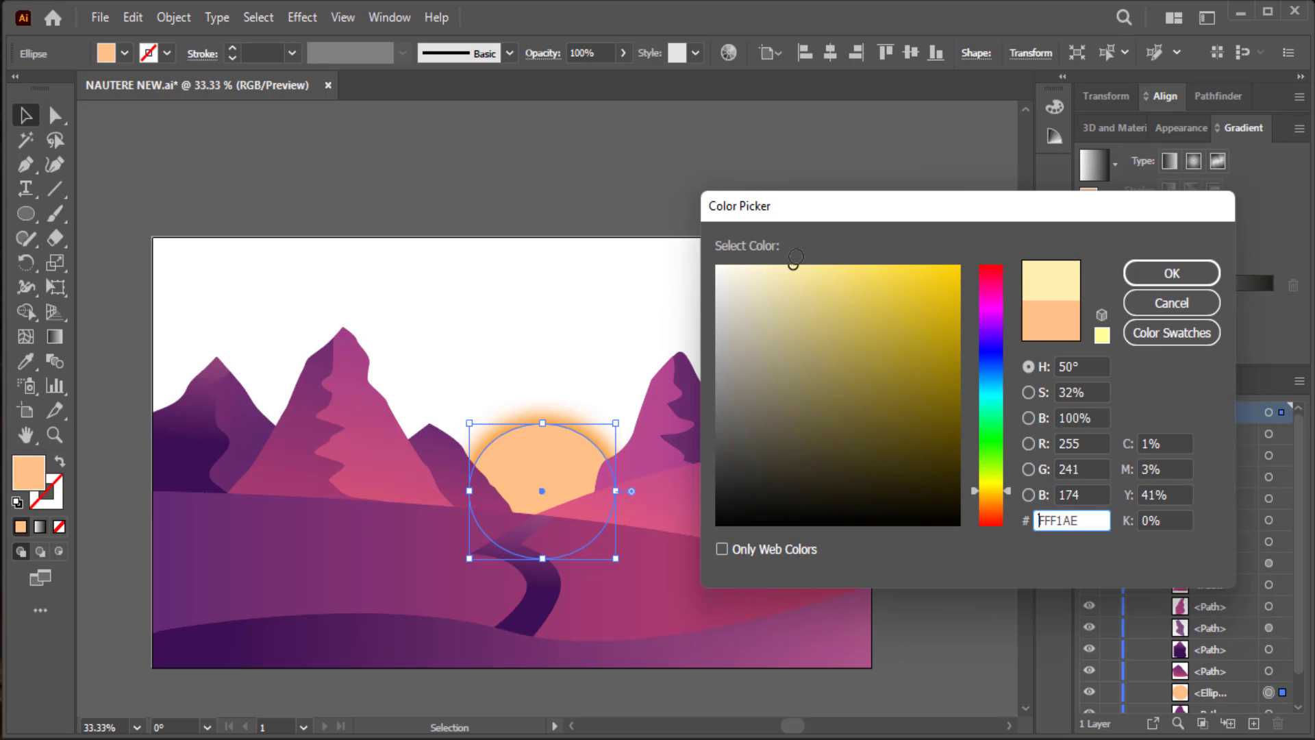
pyautogui.click(1141, 271)
pyautogui.click(679, 265)
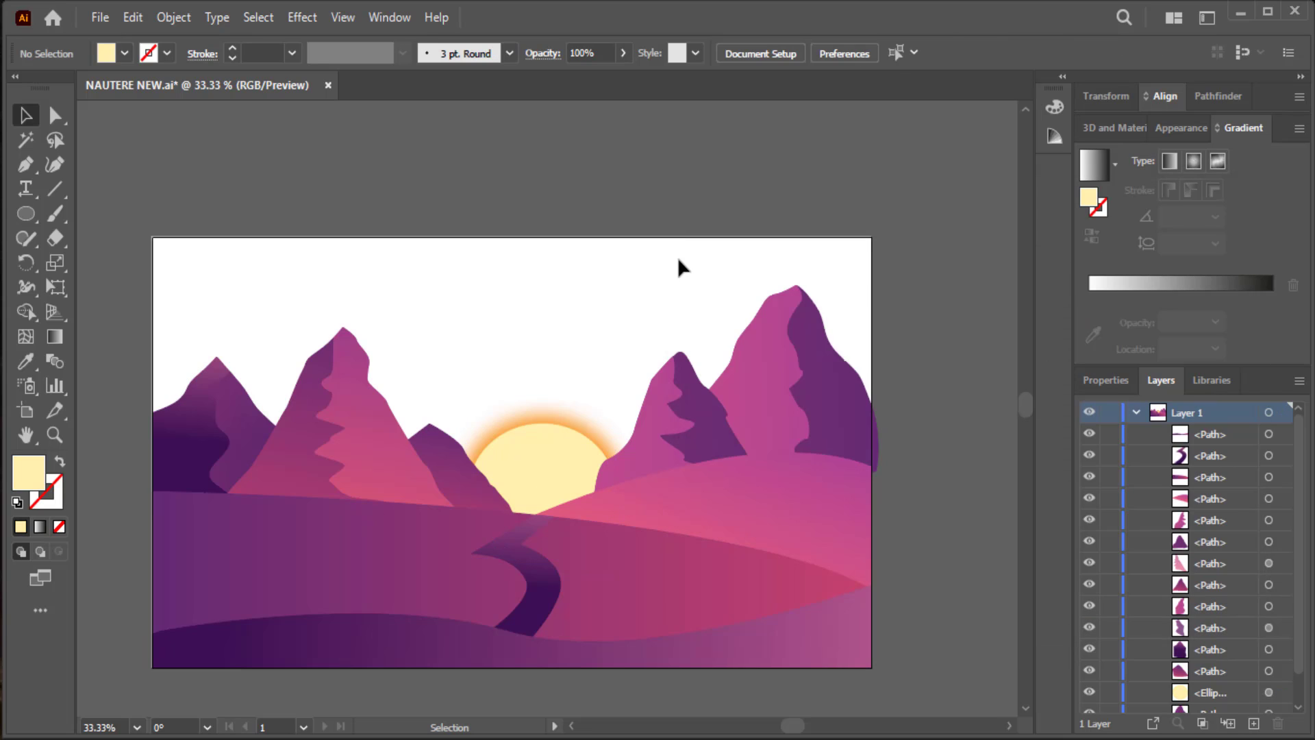
# - Draw a sky-covering rectangle with a linear gradient and an added middle stop
pyautogui.moveTo(34, 221); pyautogui.dragTo(89, 215)
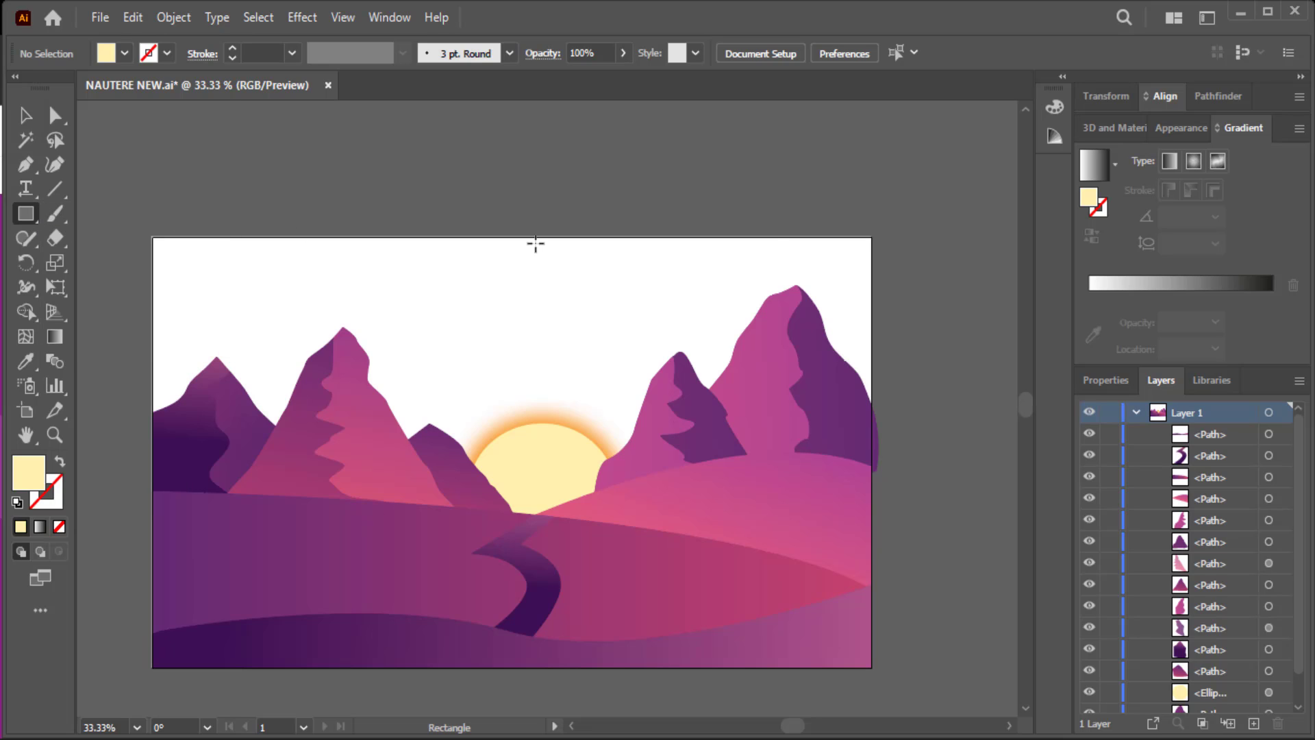
pyautogui.moveTo(871, 237); pyautogui.dragTo(152, 566)
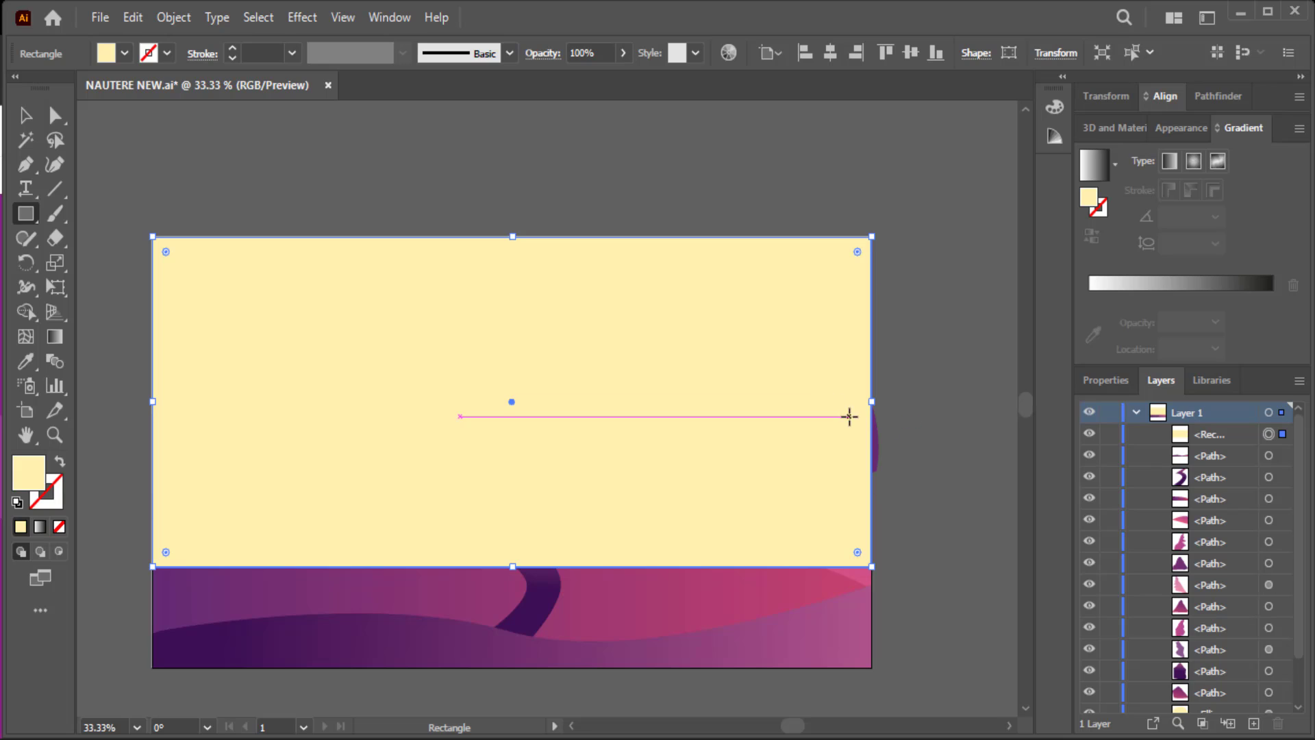
pyautogui.click(1094, 167)
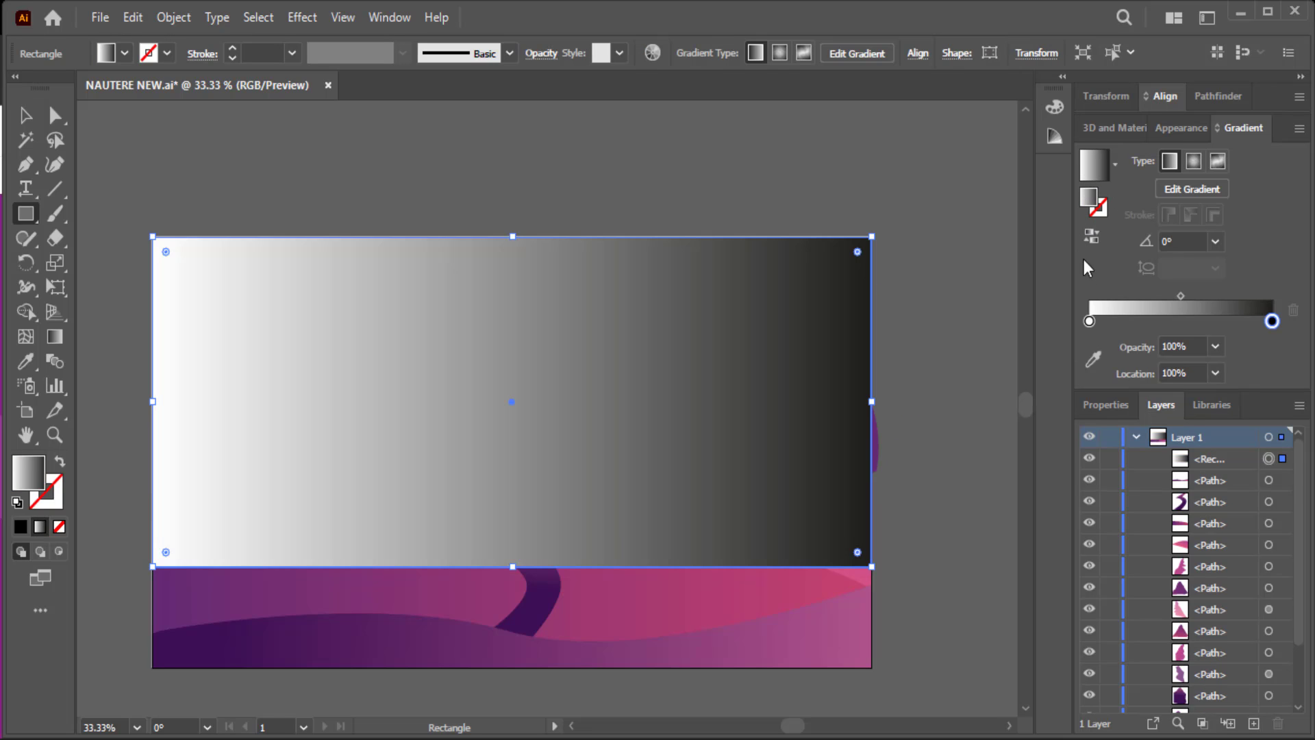
pyautogui.moveTo(1091, 322); pyautogui.dragTo(1183, 321)
# - Try swatch colours on the left gradient stop, setting it red, then switch it to RGB
pyautogui.doubleClick(1090, 321)
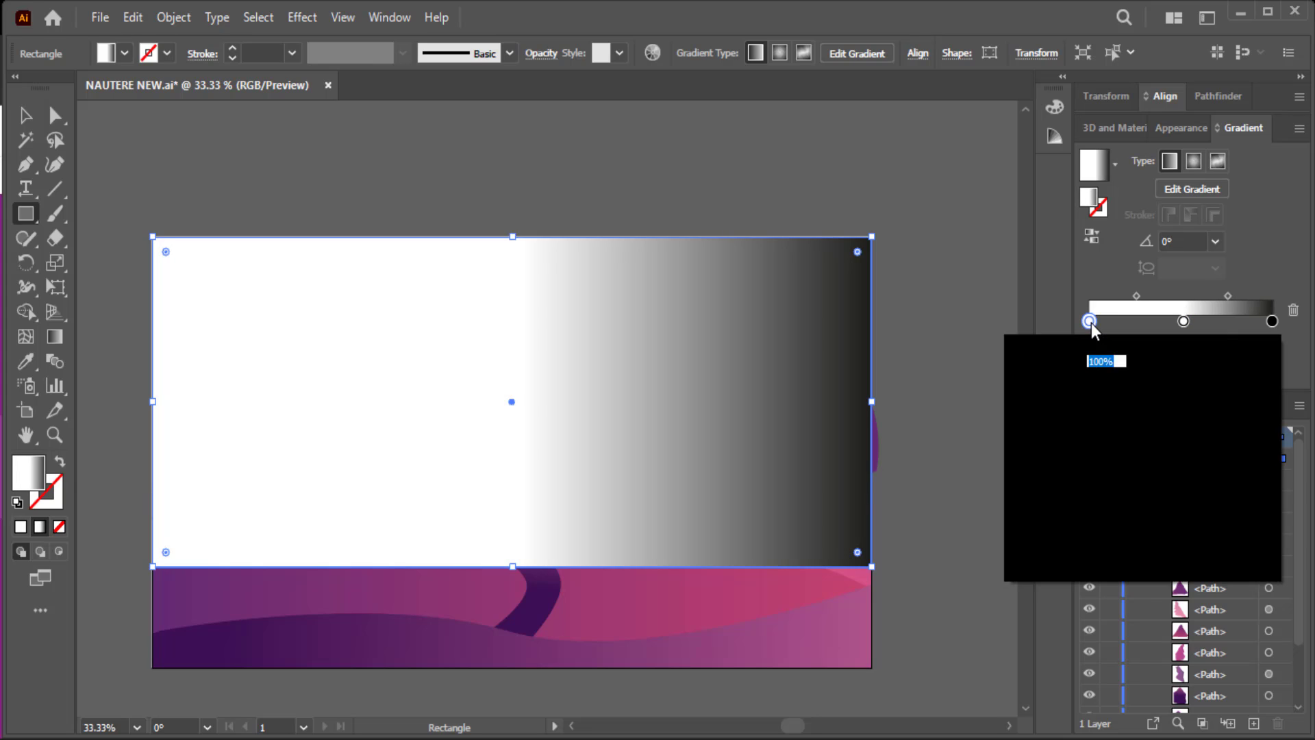
pyautogui.click(1026, 433)
pyautogui.click(1032, 465)
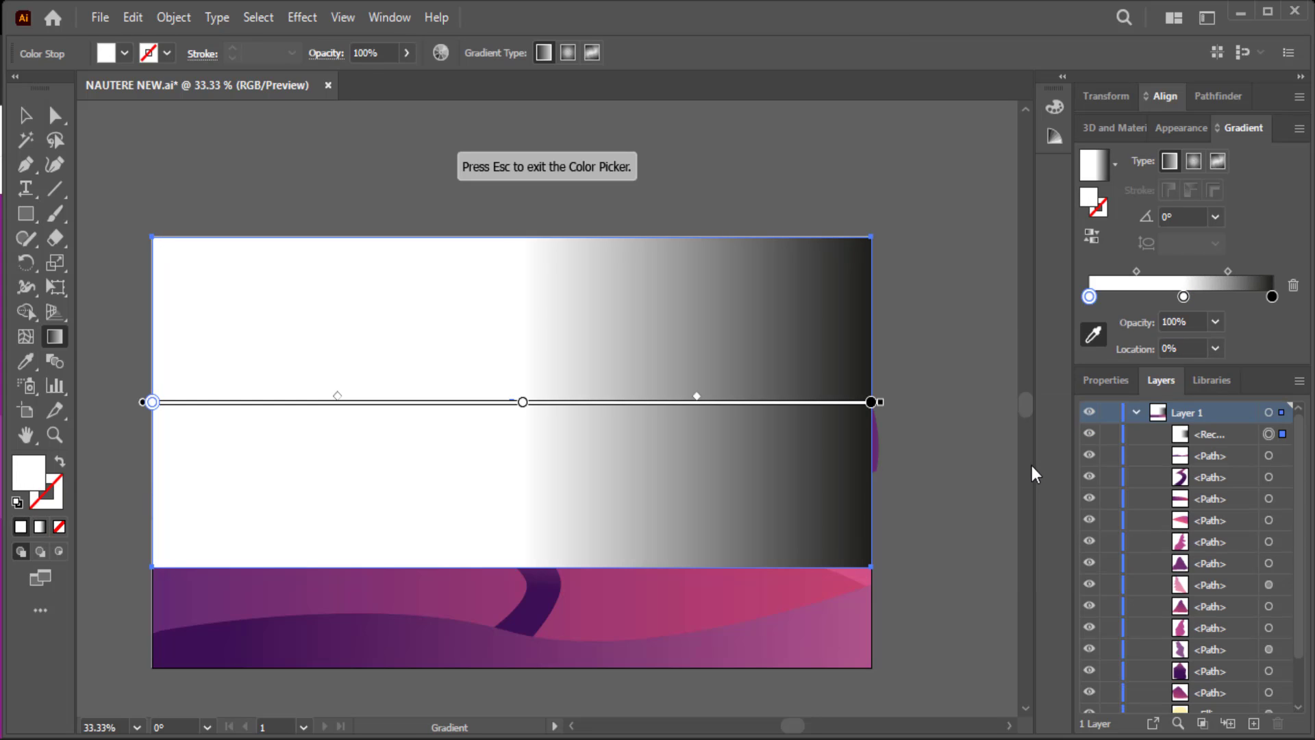
pyautogui.doubleClick(1089, 297)
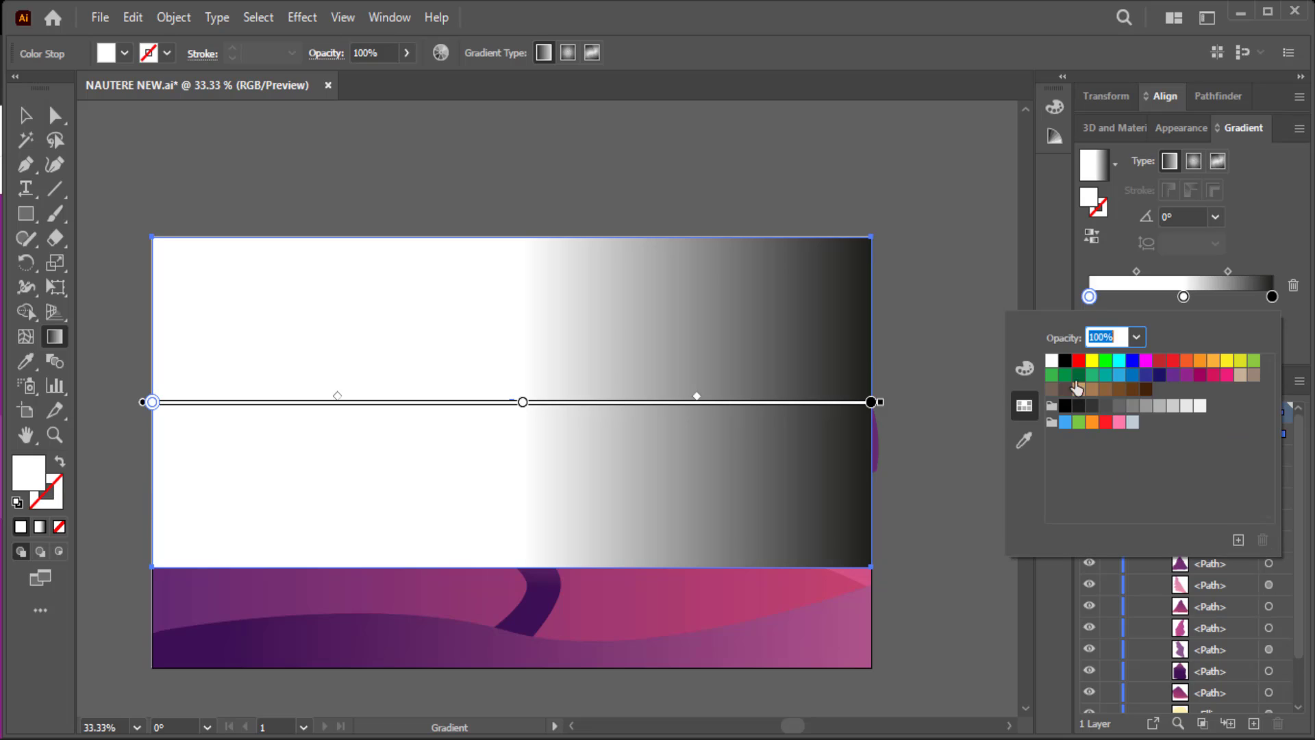
pyautogui.click(1022, 370)
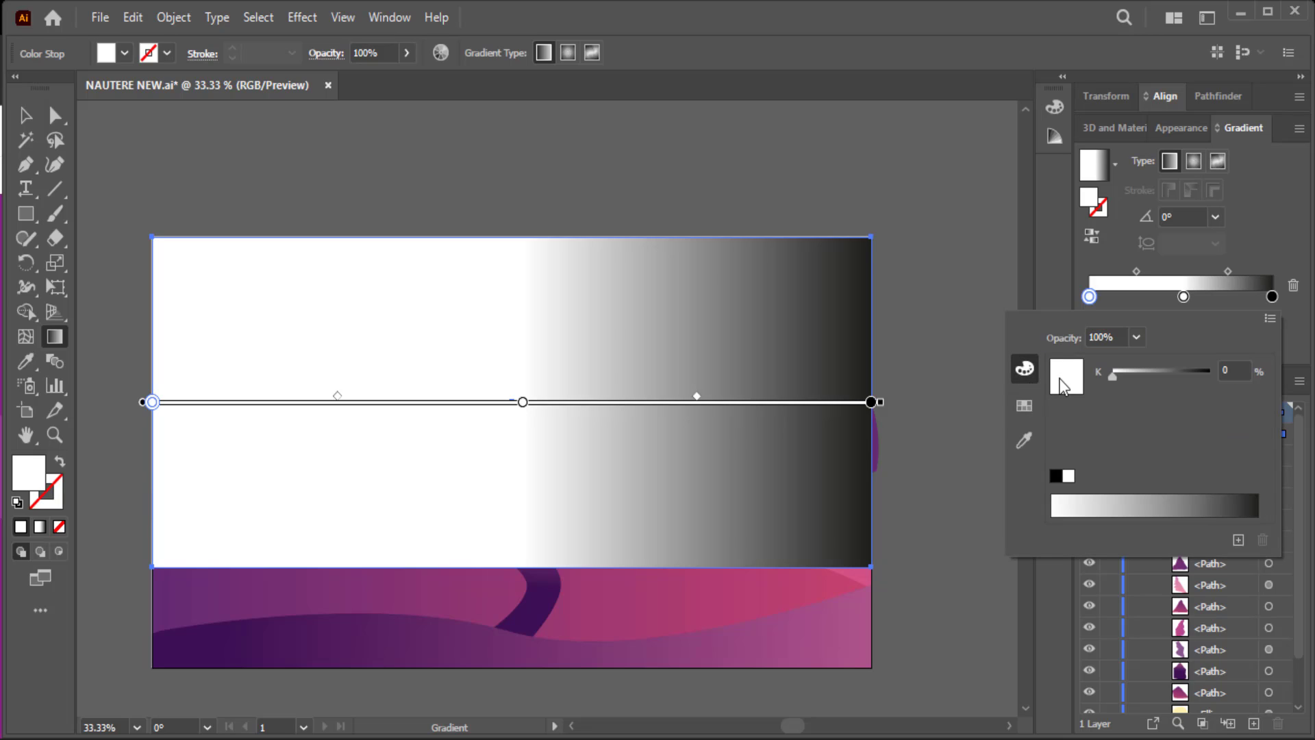
pyautogui.click(1035, 404)
pyautogui.click(1078, 361)
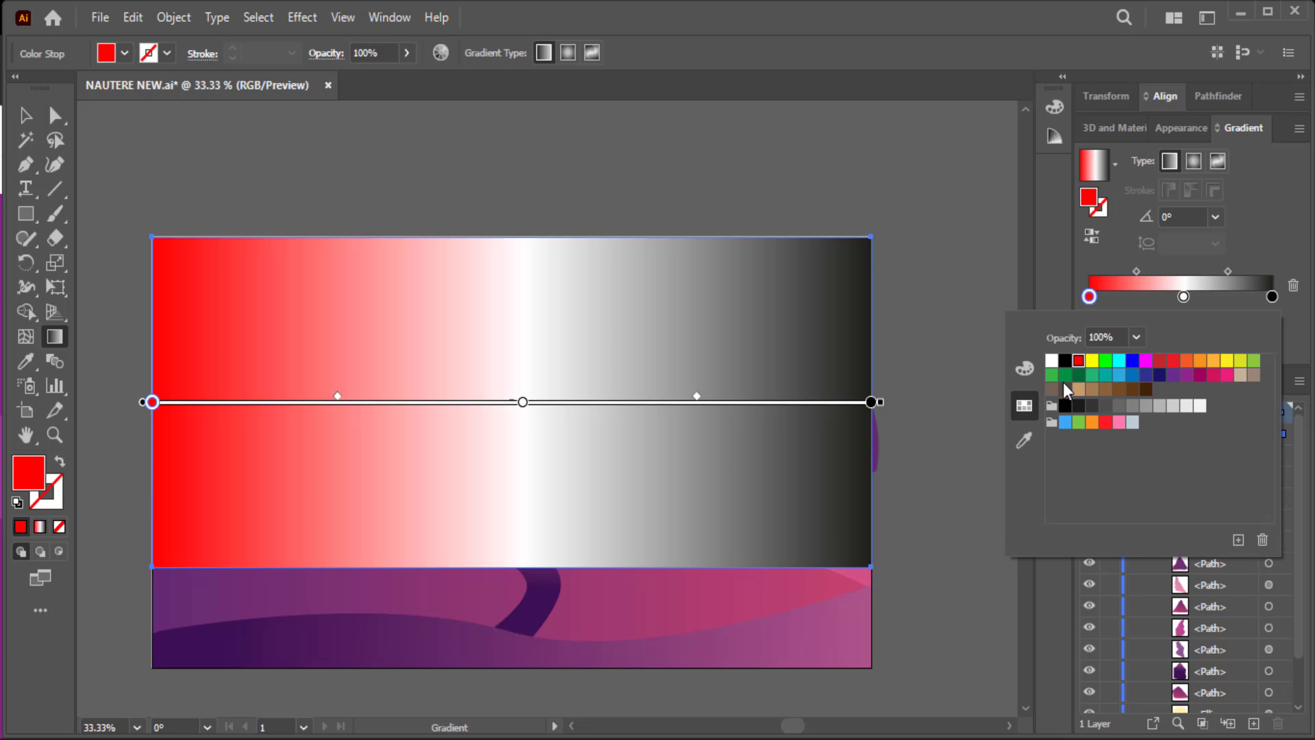
pyautogui.click(1025, 369)
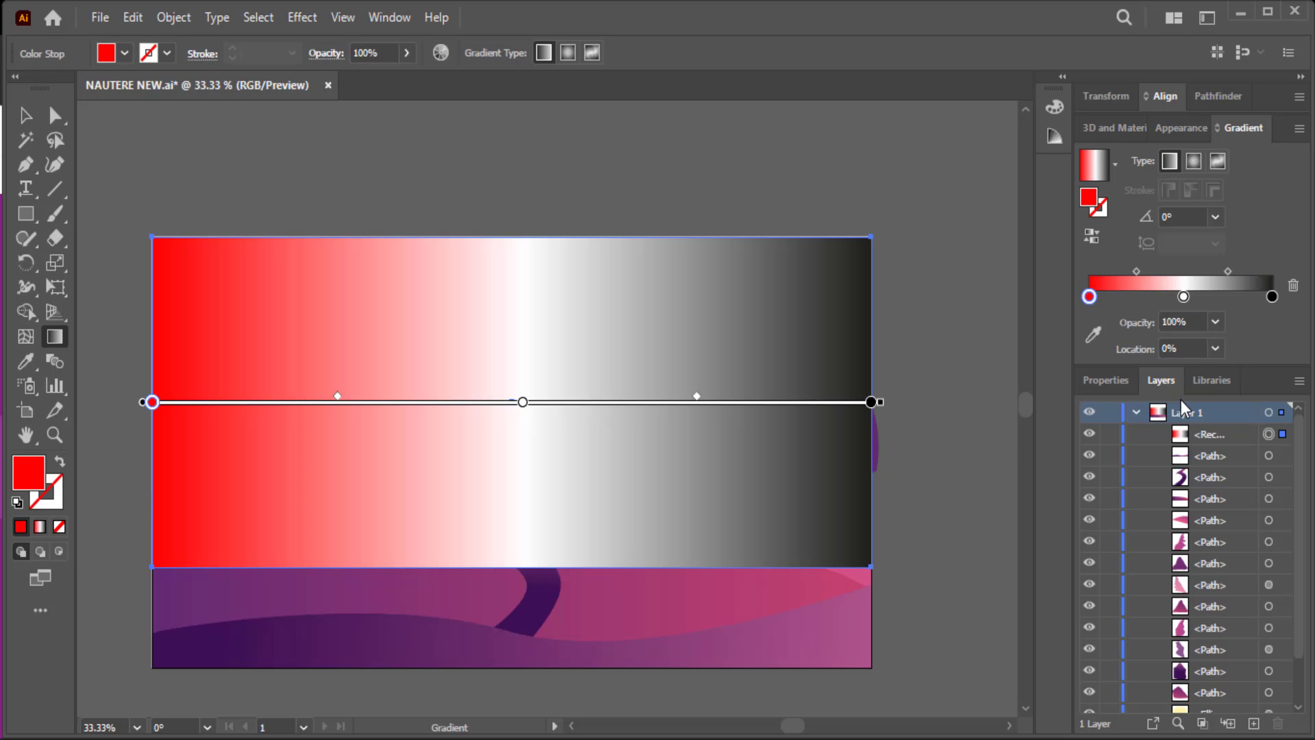
# - Paste hex 8A2387 into the left gradient stop to make it purple
pyautogui.doubleClick(1089, 297)
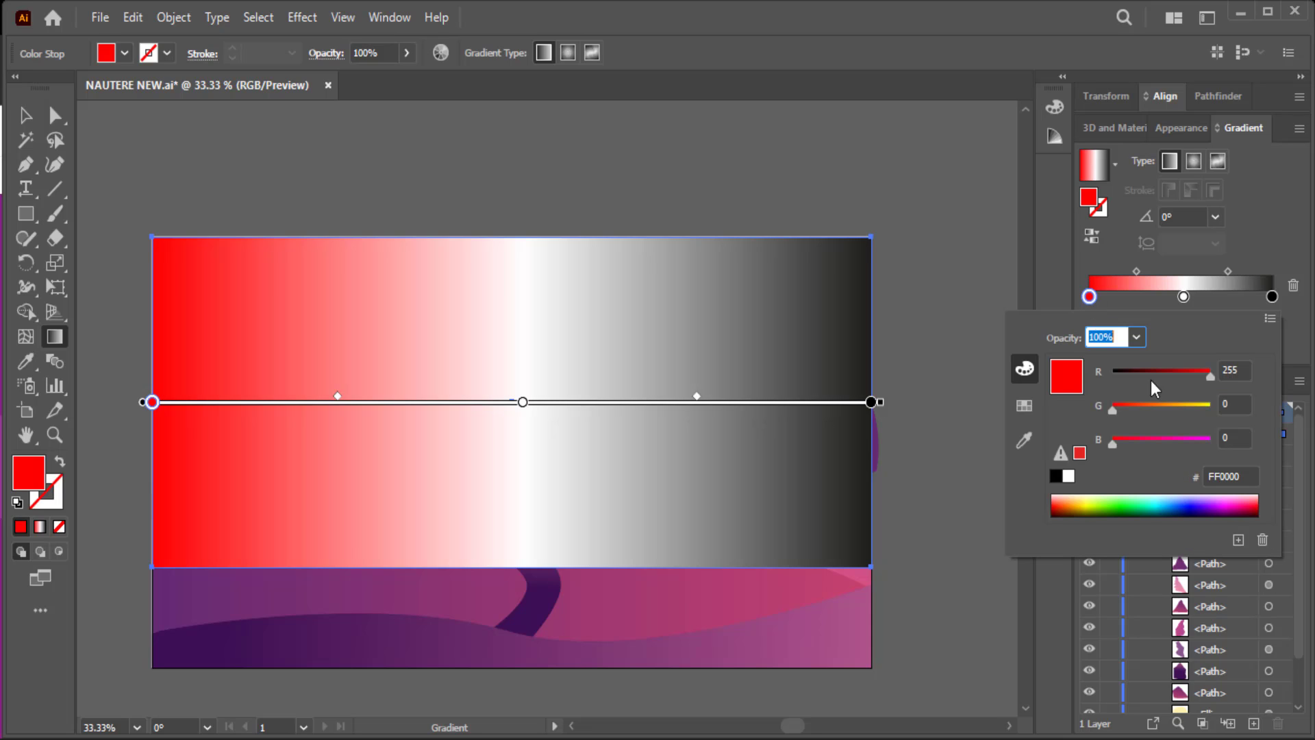
pyautogui.doubleClick(1225, 476)
pyautogui.rightClick(1222, 477)
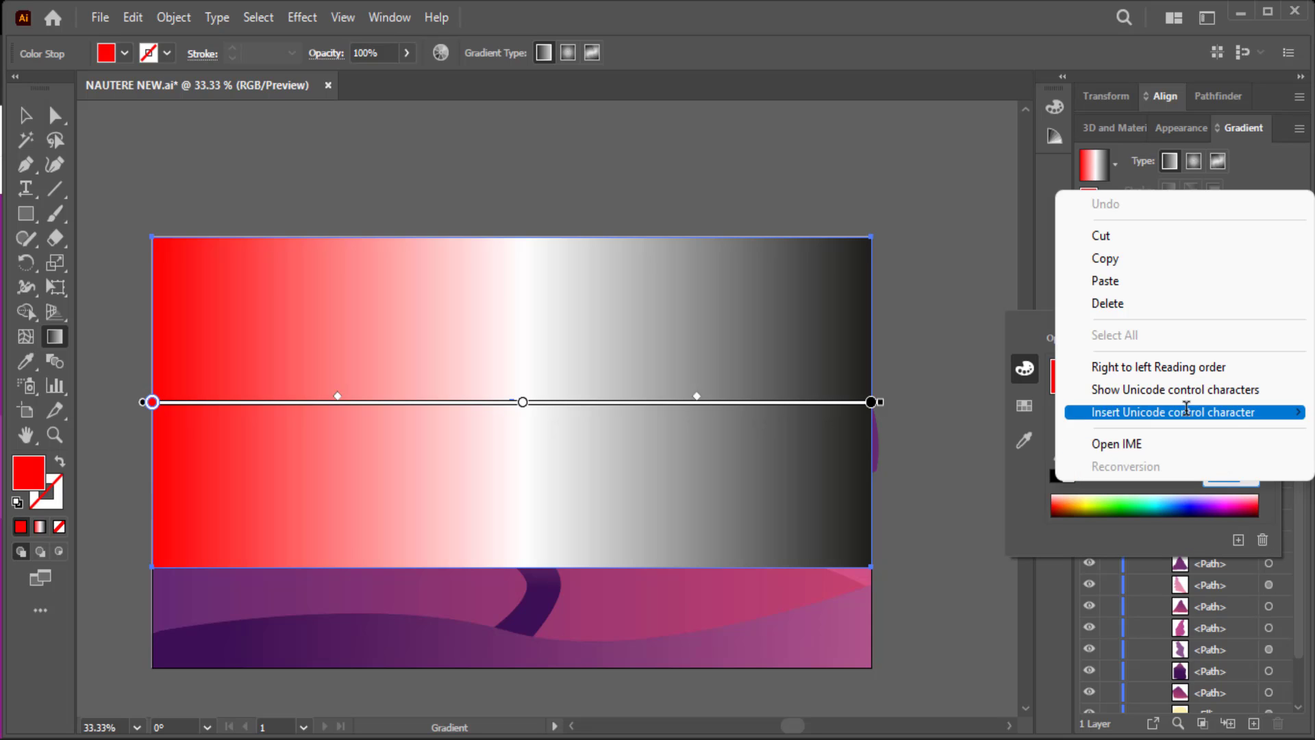
pyautogui.click(1126, 282)
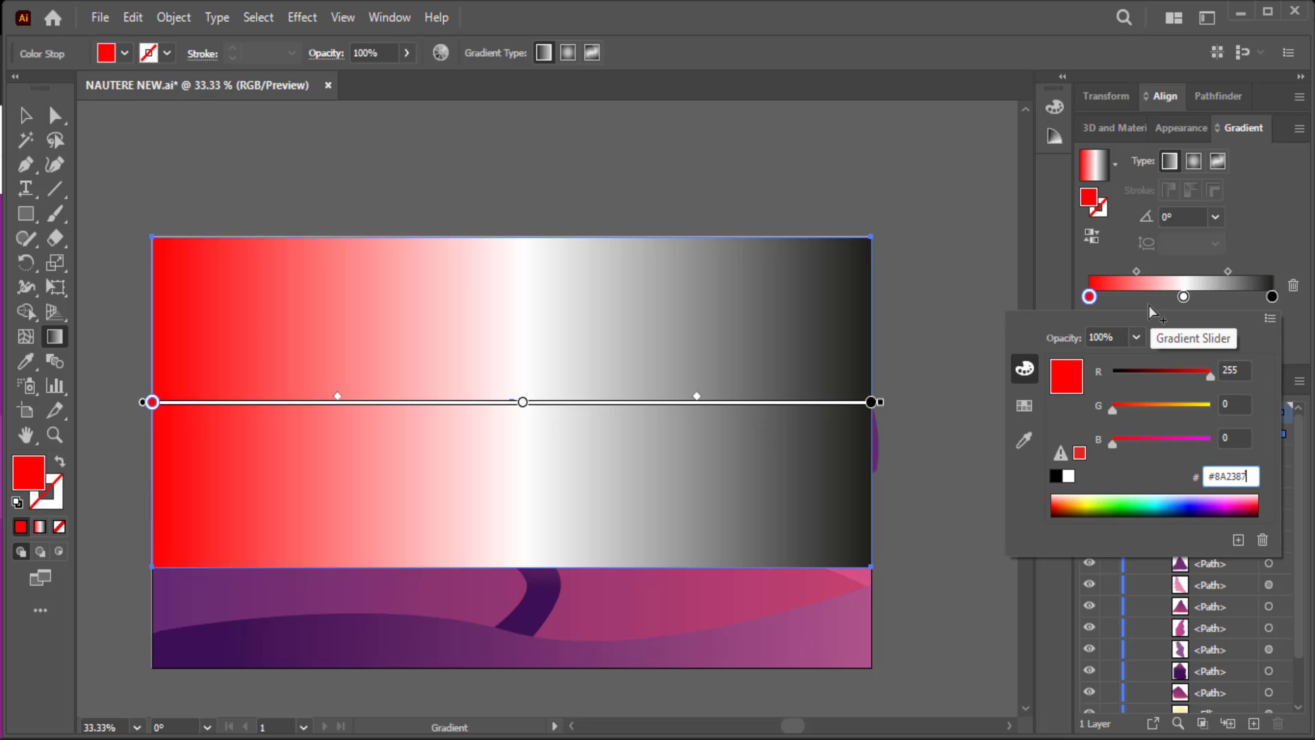
pyautogui.press('Return')
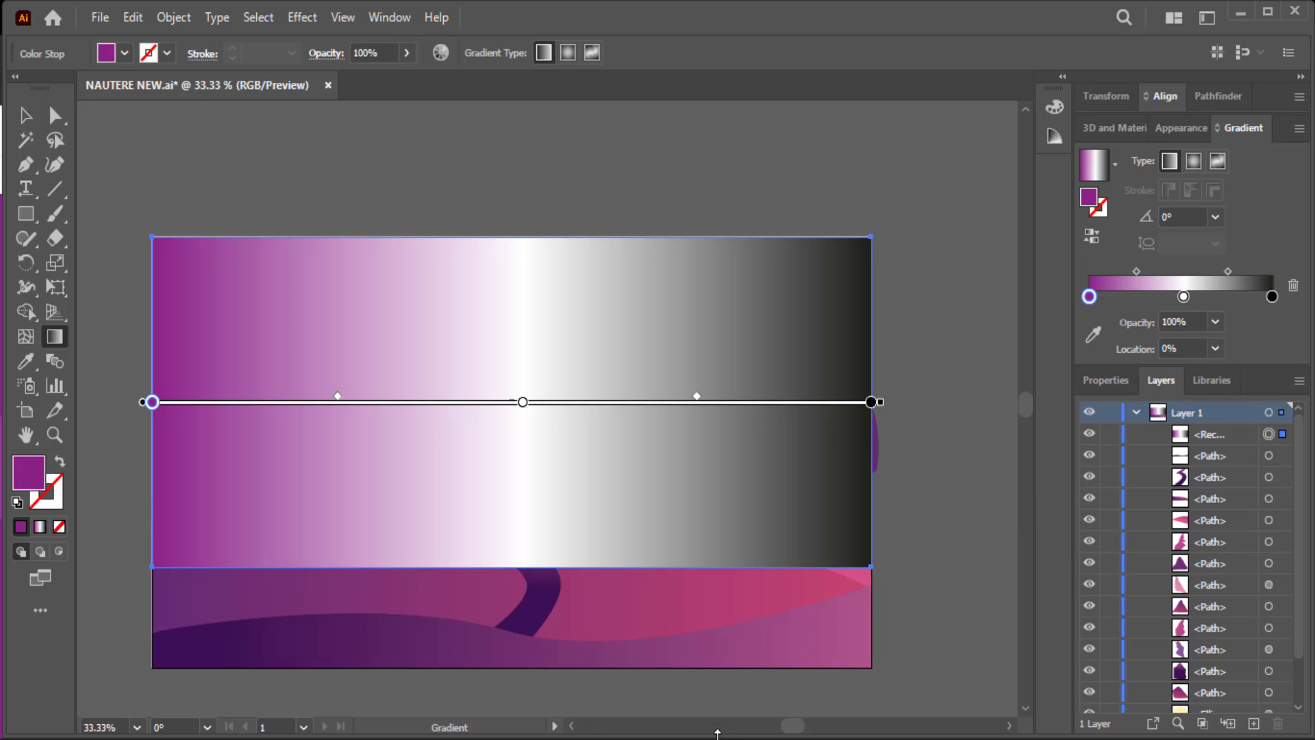
pyautogui.hotkey('alt', 'Tab')
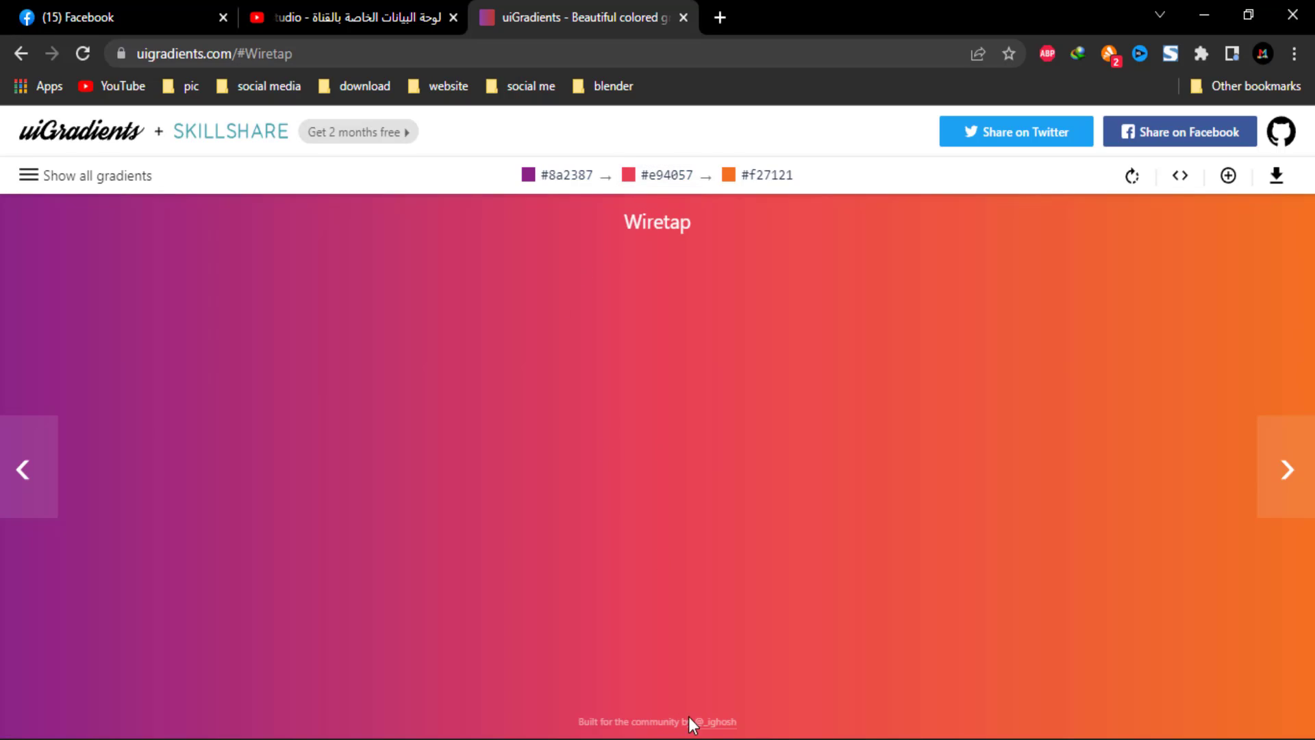
# - Set the middle gradient stop to pink-red hex E94057
pyautogui.hotkey('alt', 'Tab')
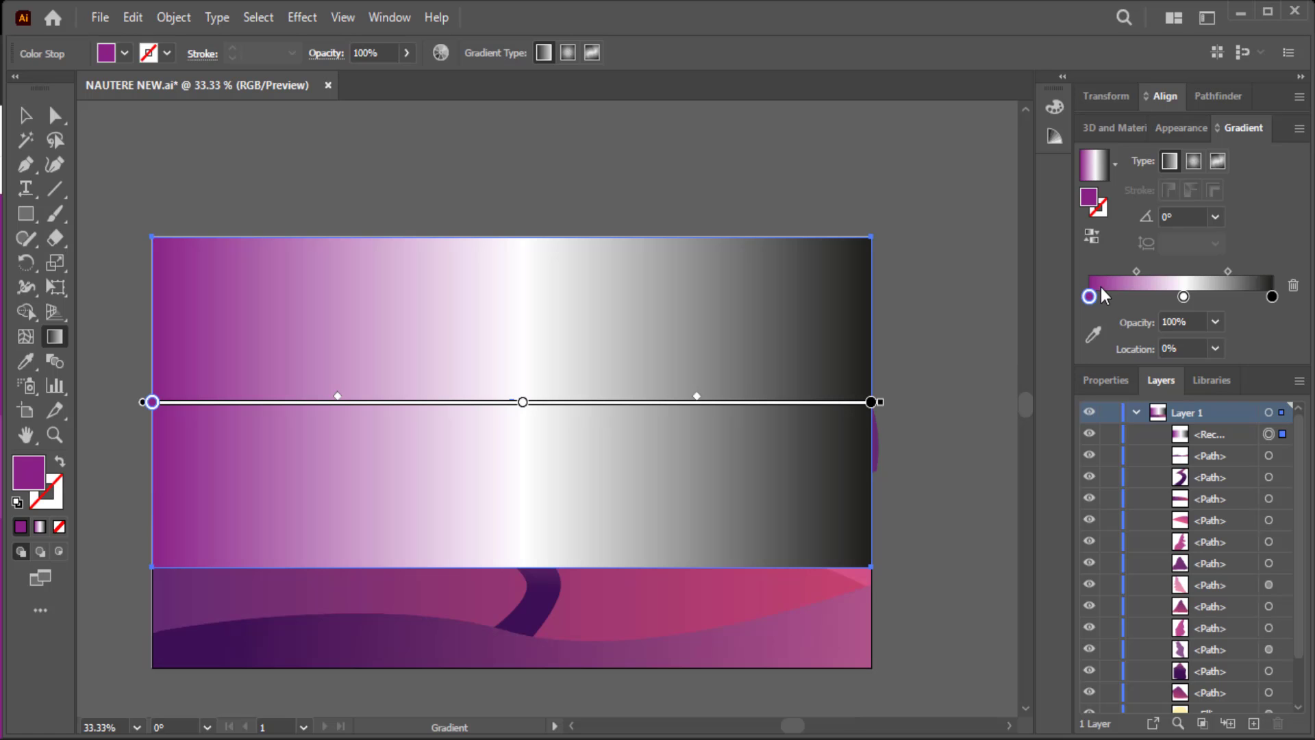
pyautogui.click(1183, 296)
pyautogui.doubleClick(1184, 296)
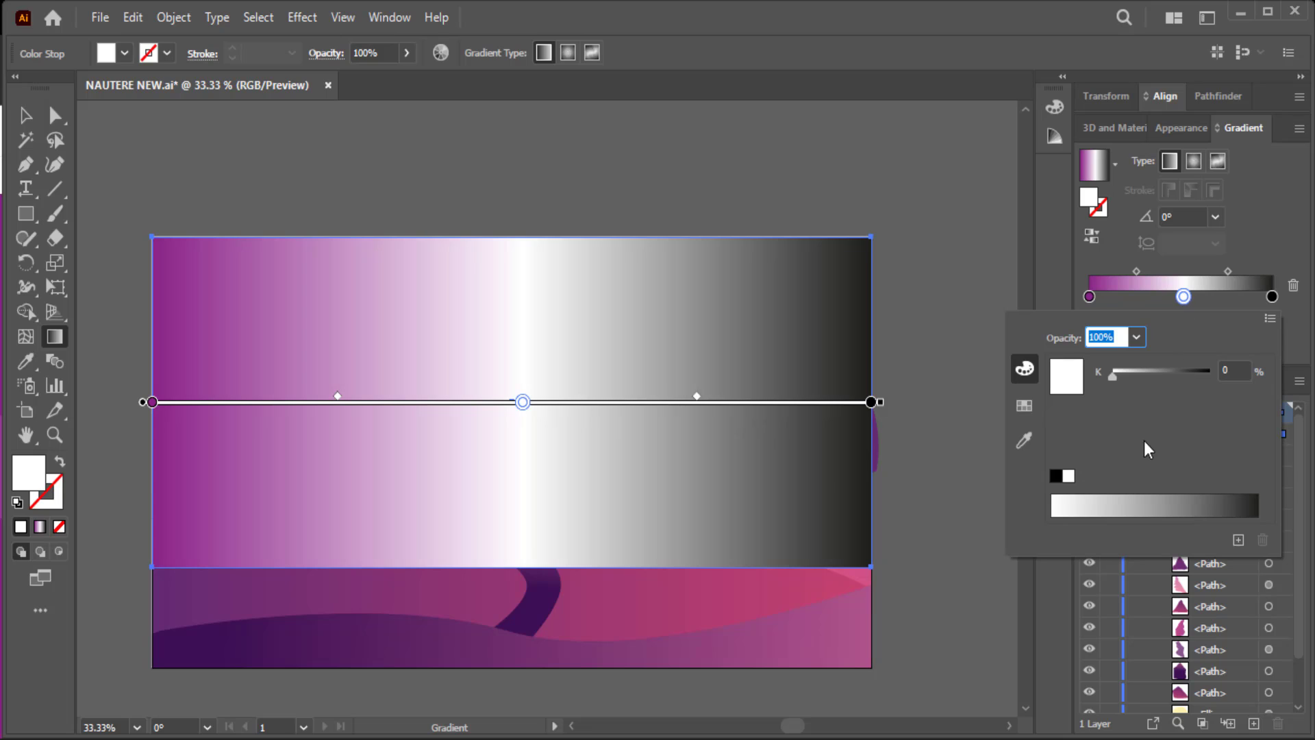
pyautogui.click(1025, 405)
pyautogui.click(1080, 389)
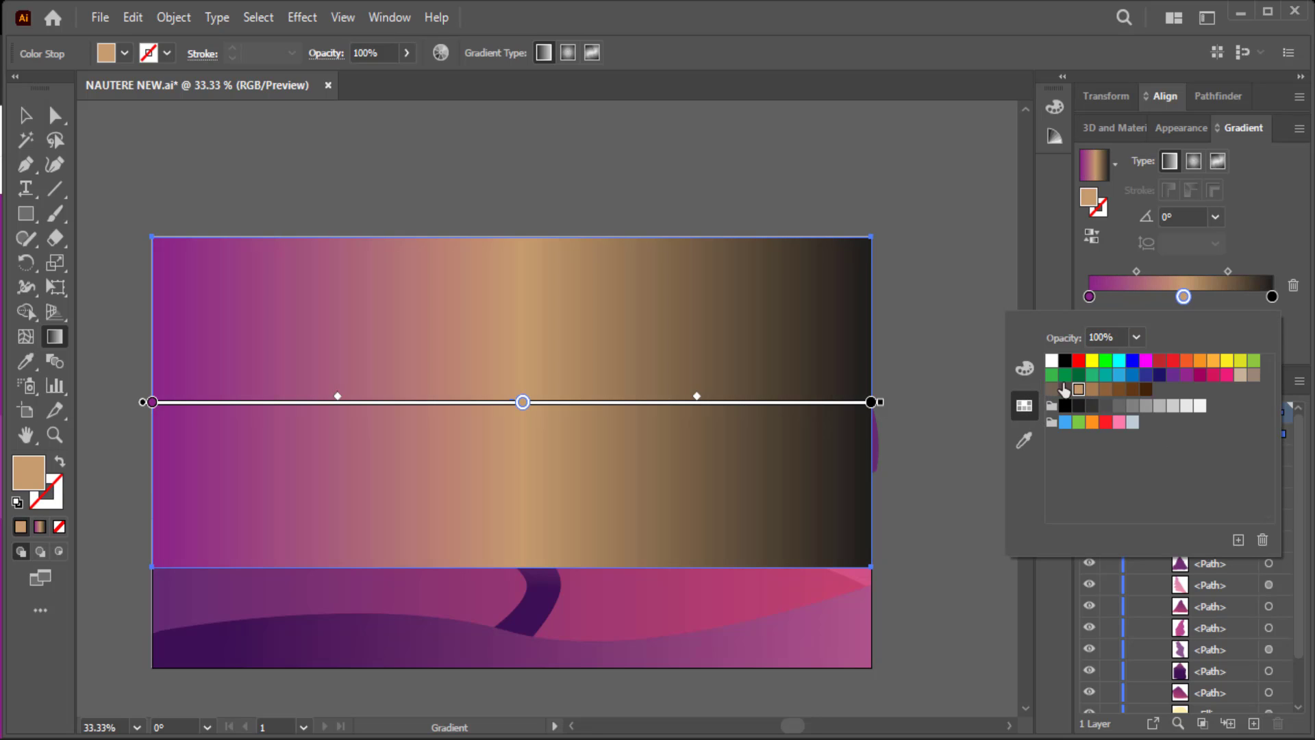
pyautogui.click(1051, 360)
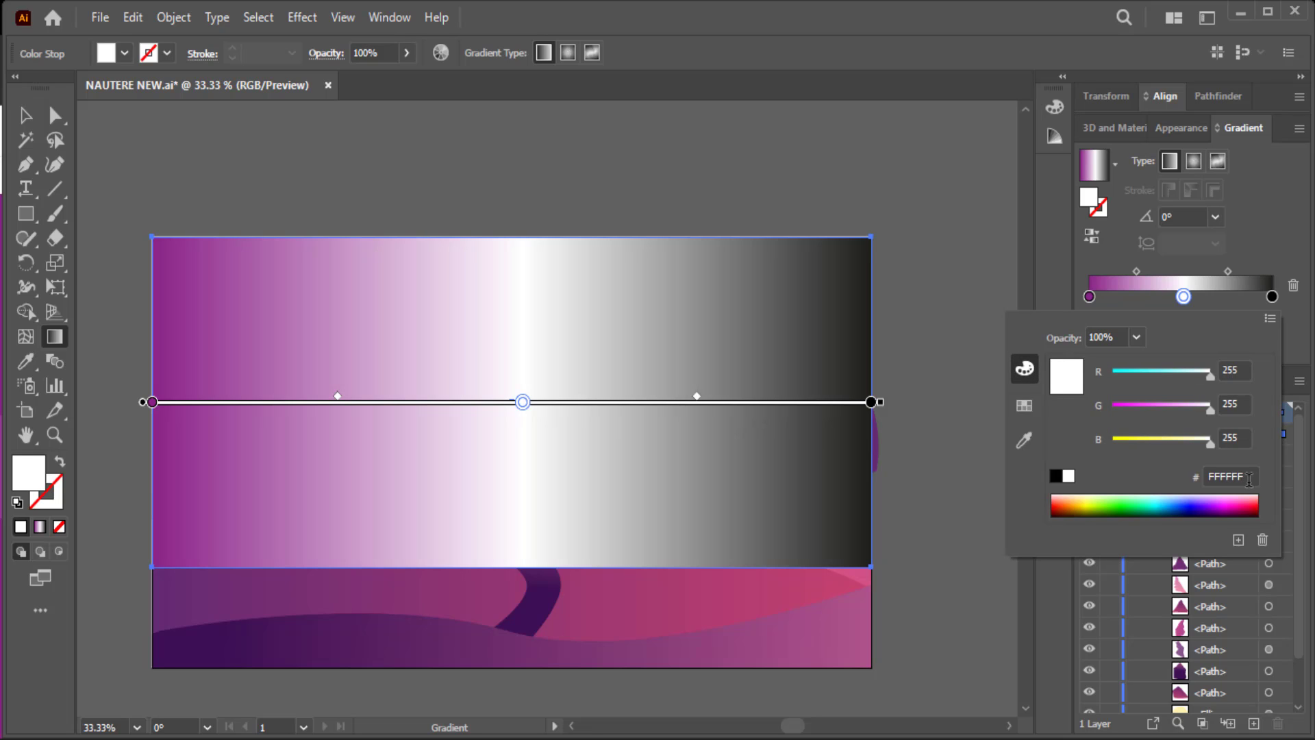
pyautogui.doubleClick(1248, 477)
pyautogui.rightClick(1218, 476)
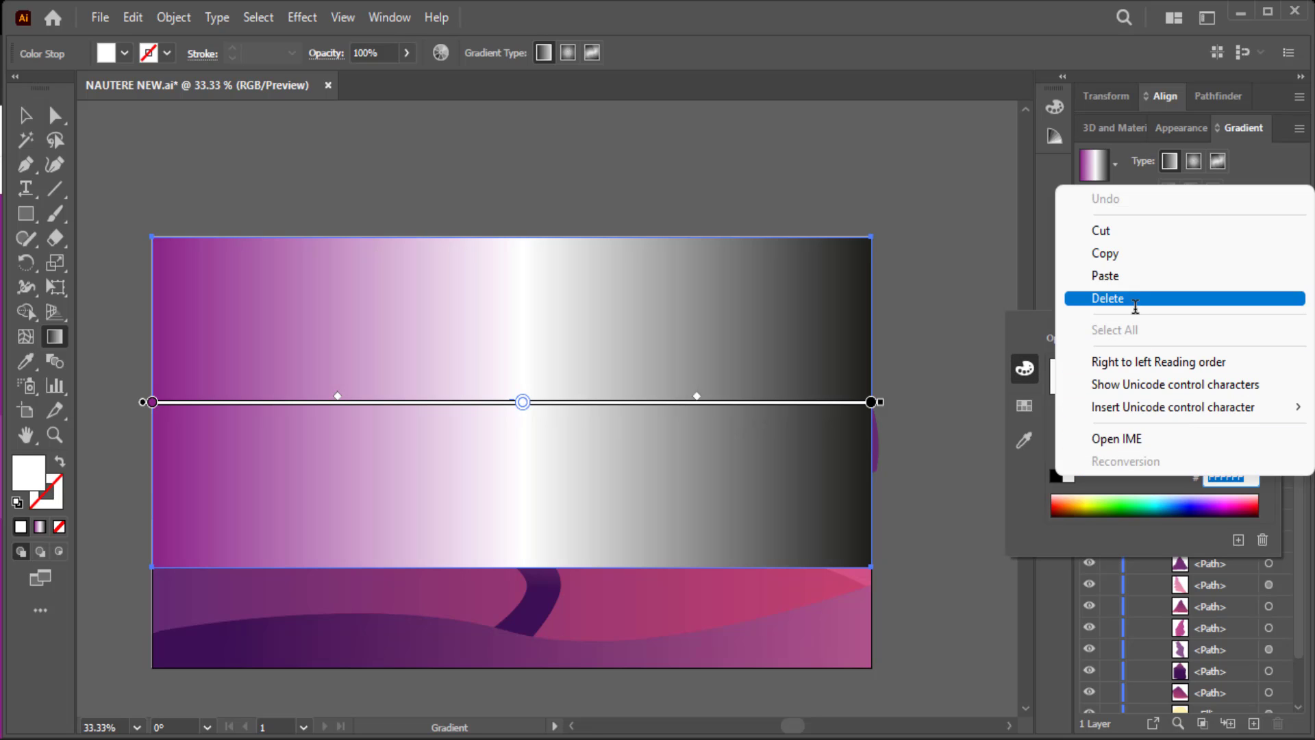
pyautogui.click(1134, 276)
pyautogui.click(1134, 332)
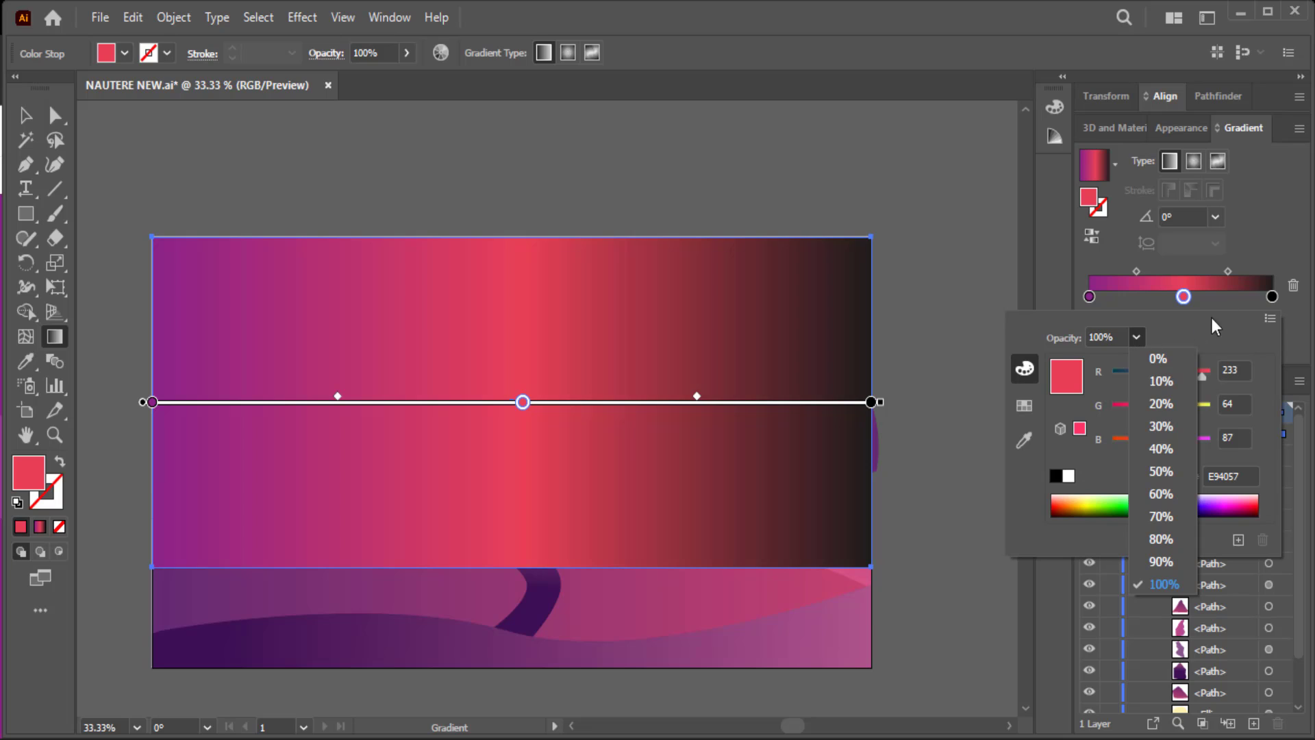
pyautogui.click(1271, 294)
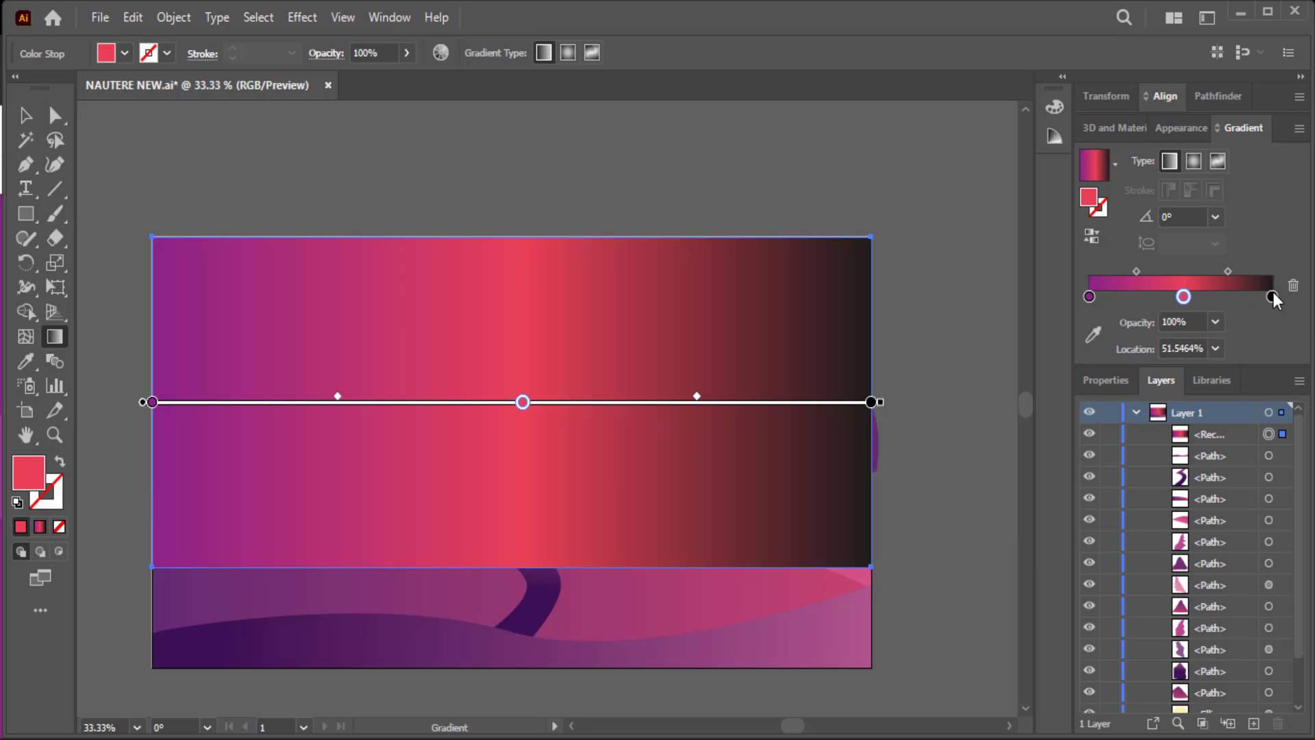
# - Set the right gradient stop to orange hex F27121, checking the Wiretap palette
pyautogui.doubleClick(1272, 297)
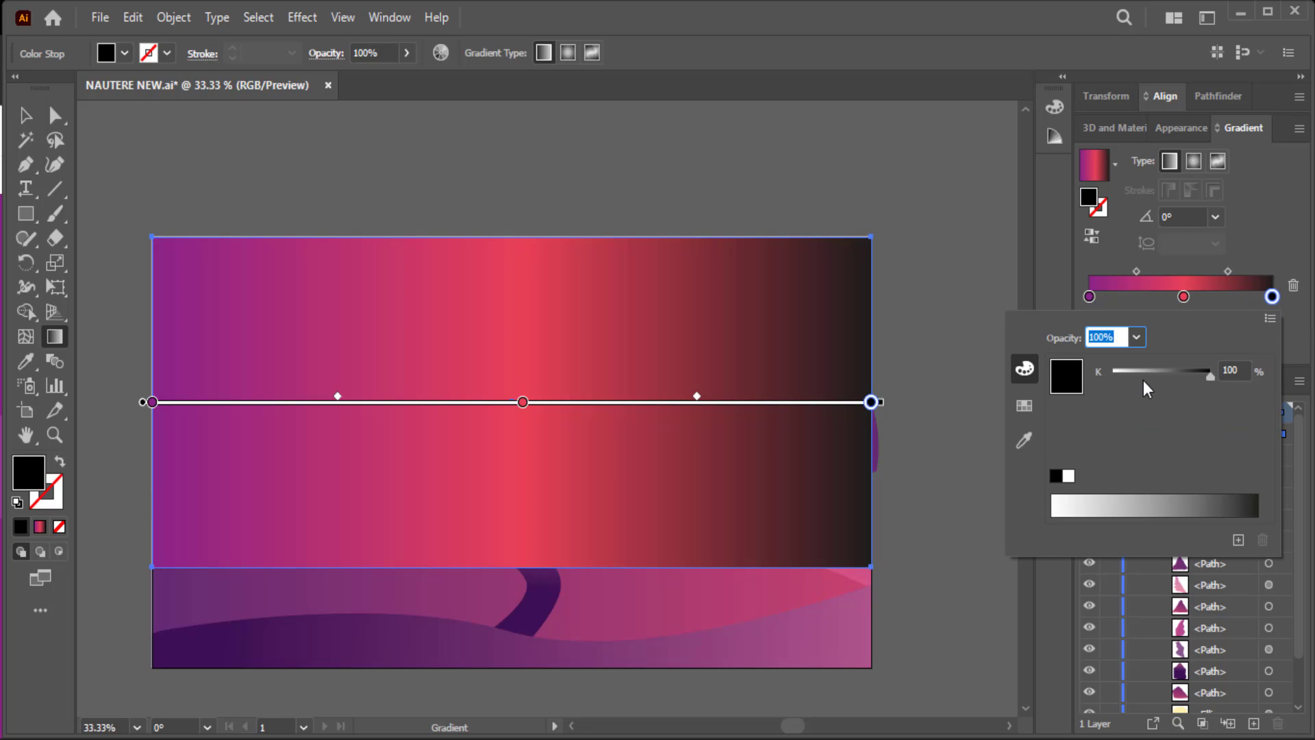
pyautogui.click(1026, 405)
pyautogui.click(1092, 389)
pyautogui.click(1025, 369)
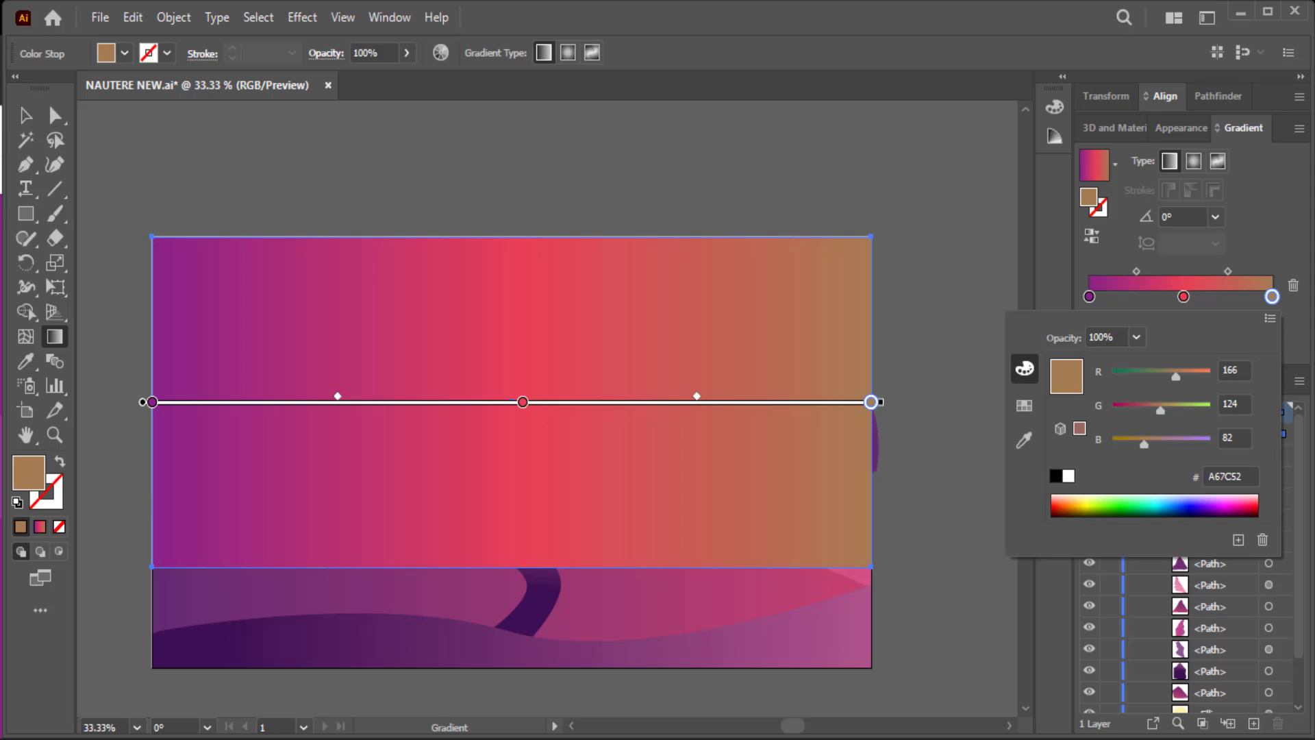
pyautogui.hotkey('alt', 'Tab')
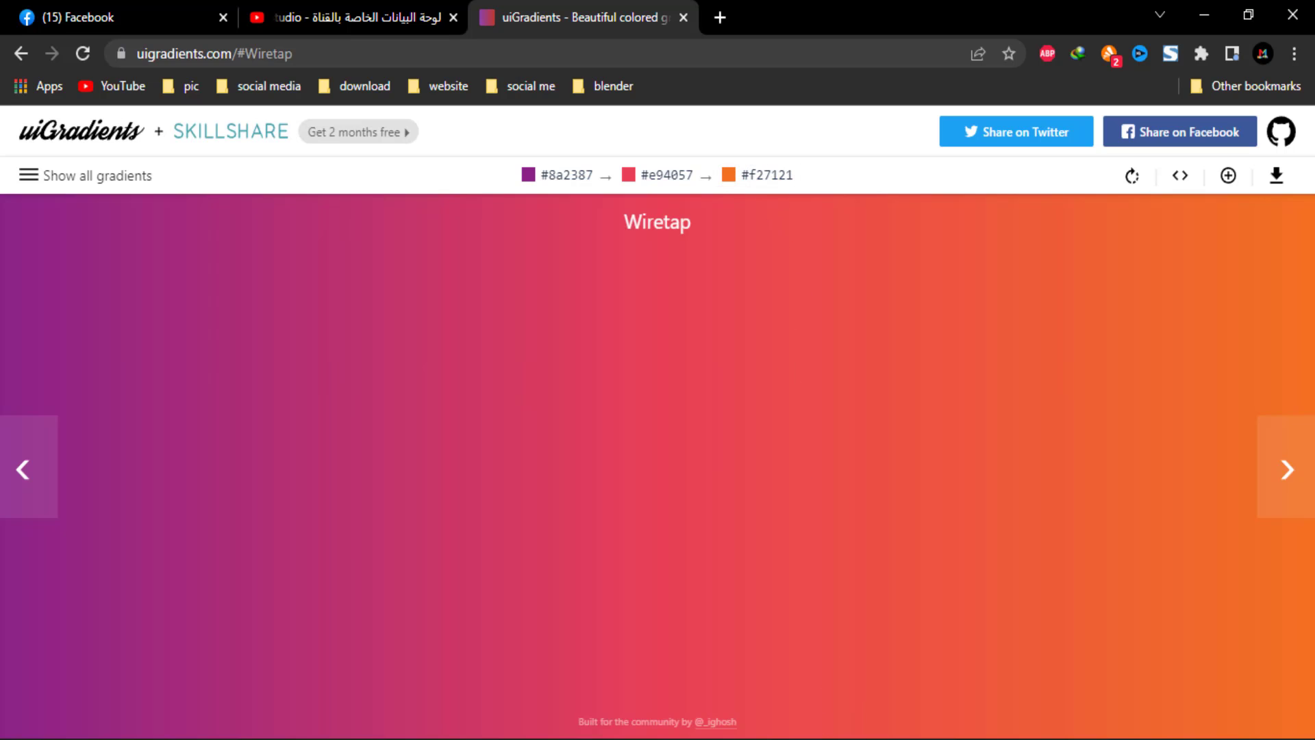
pyautogui.hotkey('alt', 'Tab')
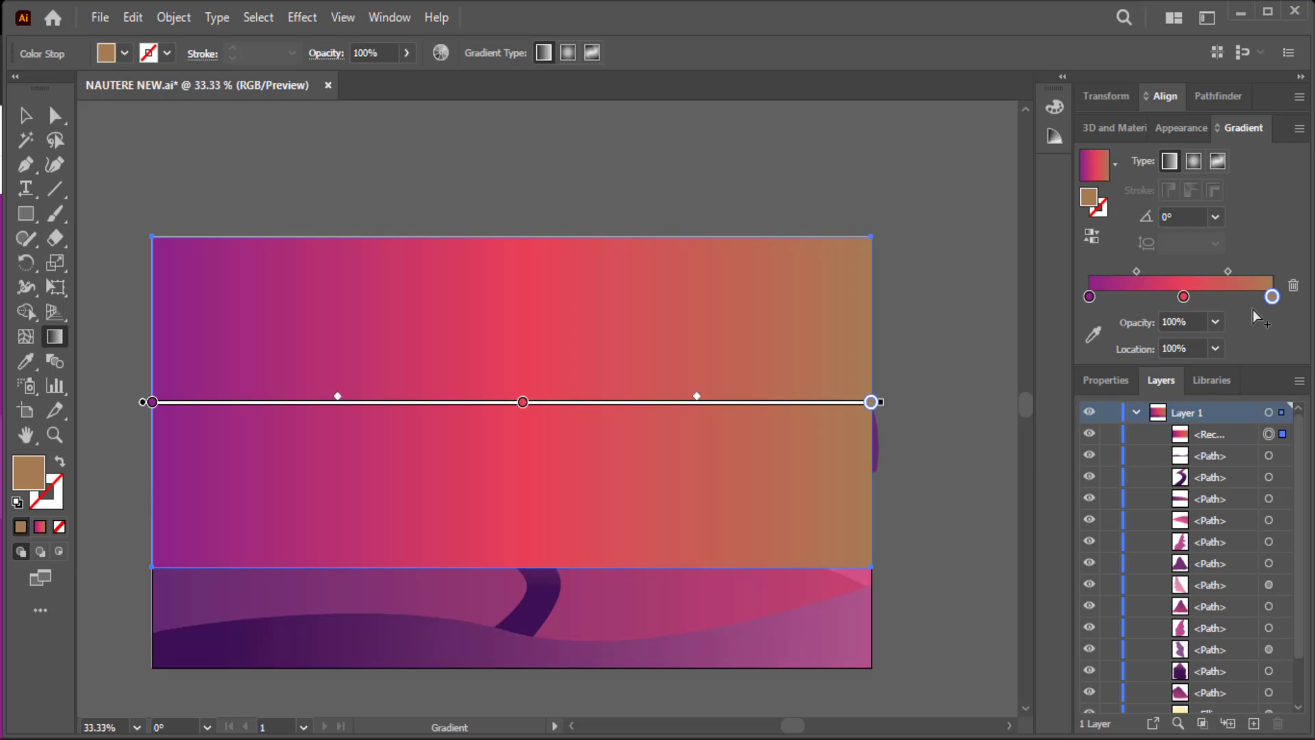
pyautogui.doubleClick(1271, 297)
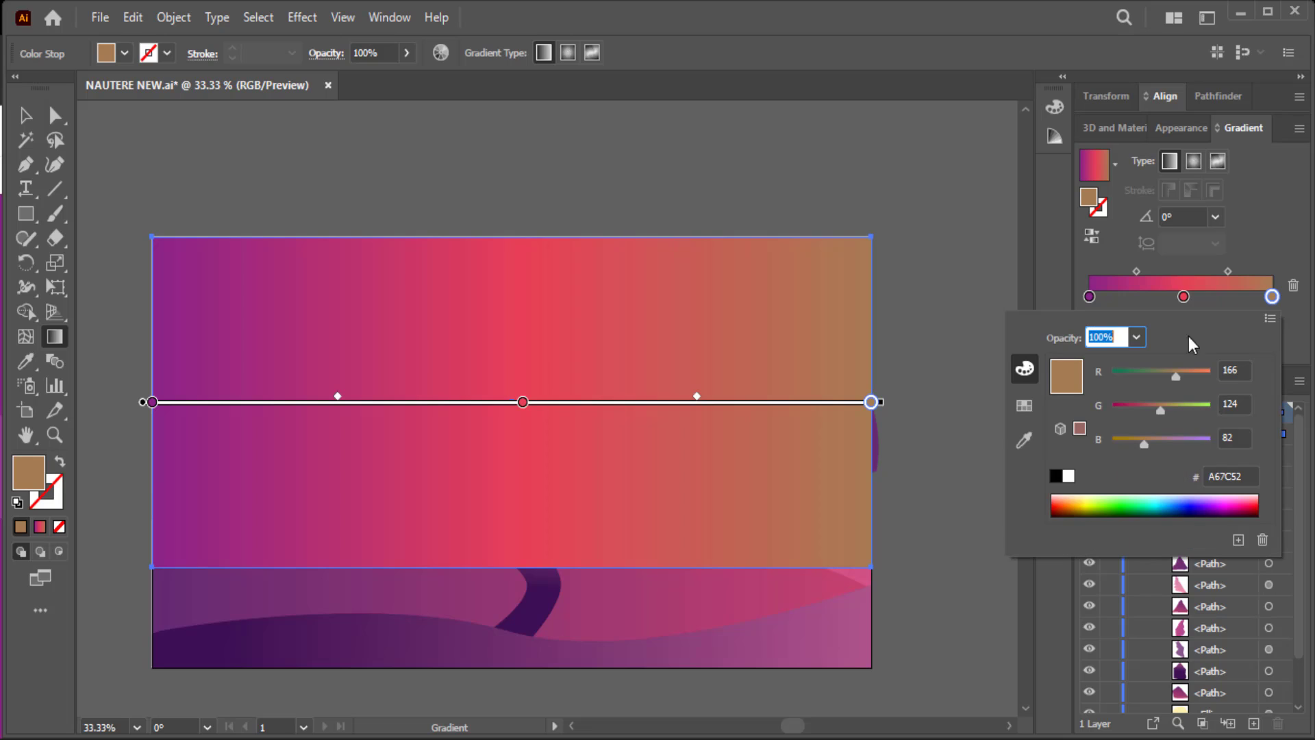
pyautogui.click(1248, 474)
pyautogui.rightClick(1219, 474)
pyautogui.click(1129, 274)
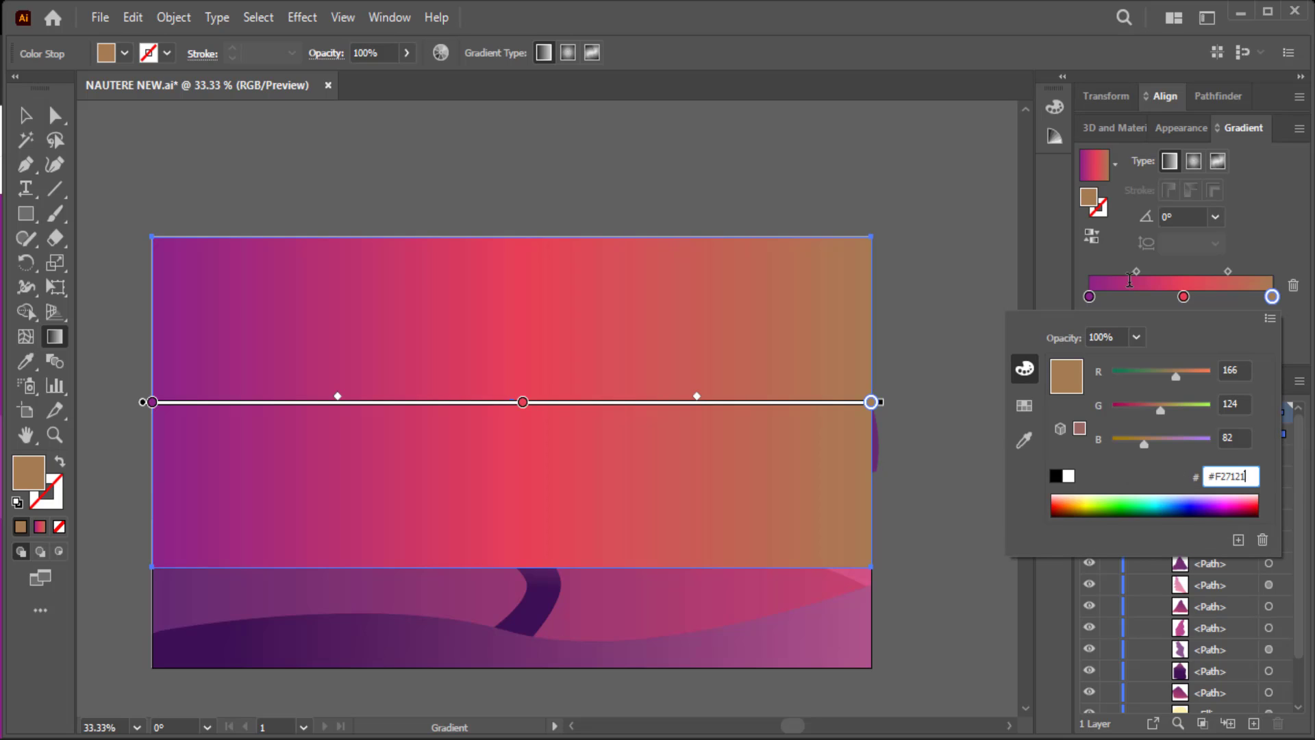
pyautogui.press('Return')
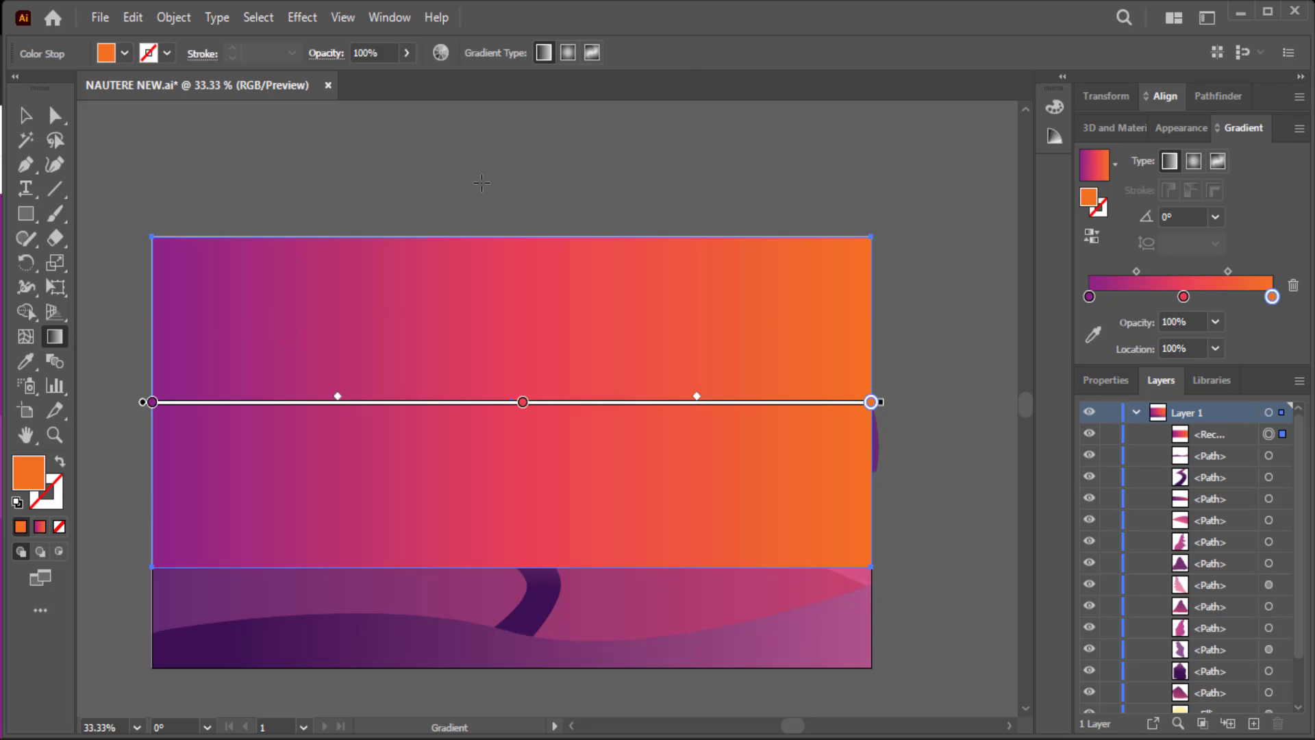
# - Redirect the sky gradient vertically, purple at the top and orange at the bottom
pyautogui.moveTo(481, 183); pyautogui.dragTo(479, 567)
pyautogui.moveTo(487, 631); pyautogui.dragTo(506, 255)
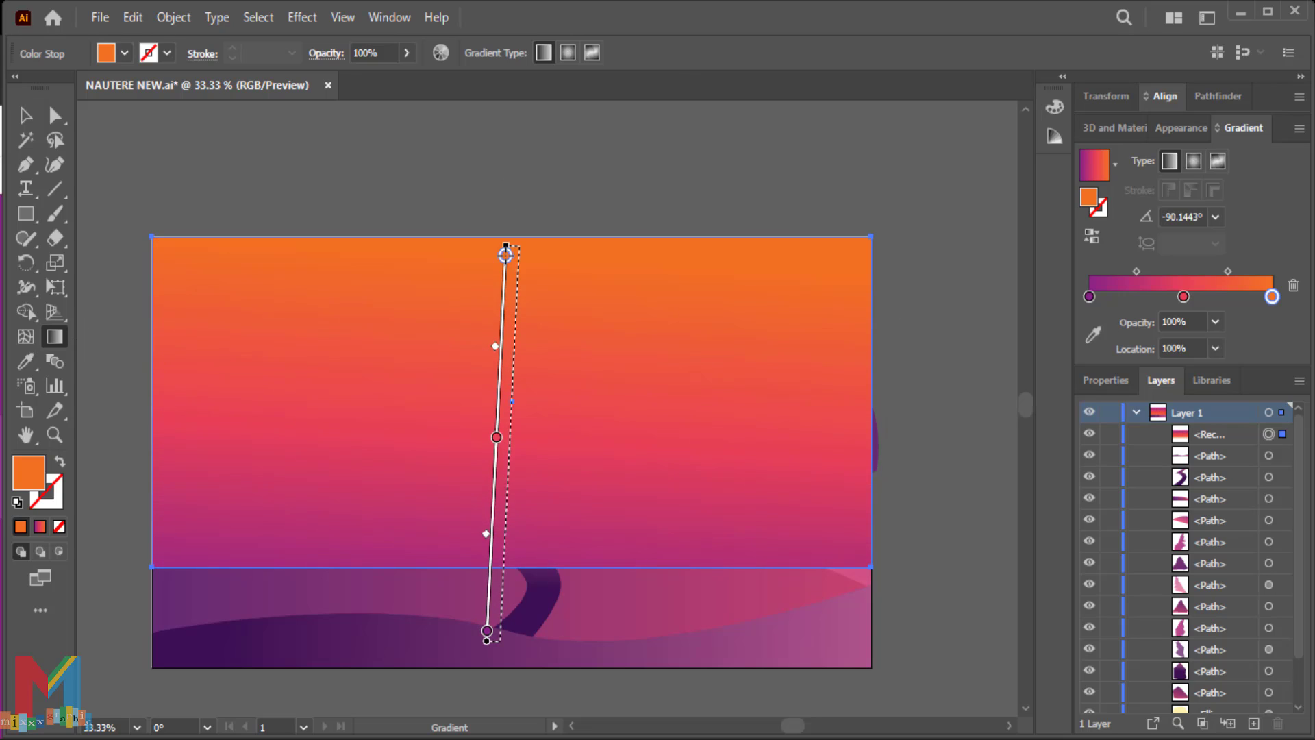
pyautogui.moveTo(519, 155); pyautogui.dragTo(518, 574)
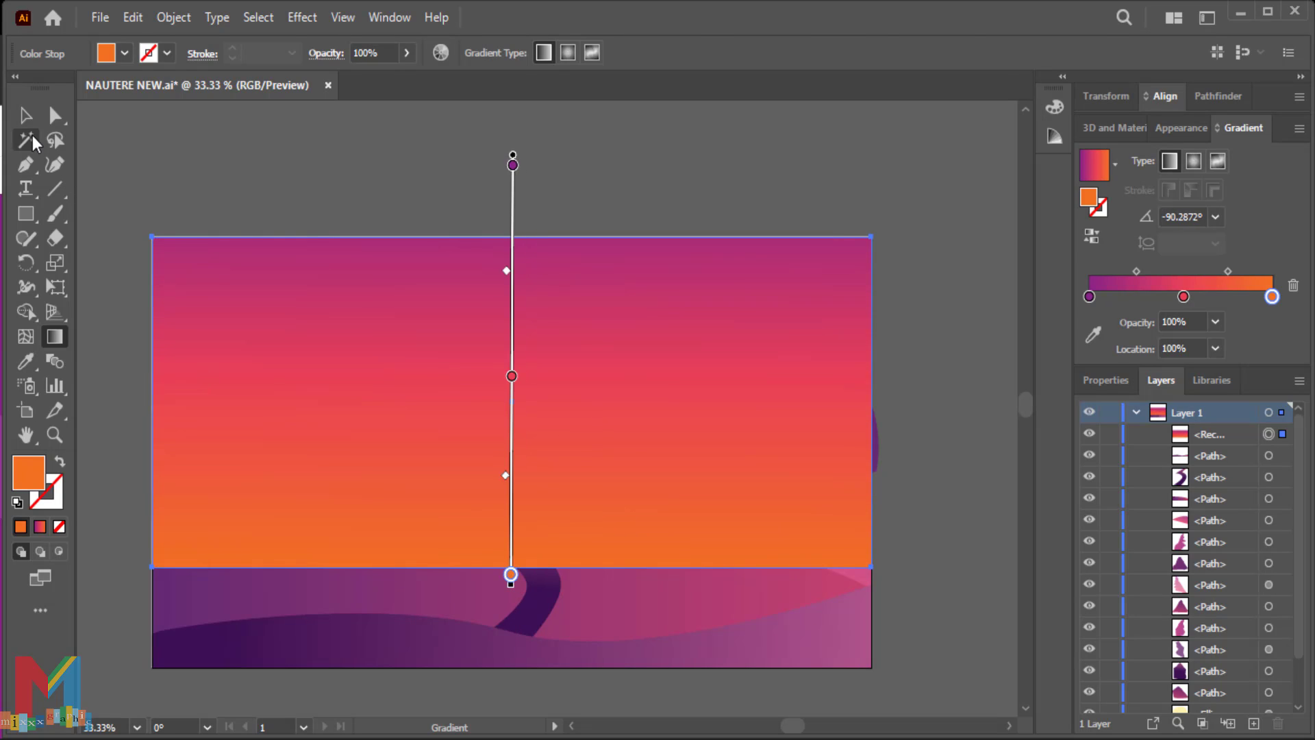
# - Send the sky rectangle behind the mountains and sun, then deselect it
pyautogui.press('v')
pyautogui.rightClick(329, 310)
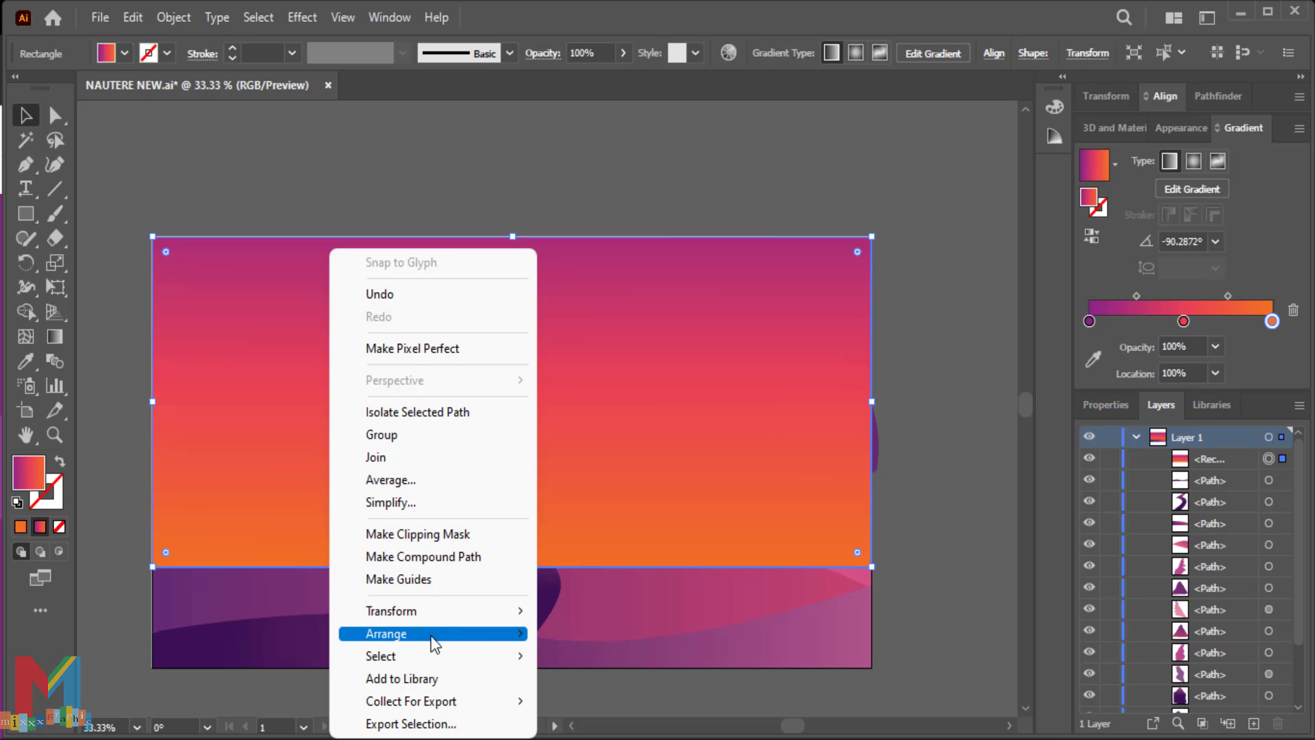
pyautogui.click(582, 704)
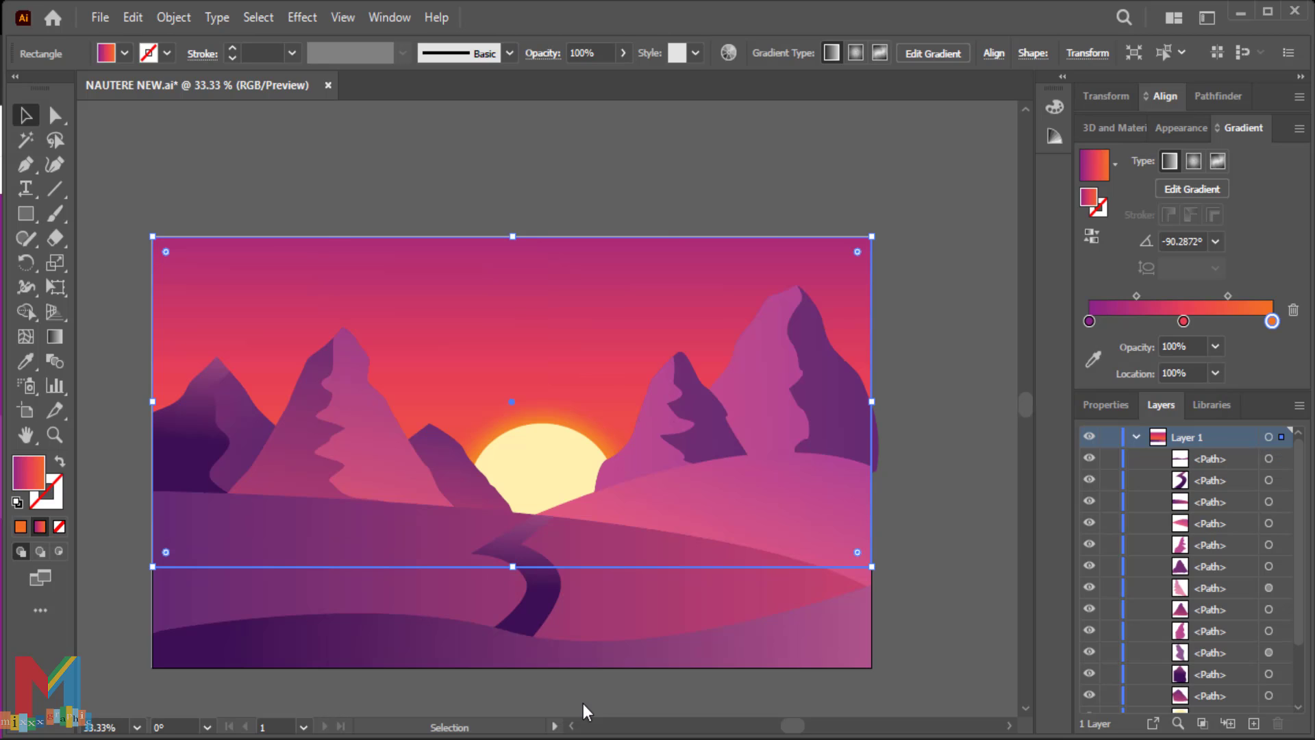
pyautogui.click(951, 291)
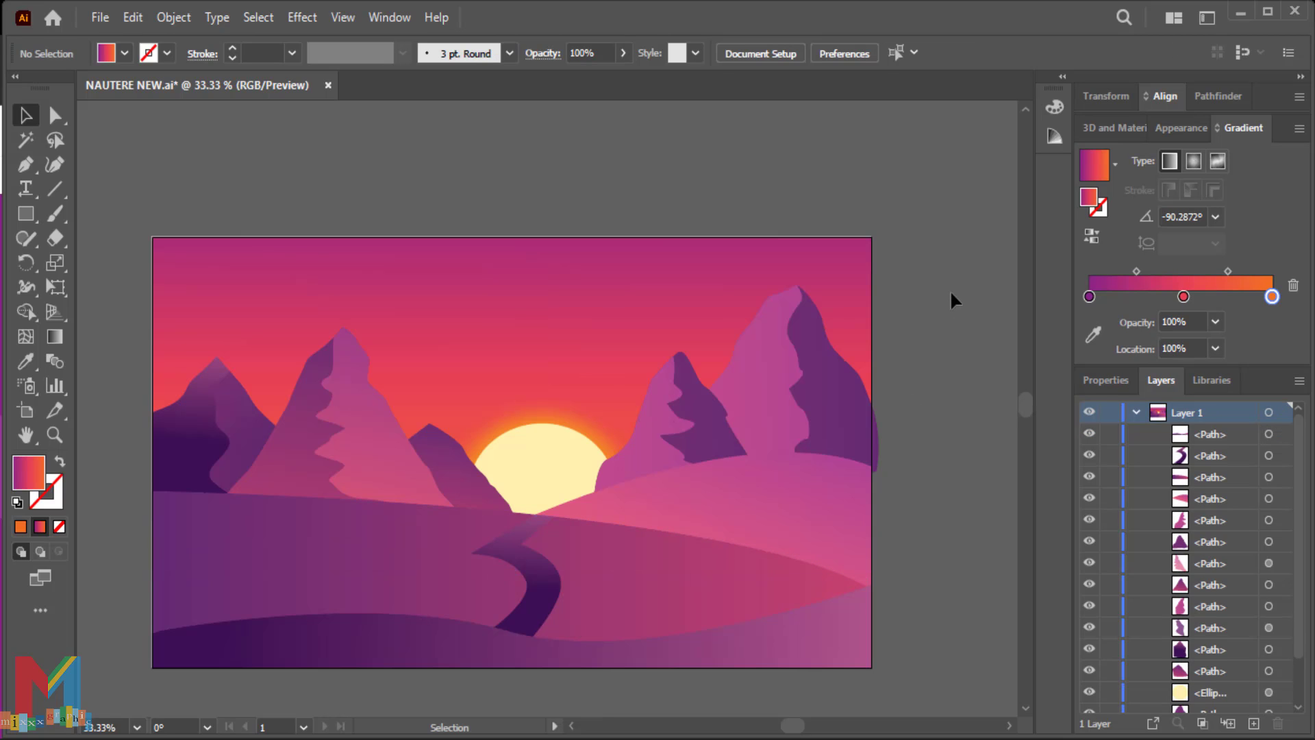
pyautogui.click(100, 17)
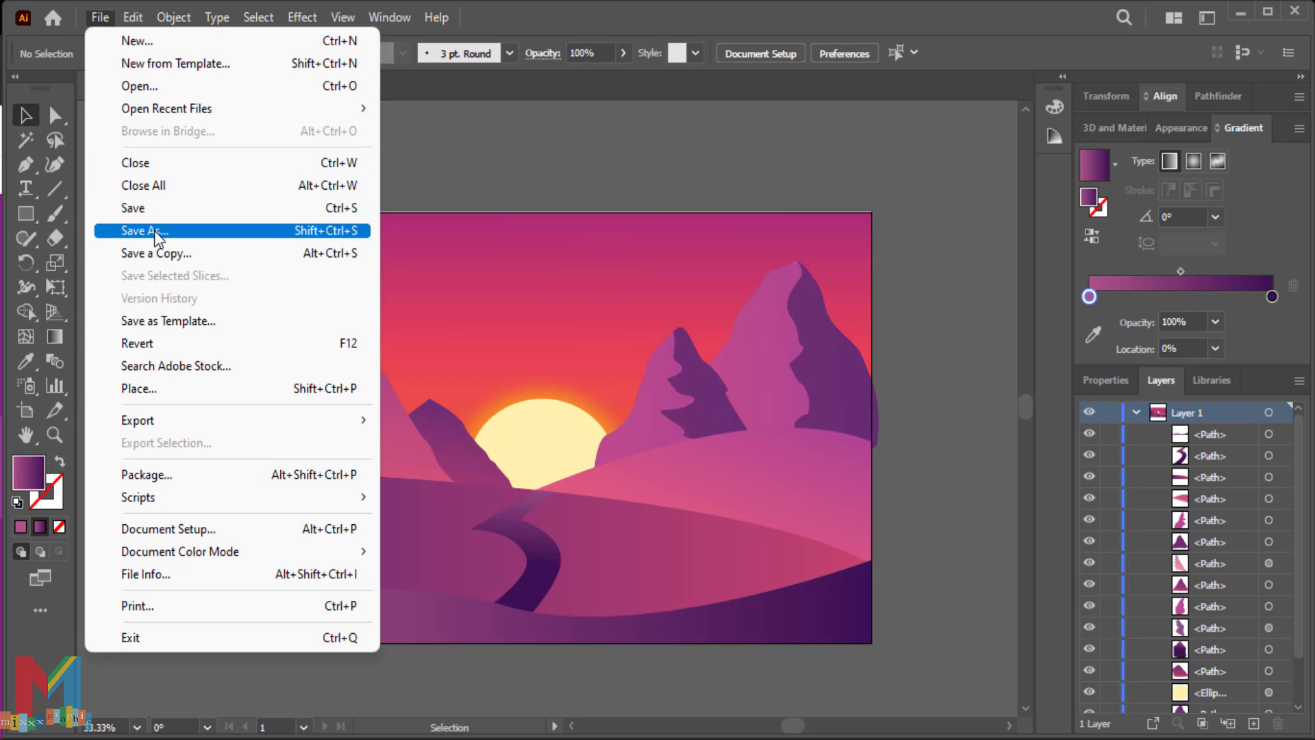
# - Open the photographer silhouette PNG and shrink it onto the artboard
pyautogui.click(175, 88)
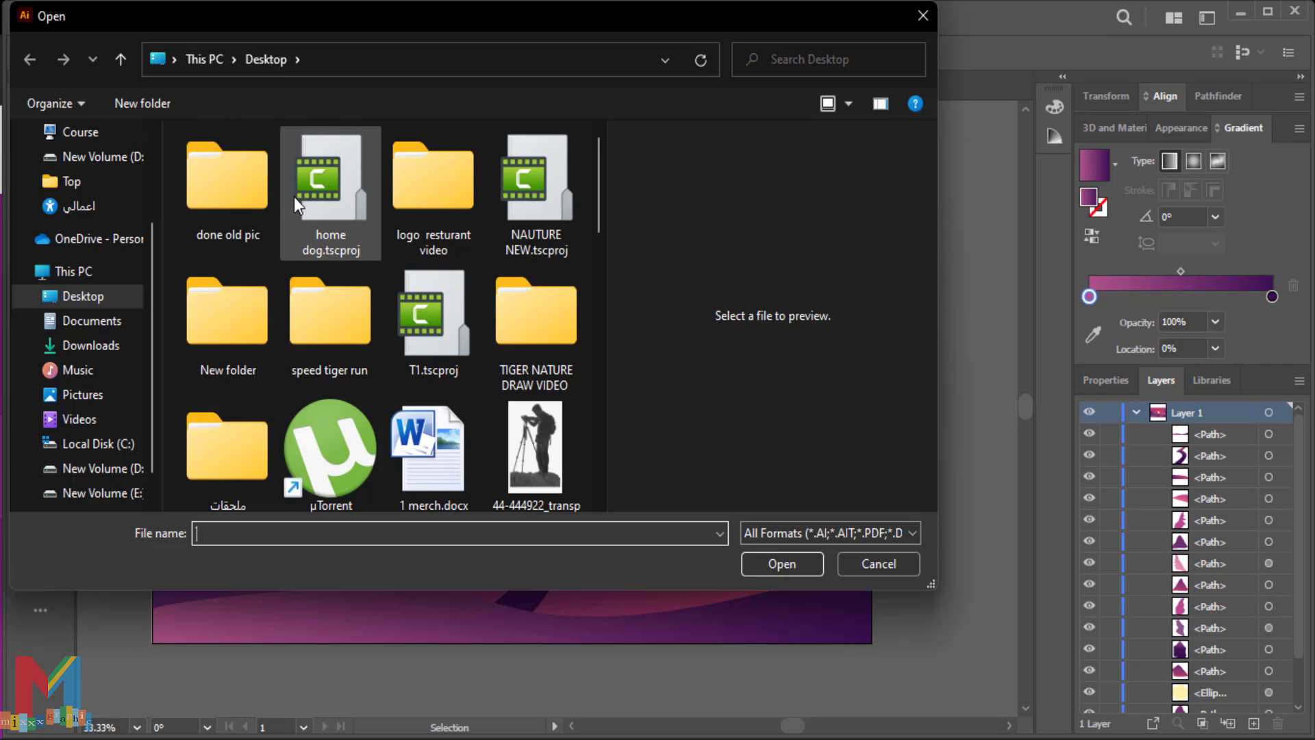
pyautogui.doubleClick(532, 429)
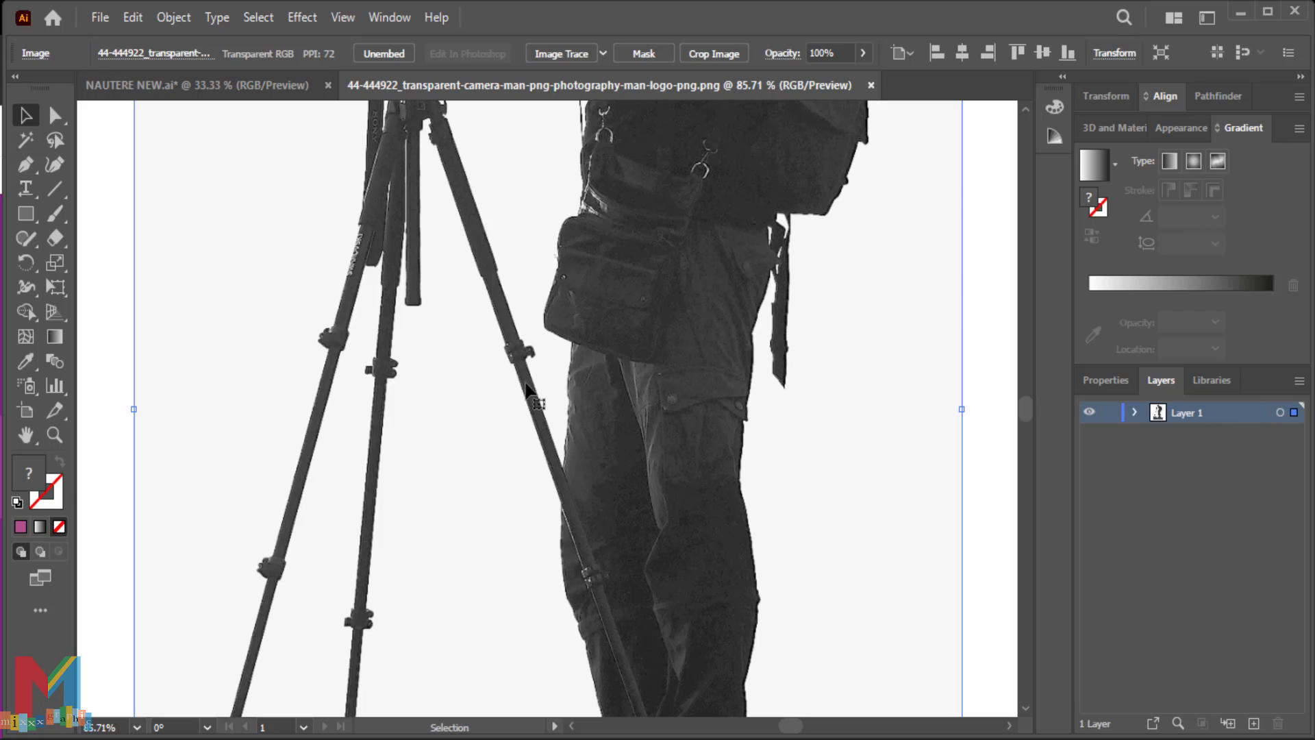
pyautogui.scroll(-1, 527, 390)
pyautogui.scroll(-2, 527, 391)
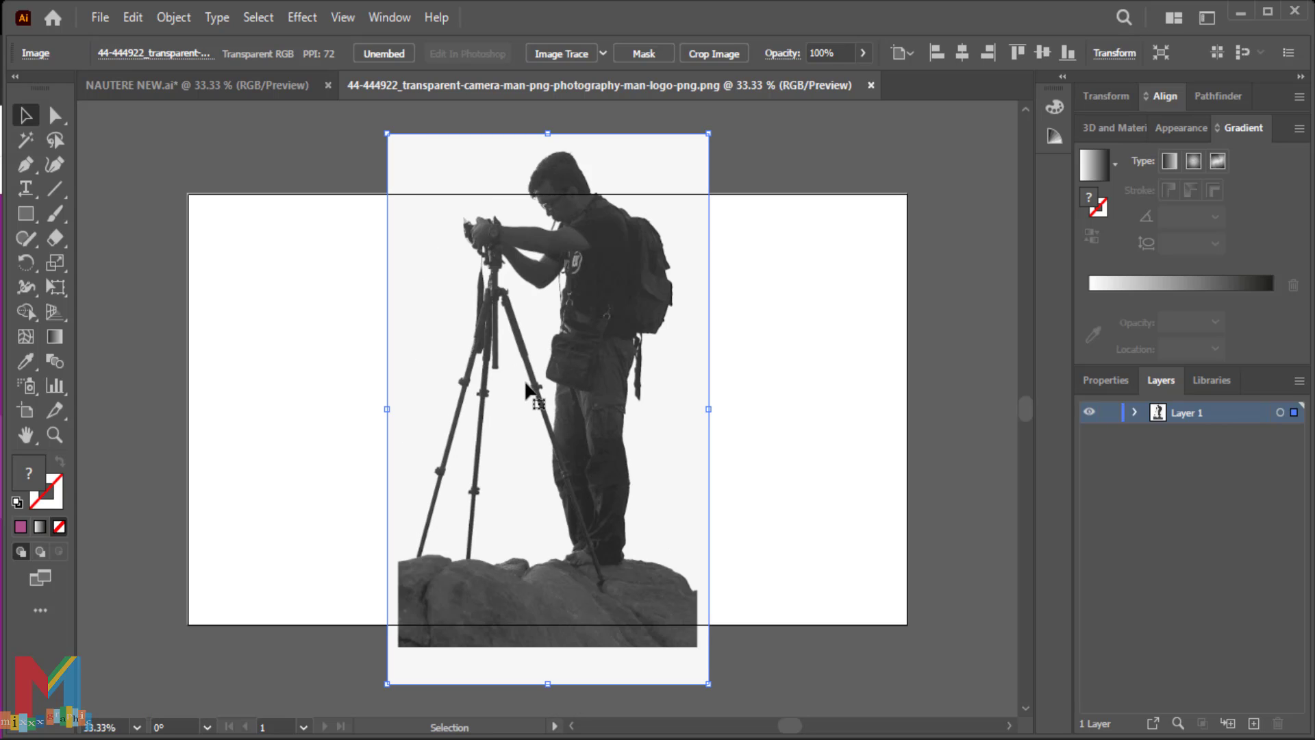
pyautogui.moveTo(708, 133)
pyautogui.mouseDown()
pyautogui.moveTo(627, 225)
pyautogui.moveTo(600, 312)
pyautogui.mouseUp()
pyautogui.moveTo(514, 423); pyautogui.dragTo(559, 352)
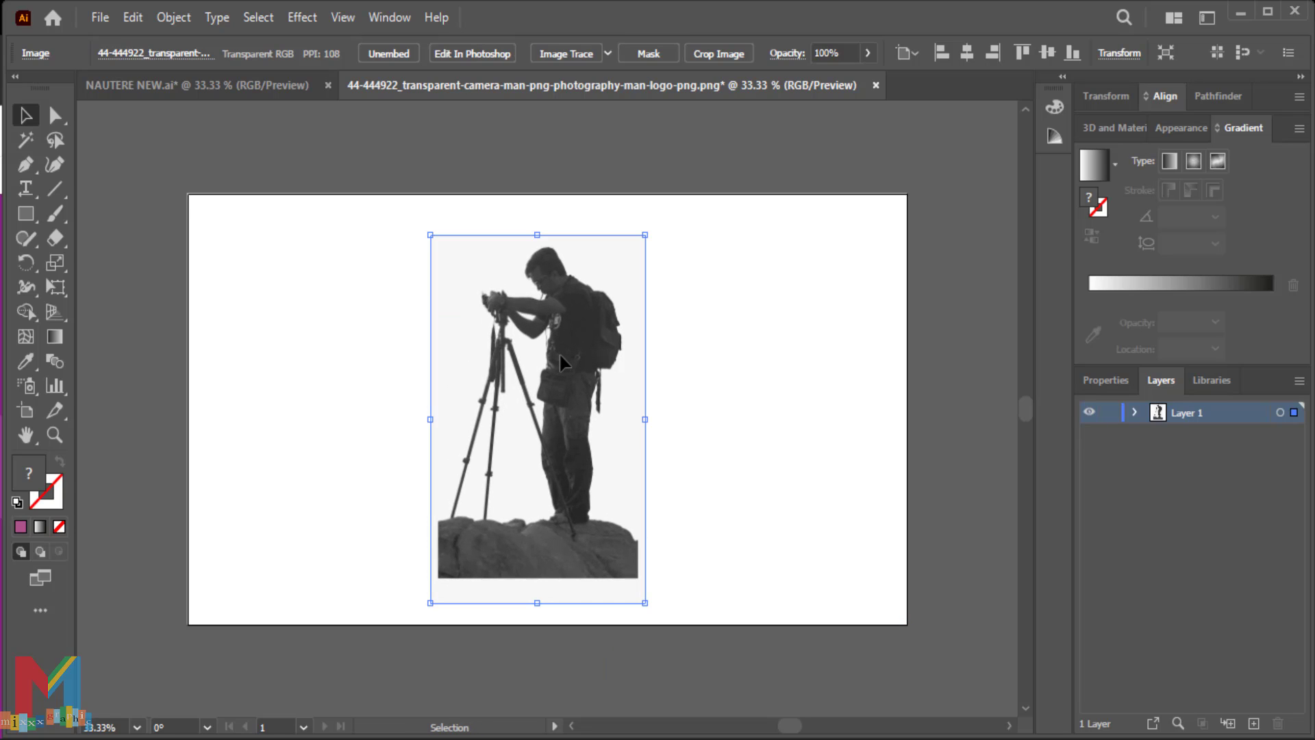
pyautogui.scroll(2, 559, 352)
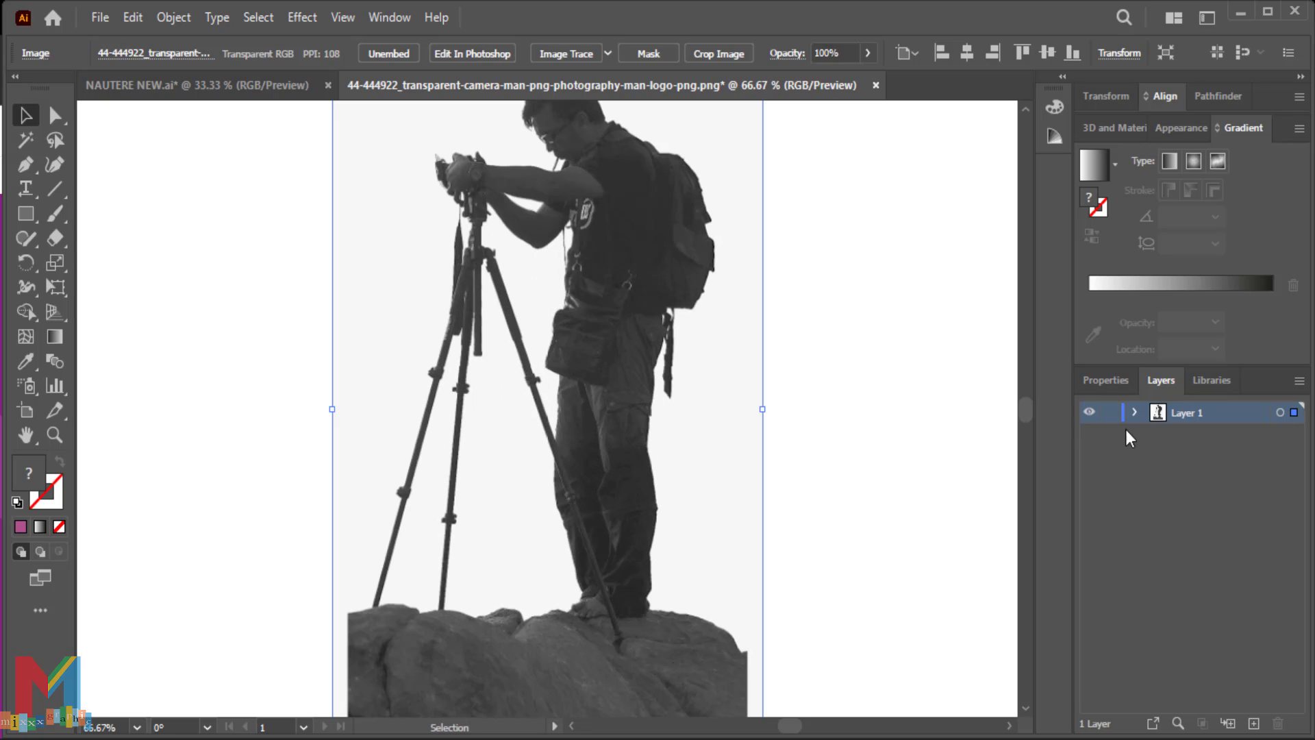
# - Select the photo in Layer 1 and fade it to 54% opacity
pyautogui.click(1135, 412)
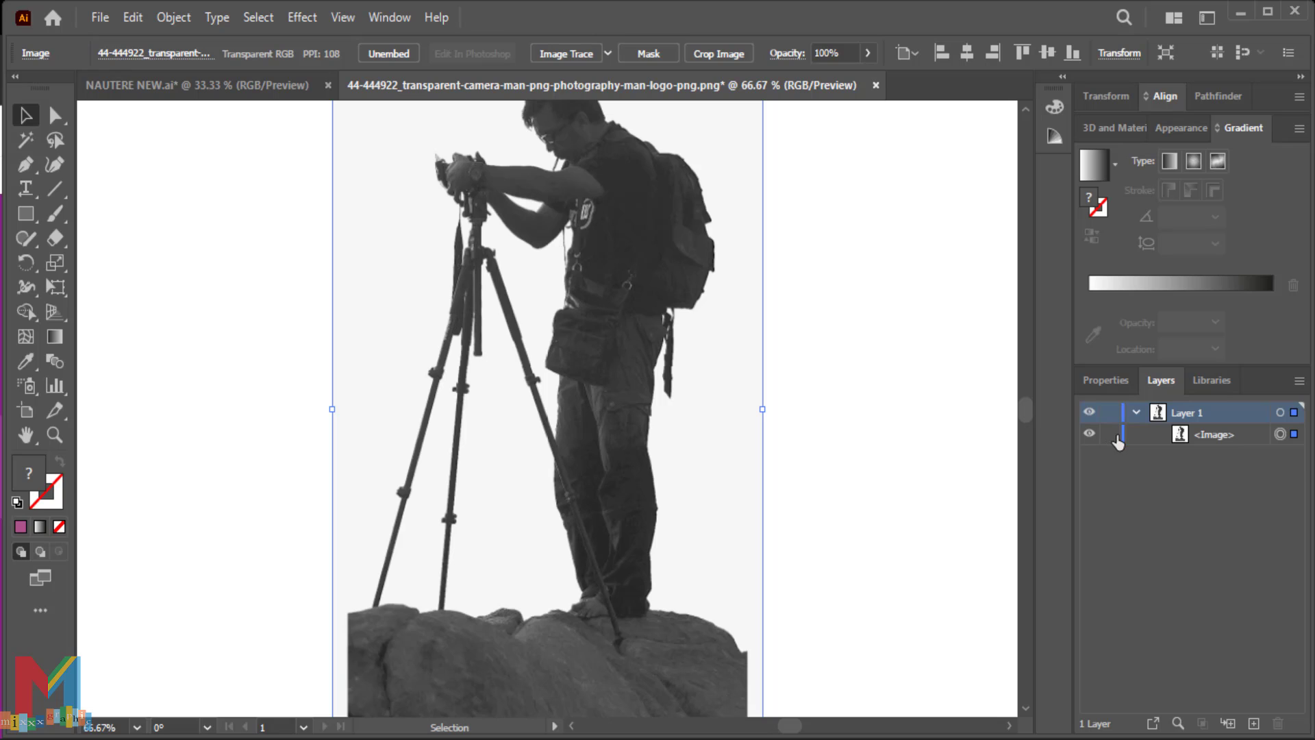
pyautogui.click(1163, 437)
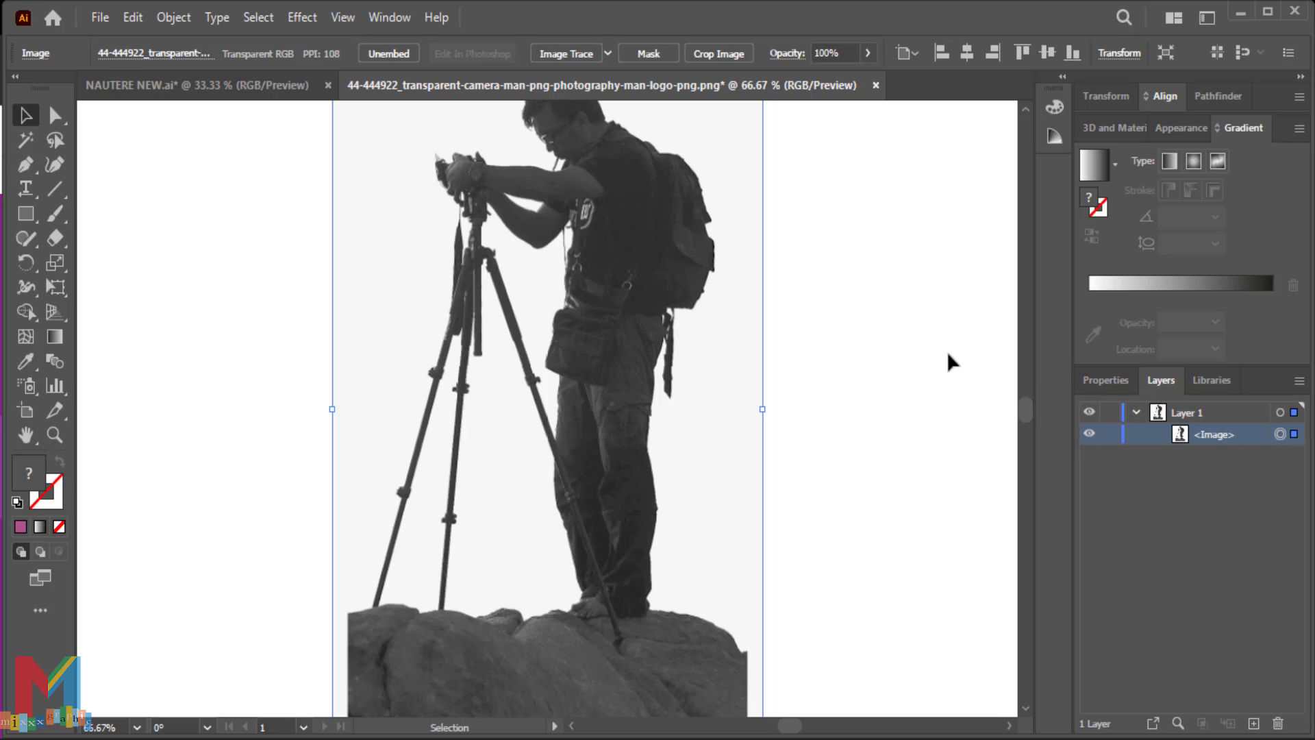
pyautogui.click(867, 53)
pyautogui.moveTo(842, 78); pyautogui.dragTo(831, 78)
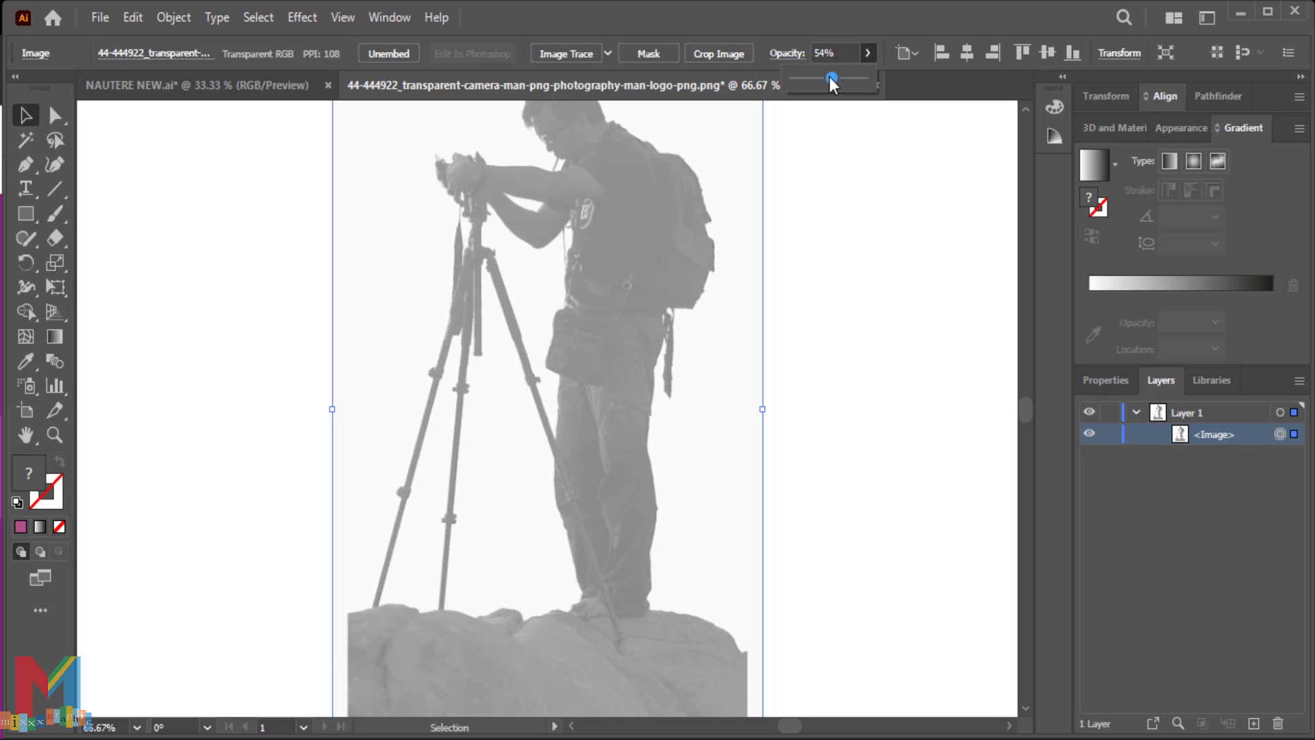
# - Add a new layer for tracing and lock the photo
pyautogui.click(1253, 723)
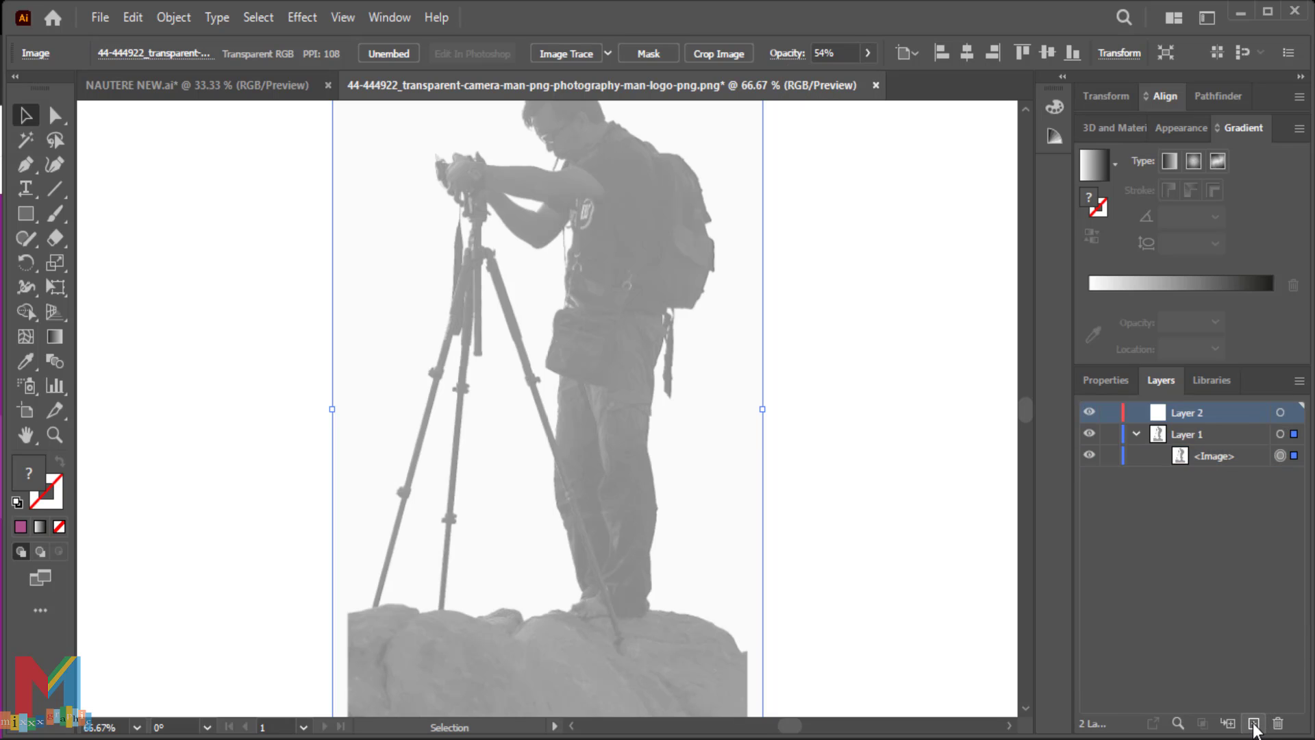
pyautogui.scroll(1, 910, 441)
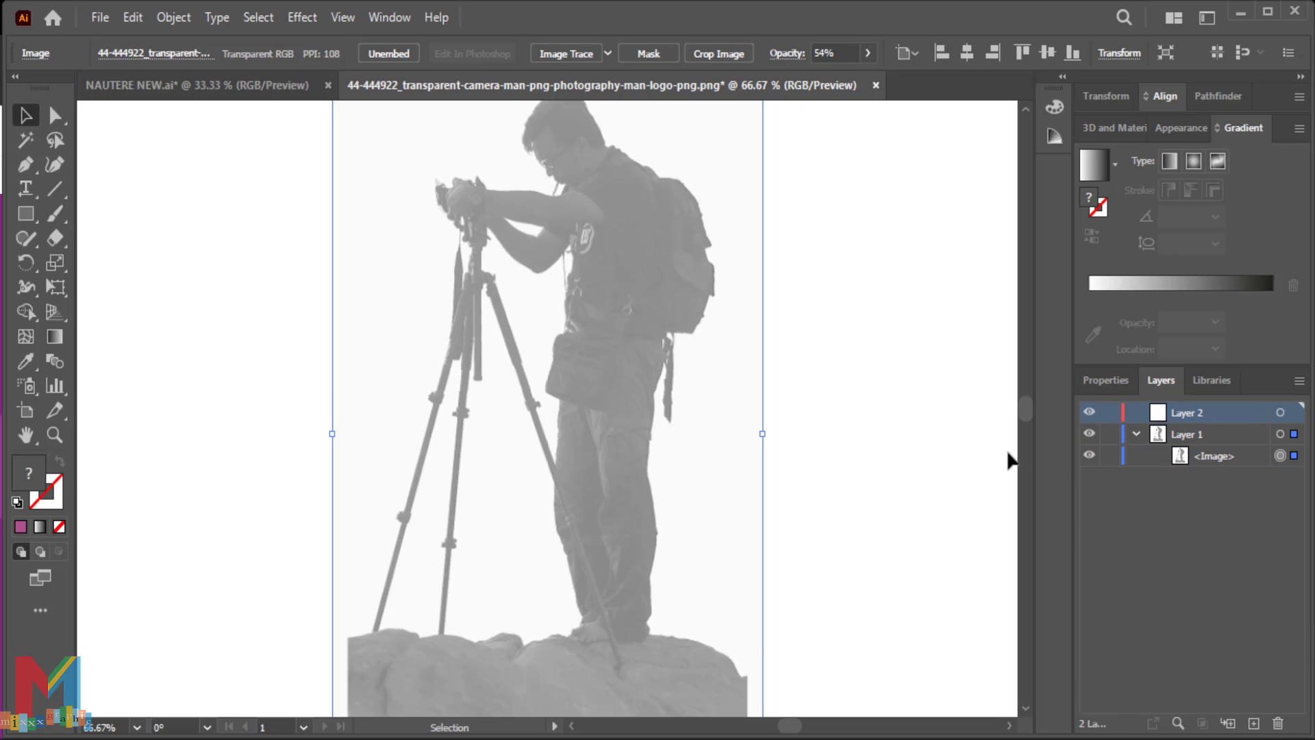
pyautogui.click(1110, 455)
pyautogui.scroll(2, 884, 403)
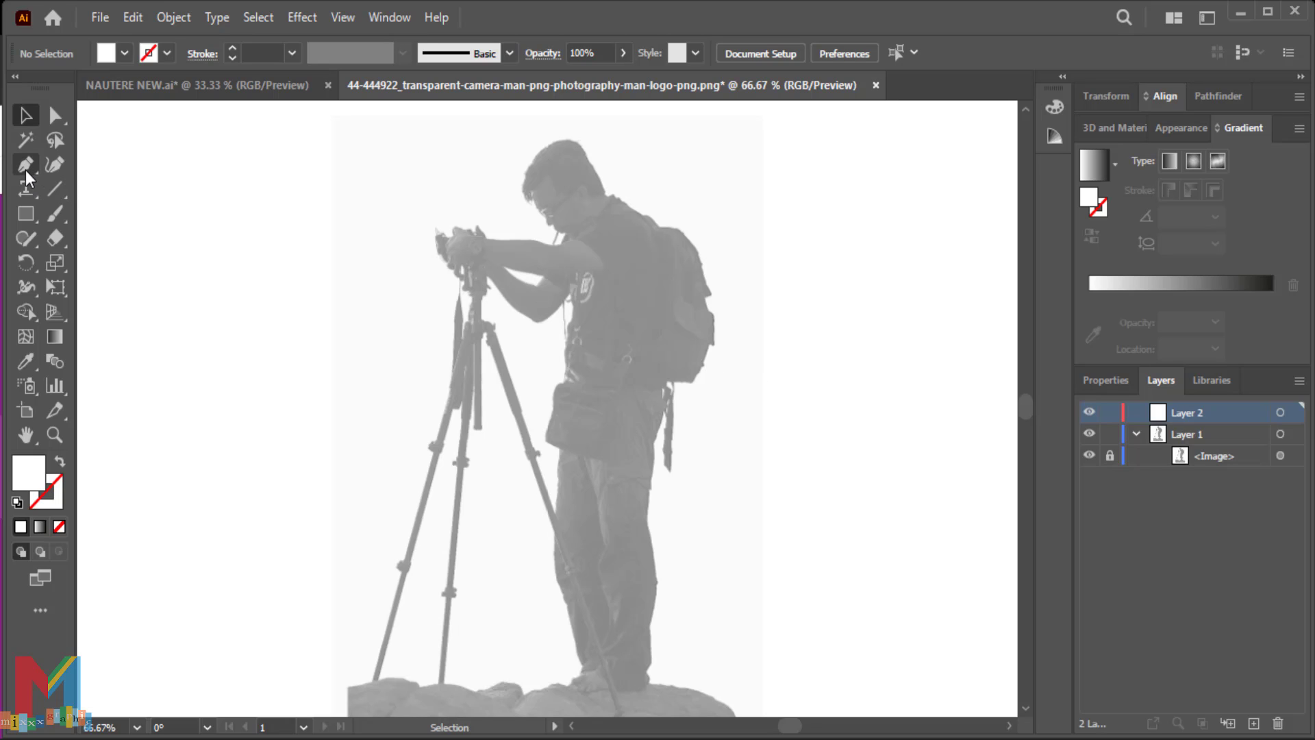
# - Take the Pen tool, discard a trial path, and switch to a black stroke
pyautogui.click(26, 164)
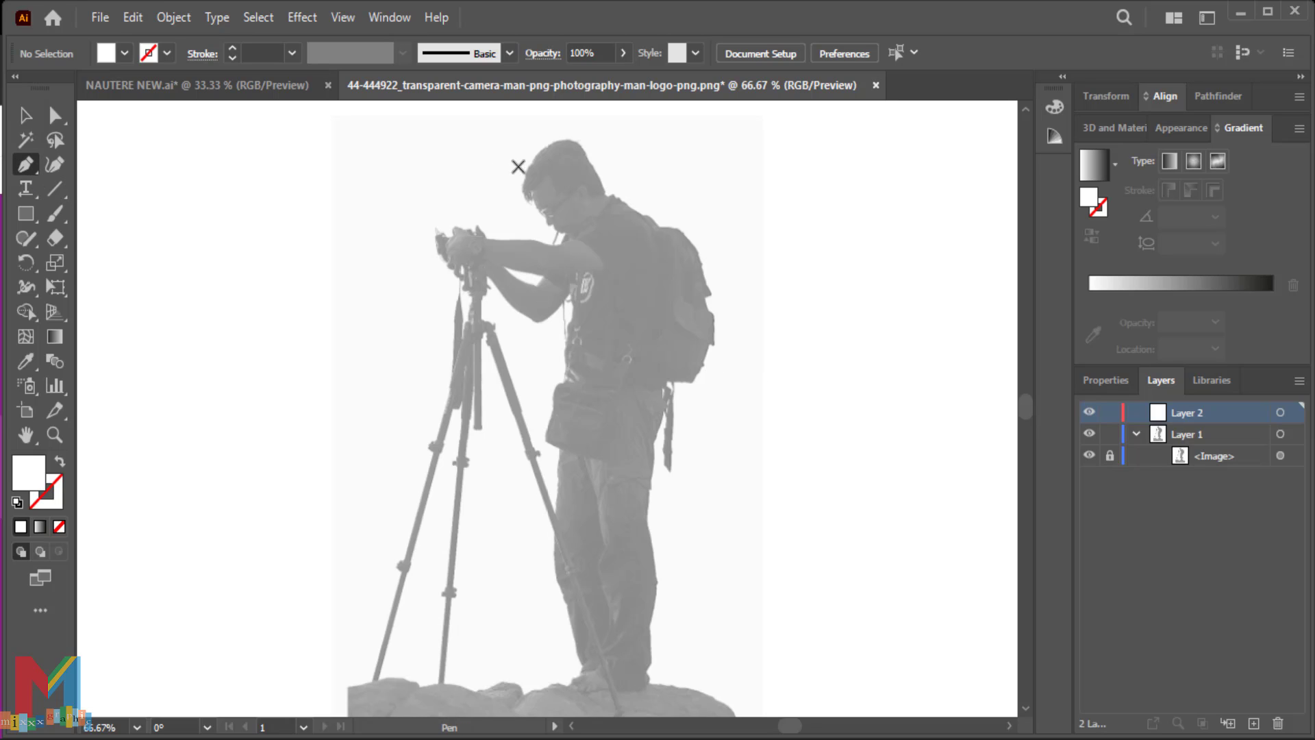
pyautogui.click(575, 140)
pyautogui.hotkey('ctrl', '+')
pyautogui.hotkey('ctrl', '+')
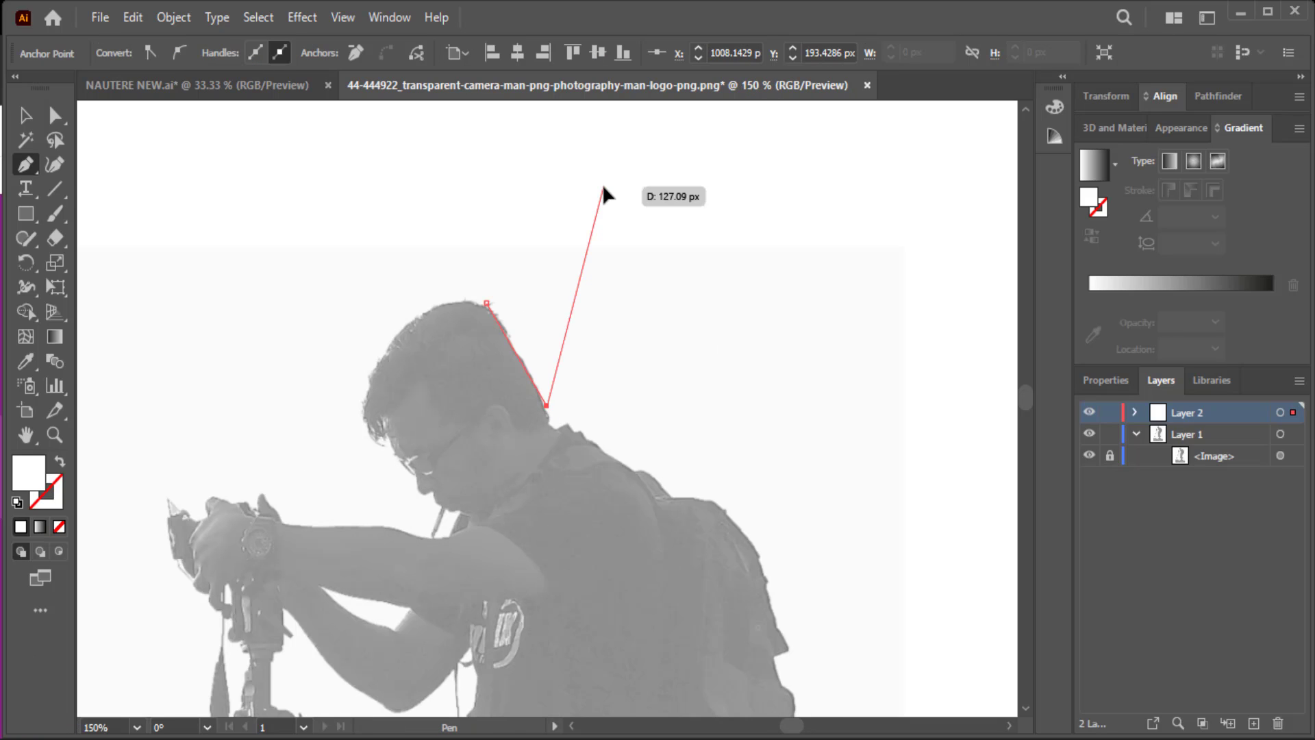
pyautogui.click(546, 413)
pyautogui.hotkey('ctrl', 'z')
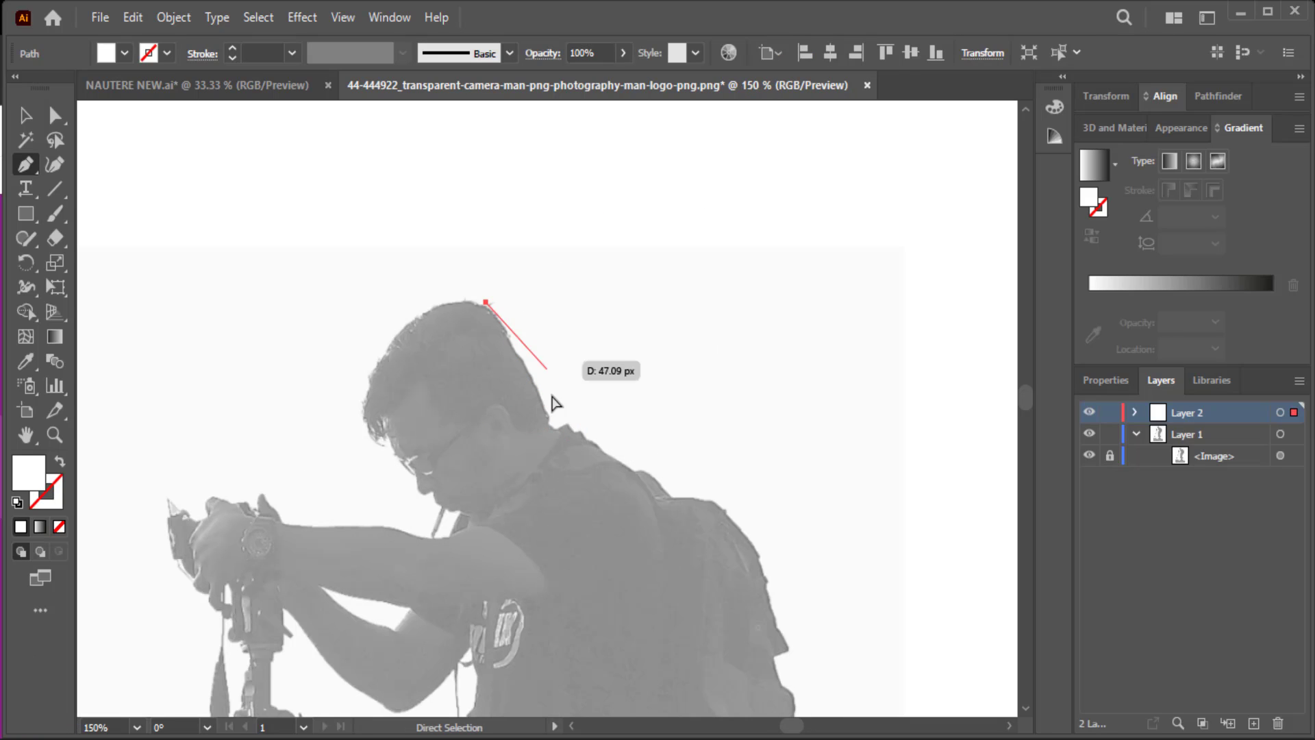
pyautogui.hotkey('ctrl', 'z')
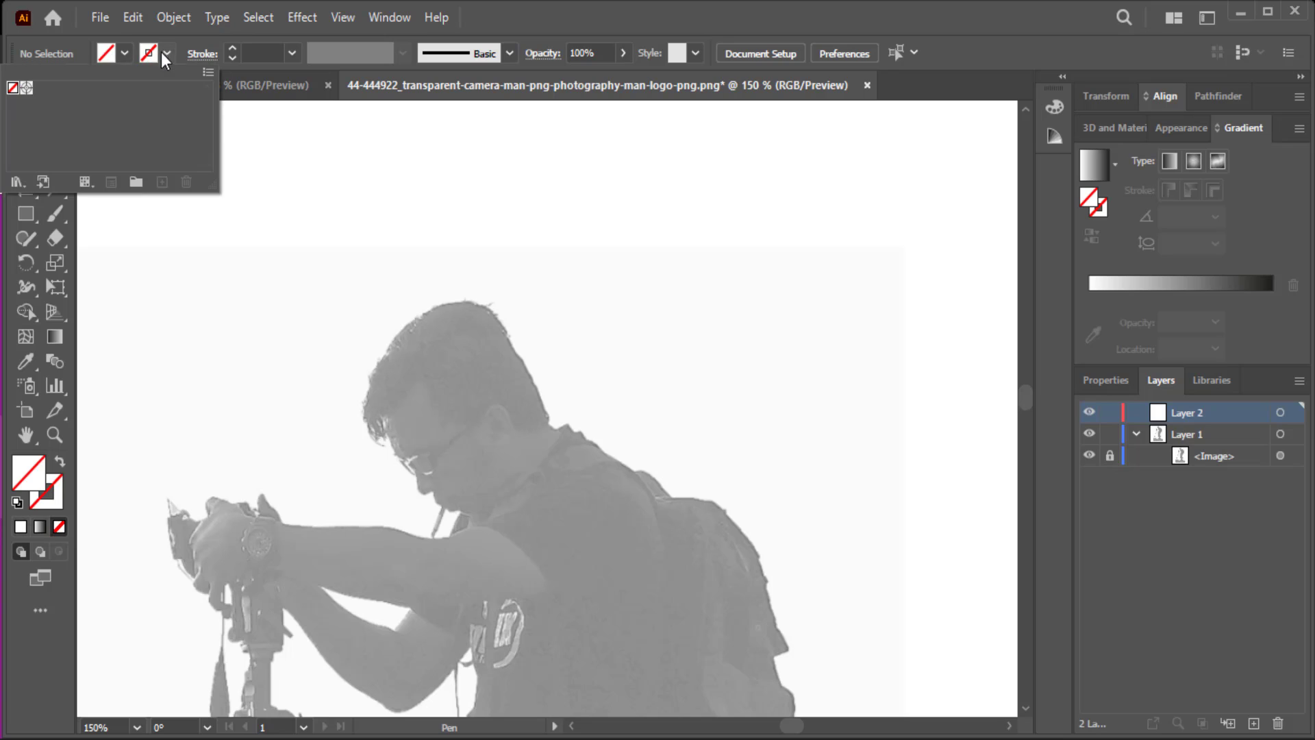
pyautogui.click(26, 88)
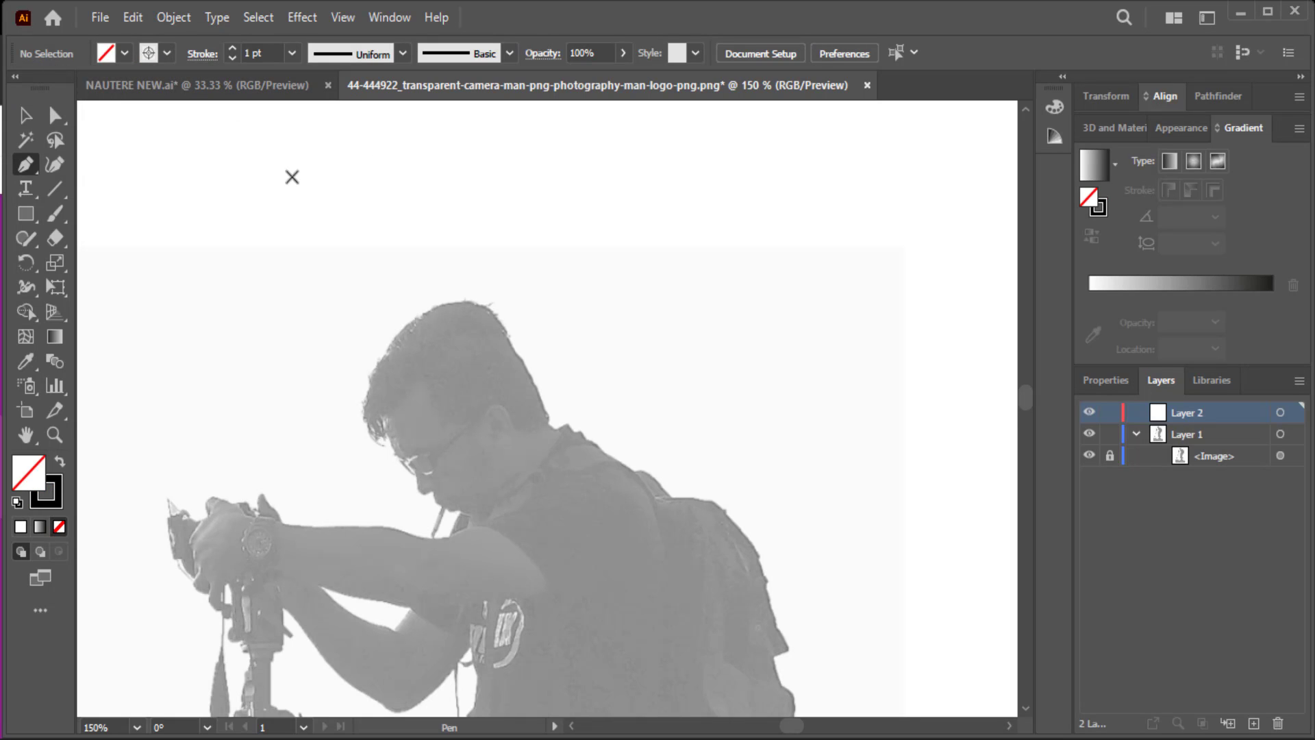
# - Trace from the top of the head down the neck, shoulder and backpack edge
pyautogui.click(480, 302)
pyautogui.click(505, 326)
pyautogui.click(529, 381)
pyautogui.scroll(-3, 529, 381)
pyautogui.click(547, 322)
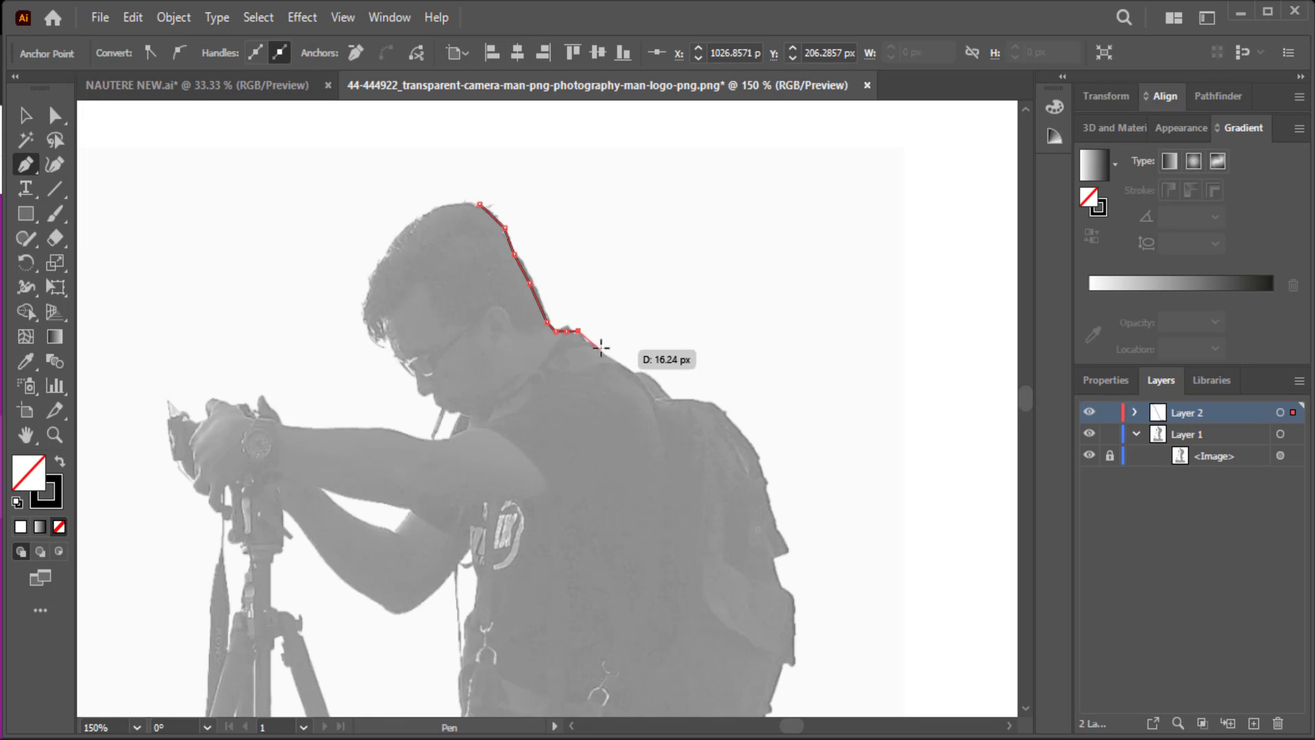
pyautogui.scroll(-4, 593, 332)
pyautogui.hscroll(2, 593, 332)
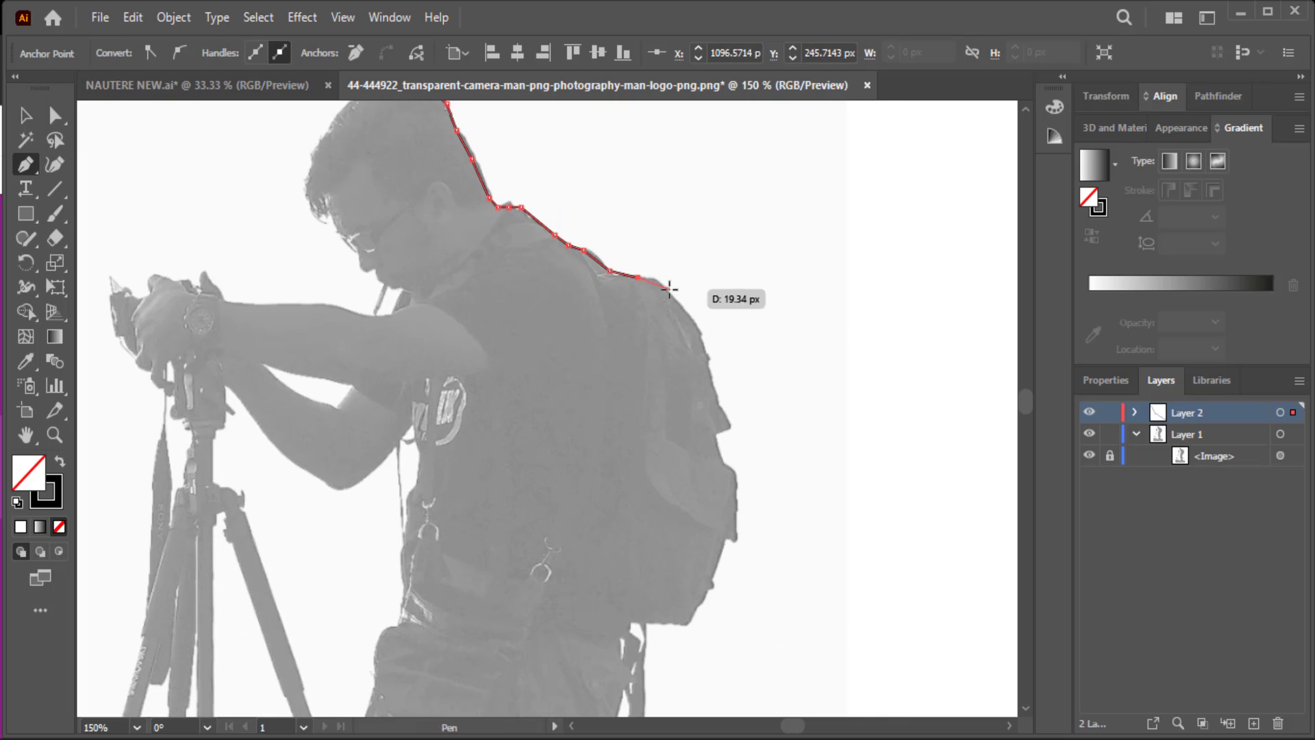
pyautogui.click(695, 319)
pyautogui.click(717, 430)
pyautogui.click(723, 460)
pyautogui.scroll(-3, 726, 411)
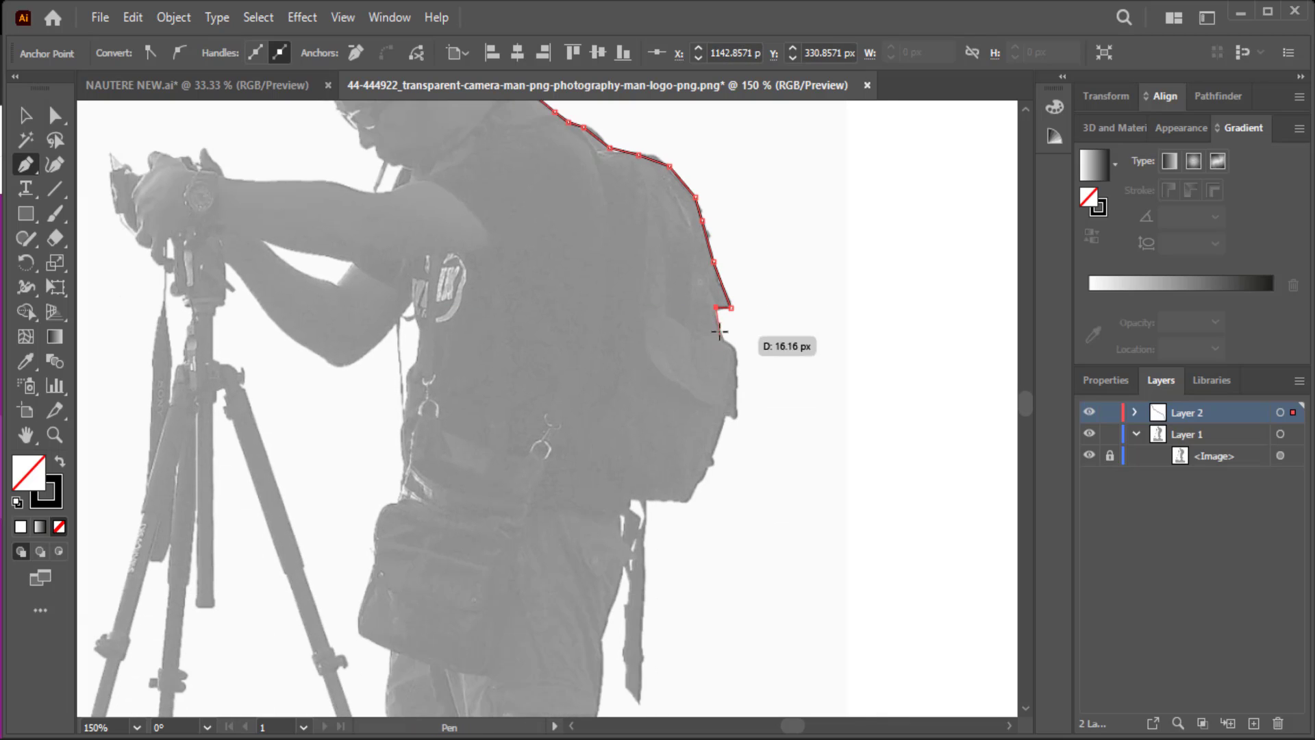
pyautogui.scroll(-2, 727, 333)
pyautogui.click(735, 280)
# - Trace along the bottom of the backpack, curve around the hip, and down the leg
pyautogui.click(698, 419)
pyautogui.click(627, 429)
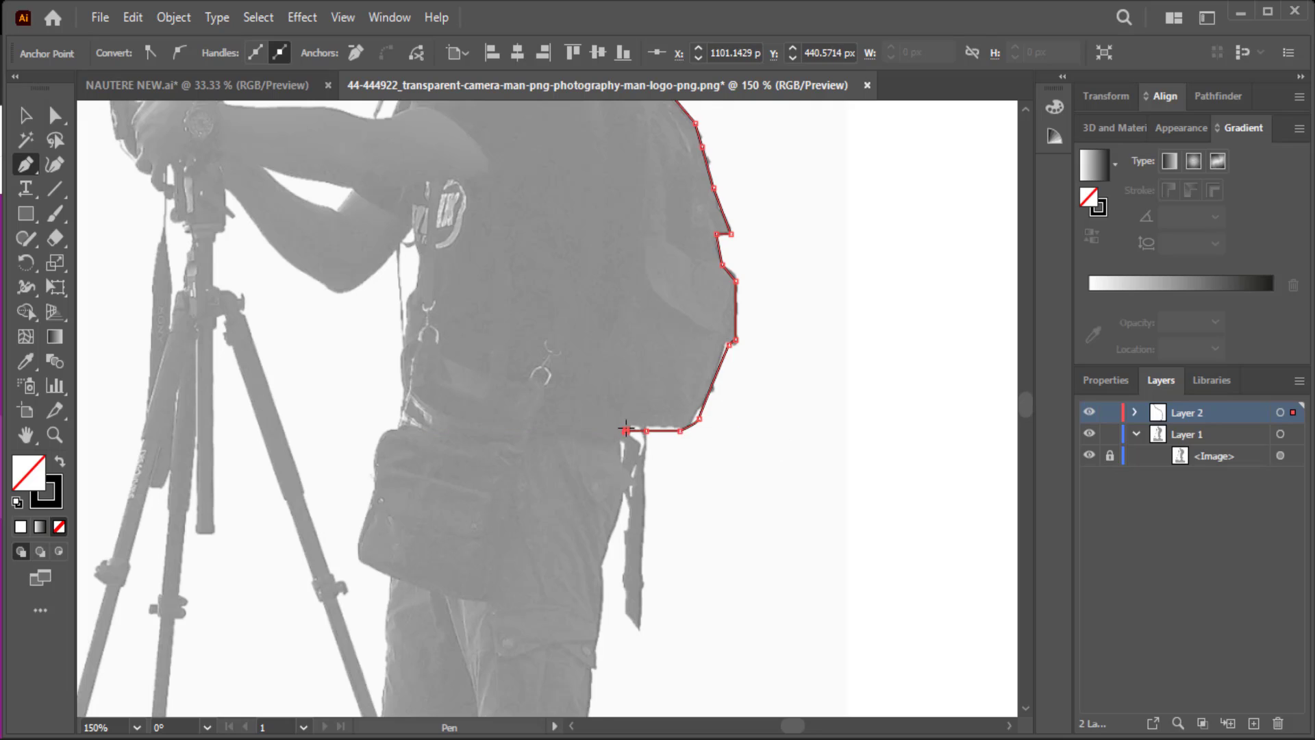
pyautogui.scroll(-4, 651, 438)
pyautogui.scroll(-1, 616, 411)
pyautogui.click(597, 367)
pyautogui.moveTo(598, 457); pyautogui.dragTo(587, 482)
pyautogui.scroll(-2, 587, 483)
pyautogui.click(602, 440)
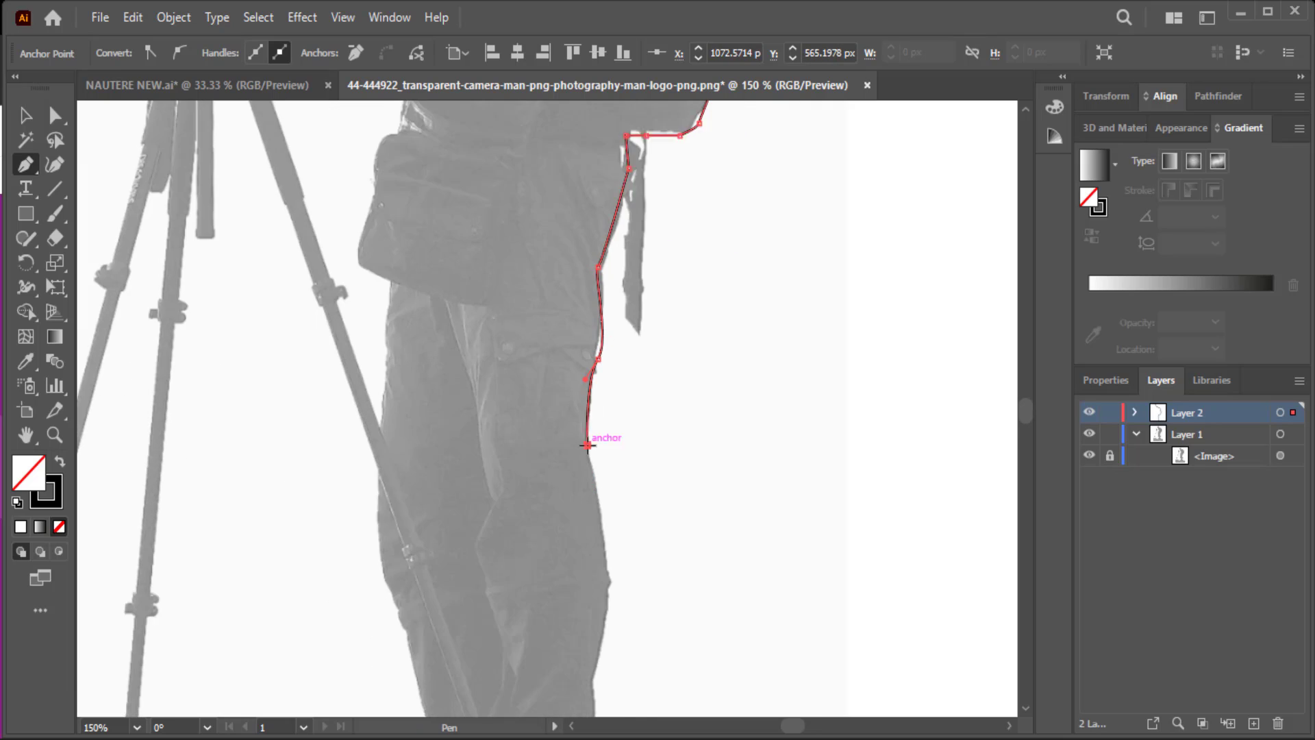
pyautogui.scroll(-3, 603, 431)
pyautogui.click(608, 420)
pyautogui.scroll(-2, 602, 404)
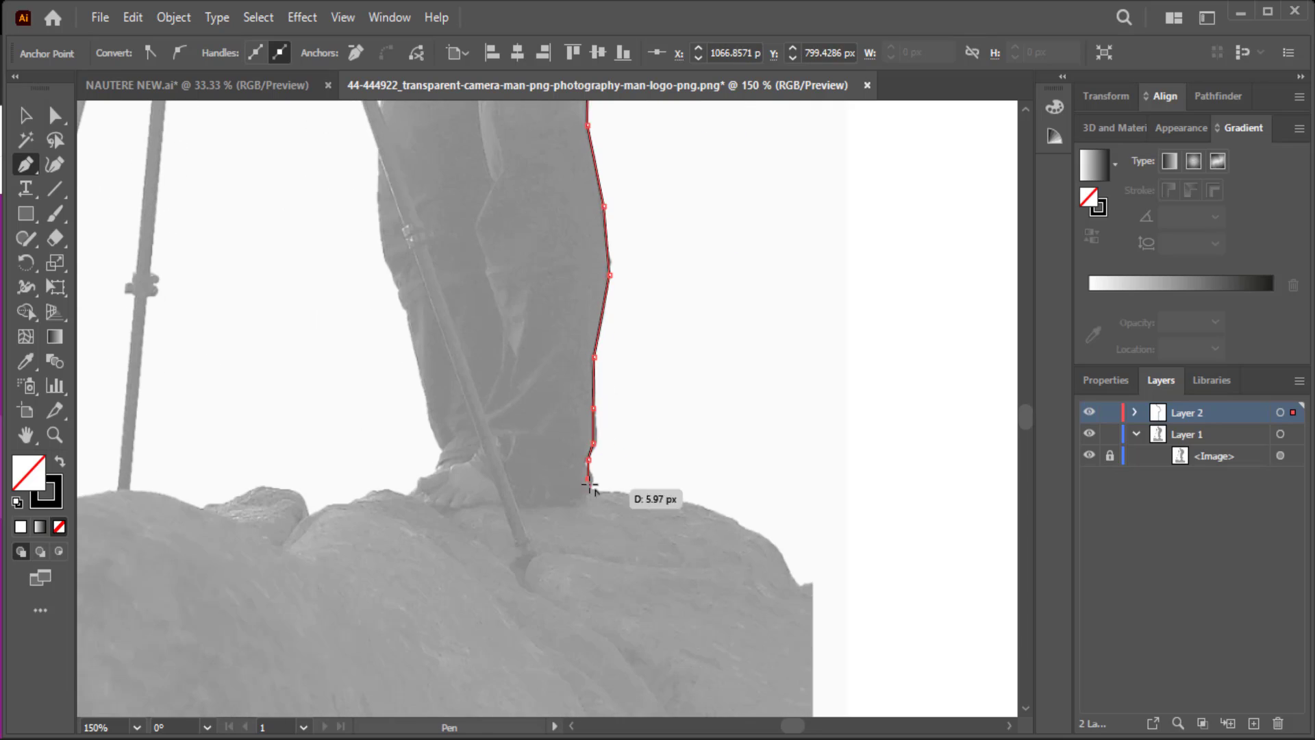
# - Trace up the left edge of the leg and the man's side past the bag
pyautogui.click(434, 434)
pyautogui.scroll(2, 411, 411)
pyautogui.click(382, 388)
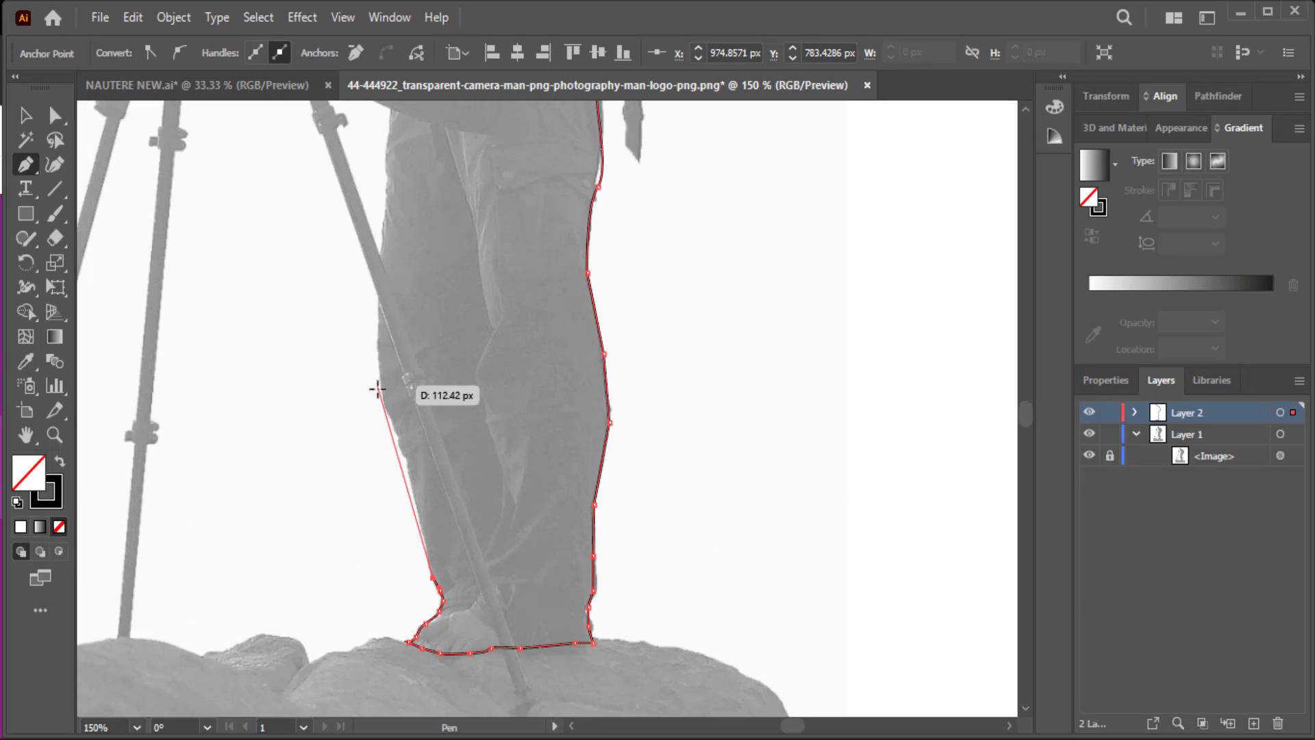
pyautogui.scroll(2, 380, 377)
pyautogui.click(380, 372)
pyautogui.scroll(3, 384, 343)
pyautogui.click(387, 306)
pyautogui.scroll(3, 370, 343)
pyautogui.click(359, 376)
pyautogui.scroll(2, 358, 381)
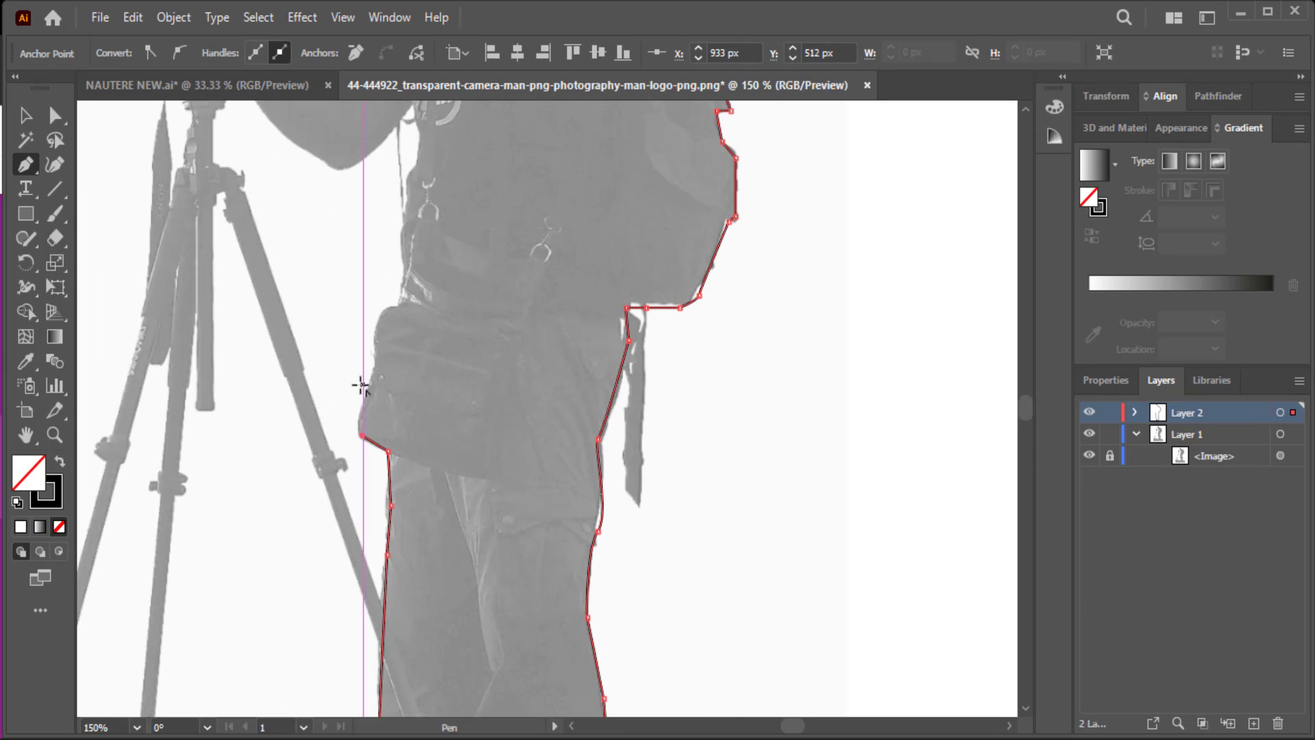
pyautogui.click(378, 350)
pyautogui.scroll(2, 390, 370)
pyautogui.click(402, 405)
pyautogui.scroll(3, 404, 384)
pyautogui.scroll(2, 407, 384)
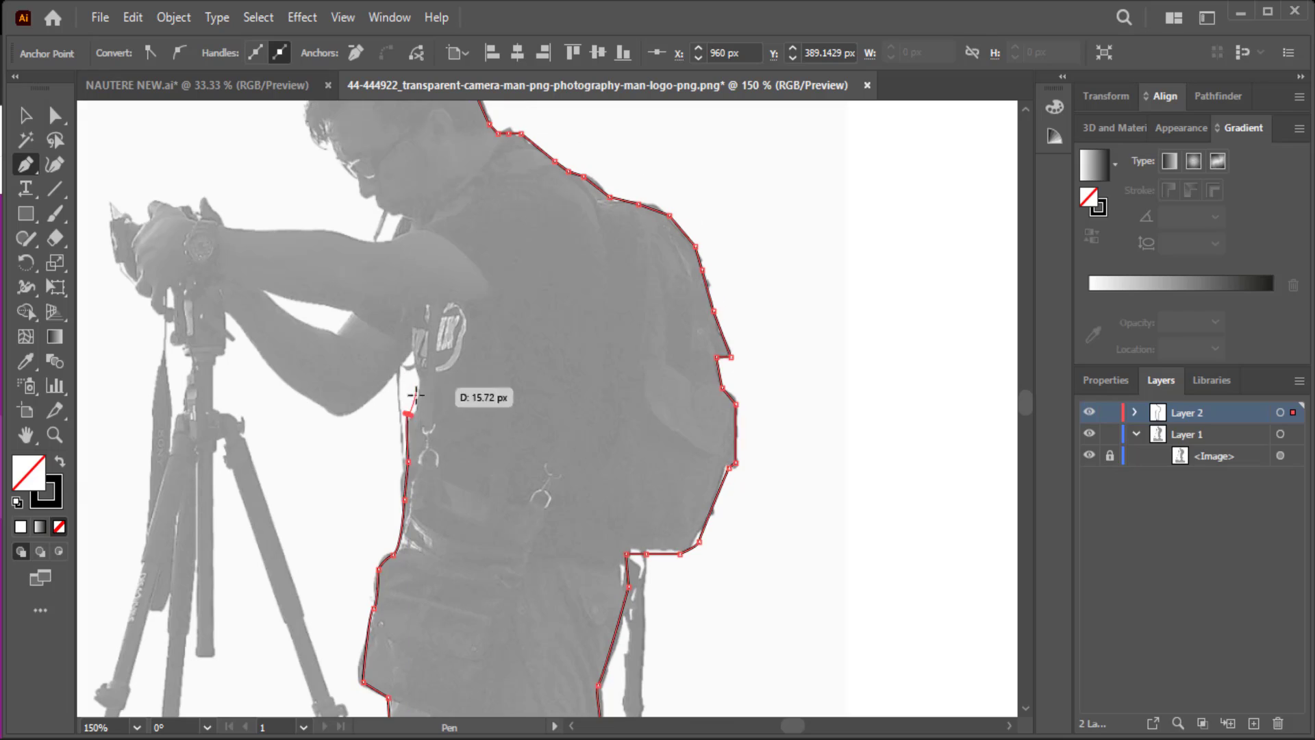
# - Extend the outline up the forearm and around the camera and hands
pyautogui.click(337, 416)
pyautogui.click(293, 386)
pyautogui.click(237, 326)
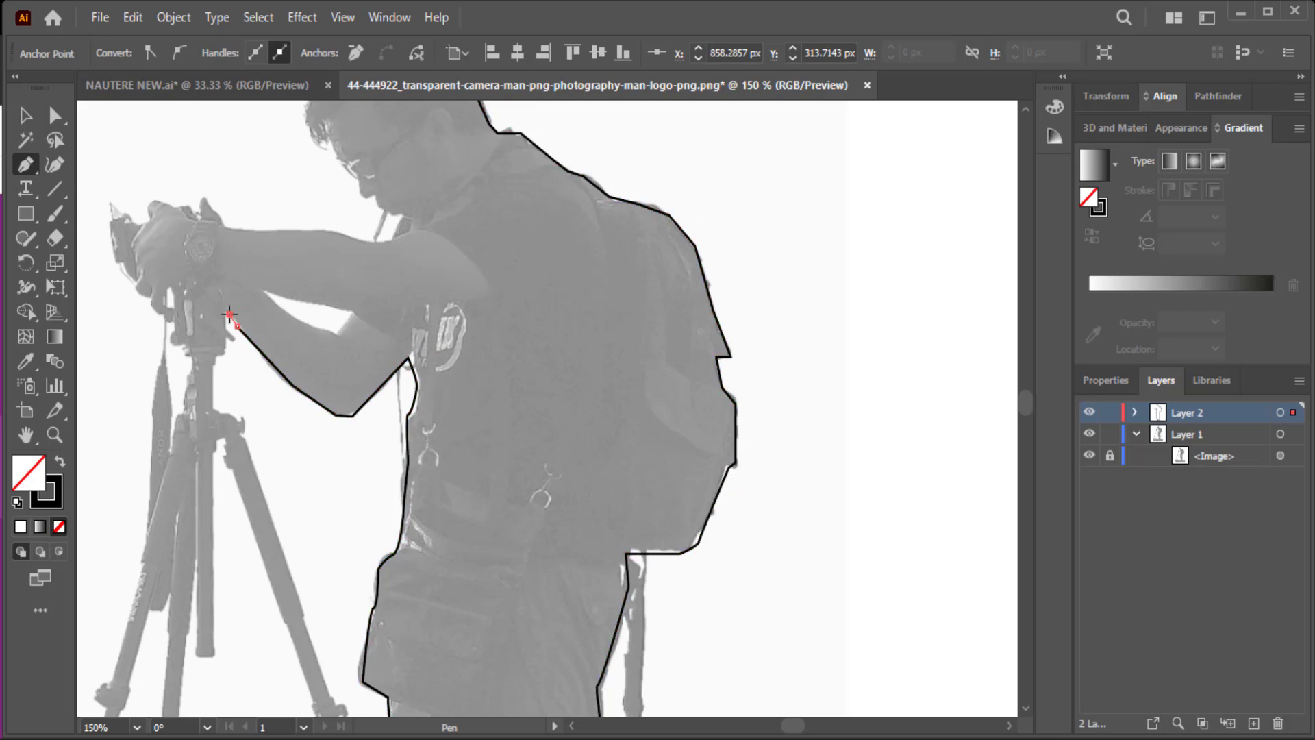
pyautogui.click(165, 296)
pyautogui.click(174, 320)
pyautogui.click(148, 295)
pyautogui.click(140, 255)
pyautogui.click(144, 222)
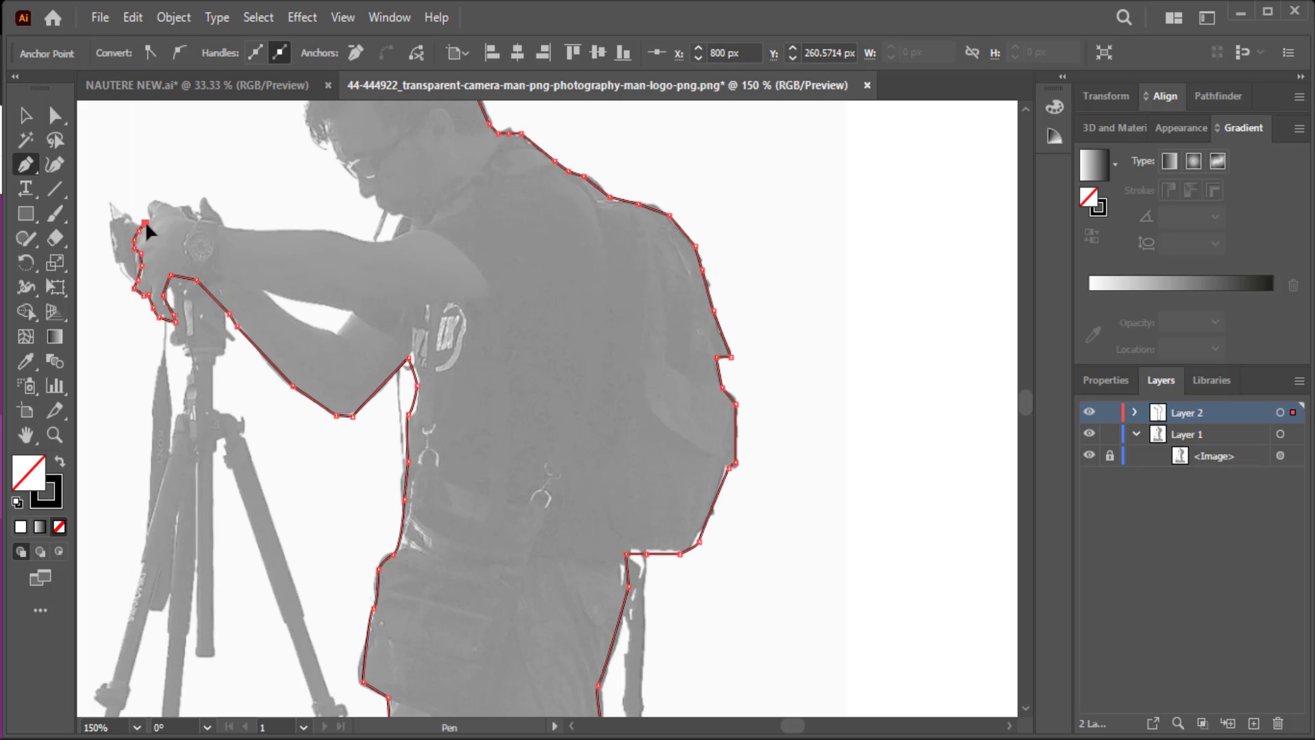
pyautogui.click(154, 197)
pyautogui.click(169, 205)
pyautogui.click(205, 220)
pyautogui.click(222, 224)
# - Trace along the lower forearm up to a curved chin
pyautogui.moveTo(269, 295); pyautogui.dragTo(504, 512)
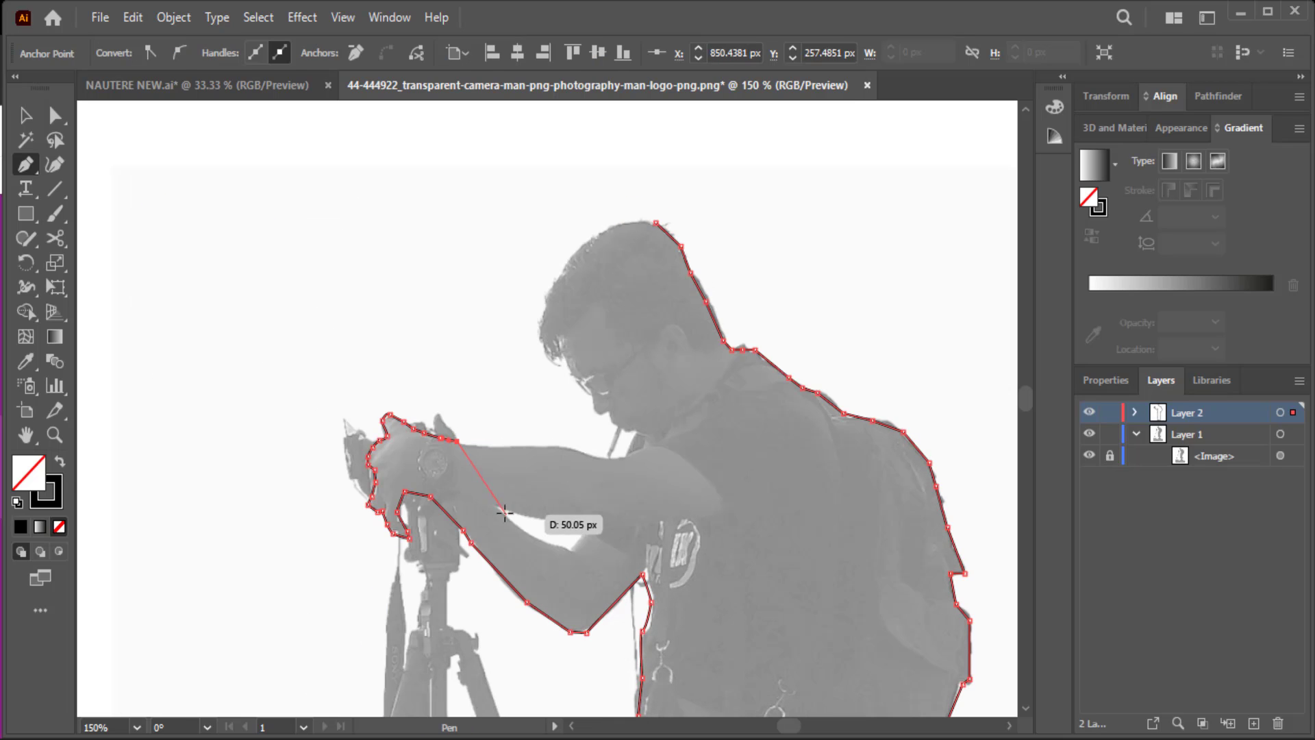
pyautogui.click(510, 526)
pyautogui.click(575, 552)
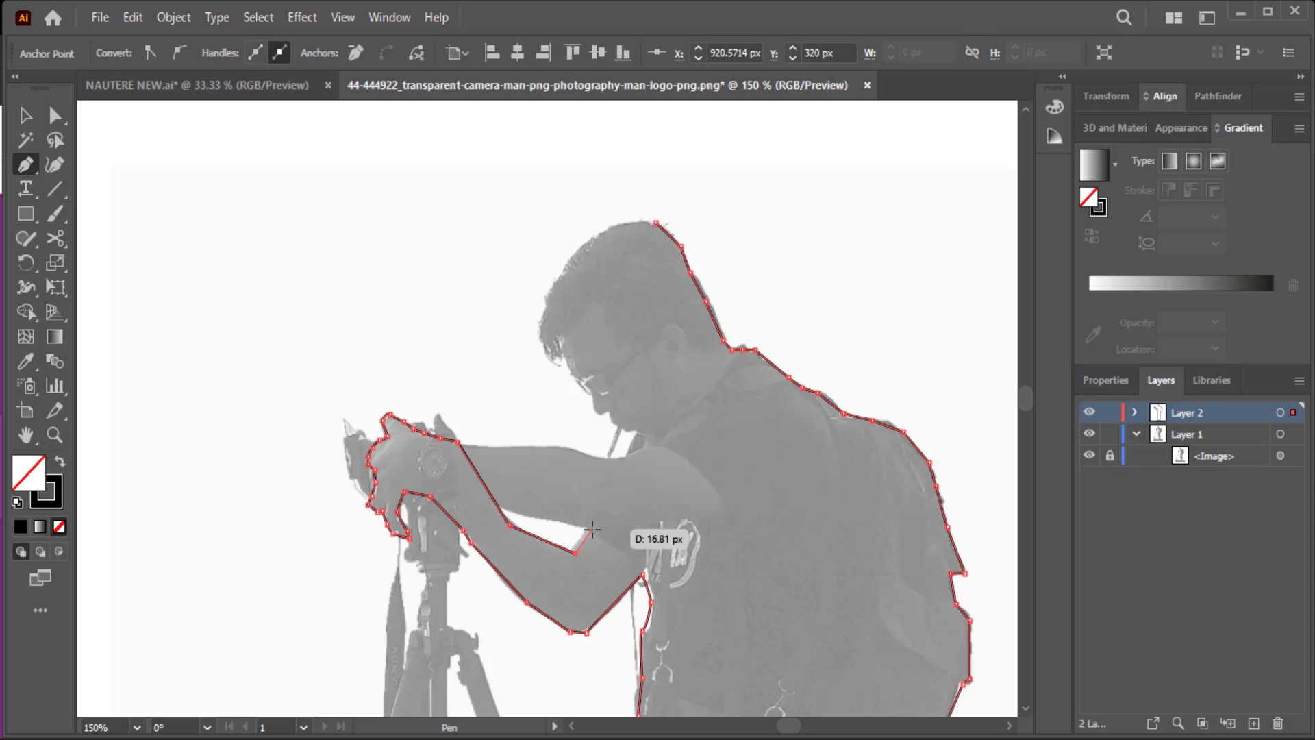
pyautogui.click(592, 530)
pyautogui.click(642, 437)
pyautogui.click(633, 432)
pyautogui.click(605, 411)
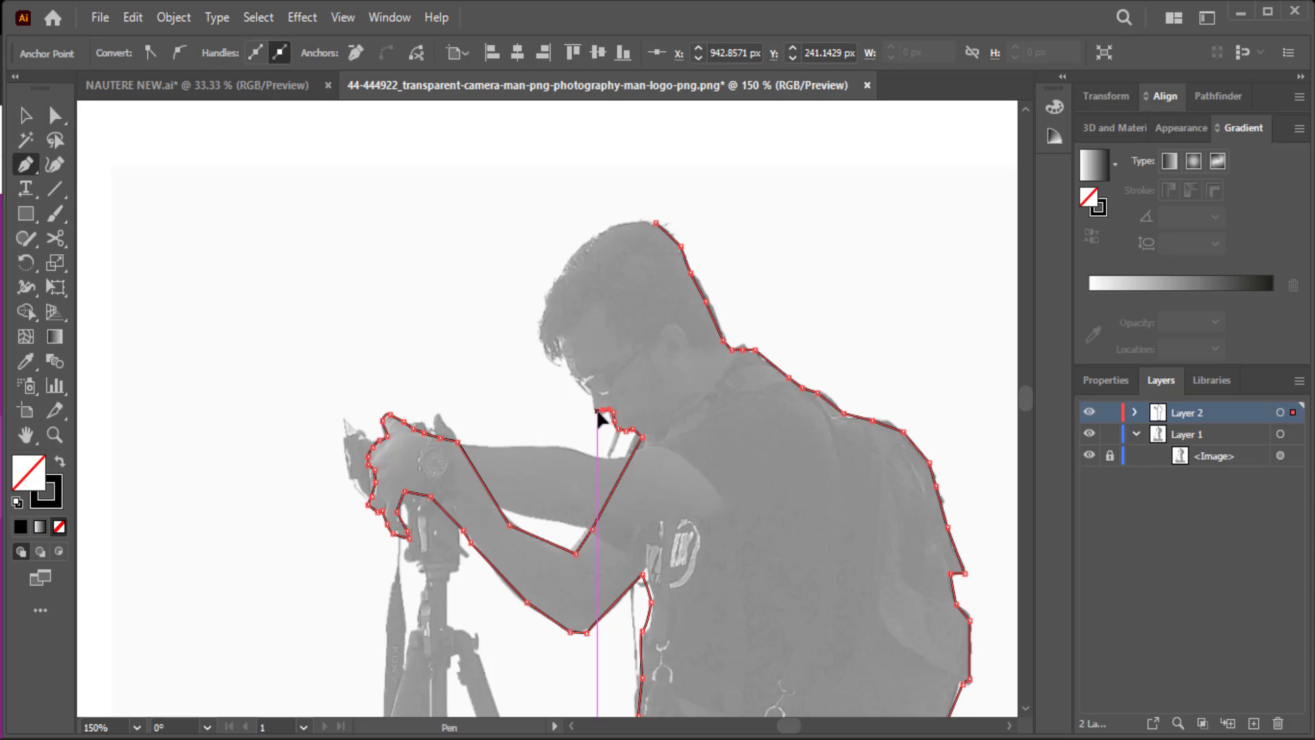
pyautogui.moveTo(605, 412); pyautogui.dragTo(598, 412)
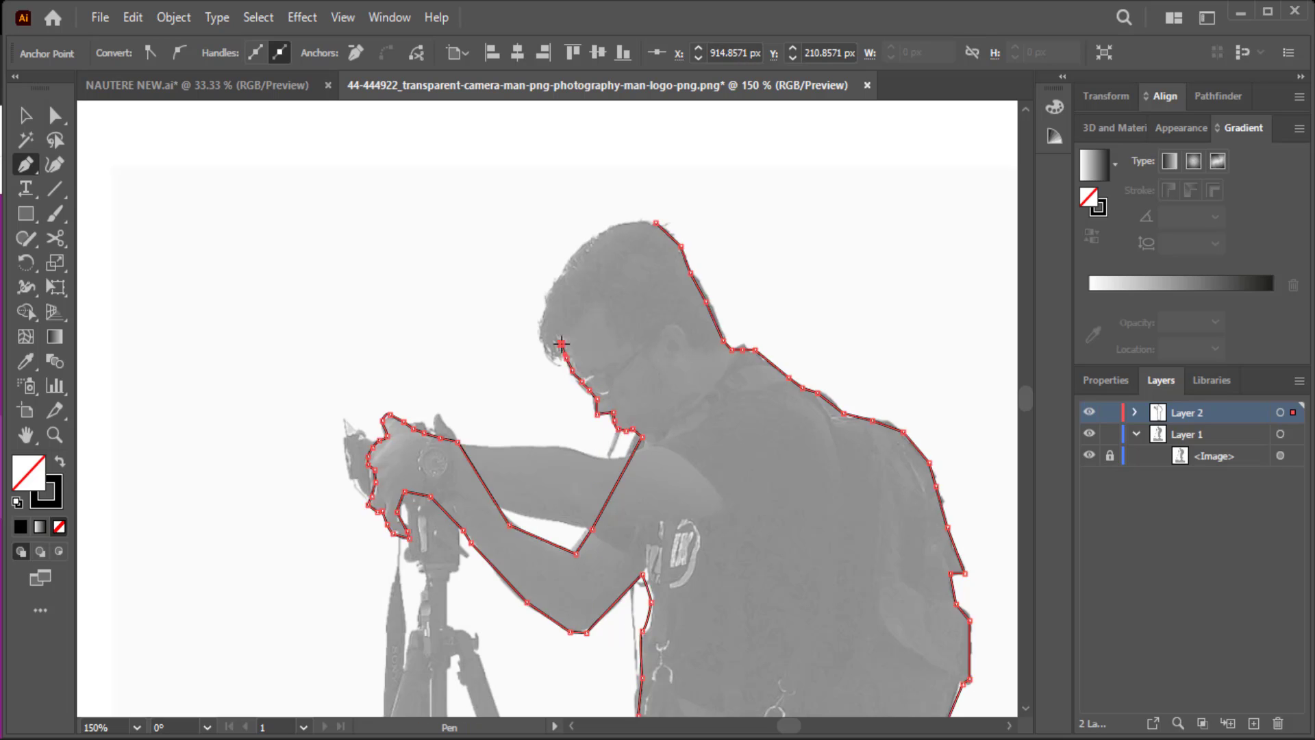
# - Trace up the face and hair and close the outline at its starting point
pyautogui.click(555, 366)
pyautogui.click(541, 321)
pyautogui.click(550, 291)
pyautogui.click(579, 240)
pyautogui.moveTo(583, 231); pyautogui.dragTo(593, 238)
pyautogui.click(655, 221)
pyautogui.scroll(-5, 367, 345)
# - Finish the body outline, then trace around the right tripod leg with the Pen tool
pyautogui.scroll(-7, 411, 356)
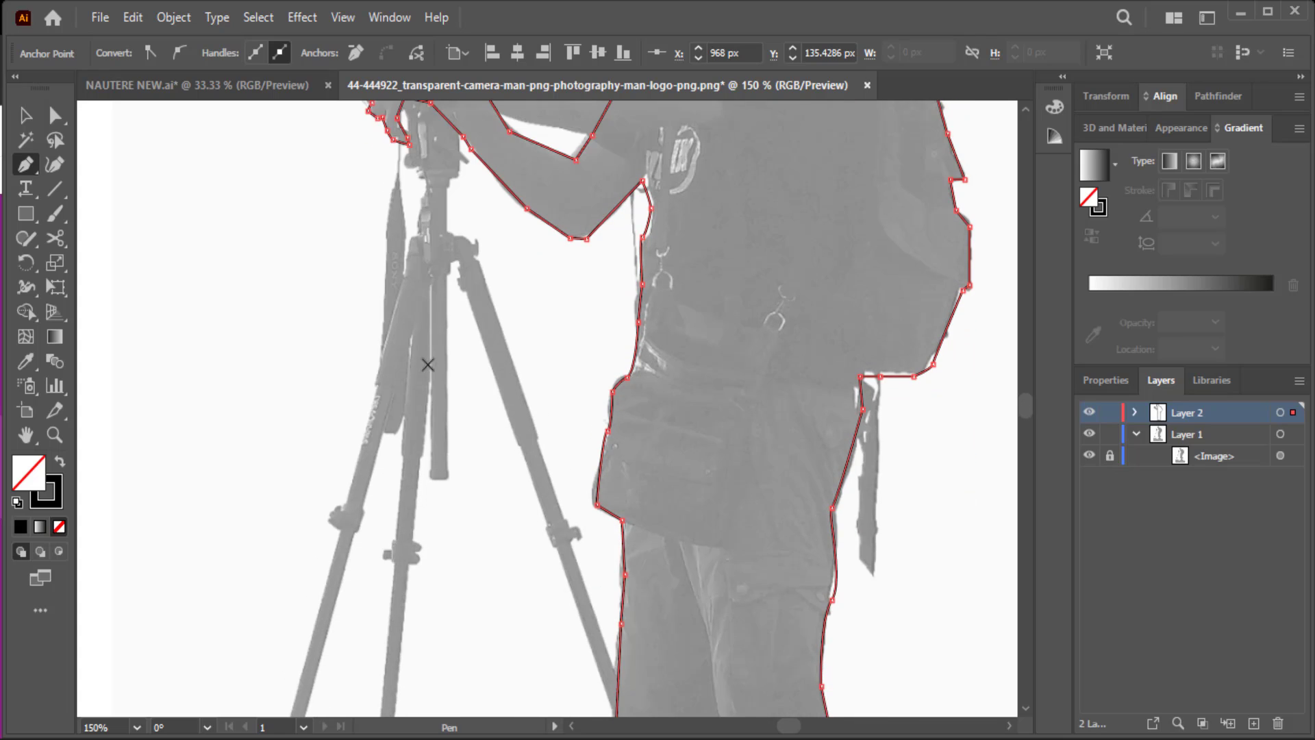
pyautogui.keyDown('ctrl'); pyautogui.click(449, 234); pyautogui.keyUp('ctrl')
pyautogui.click(477, 268)
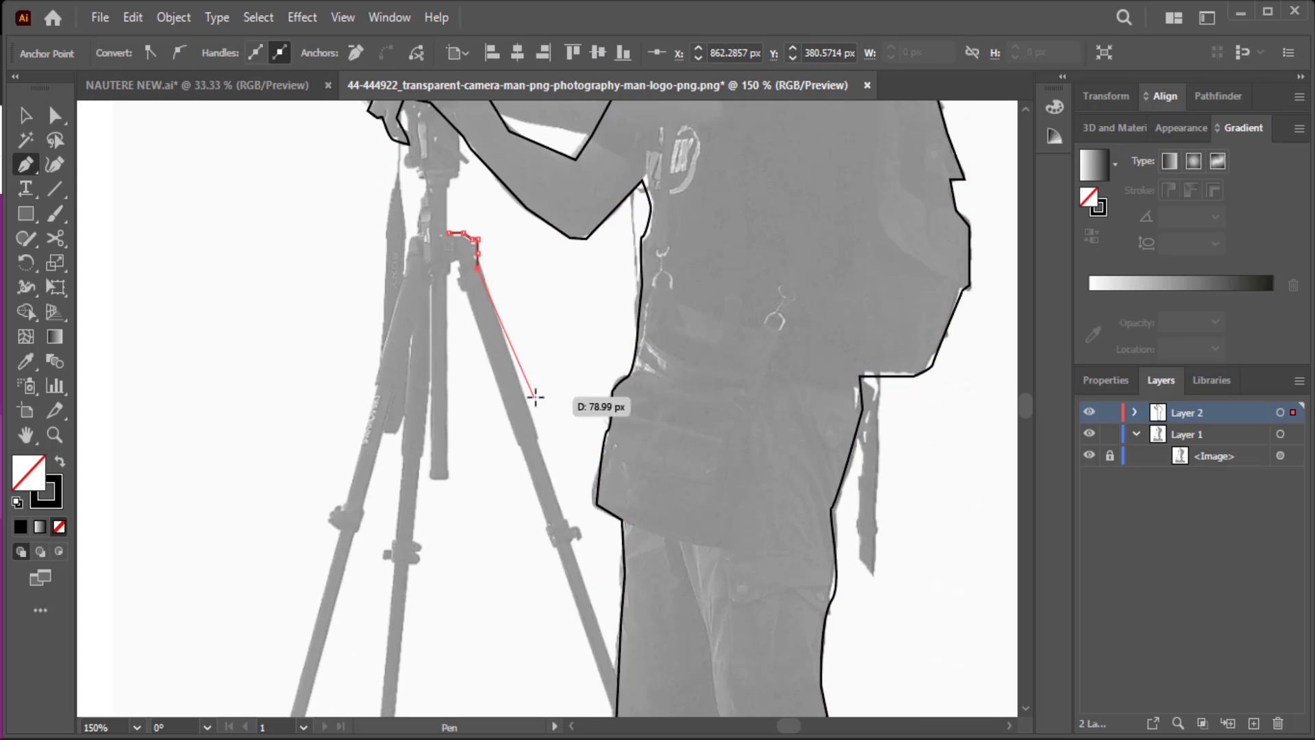
pyautogui.click(541, 441)
pyautogui.click(573, 532)
pyautogui.scroll(-4, 582, 535)
pyautogui.click(628, 584)
pyautogui.click(621, 615)
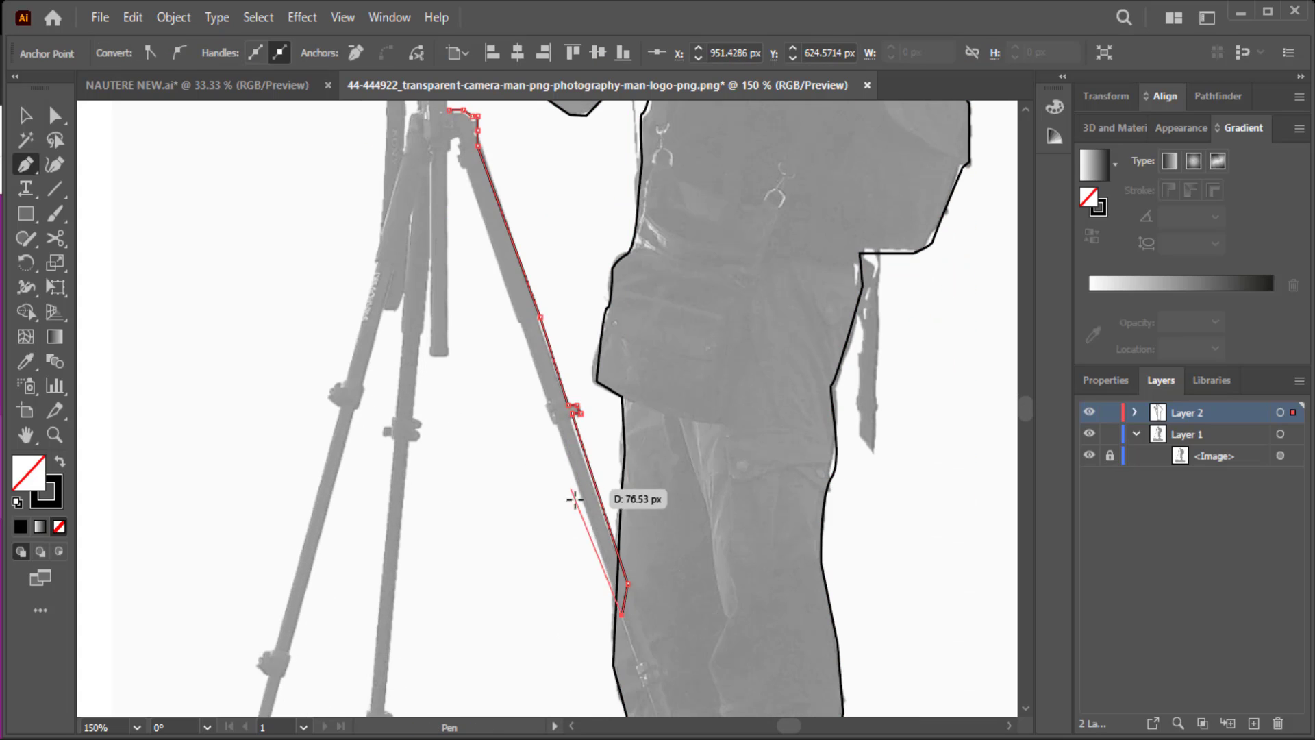
pyautogui.click(555, 418)
pyautogui.scroll(5, 537, 365)
pyautogui.click(458, 312)
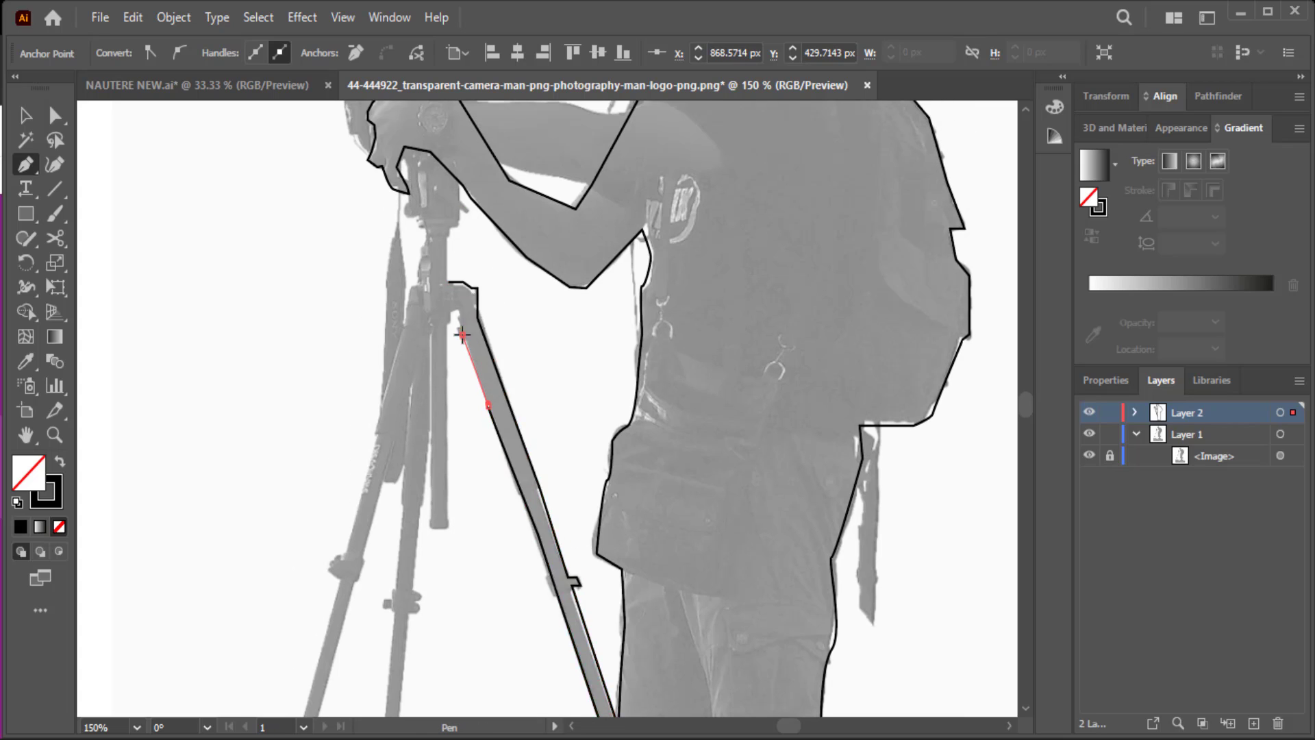
# - Trace the tripod's centre leg down to its foot and back up, including its collars
pyautogui.click(449, 524)
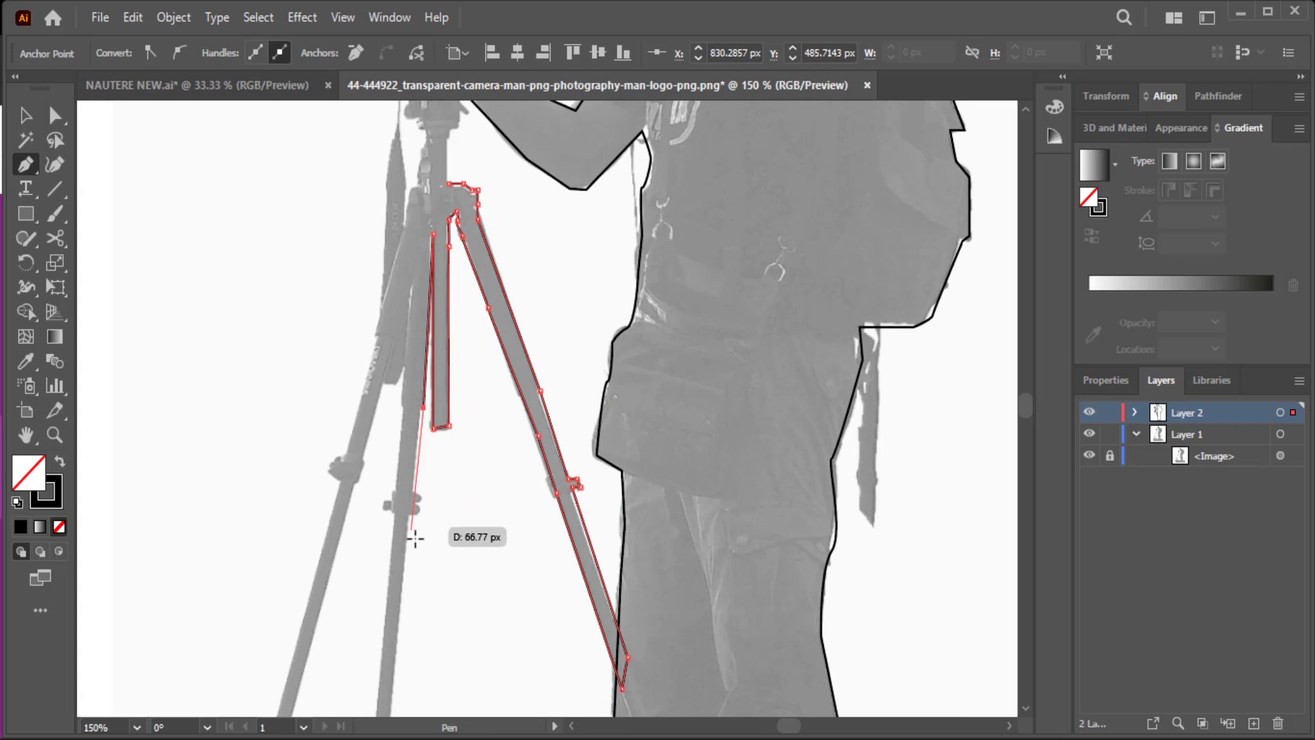
pyautogui.scroll(-3, 414, 537)
pyautogui.click(415, 499)
pyautogui.scroll(-6, 412, 505)
pyautogui.click(385, 591)
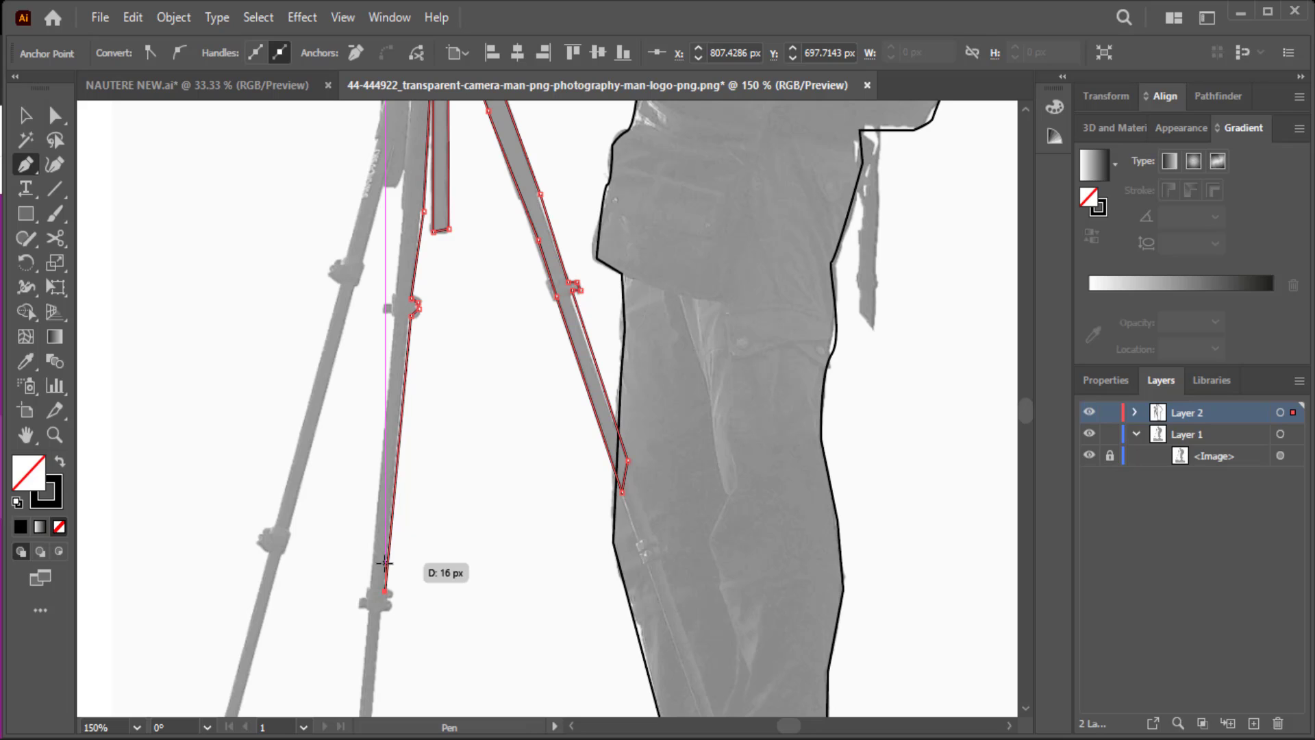
pyautogui.scroll(-2, 385, 565)
pyautogui.click(382, 529)
pyautogui.scroll(-3, 376, 523)
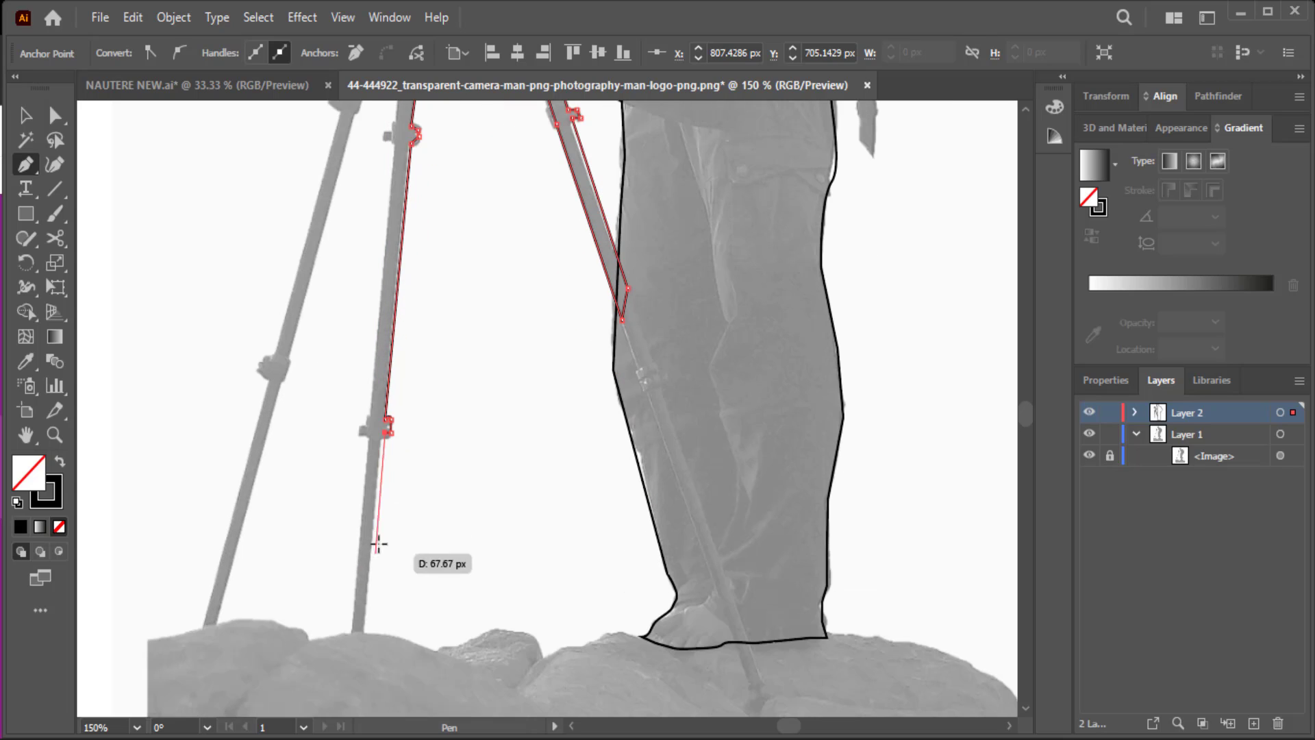
pyautogui.click(362, 639)
pyautogui.click(356, 631)
pyautogui.click(374, 438)
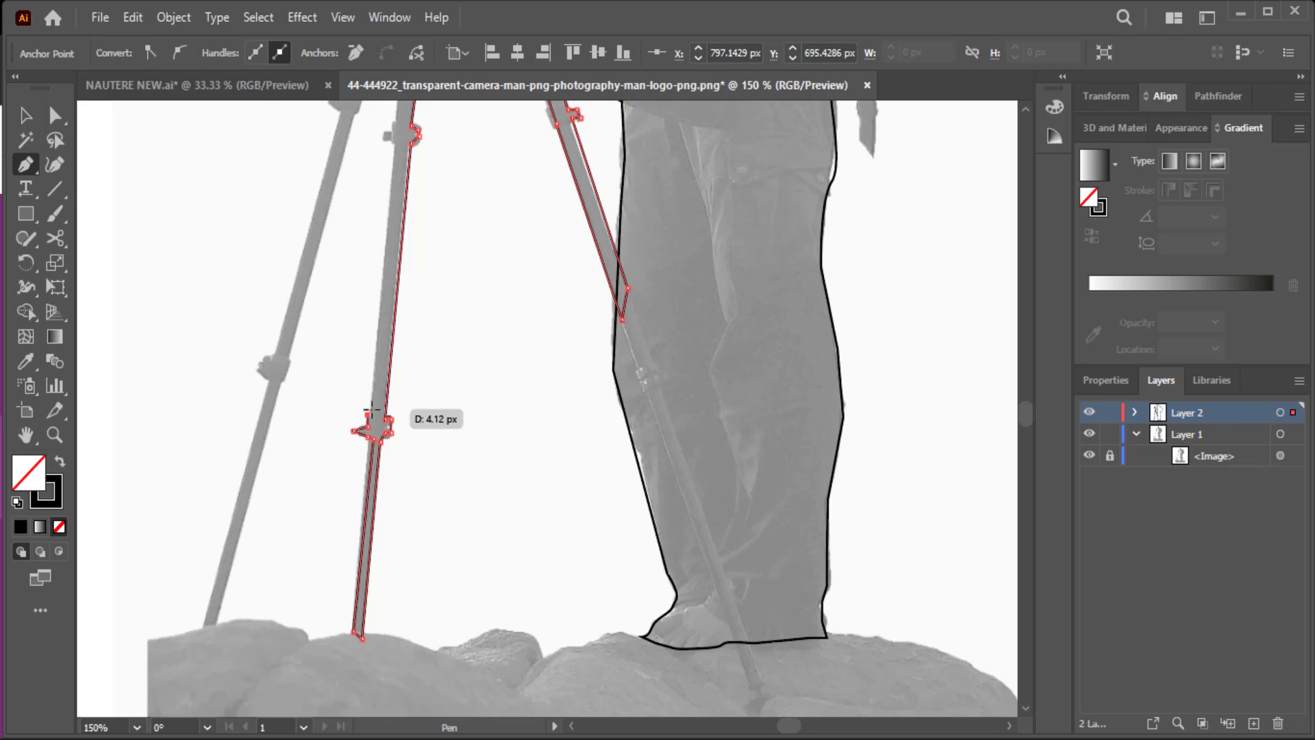
pyautogui.scroll(1, 363, 411)
pyautogui.scroll(2, 368, 390)
pyautogui.click(394, 357)
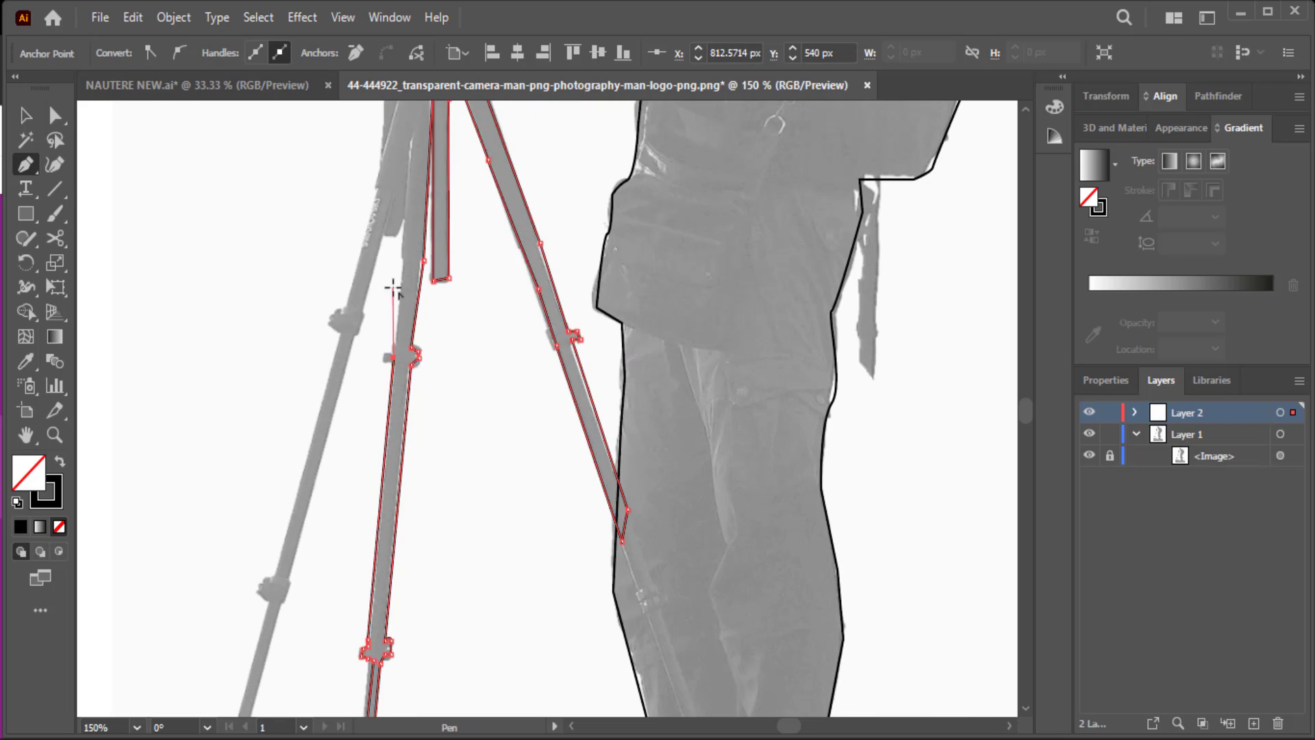
pyautogui.scroll(1, 390, 354)
pyautogui.click(413, 205)
pyautogui.scroll(-1, 404, 329)
pyautogui.click(398, 262)
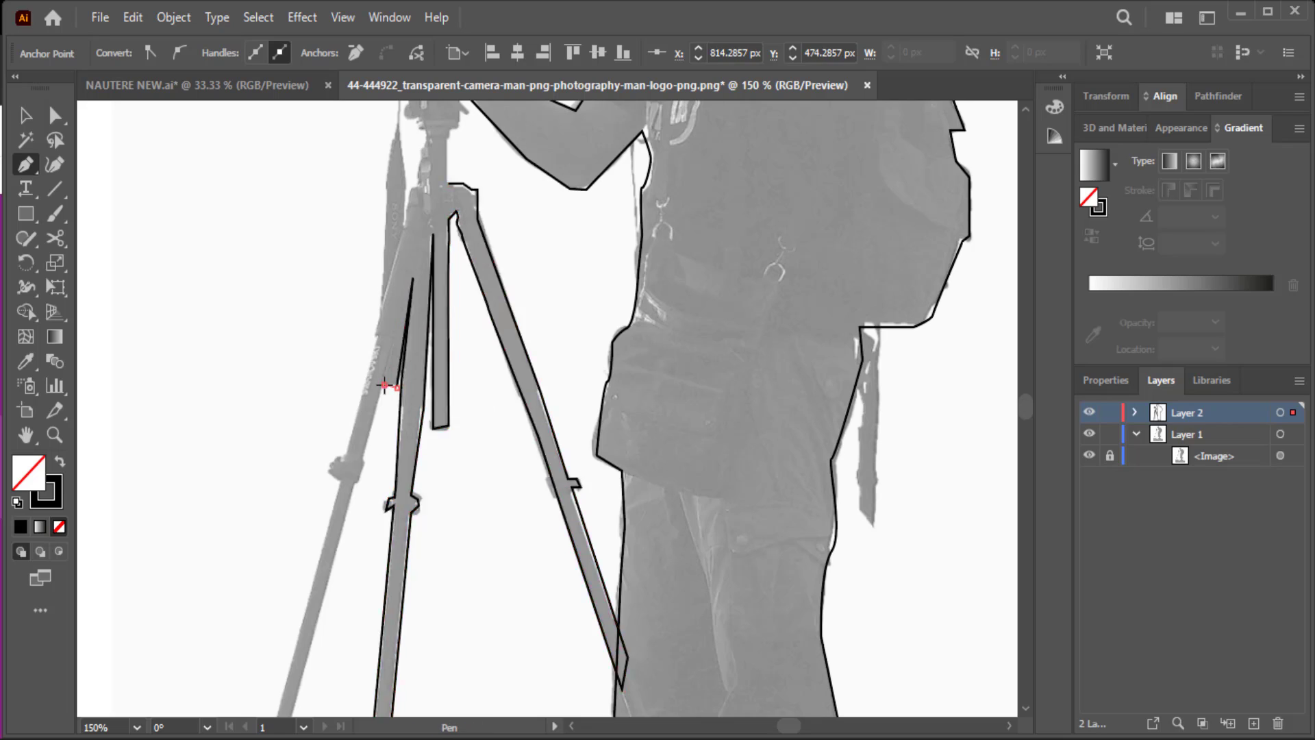
# - Trace the left tripod leg, its foot and collars, up to the tripod head
pyautogui.click(361, 356)
pyautogui.scroll(-4, 305, 507)
pyautogui.click(282, 313)
pyautogui.click(213, 571)
pyautogui.click(204, 552)
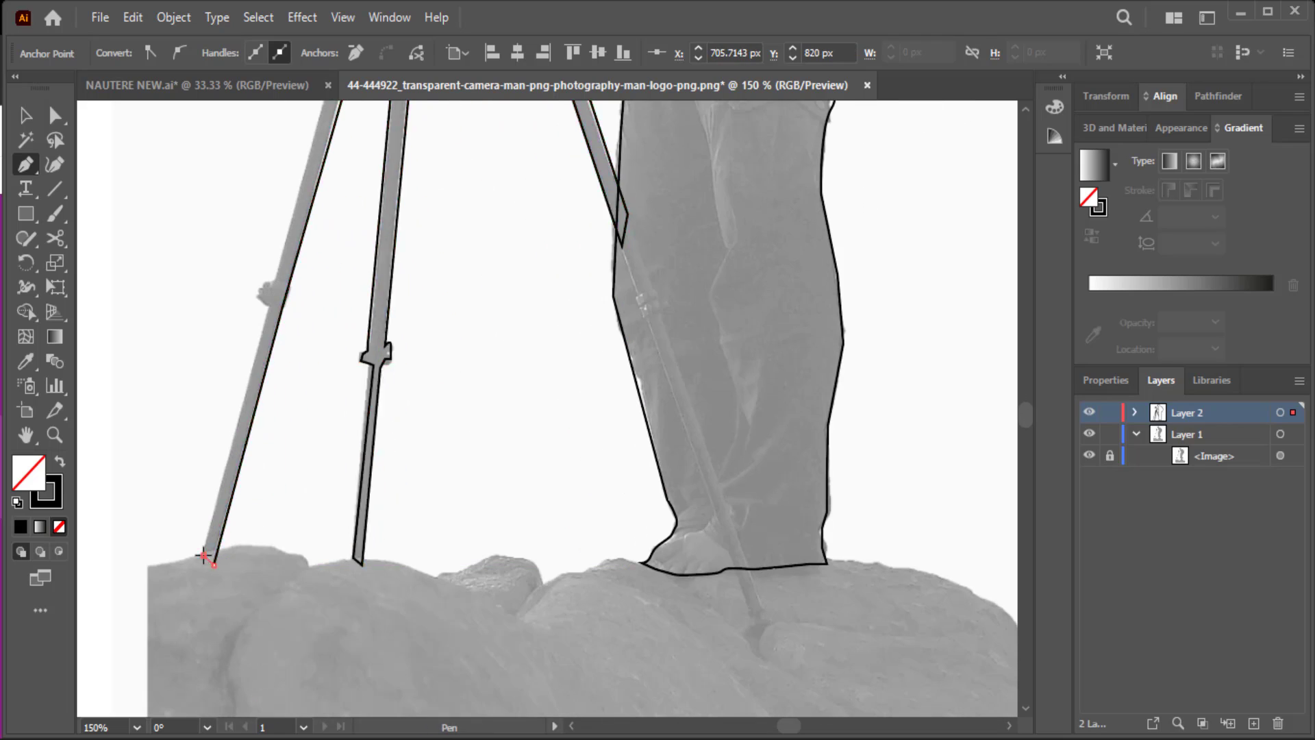
pyautogui.scroll(2, 254, 479)
pyautogui.click(255, 435)
pyautogui.scroll(2, 274, 411)
pyautogui.scroll(2, 308, 424)
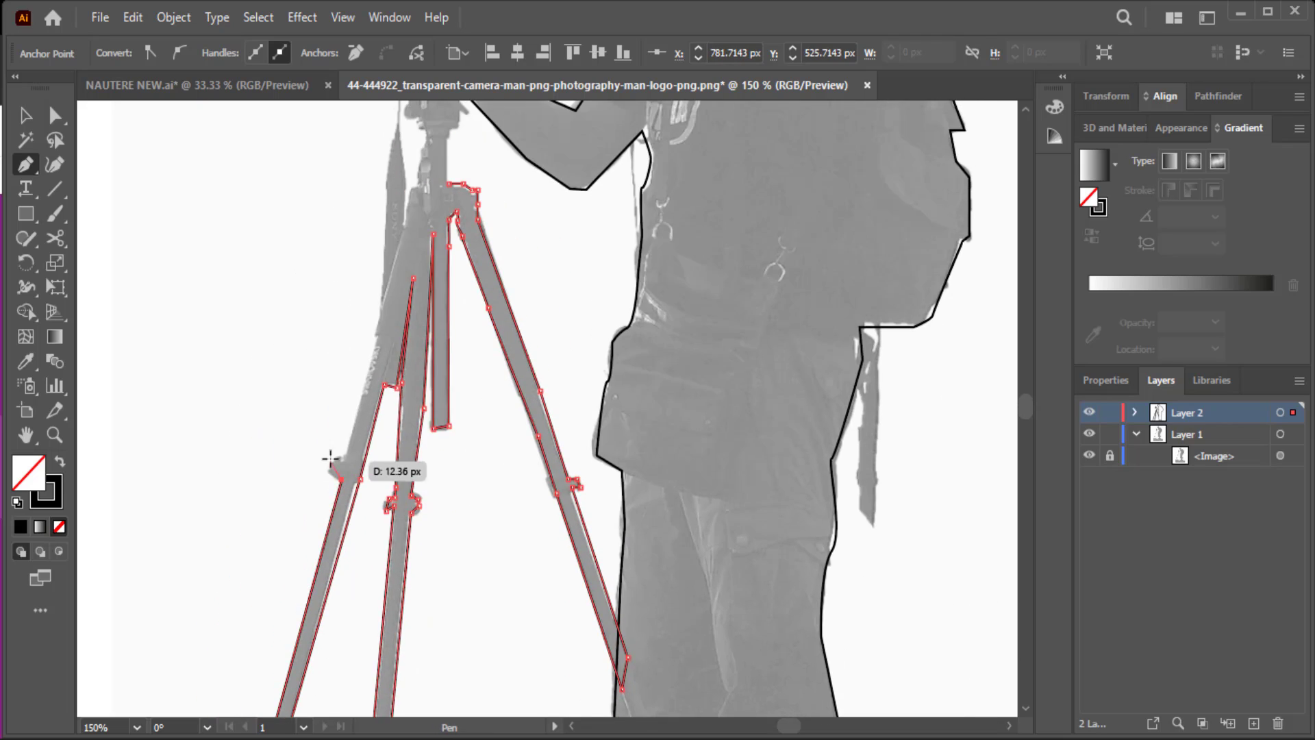
pyautogui.click(334, 460)
pyautogui.scroll(1, 342, 438)
pyautogui.scroll(1, 349, 415)
pyautogui.scroll(1, 383, 384)
pyautogui.click(410, 419)
pyautogui.click(416, 393)
pyautogui.click(428, 370)
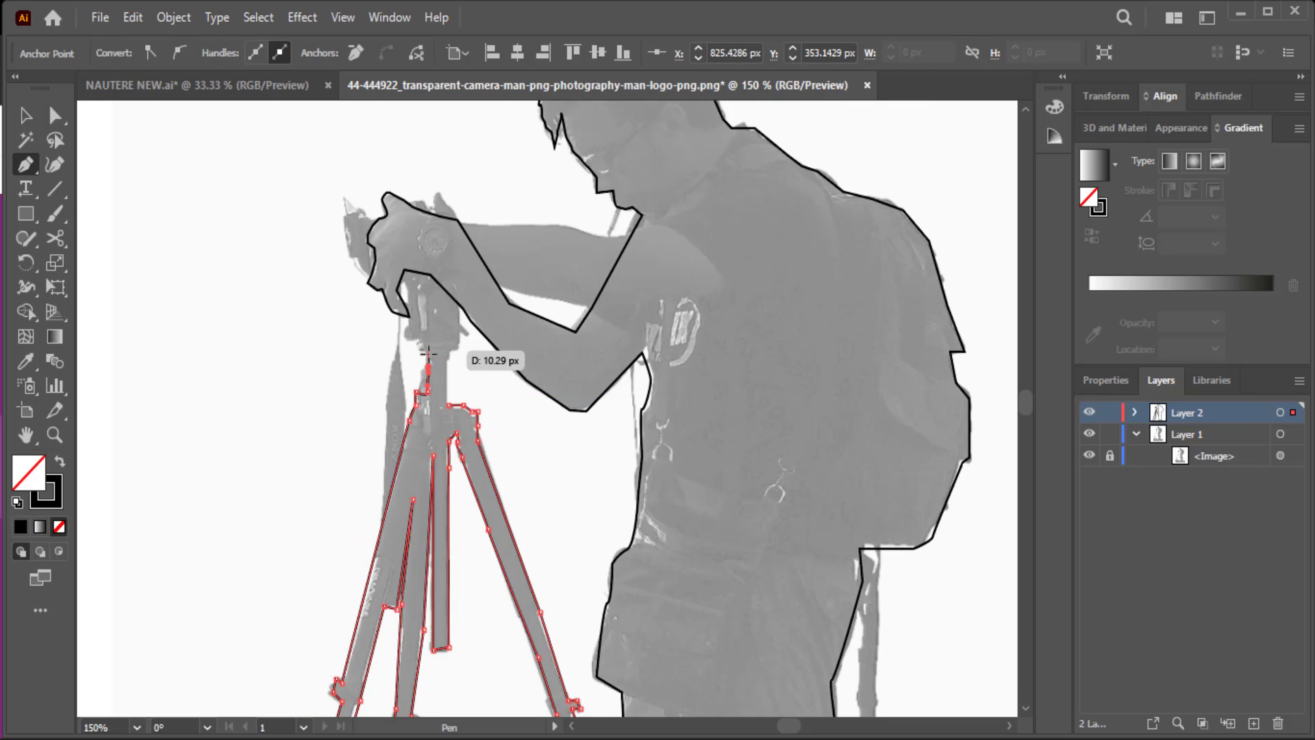
# - Outline the camera, the hand and the outstretched arm to the shoulder, back to the tripod head
pyautogui.click(409, 334)
pyautogui.click(415, 301)
pyautogui.click(374, 283)
pyautogui.click(359, 260)
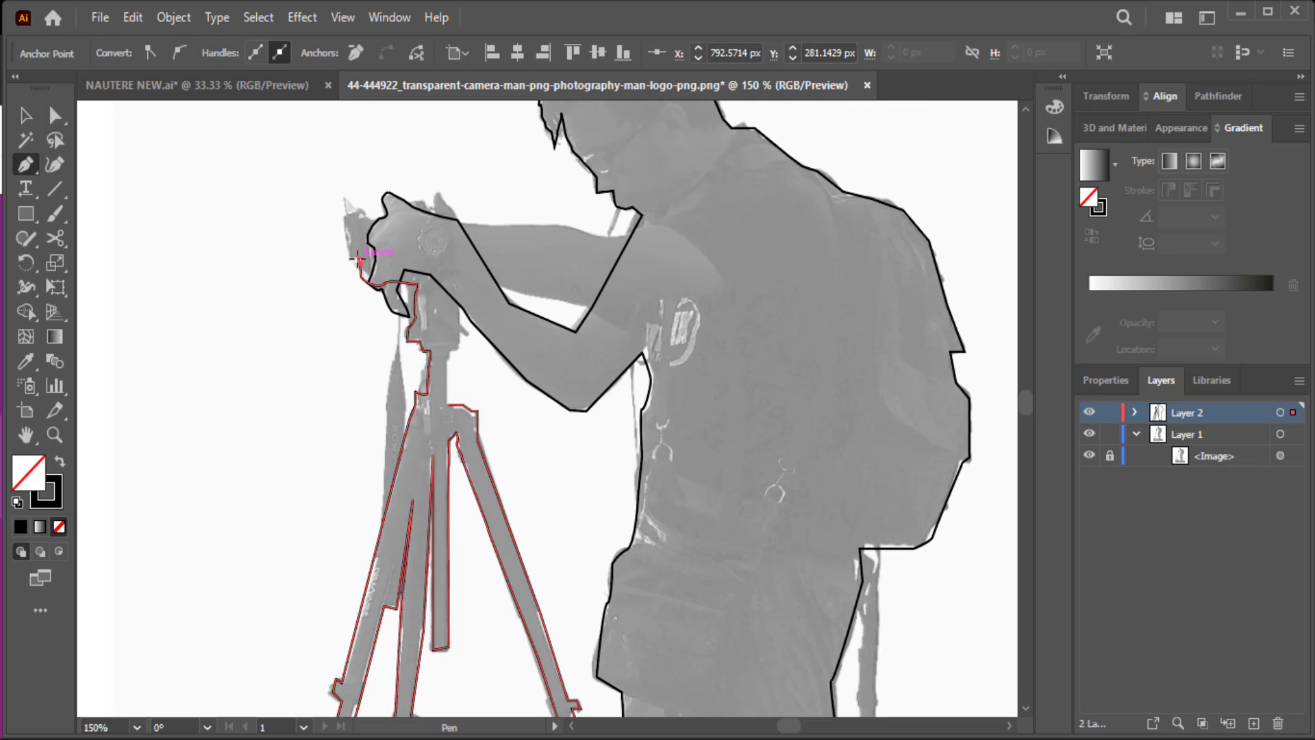
pyautogui.click(369, 218)
pyautogui.click(413, 207)
pyautogui.click(498, 224)
pyautogui.click(547, 224)
pyautogui.click(597, 232)
pyautogui.click(662, 253)
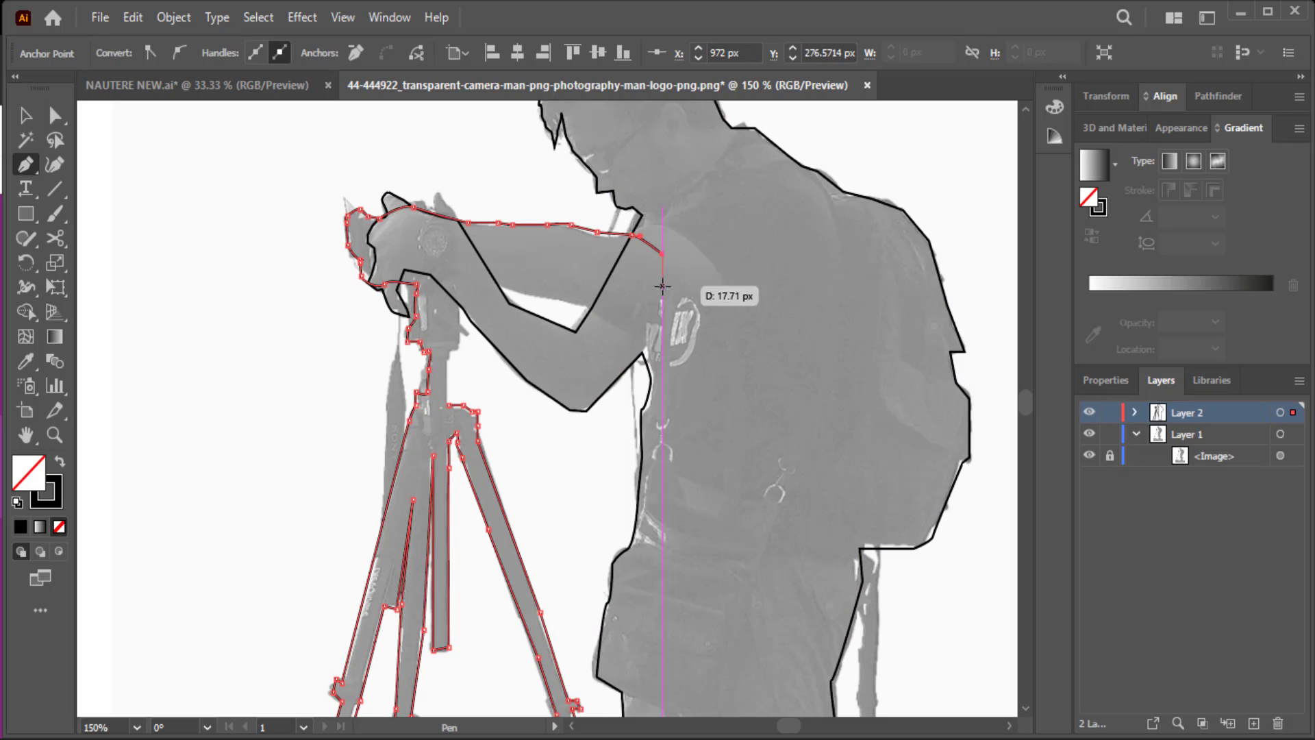
pyautogui.click(657, 307)
pyautogui.click(644, 325)
pyautogui.click(592, 308)
pyautogui.click(497, 283)
pyautogui.click(456, 302)
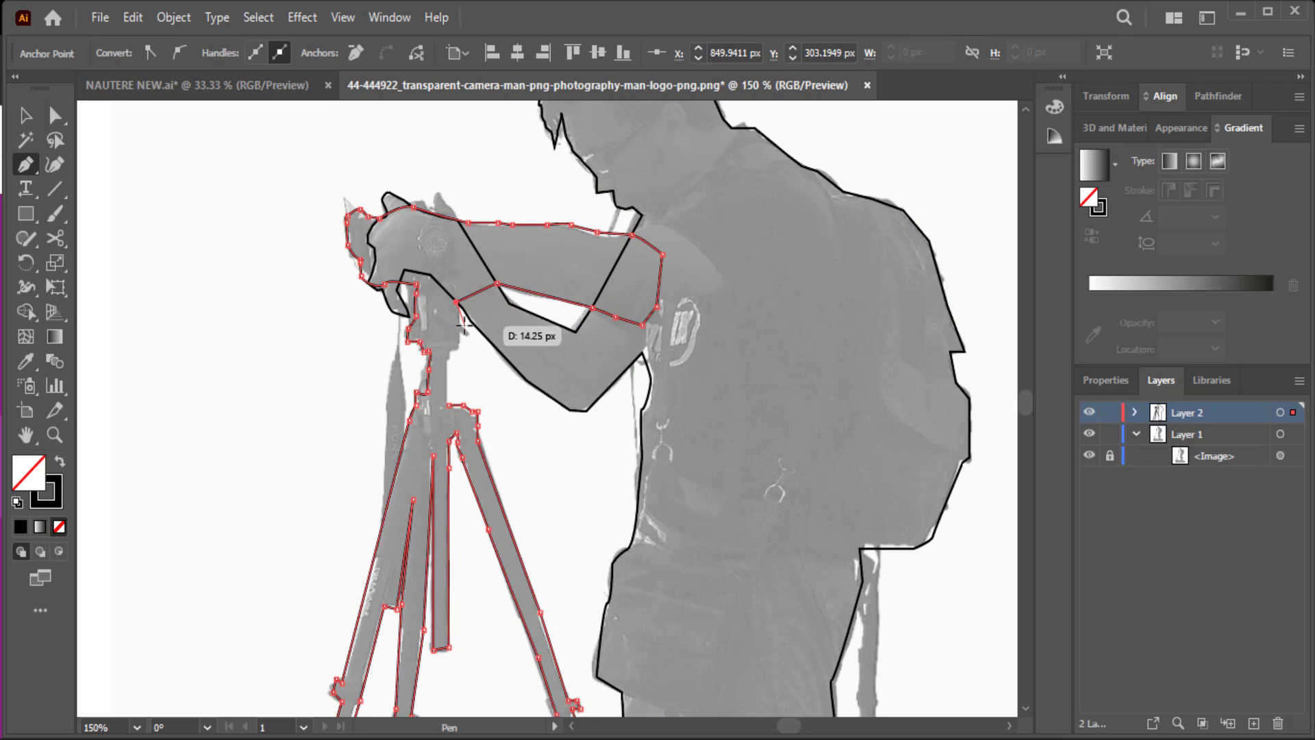
pyautogui.click(466, 333)
# - Hide the reference photo and add a small black ellipse as the camera lens
pyautogui.scroll(3, 351, 370)
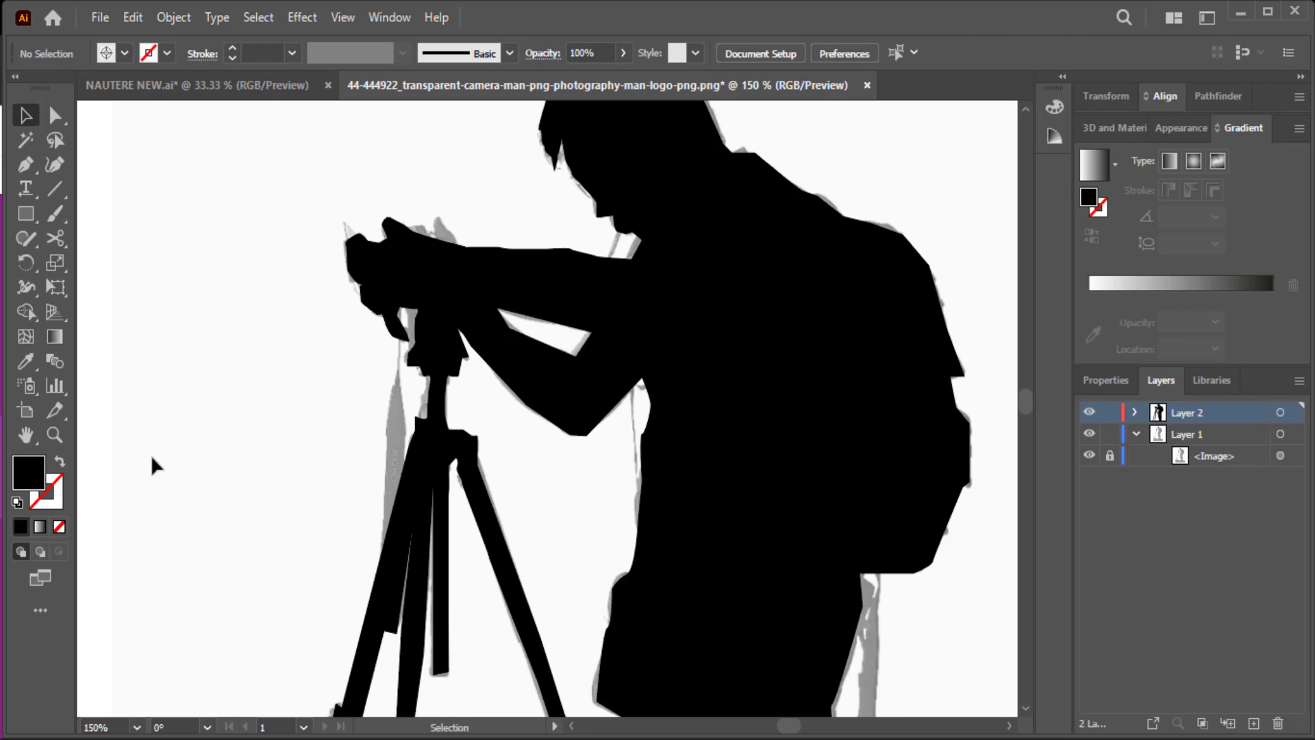
pyautogui.click(1089, 456)
pyautogui.hotkey('ctrl', '-')
pyautogui.hotkey('ctrl', '-')
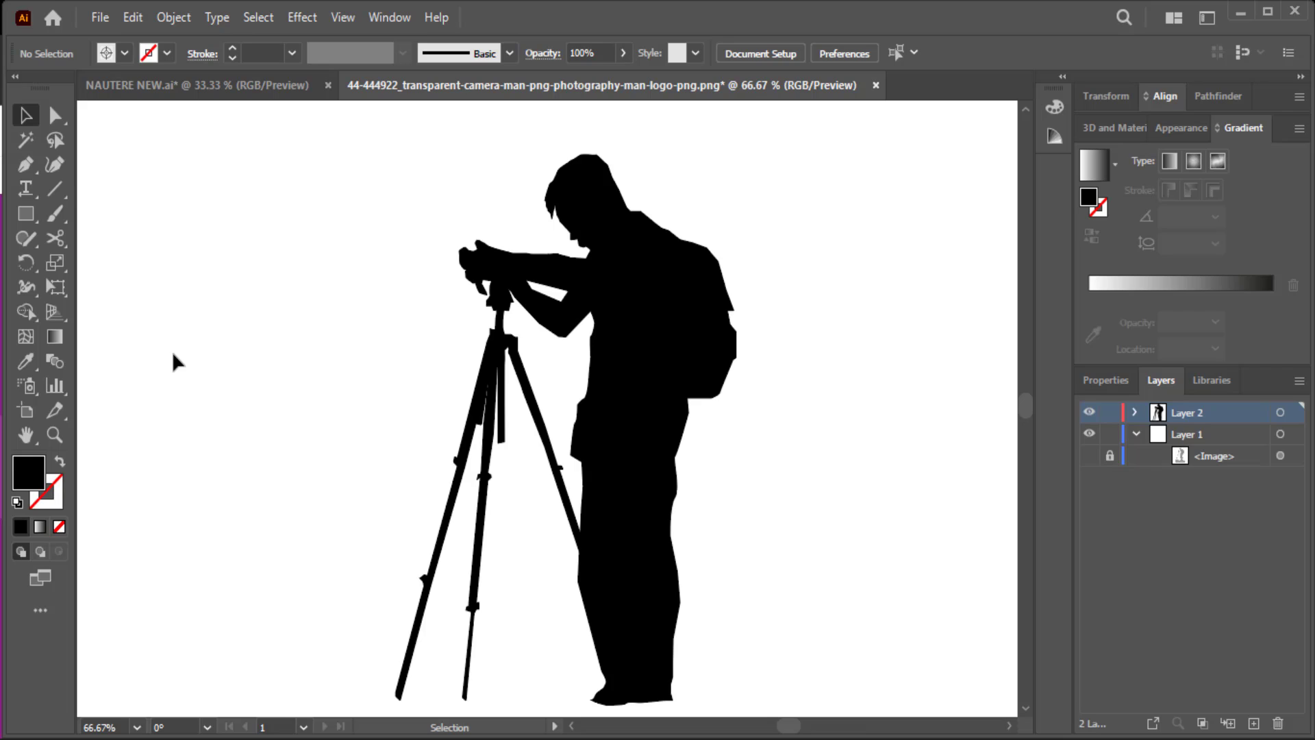
pyautogui.moveTo(26, 213); pyautogui.dragTo(88, 261)
pyautogui.moveTo(215, 288)
pyautogui.mouseDown()
pyautogui.moveTo(233, 323)
pyautogui.moveTo(469, 267)
pyautogui.mouseUp()
pyautogui.click(382, 324)
# - Copy the whole silhouette and return to the NAUTERE NEW.ai landscape document
pyautogui.hotkey('ctrl', 'a')
pyautogui.click(132, 18)
pyautogui.click(171, 110)
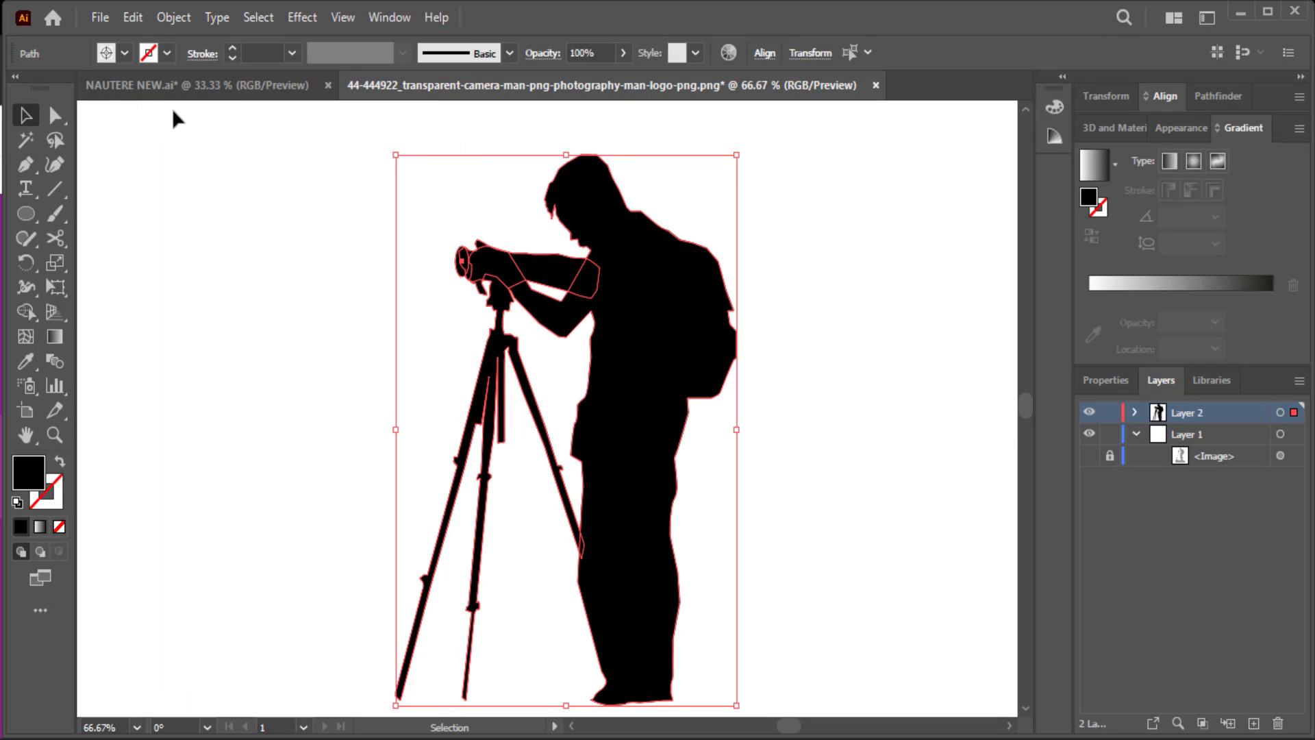
pyautogui.click(260, 85)
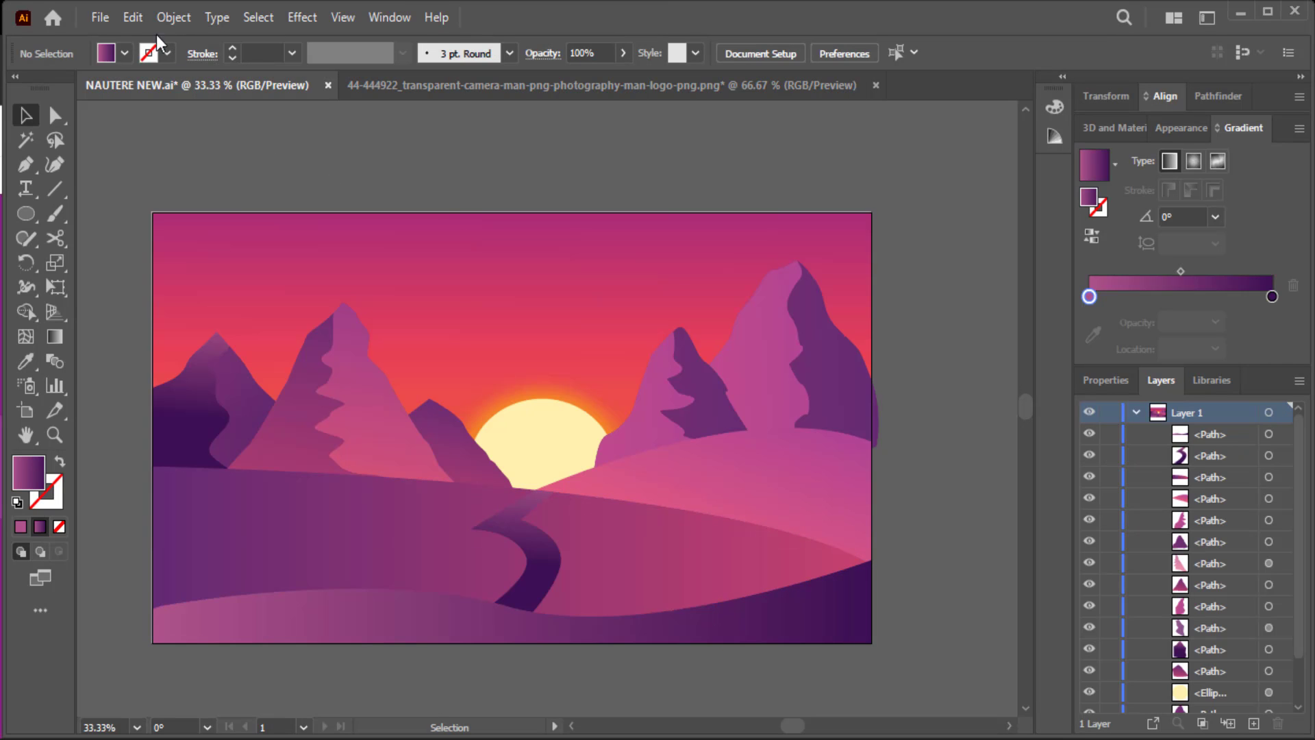
# - Paste the photographer silhouette into the landscape and position it on the hill
pyautogui.click(132, 17)
pyautogui.click(167, 140)
pyautogui.moveTo(683, 462)
pyautogui.mouseDown()
pyautogui.moveTo(819, 517)
pyautogui.moveTo(808, 508)
pyautogui.mouseUp()
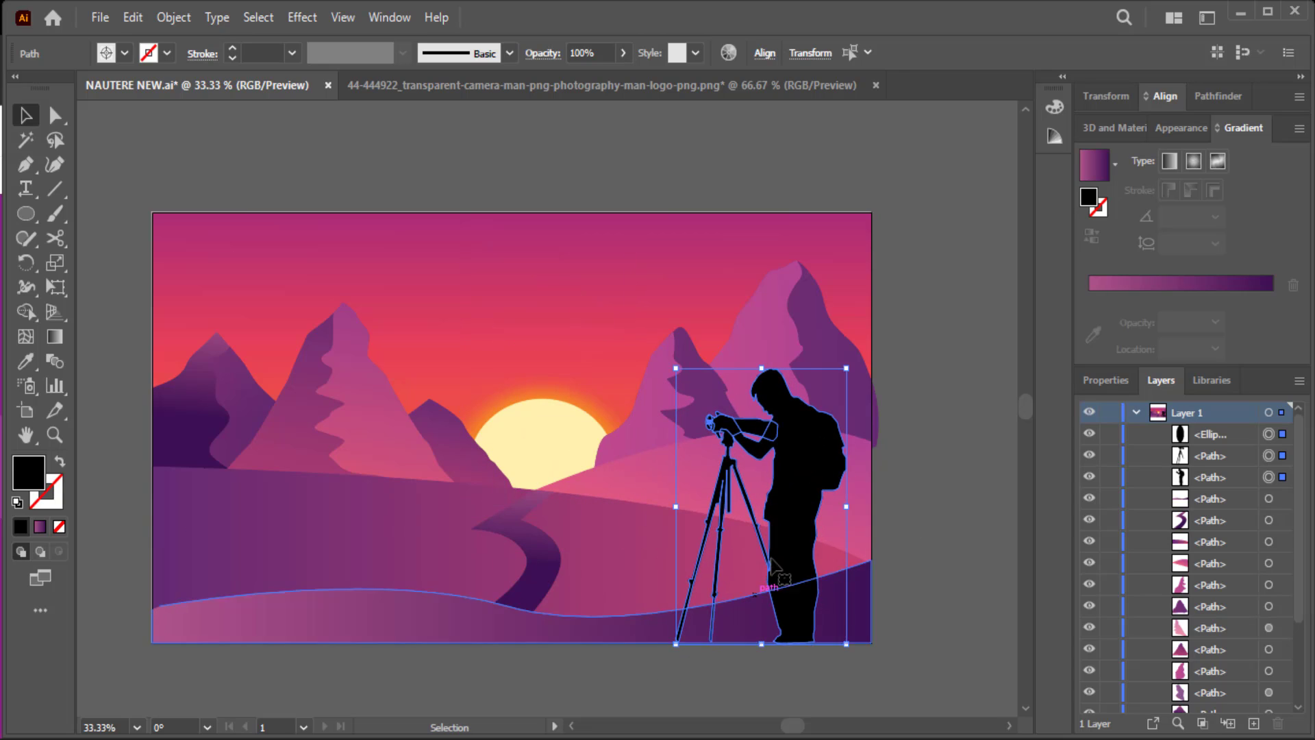
# - Darken the bottom ground hill by setting its left gradient stop to black and redrawing the gradient
pyautogui.click(562, 655)
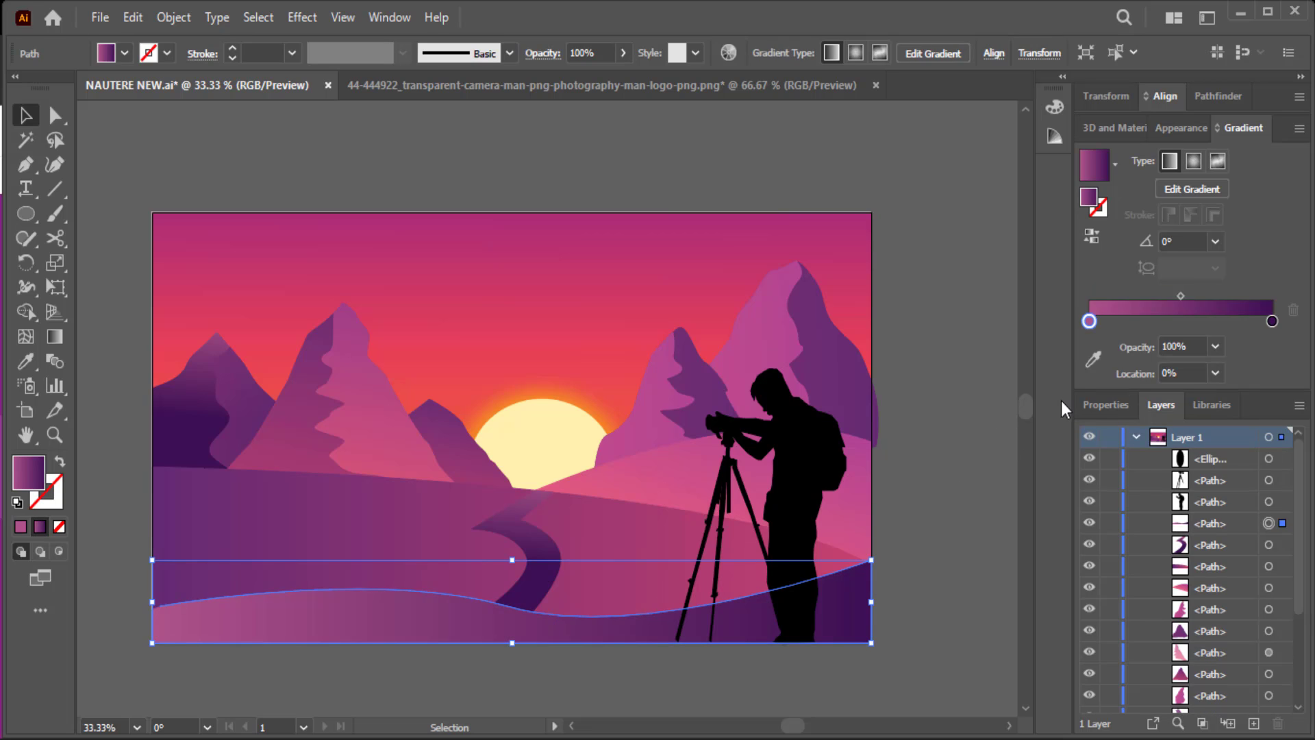
pyautogui.doubleClick(1088, 322)
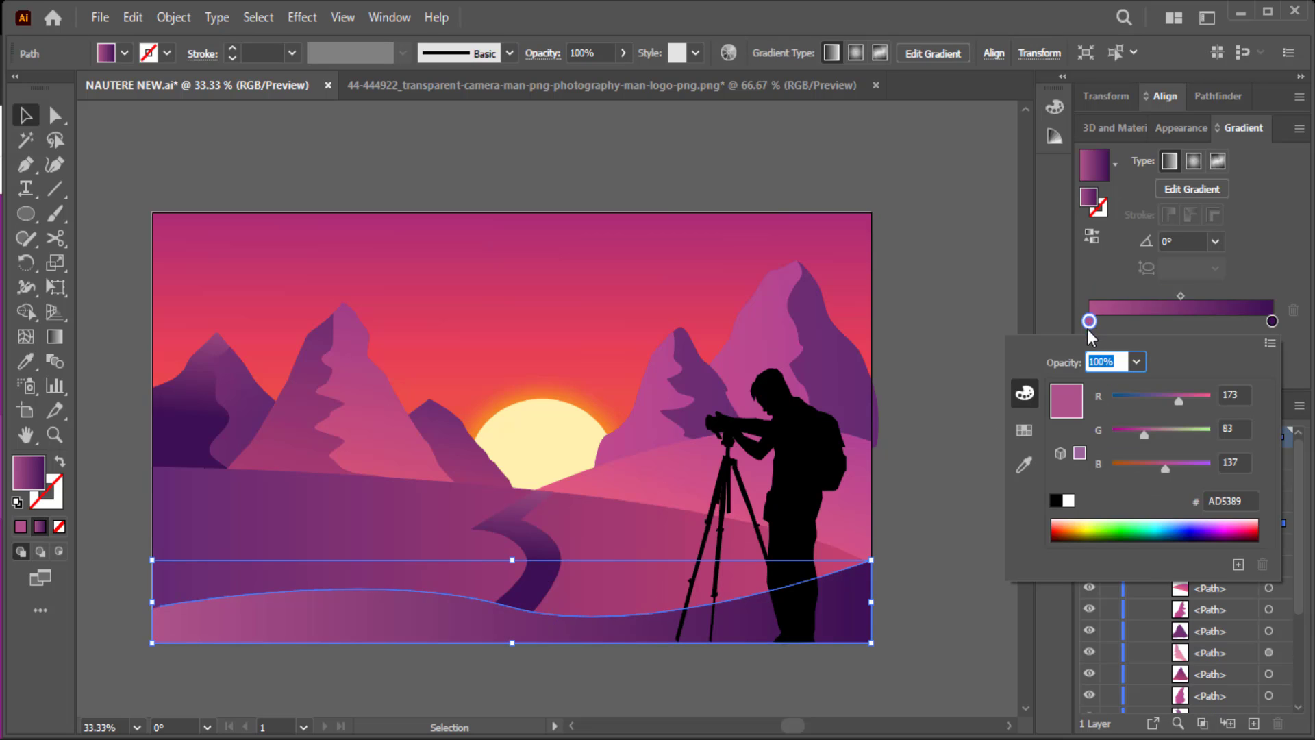
pyautogui.click(1055, 501)
pyautogui.click(954, 480)
pyautogui.click(54, 336)
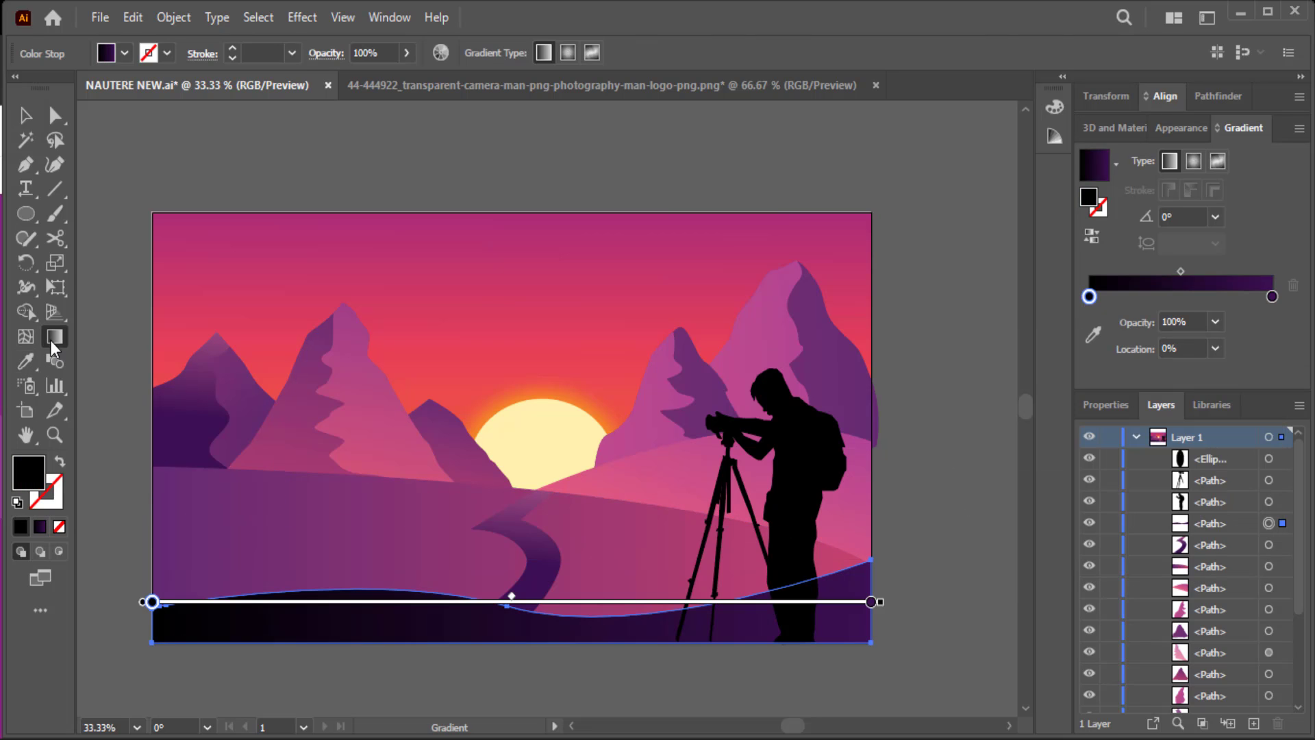
pyautogui.moveTo(181, 638)
pyautogui.mouseDown()
pyautogui.moveTo(882, 612)
pyautogui.moveTo(202, 607)
pyautogui.mouseUp()
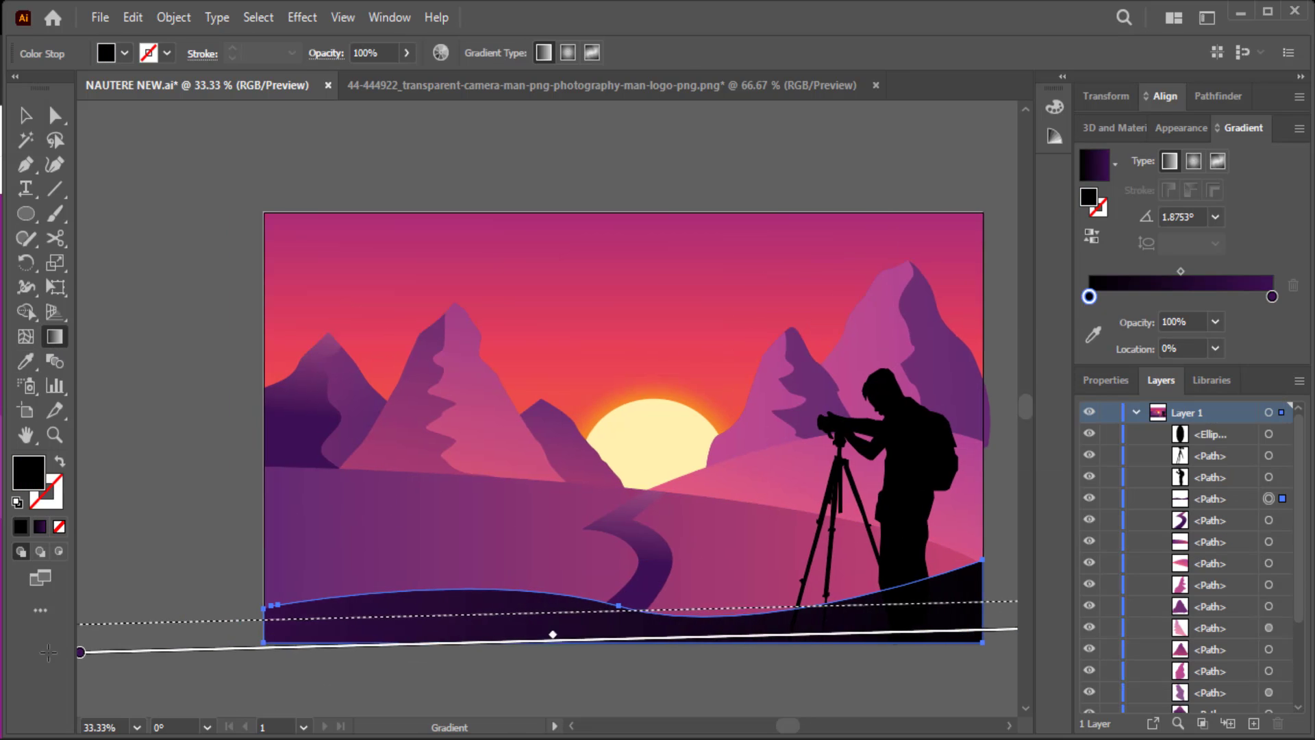
# - Move the photographer silhouette slightly up and to the left
pyautogui.click(27, 116)
pyautogui.click(133, 215)
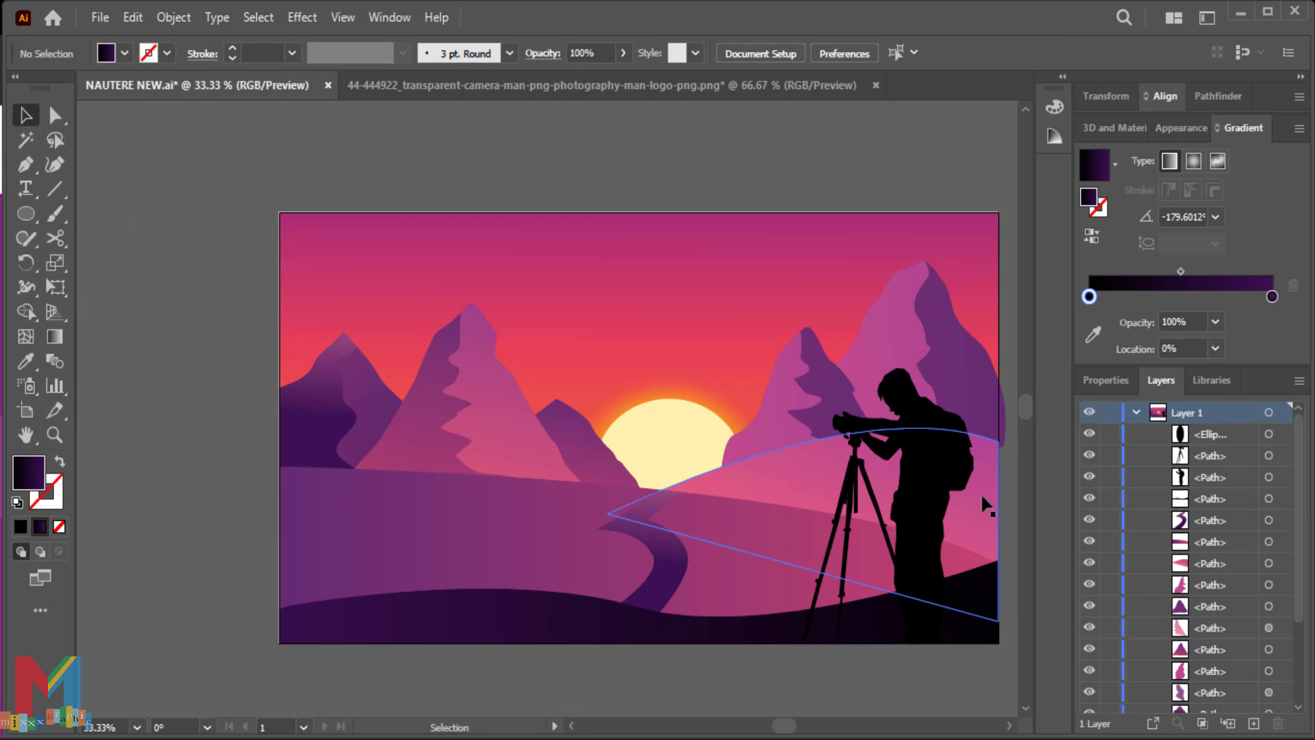
pyautogui.click(925, 512)
pyautogui.moveTo(924, 512); pyautogui.dragTo(909, 526)
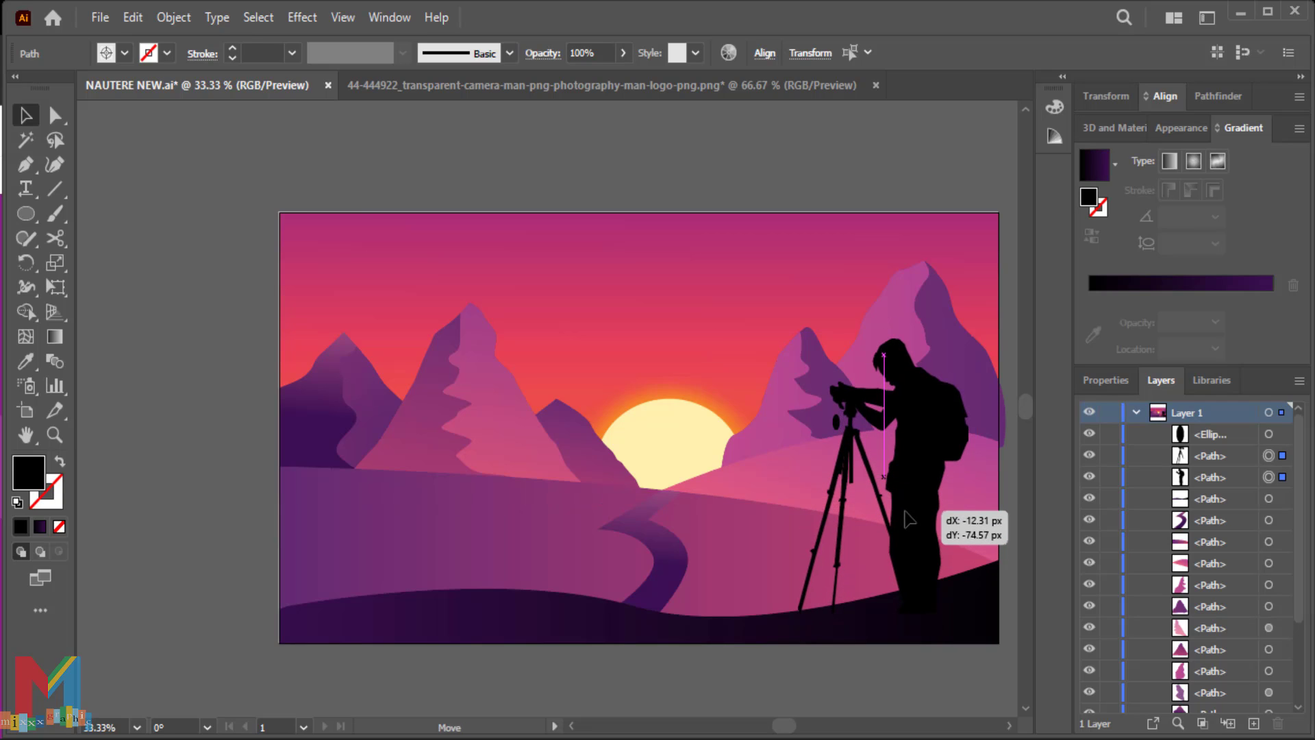
# - Shift the photographer and tripod further left on the hill, then close the camera-man PNG document
pyautogui.moveTo(909, 526); pyautogui.dragTo(910, 526)
pyautogui.hscroll(3, 137, 486)
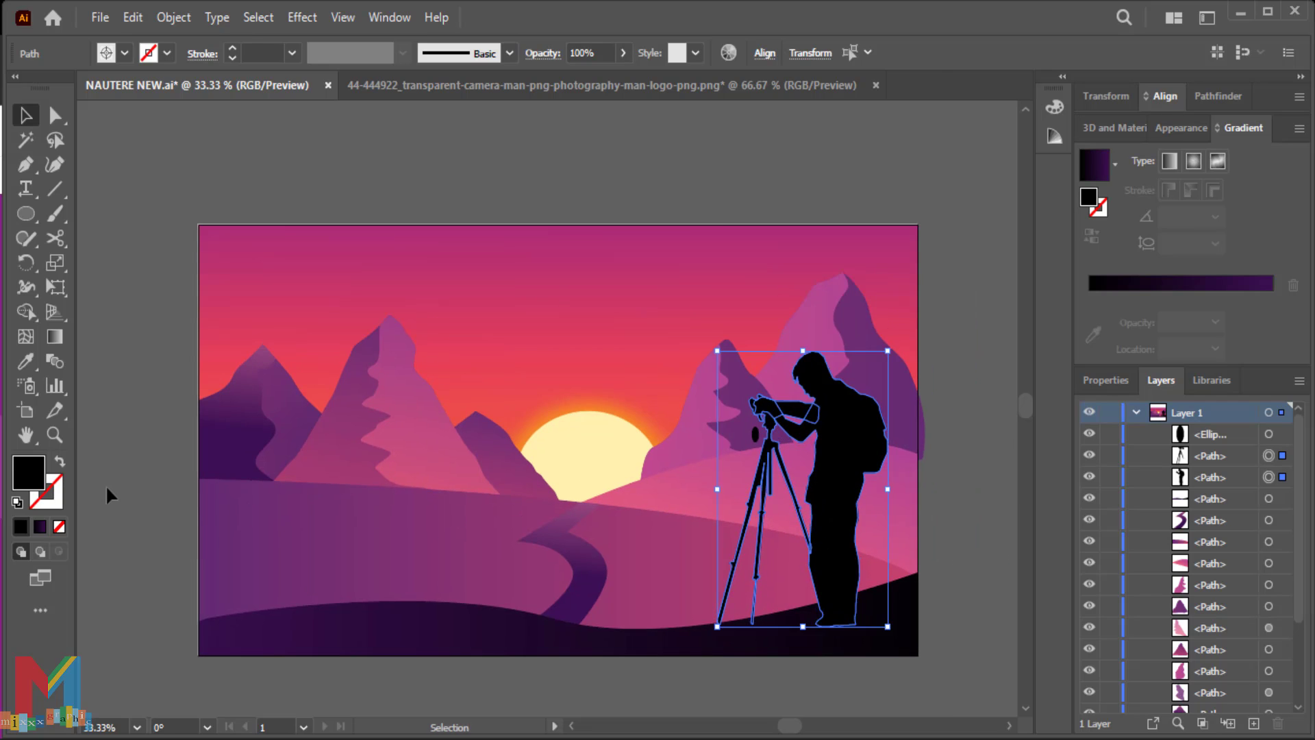
pyautogui.click(105, 484)
pyautogui.moveTo(853, 565); pyautogui.dragTo(740, 515)
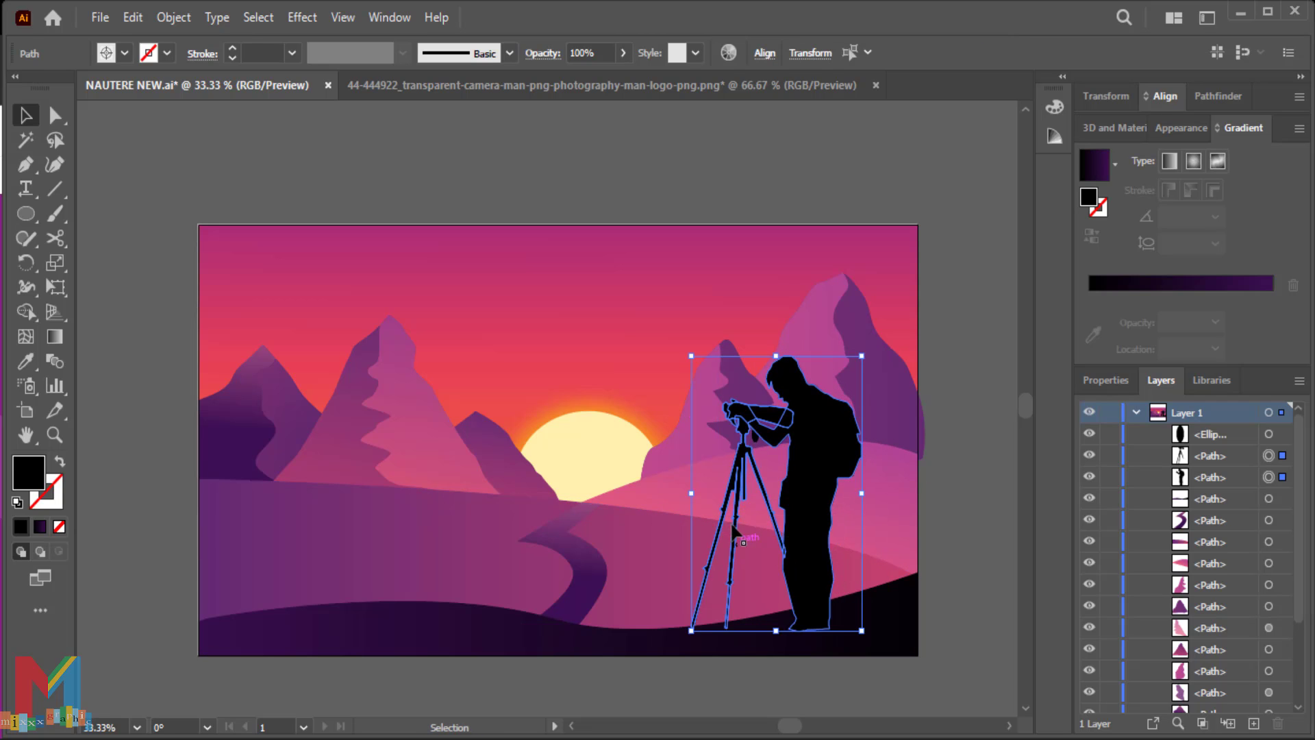
pyautogui.click(294, 598)
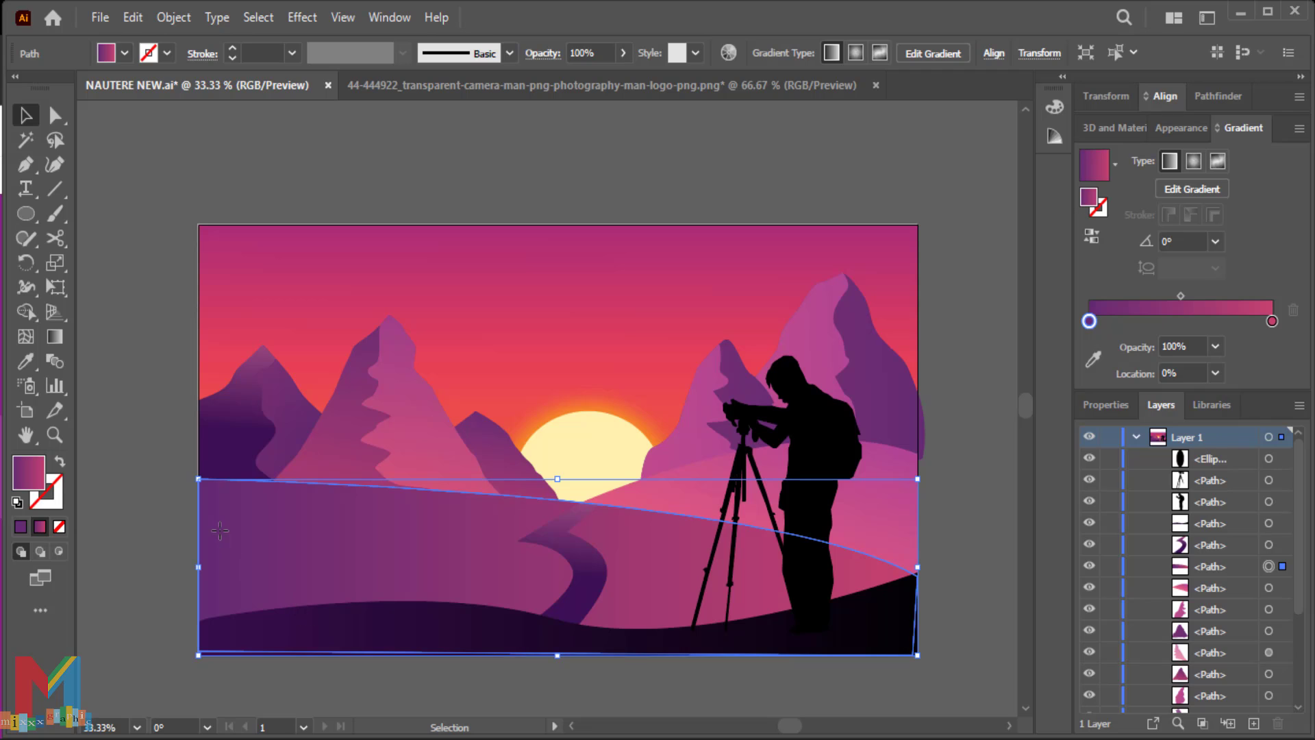
pyautogui.click(144, 456)
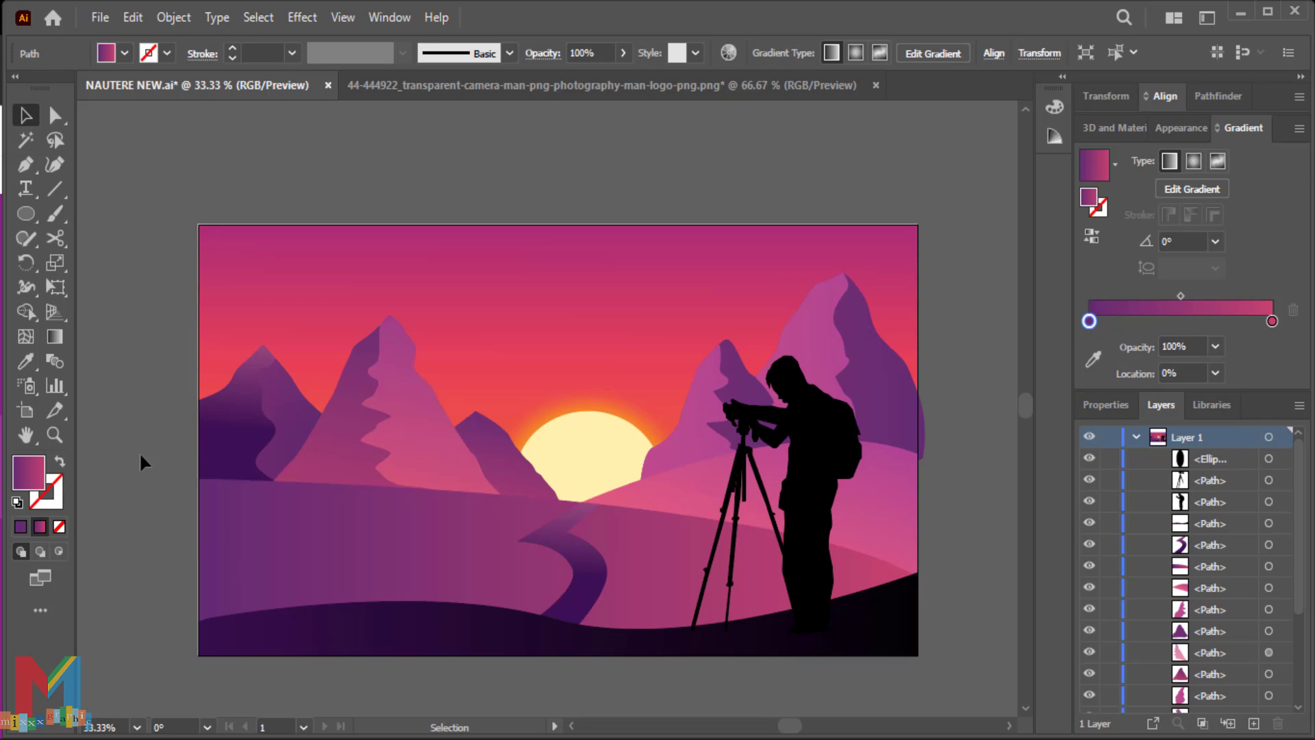
# - Open the tree image pngwing.com (5).png from the New folder
pyautogui.click(100, 17)
pyautogui.click(113, 82)
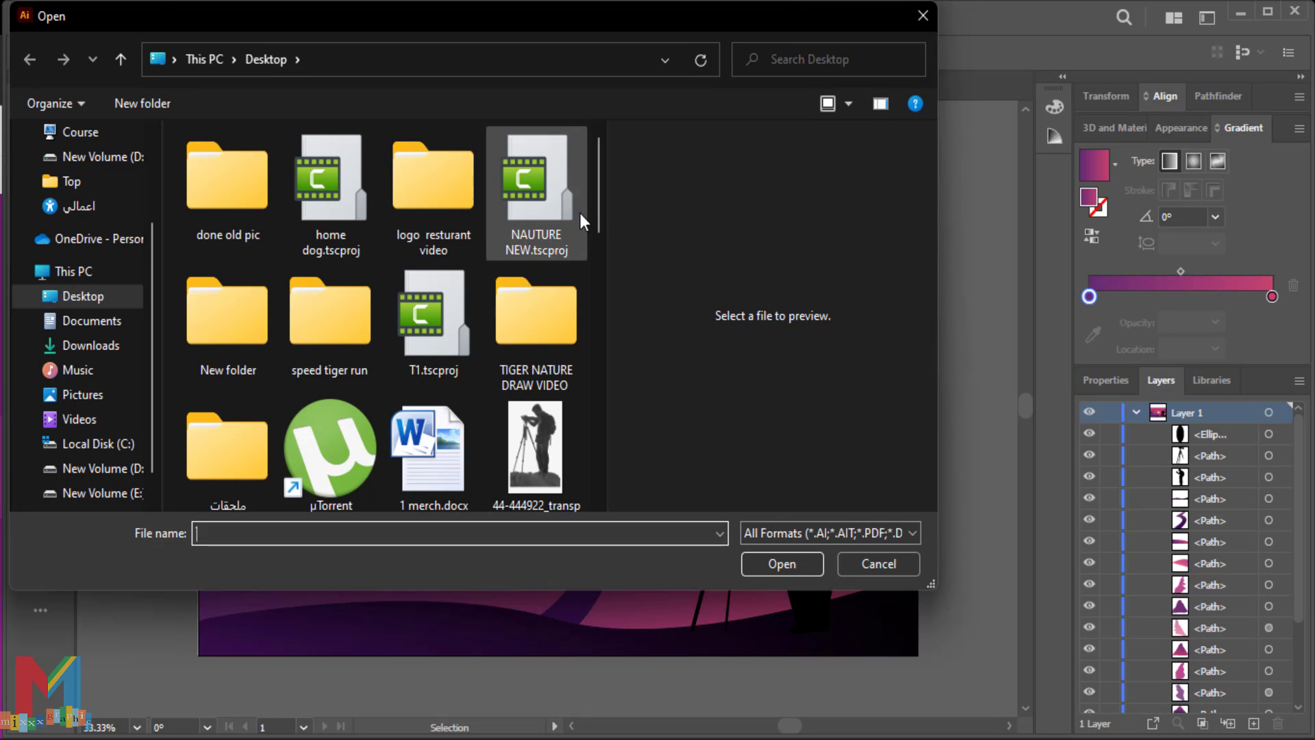
pyautogui.doubleClick(227, 363)
pyautogui.doubleClick(250, 203)
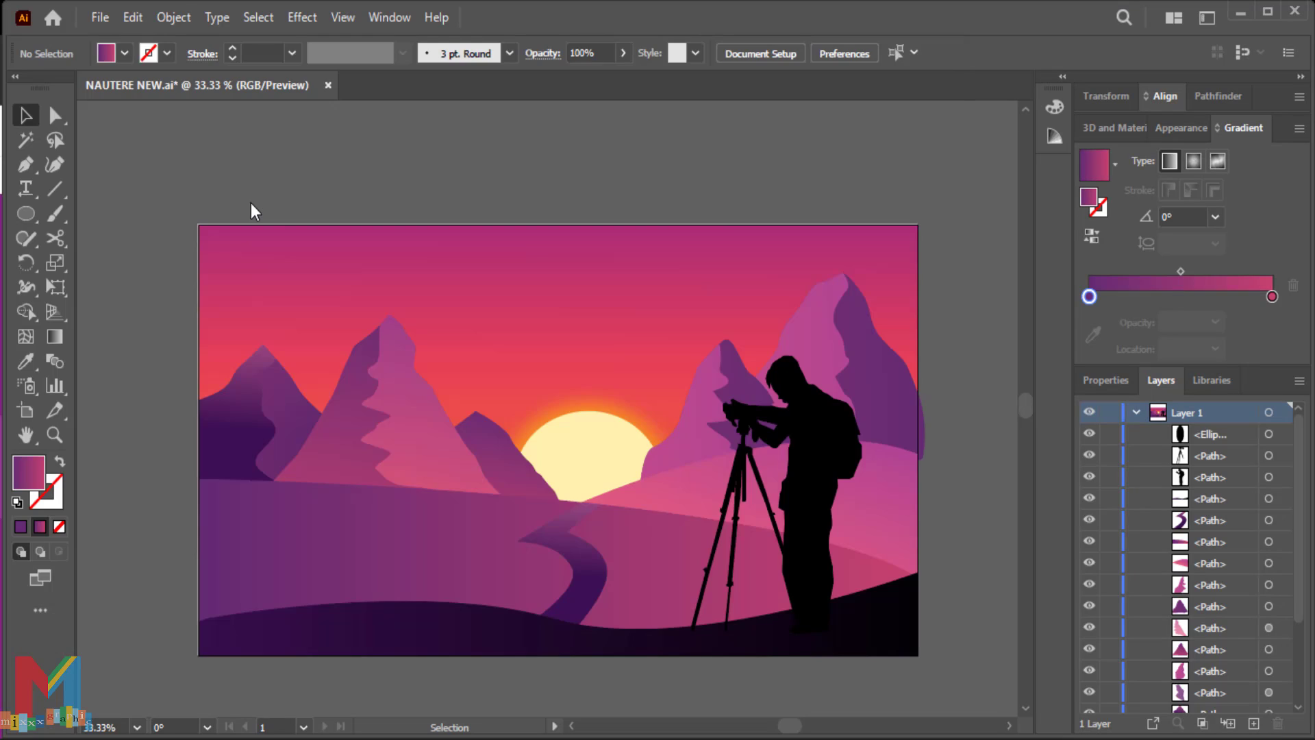
# - Zoom out and scale the tree down to fit inside the artboard
pyautogui.hotkey('ctrl', '-')
pyautogui.hotkey('ctrl', '-')
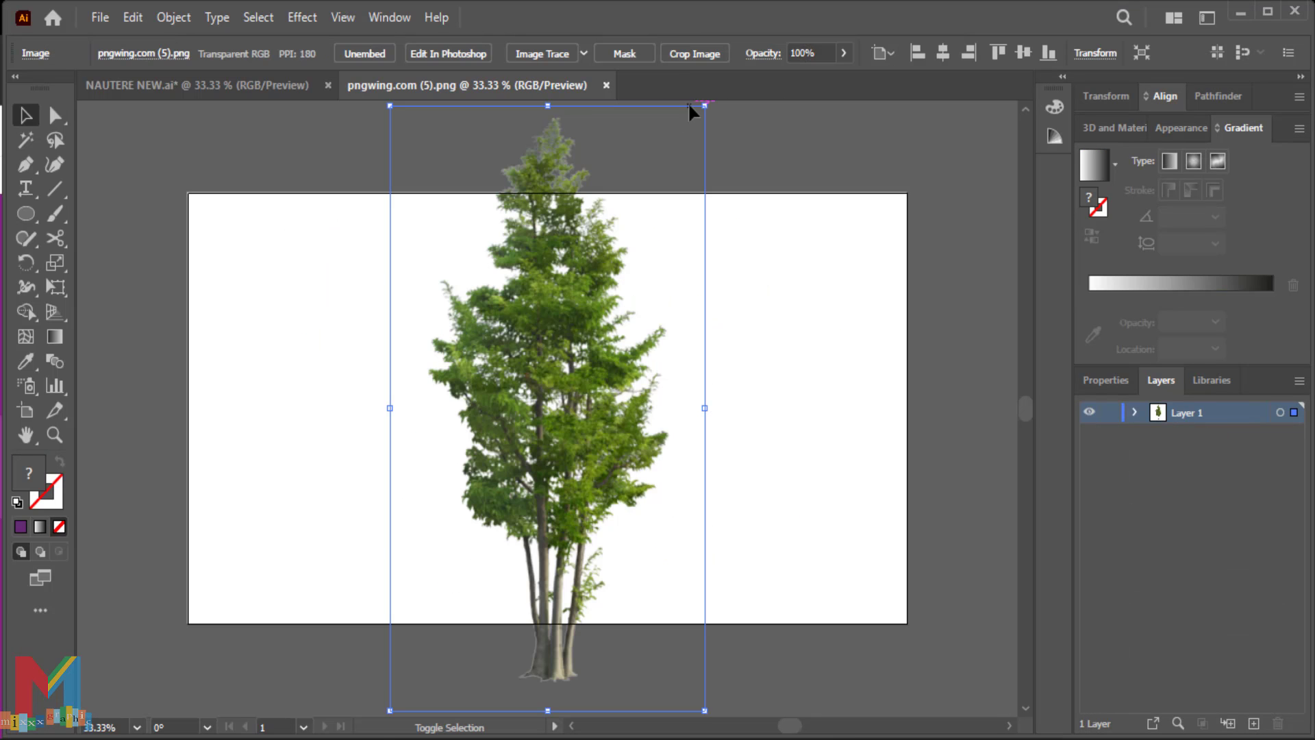
pyautogui.moveTo(704, 105); pyautogui.dragTo(558, 385)
pyautogui.moveTo(495, 432); pyautogui.dragTo(569, 317)
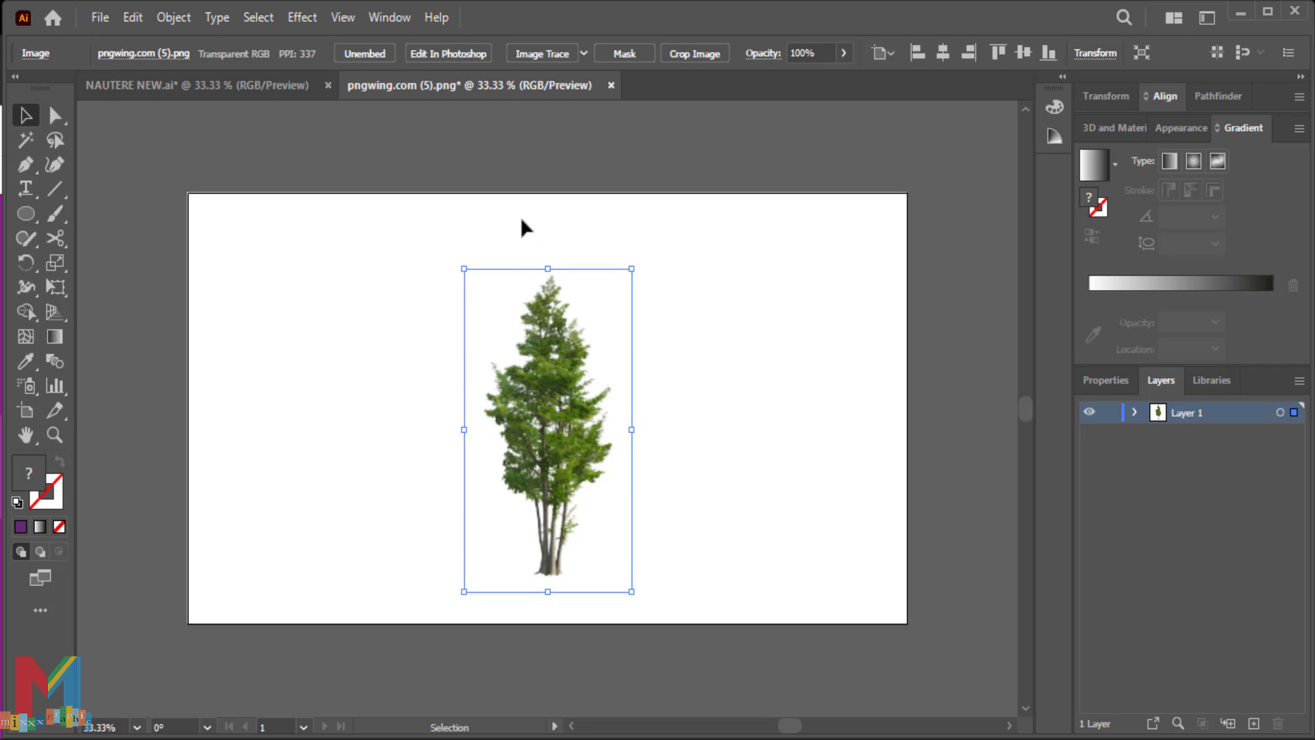
# - Image Trace the tree and expand the result into editable vector paths
pyautogui.click(545, 53)
pyautogui.click(765, 406)
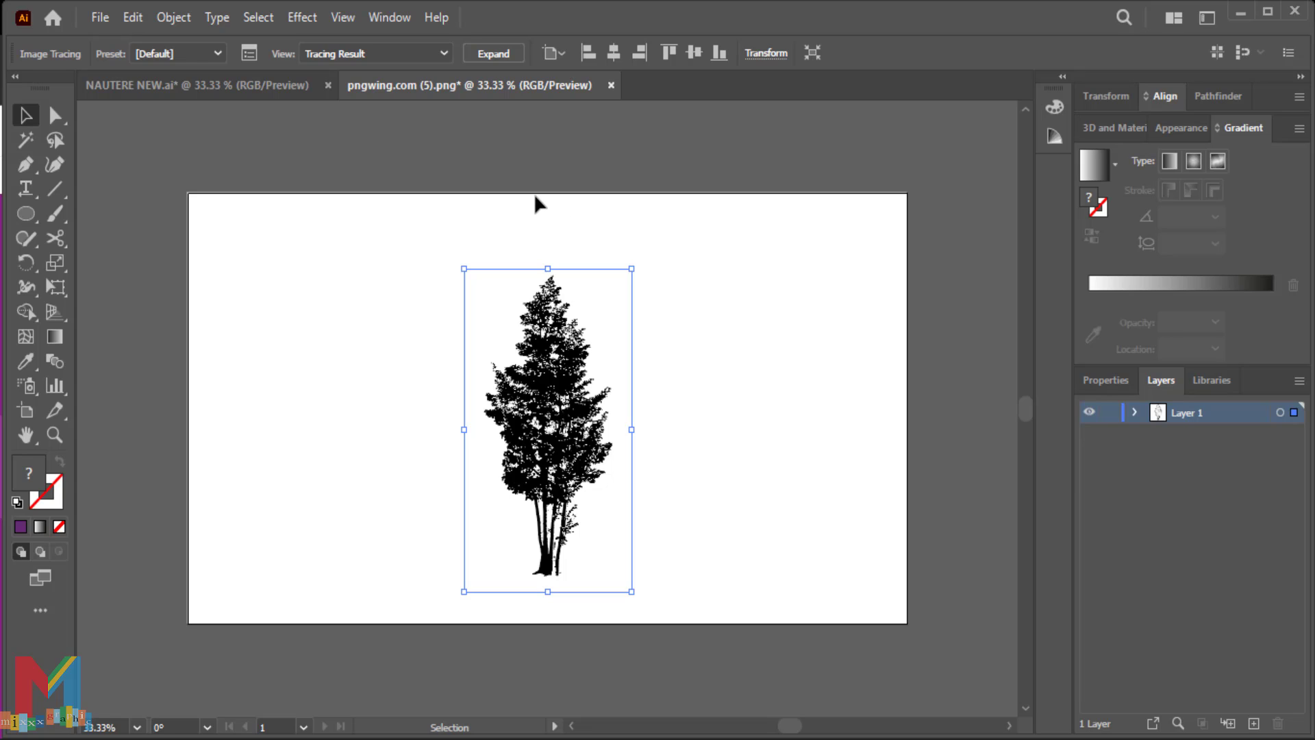
pyautogui.click(174, 18)
pyautogui.click(265, 252)
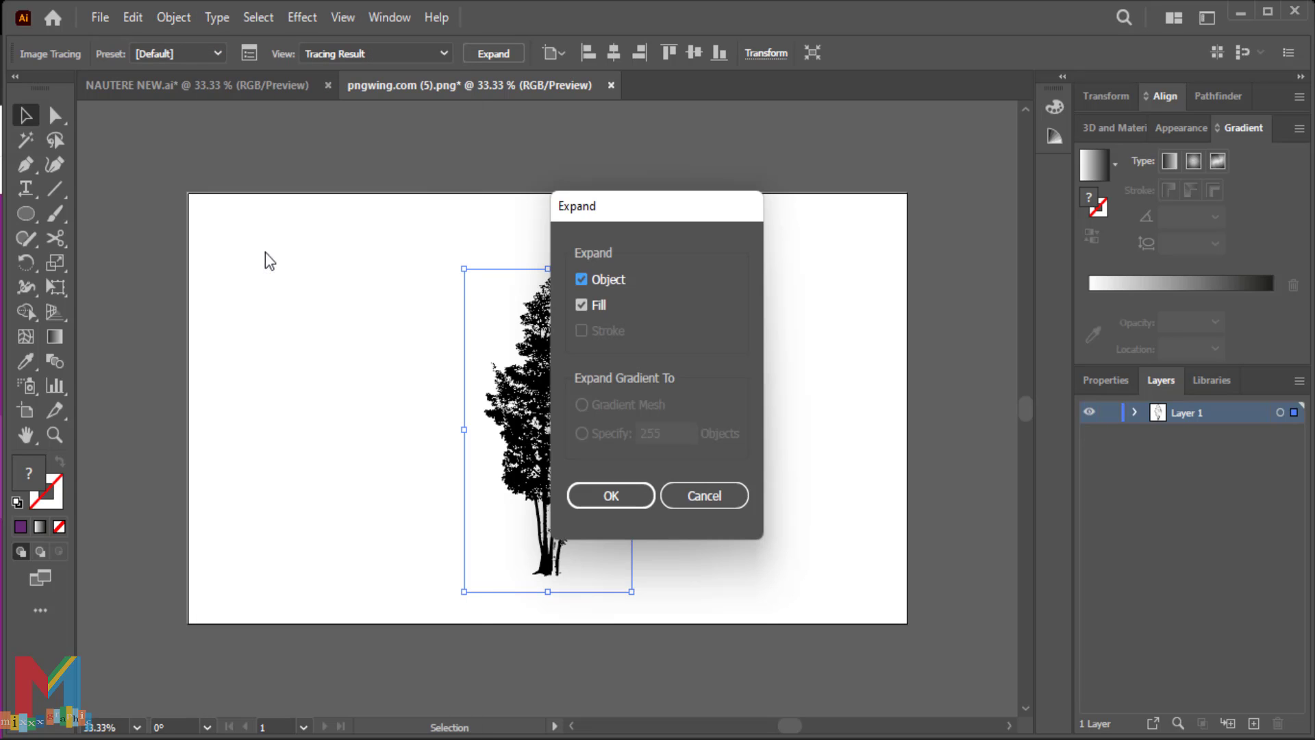
pyautogui.click(615, 493)
# - Delete the white background shape from the traced tree group
pyautogui.rightClick(617, 330)
pyautogui.click(707, 478)
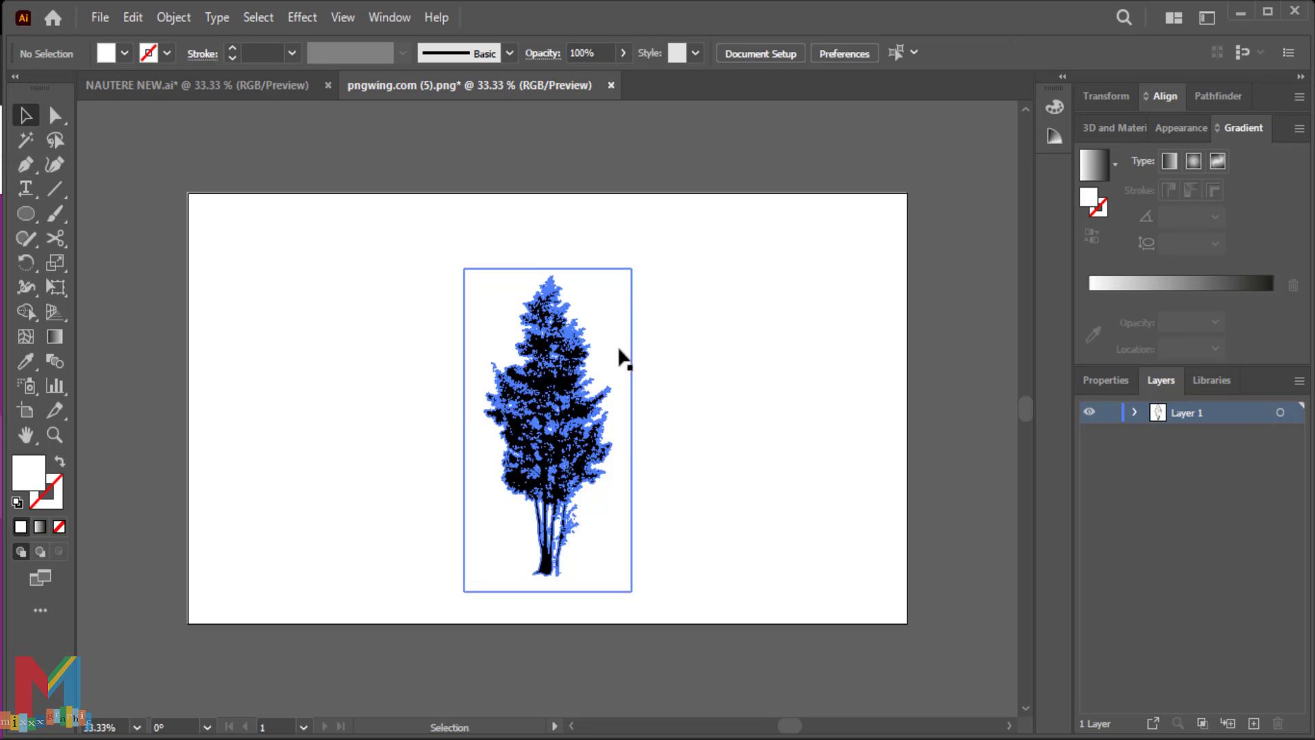
pyautogui.moveTo(620, 356)
pyautogui.mouseDown()
pyautogui.moveTo(553, 332)
pyautogui.moveTo(674, 323)
pyautogui.moveTo(389, 523)
pyautogui.mouseUp()
pyautogui.doubleClick(553, 332)
pyautogui.press('Delete')
# - Copy the black tree silhouette and go back to the landscape document
pyautogui.click(132, 18)
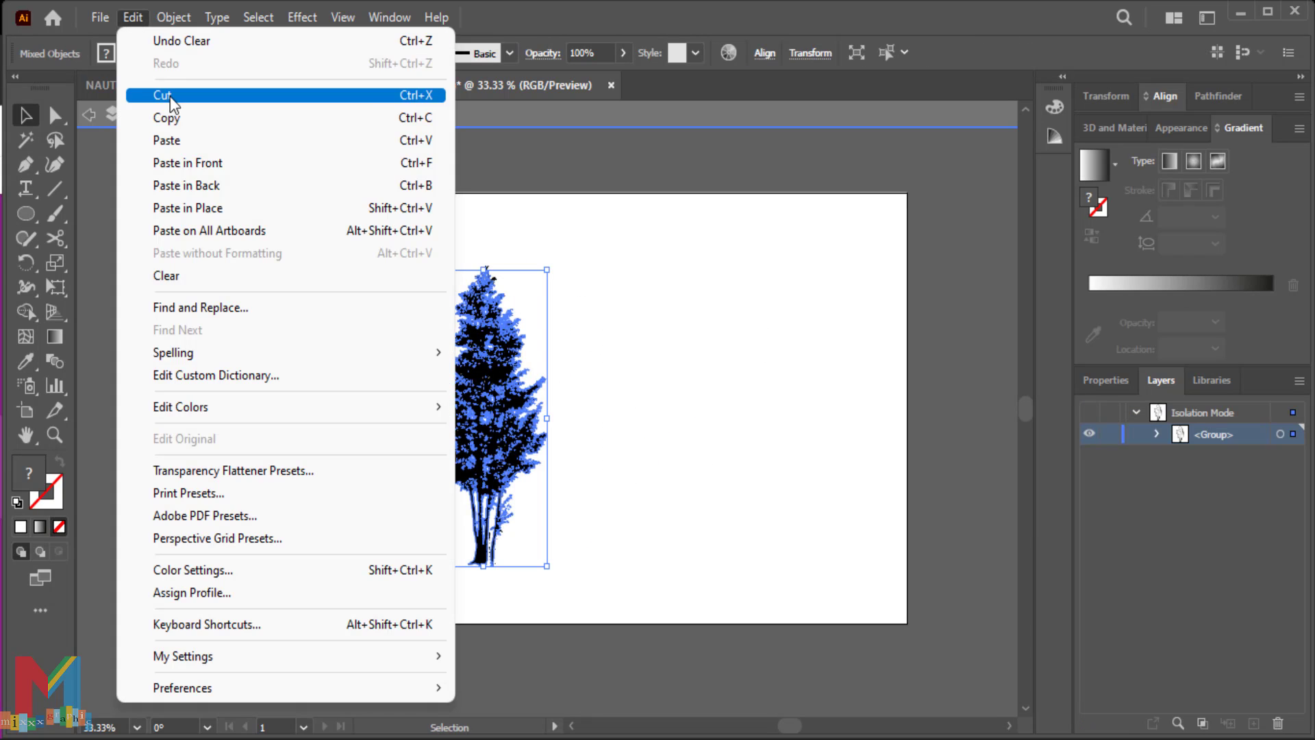
pyautogui.click(172, 113)
pyautogui.click(177, 86)
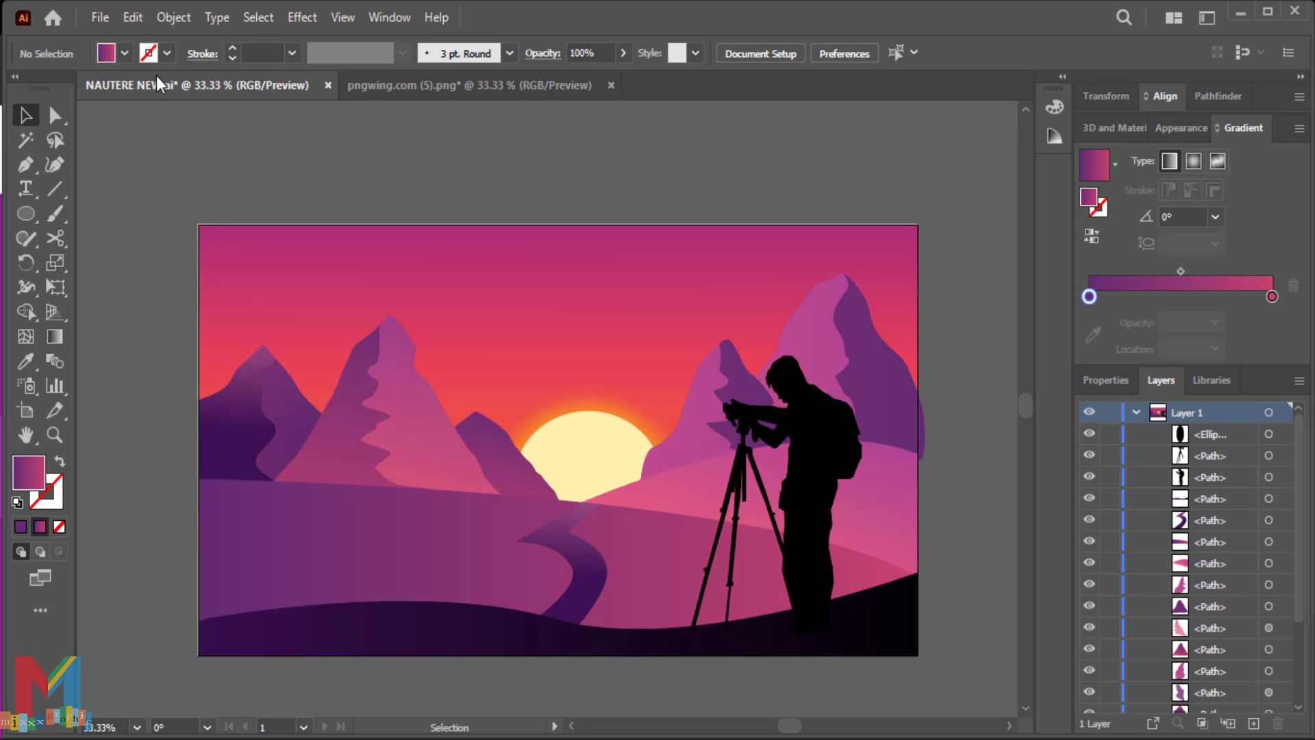
# - Paste the tree silhouette into the landscape and group its paths
pyautogui.click(133, 21)
pyautogui.click(171, 129)
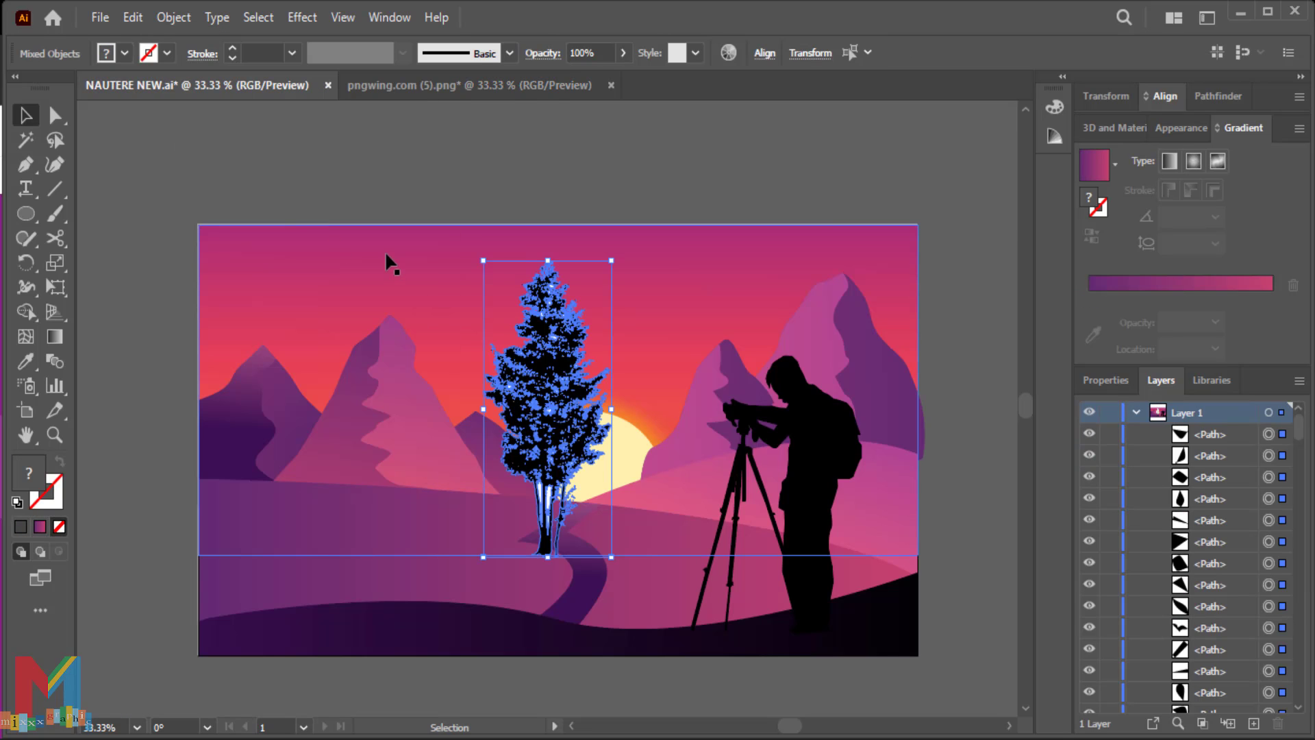
pyautogui.rightClick(573, 370)
pyautogui.click(623, 529)
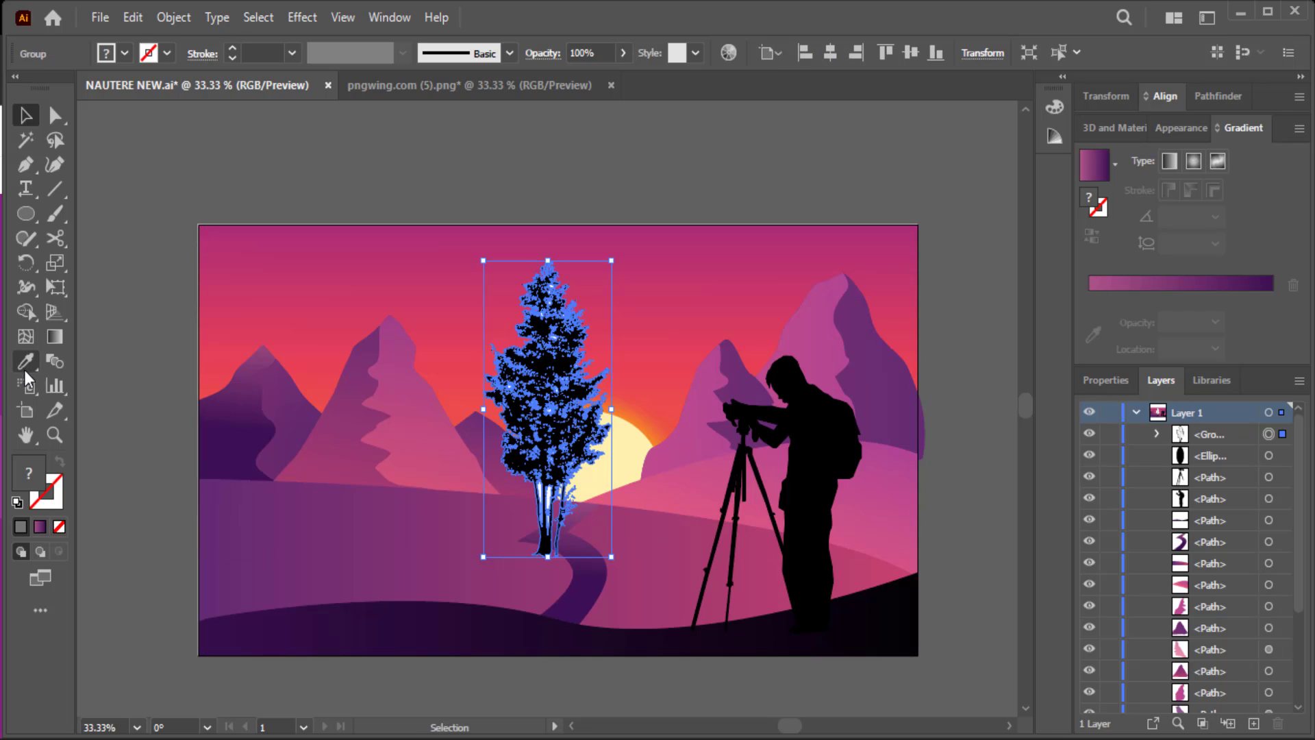
# - Shrink the tree and move it toward the left hills
pyautogui.click(26, 361)
pyautogui.click(26, 115)
pyautogui.click(108, 174)
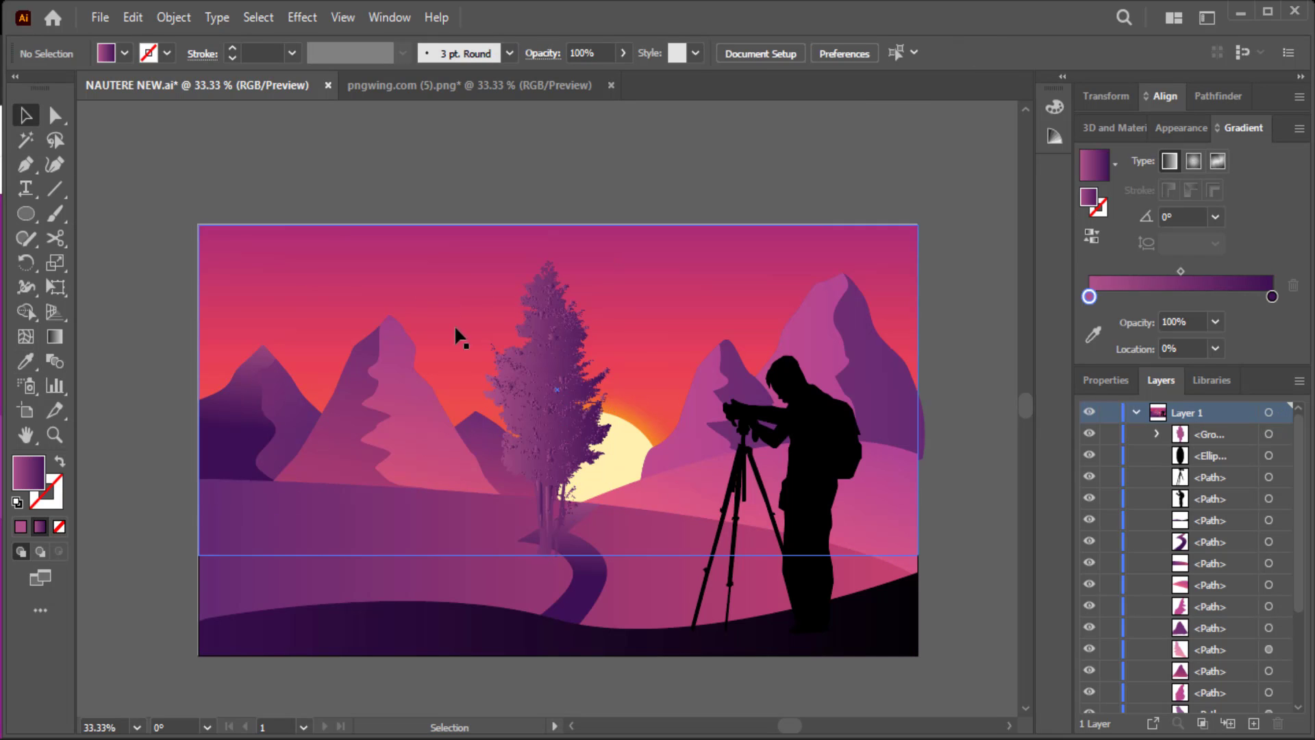
pyautogui.click(583, 343)
pyautogui.moveTo(611, 260); pyautogui.dragTo(534, 361)
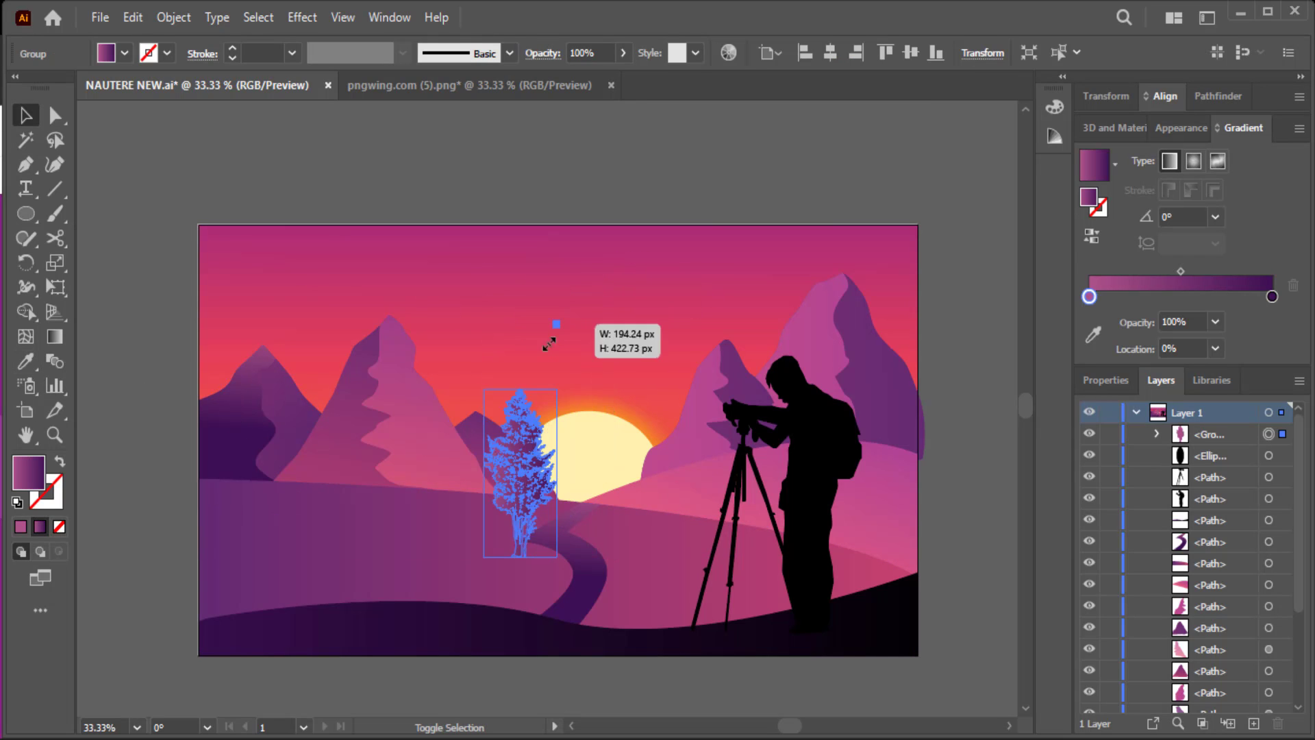
pyautogui.moveTo(510, 500); pyautogui.dragTo(312, 471)
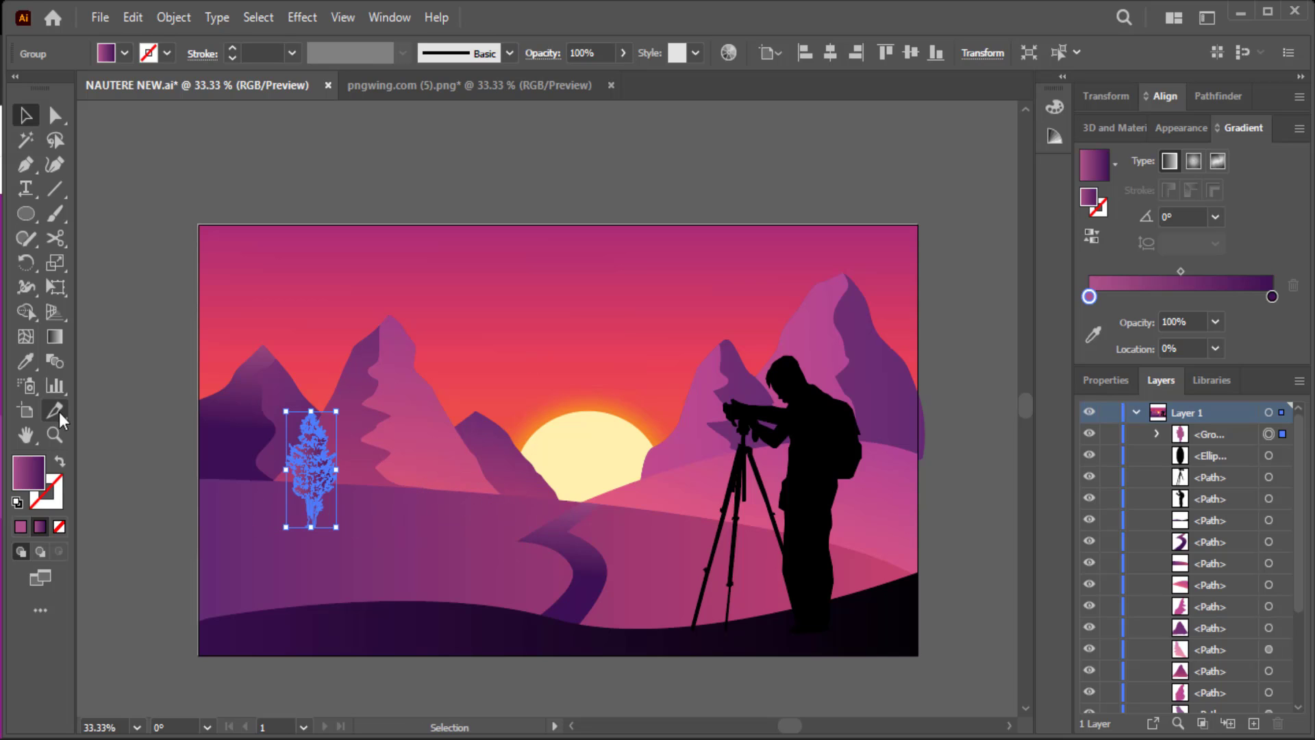
# - Recolour the tree with the dark hill gradient using the Eyedropper and shrink it further
pyautogui.click(25, 361)
pyautogui.click(479, 624)
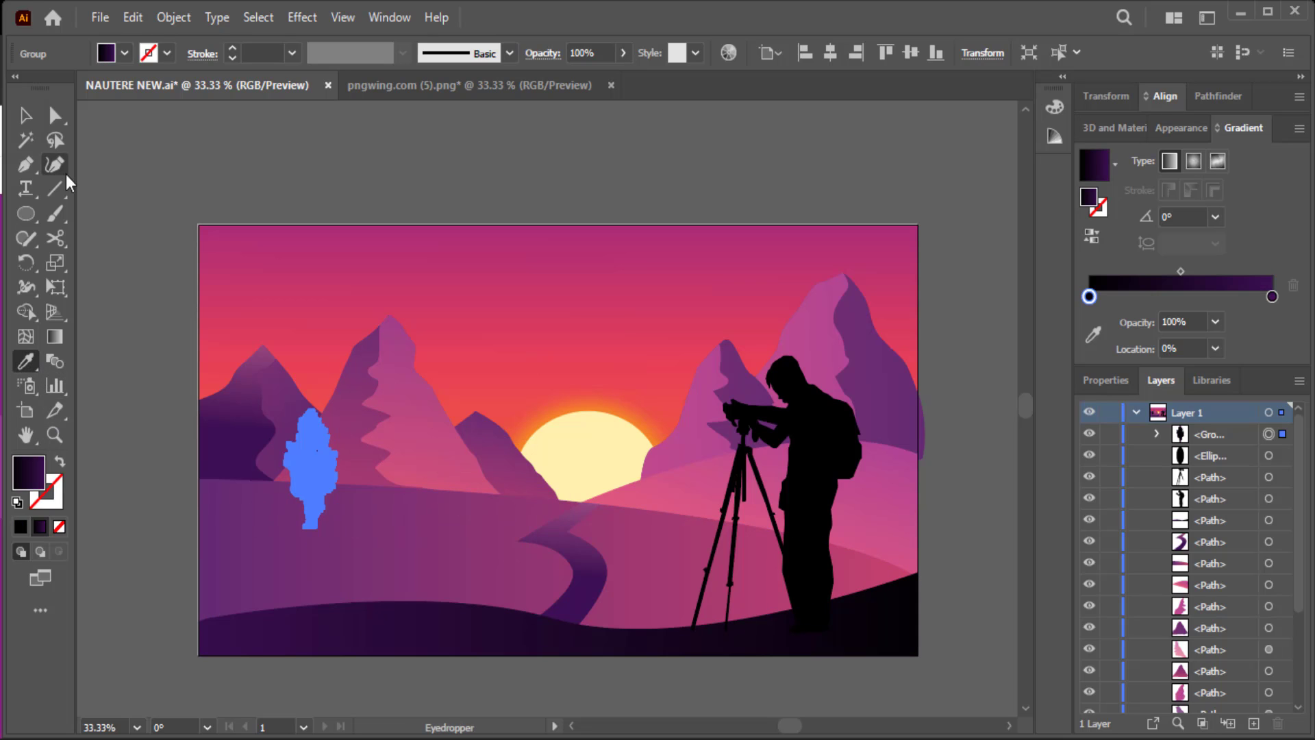
pyautogui.press('v')
pyautogui.click(124, 242)
pyautogui.click(309, 428)
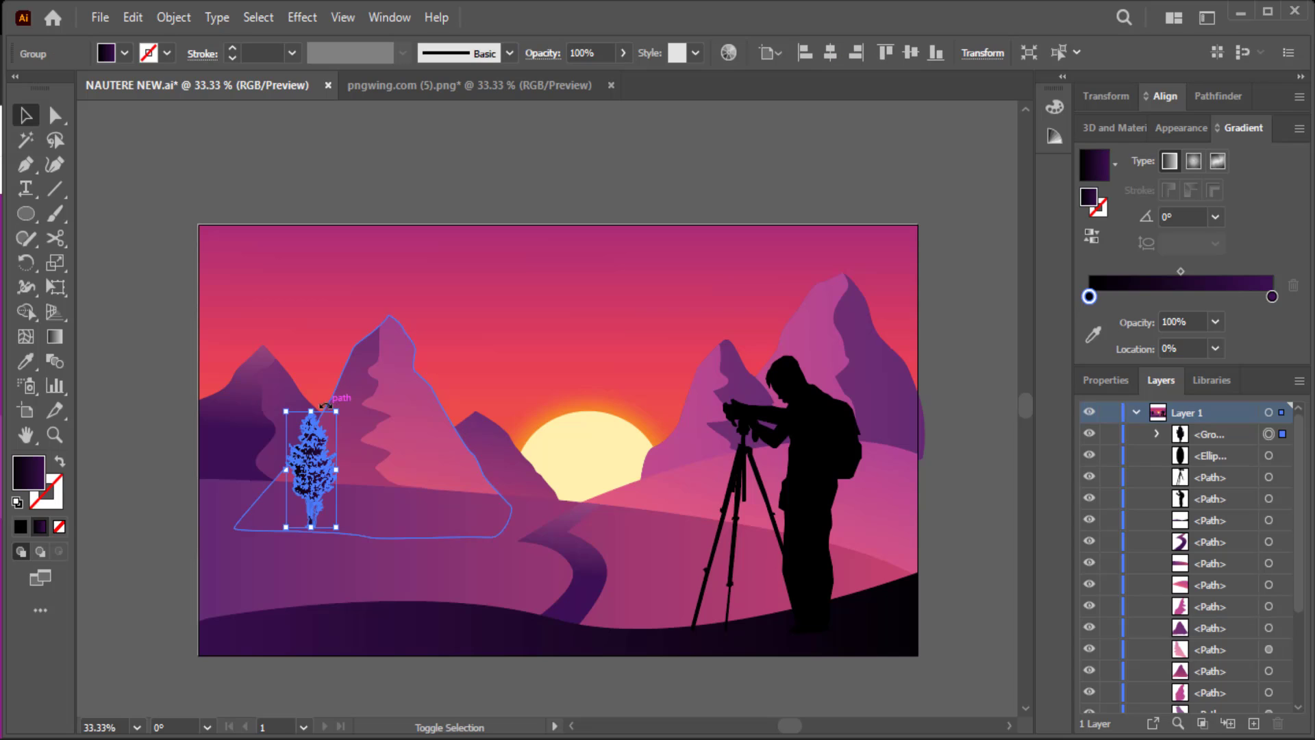
pyautogui.moveTo(338, 418); pyautogui.dragTo(312, 468)
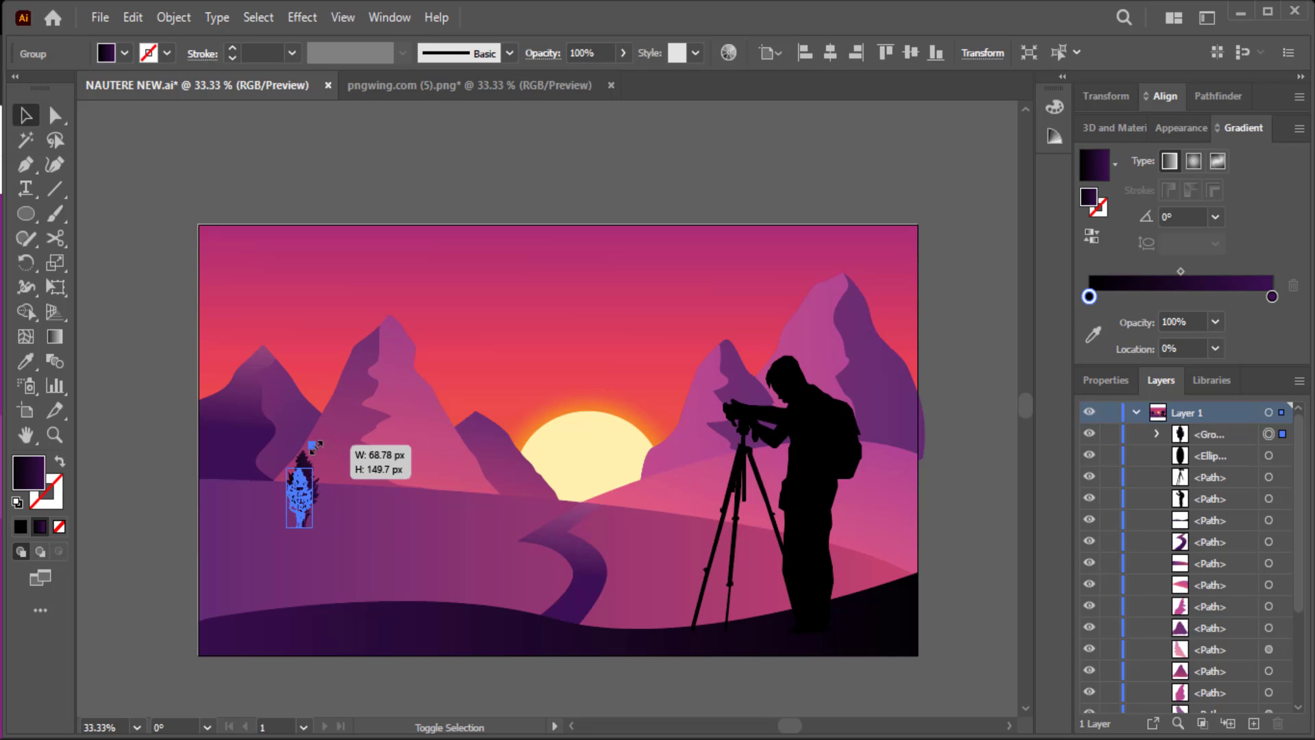
pyautogui.click(111, 449)
# - Even out the spacing of the row of five trees along the left hill
pyautogui.moveTo(278, 473)
pyautogui.mouseDown()
pyautogui.moveTo(246, 469)
pyautogui.moveTo(312, 465)
pyautogui.mouseUp()
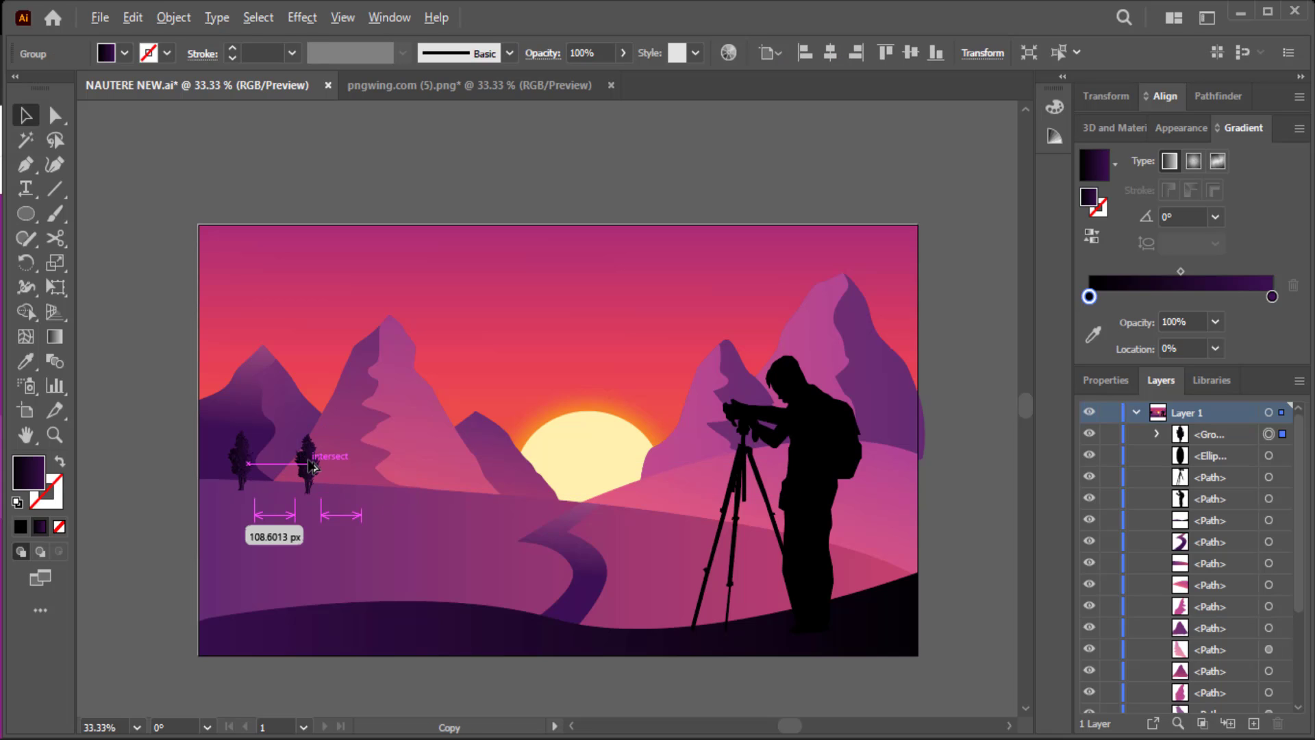
pyautogui.moveTo(310, 465); pyautogui.dragTo(463, 482)
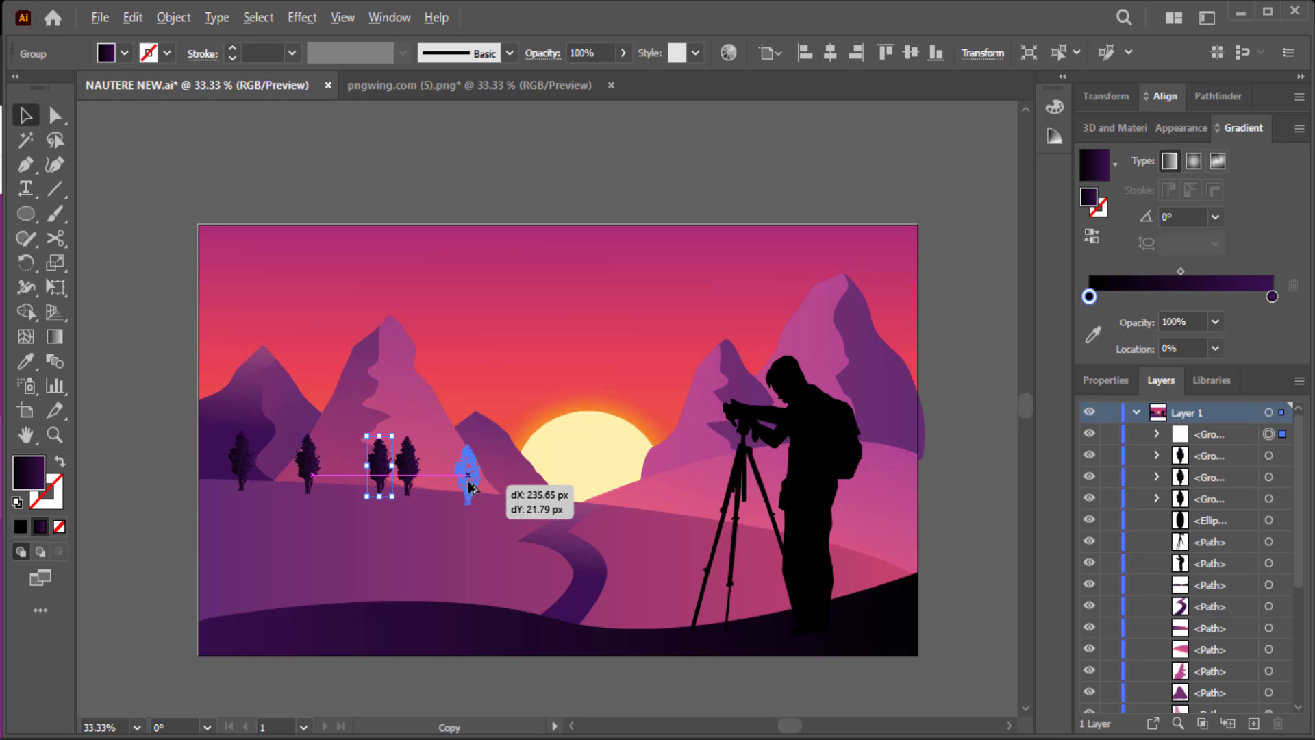
pyautogui.click(137, 426)
pyautogui.moveTo(472, 479); pyautogui.dragTo(374, 474)
pyautogui.click(156, 442)
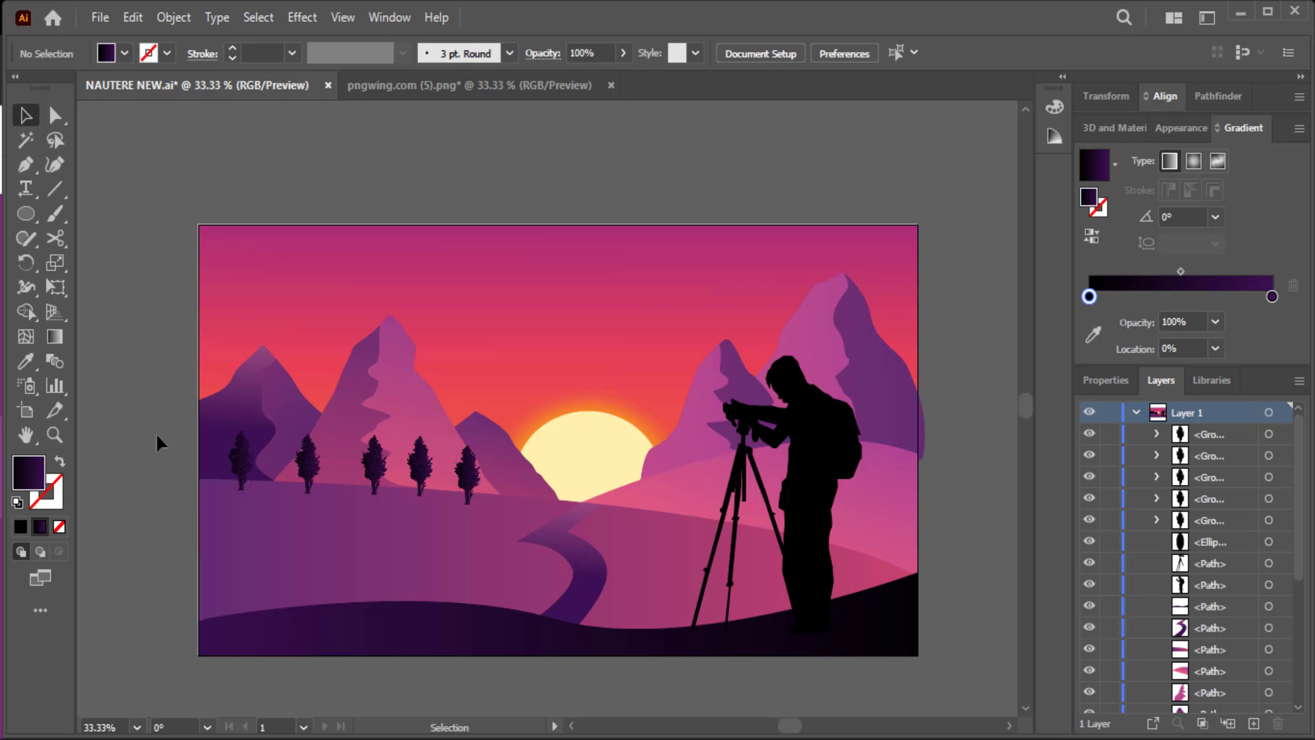
pyautogui.moveTo(241, 460); pyautogui.dragTo(240, 455)
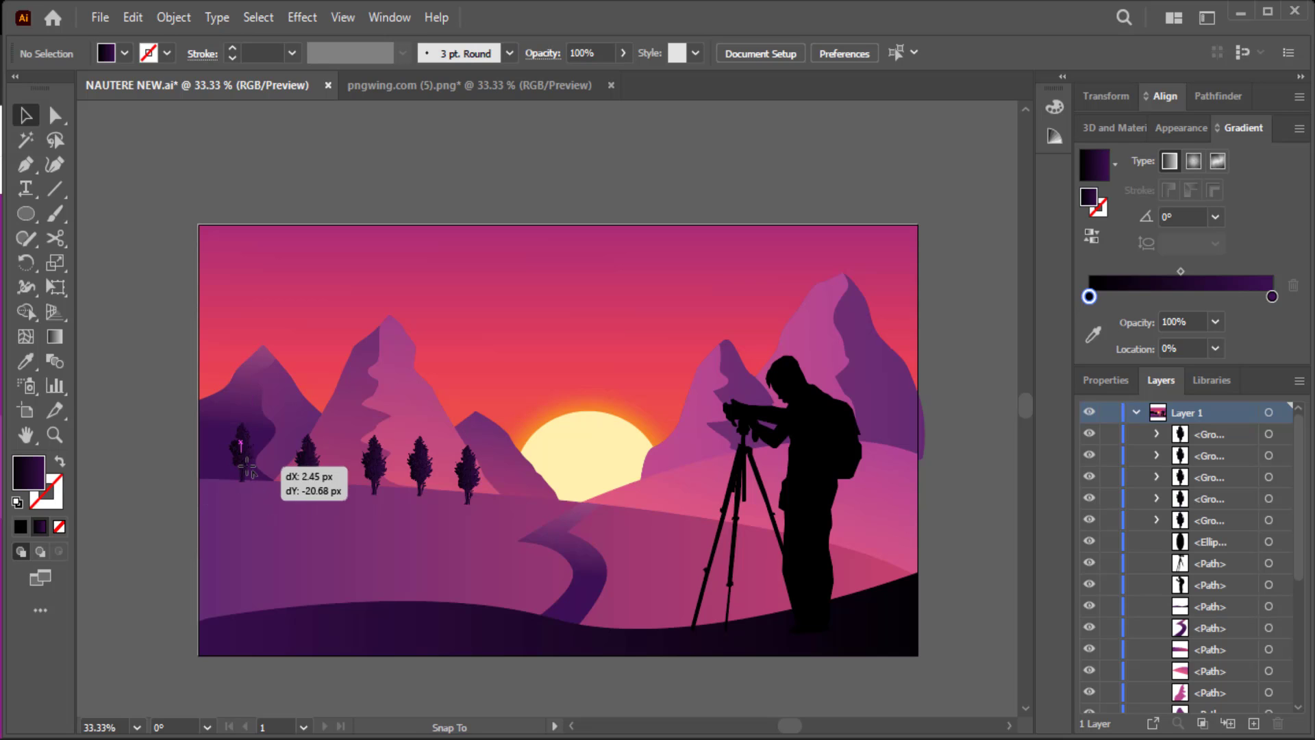
pyautogui.click(309, 466)
pyautogui.moveTo(420, 473); pyautogui.dragTo(474, 485)
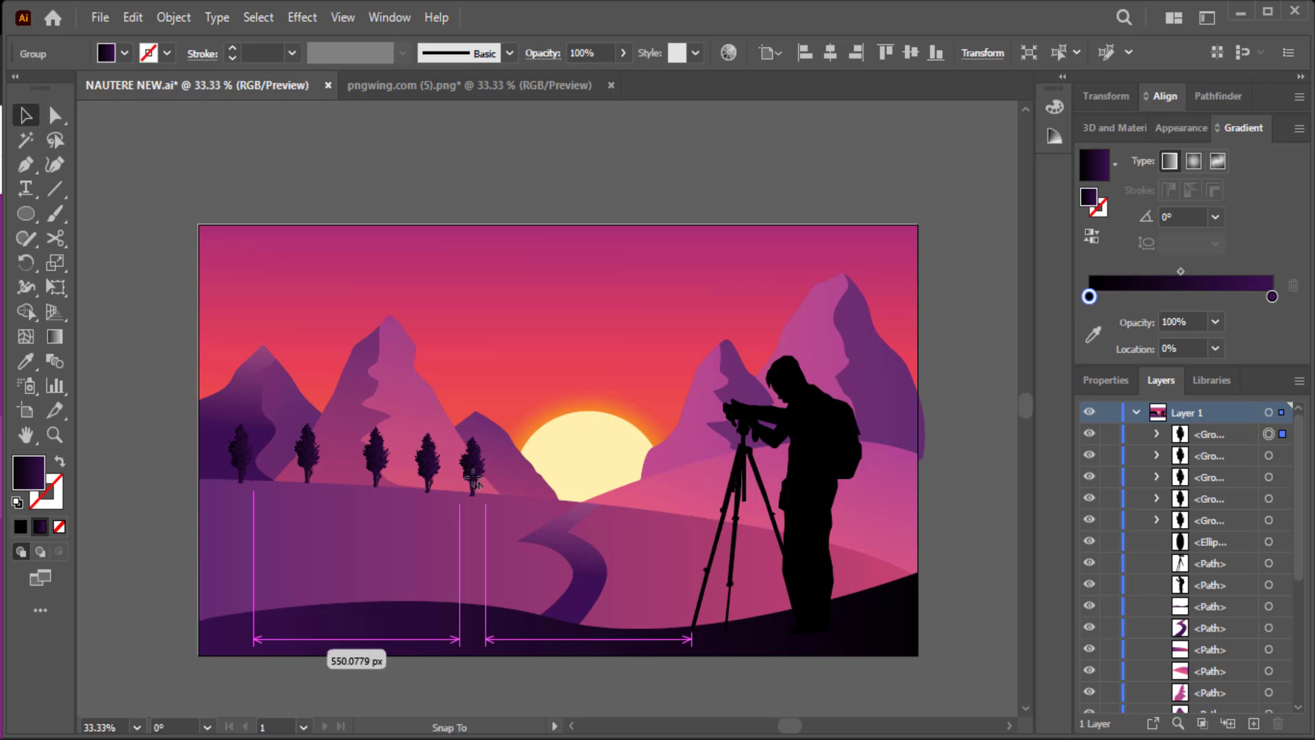
pyautogui.click(146, 445)
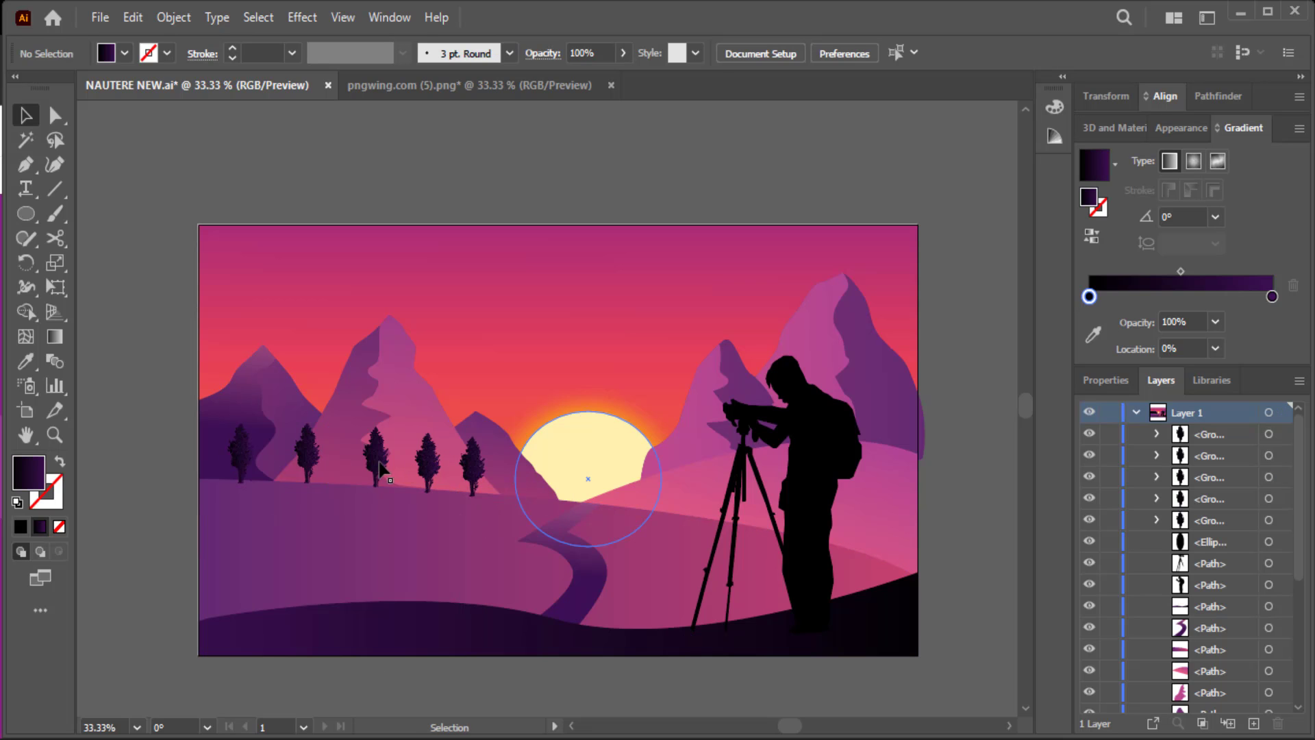
# - Alt-drag a copy of the fifth tree onto the right-hand hill
pyautogui.moveTo(477, 475)
pyautogui.mouseDown()
pyautogui.moveTo(714, 444)
pyautogui.moveTo(772, 423)
pyautogui.moveTo(895, 439)
pyautogui.mouseUp()
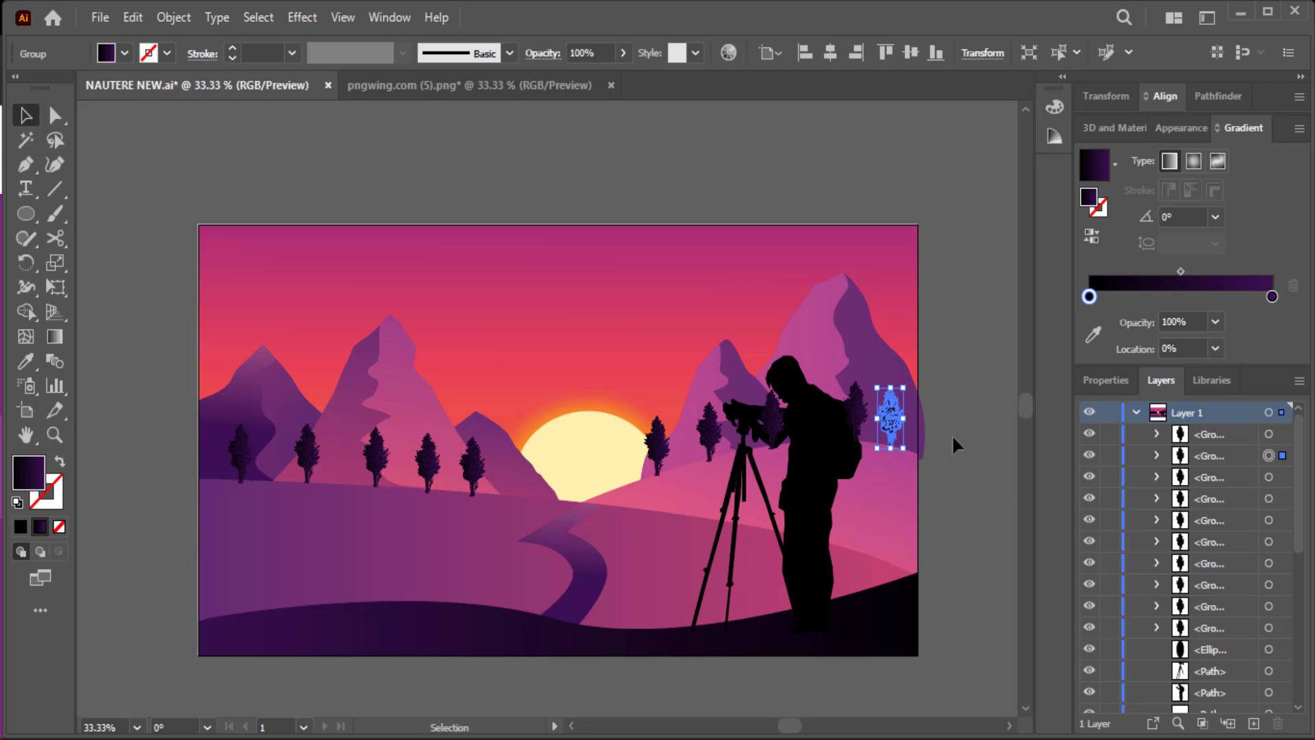
pyautogui.rightClick(817, 439)
pyautogui.click(959, 526)
# - Place a small tree beside the photographer and send it backward behind the silhouette
pyautogui.click(765, 416)
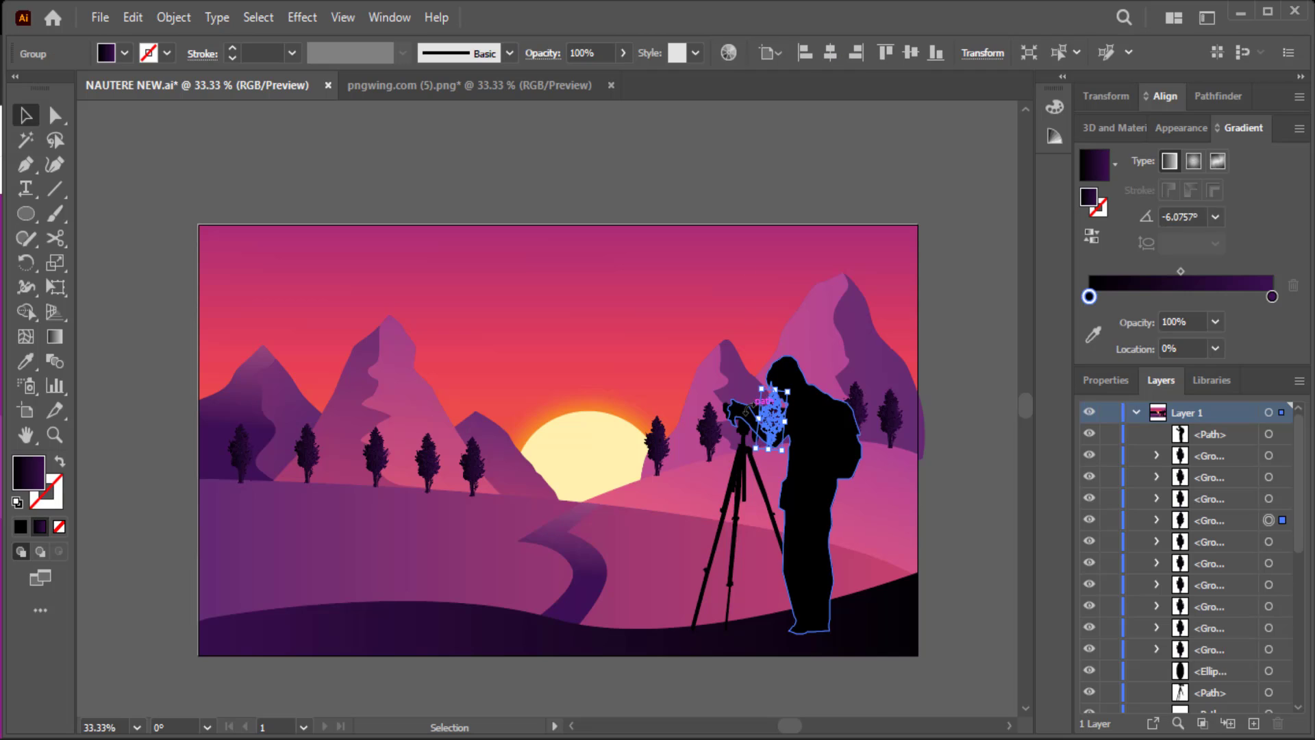
pyautogui.hotkey('ctrl', '+')
pyautogui.click(875, 432)
pyautogui.rightClick(517, 418)
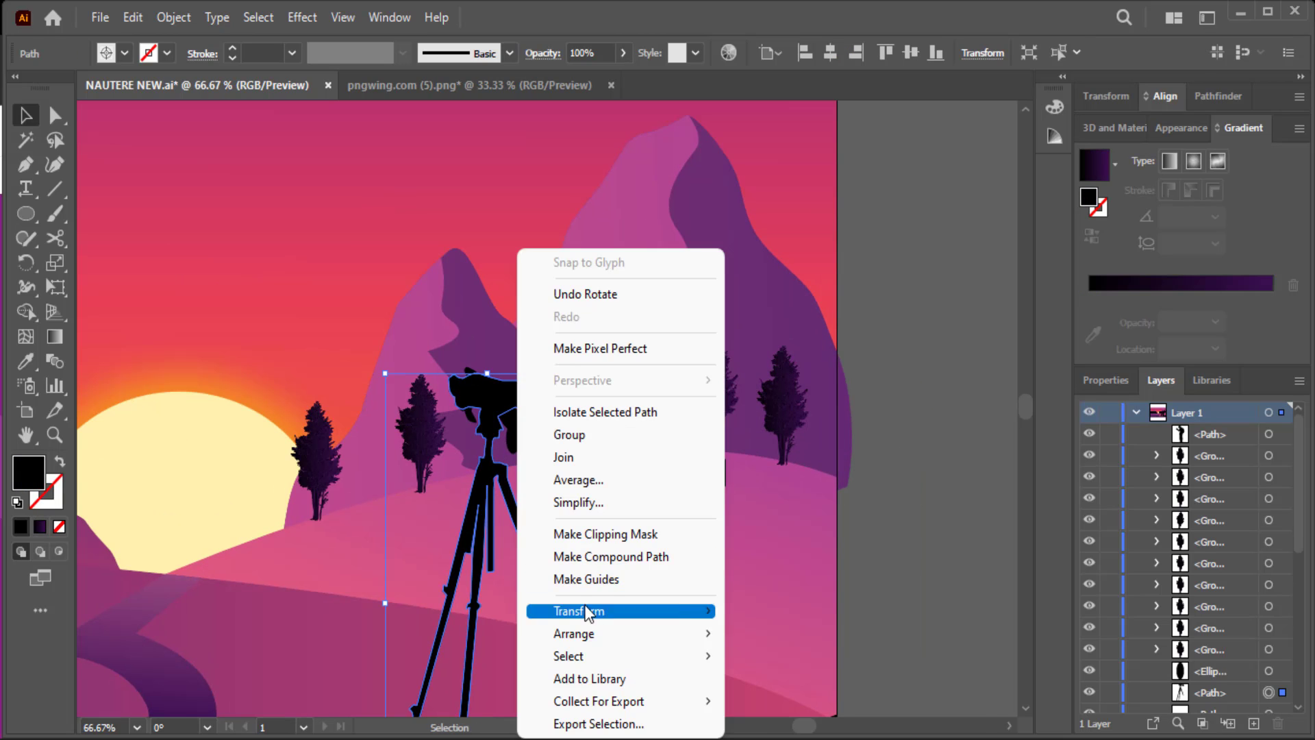
pyautogui.press('Escape')
pyautogui.click(860, 526)
pyautogui.moveTo(552, 373); pyautogui.dragTo(548, 414)
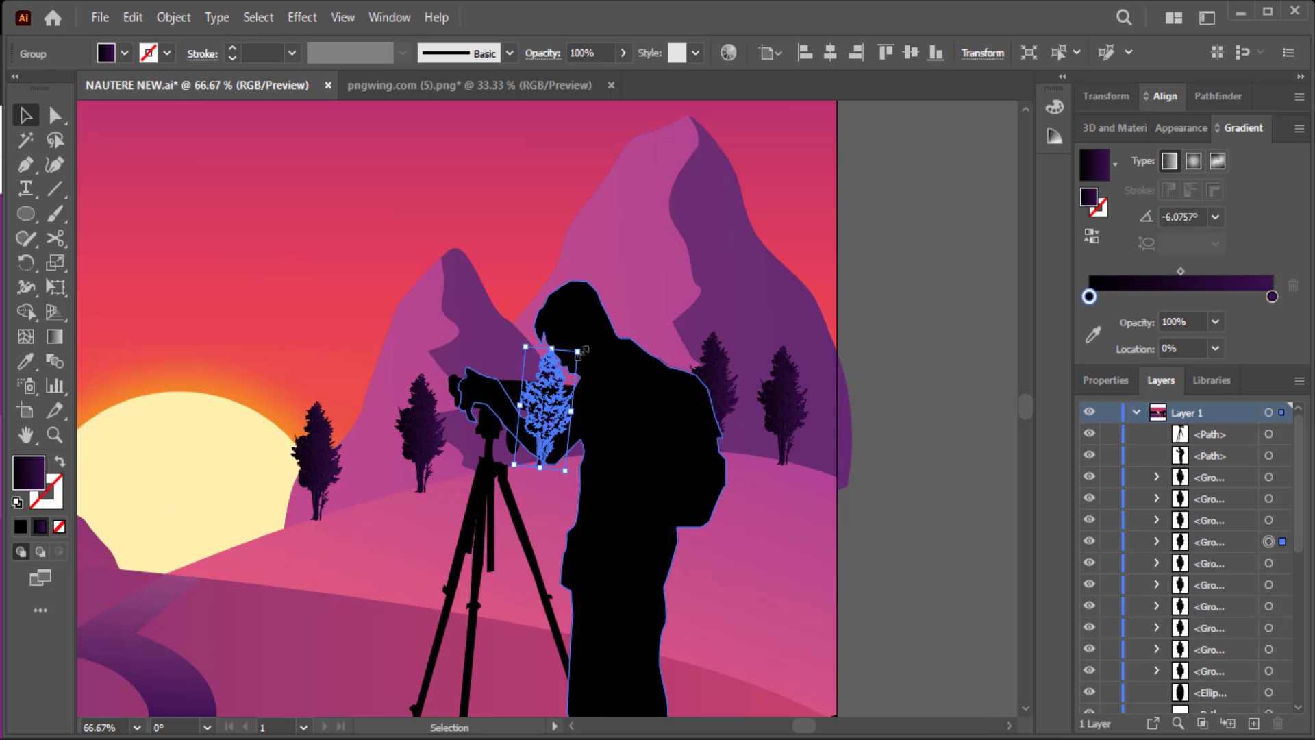
pyautogui.moveTo(577, 351); pyautogui.dragTo(560, 375)
pyautogui.click(922, 339)
pyautogui.click(874, 385)
pyautogui.hotkey('ctrl', '-')
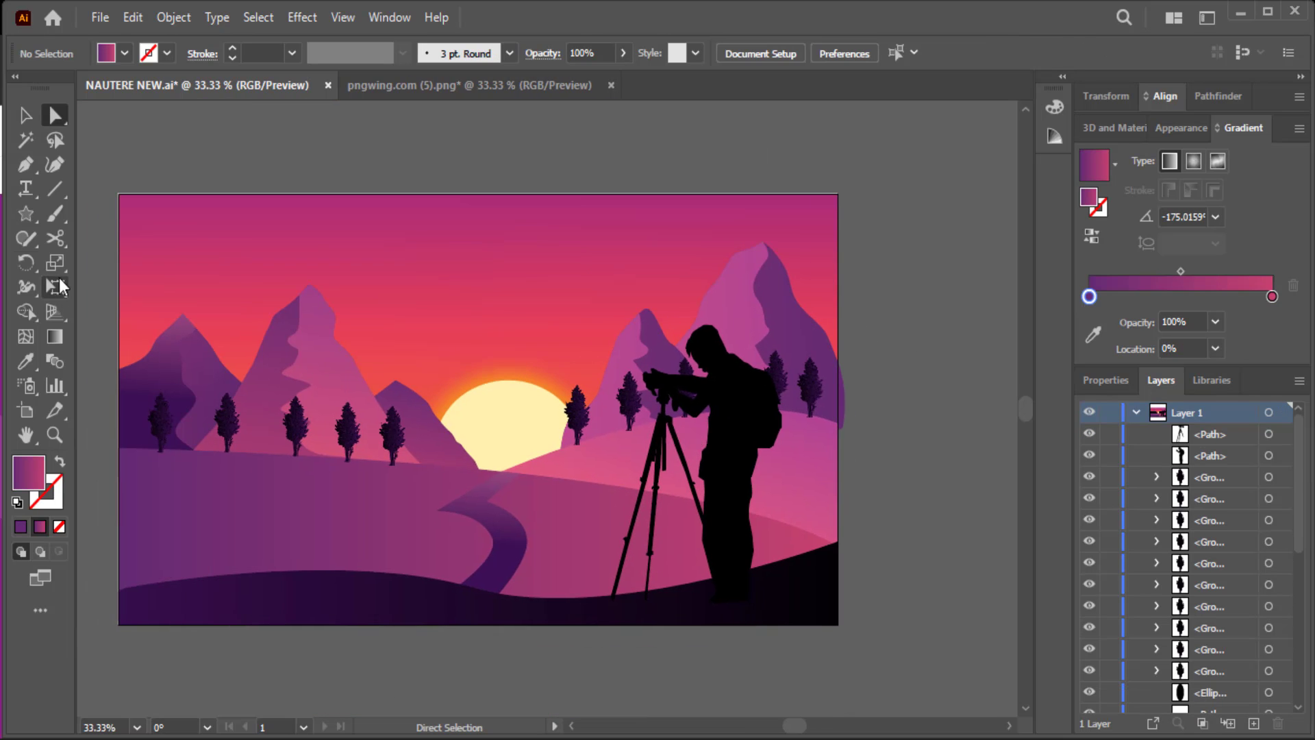
# - Draw a 4-point star in the upper-left sky and scale it down small
pyautogui.moveTo(26, 214); pyautogui.dragTo(103, 315)
pyautogui.click(315, 242)
pyautogui.write('4')
pyautogui.click(619, 456)
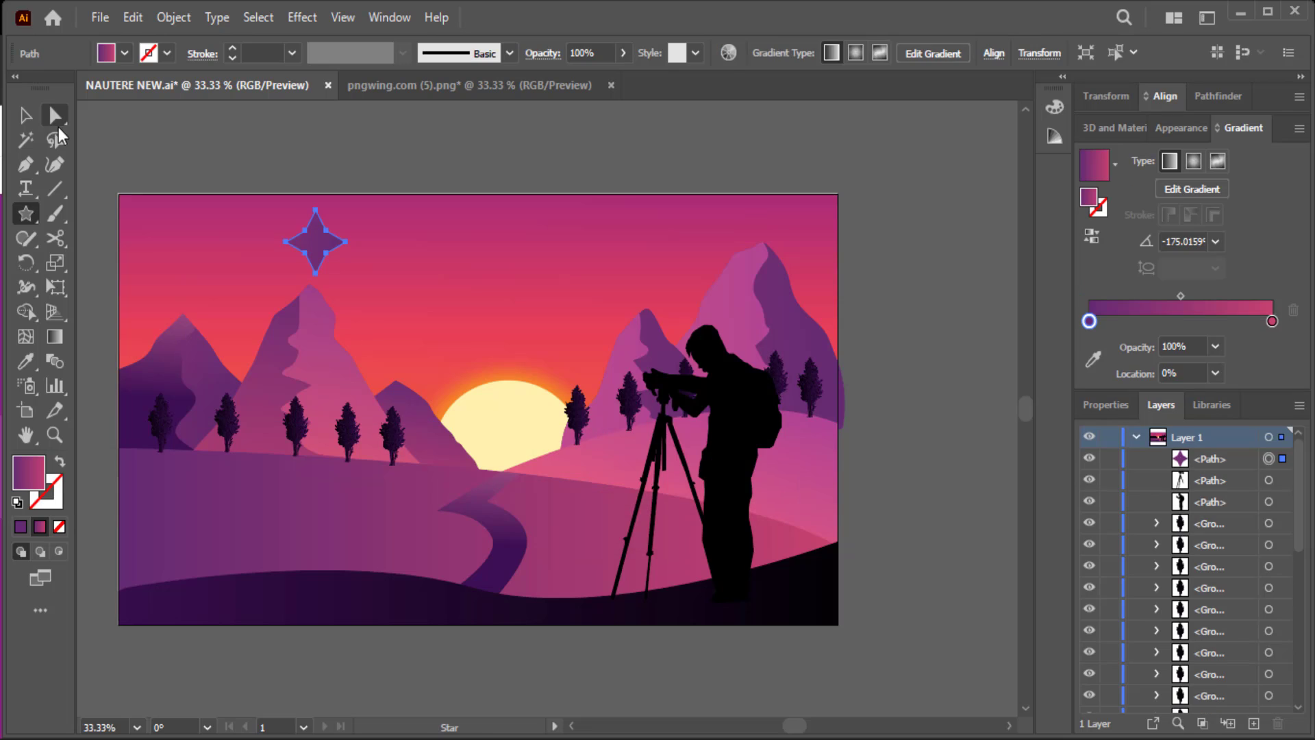
pyautogui.press('v')
pyautogui.moveTo(334, 223); pyautogui.dragTo(304, 256)
# - Set the star's opacity to 53% and give it a white fill
pyautogui.press('i')
pyautogui.click(507, 411)
pyautogui.press('v')
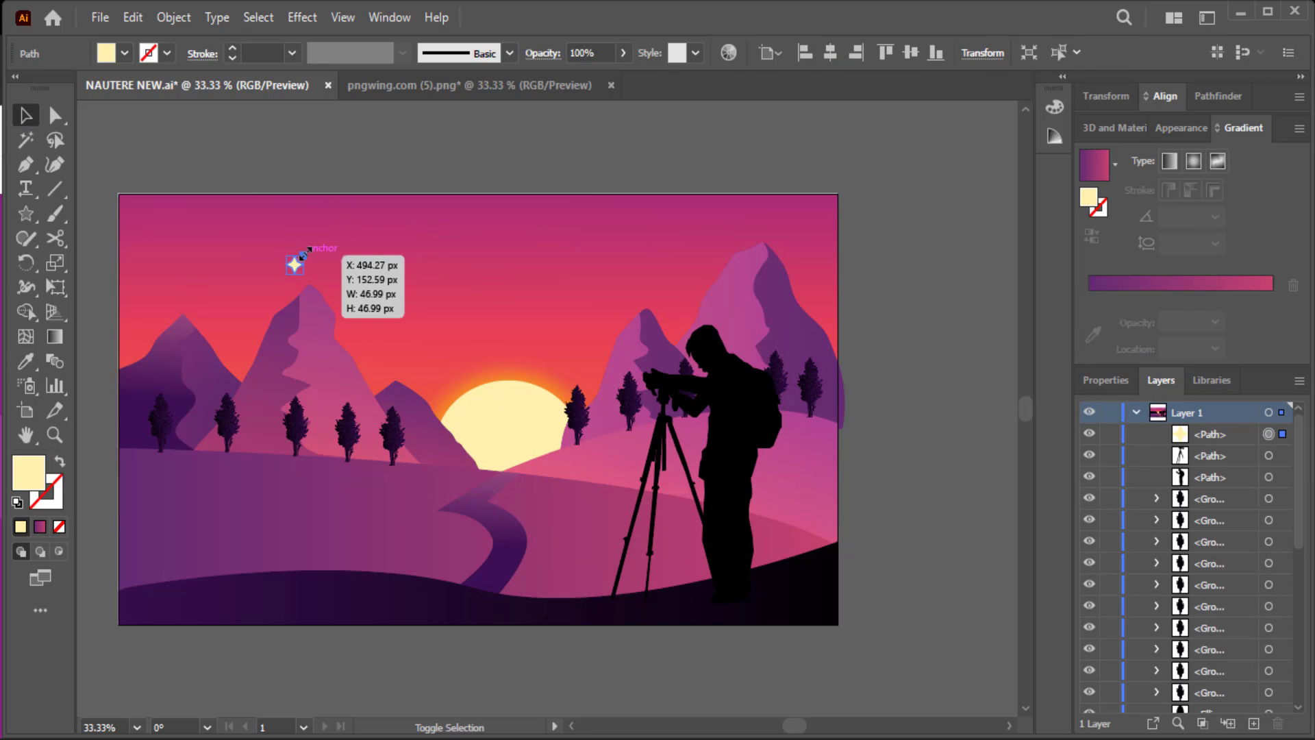
pyautogui.click(622, 53)
pyautogui.moveTo(625, 81); pyautogui.dragTo(582, 81)
pyautogui.moveTo(294, 265)
pyautogui.mouseDown()
pyautogui.moveTo(212, 224)
pyautogui.moveTo(273, 224)
pyautogui.mouseUp()
pyautogui.press('Delete')
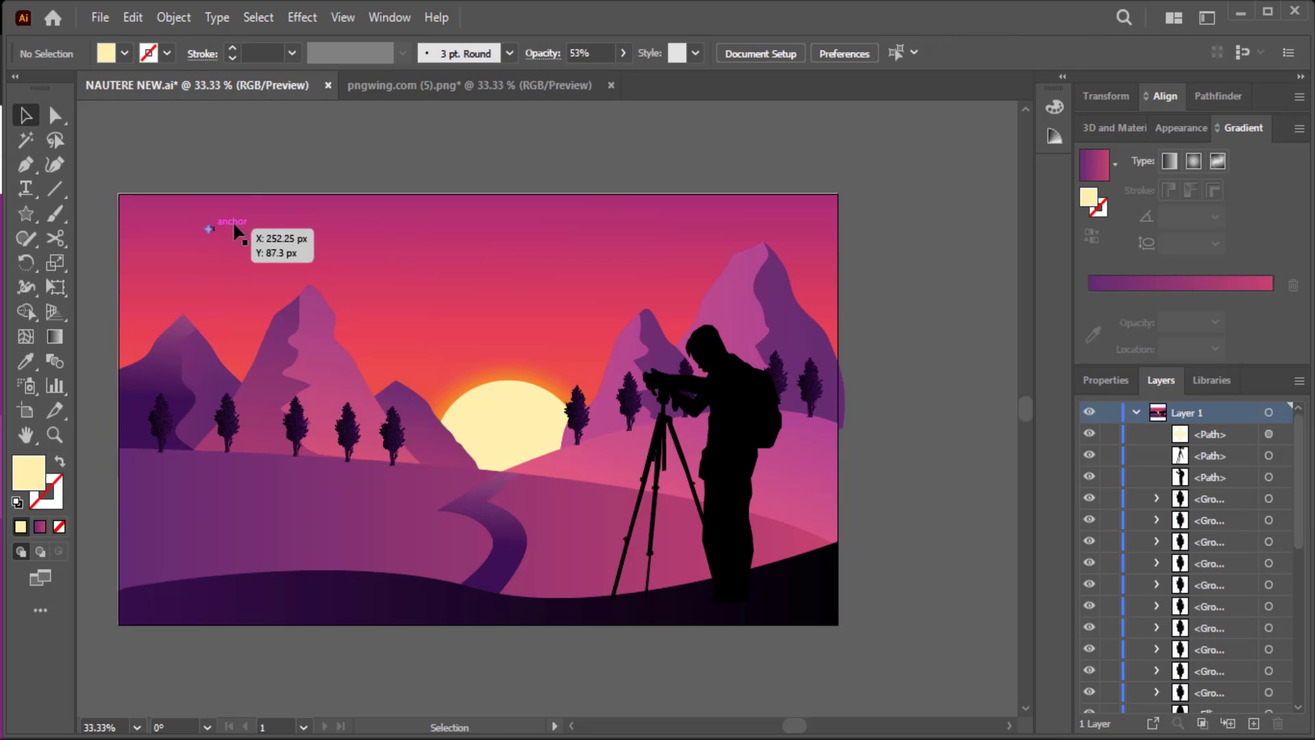
pyautogui.click(269, 224)
pyautogui.click(124, 53)
pyautogui.click(38, 84)
# - Alt-drag several copies of the white star across the upper sky
pyautogui.moveTo(269, 226)
pyautogui.mouseDown()
pyautogui.moveTo(420, 244)
pyautogui.moveTo(256, 283)
pyautogui.mouseUp()
pyautogui.moveTo(256, 284)
pyautogui.mouseDown()
pyautogui.moveTo(178, 293)
pyautogui.moveTo(151, 233)
pyautogui.mouseUp()
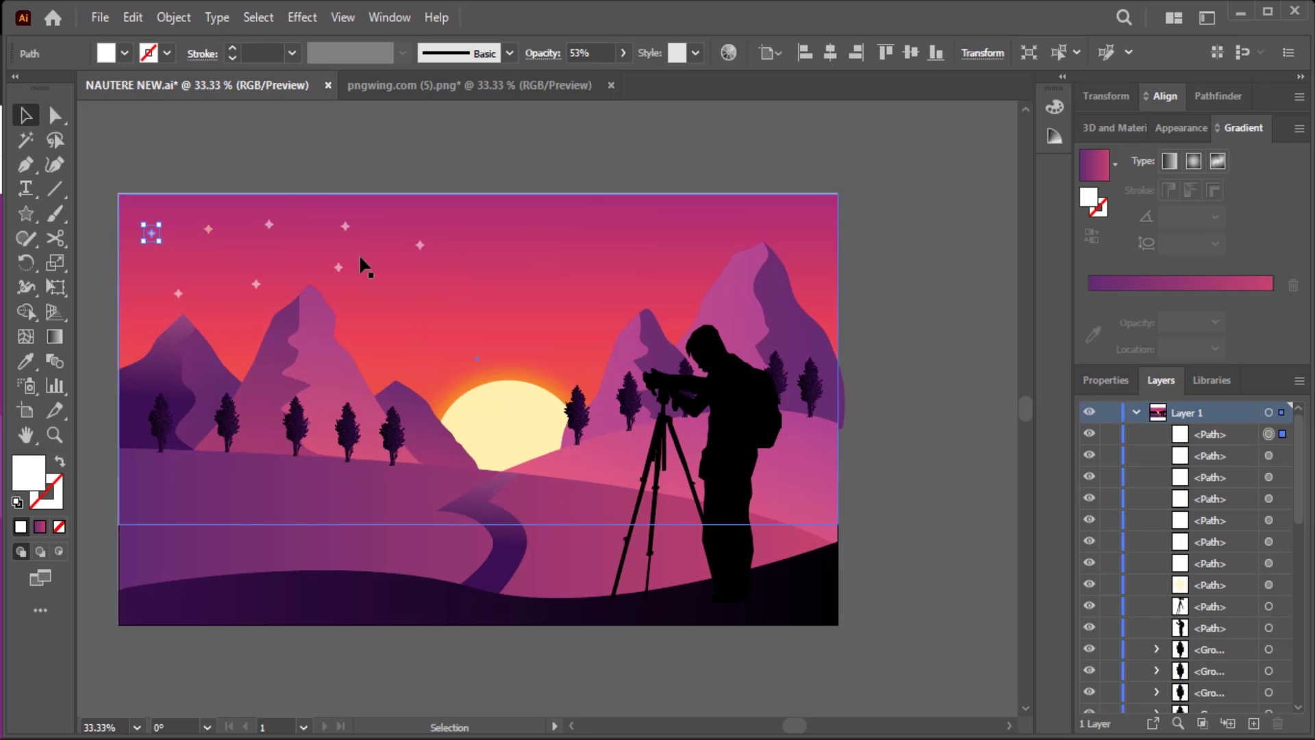
pyautogui.moveTo(338, 267)
pyautogui.mouseDown()
pyautogui.moveTo(388, 319)
pyautogui.moveTo(491, 298)
pyautogui.moveTo(602, 217)
pyautogui.moveTo(578, 263)
pyautogui.mouseUp()
pyautogui.moveTo(578, 263)
pyautogui.mouseDown()
pyautogui.moveTo(598, 309)
pyautogui.moveTo(685, 263)
pyautogui.mouseUp()
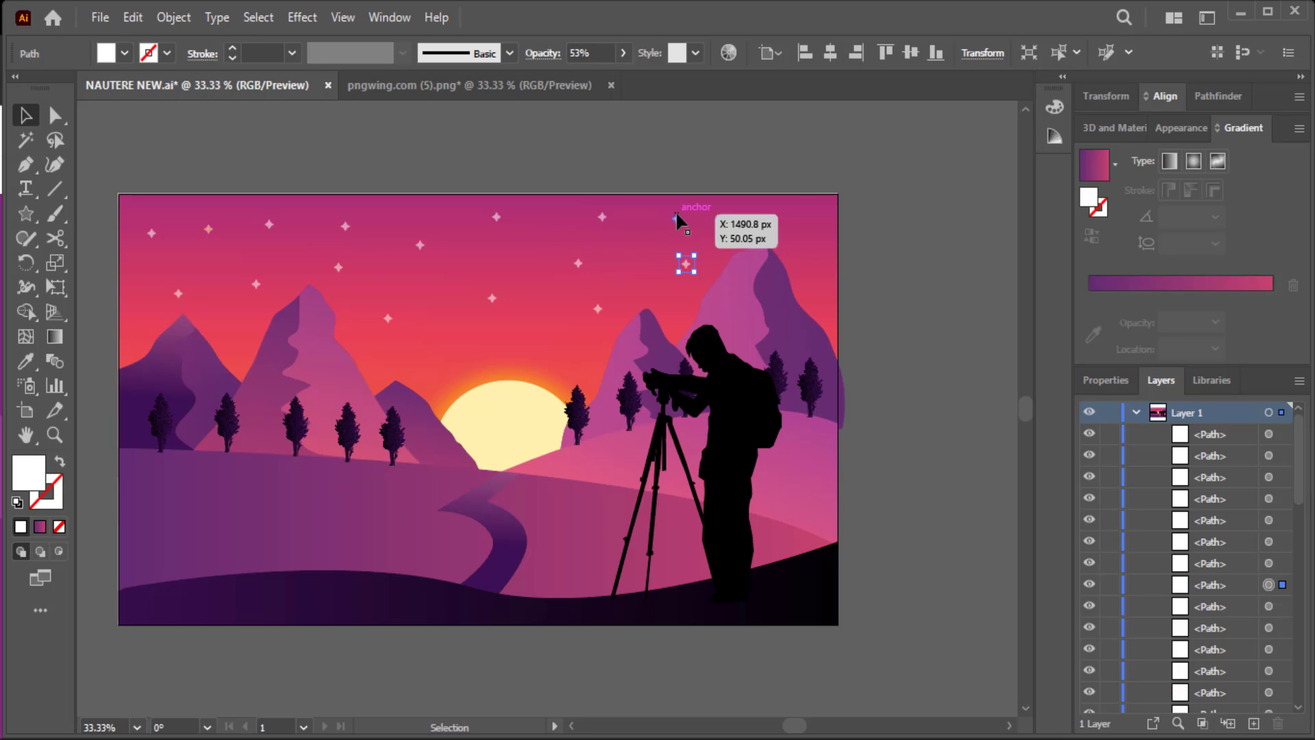
pyautogui.moveTo(676, 218); pyautogui.dragTo(676, 219)
pyautogui.moveTo(676, 219)
pyautogui.mouseDown()
pyautogui.moveTo(763, 213)
pyautogui.moveTo(806, 262)
pyautogui.moveTo(531, 256)
pyautogui.moveTo(384, 216)
pyautogui.mouseUp()
# - Zoom into the sky and select individual stars to adjust
pyautogui.click(333, 142)
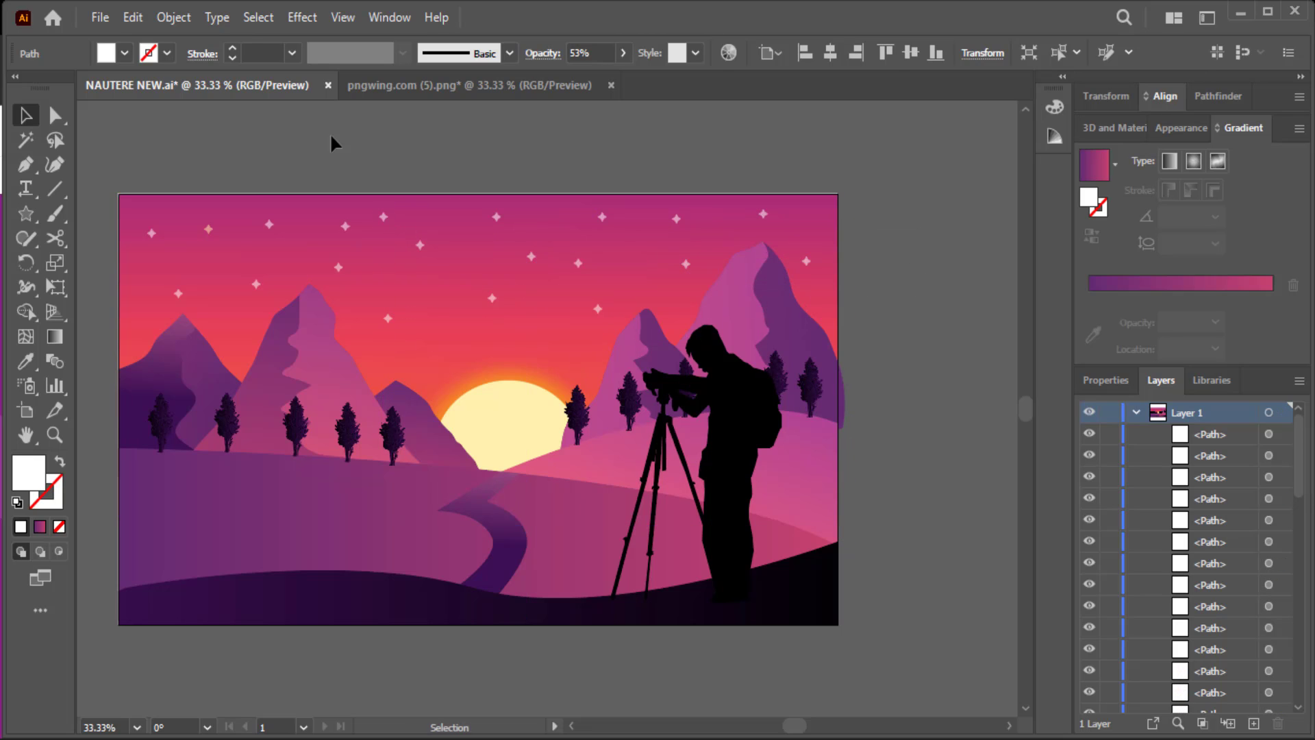
pyautogui.hotkey('ctrl', '+')
pyautogui.hotkey('ctrl', '+')
pyautogui.scroll(2, 784, 181)
pyautogui.click(604, 214)
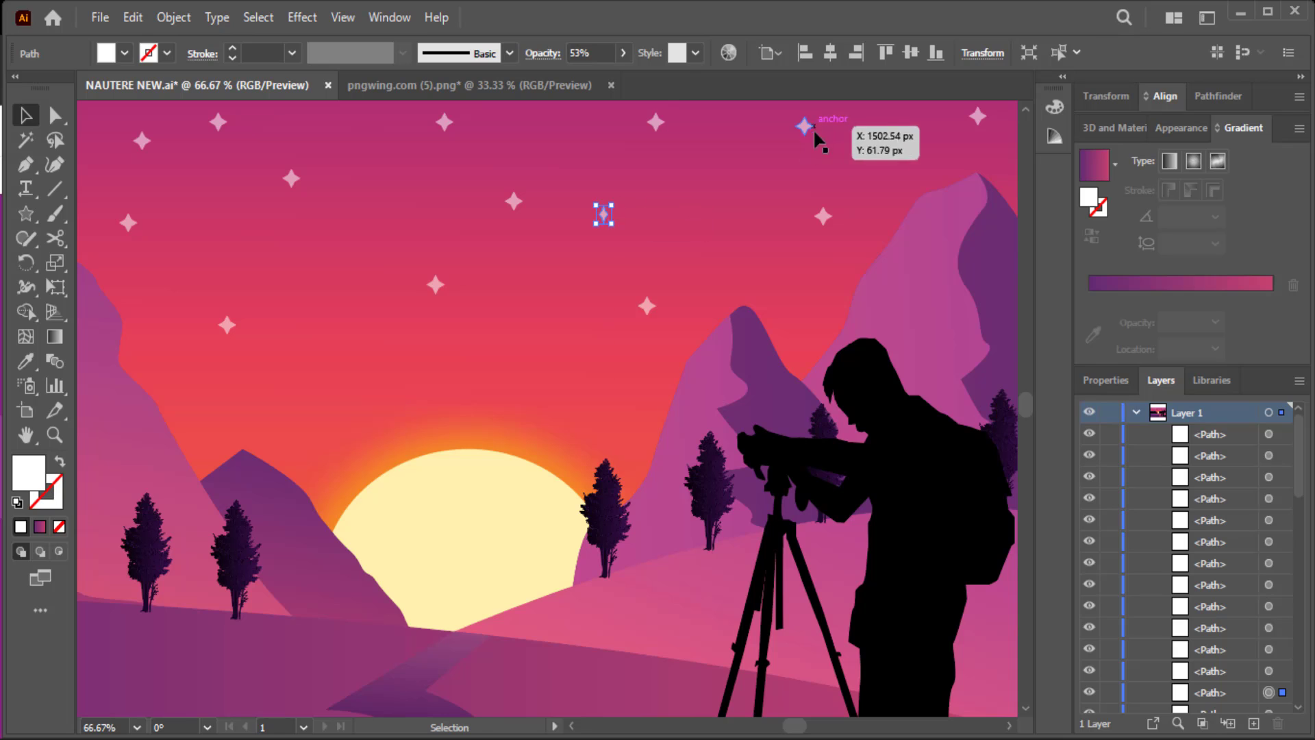
pyautogui.click(232, 196)
pyautogui.scroll(2, 269, 243)
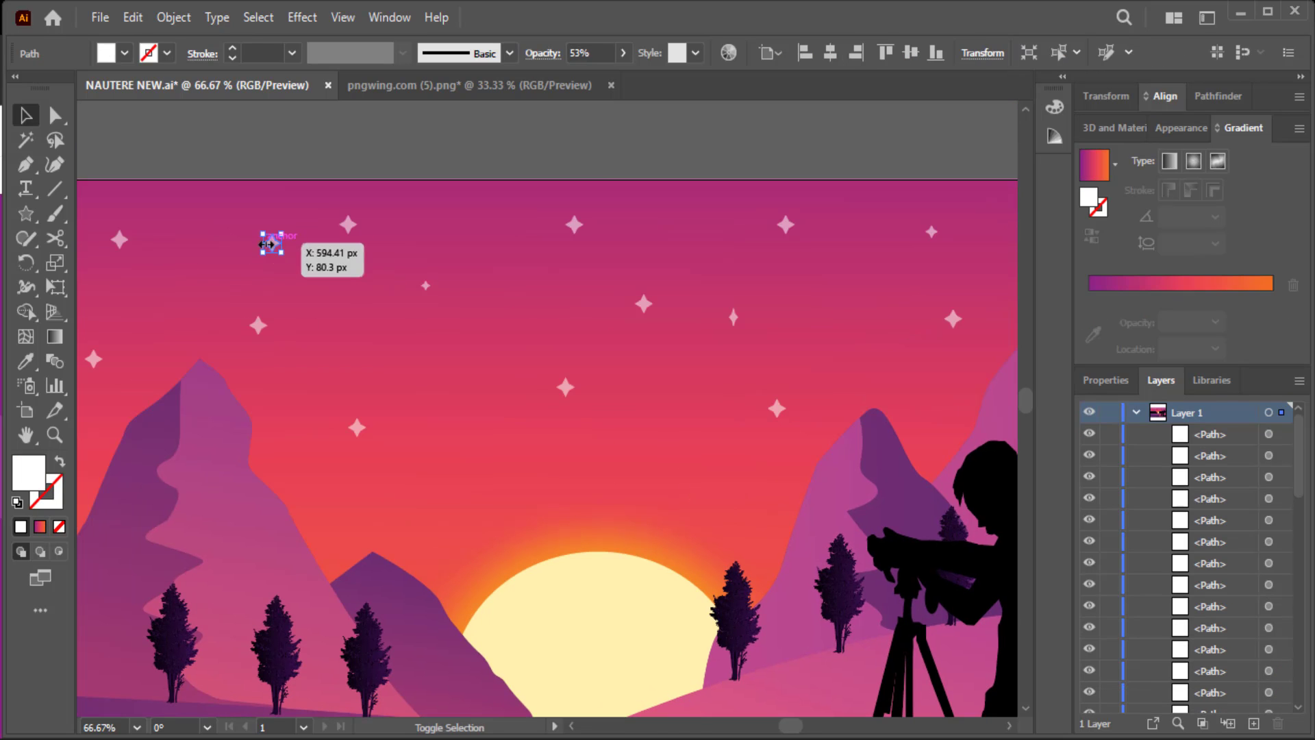
pyautogui.hscroll(-2, 258, 338)
pyautogui.moveTo(227, 322); pyautogui.dragTo(265, 323)
pyautogui.click(130, 252)
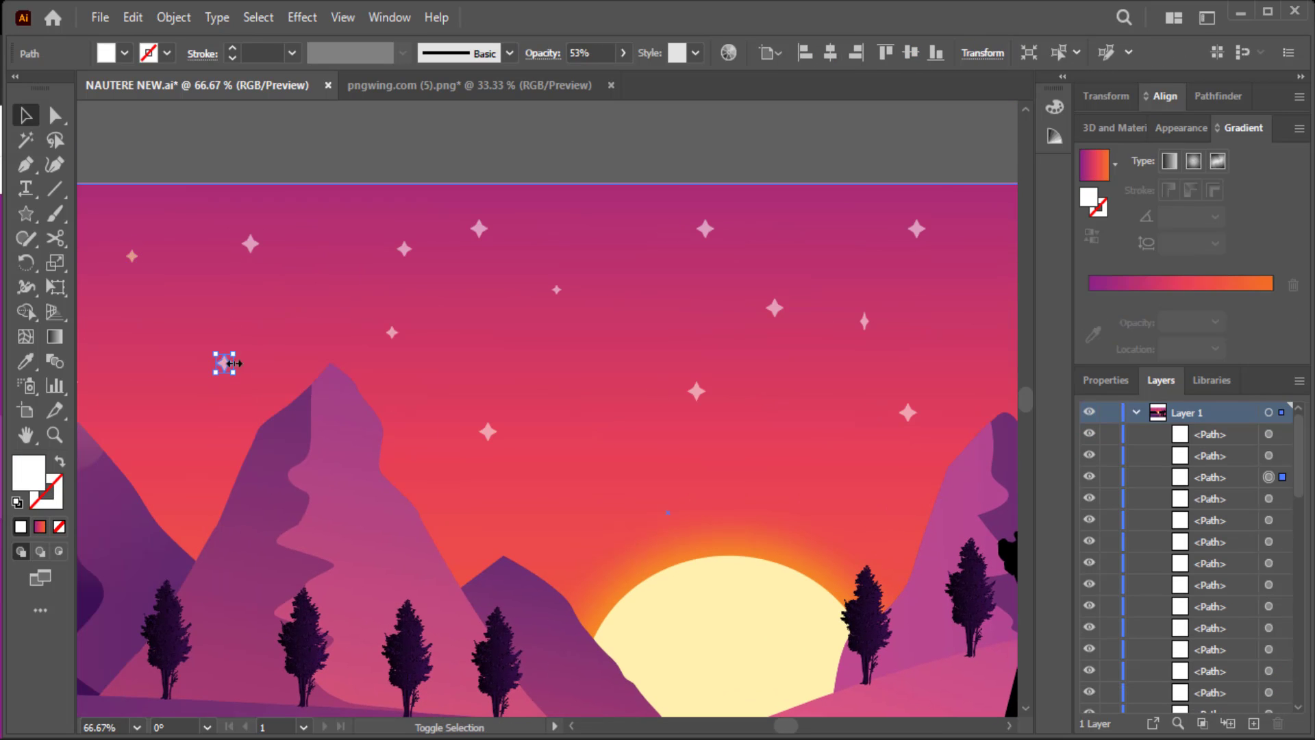
# - Set the middle-sky star's opacity to 83%
pyautogui.click(488, 432)
pyautogui.hscroll(3, 576, 402)
pyautogui.scroll(1, 575, 402)
pyautogui.click(674, 263)
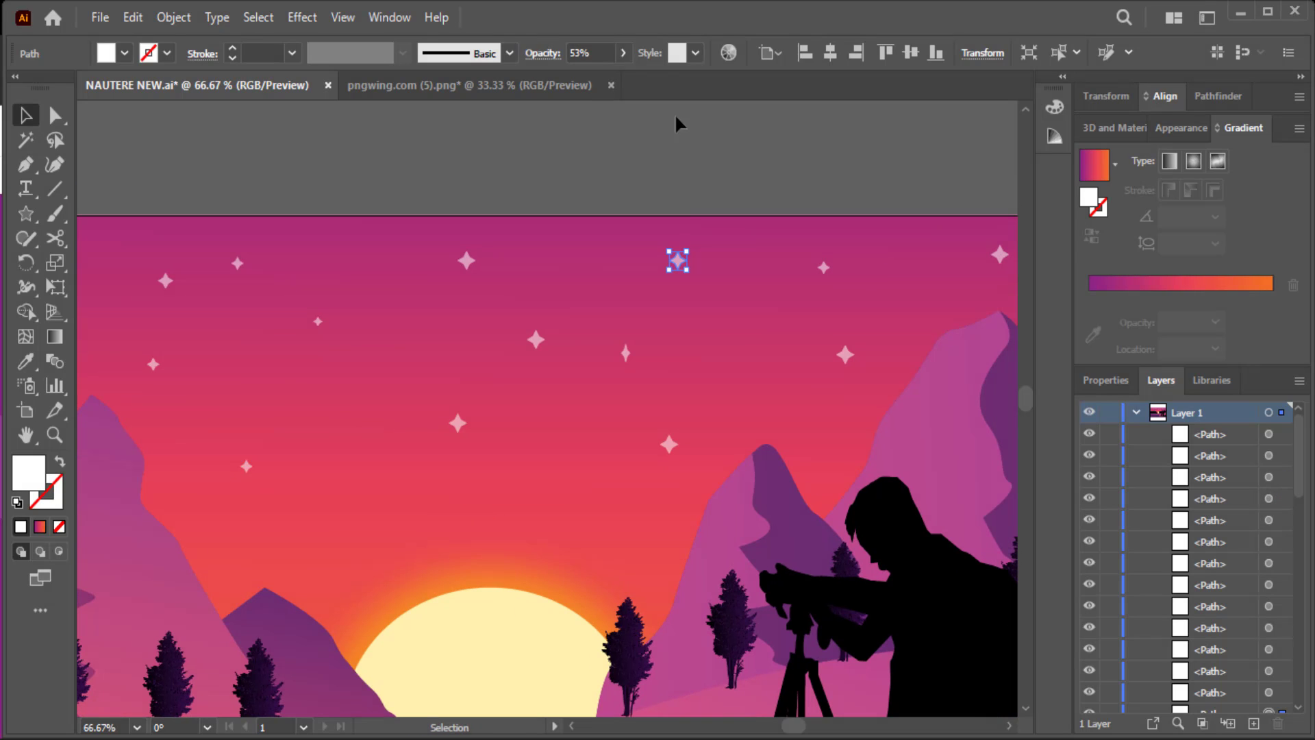
pyautogui.click(845, 354)
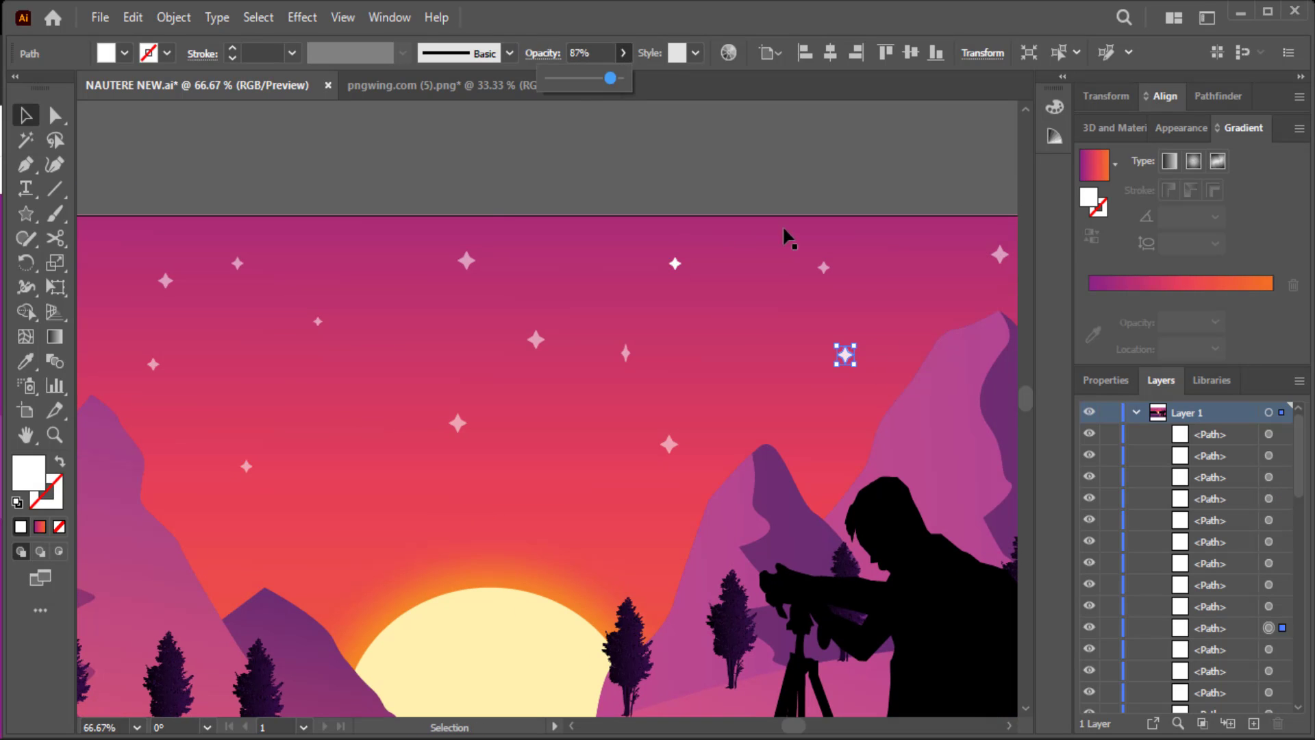
pyautogui.click(536, 339)
pyautogui.click(622, 53)
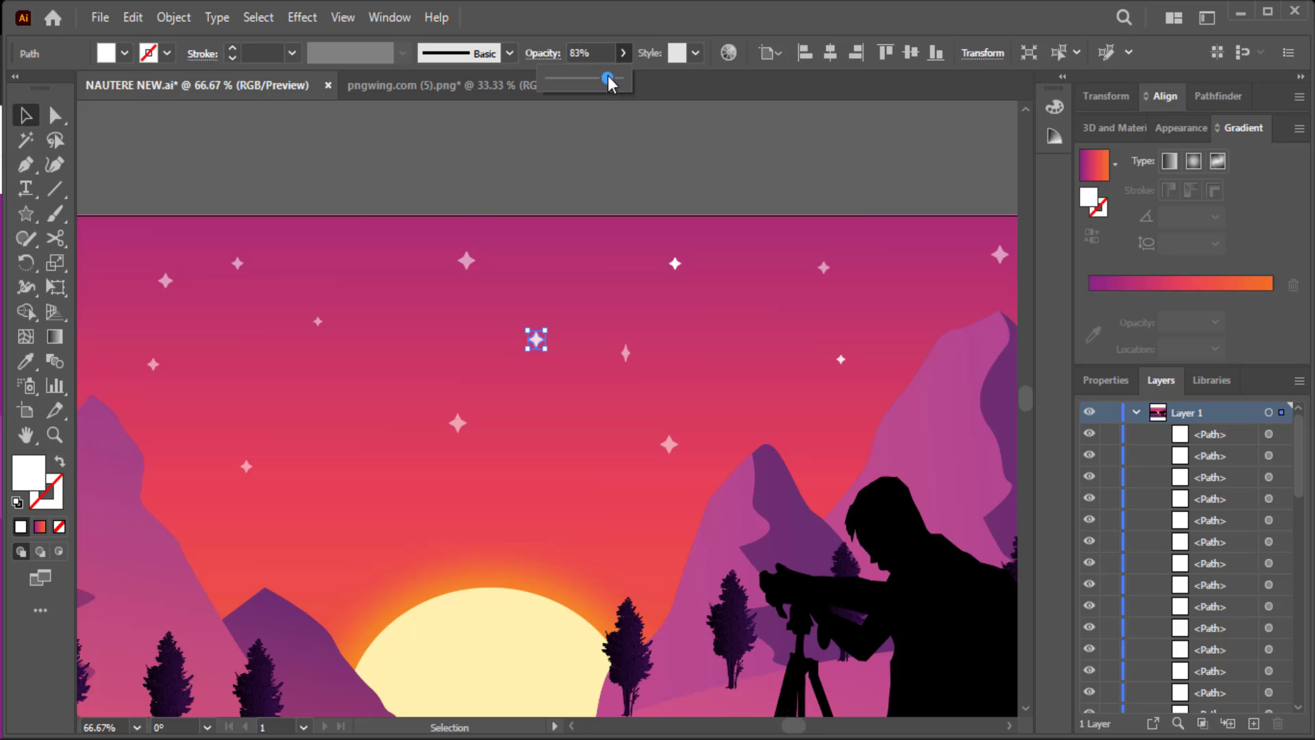
# - Brighten the star above the right mountain, then zoom out to review the sky
pyautogui.hscroll(3, 548, 411)
pyautogui.scroll(1, 548, 410)
pyautogui.click(786, 299)
pyautogui.click(622, 52)
pyautogui.click(886, 394)
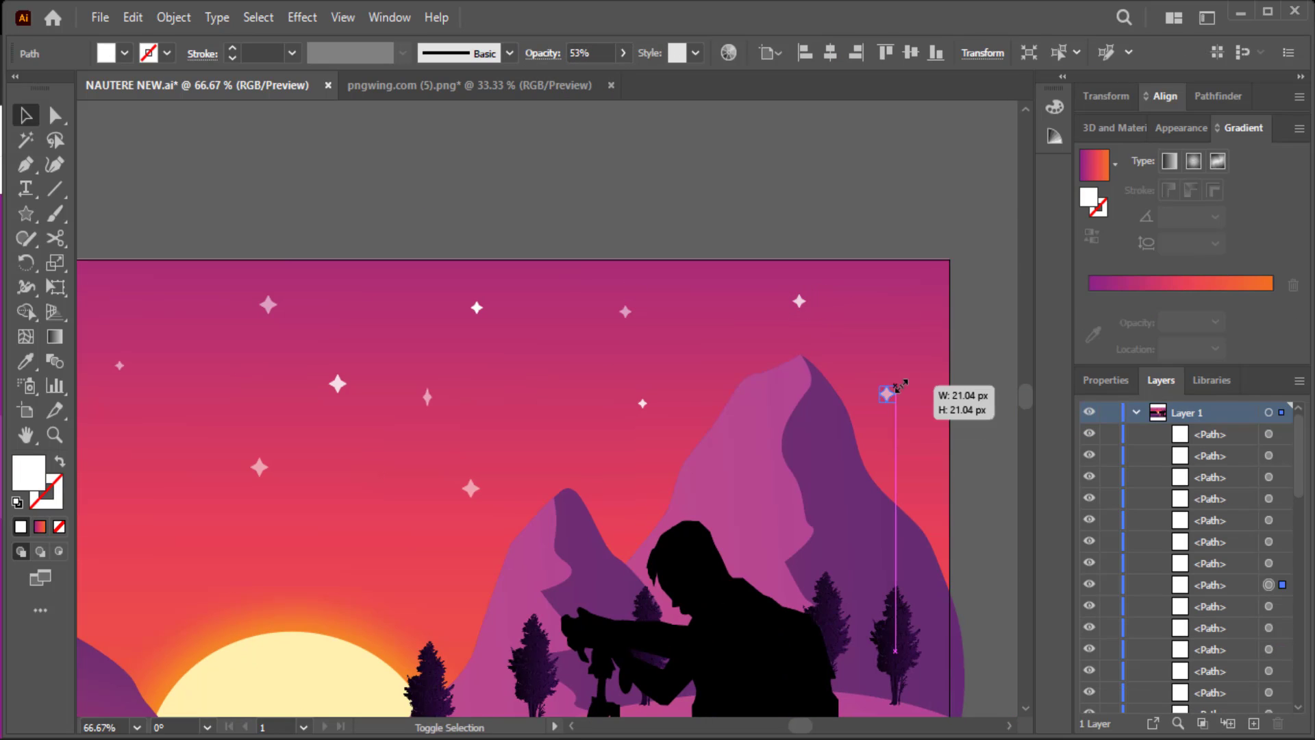
pyautogui.hscroll(-5, 822, 342)
pyautogui.hotkey('ctrl', '-')
pyautogui.hotkey('ctrl', '-')
pyautogui.click(373, 254)
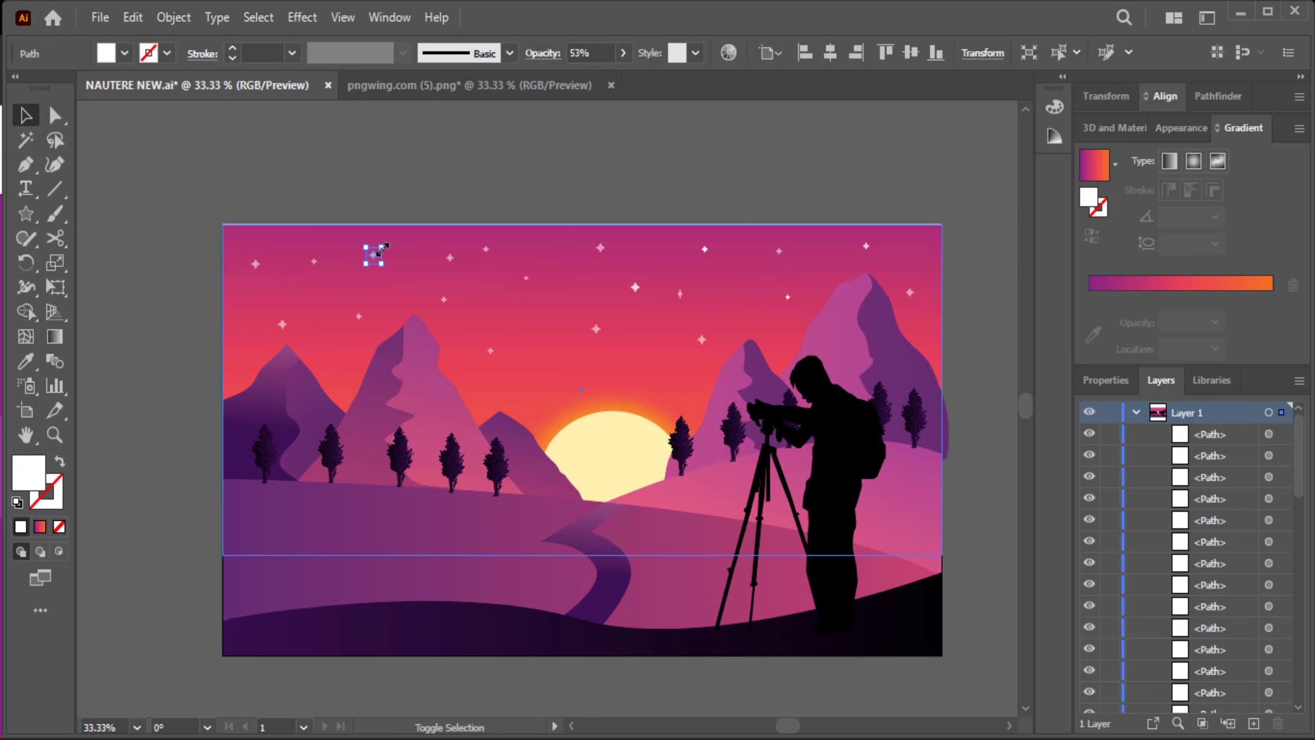
pyautogui.click(391, 185)
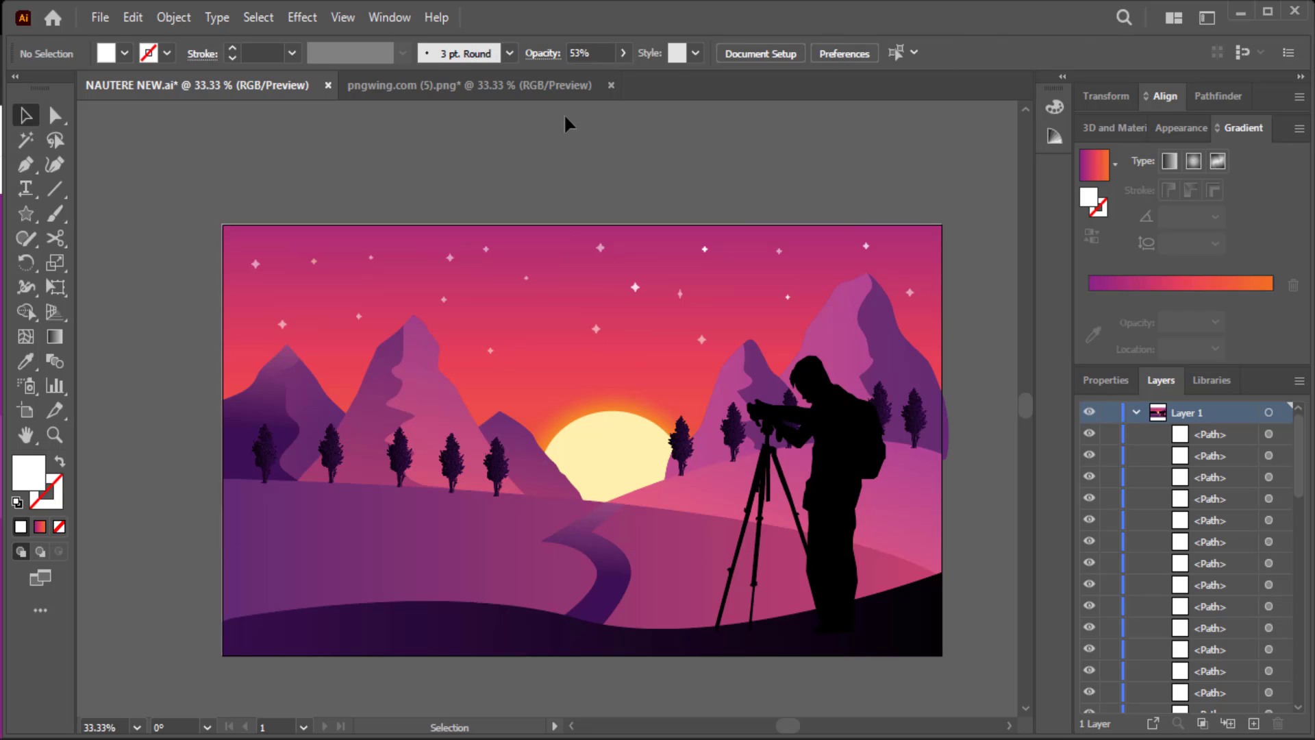